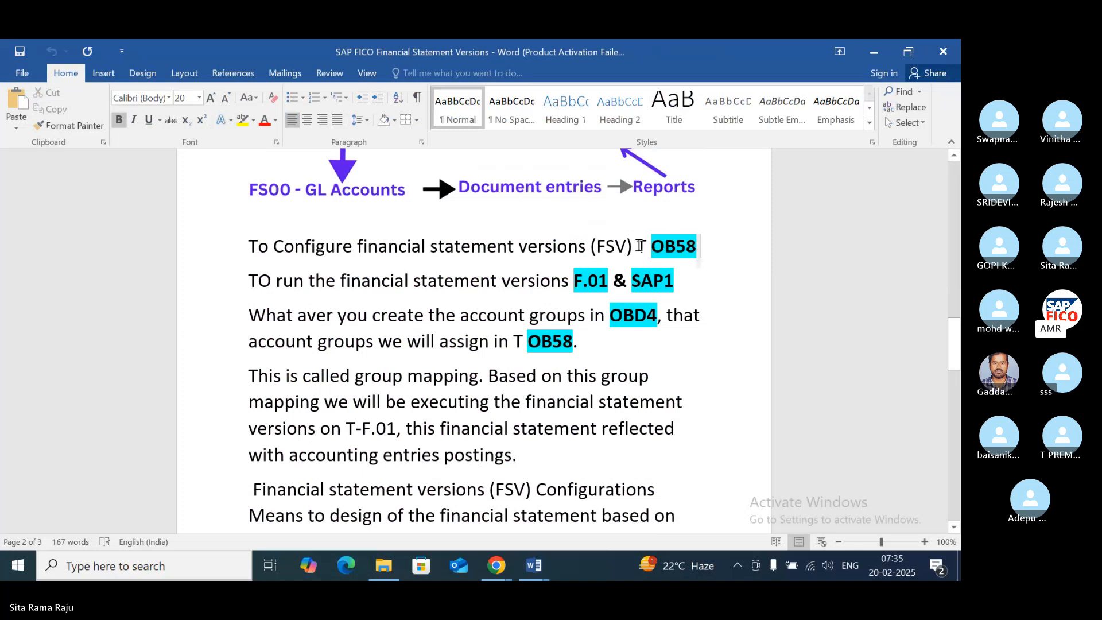
- Review the notes on transactions OB58, F.01, SAP1 and OBD4, group mapping and the meaning of FSV configuration
left_click_drag(699, 246, 248, 246)
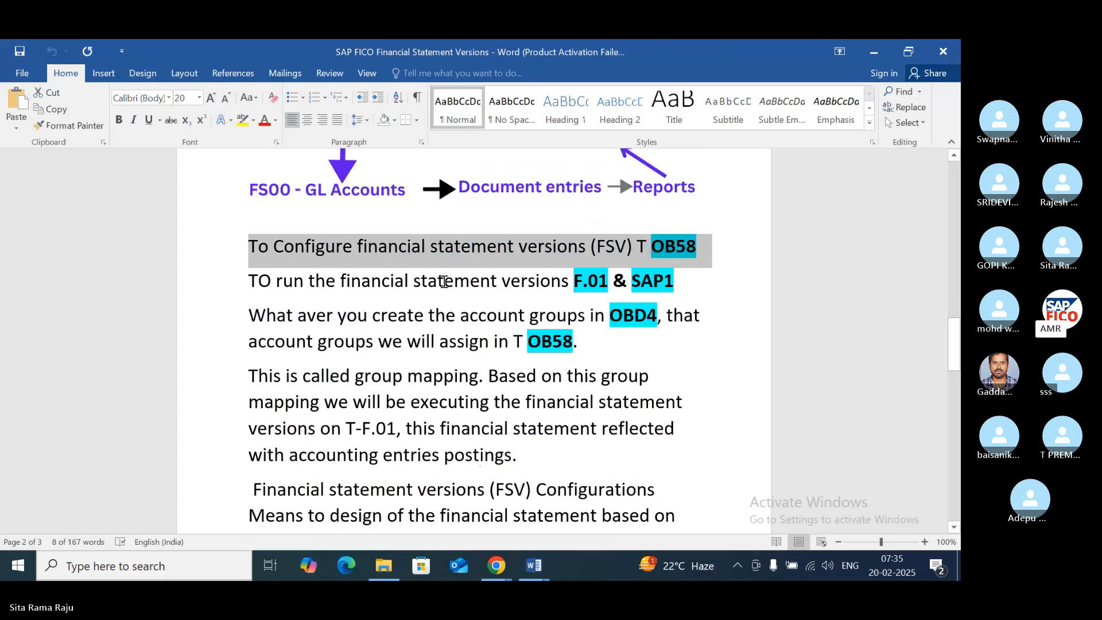
left_click_drag(251, 280, 696, 278)
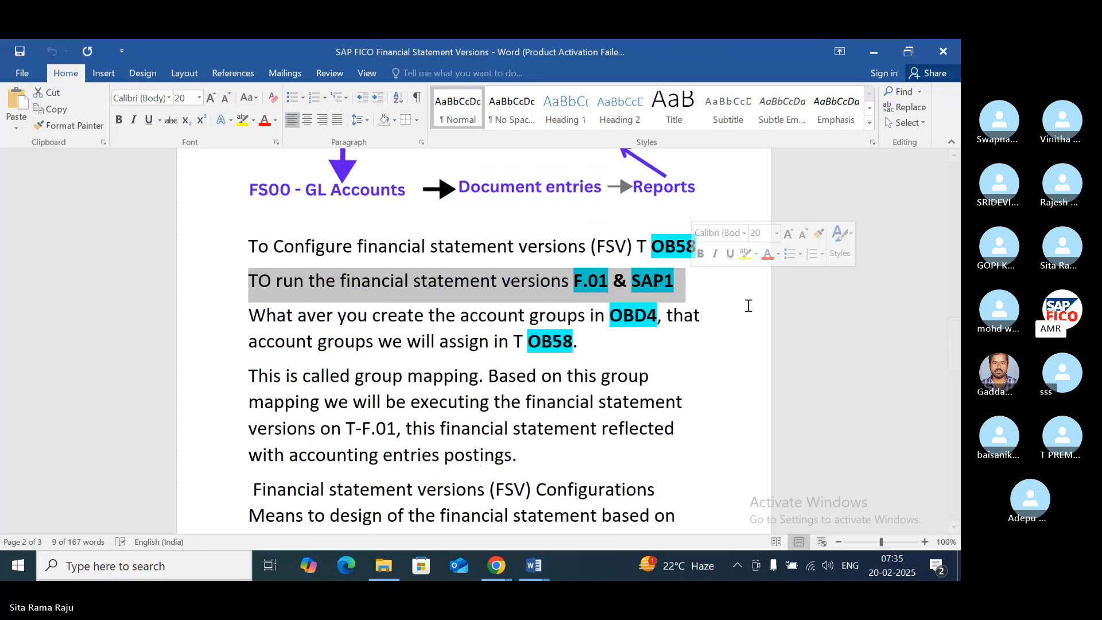
left_click_drag(248, 315, 680, 333)
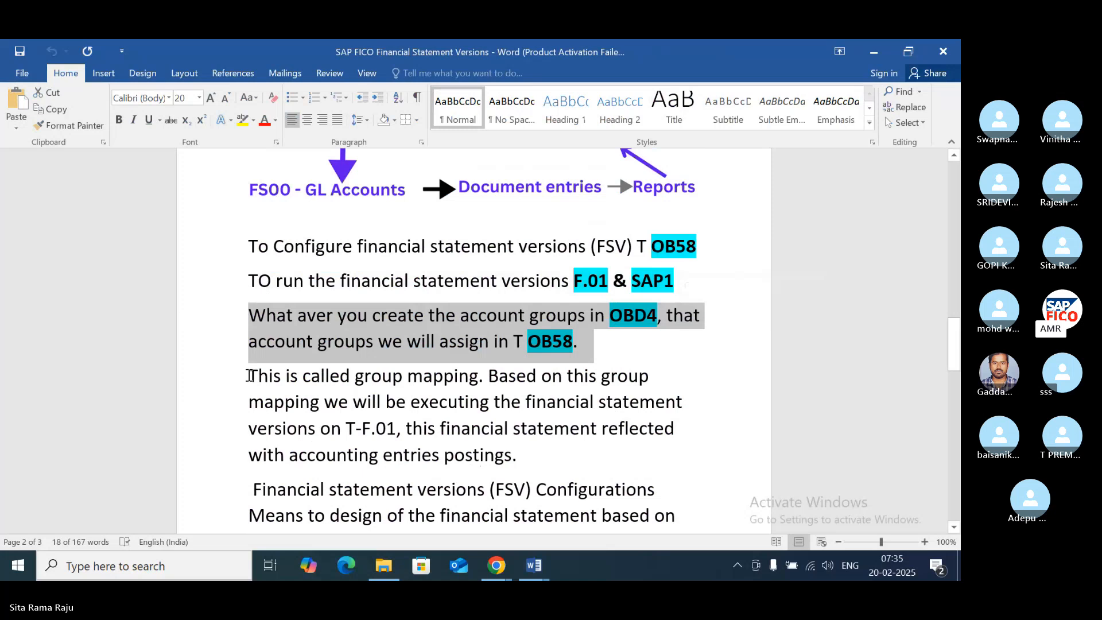
left_click_drag(252, 376, 682, 432)
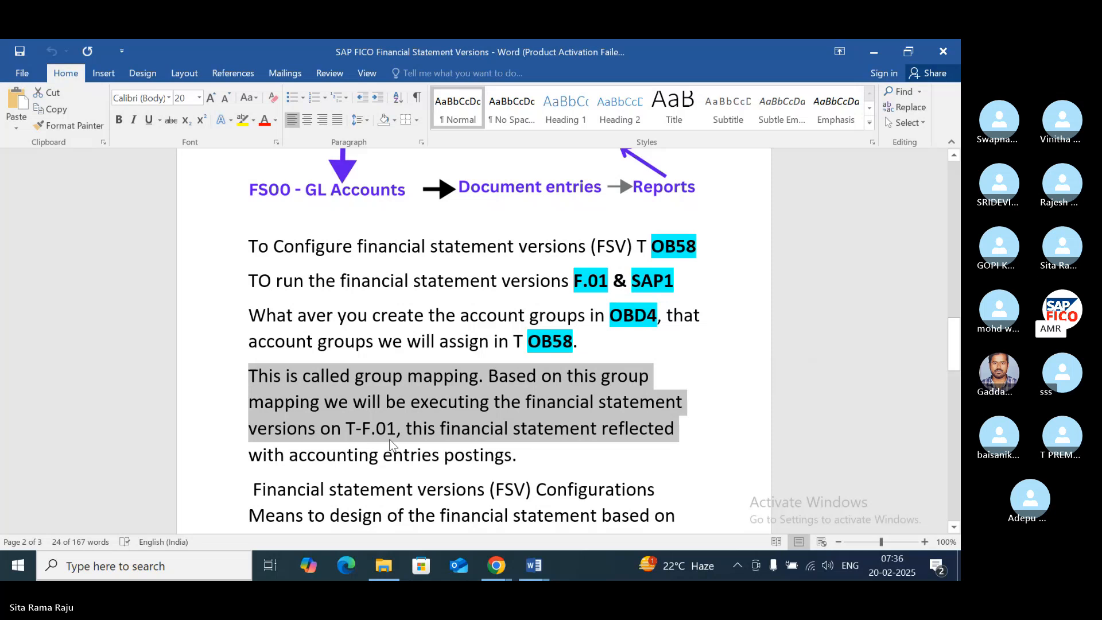
triple_click(459, 463)
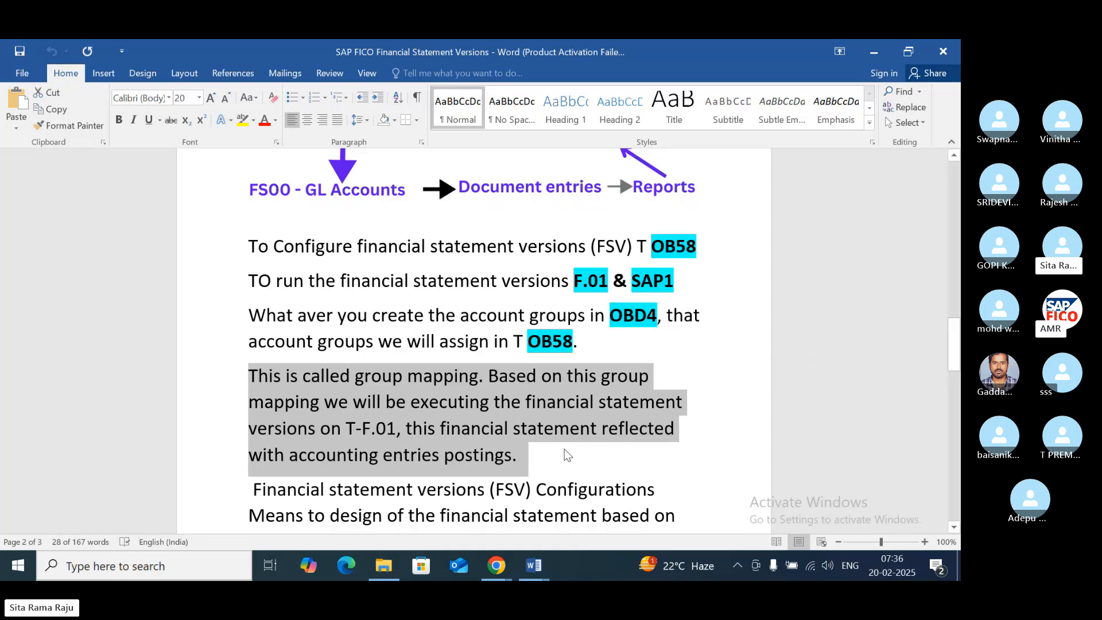
scroll(565, 449, "down", 4)
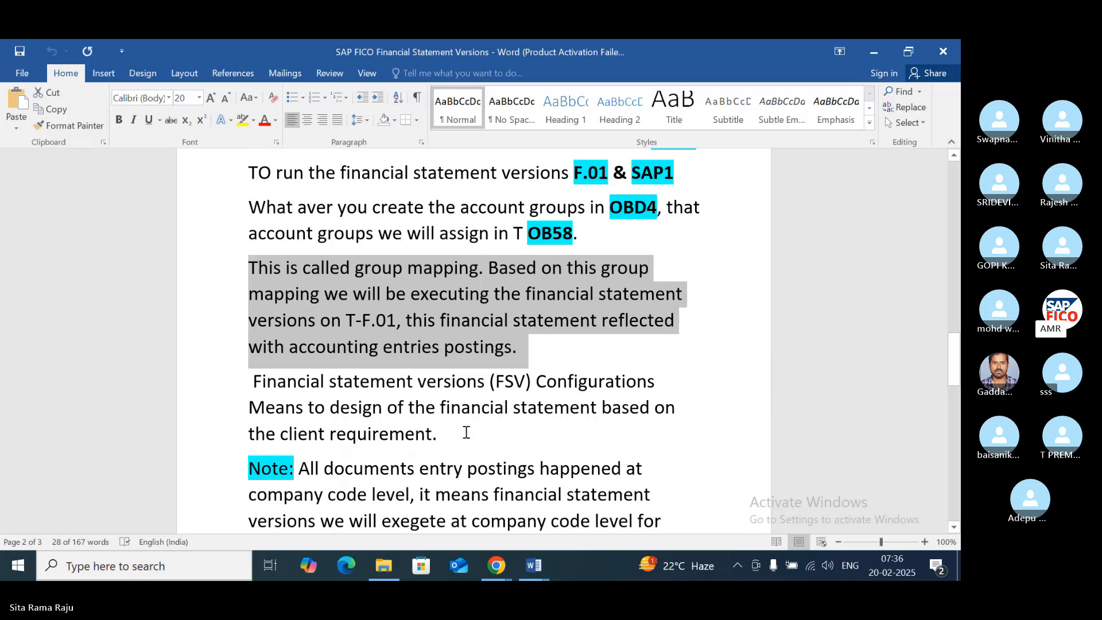
left_click(245, 381)
left_click_drag(245, 381, 656, 385)
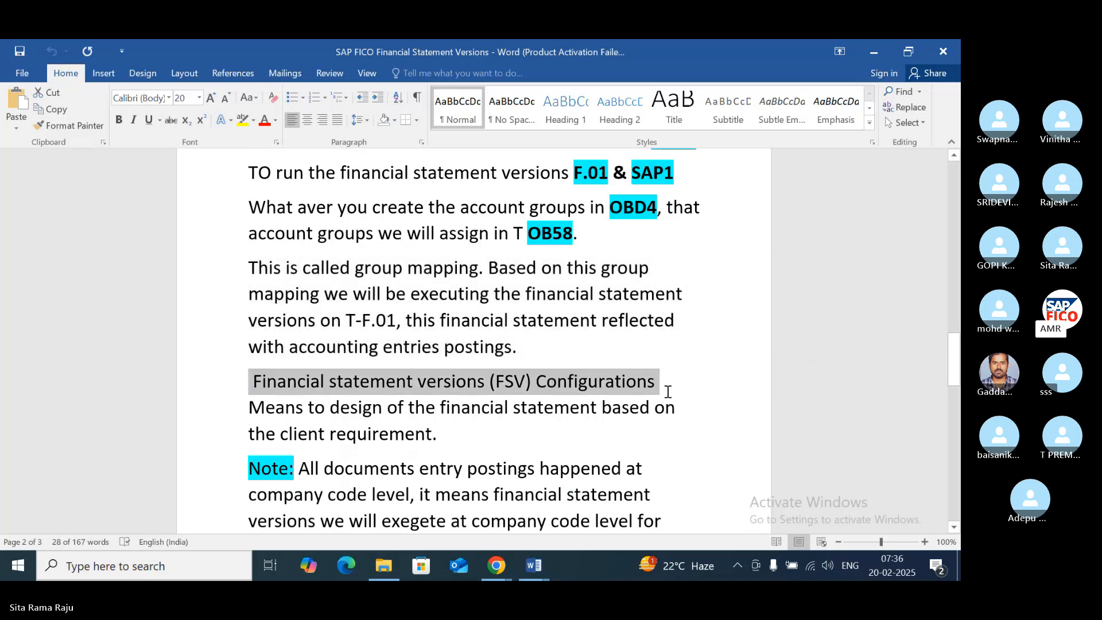
left_click_drag(667, 392, 667, 428)
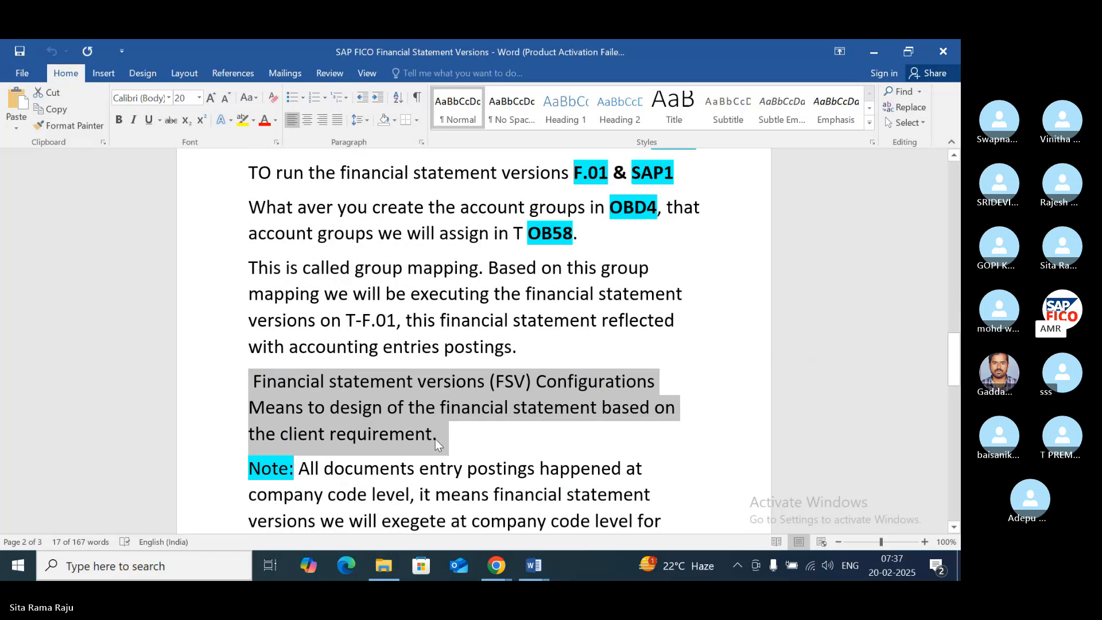
- Read the note on company code level external reporting through to the last page, and return to the process diagram
scroll(435, 439, "down", 3)
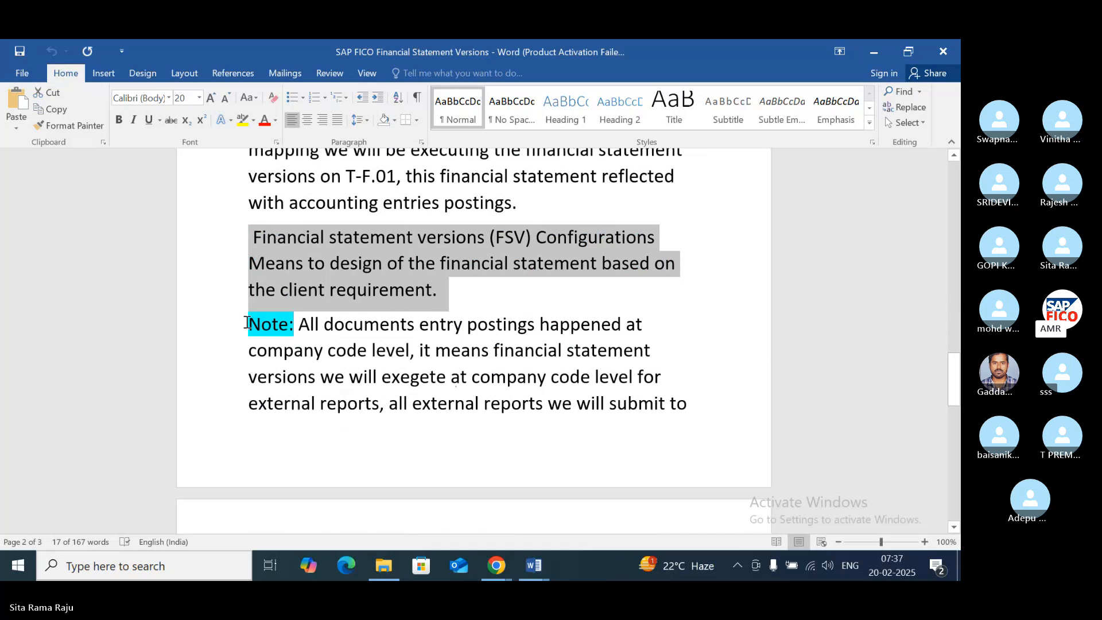
left_click_drag(284, 327, 683, 404)
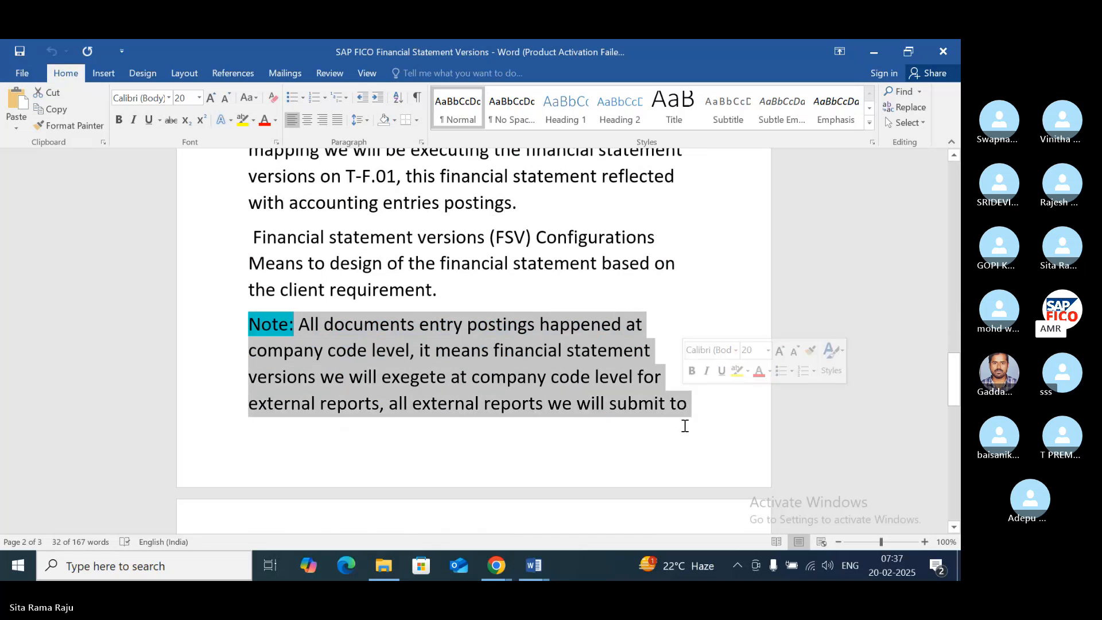
scroll(684, 426, "down", 1)
scroll(683, 425, "down", 2)
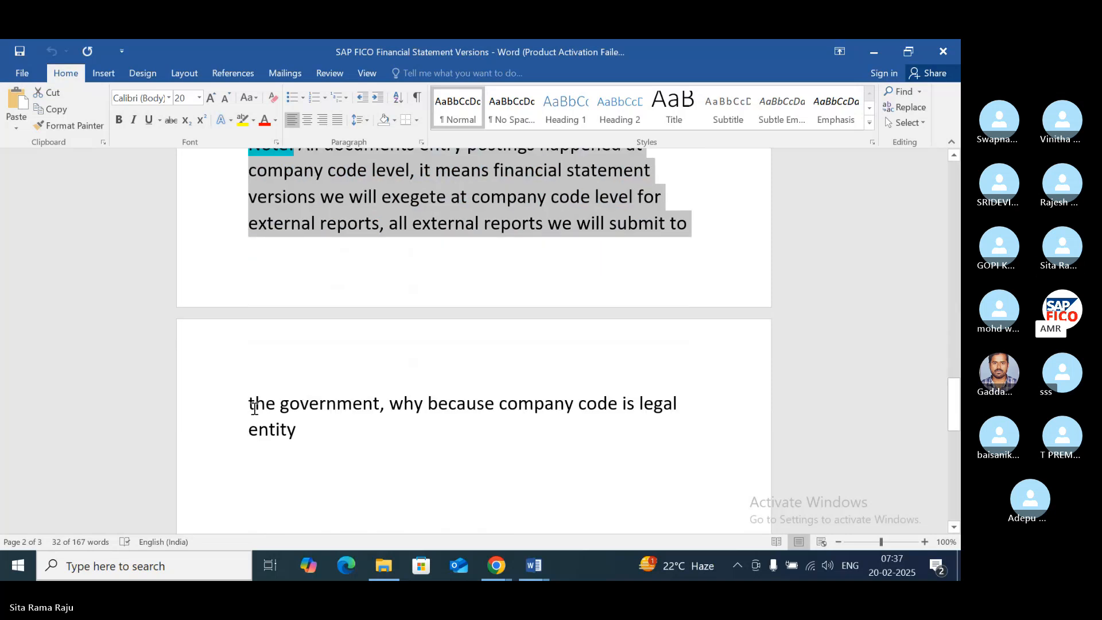
key("shift+Down")
key("shift+Down")
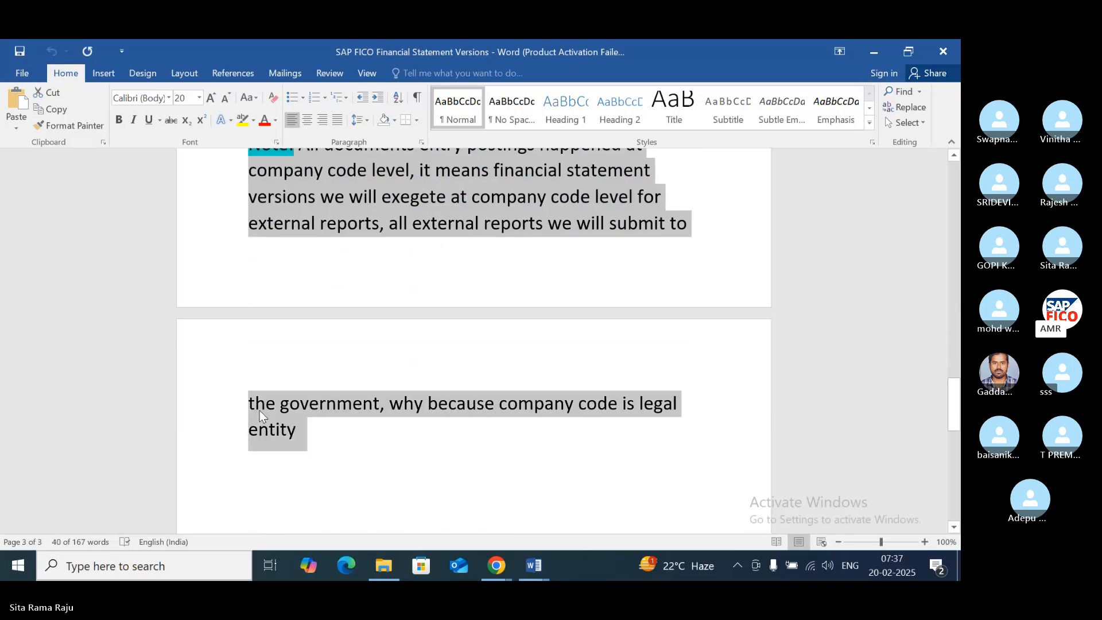
scroll(259, 411, "up", 1)
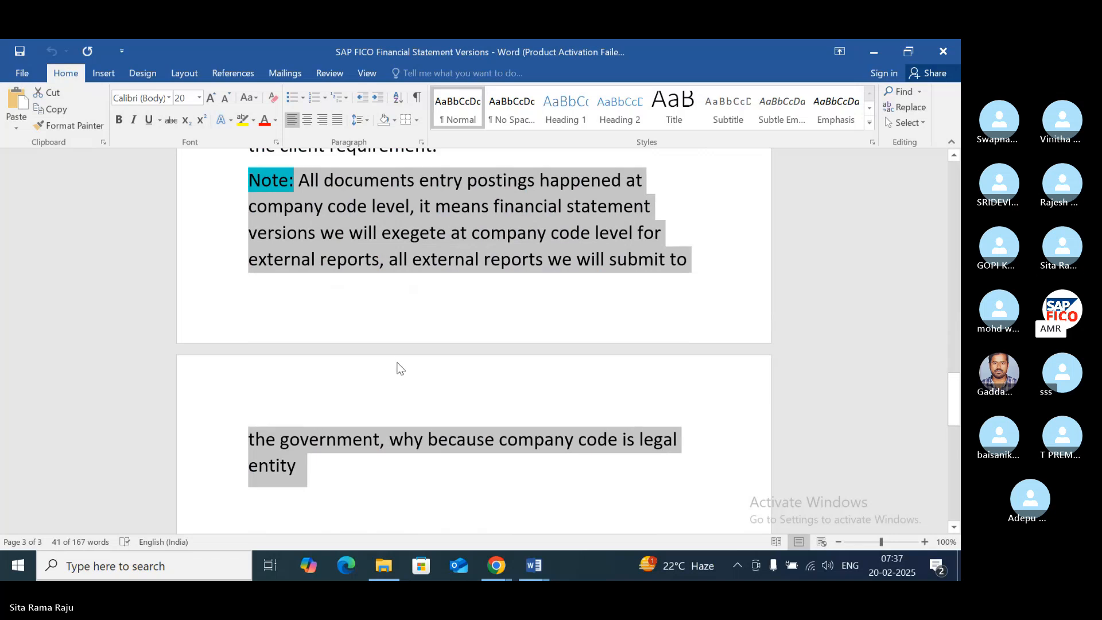
scroll(398, 362, "up", 1)
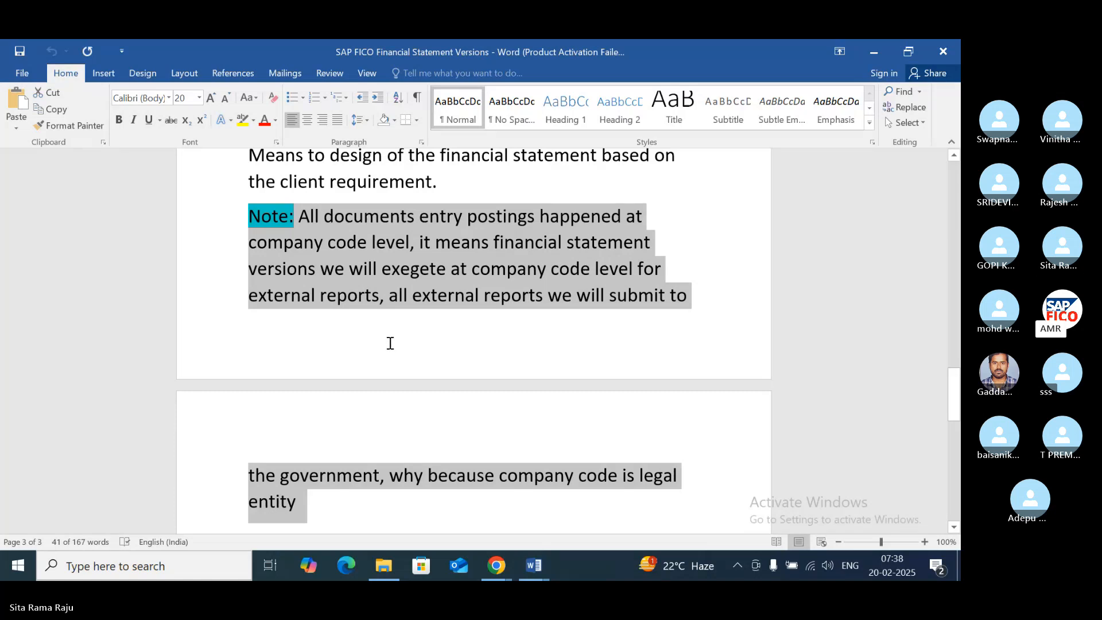
scroll(390, 342, "down", 6)
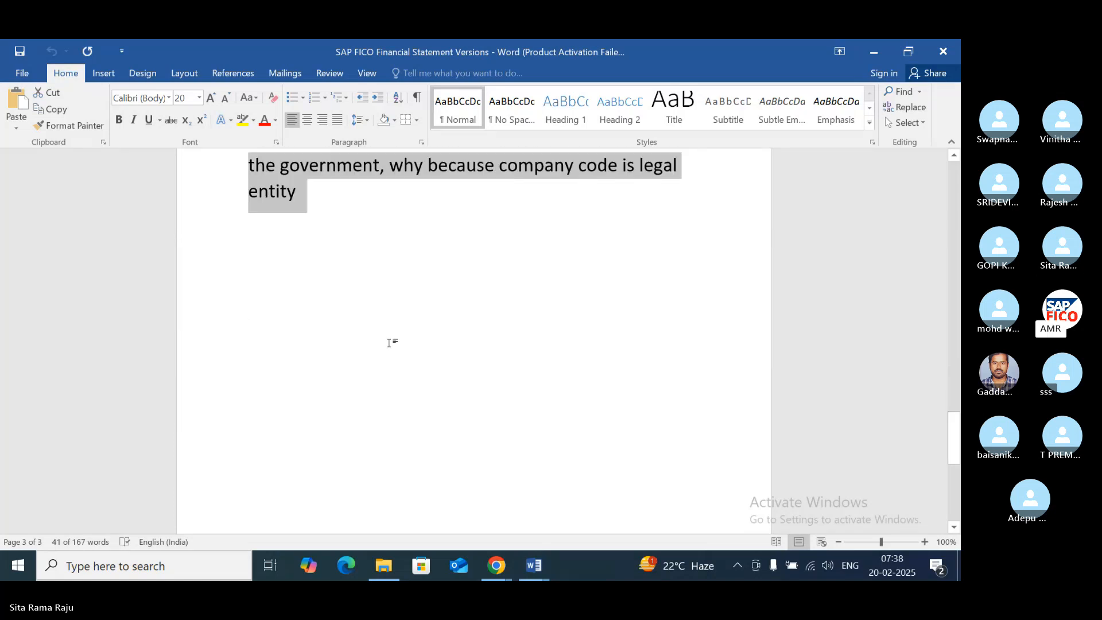
scroll(387, 342, "up", 3)
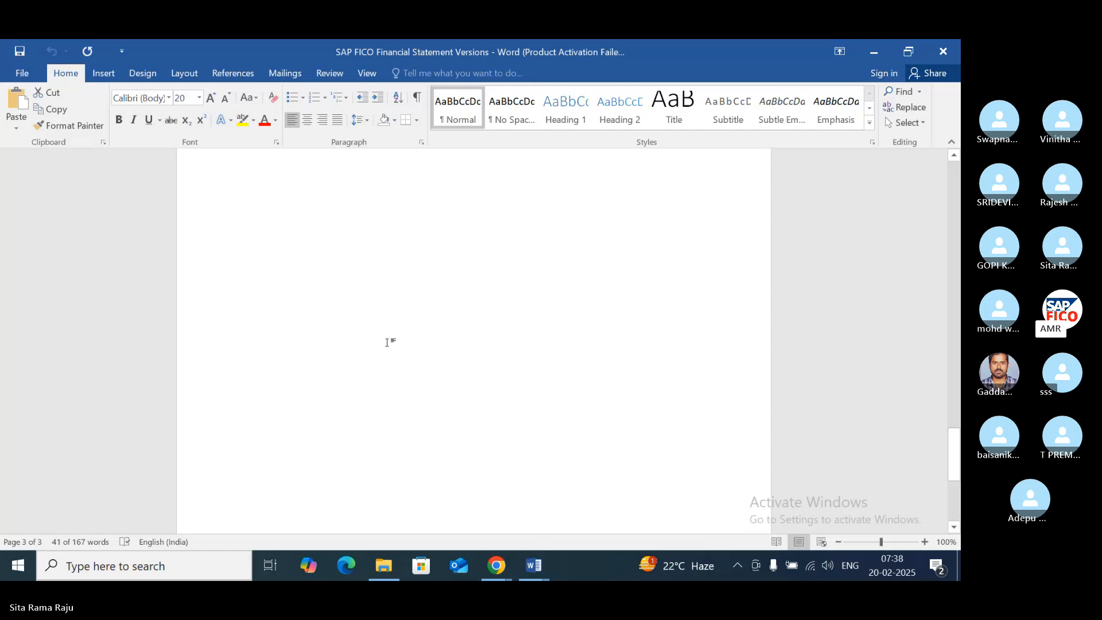
scroll(357, 261, "up", 5)
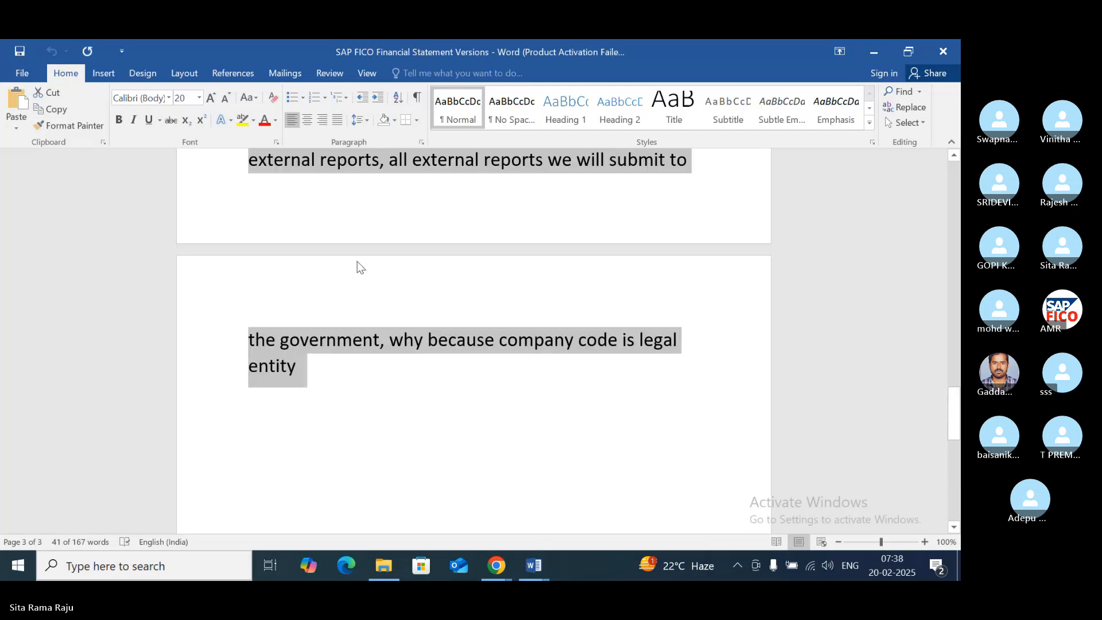
scroll(357, 260, "up", 5)
scroll(356, 261, "up", 1)
scroll(485, 369, "up", 1)
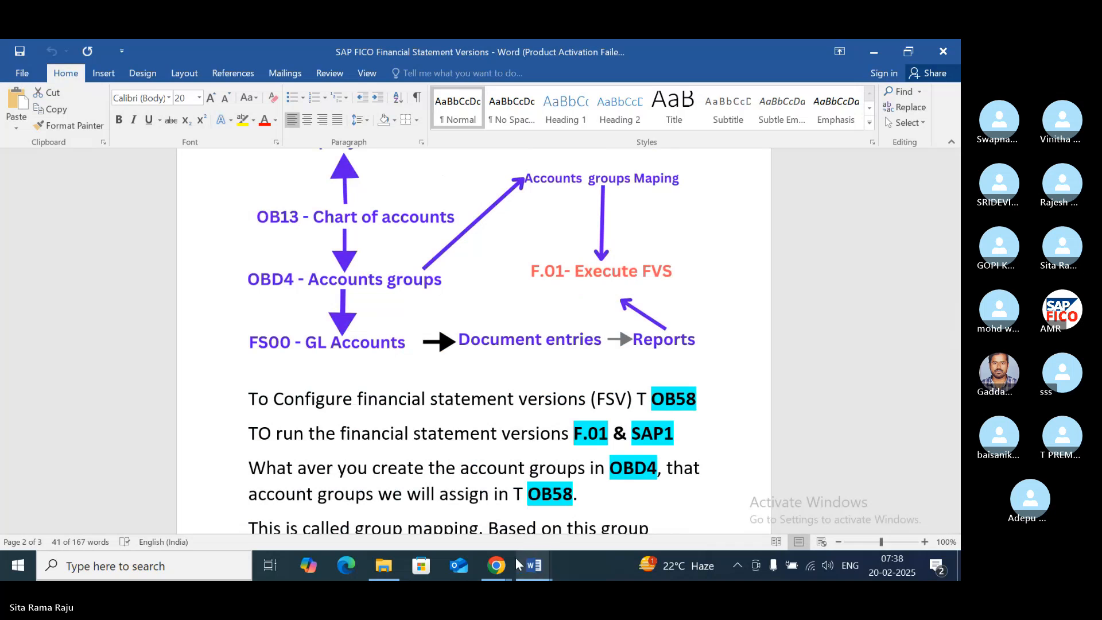
- Minimise the document, switch to SAP Logon and open the "sap" connection
left_click(868, 53)
left_click(868, 53)
left_click(872, 50)
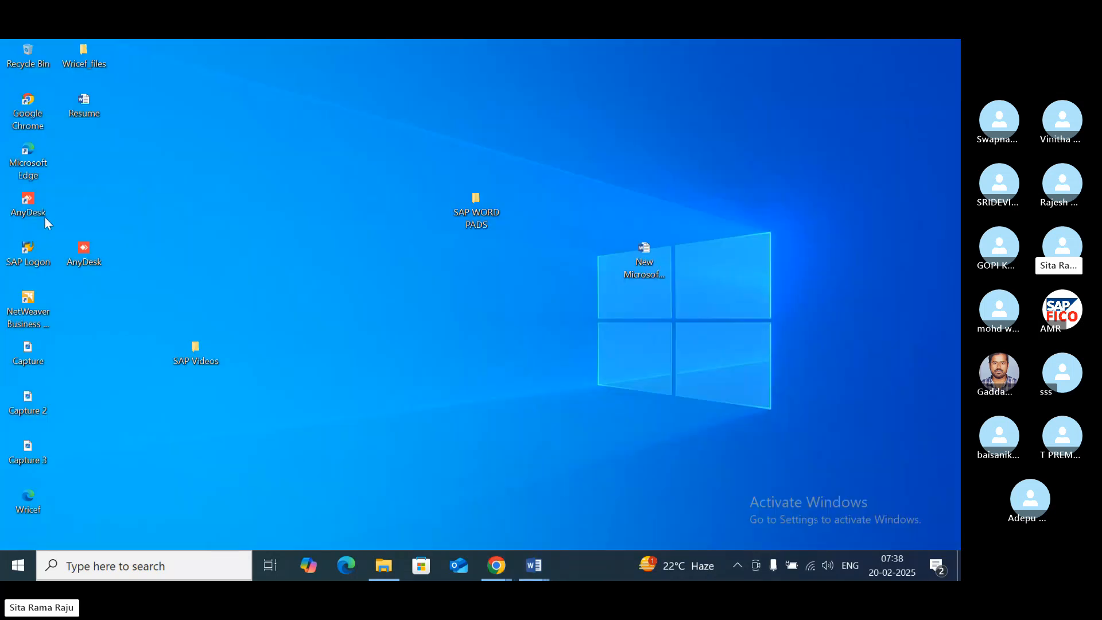
double_click(27, 253)
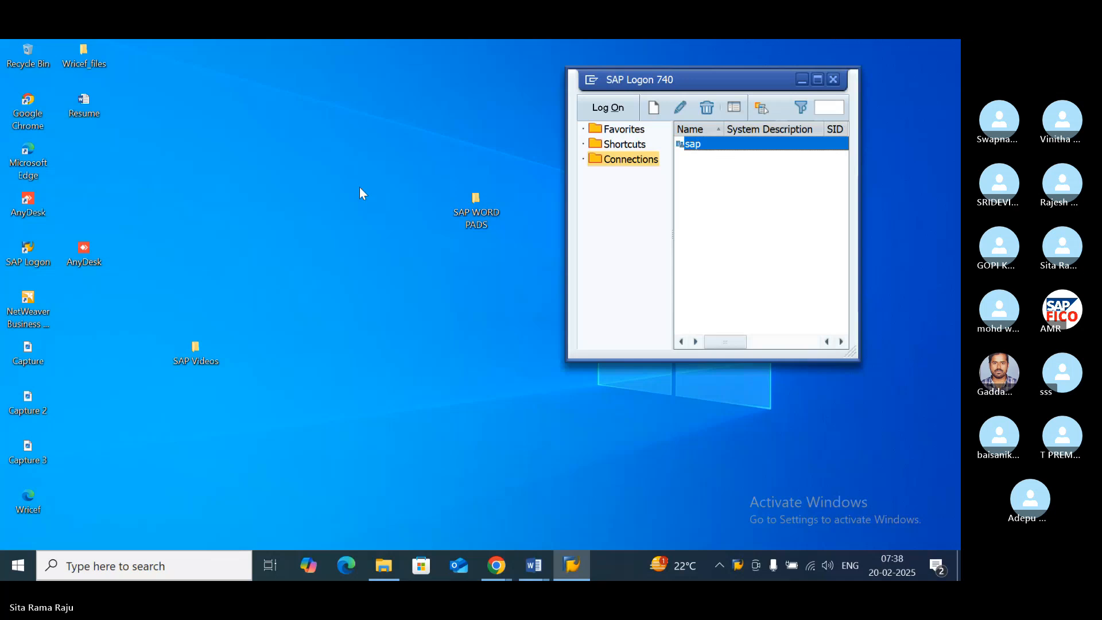
key("Return")
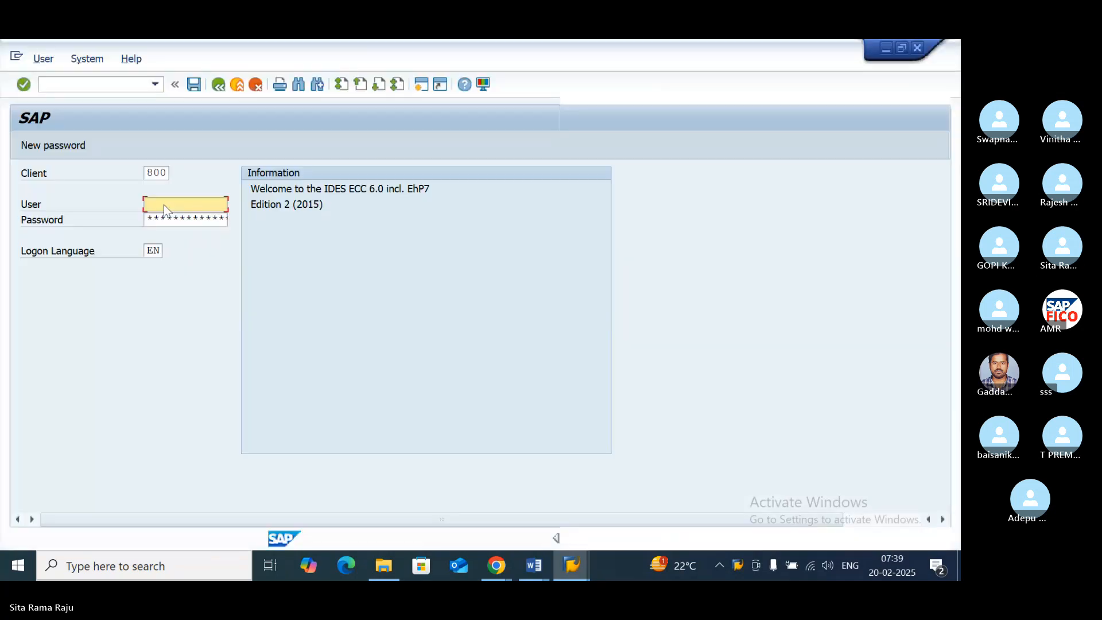
- Log on to client 800 with the user ID and the account password
type("3")
left_click(162, 217)
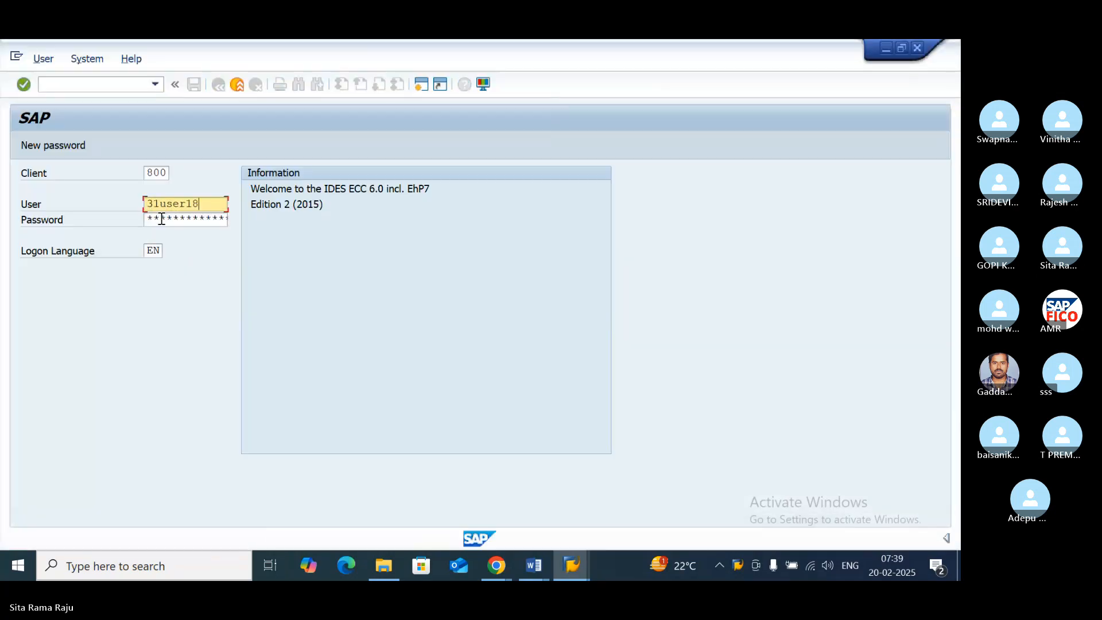
left_click(162, 219)
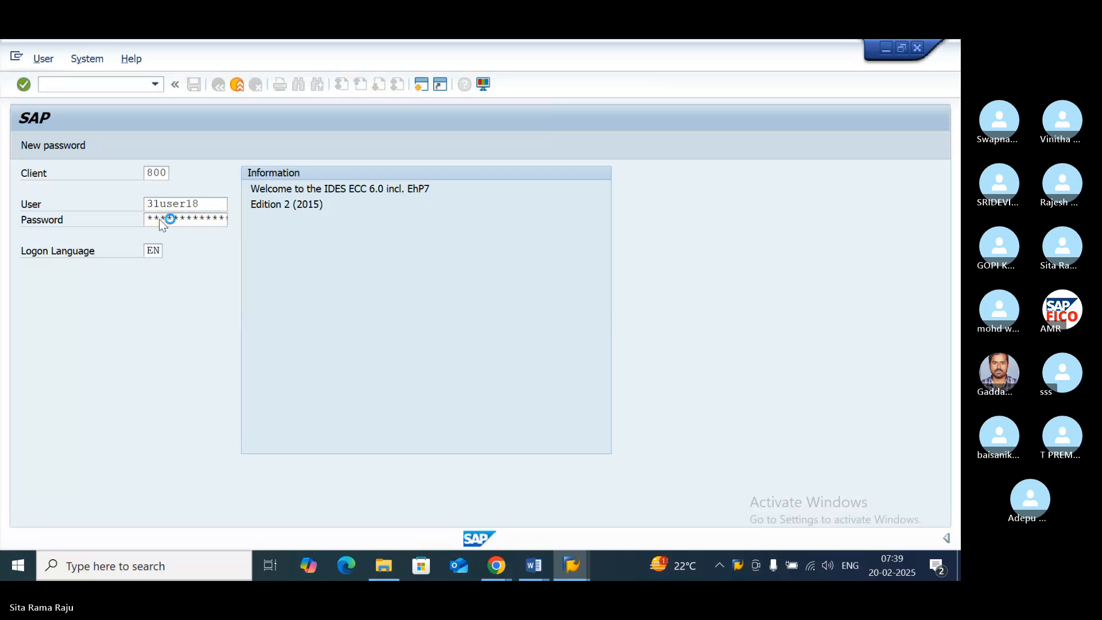
key("Return")
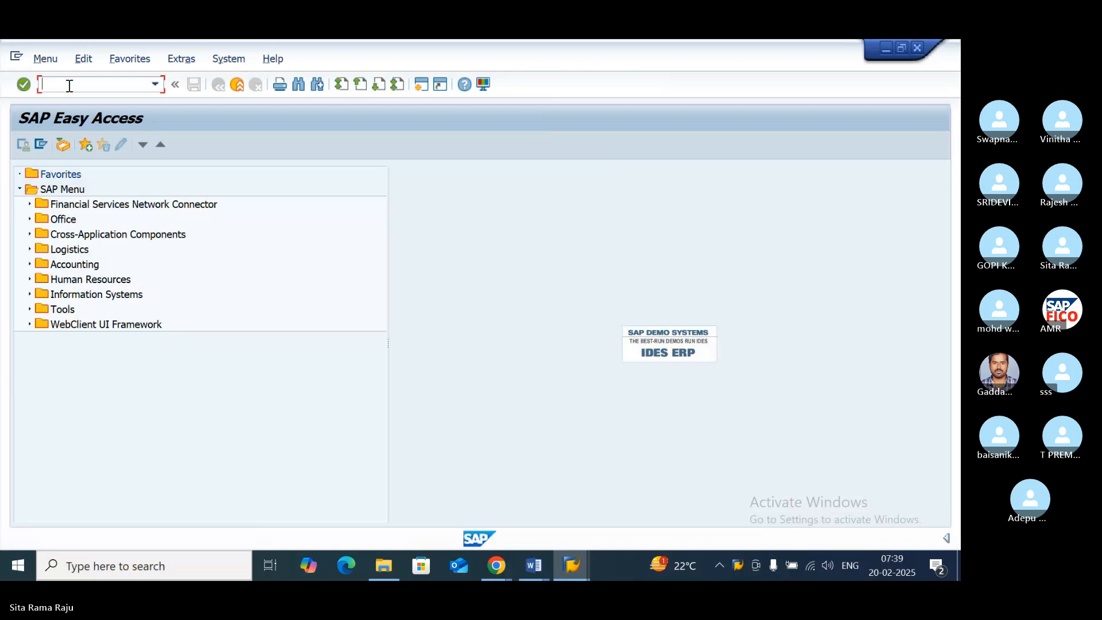
- Open transaction OB58 to maintain financial statement versions
type("OB58")
key("Return")
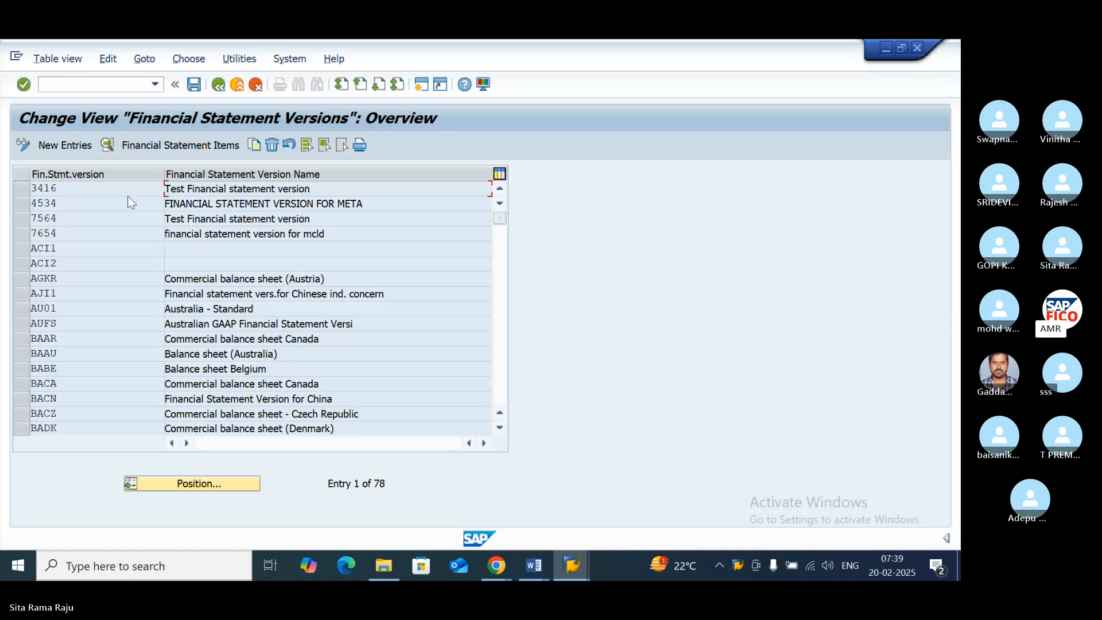
- Create a new financial statement version PO11 with the name "FINANCIAL STATEMENT VERSION PO11"
left_click(55, 149)
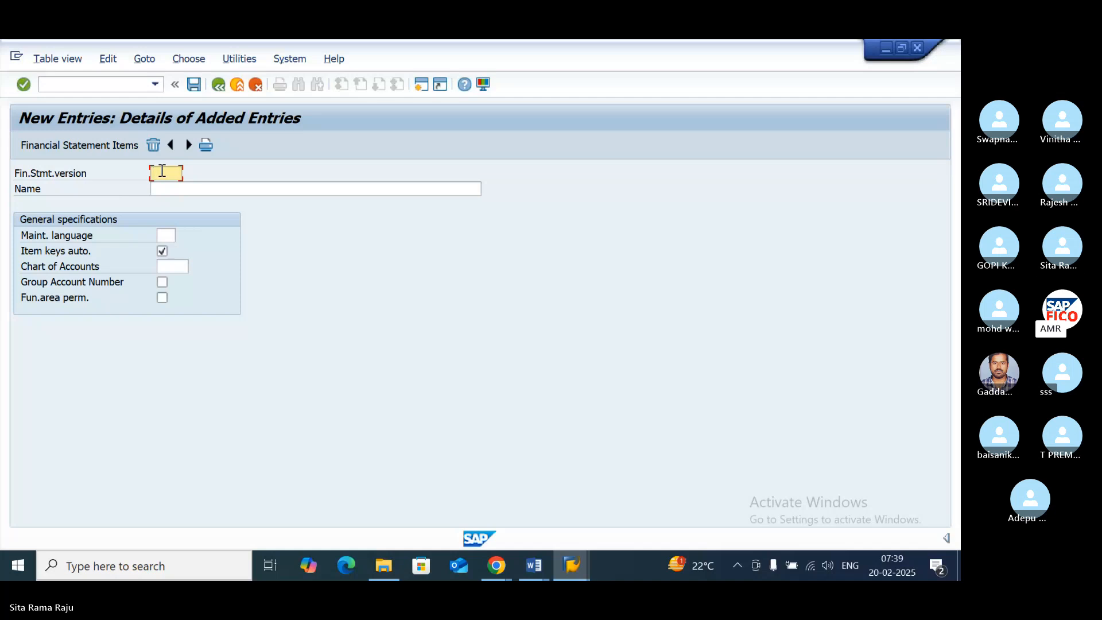
type("PD")
type("11")
left_click(173, 188)
type("F")
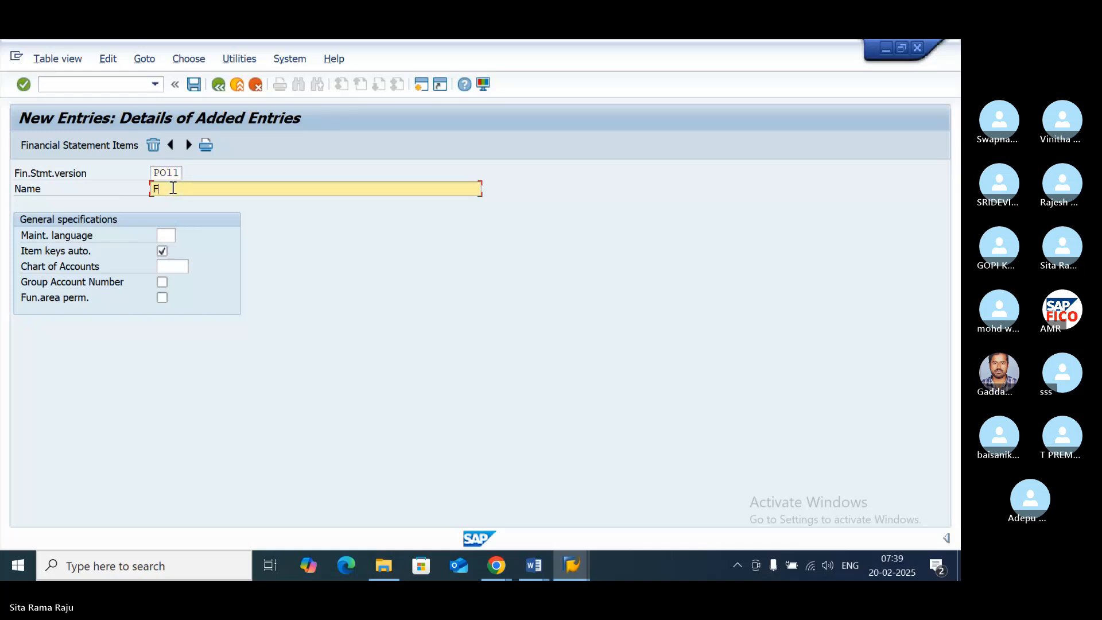
type("INANCIAL STATEMENT VERSIO")
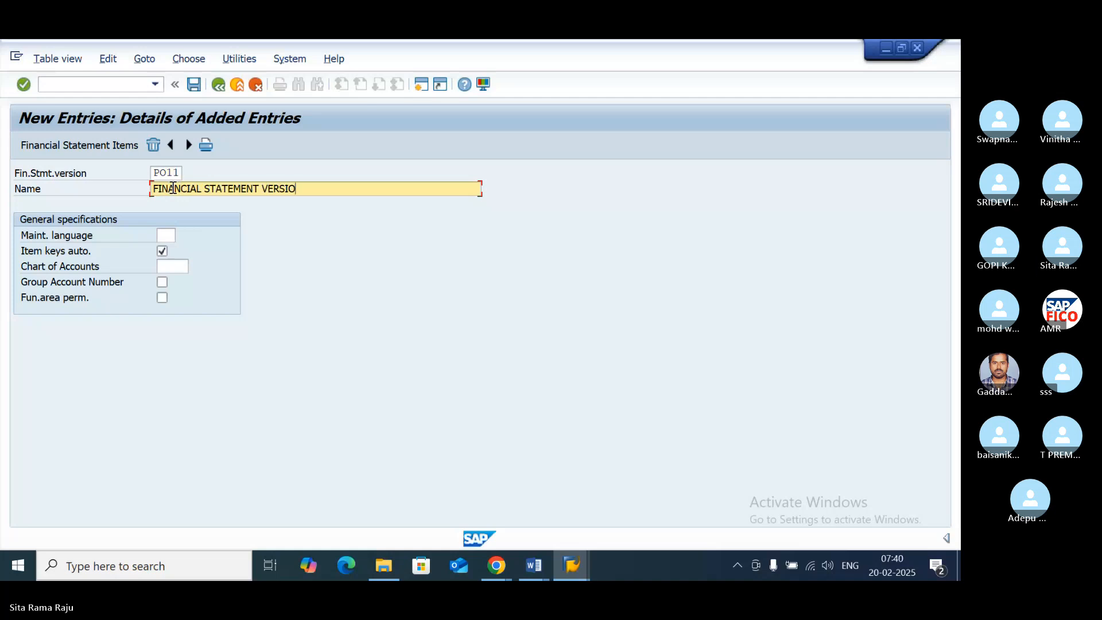
type("N")
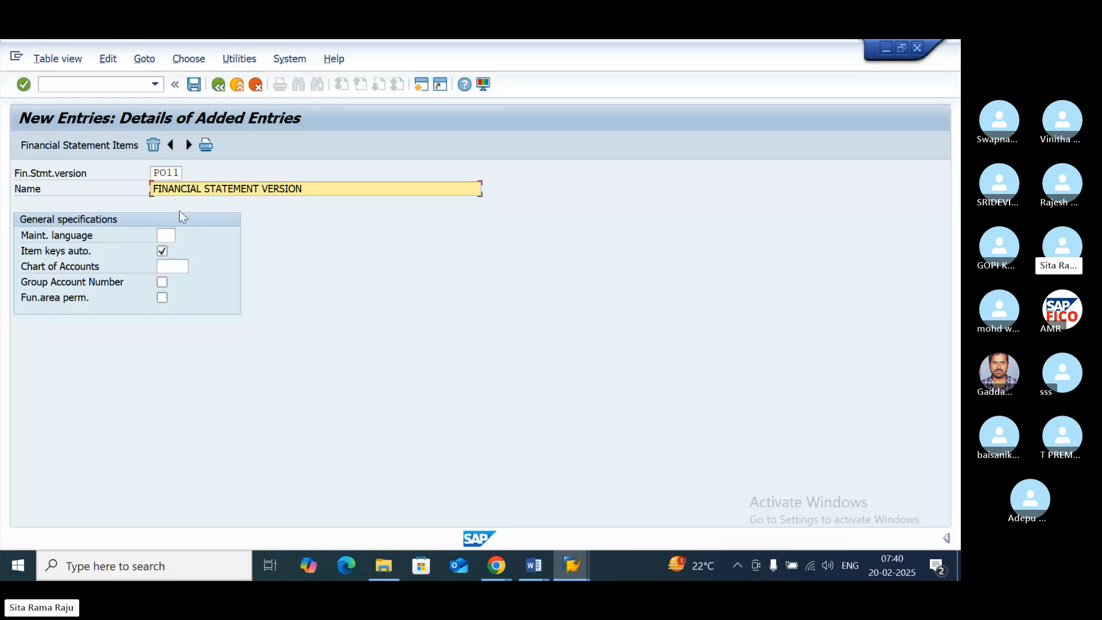
type(" PO11")
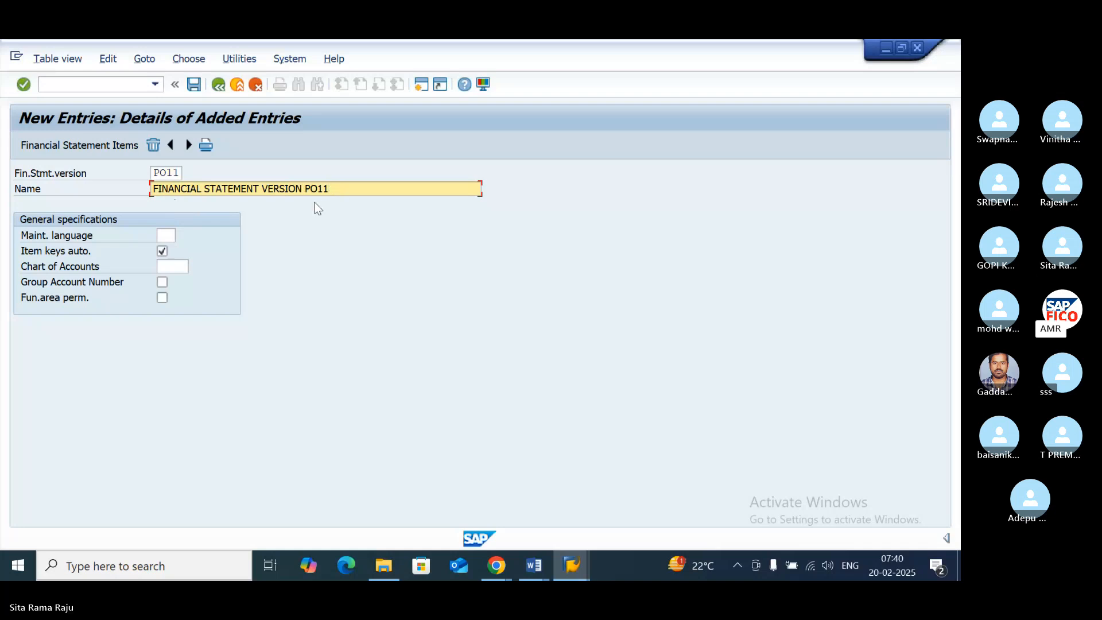
- Set the maintenance language to EN and the chart of accounts to POOC, and save version PO11 under the proposed customizing request
left_click(166, 233)
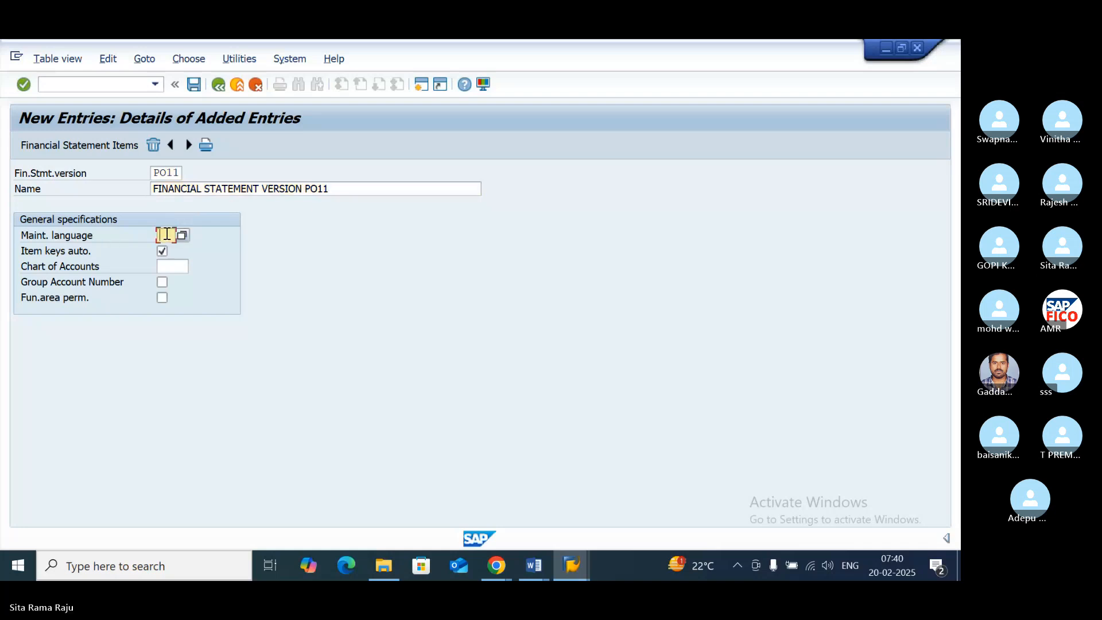
type("EN")
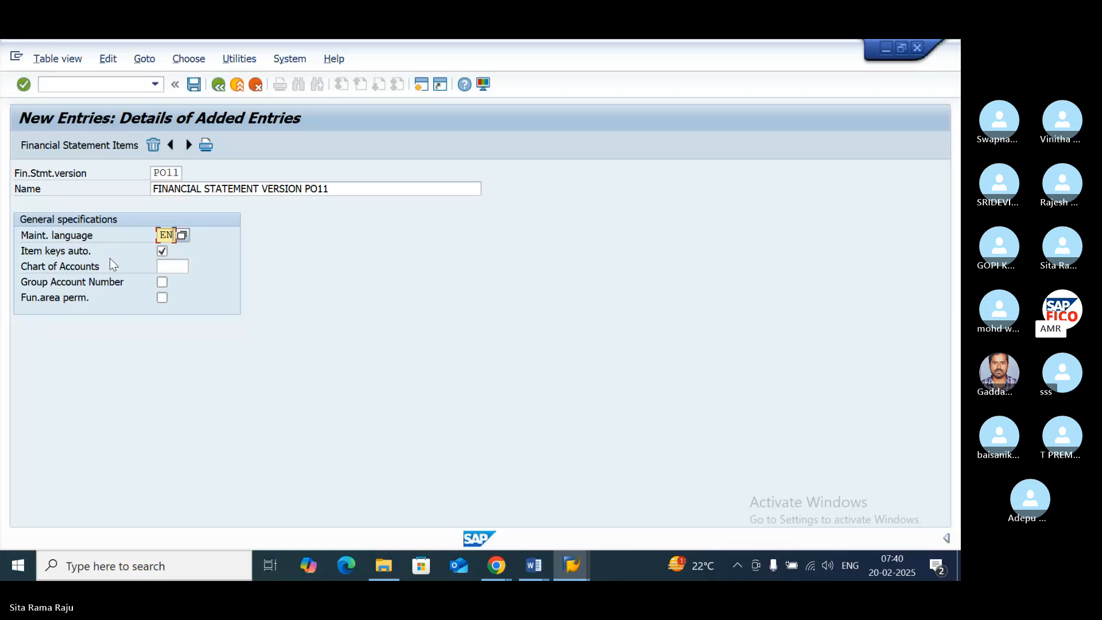
left_click(182, 267)
type("POOC")
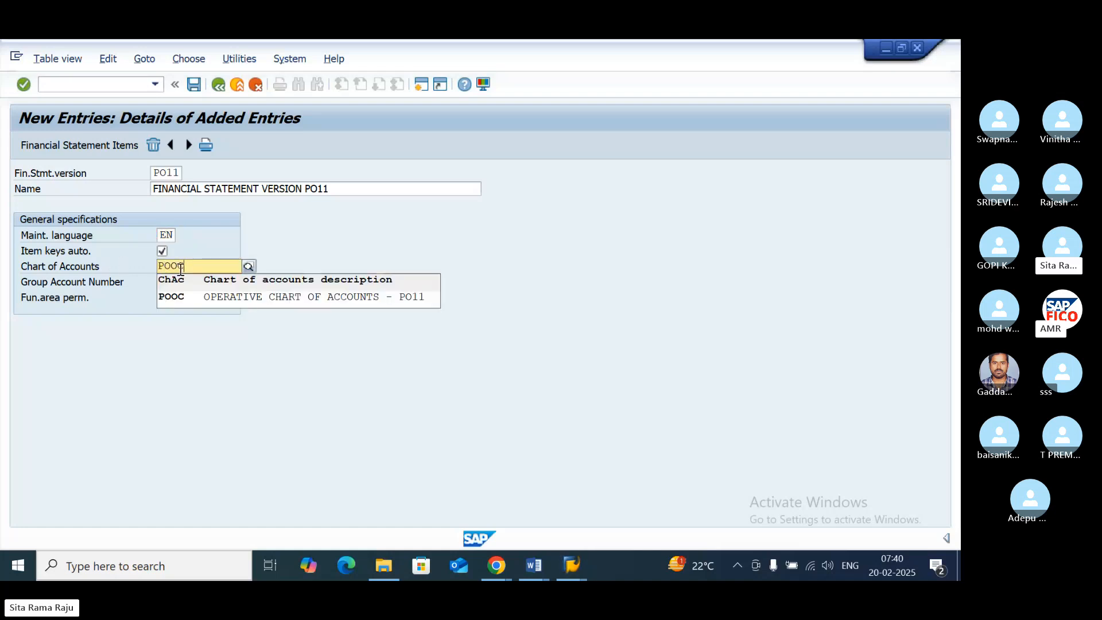
left_click(183, 301)
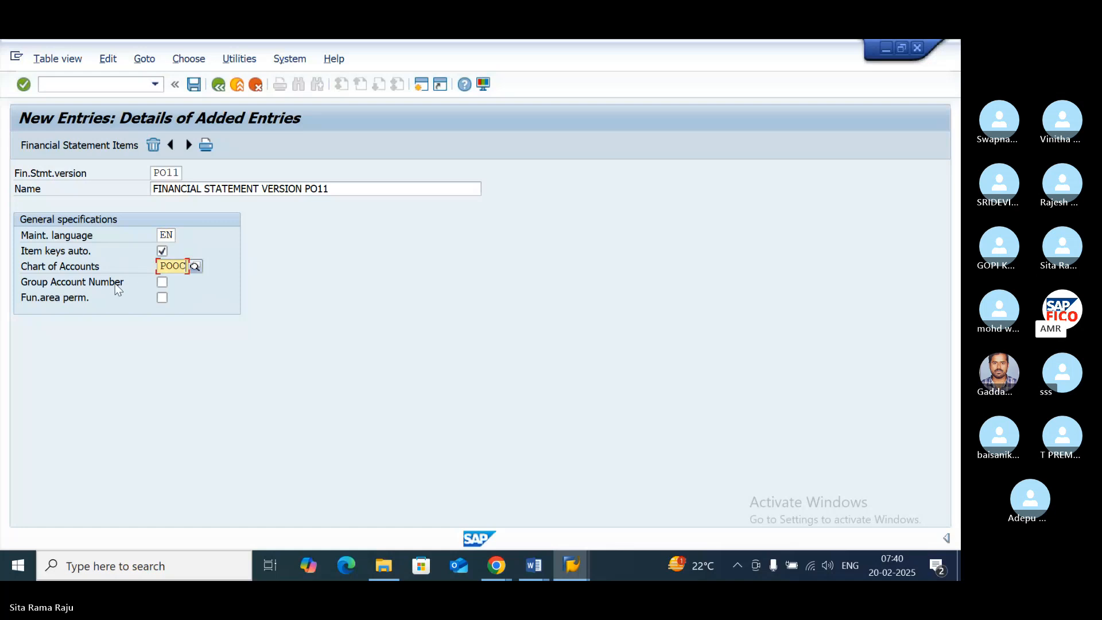
left_click(193, 85)
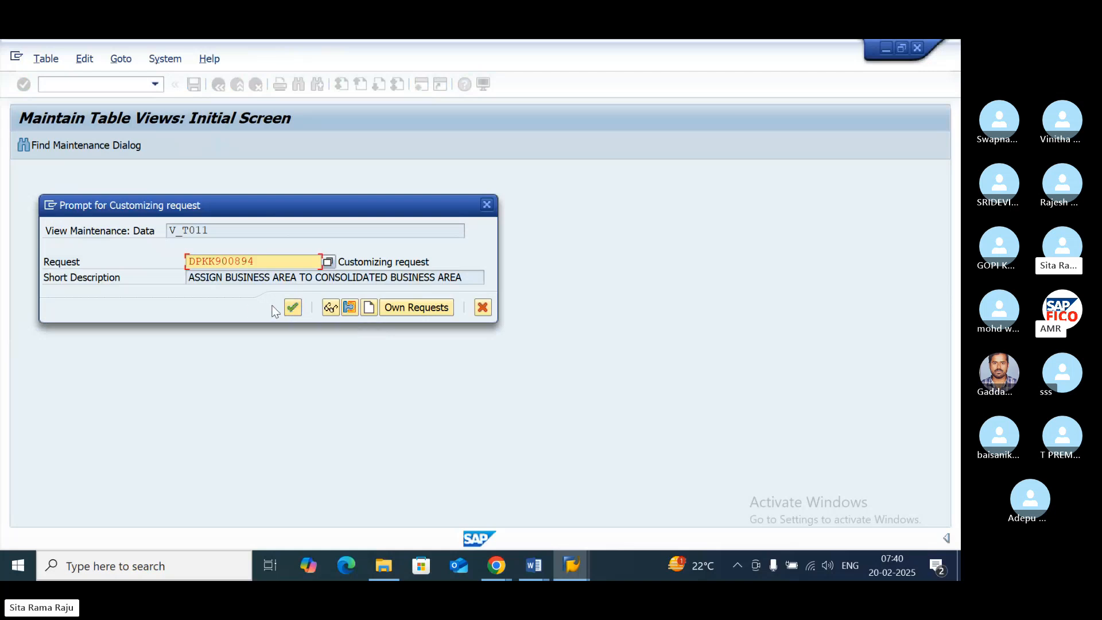
left_click(298, 308)
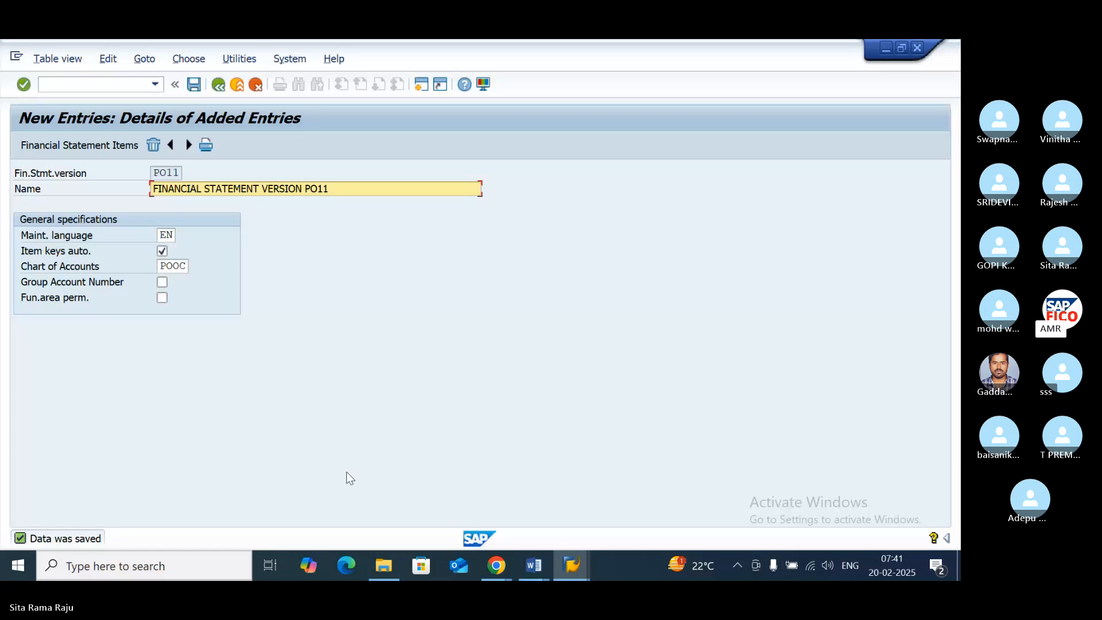
- Check the account group mapping notes in the Word document on financial statement versions, and return to the PO11 entry in SAP
left_click(539, 569)
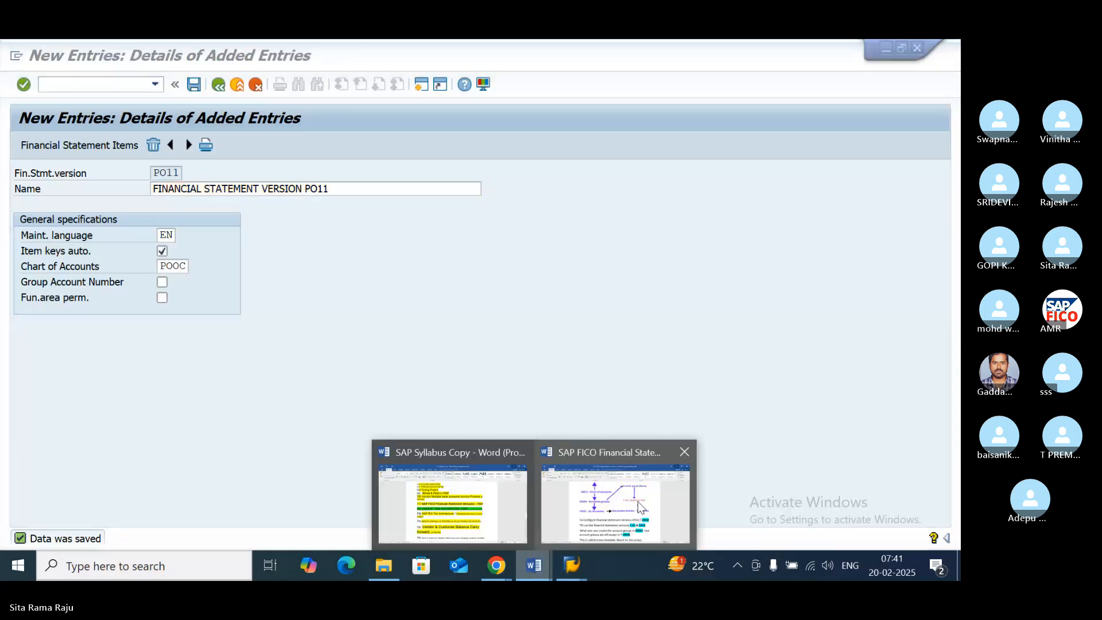
left_click(638, 501)
scroll(566, 397, "down", 1)
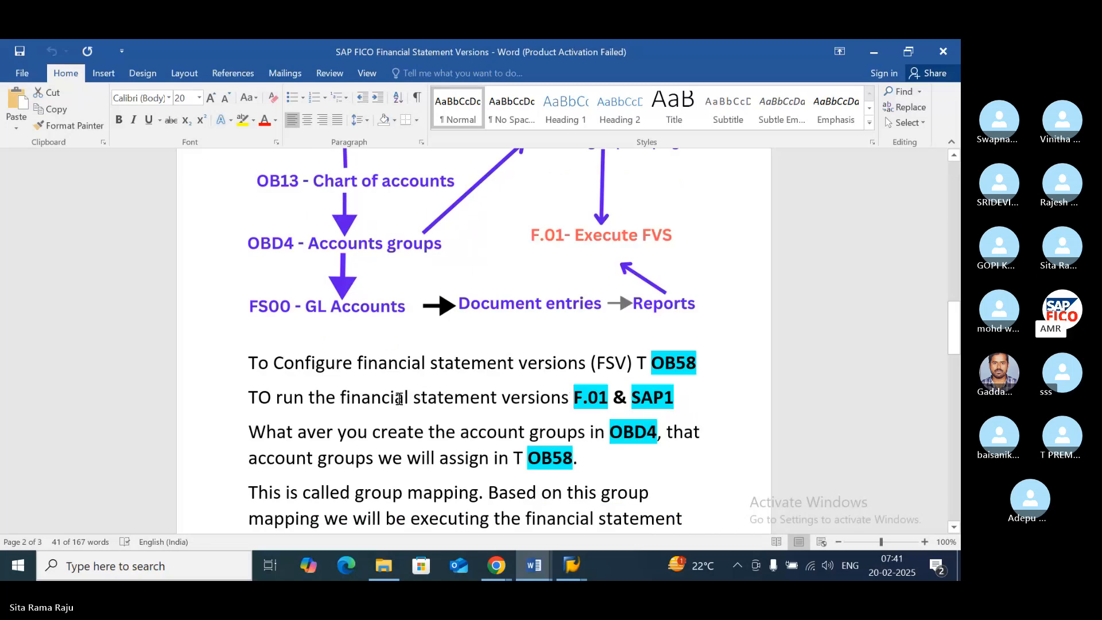
left_click(571, 565)
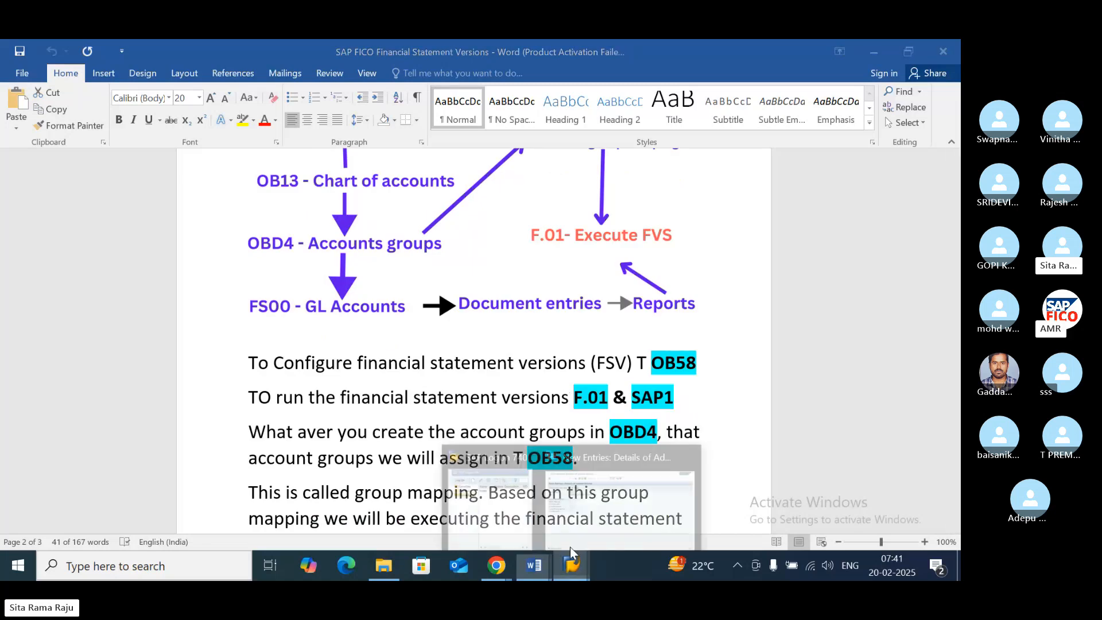
left_click(604, 491)
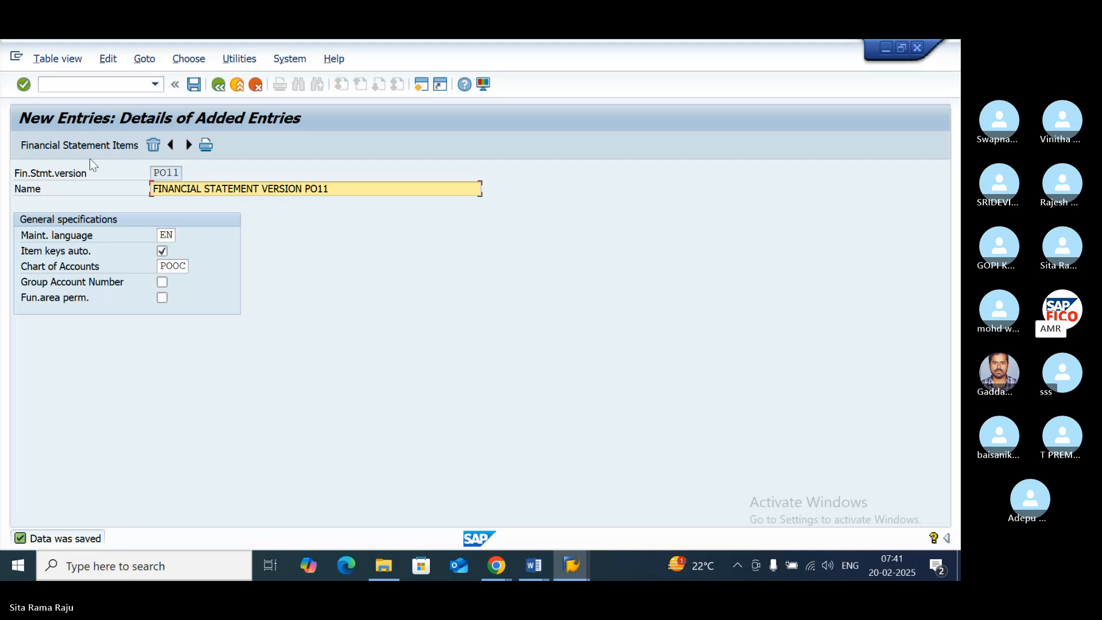
- Open the financial statement items of PO11 and create the top-level items BALANCE SHEET and PROFIT & LOSS A/C
left_click(65, 145)
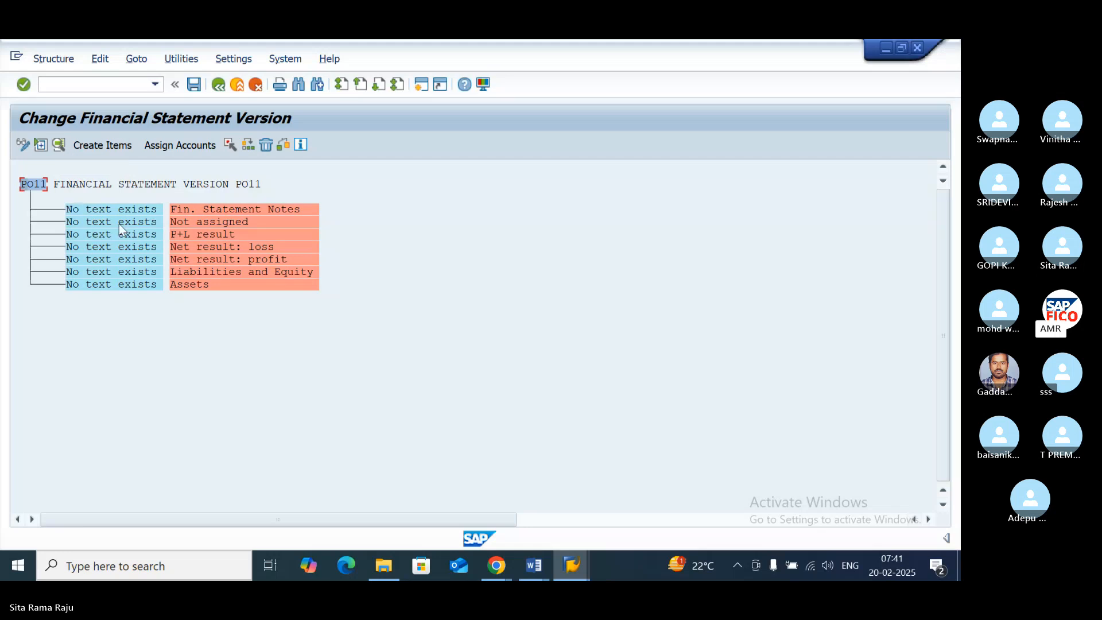
left_click(110, 147)
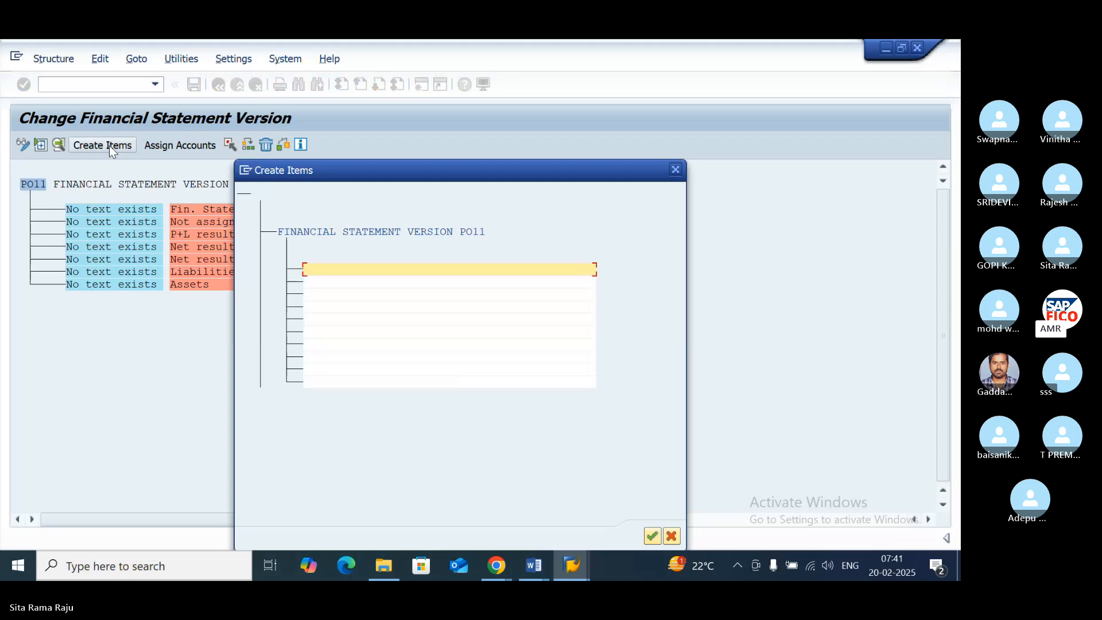
type("BALANCE")
type("SHEET")
key("Tab")
type("P")
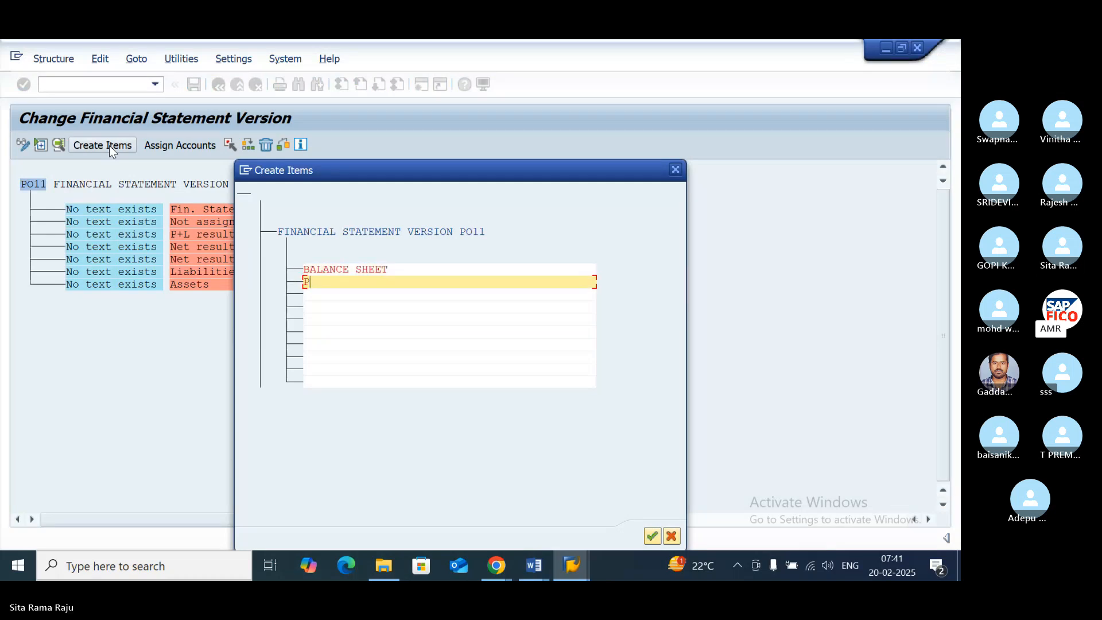
type("ROFIT")
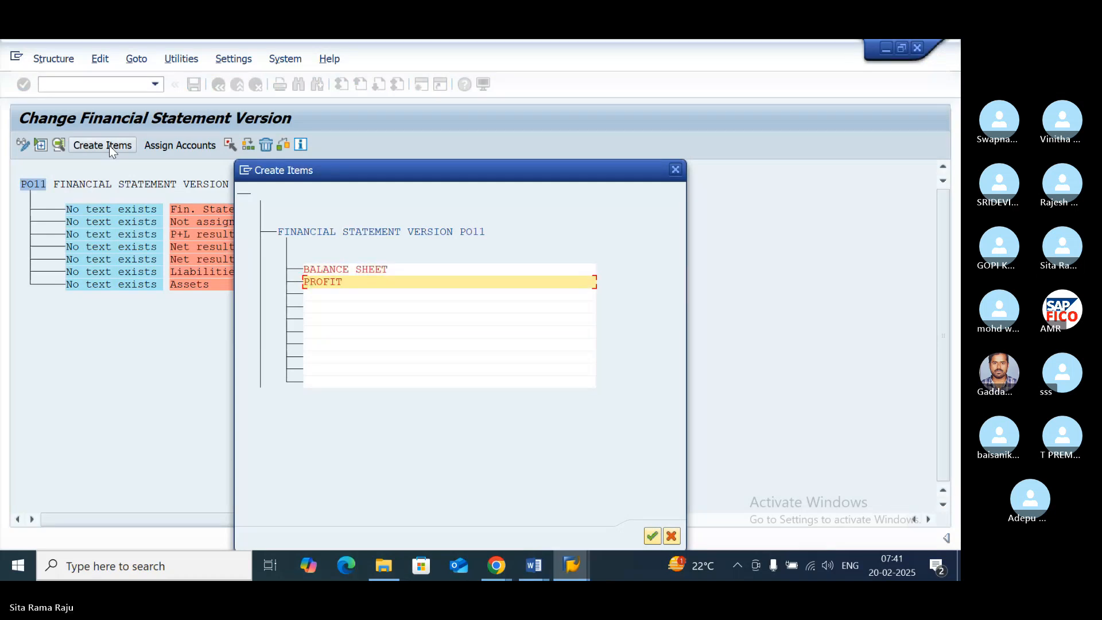
type(" & LOSS A")
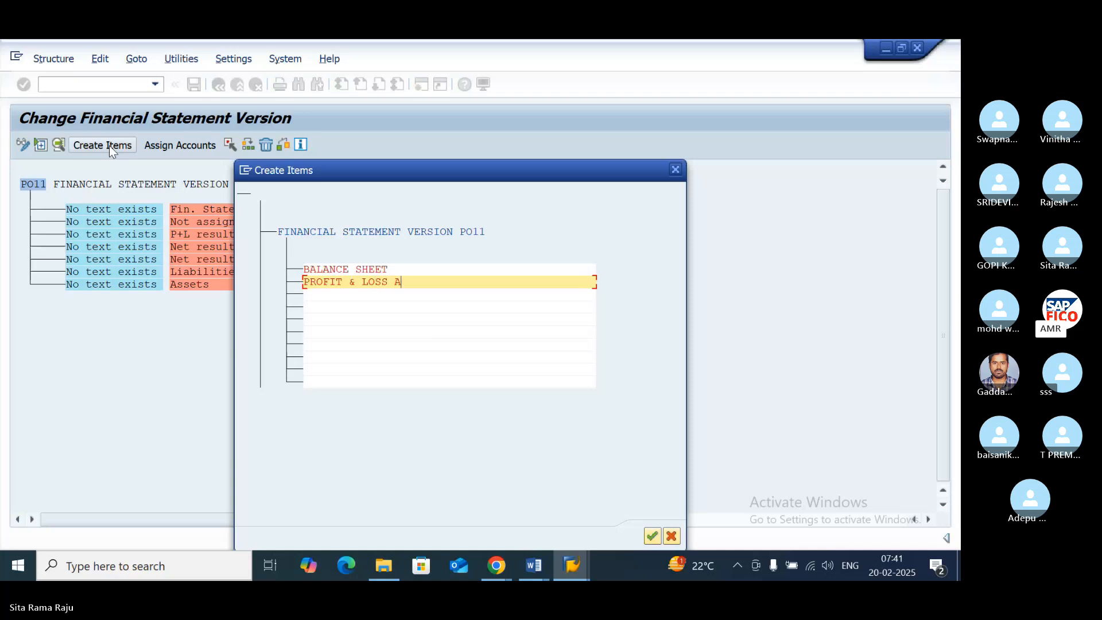
type("/C")
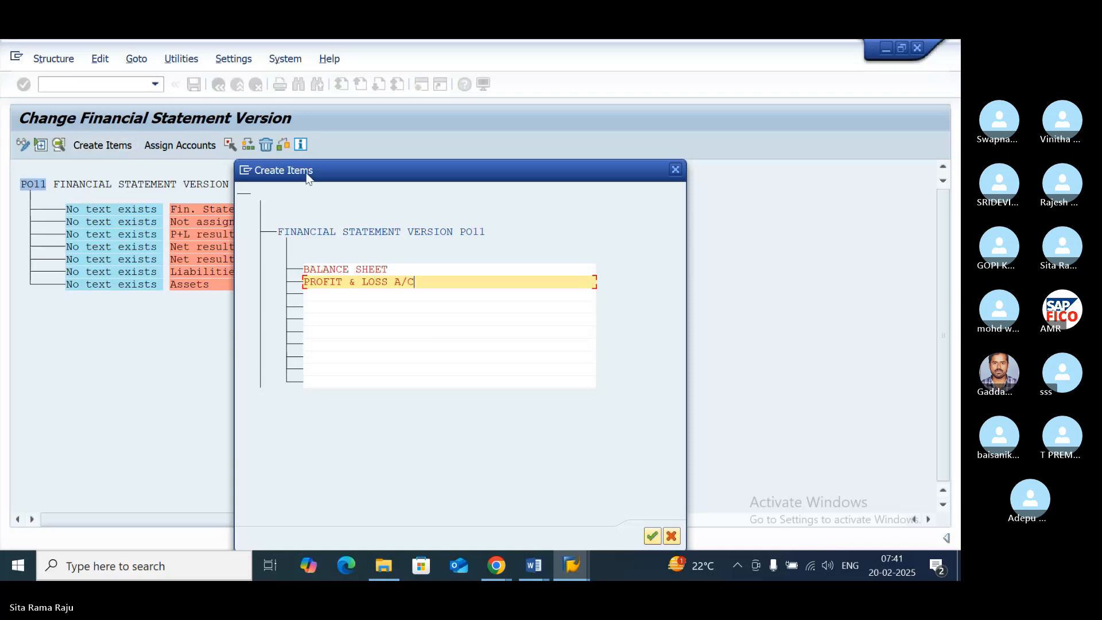
left_click(654, 537)
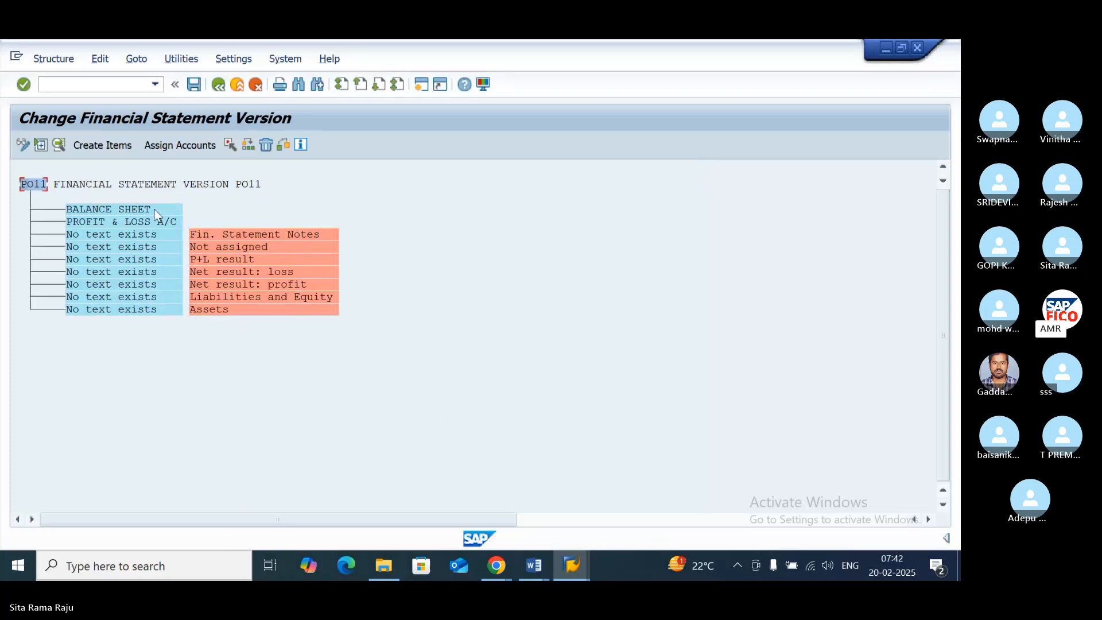
- Create the sub-items ASSETS and LIABILITIES under BALANCE SHEET
double_click(135, 209)
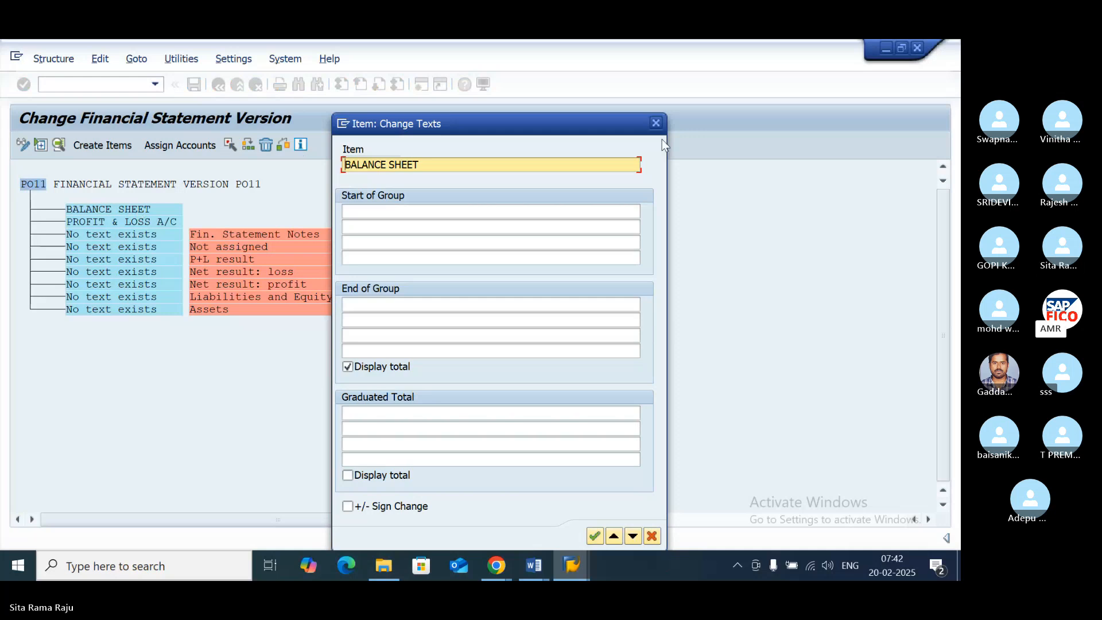
left_click(655, 123)
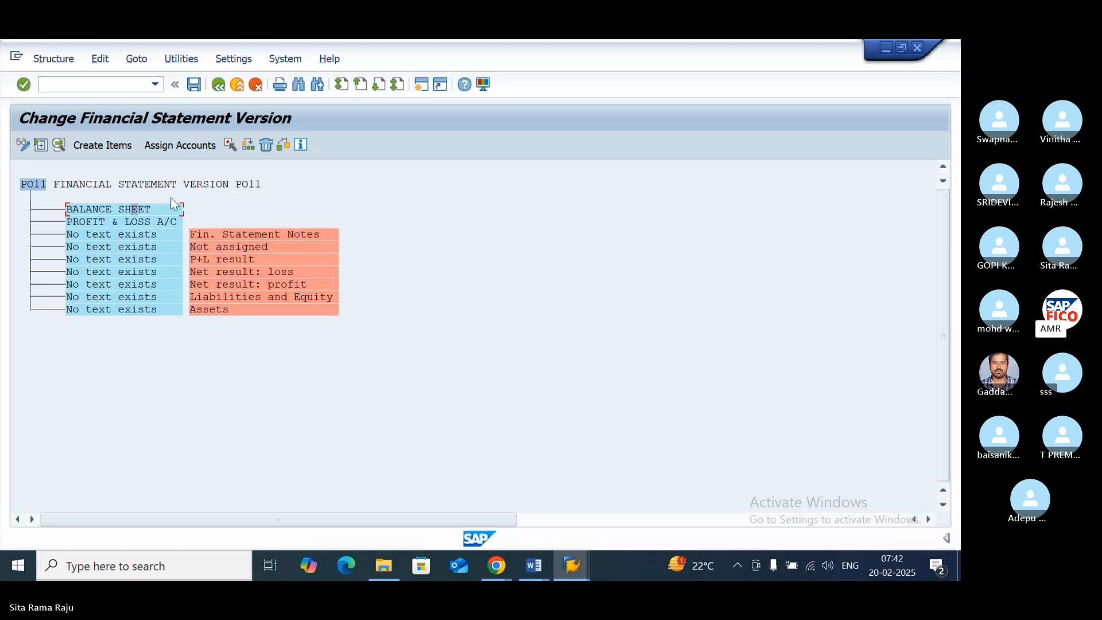
left_click(114, 146)
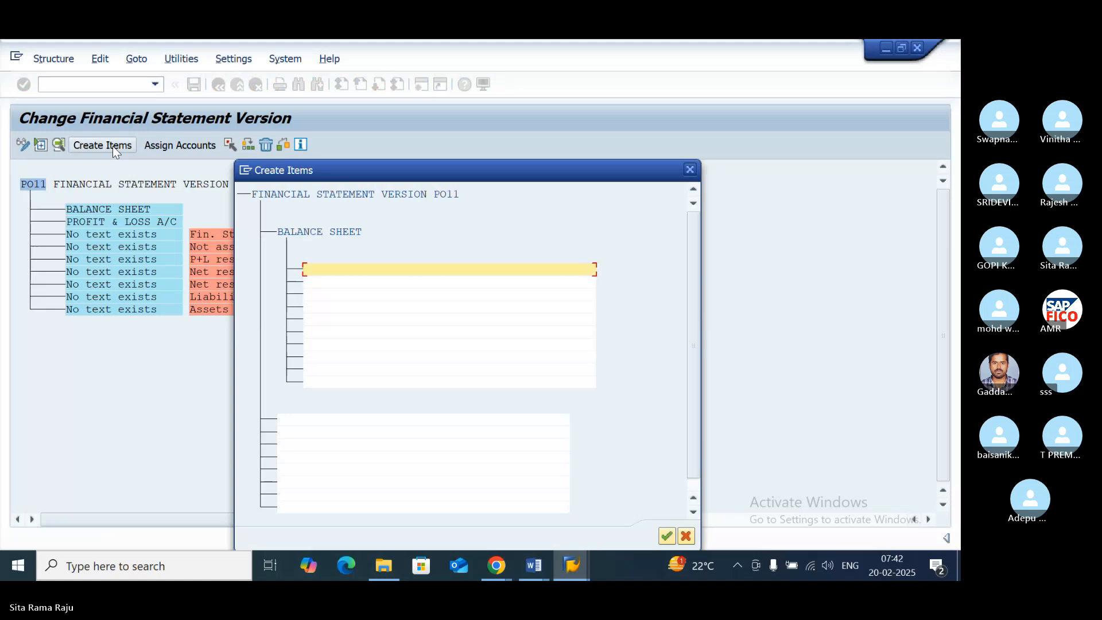
type("ASSE")
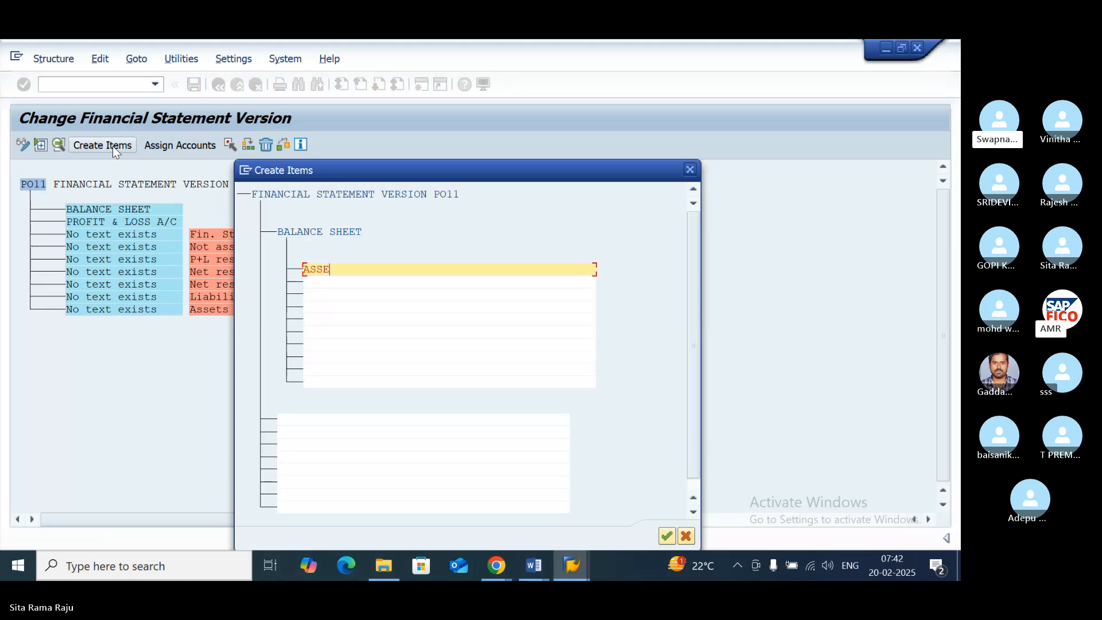
type("TS")
key("Tab")
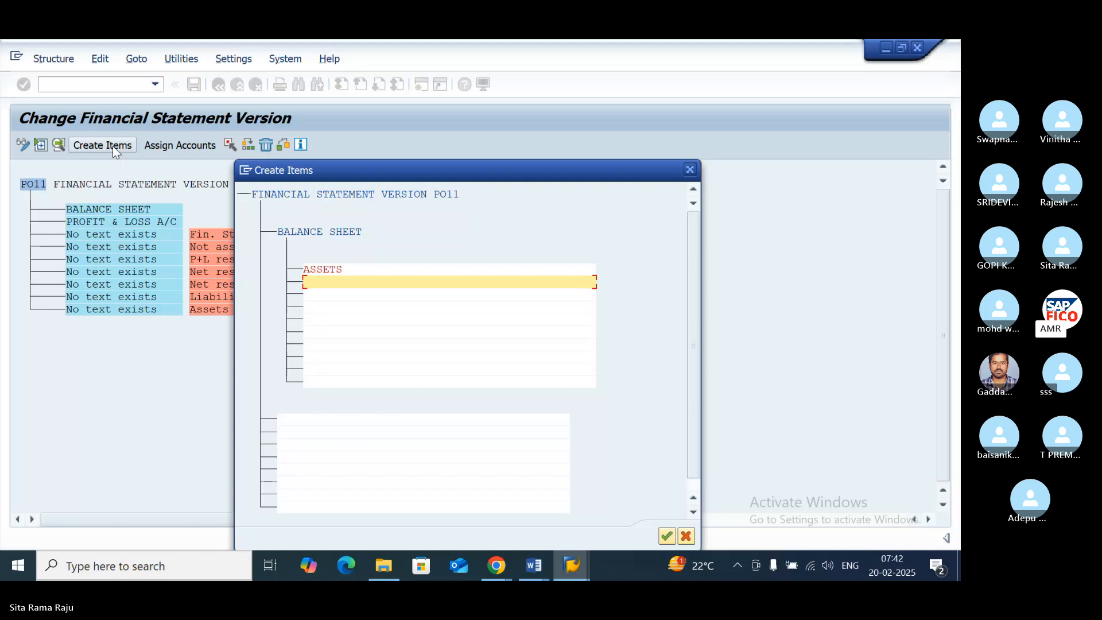
type("LIABIL")
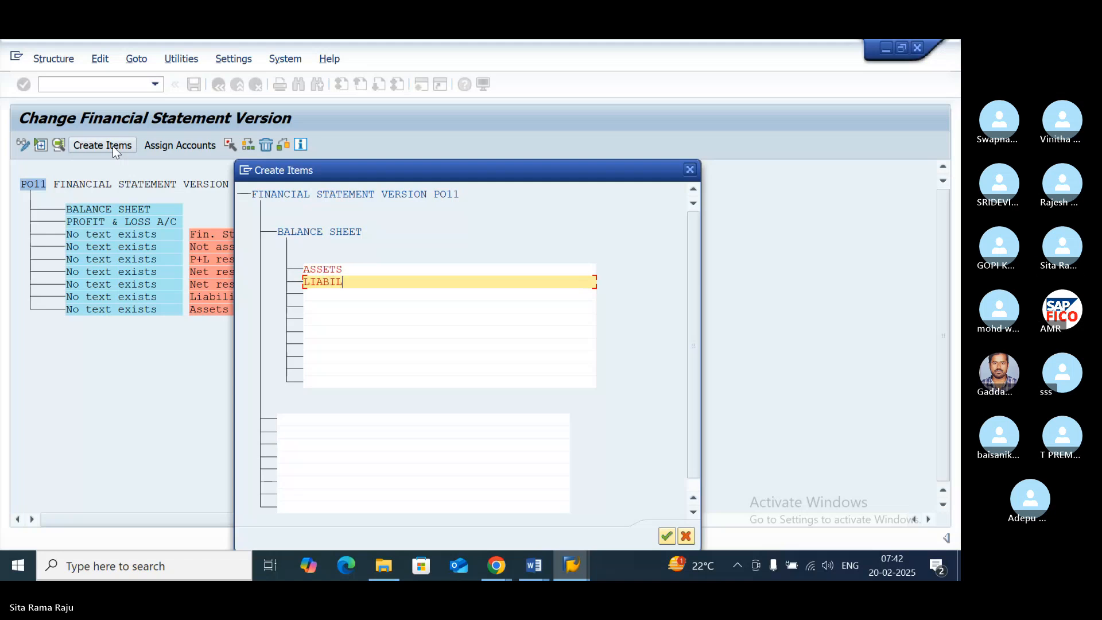
type("ITIES")
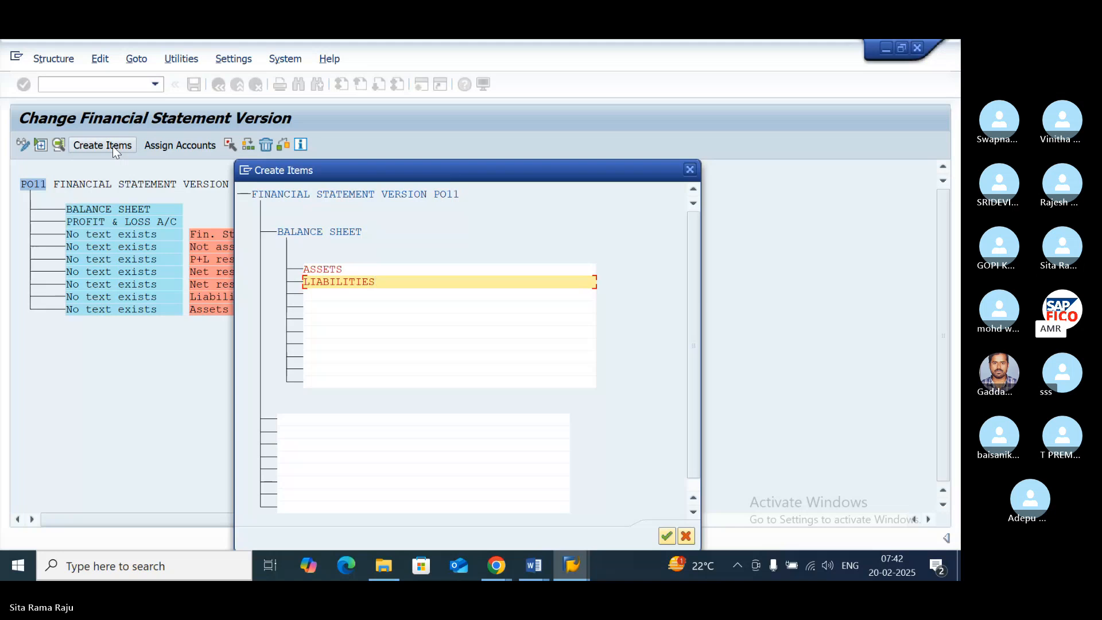
left_click(665, 536)
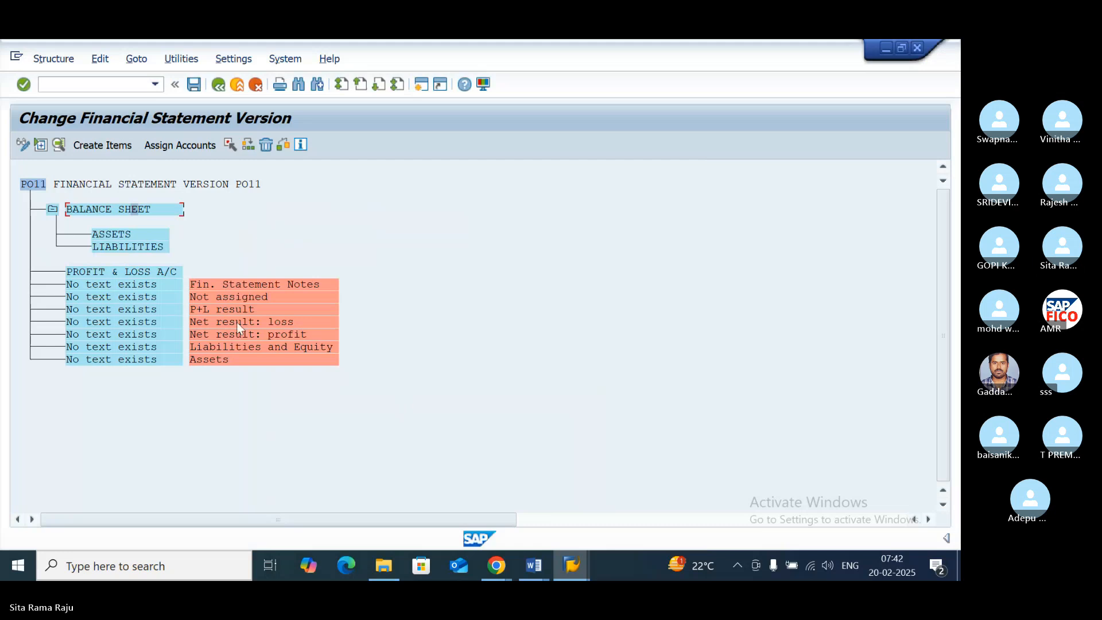
- Create the sub-items INCOMES and EXPENSES under PROFIT & LOSS A/C
left_click(114, 273)
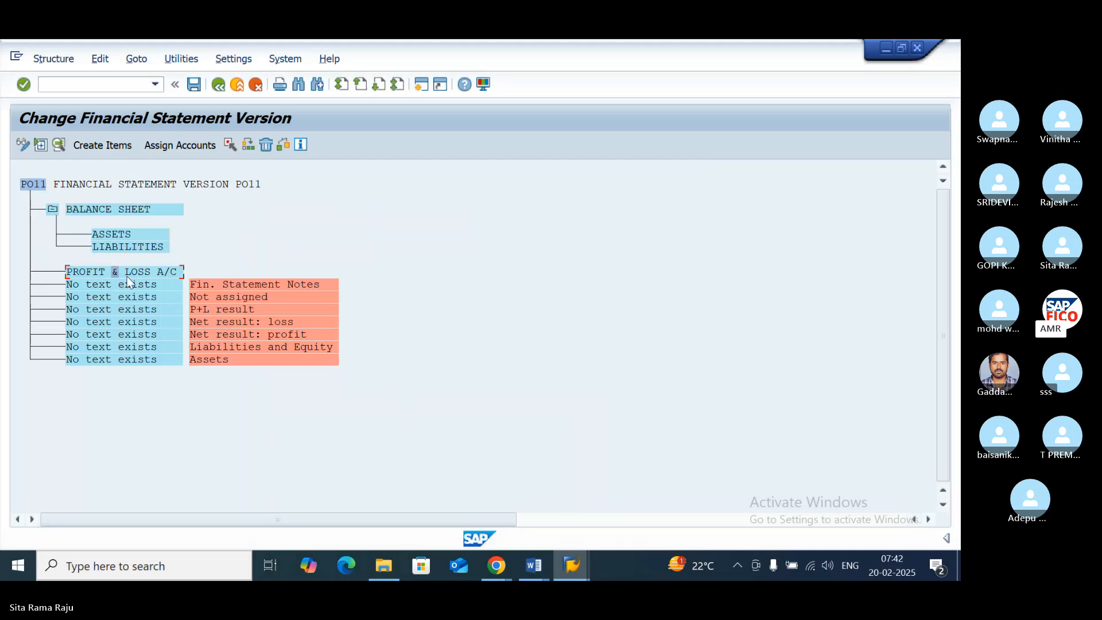
left_click(103, 145)
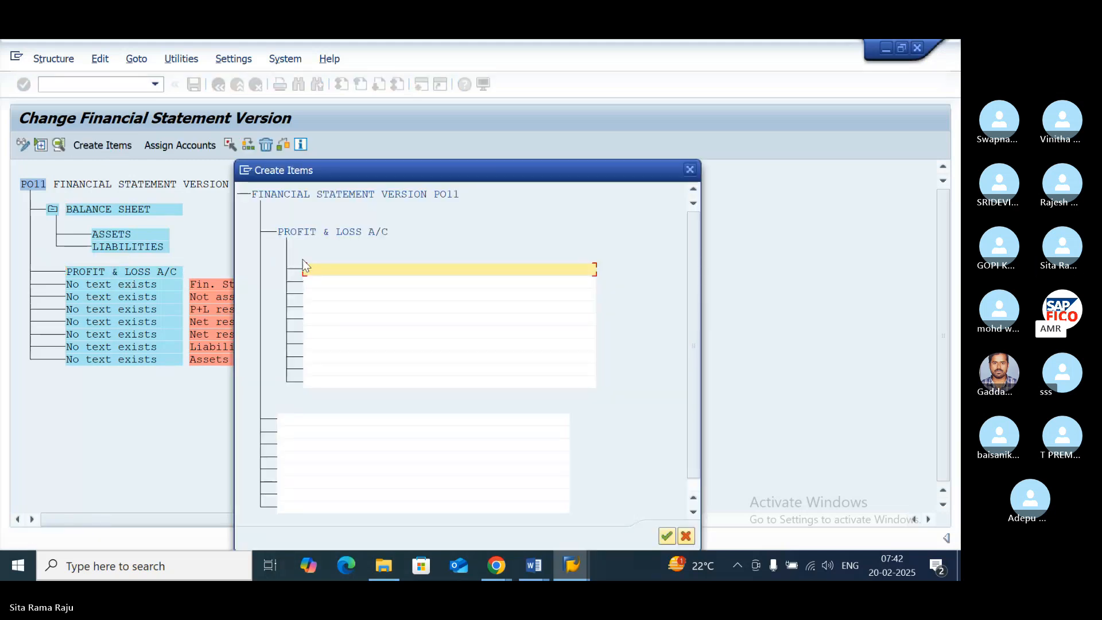
type("N")
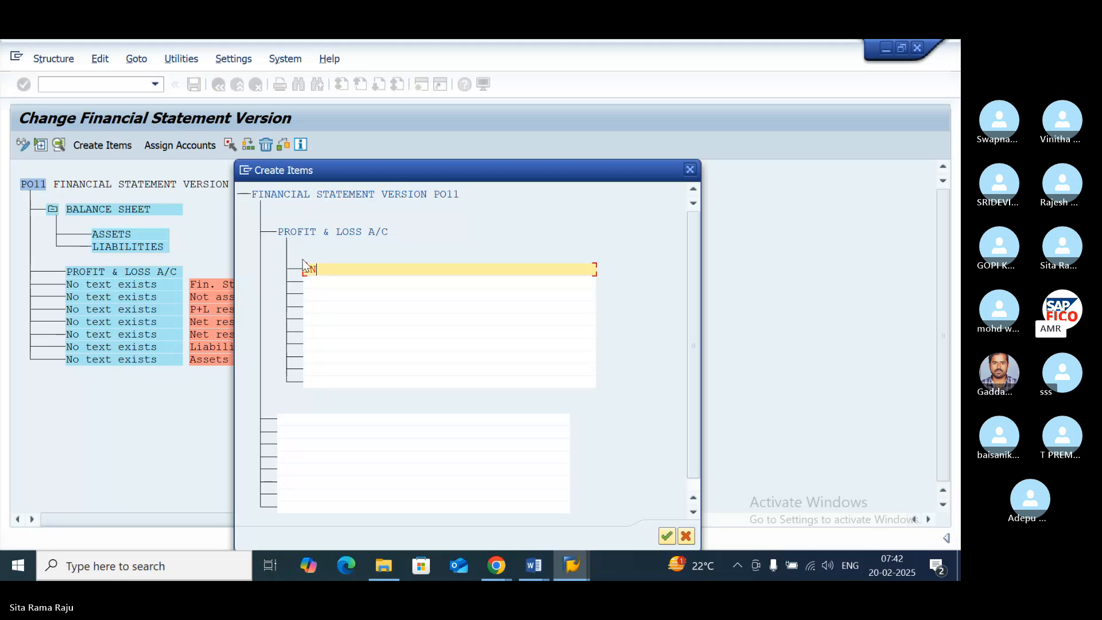
type("COMES")
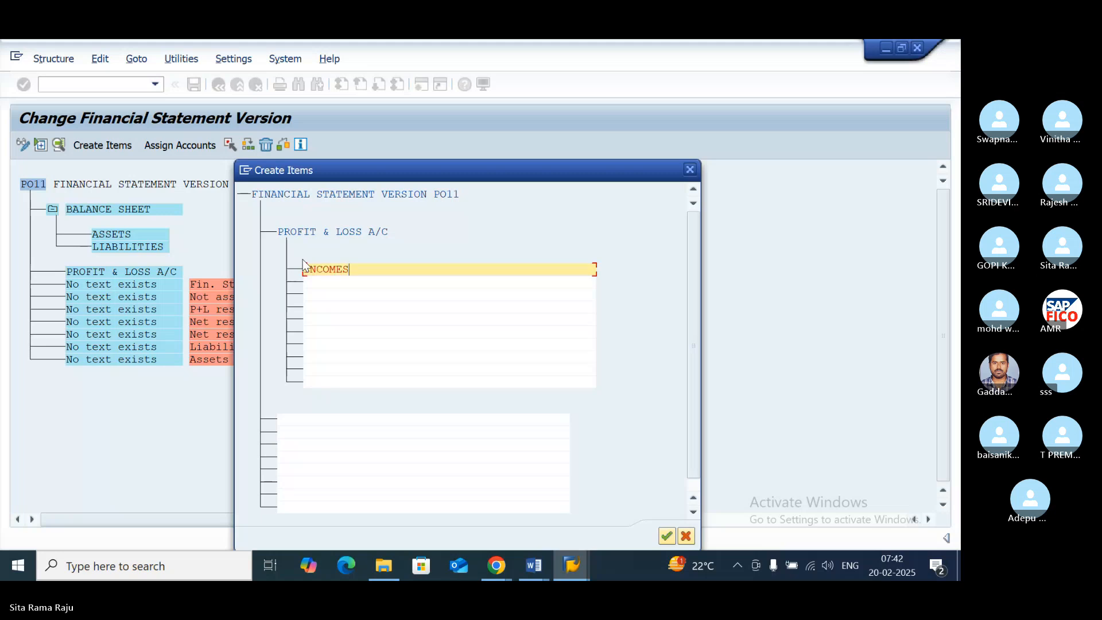
key("Return")
type("EX")
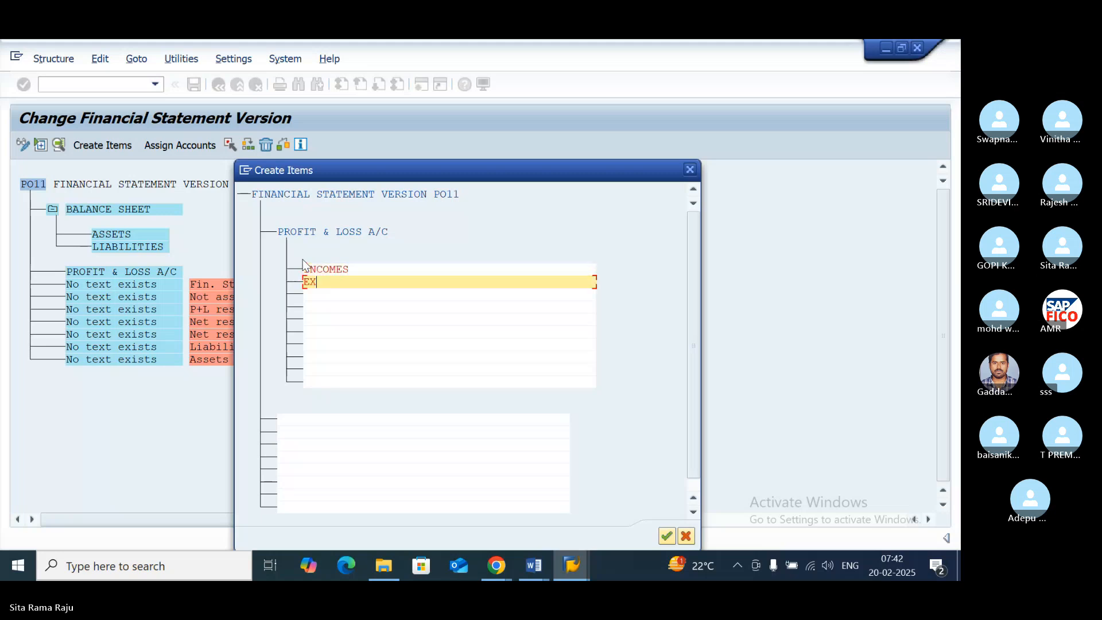
type("PENSES")
left_click(666, 536)
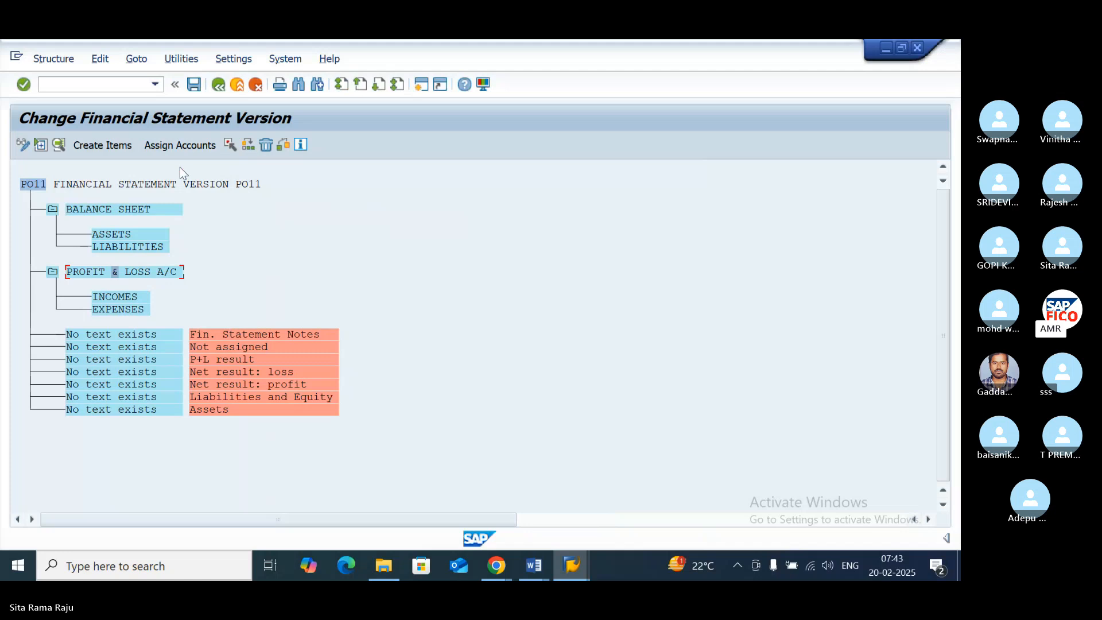
- Create the sub-items FIXED ASSETS and CURRENT ASSETS under ASSETS
left_click(112, 235)
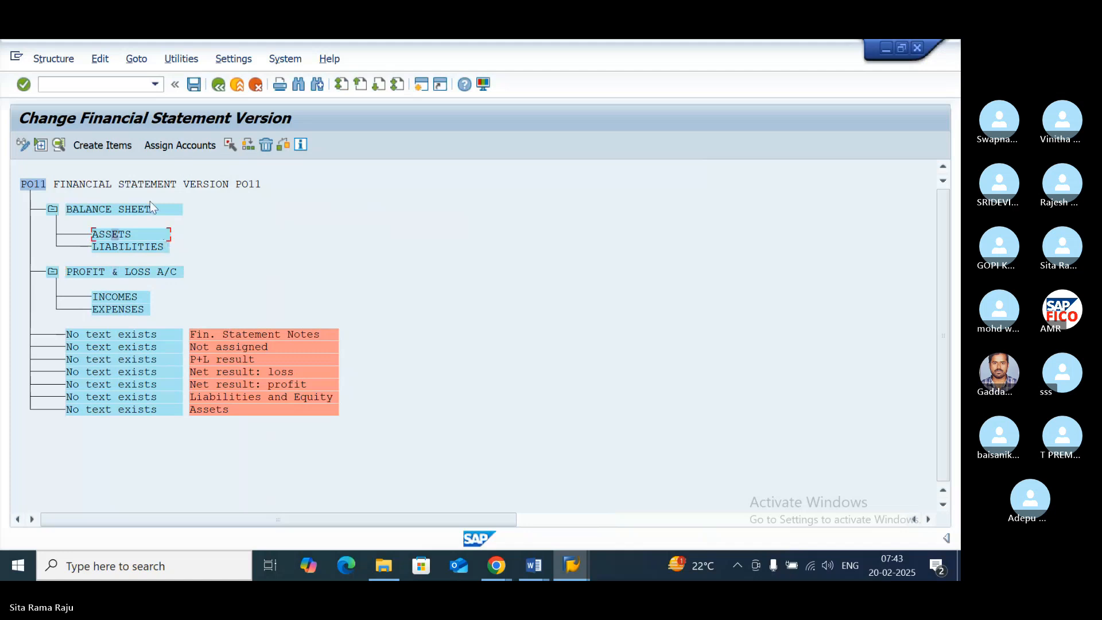
left_click(122, 149)
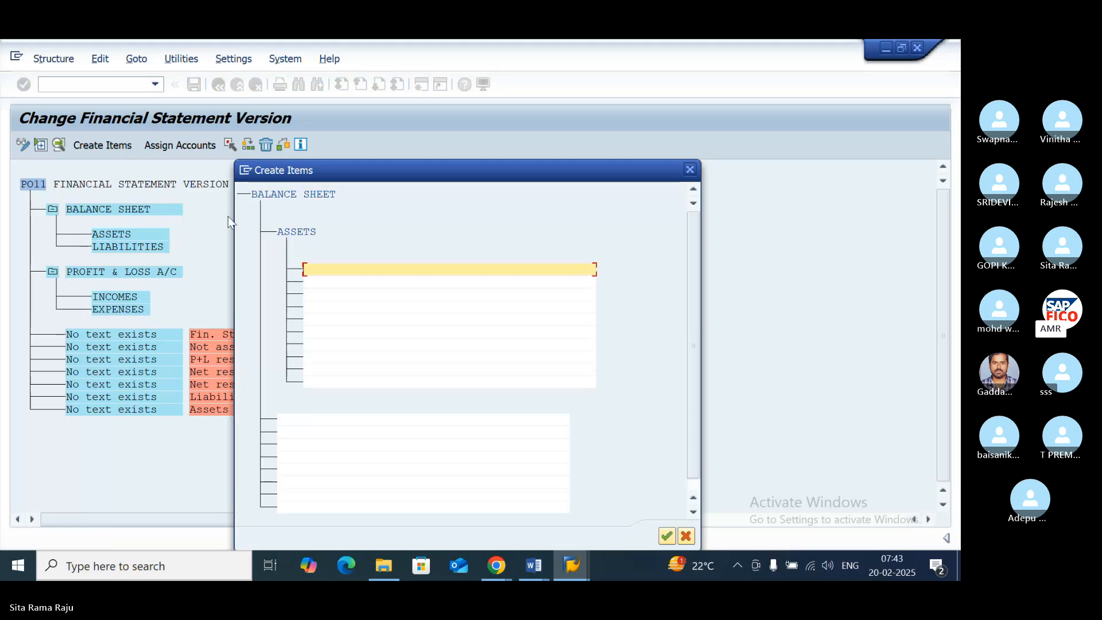
type("LONG TERM A")
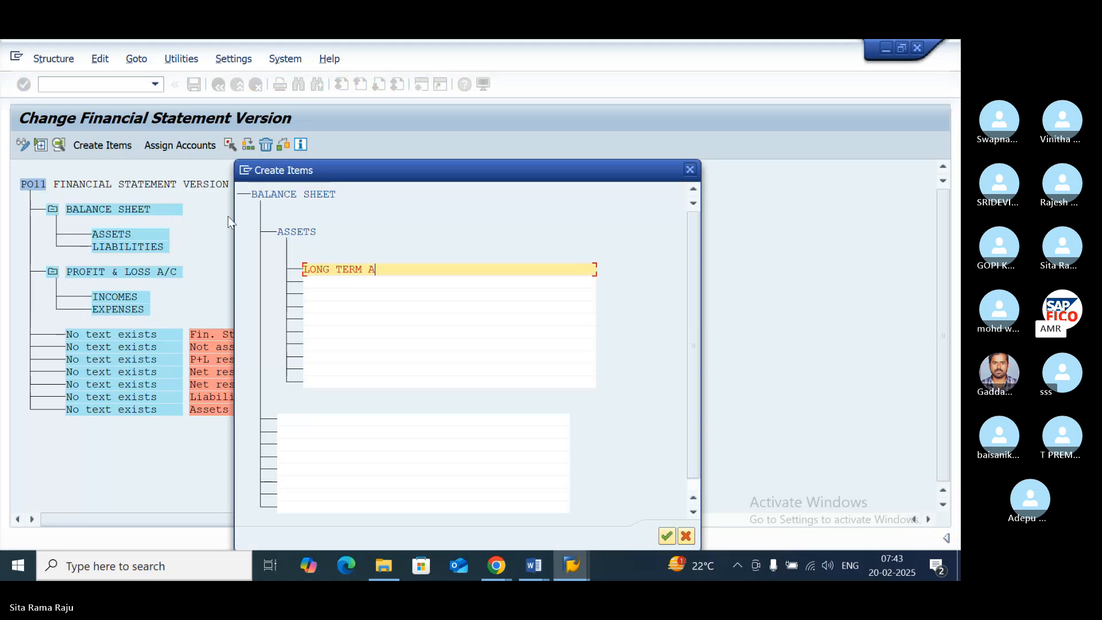
key("BackSpace")
key("BackSpace")
key("BackSpace")
key("BackSpace")
key("BackSpace")
key("BackSpace")
key("BackSpace")
key("BackSpace")
key("BackSpace")
key("BackSpace")
key("BackSpace")
type("FIX")
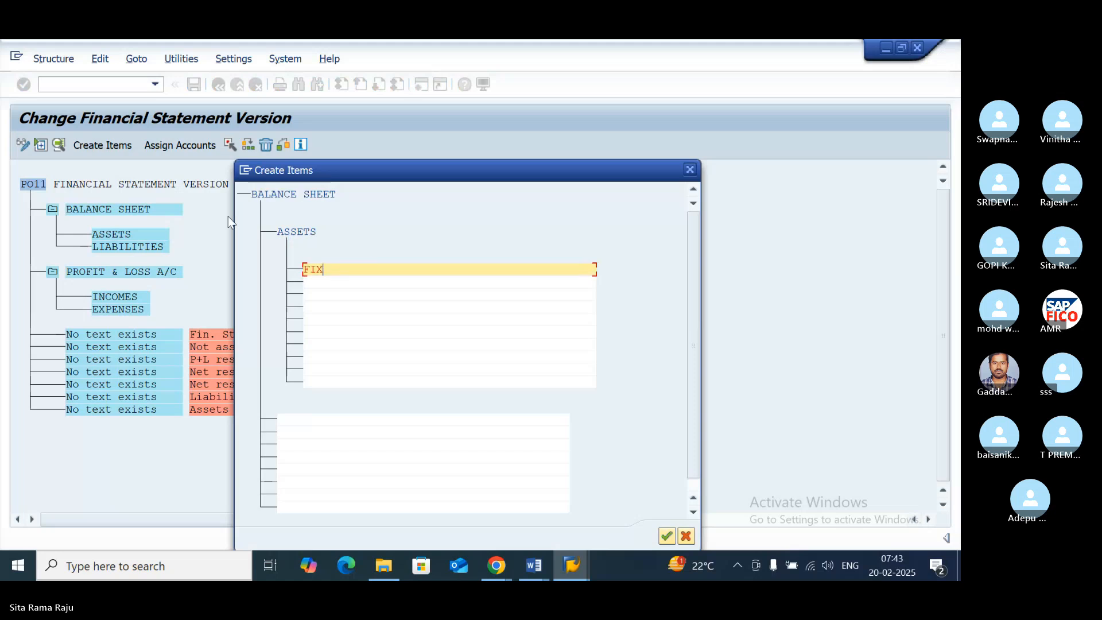
type("ED ASSETS")
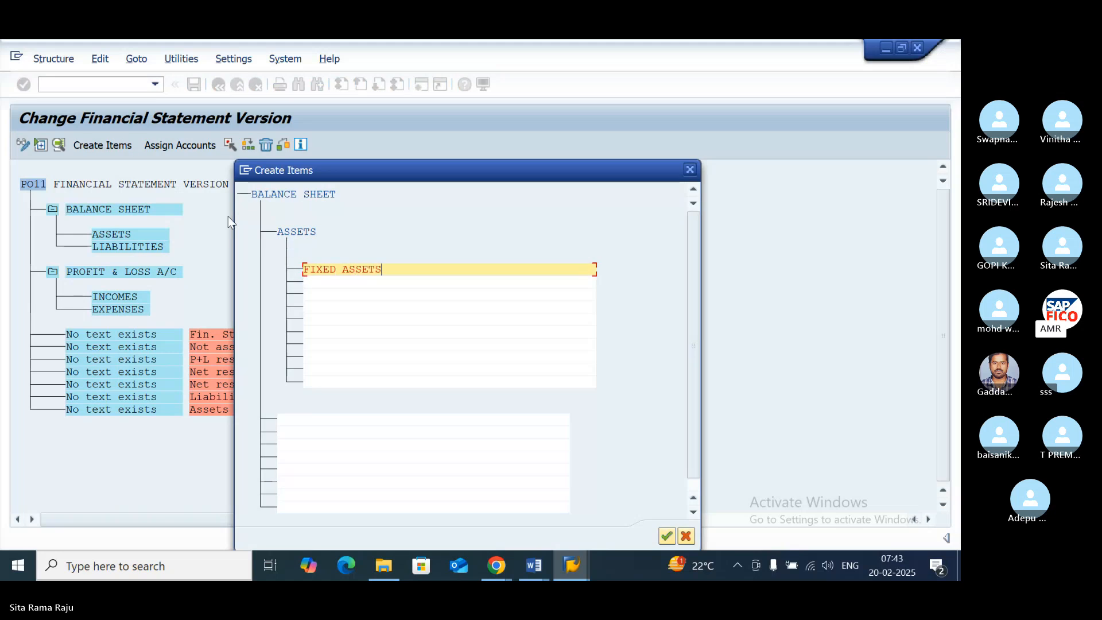
key("Tab")
type("CURREN")
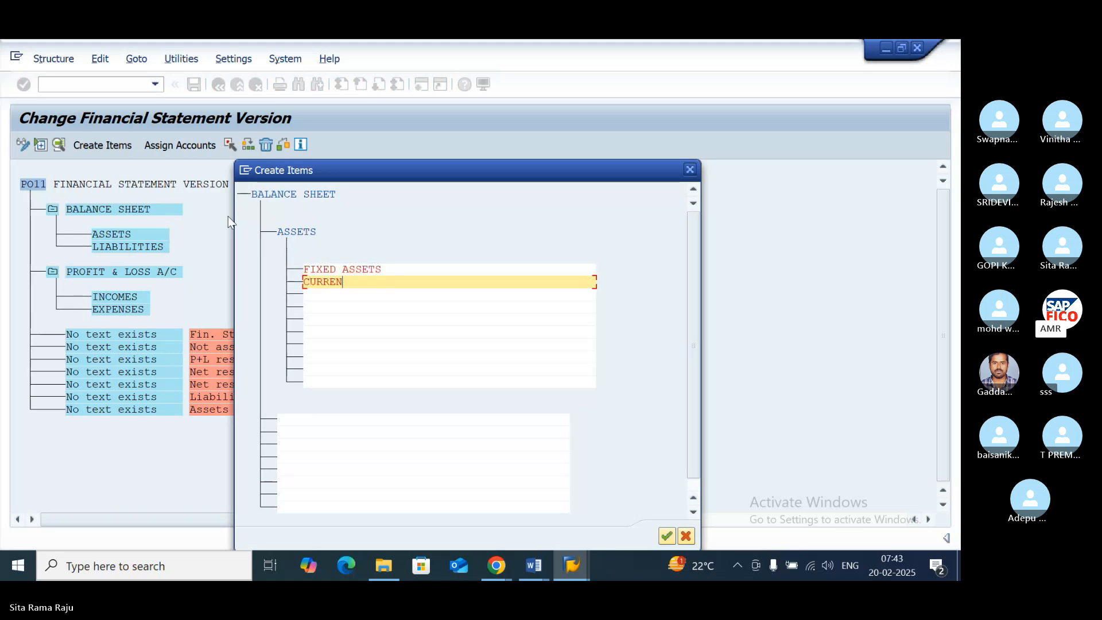
type("T ASSETS")
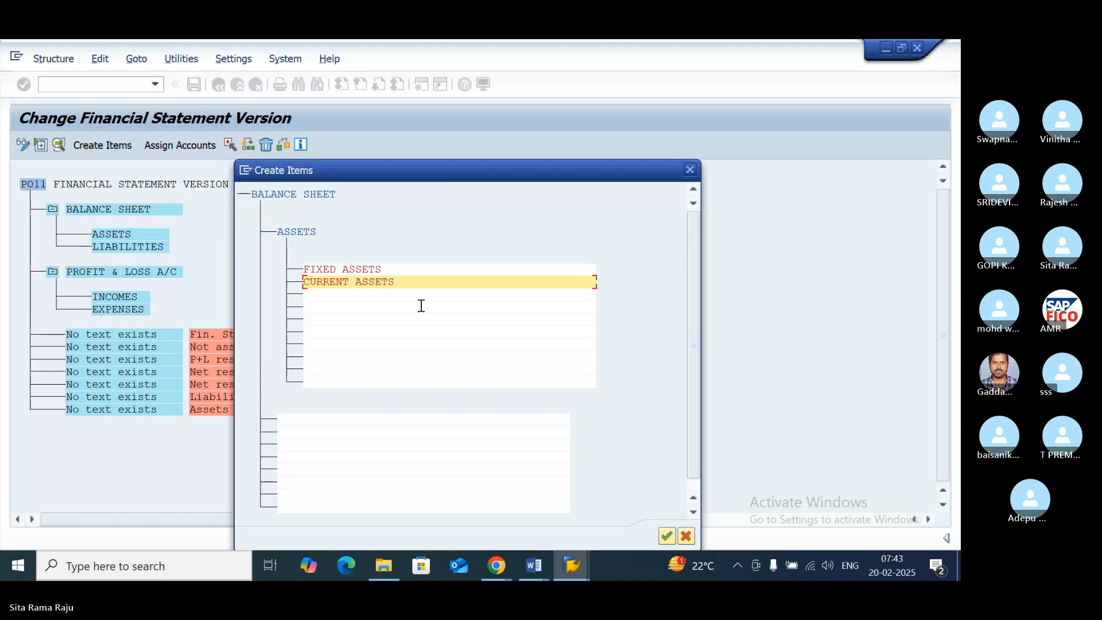
left_click(664, 536)
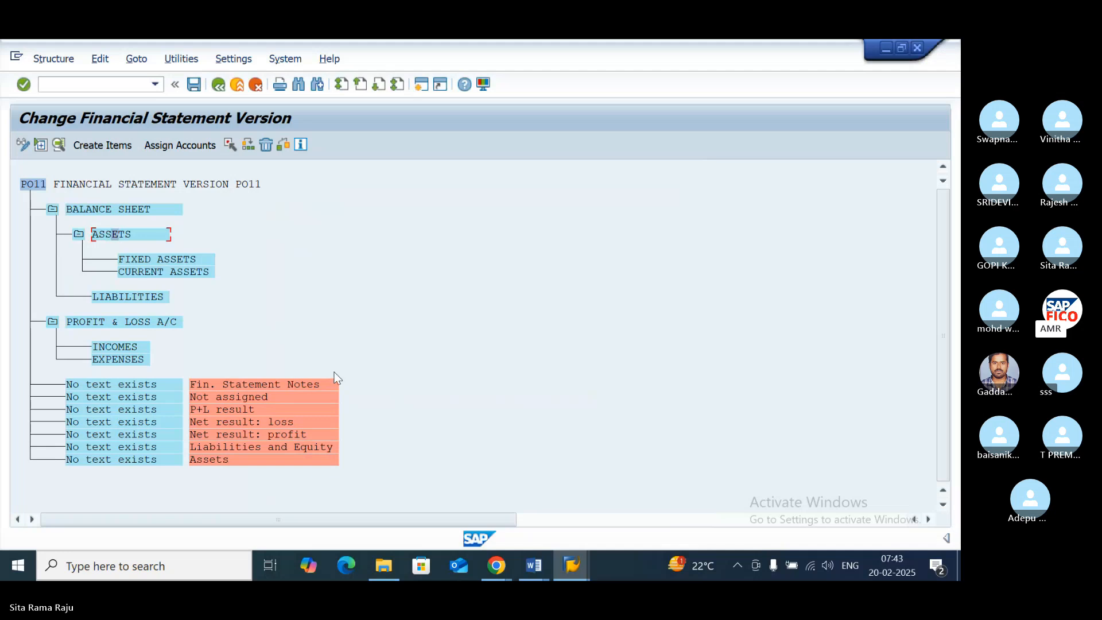
- Create the sub-items LONG TERM LIABILITIES and SHORT TERM LIABILITIES under LIABILITIES
left_click(115, 297)
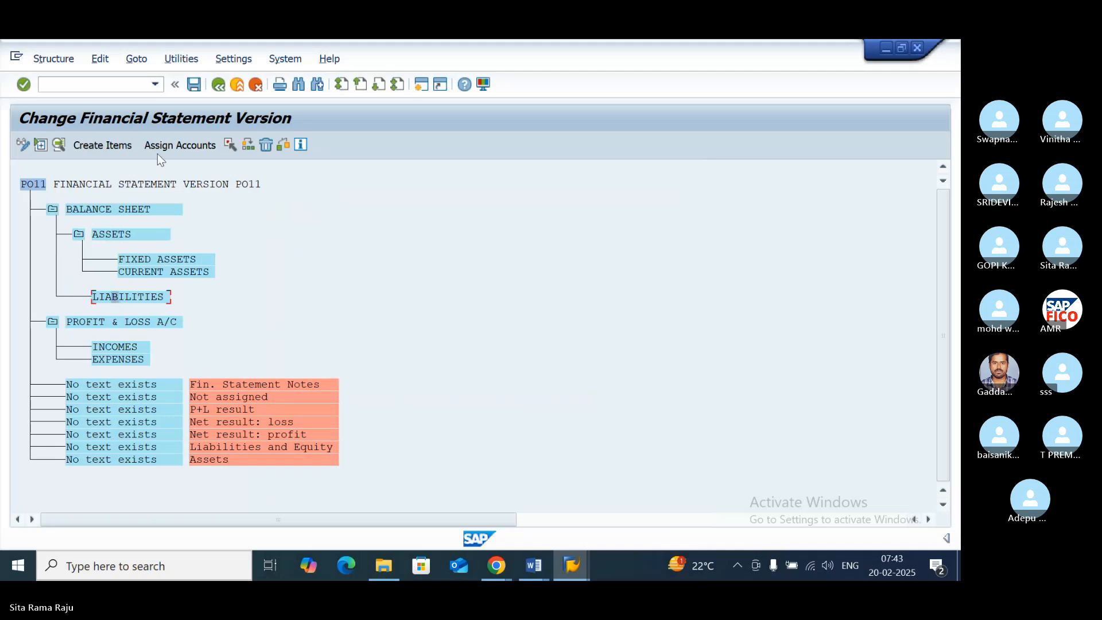
left_click(119, 145)
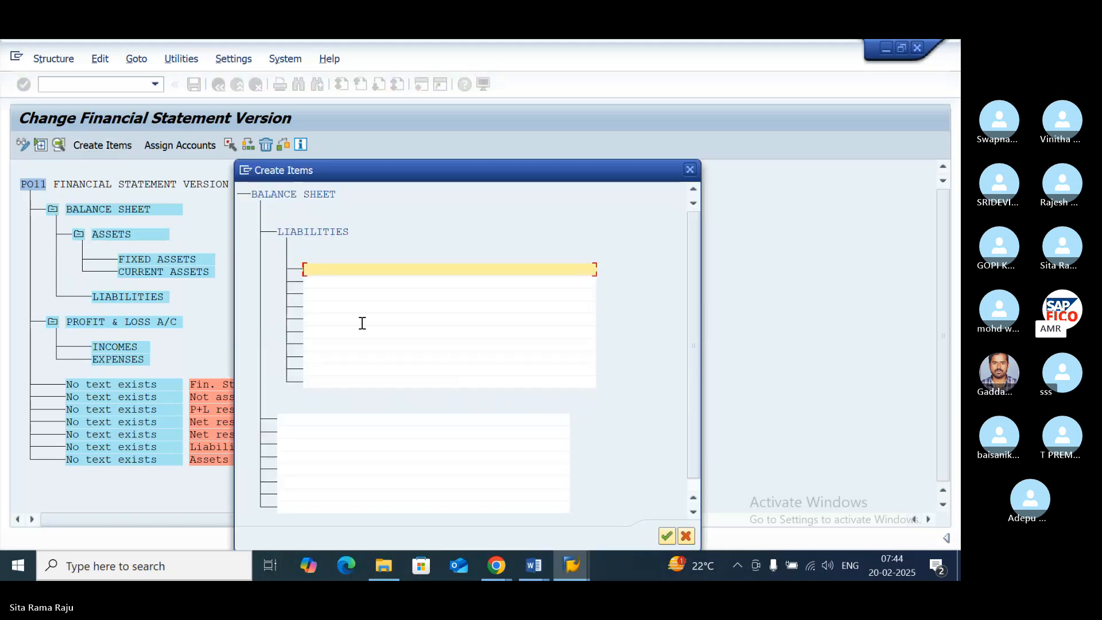
type("LONG TER")
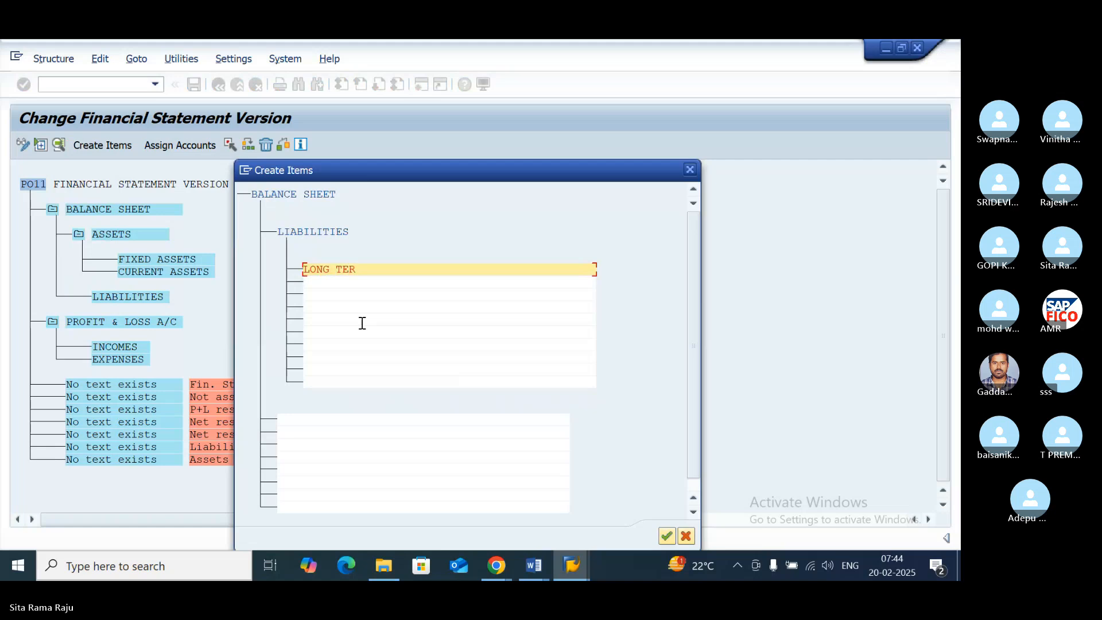
type("M LIABILITIES")
key("Tab")
type("SHOR")
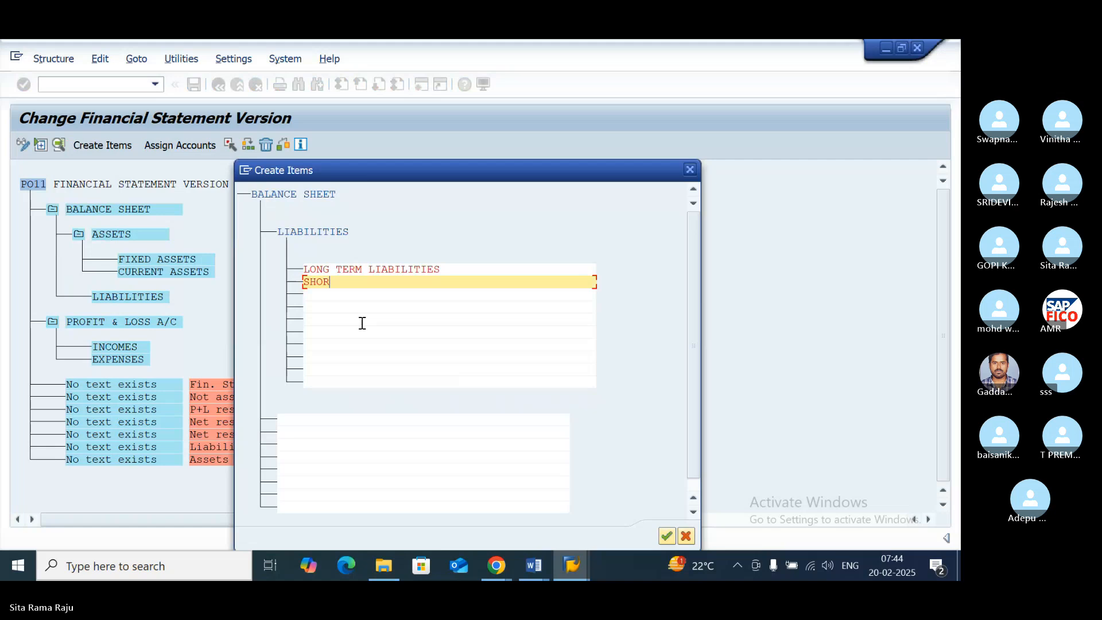
type("T TERM LIABILITIE")
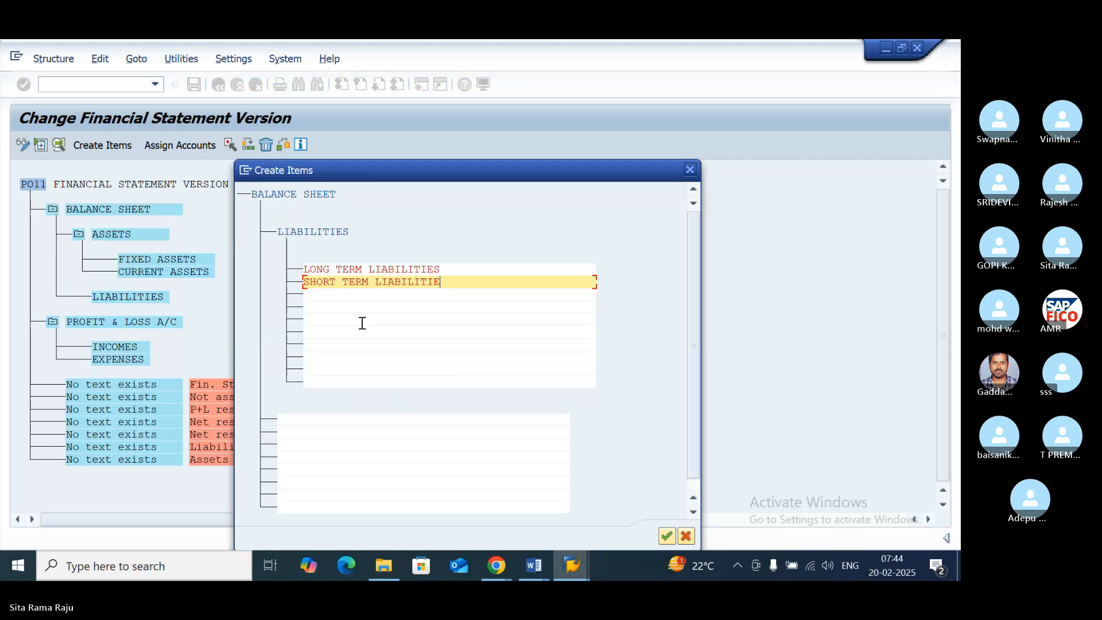
type("S")
left_click(666, 536)
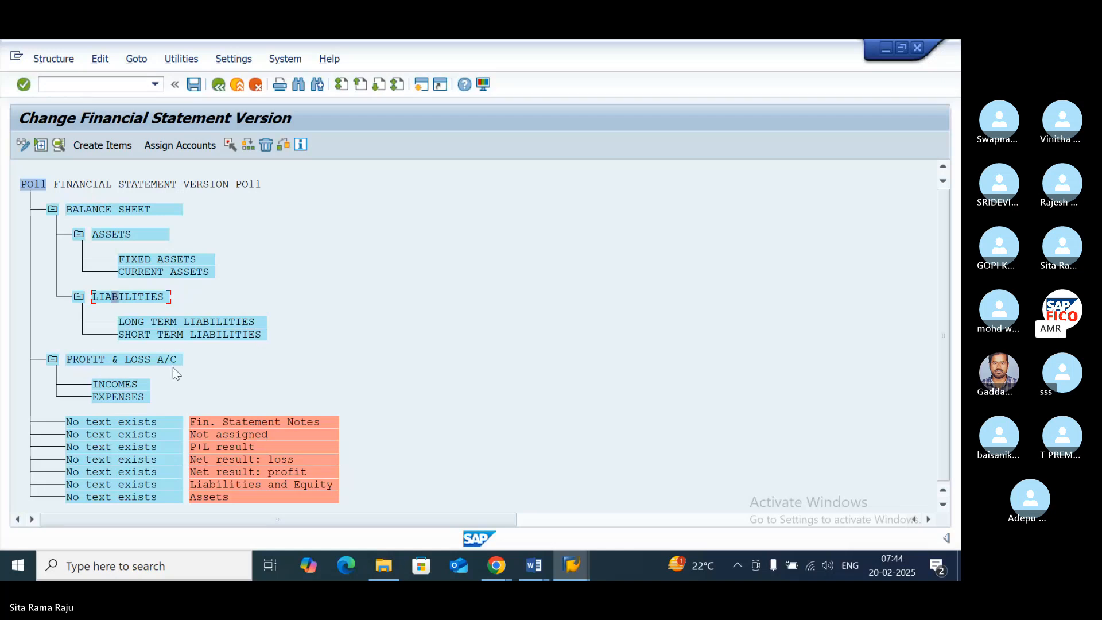
- Create the sub-items DIRECT INCOME and INDIRECT INCOME under INCOMES
left_click(122, 385)
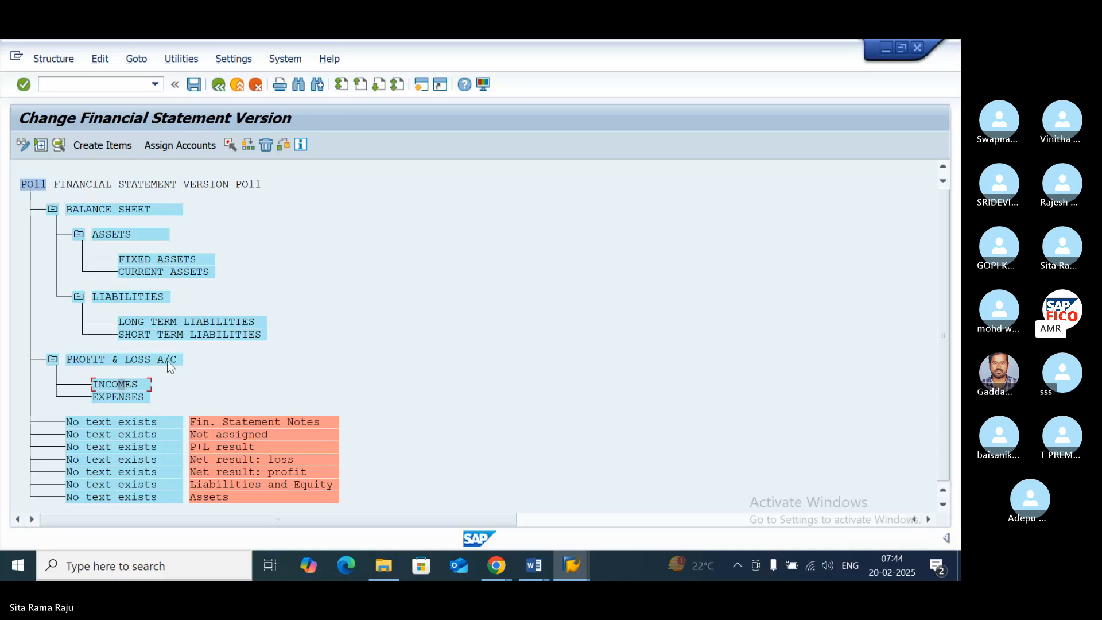
left_click(112, 146)
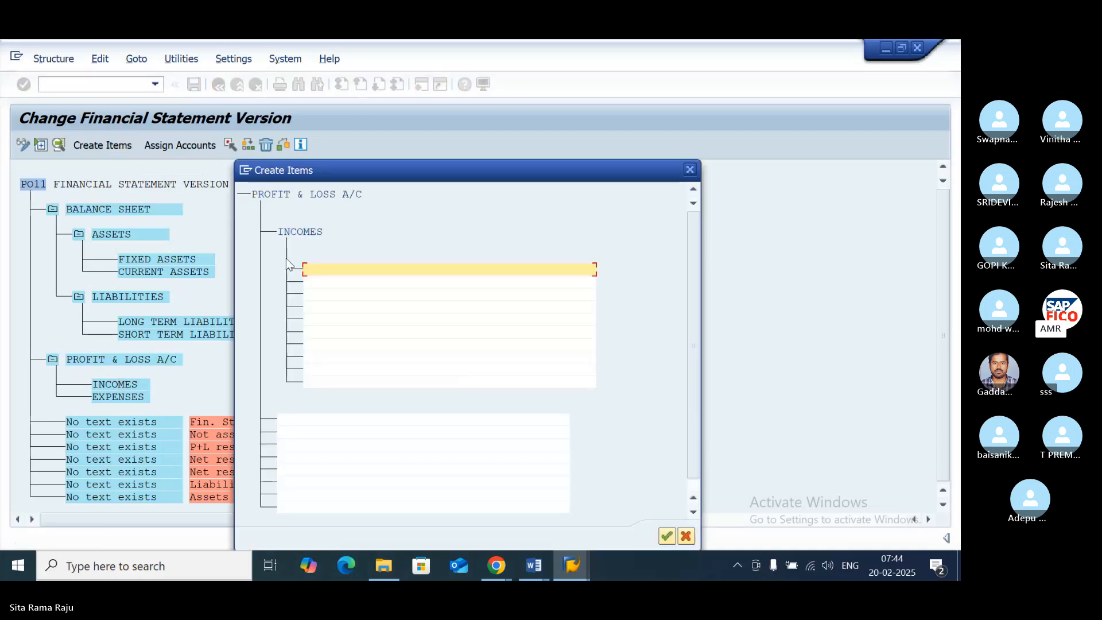
type("DIRECT")
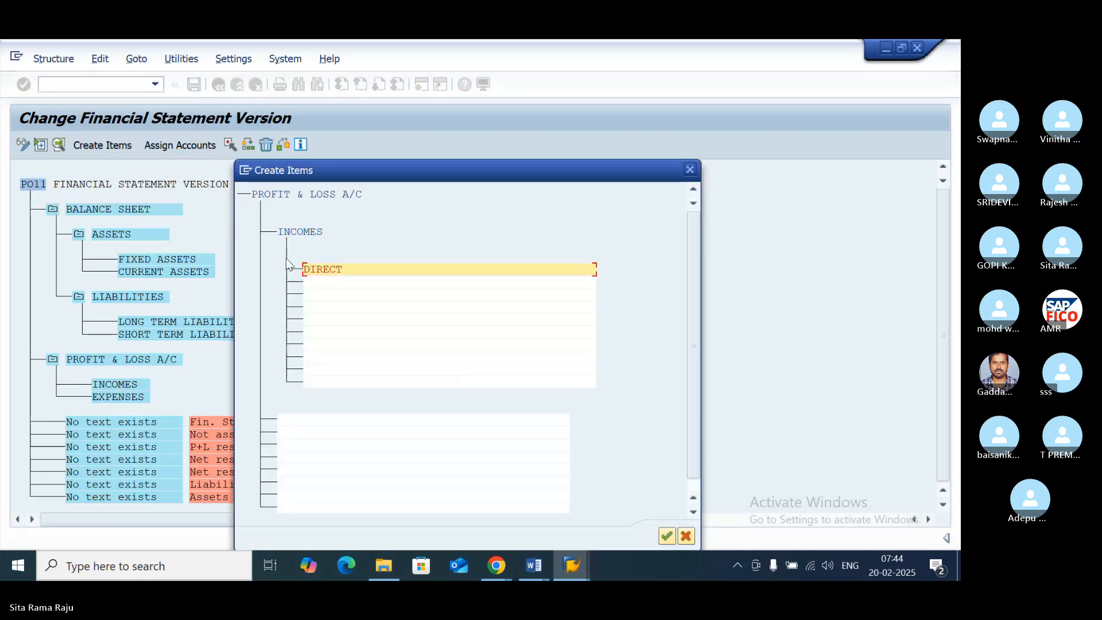
type(" INCOME")
key("Return")
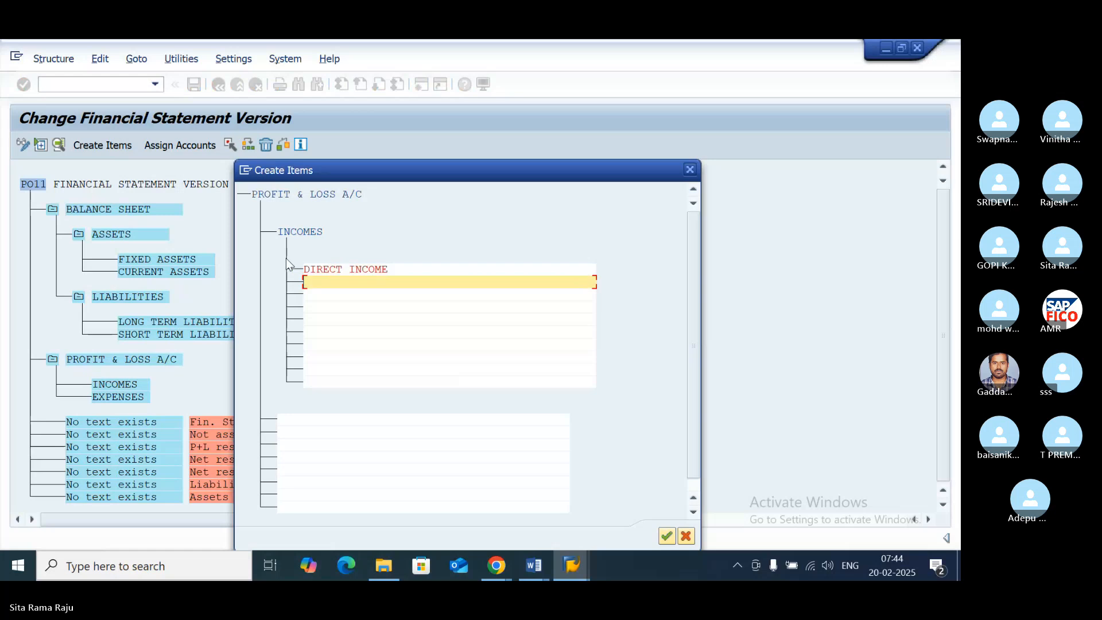
type("INDIRECT INCOME")
left_click(666, 536)
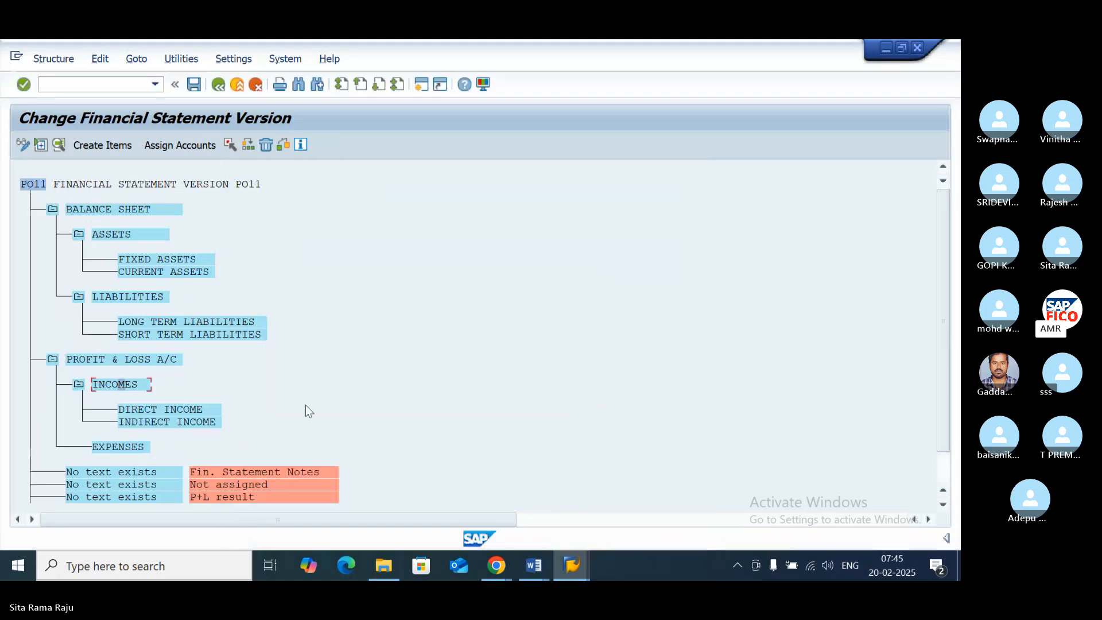
- Create the sub-items DIRECT EXPENSES and INDIRECT EXPENSES under EXPENSES, and save the version to the proposed customizing request
scroll(237, 396, "down", 3)
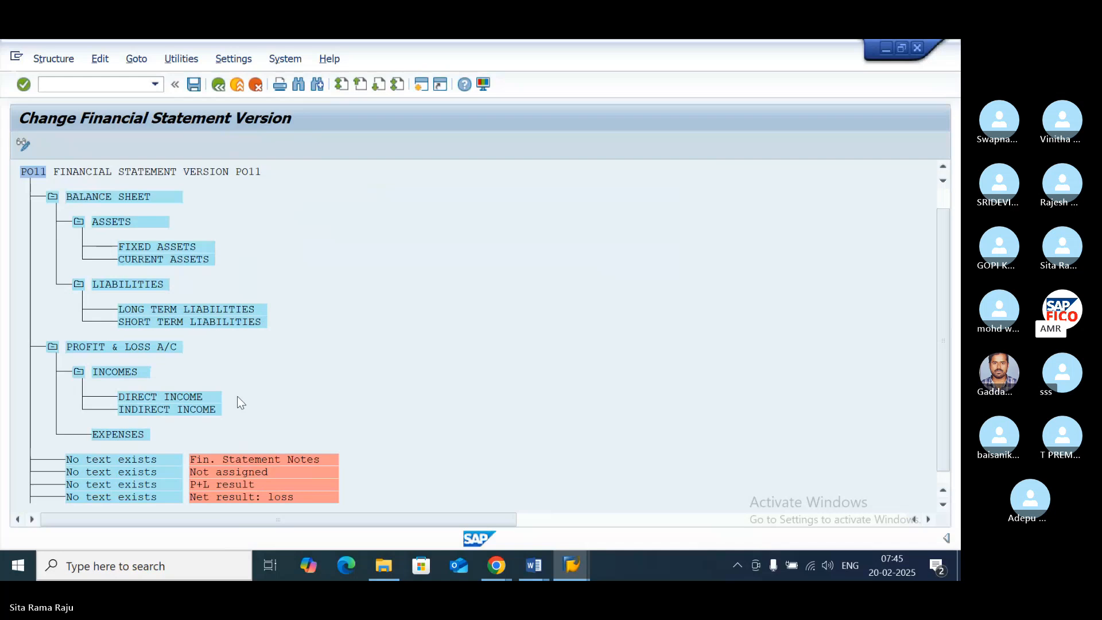
left_click(117, 407)
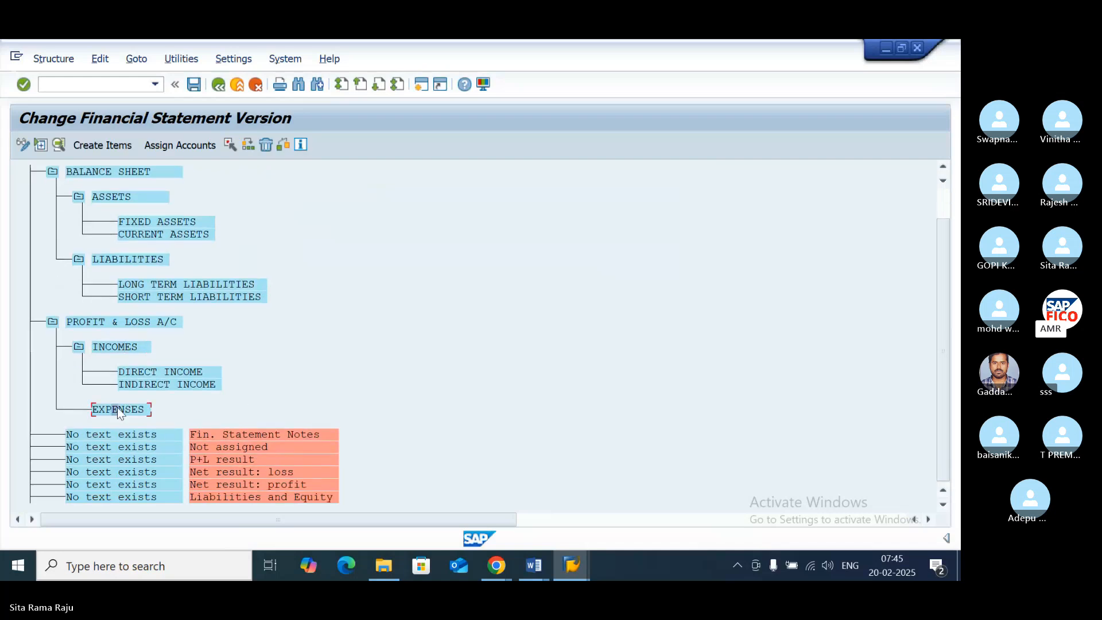
left_click(102, 144)
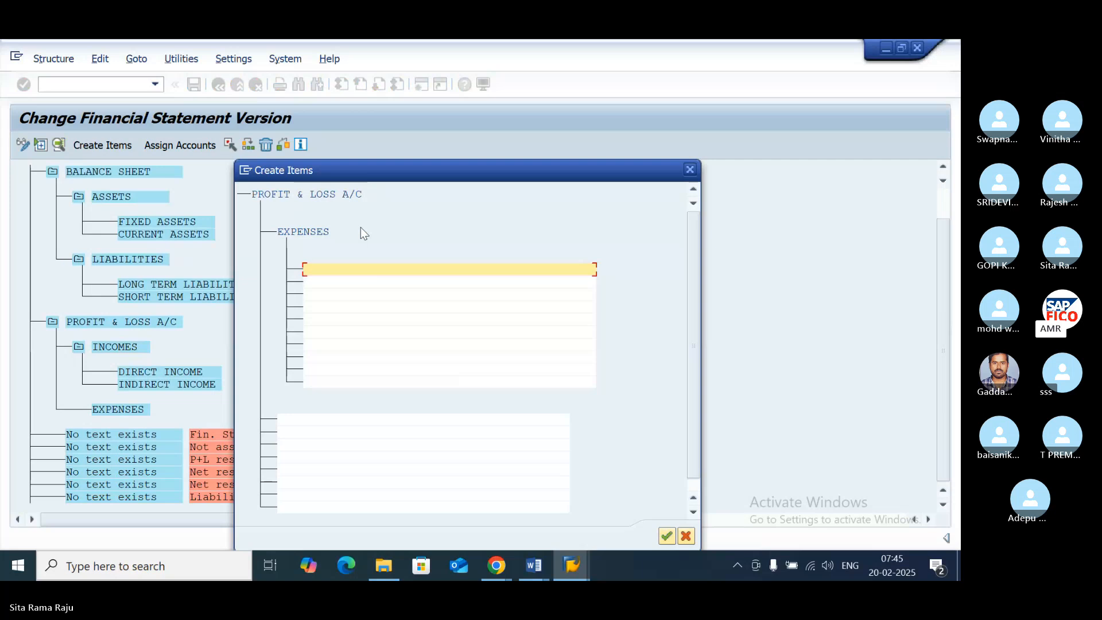
type("LONG TE")
key("BackSpace")
key("BackSpace")
key("BackSpace")
key("BackSpace")
key("BackSpace")
key("BackSpace")
key("BackSpace")
type("DIRECT ")
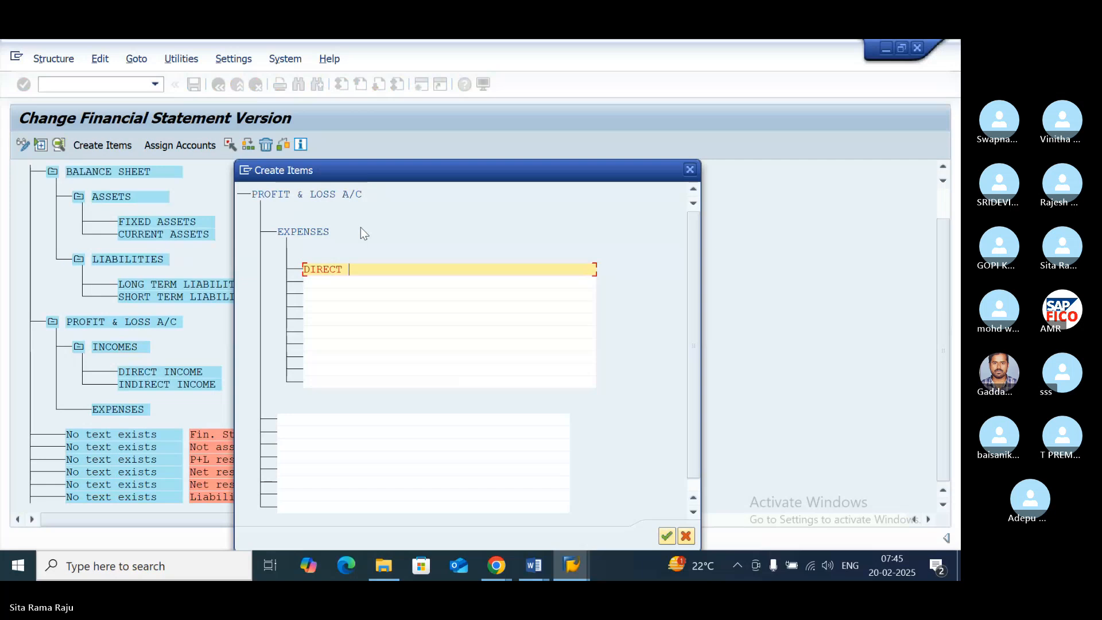
type("EXPENSES")
key("Return")
type("INDIREC")
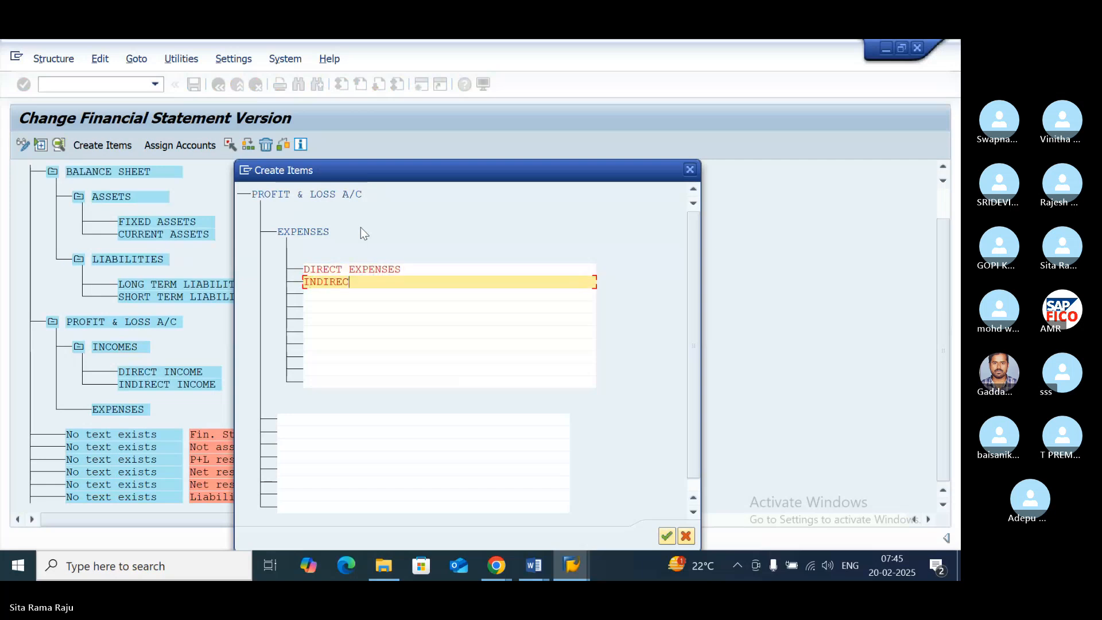
type("T EXPENSES")
left_click(667, 536)
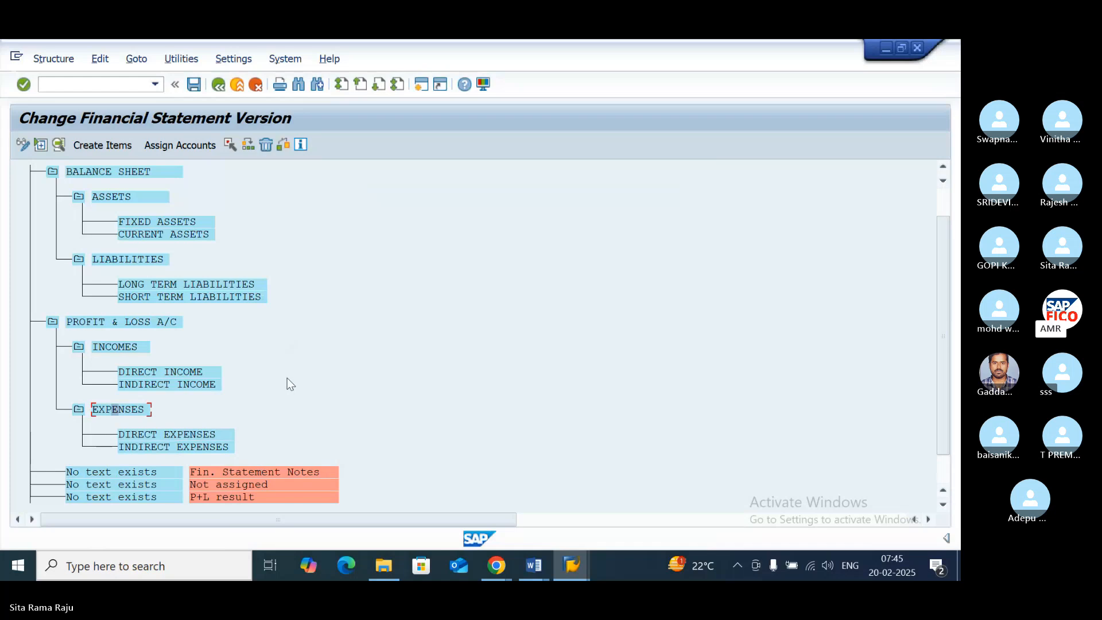
left_click(194, 86)
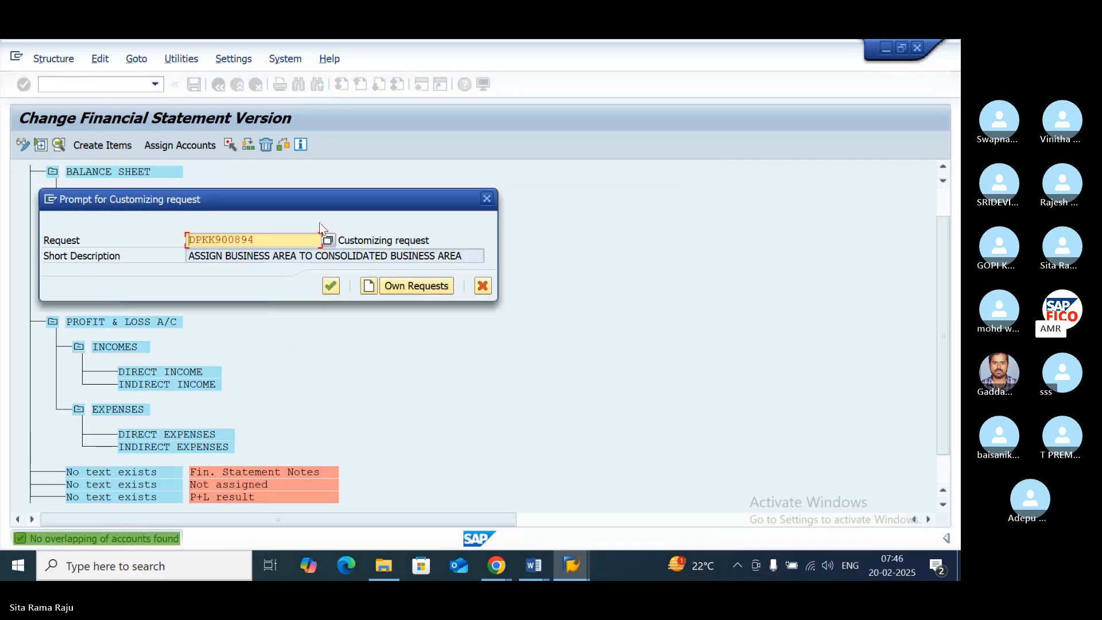
left_click(331, 286)
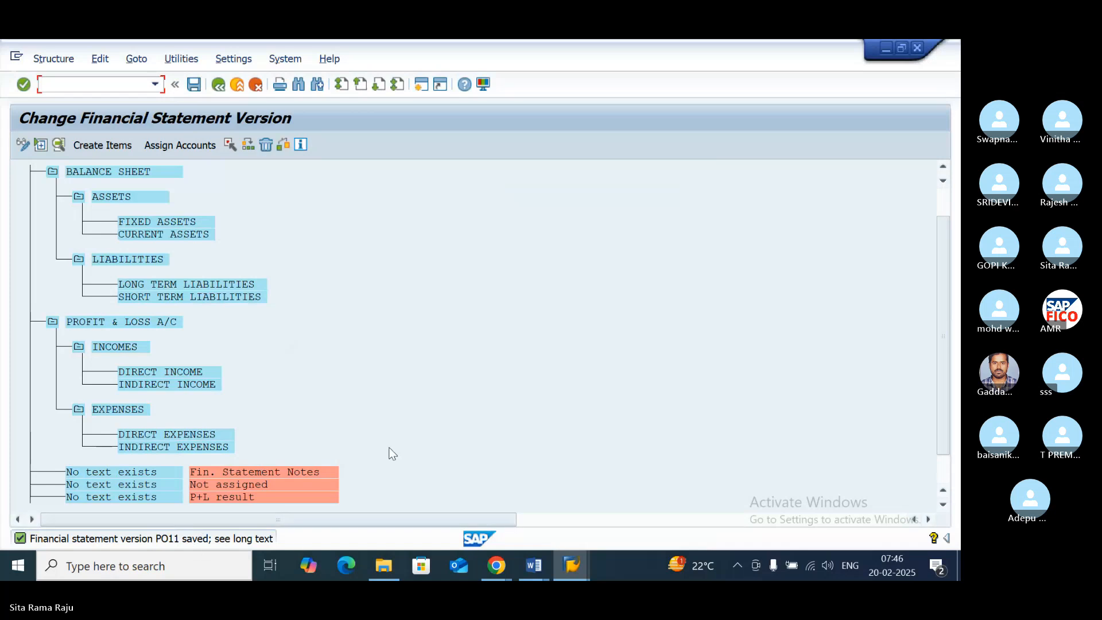
left_click(170, 226)
left_click(180, 145)
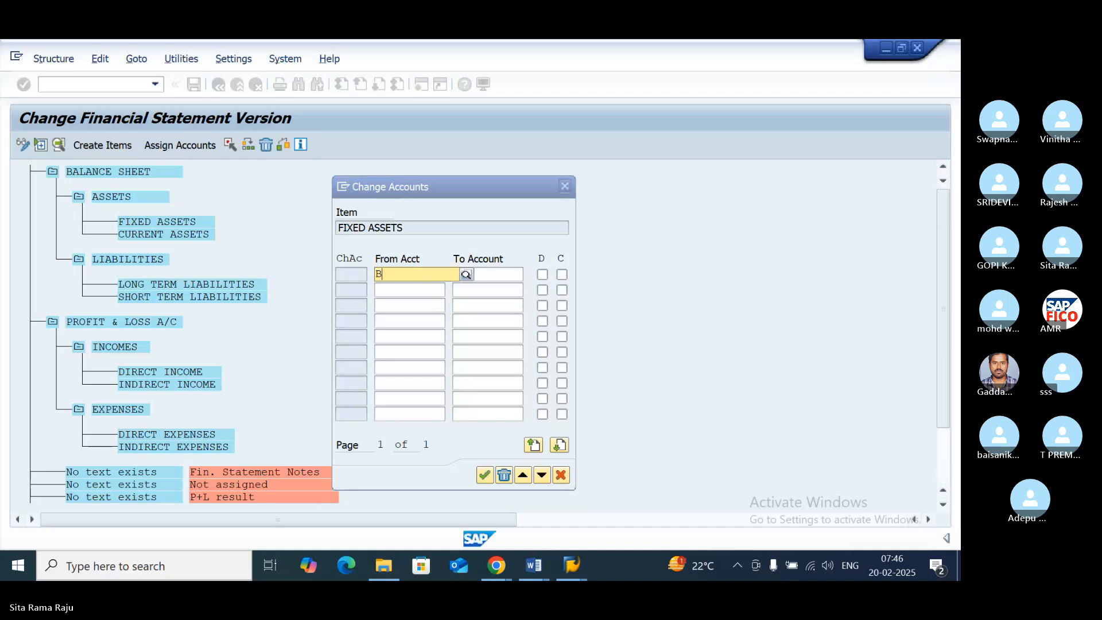
type("BANK")
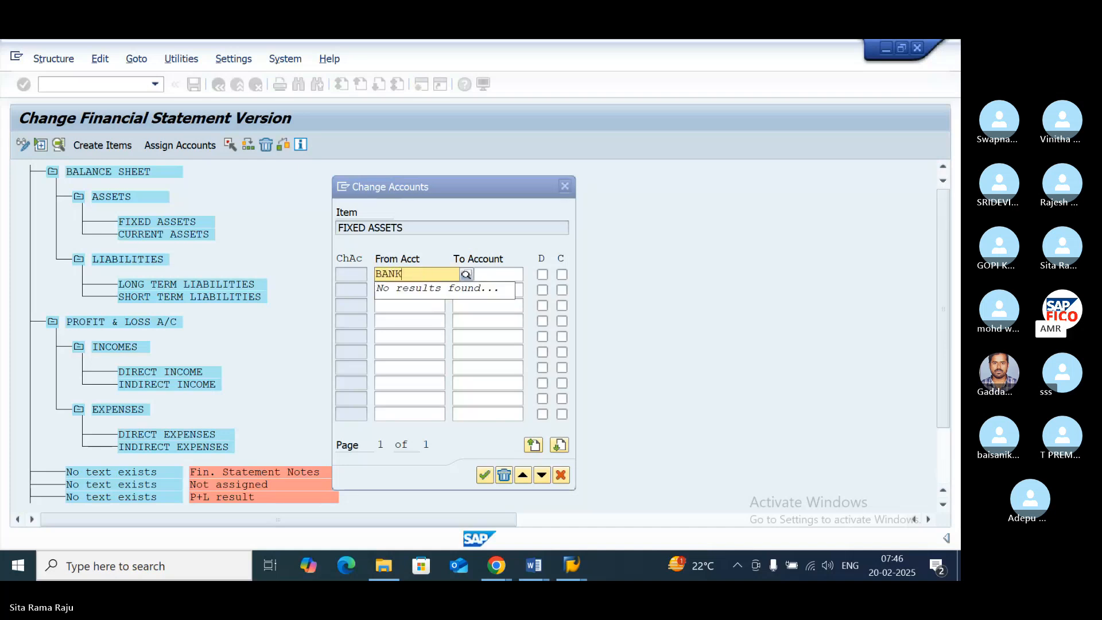
key("BackSpace")
key("BackSpace")
key("BackSpace")
key("BackSpace")
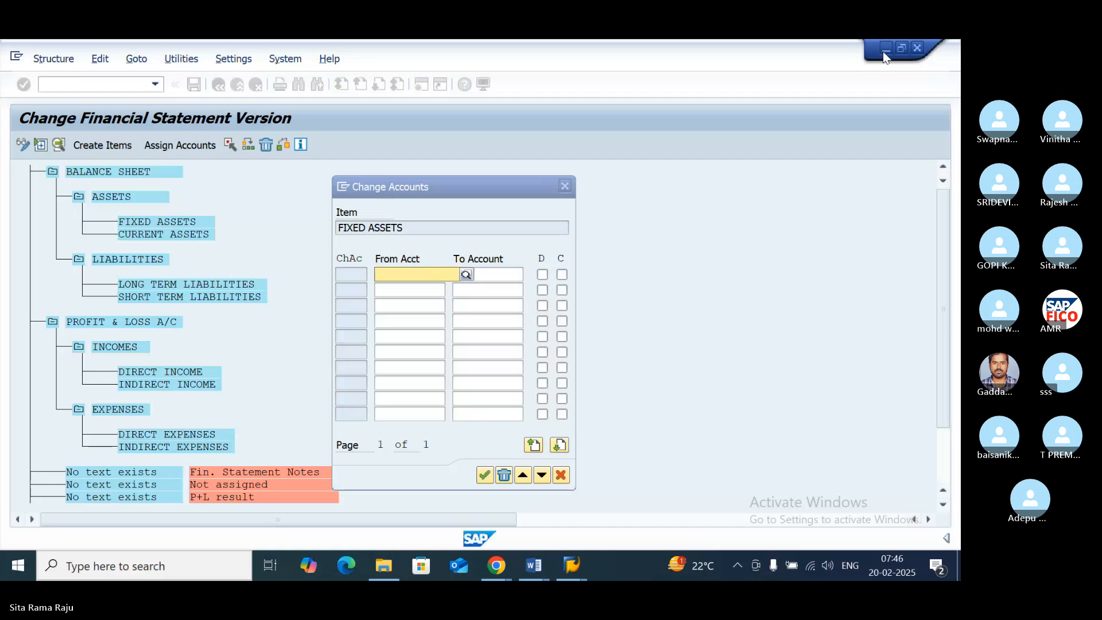
left_click(565, 187)
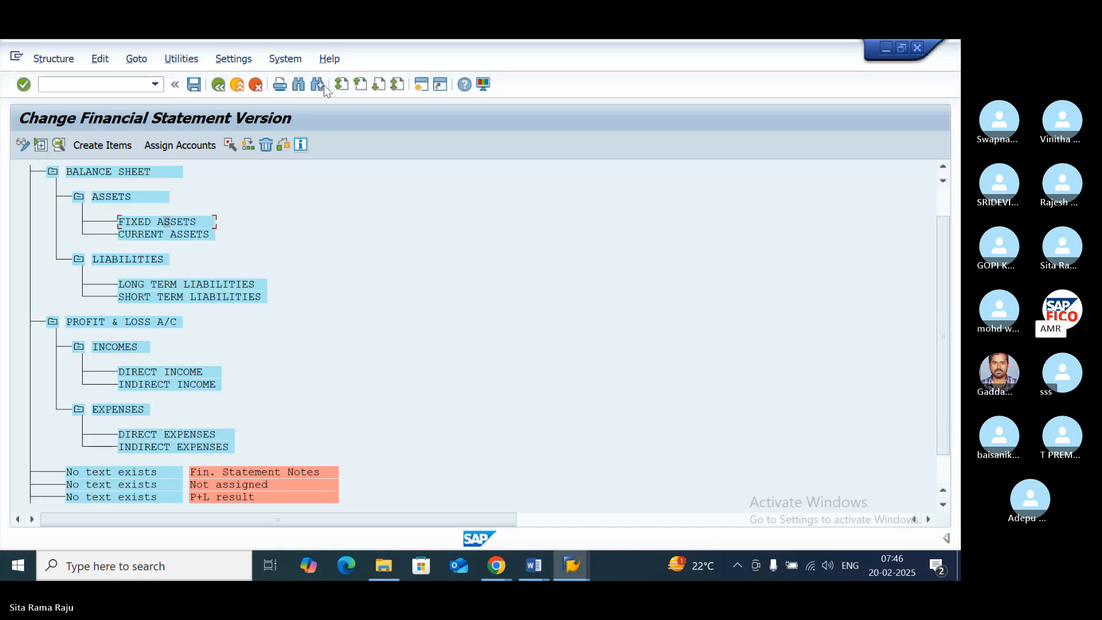
- In a new session, run transaction OBD4 and look up the FIXED ASSETS GROUP account range for chart of accounts POOC
left_click(421, 85)
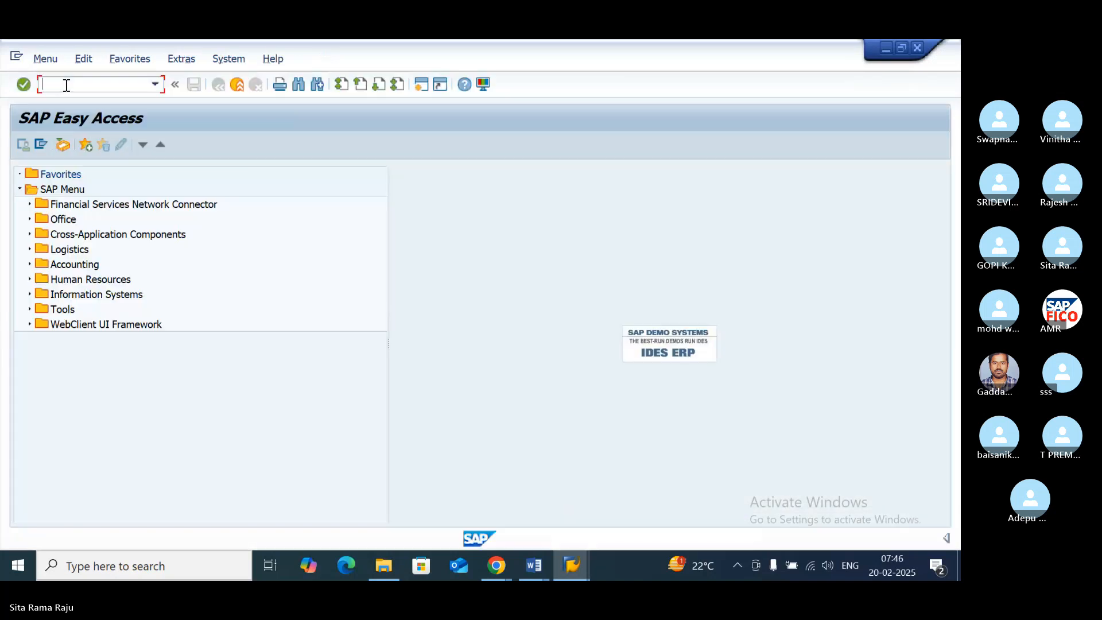
type("OBD")
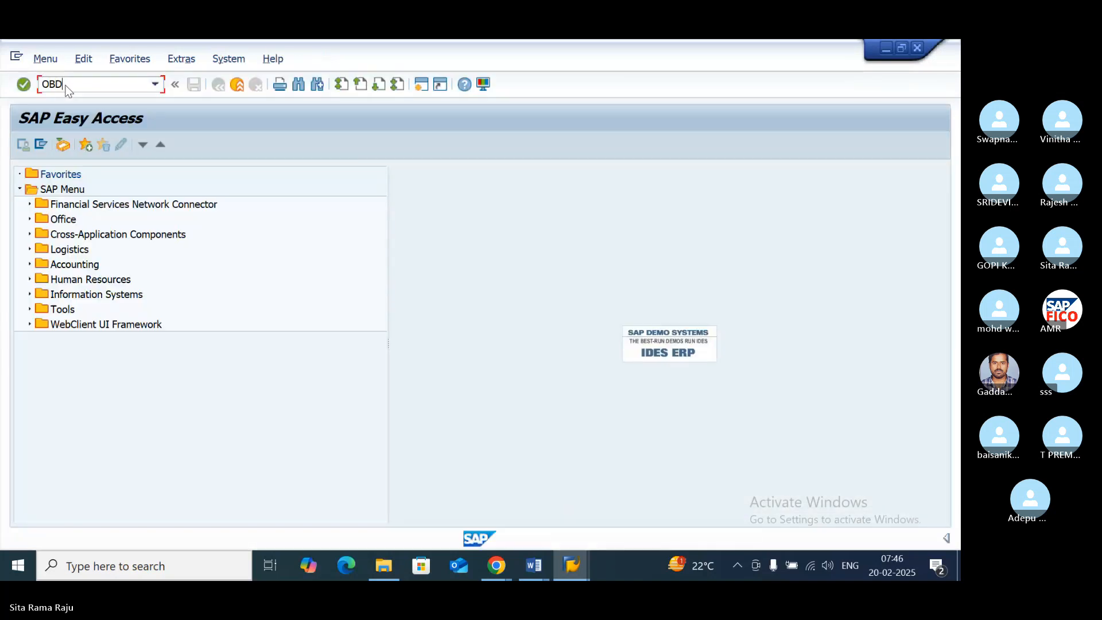
type("4")
key("Return")
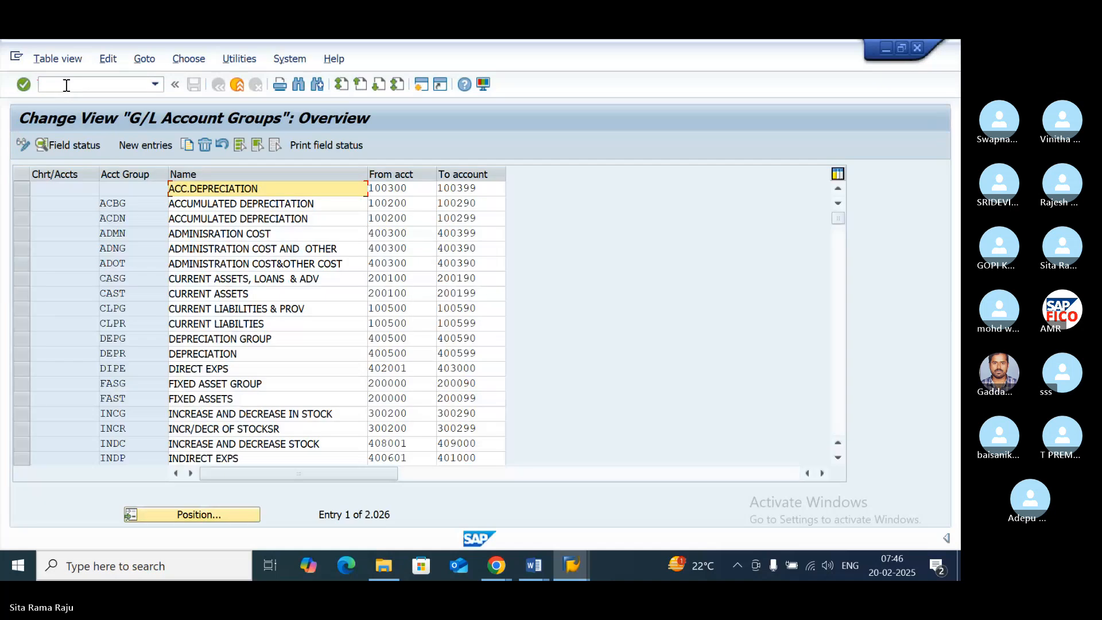
left_click(214, 515)
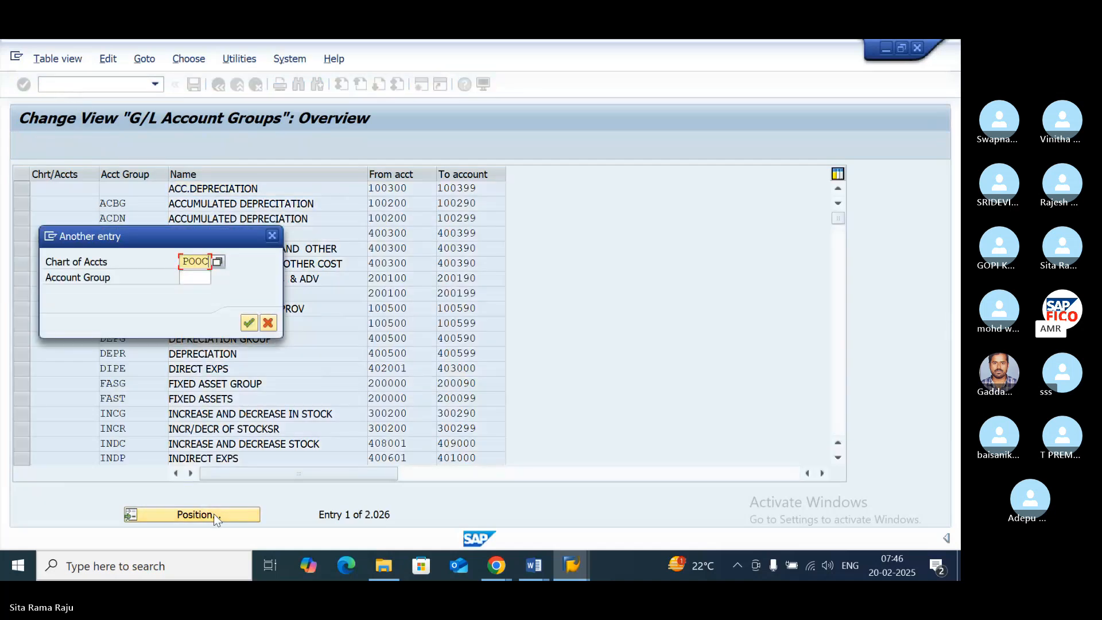
left_click(248, 323)
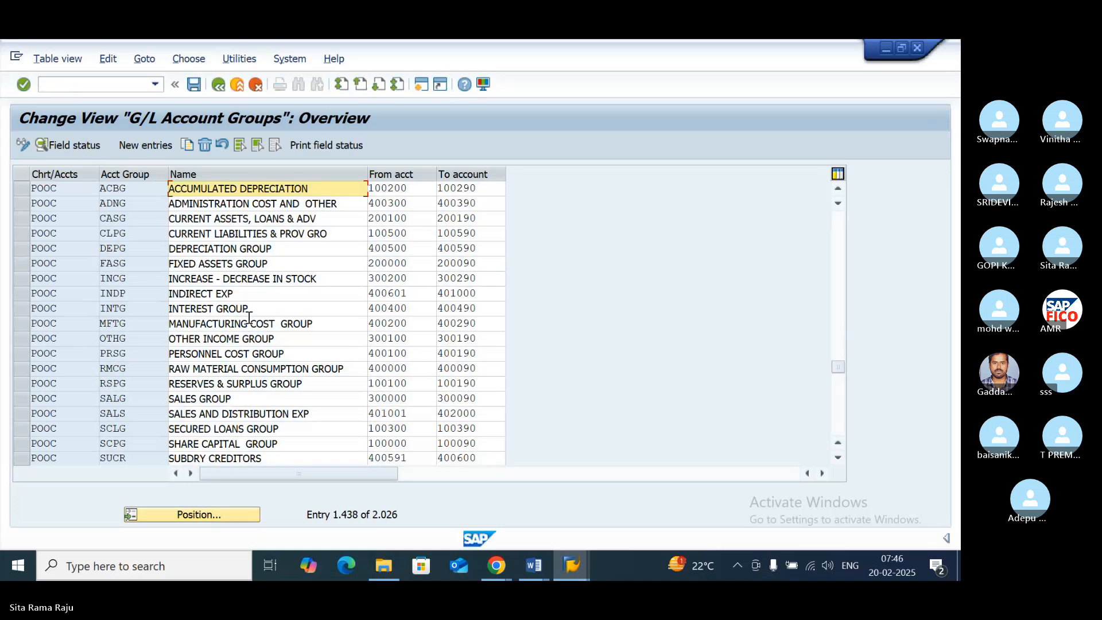
left_click(22, 264)
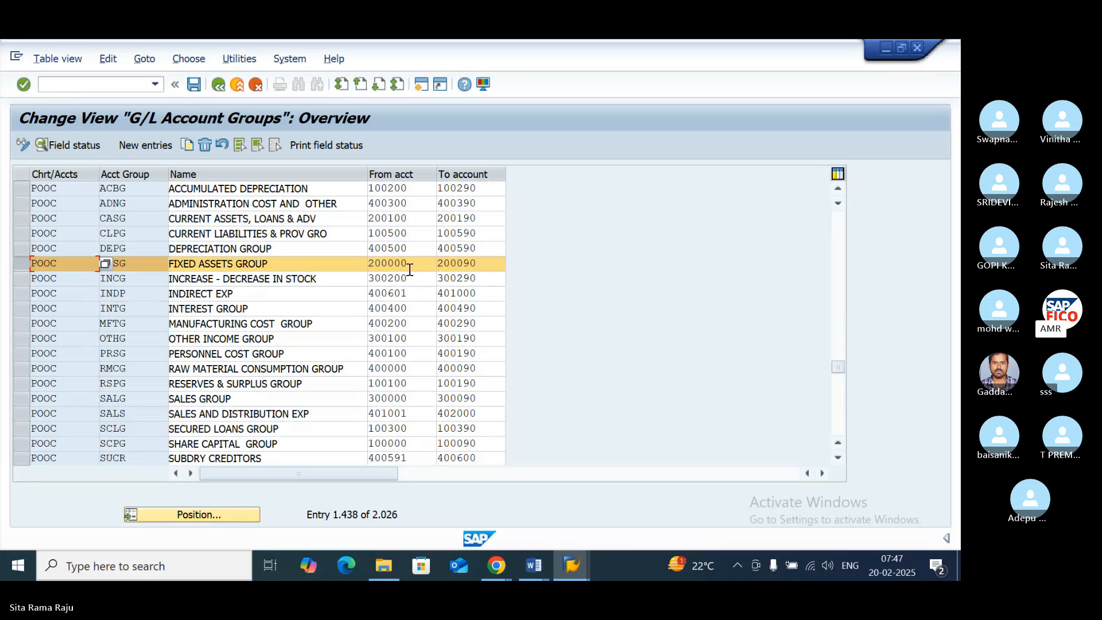
- Back in the financial statement version, assign accounts 200000 to 200090 to FIXED ASSETS for both debit and credit balances
left_click(571, 566)
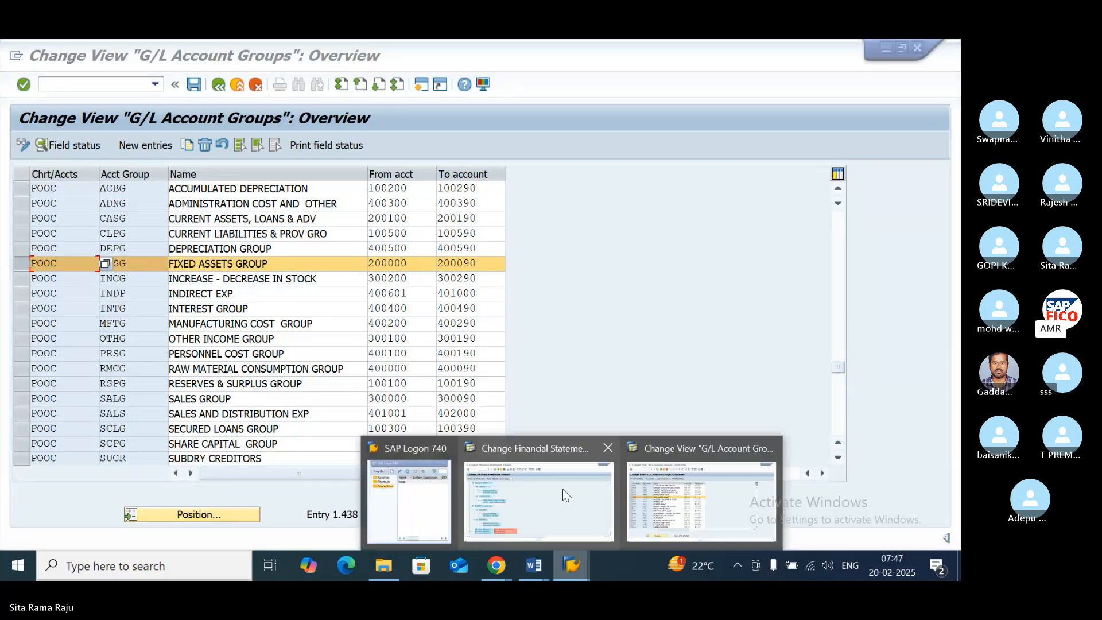
left_click(538, 446)
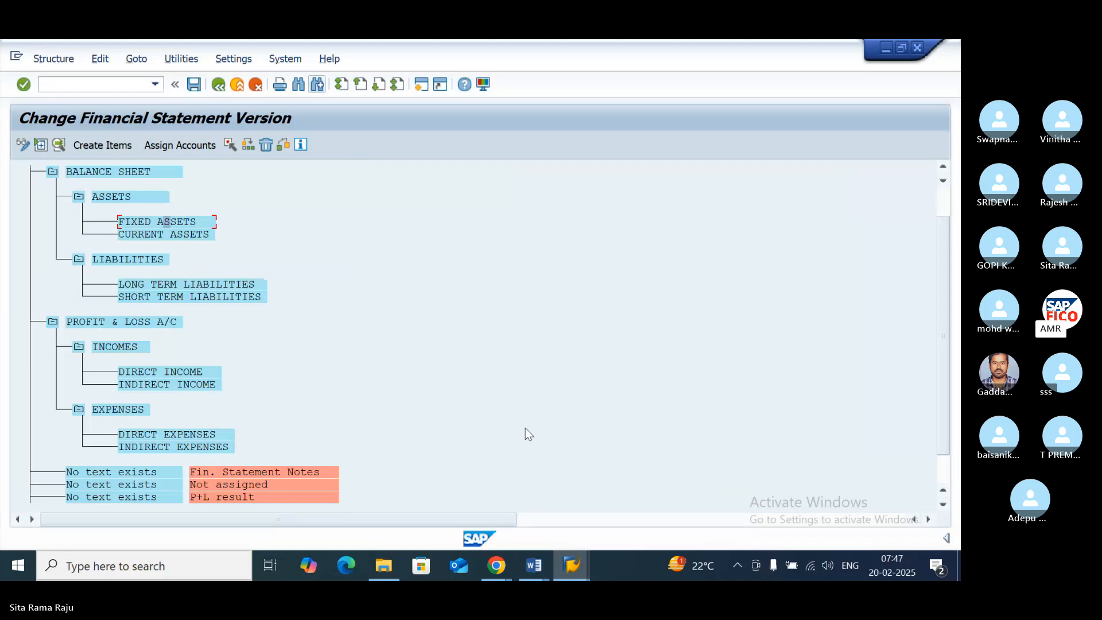
left_click(173, 148)
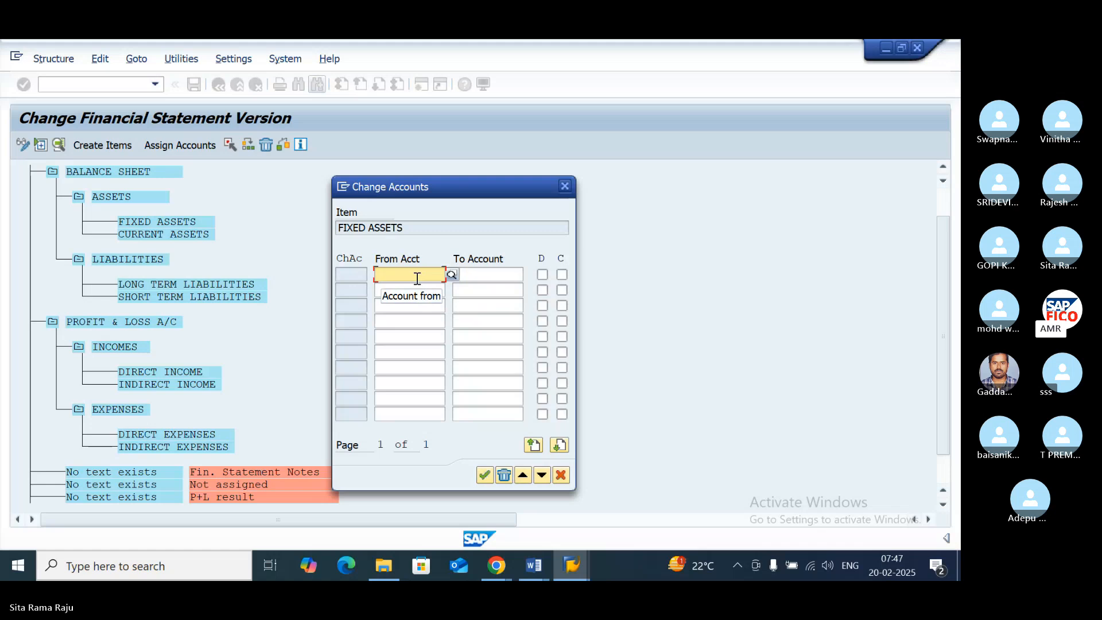
type("2000")
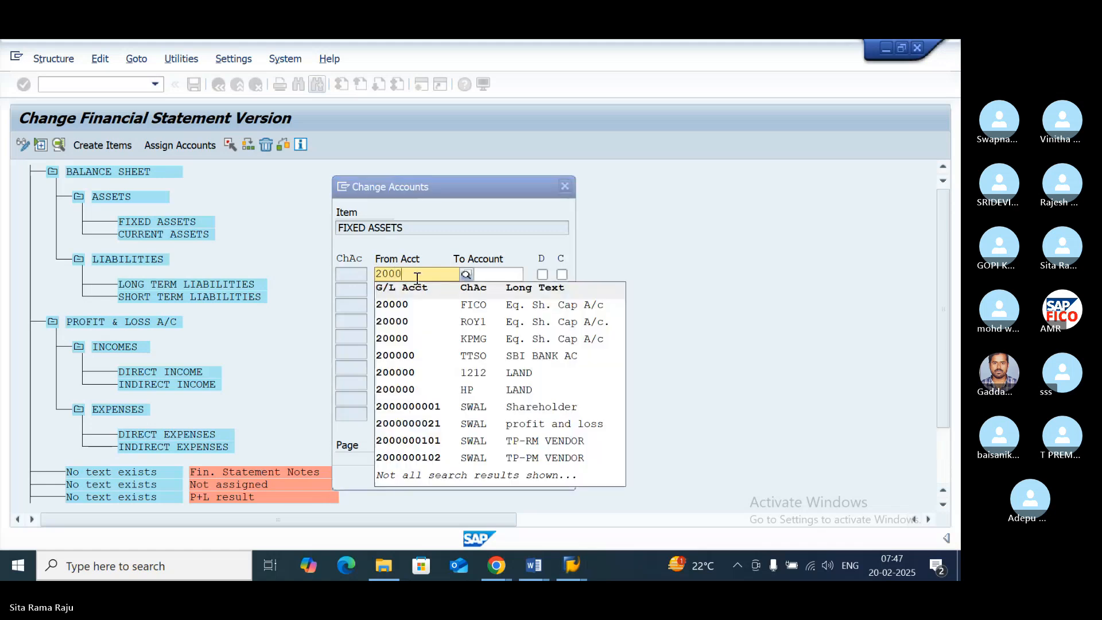
type("00")
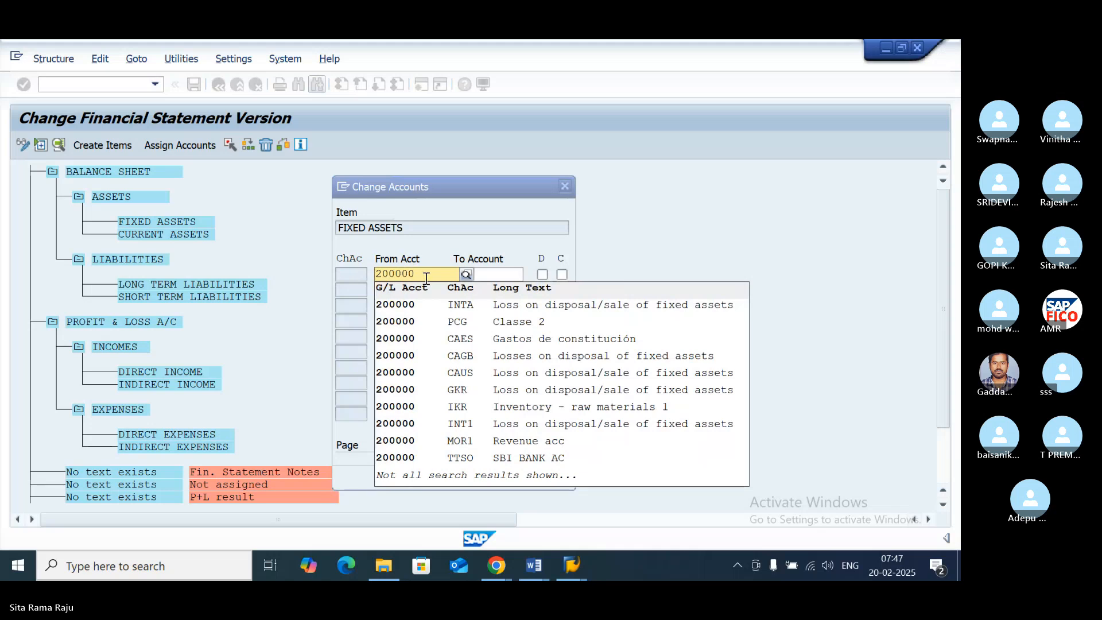
left_click(485, 275)
left_click(485, 275)
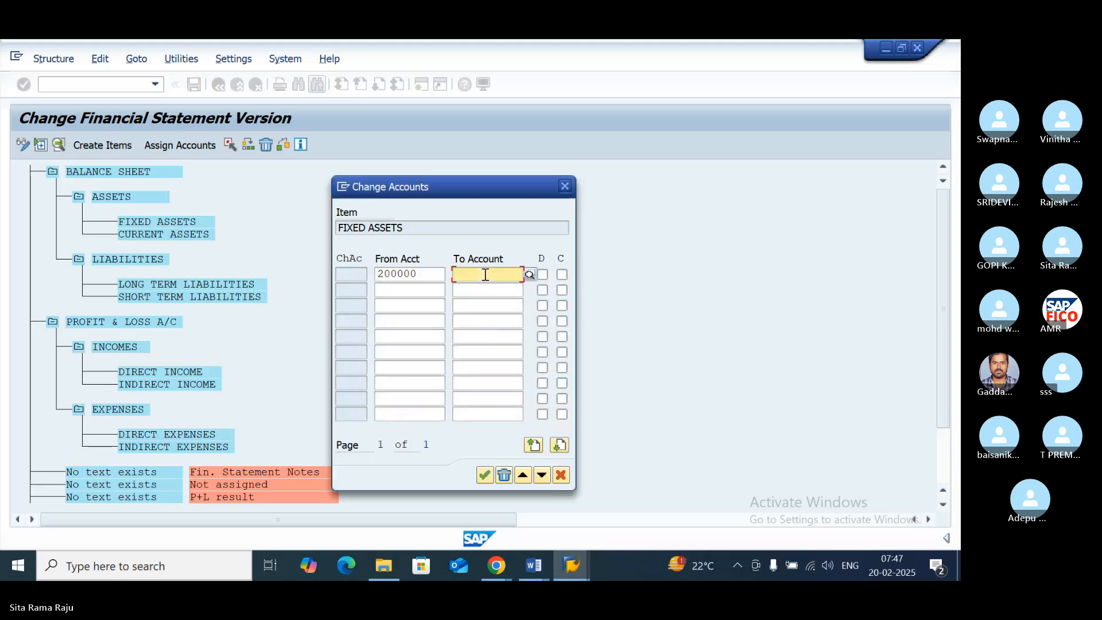
type("200")
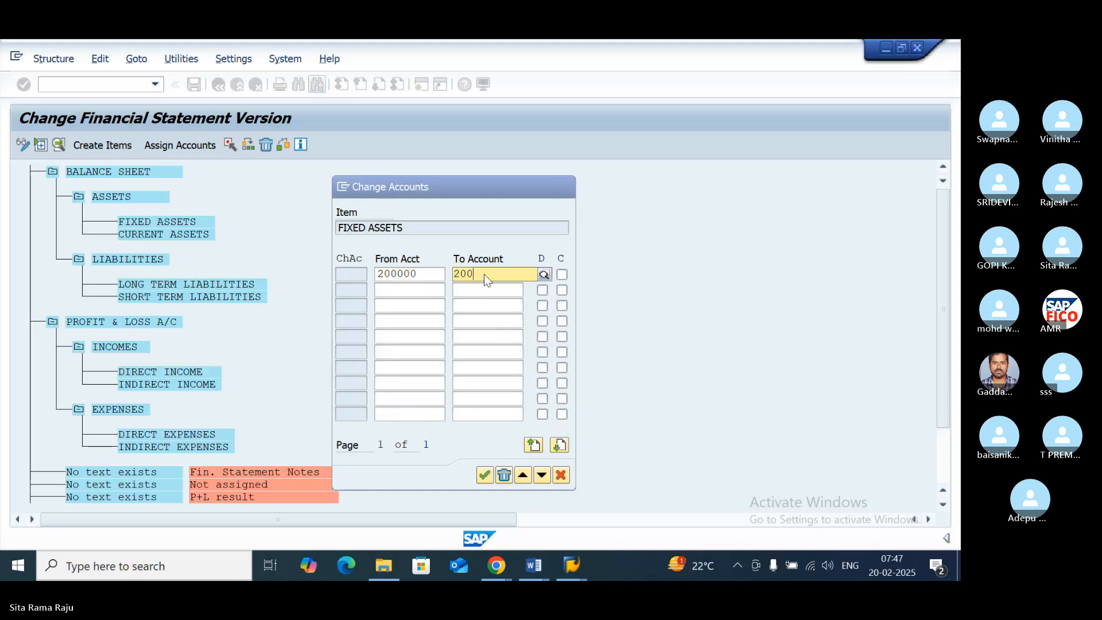
type("09")
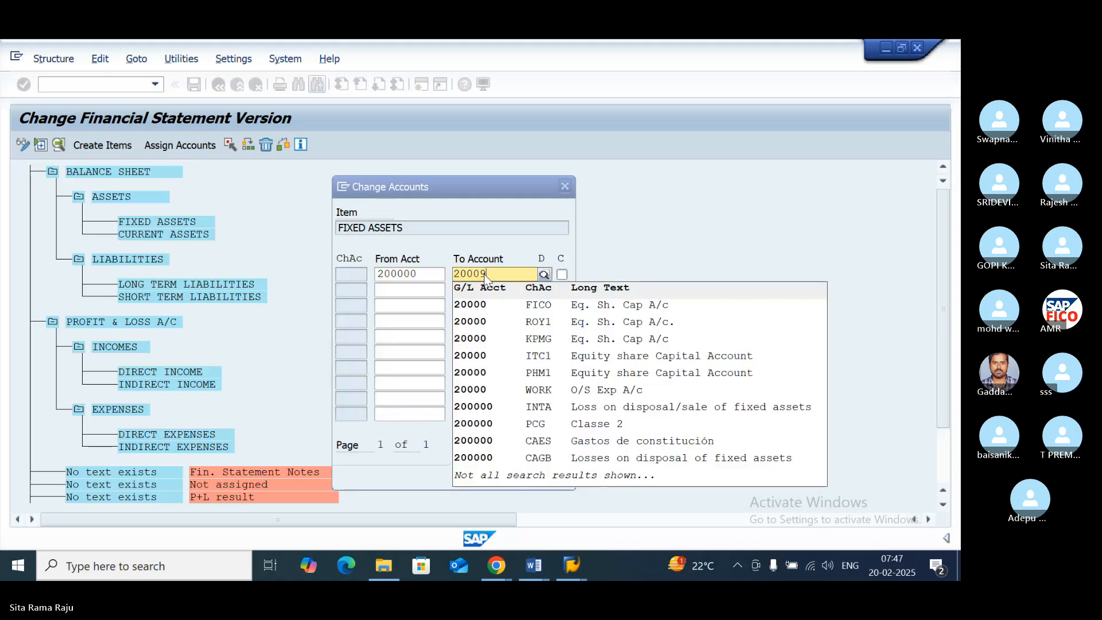
type("0")
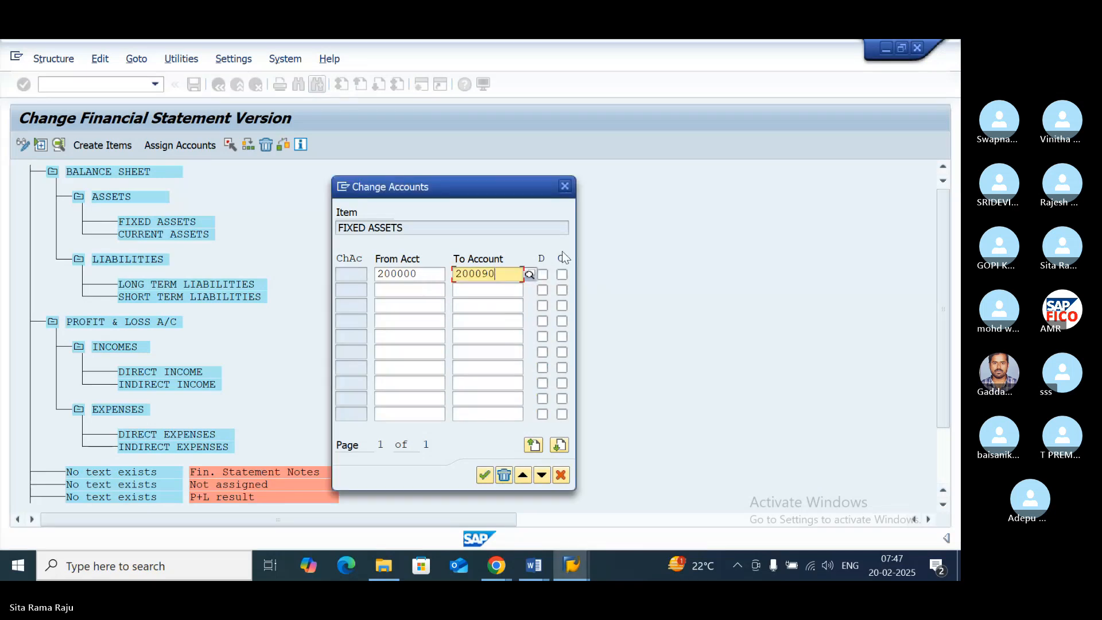
left_click(542, 275)
left_click(560, 275)
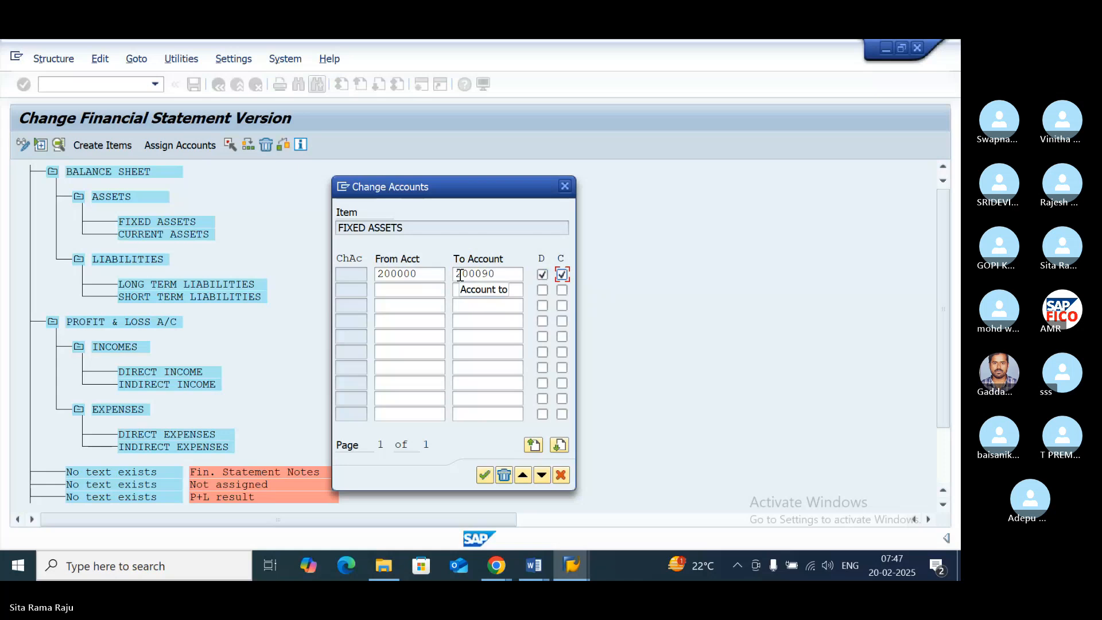
left_click(483, 476)
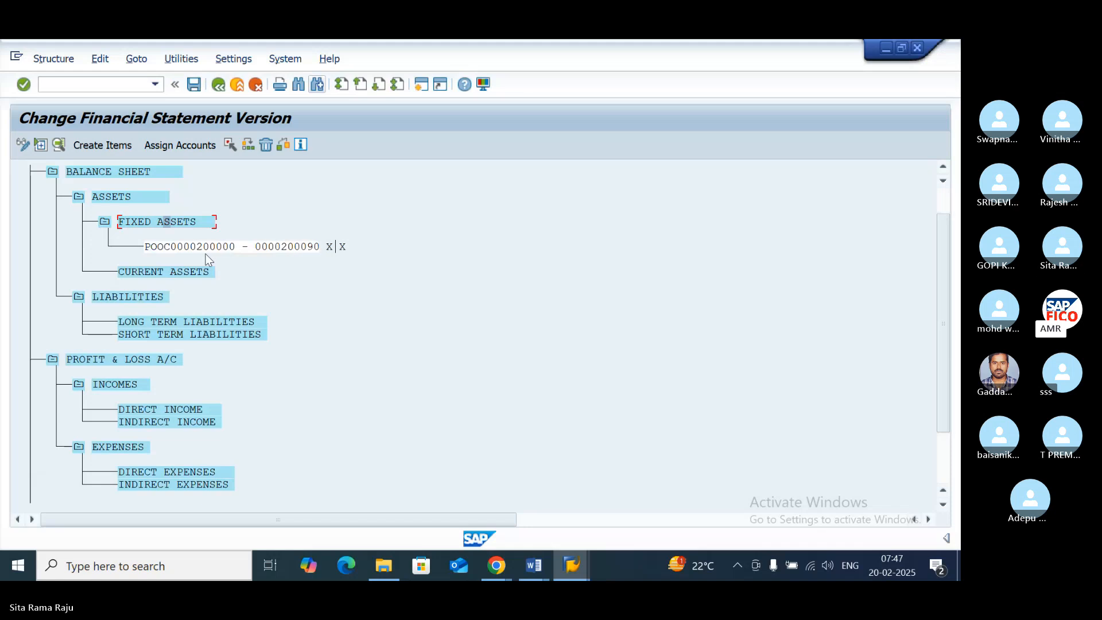
- Select the CURRENT ASSETS item and look up the CURRENT ASSETS, LOANS & ADV range in the G/L account groups
left_click(167, 271)
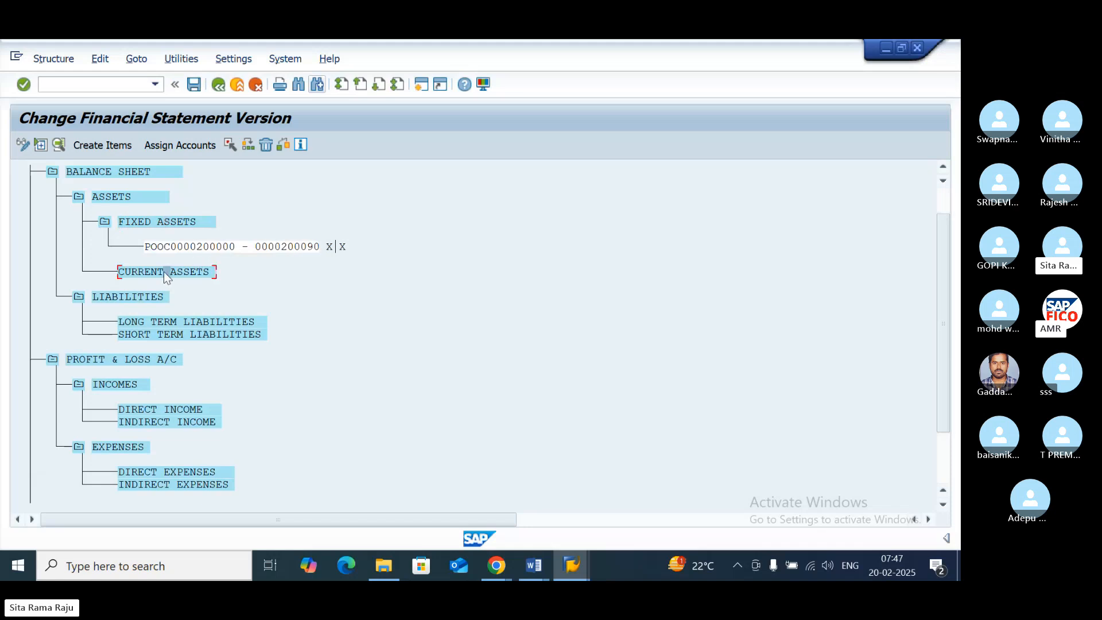
left_click(561, 562)
left_click(681, 448)
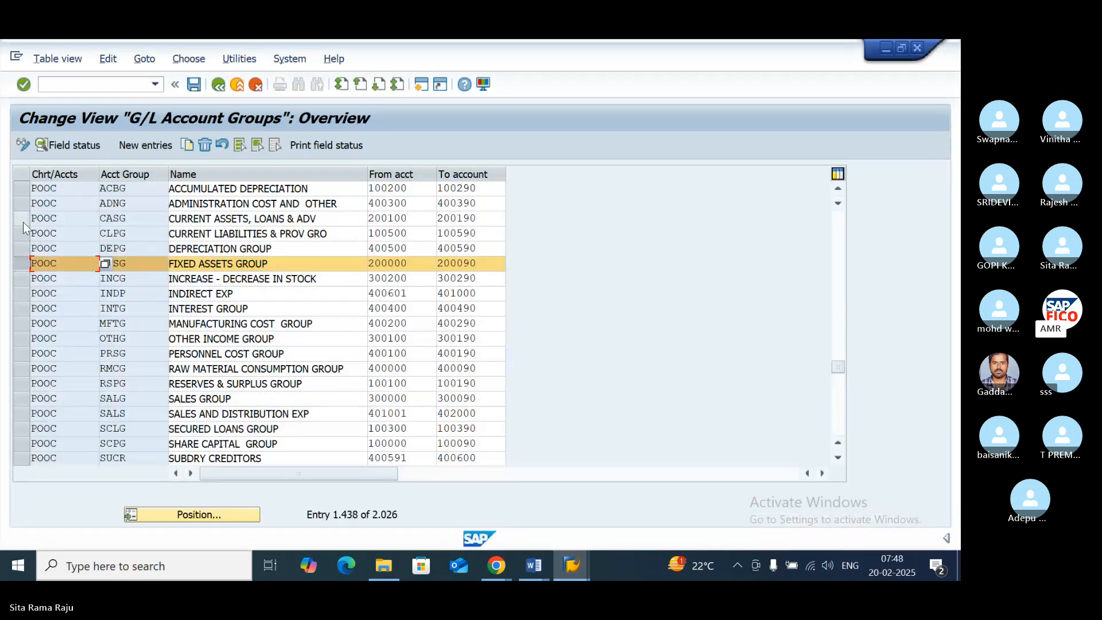
left_click(107, 219)
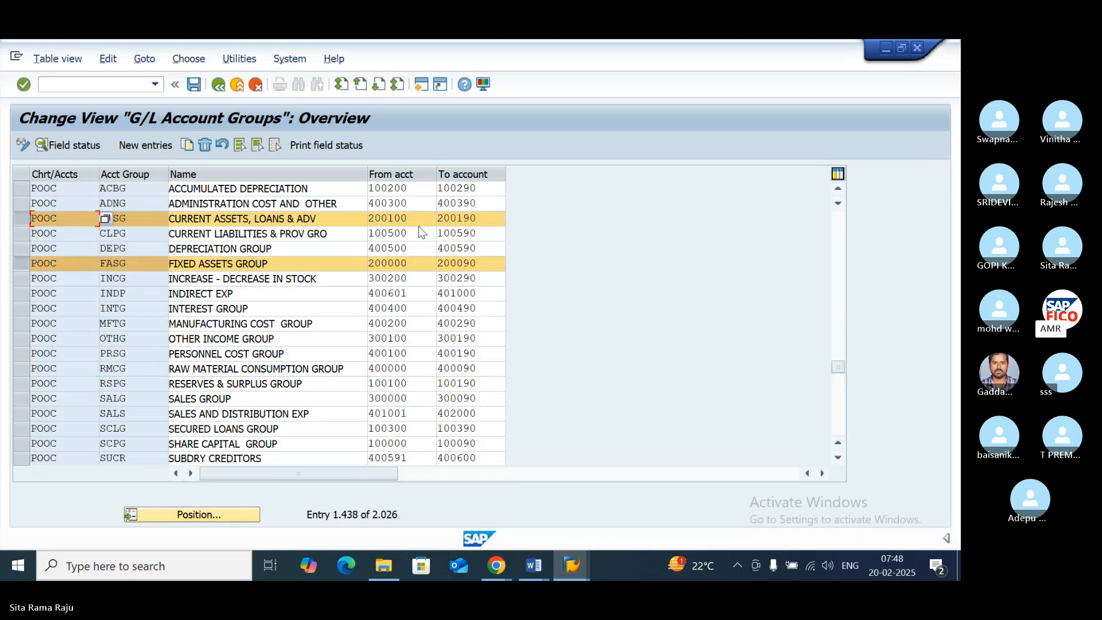
- Assign accounts 200100 to 200190 to the CURRENT ASSETS item for both debit and credit balances
mouse_move(571, 565)
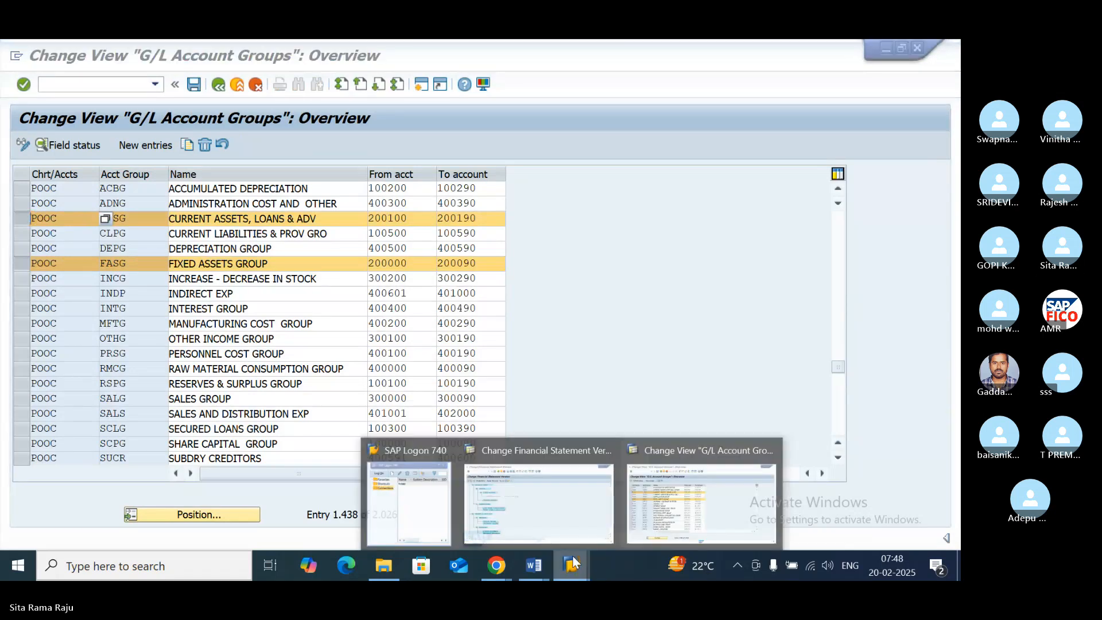
left_click(531, 447)
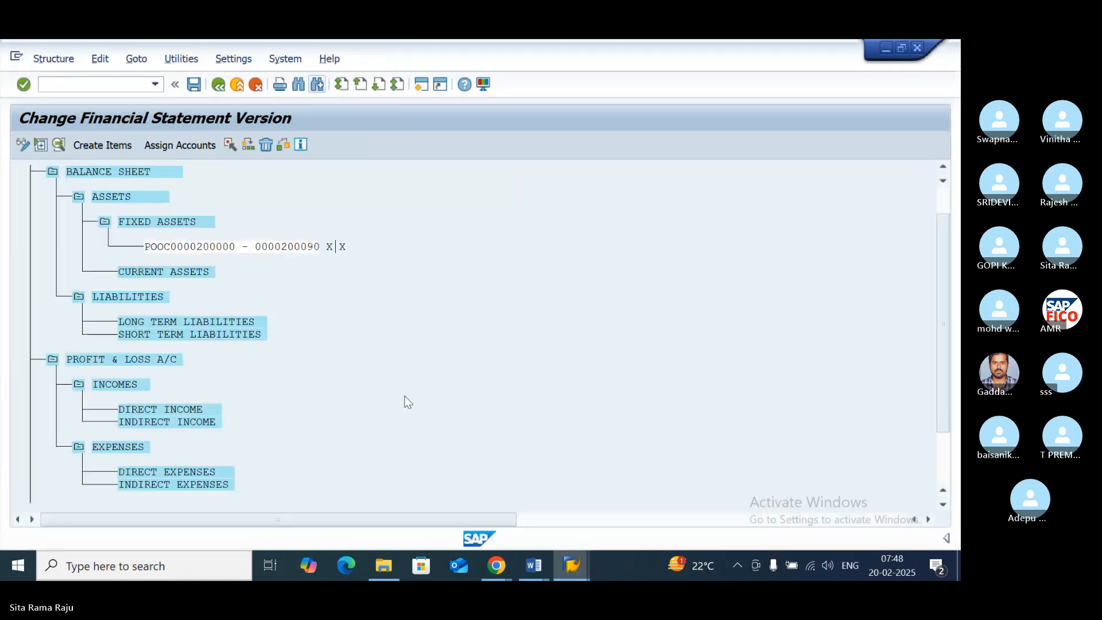
left_click(171, 149)
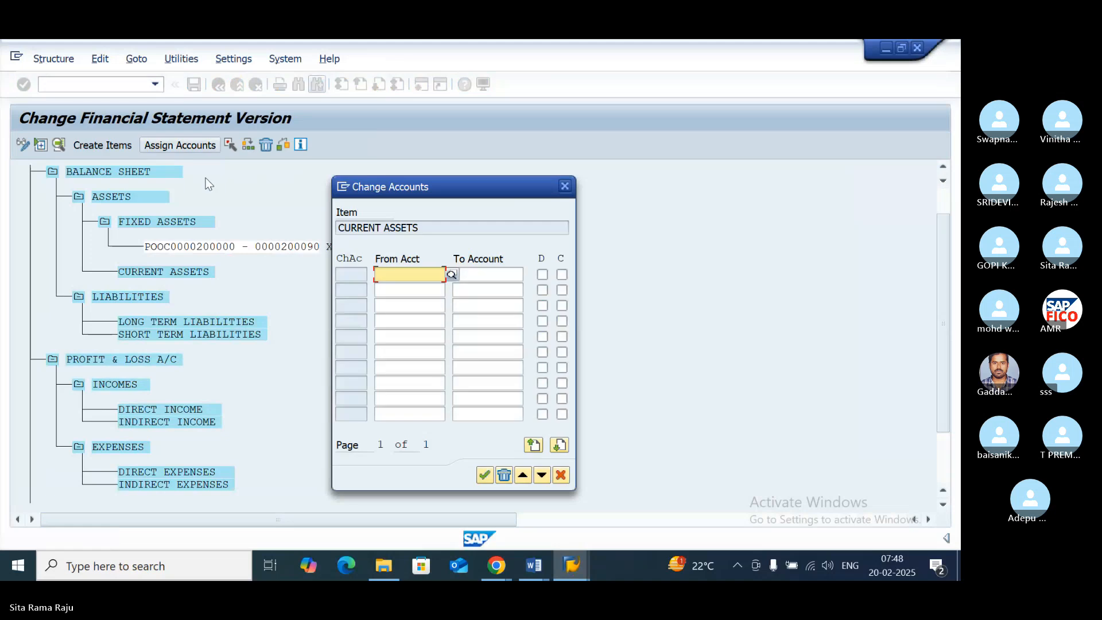
type("200100")
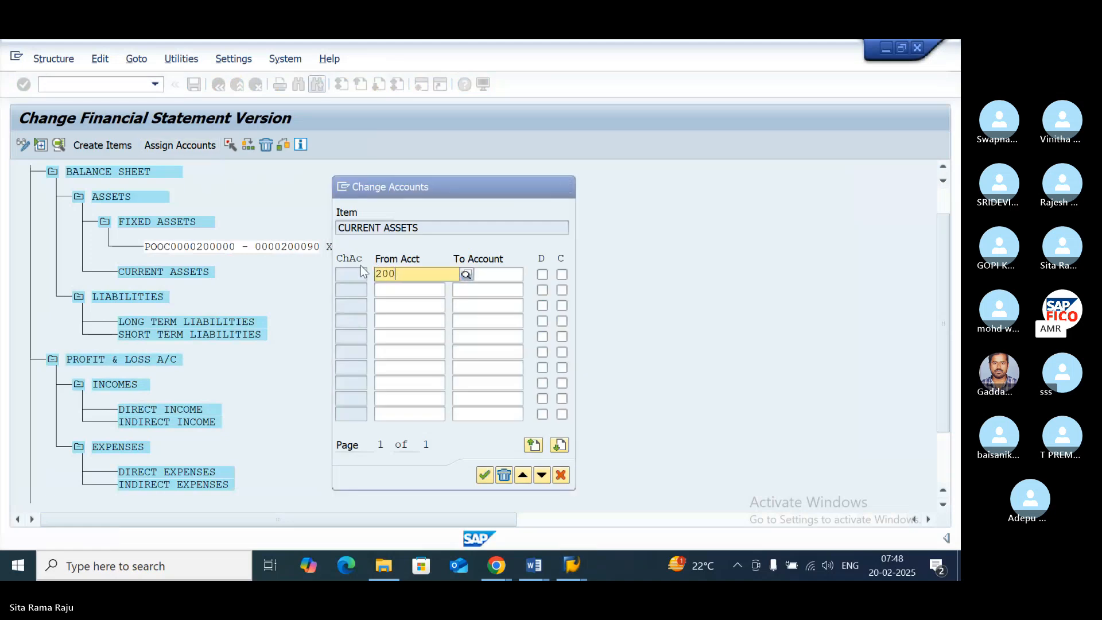
key("Tab")
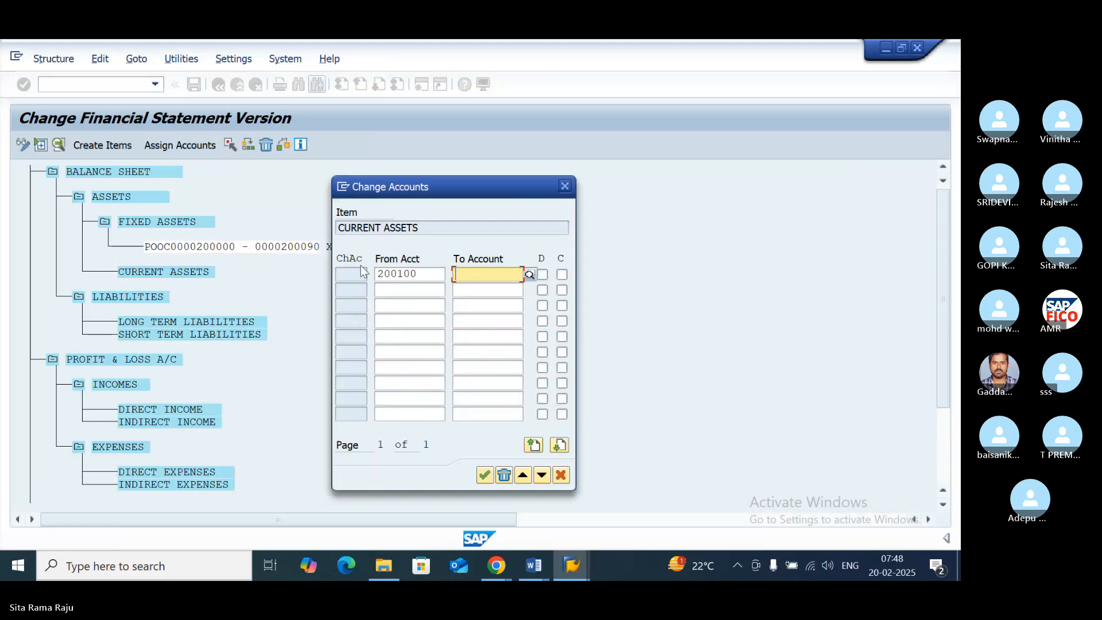
type("200190")
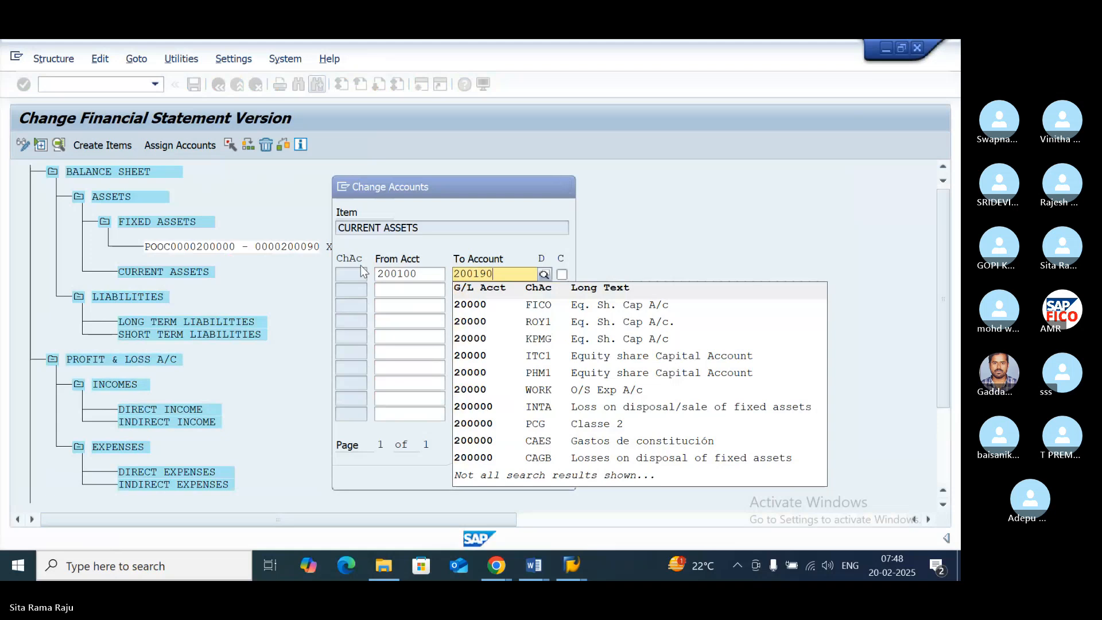
key("Tab")
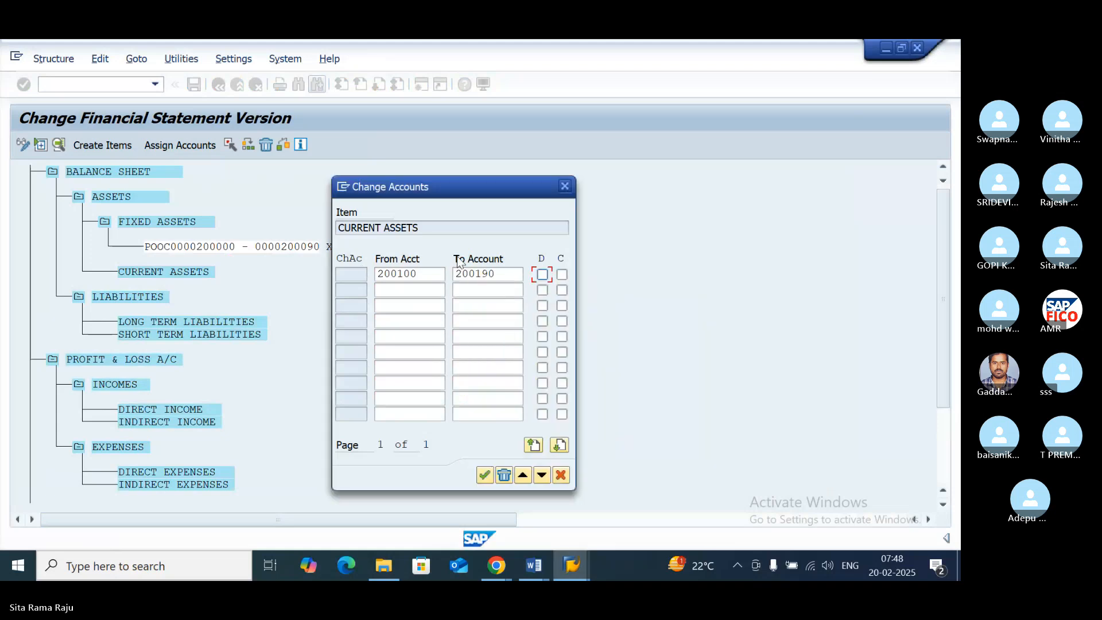
left_click(544, 275)
left_click(563, 277)
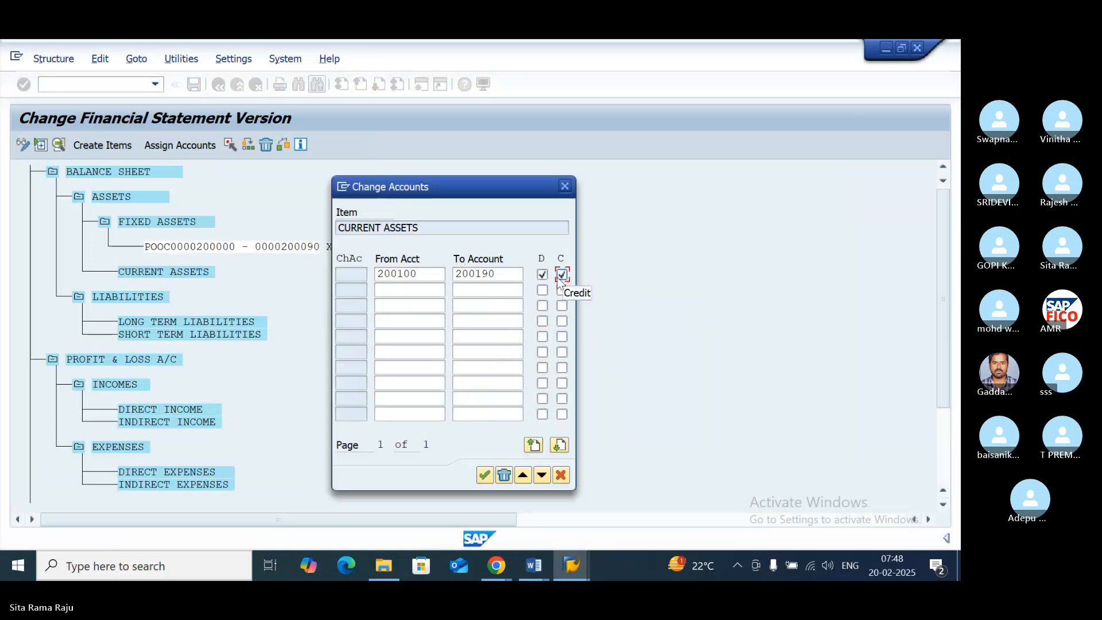
left_click(486, 476)
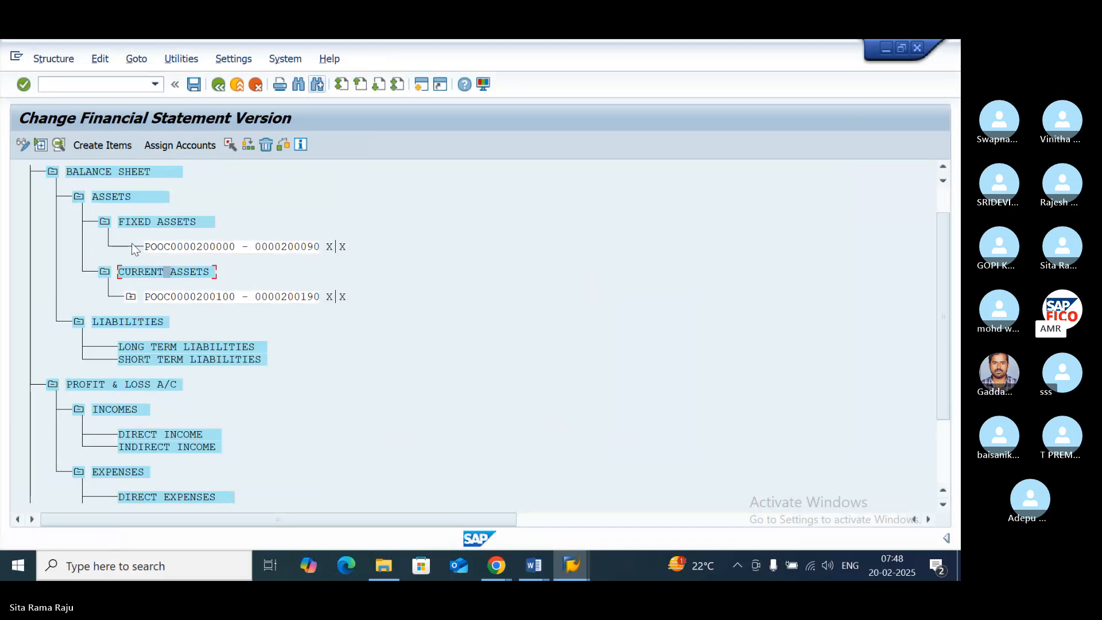
- Expand the account range under CURRENT ASSETS to review its individual accounts, and collapse it again
left_click(131, 296)
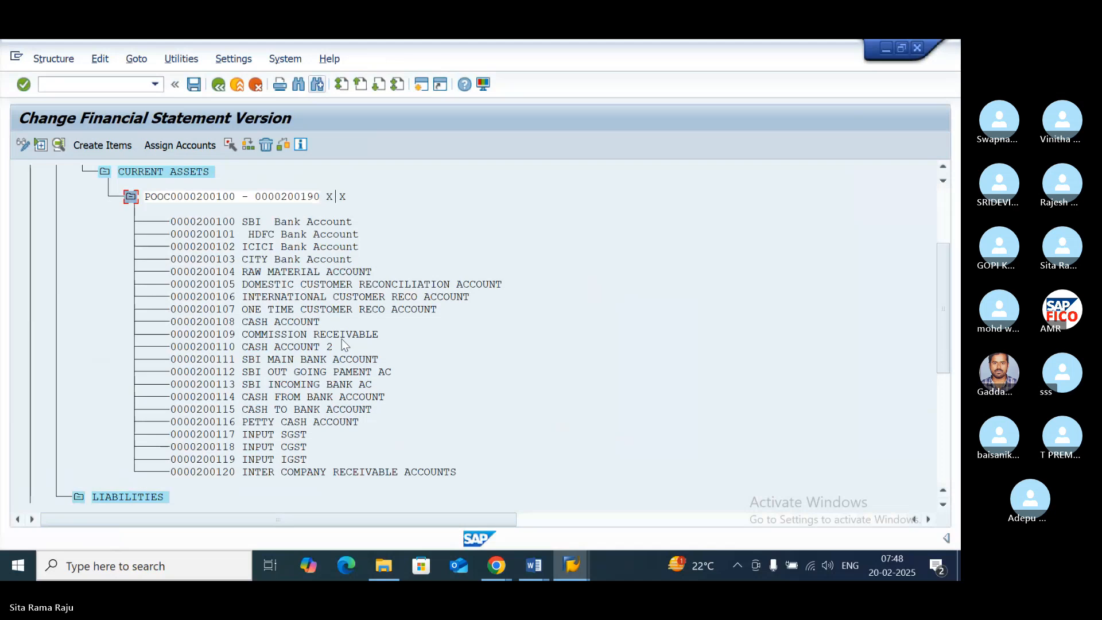
scroll(342, 342, "down", 1)
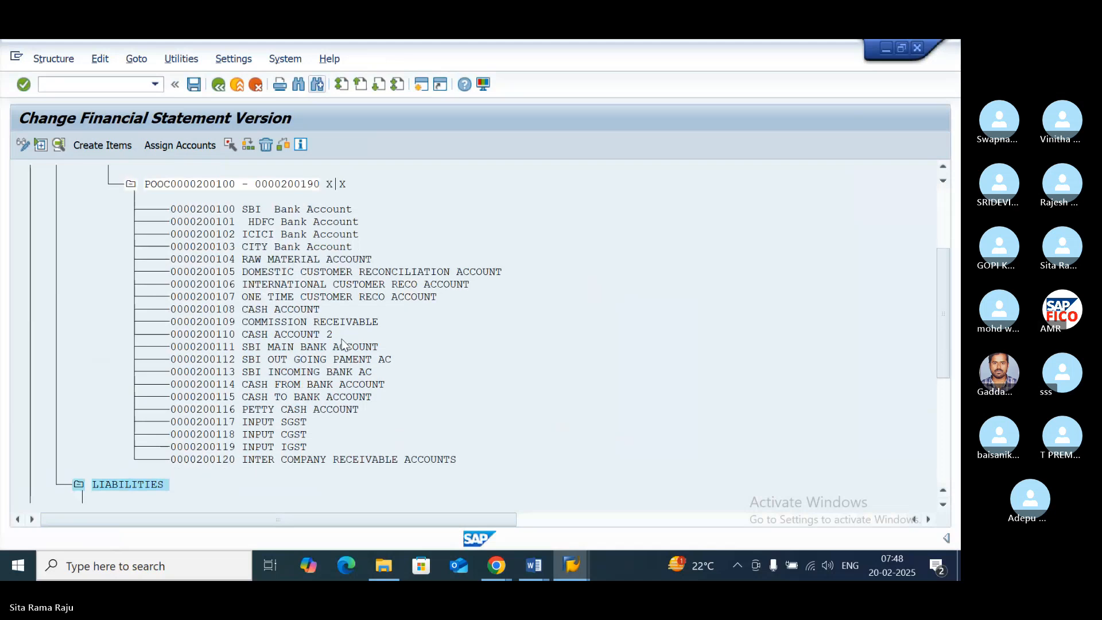
scroll(342, 343, "up", 1)
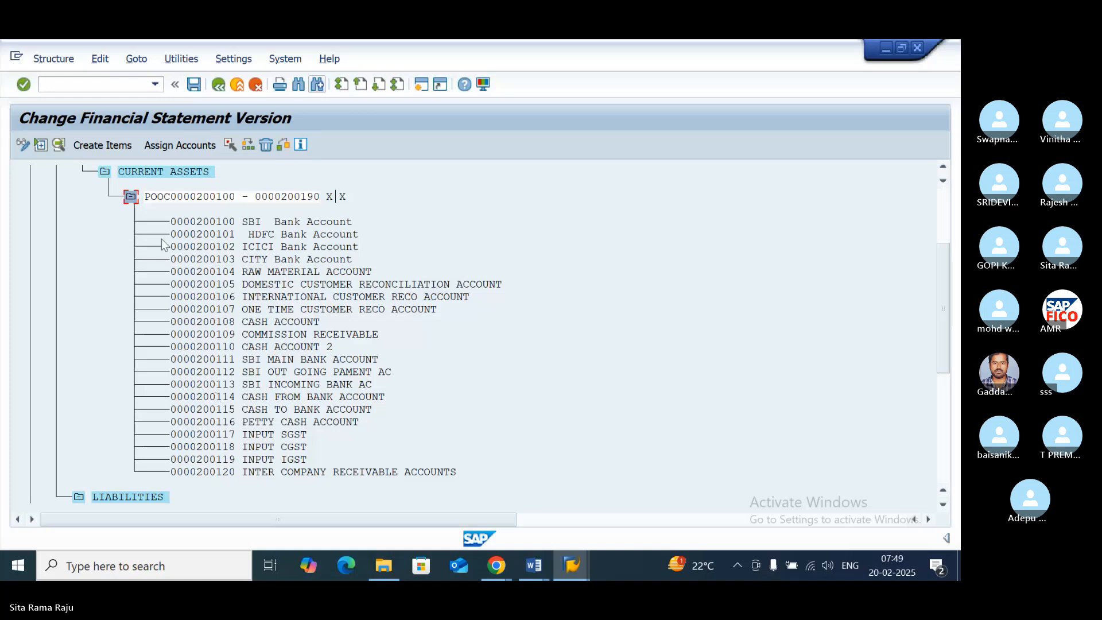
left_click(129, 197)
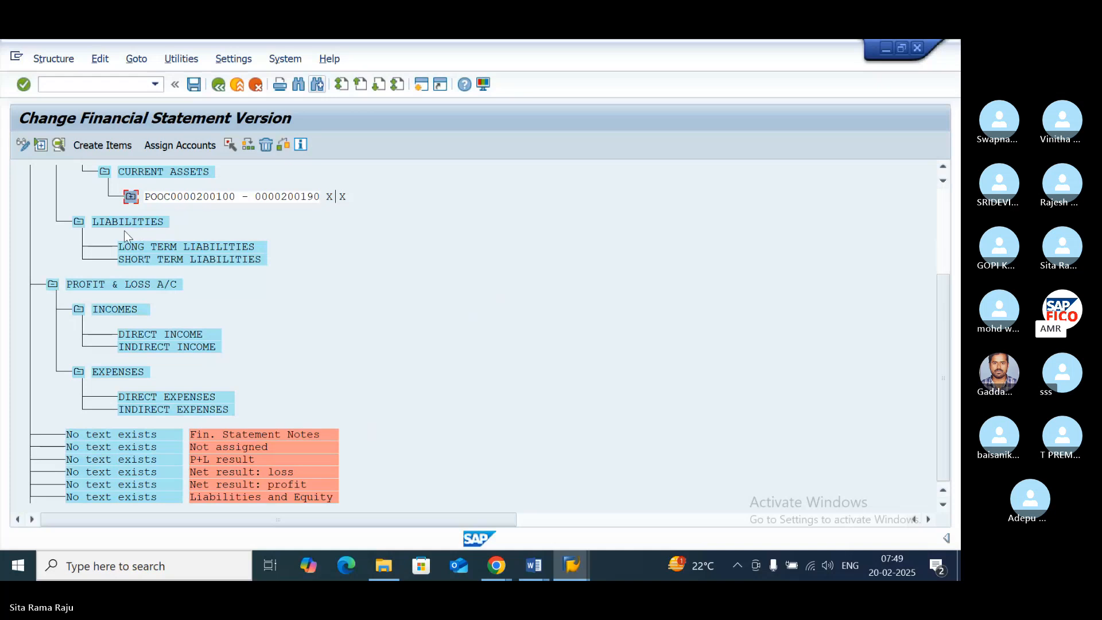
- Look up the account range of CURRENT LIABILITIES & PROV GRO in the G/L account groups overview
left_click(576, 562)
left_click(666, 467)
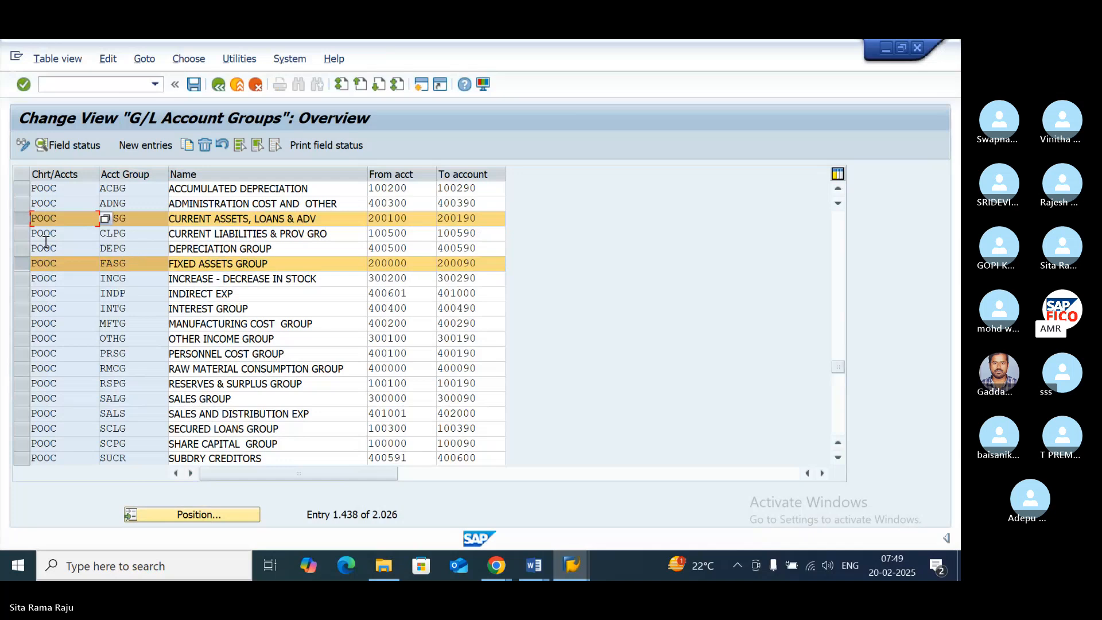
left_click(22, 233)
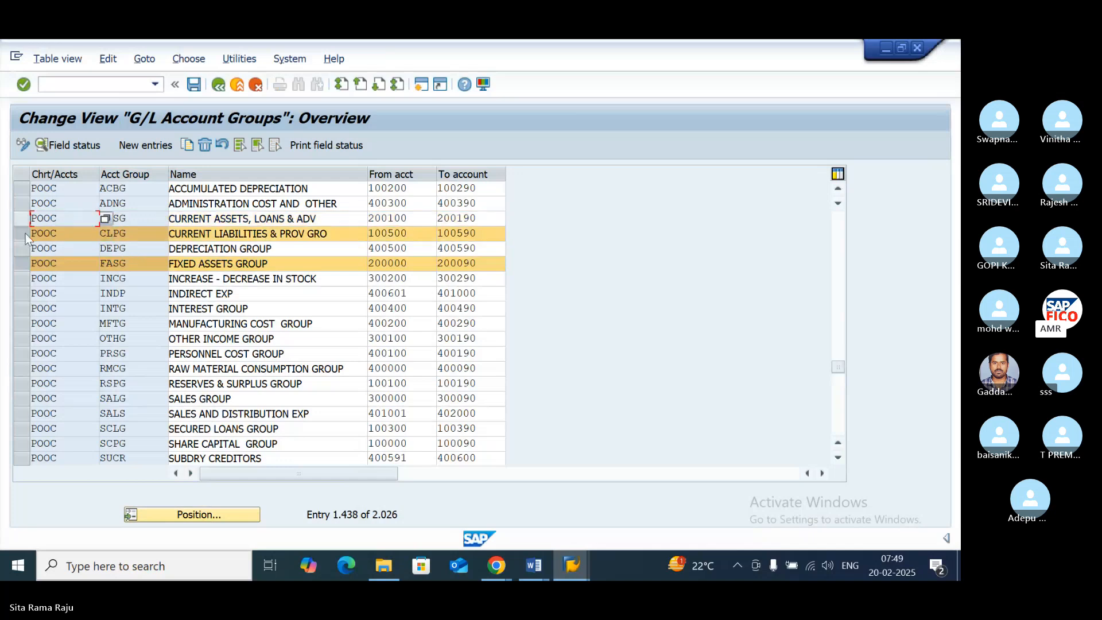
- Unmark the FIXED ASSETS GROUP row in the G/L account groups and return to the financial statement version
left_click(22, 262)
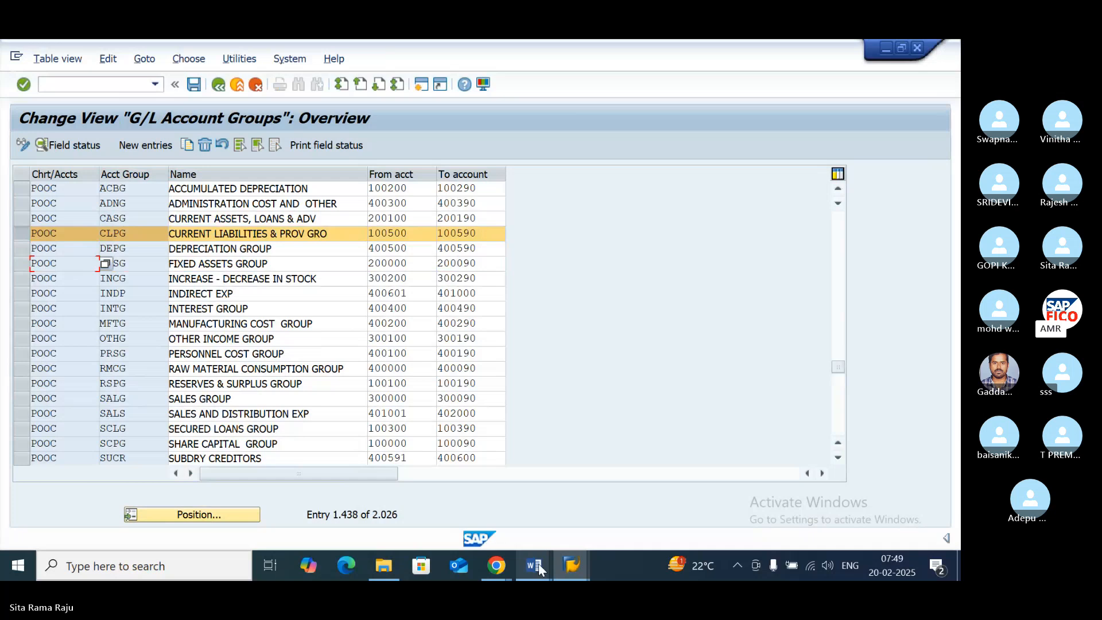
mouse_move(569, 566)
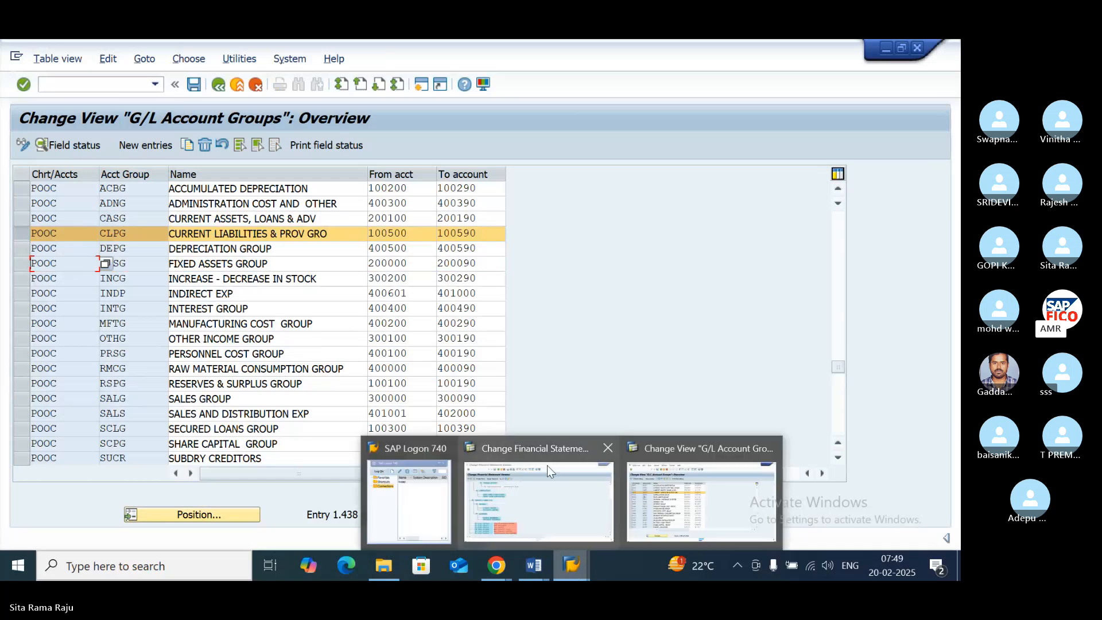
mouse_move(546, 465)
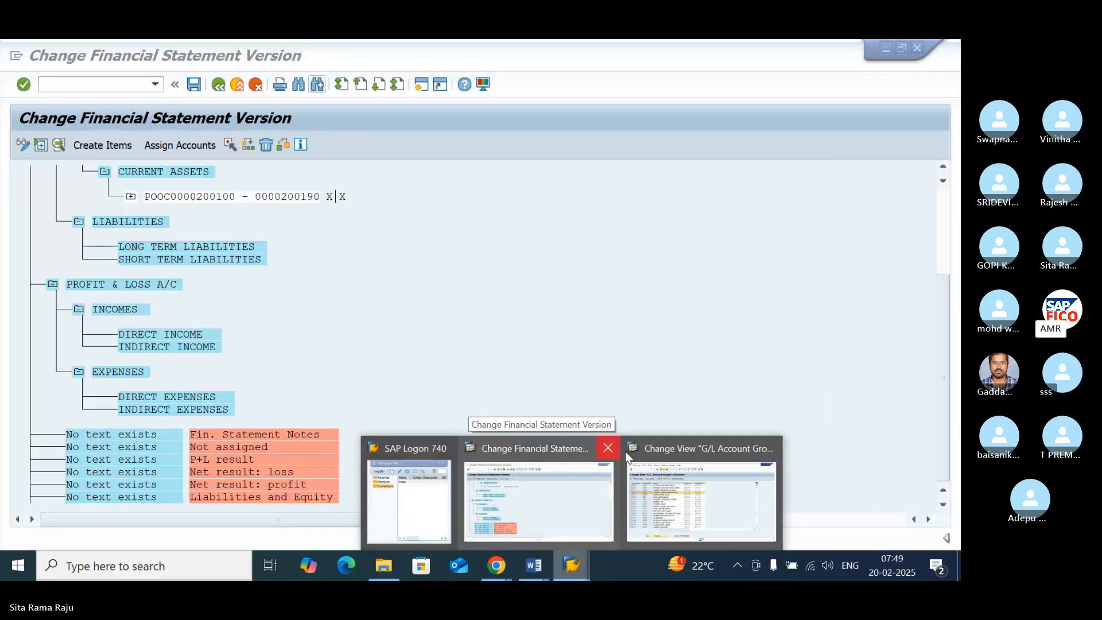
left_click(675, 457)
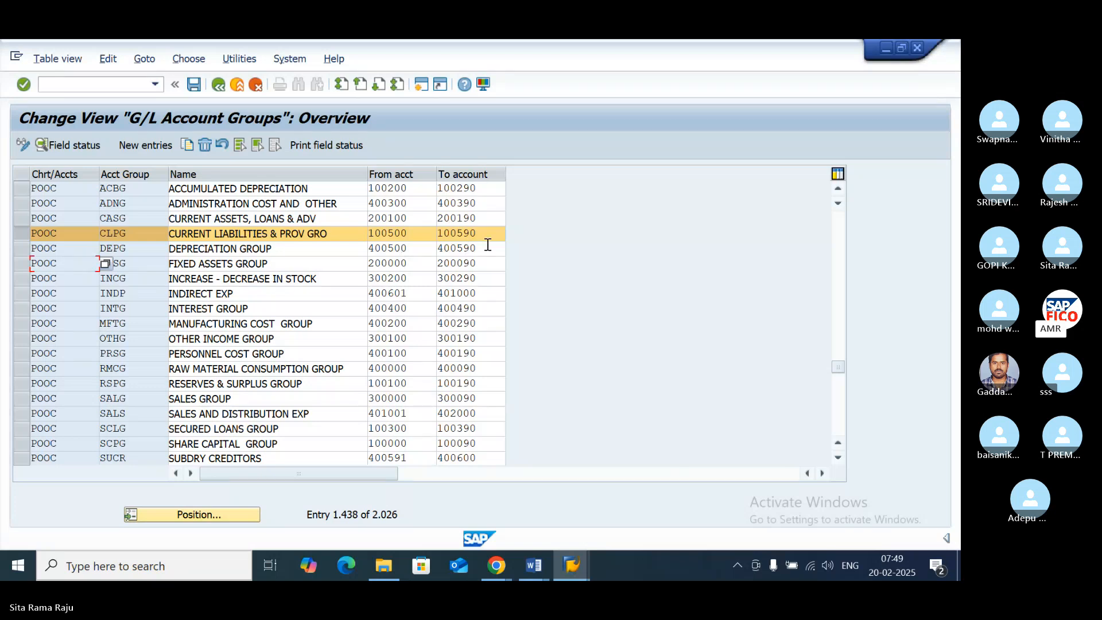
left_click(574, 555)
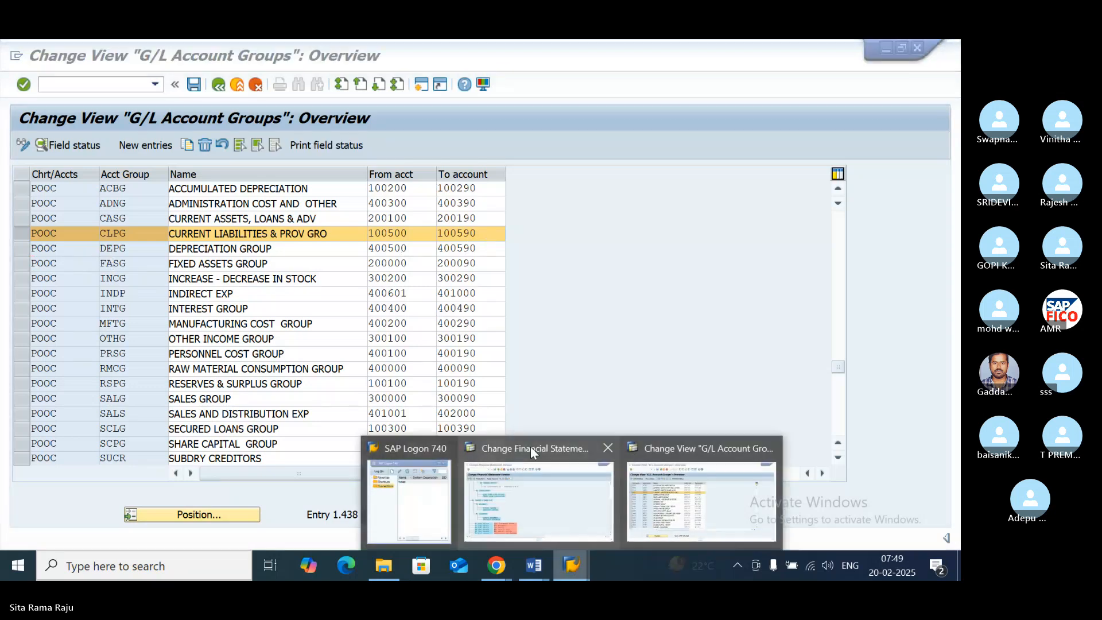
left_click(532, 449)
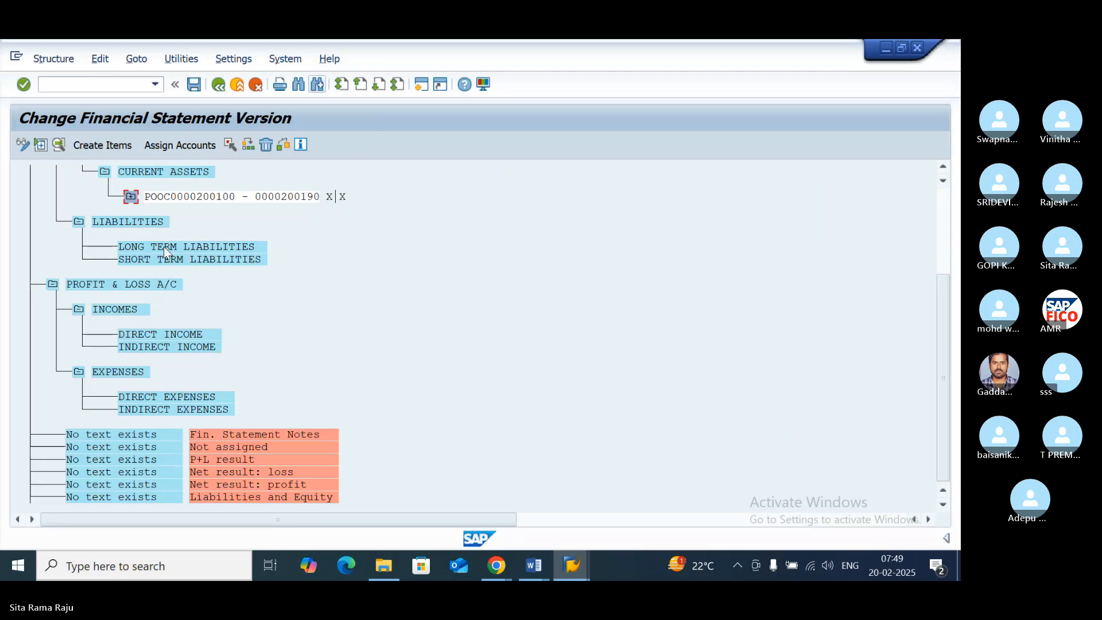
- Start assigning accounts to the SHORT TERM LIABILITIES item with 100500 as the first account of the range
left_click(141, 246)
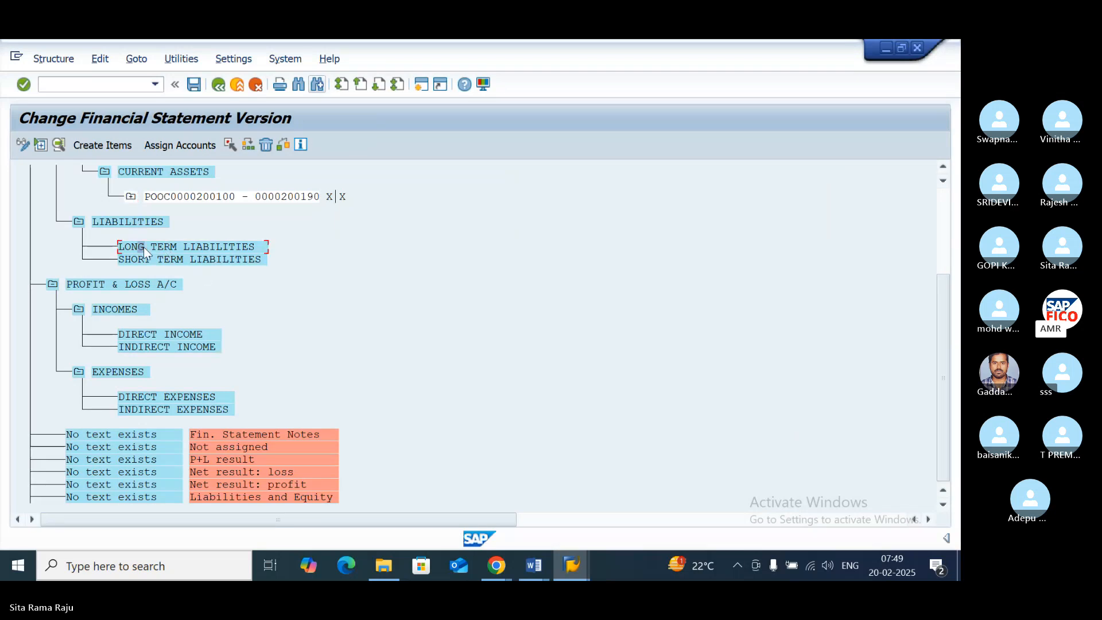
left_click(191, 260)
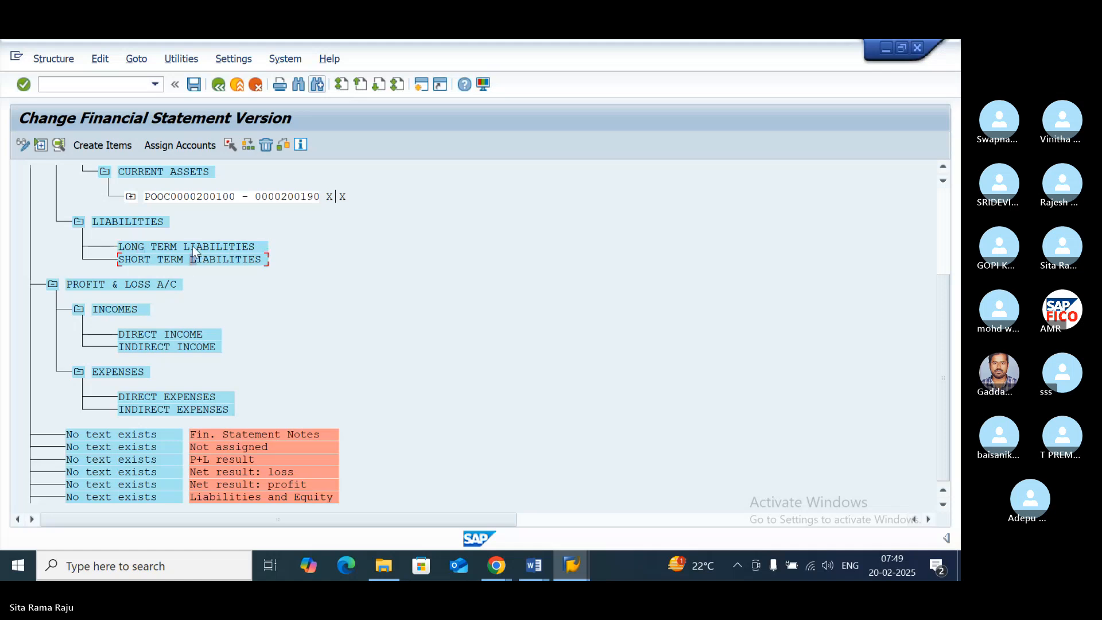
left_click(186, 149)
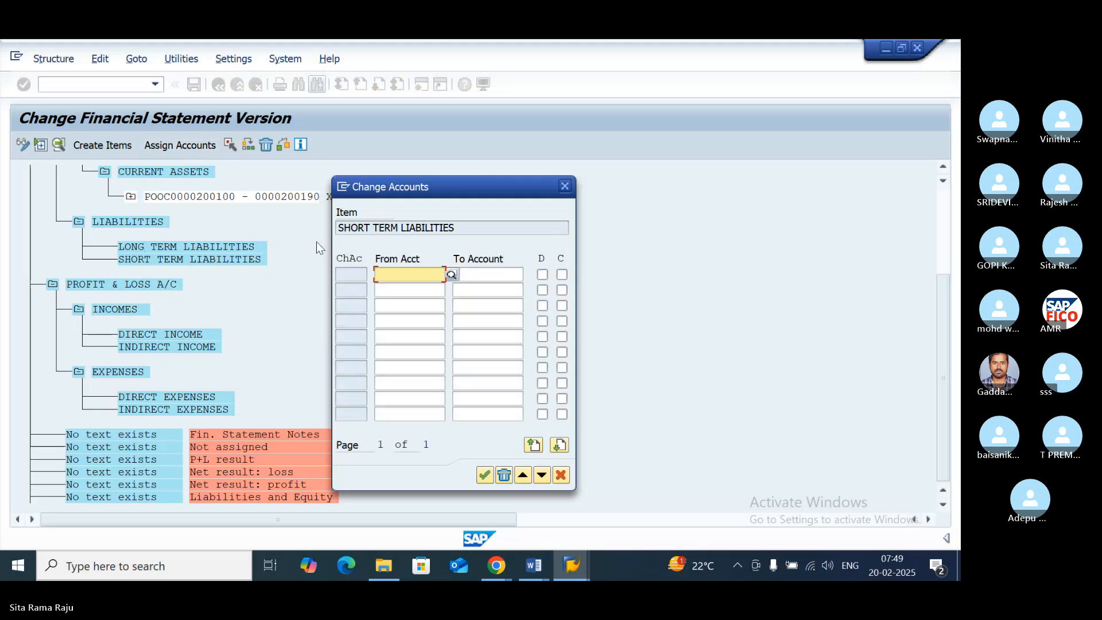
type("1005")
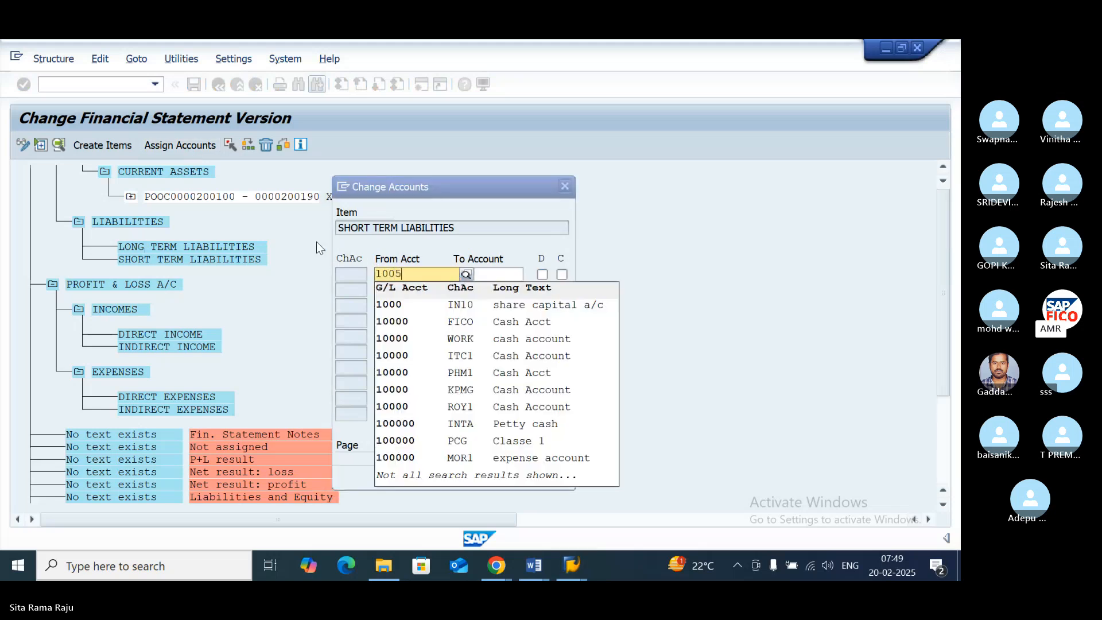
type("00")
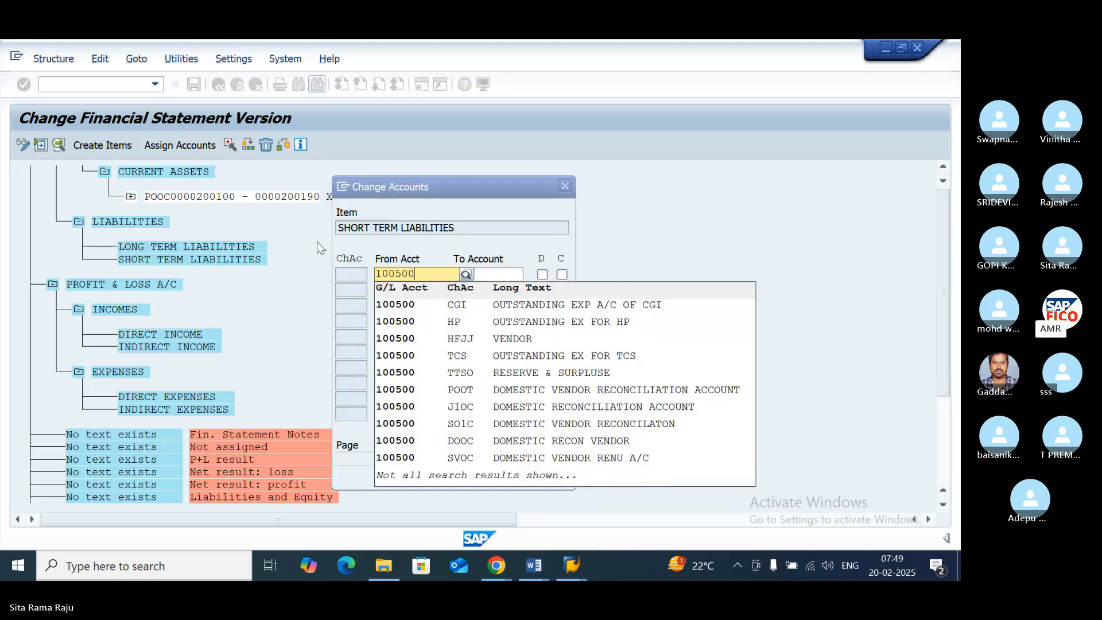
- Complete the SHORT TERM LIABILITIES range with 100590 as the last account and assign it for both debit and credit balances
left_click(487, 273)
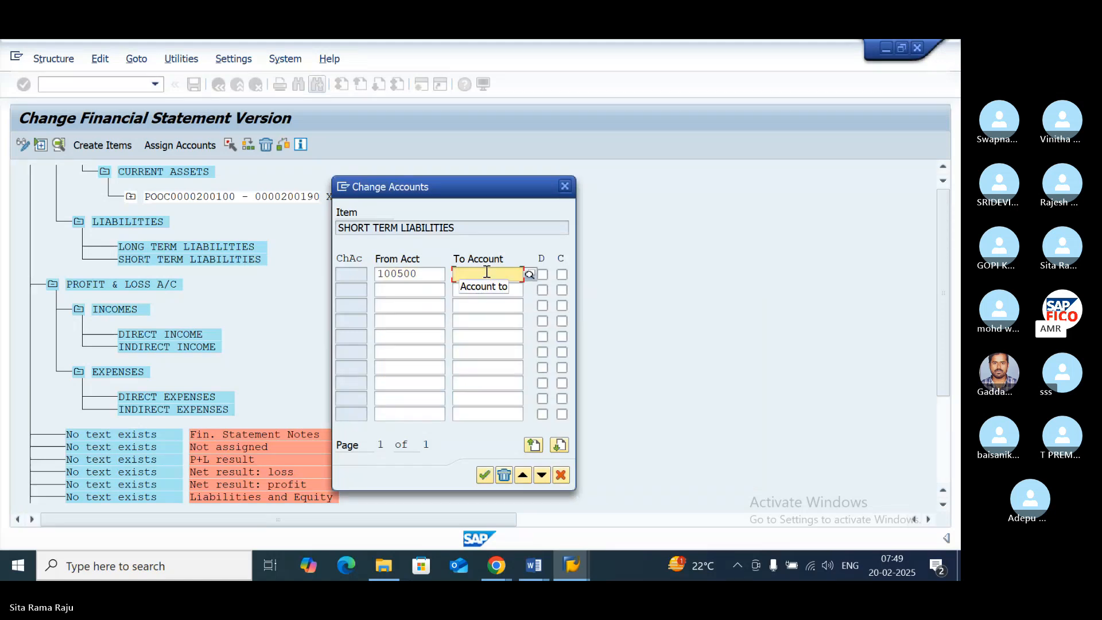
type("100590")
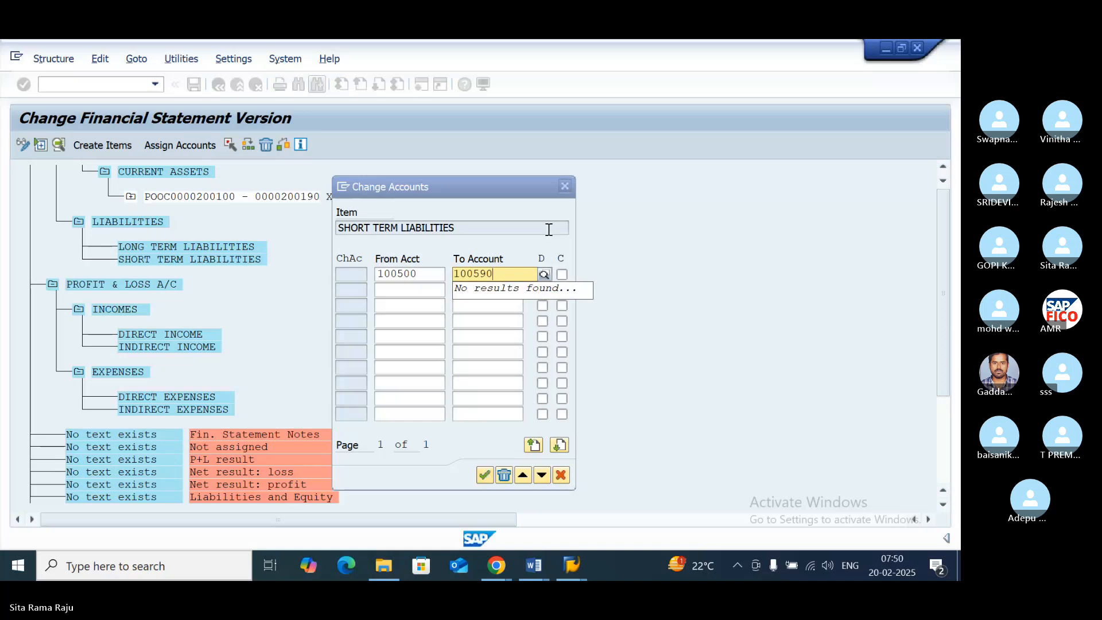
left_click(544, 286)
left_click(505, 274)
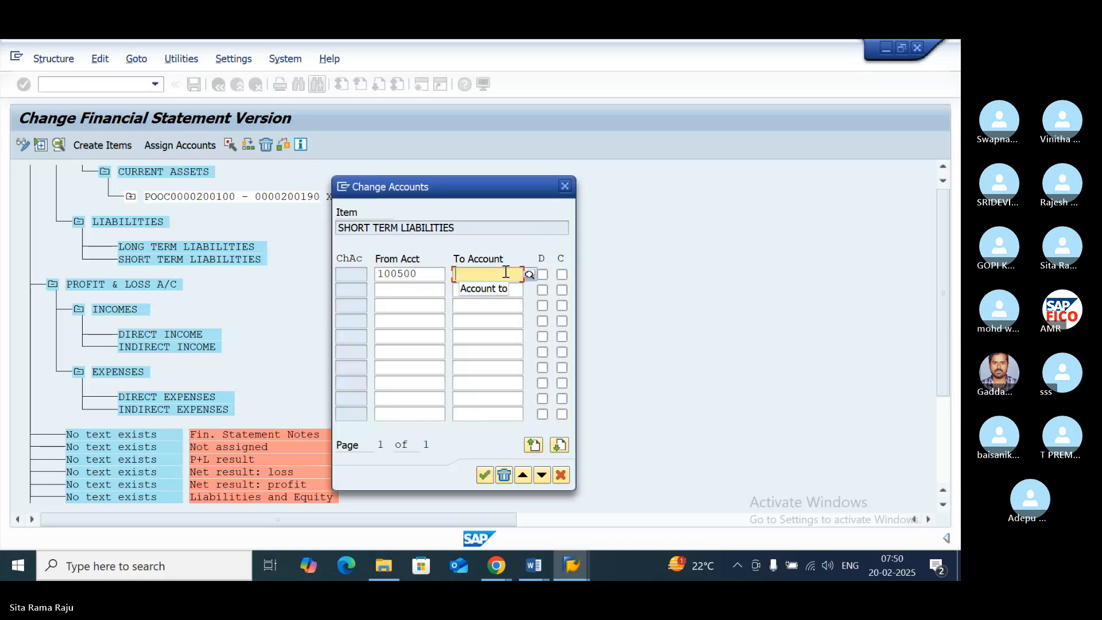
type("100590")
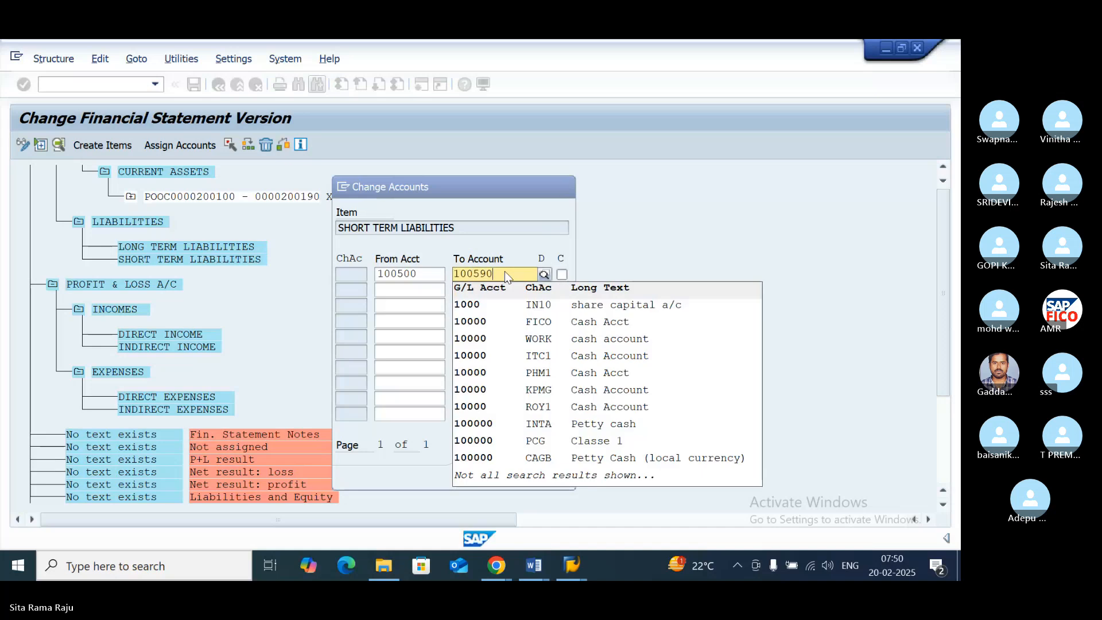
key("Tab")
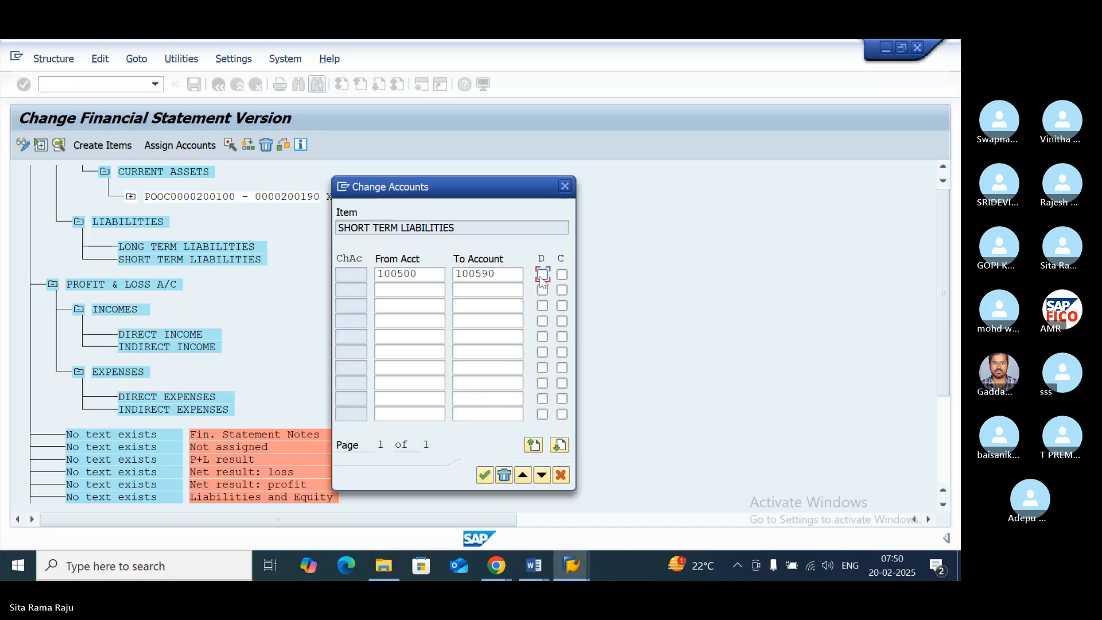
left_click(542, 275)
left_click(562, 274)
left_click(484, 475)
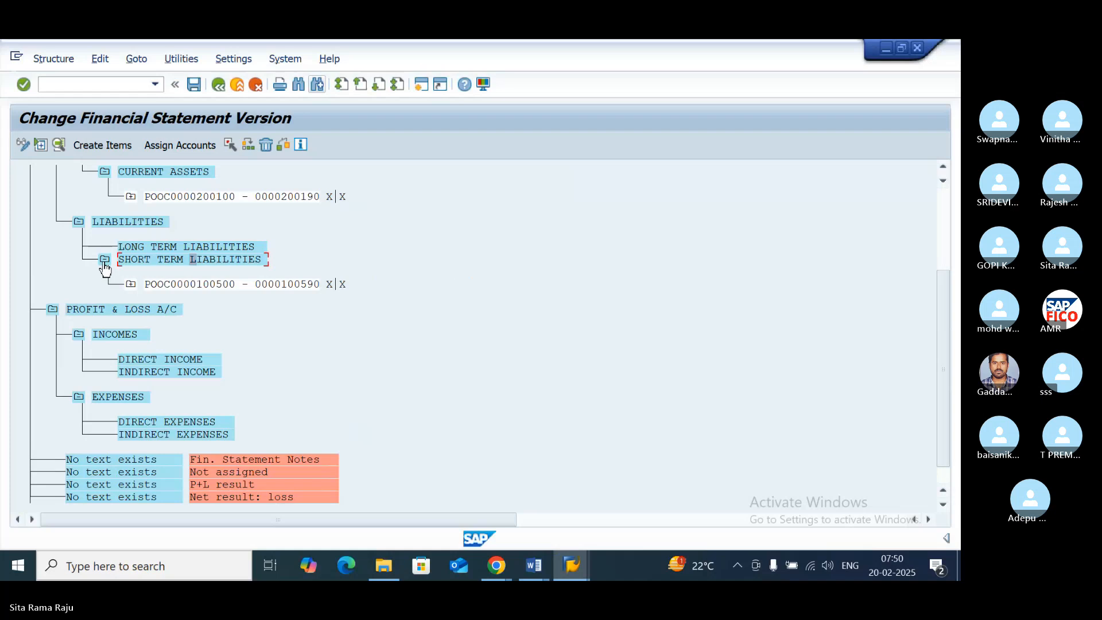
- Review the individual accounts in the range under SHORT TERM LIABILITIES, and reopen that item's account assignment
left_click(131, 285)
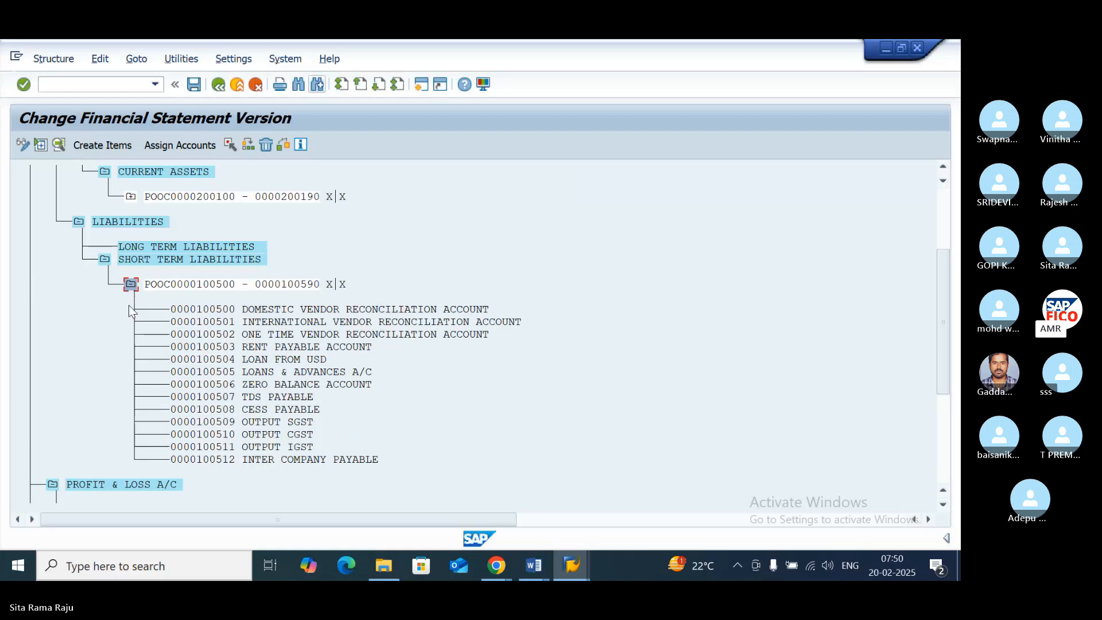
left_click(131, 286)
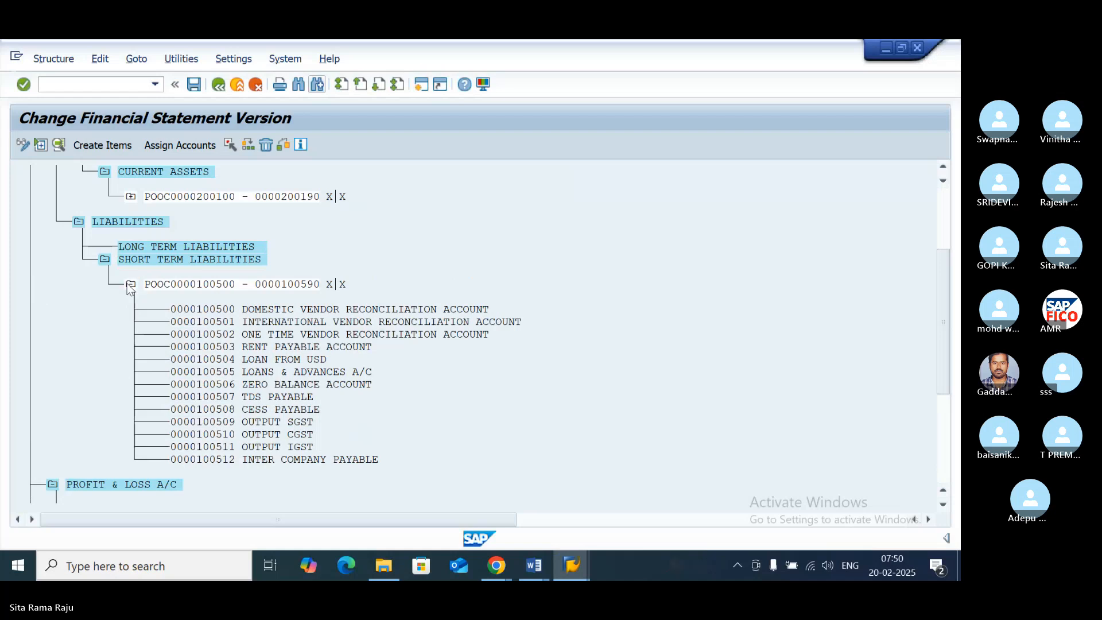
left_click(134, 260)
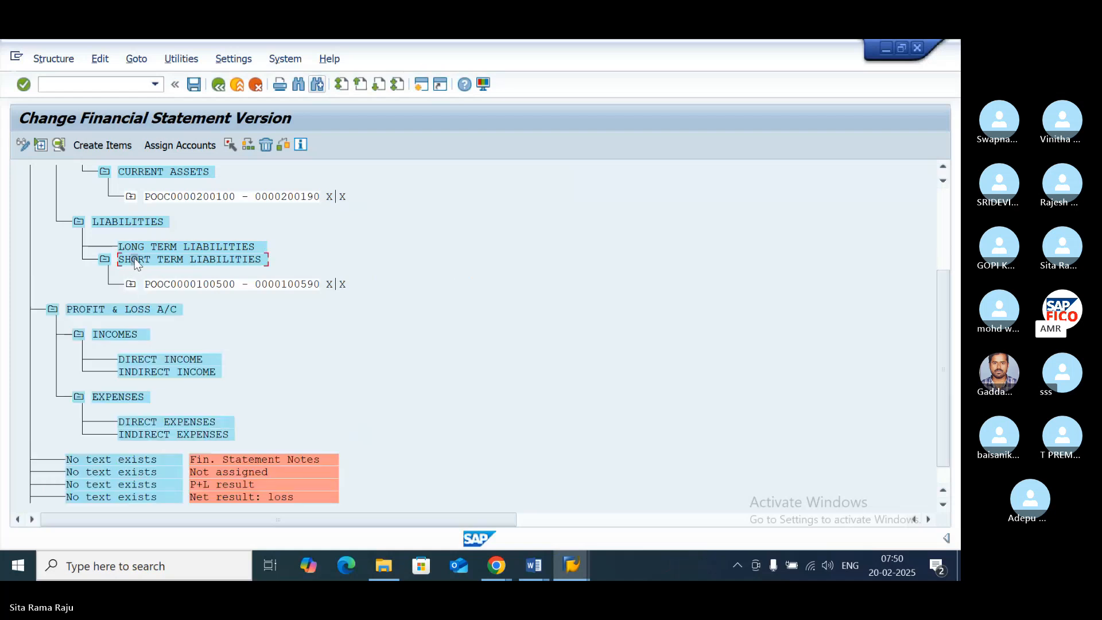
left_click(178, 146)
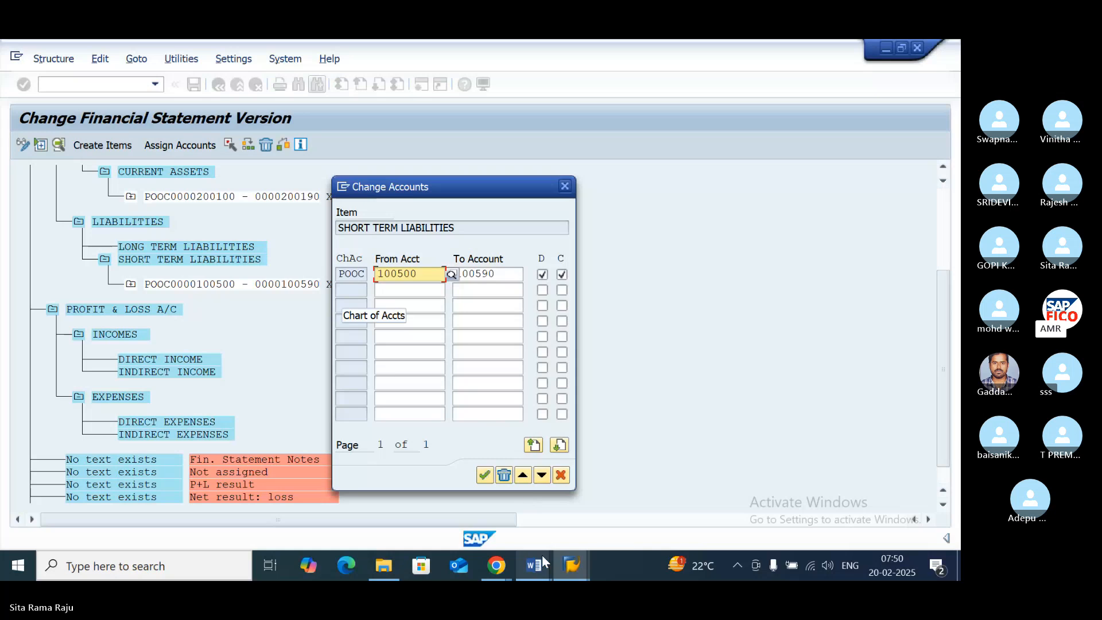
- Look through the remaining POOC entries in the G/L account groups overview for further liability groups and their account ranges
left_click(570, 566)
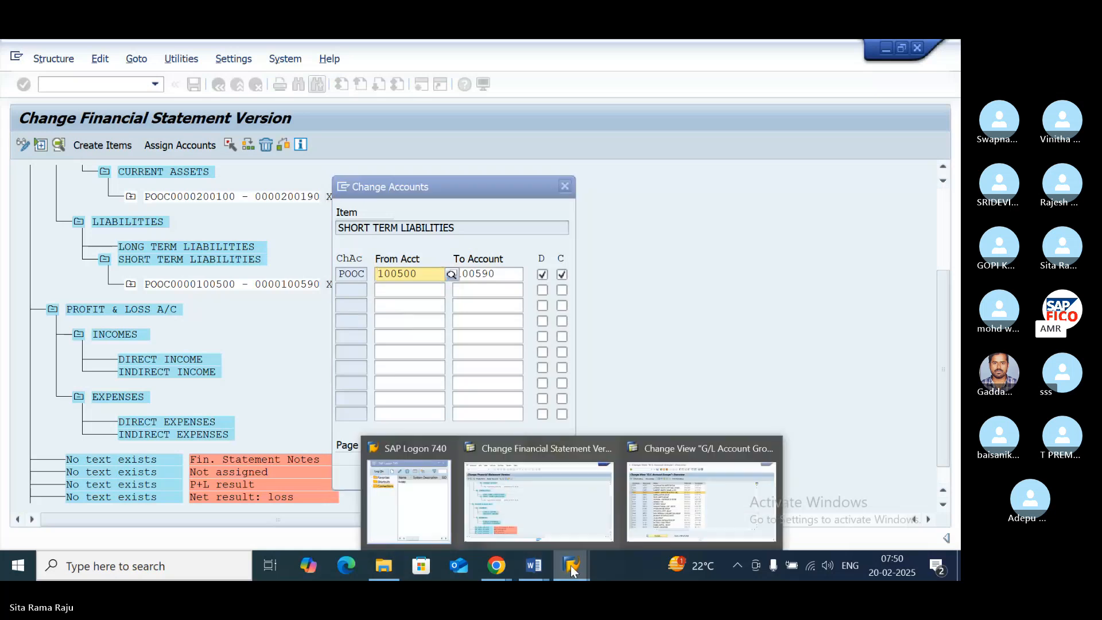
left_click(666, 452)
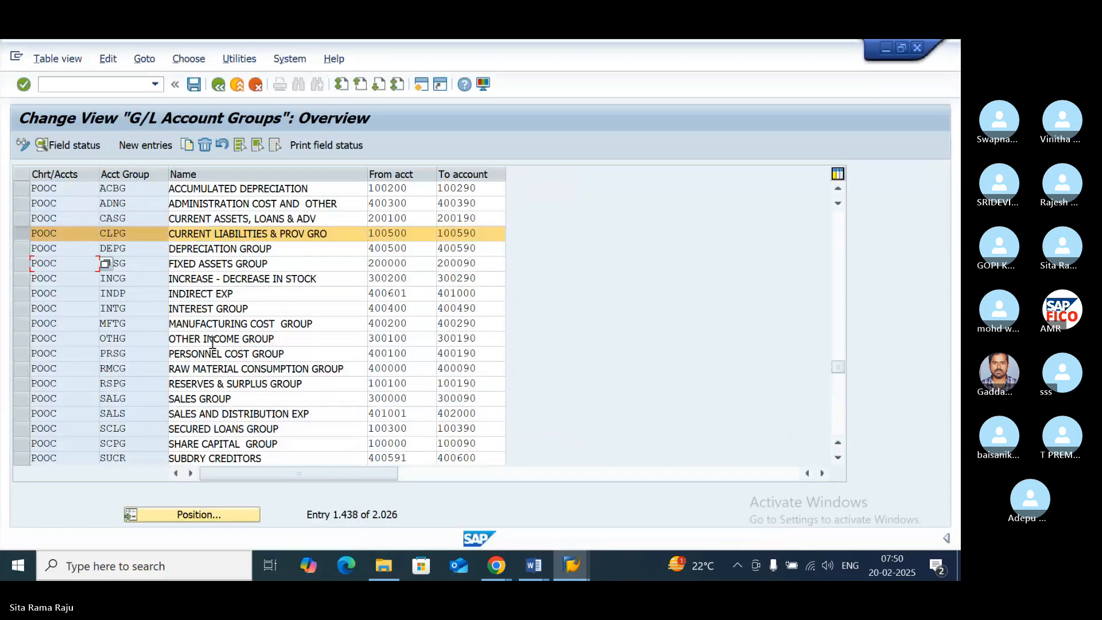
left_click(836, 457)
left_click(836, 457)
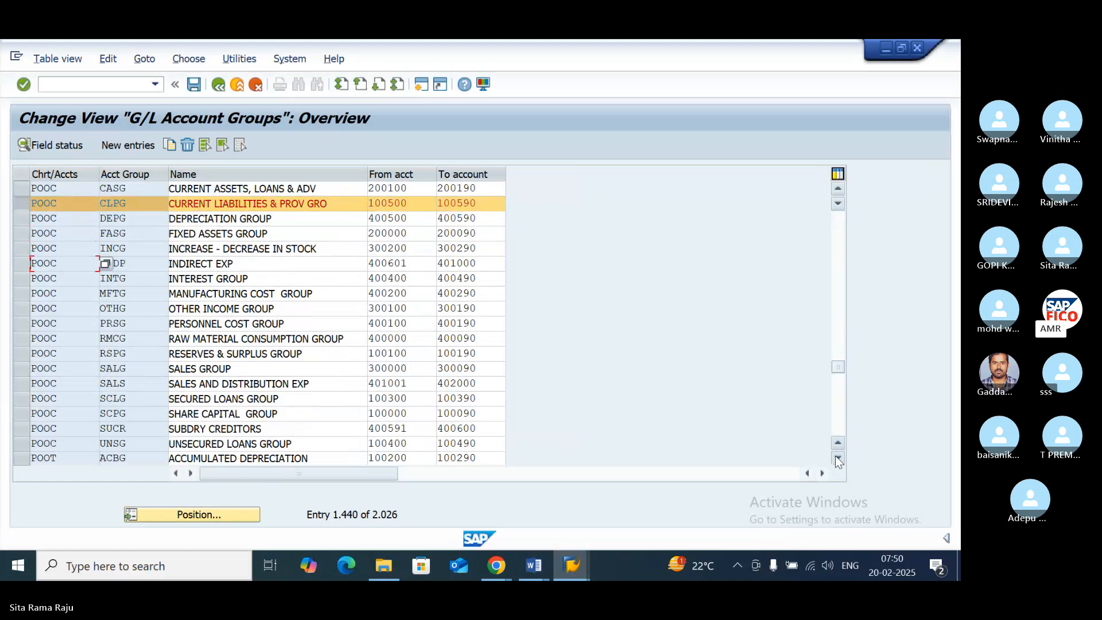
left_click(836, 457)
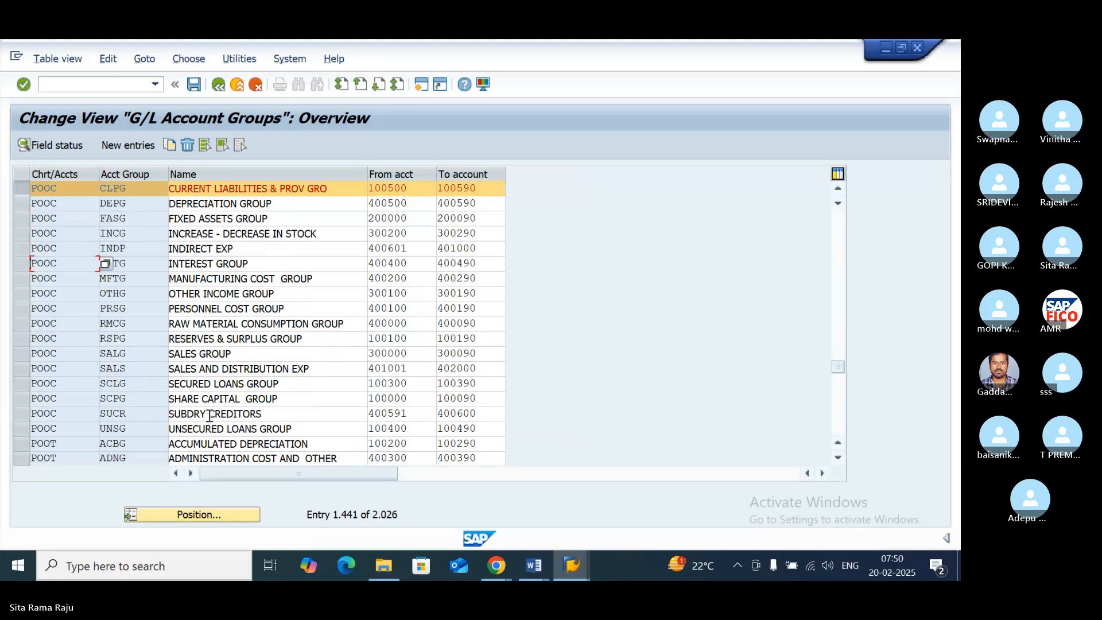
left_click(836, 457)
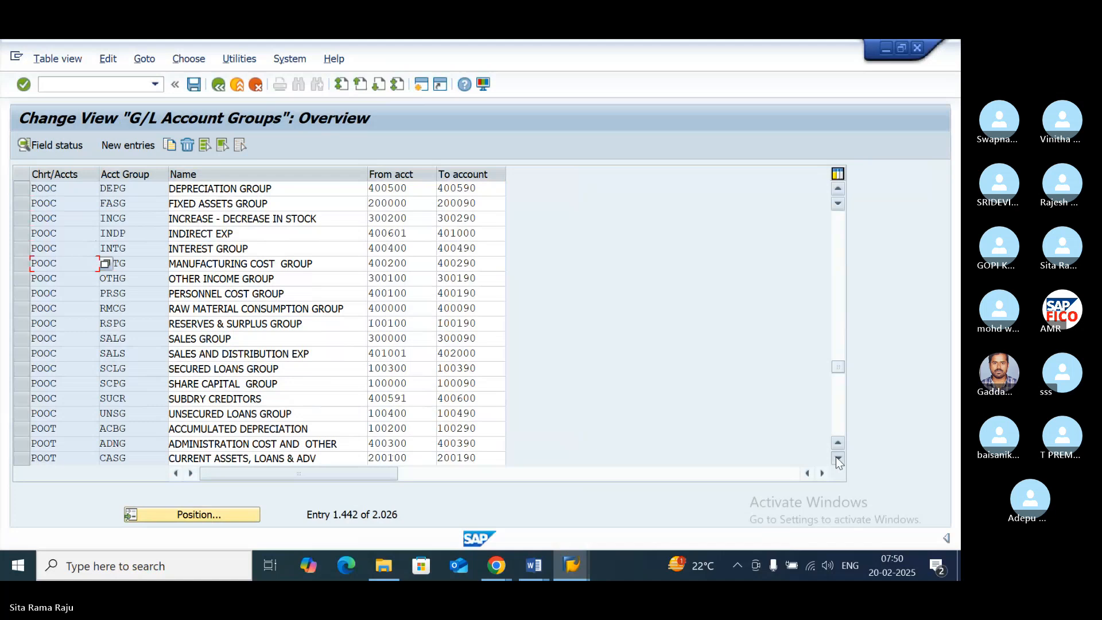
left_click(836, 458)
left_click(836, 458)
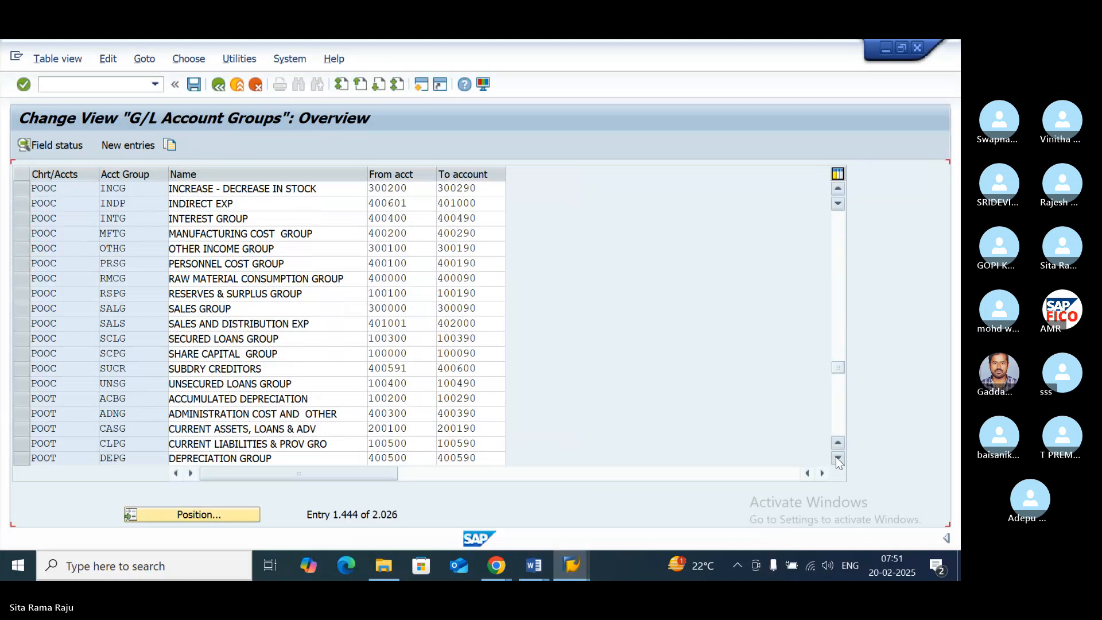
left_click(836, 458)
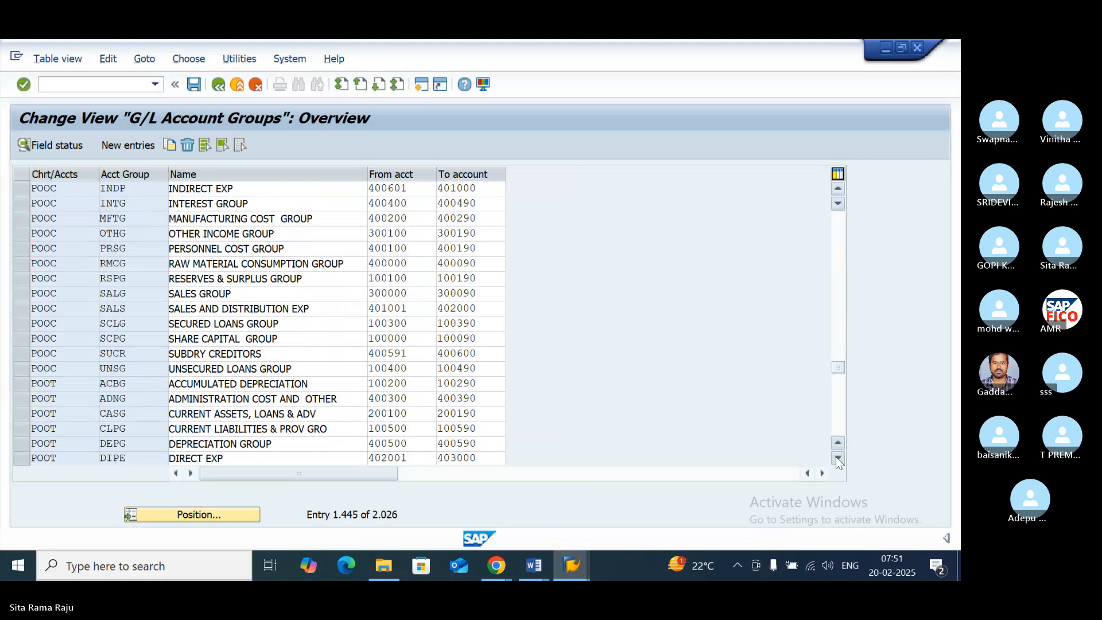
left_click(836, 458)
left_click(836, 457)
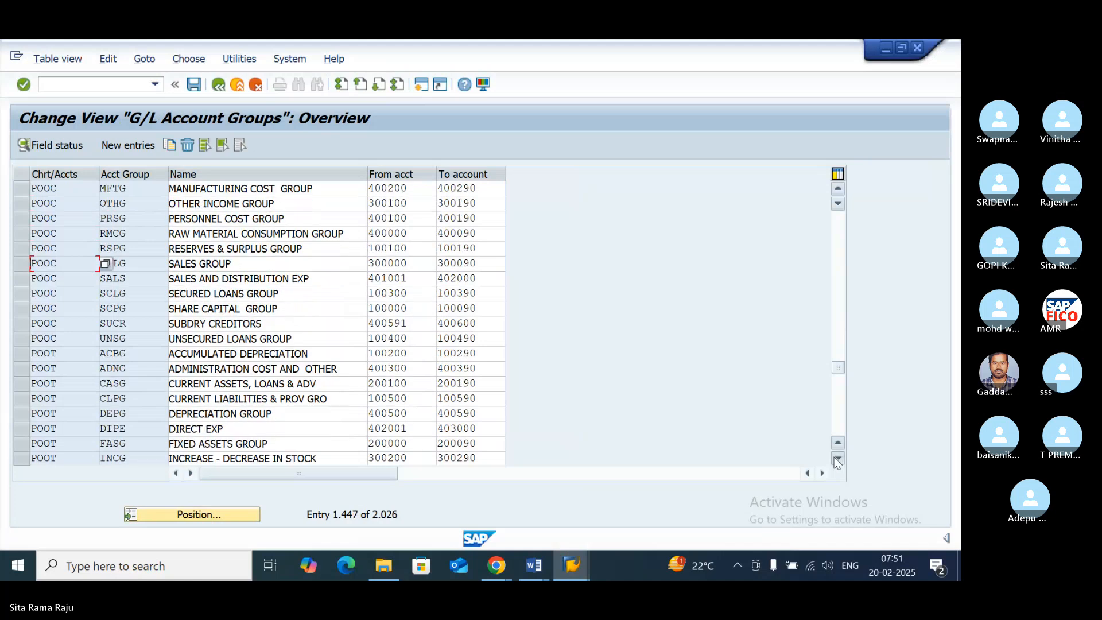
left_click(836, 458)
left_click(836, 458)
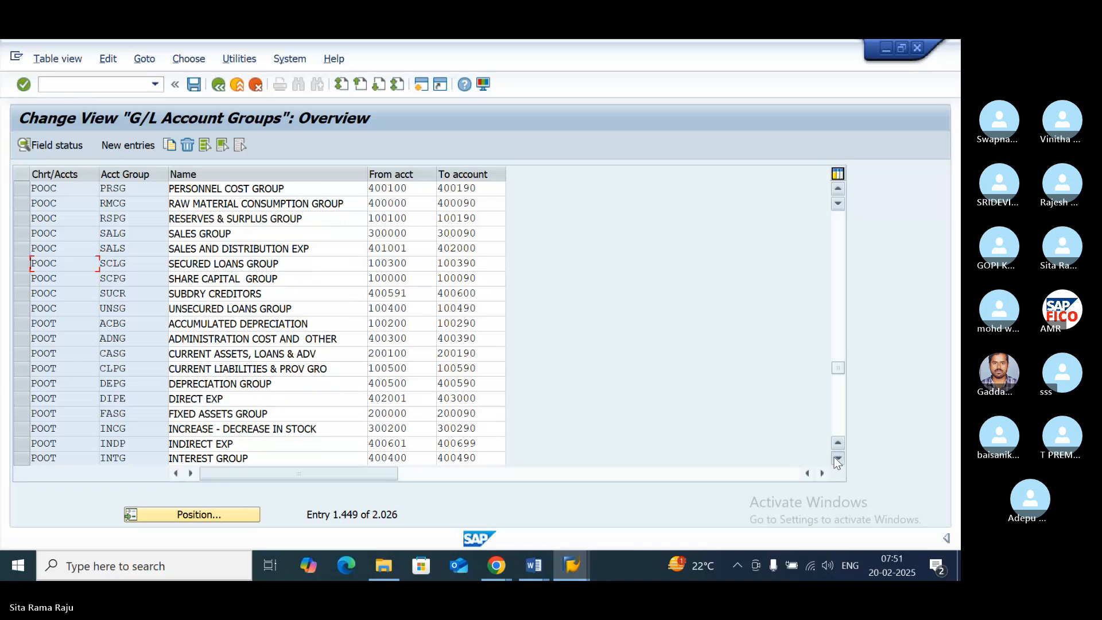
left_click(836, 458)
left_click(836, 458)
- Position the G/L account groups overview at chart of accounts POOC and return to the SHORT TERM LIABILITIES account assignment
left_click(228, 514)
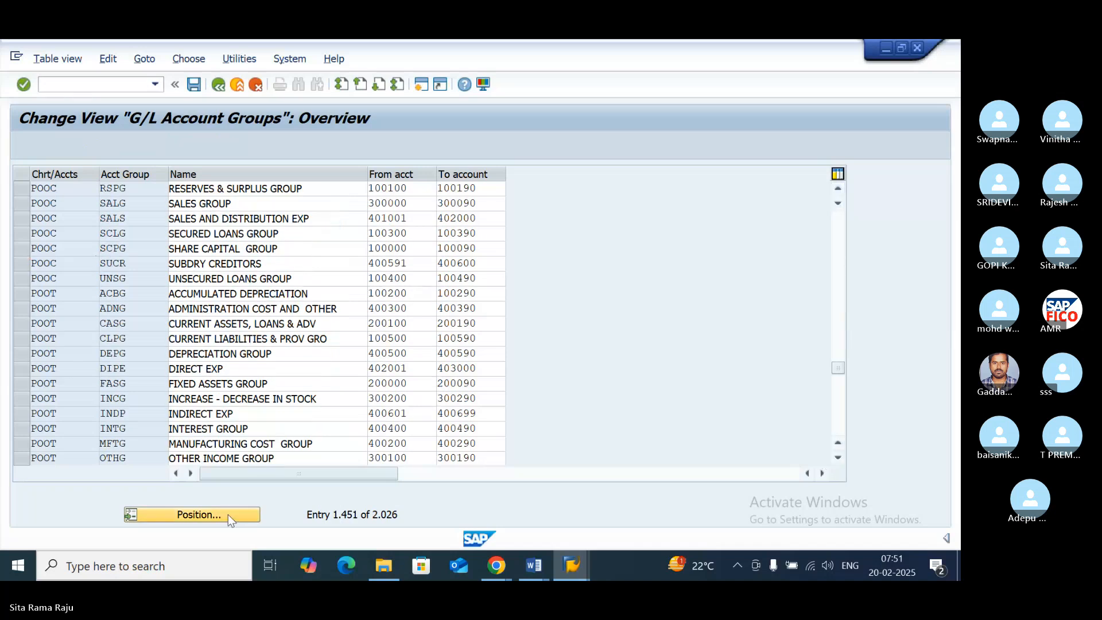
type("P")
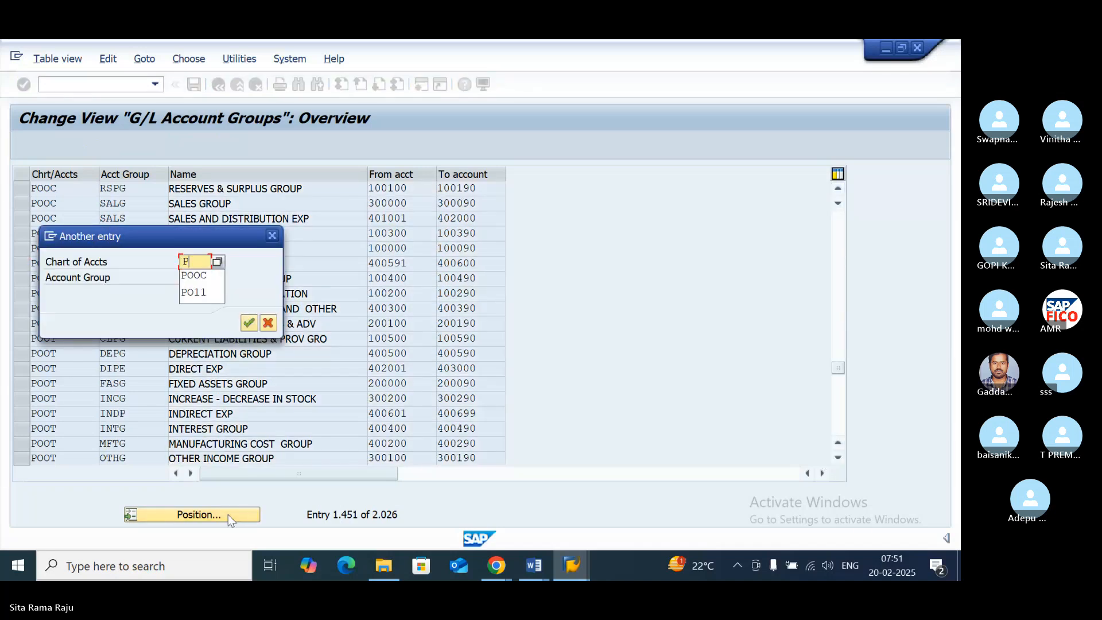
type("OOC")
left_click(247, 331)
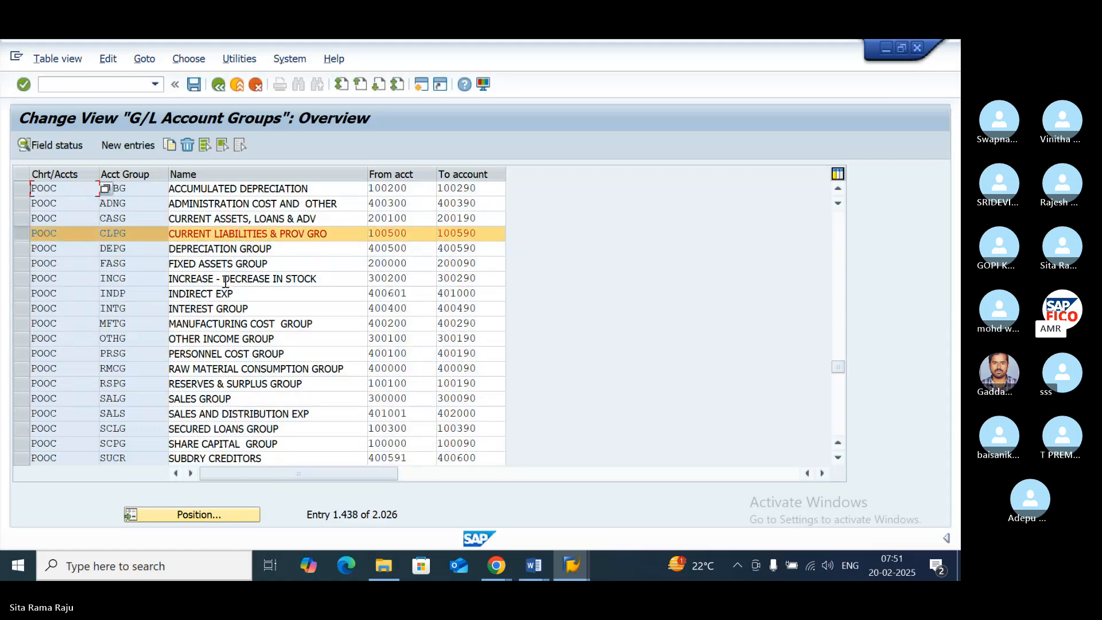
mouse_move(571, 574)
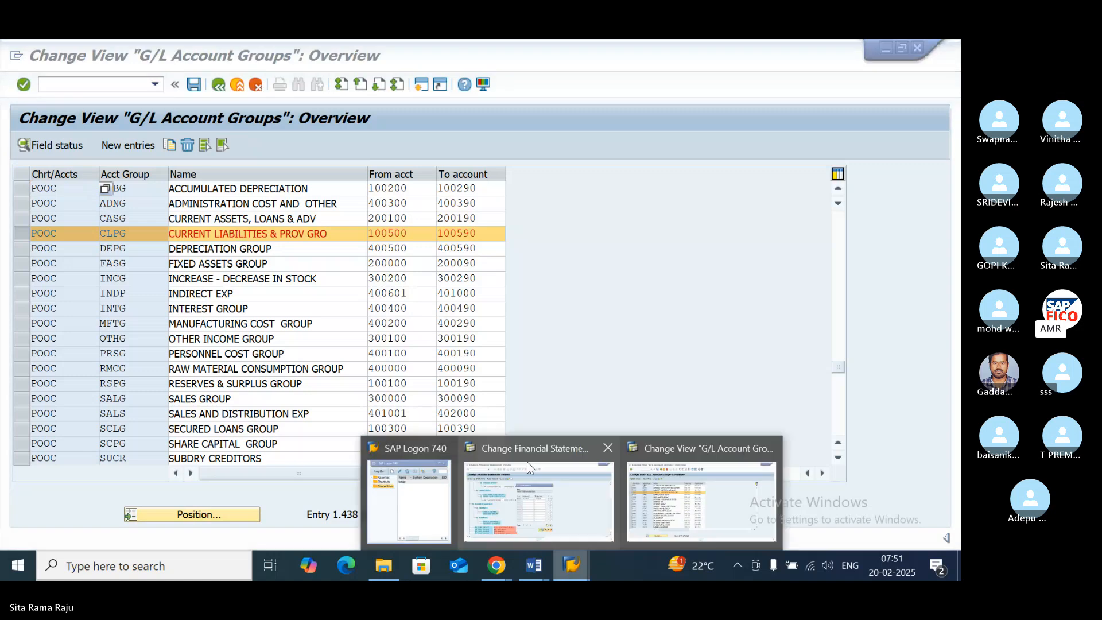
left_click(527, 461)
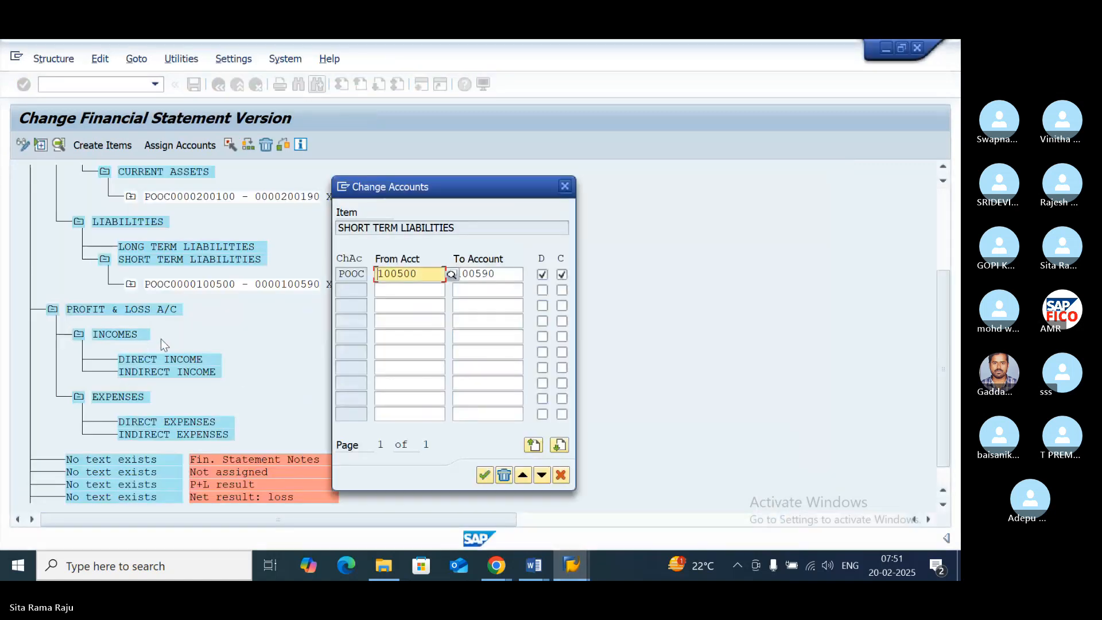
- Close the SHORT TERM LIABILITIES assignment, select the LONG TERM LIABILITIES item and switch to the G/L account groups overview
left_click(487, 477)
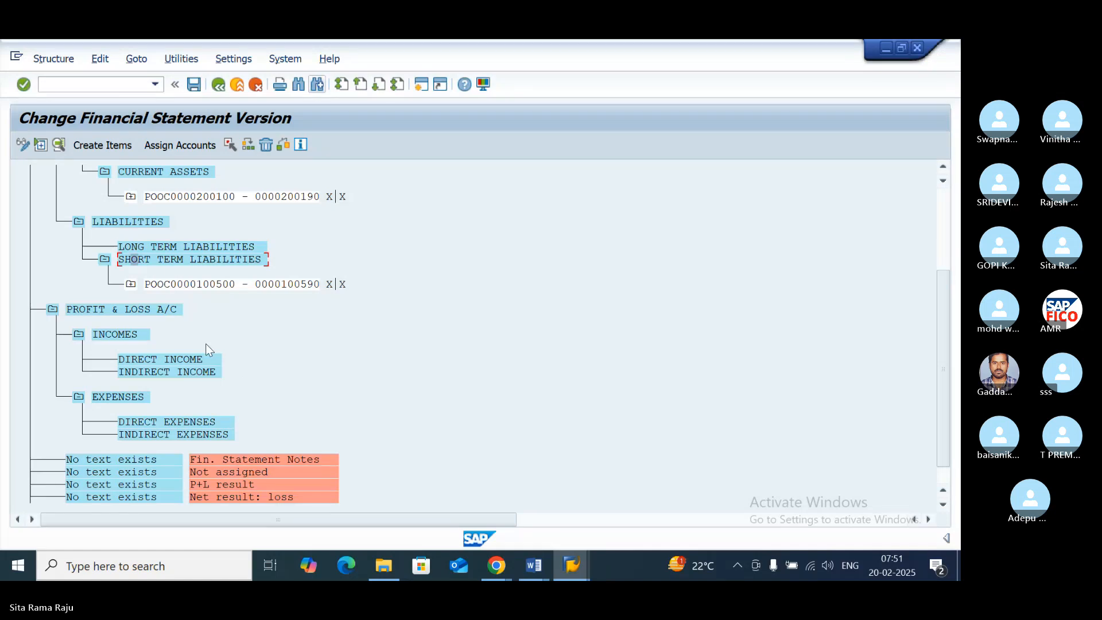
left_click(181, 246)
left_click(198, 254)
left_click(196, 247)
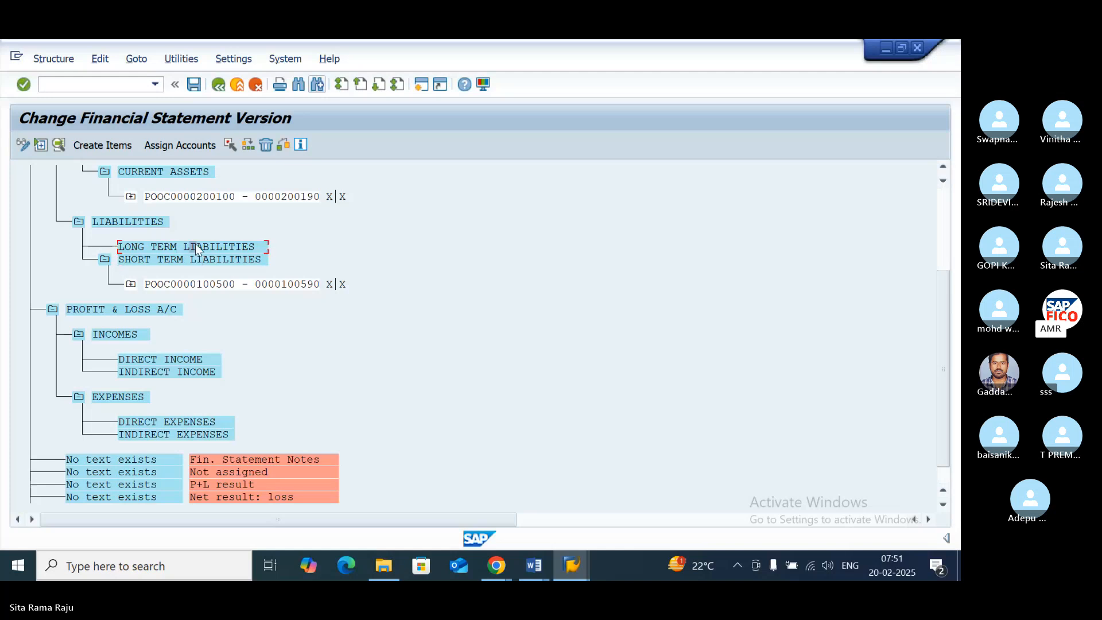
left_click(577, 556)
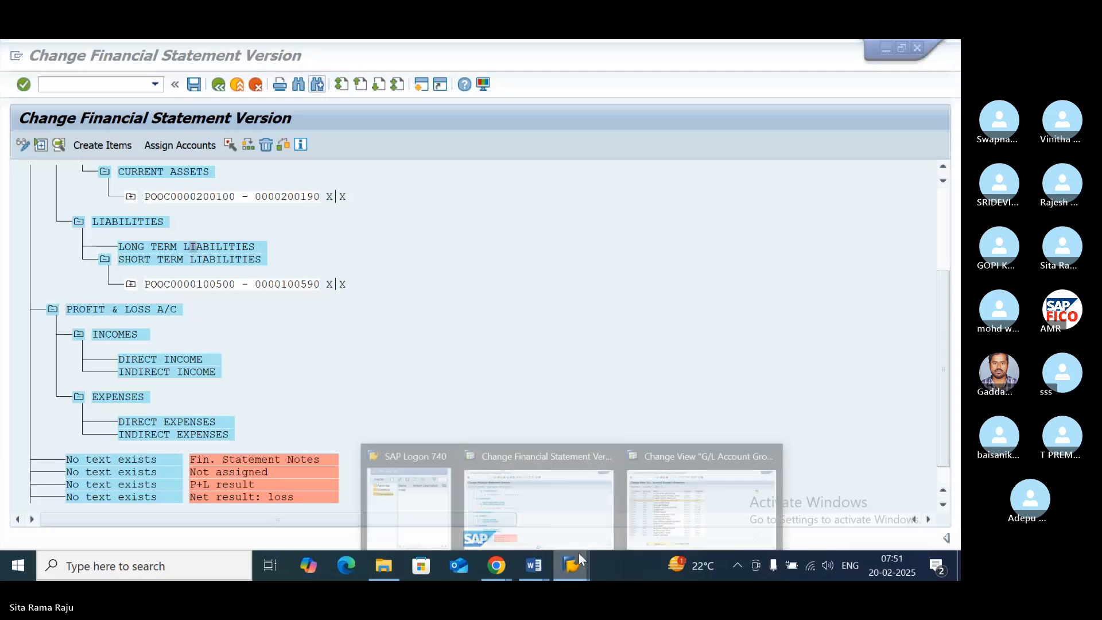
left_click(687, 450)
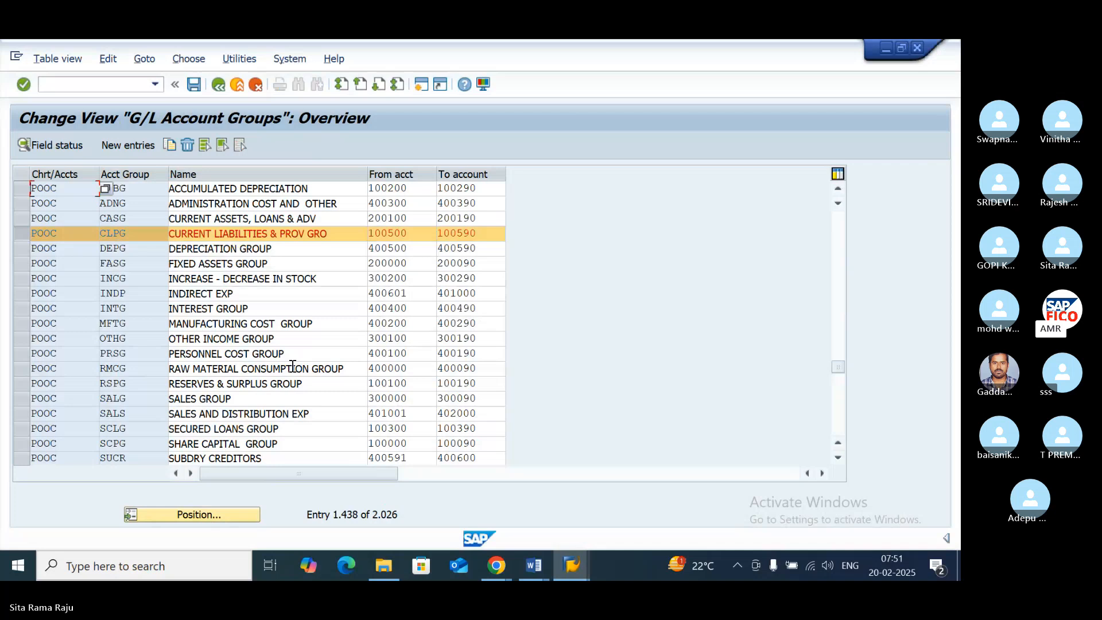
- Unmark CURRENT LIABILITIES and mark the POOC groups for share capital, secured loans, SUBDRY CREDITORS, reserves & surplus and unsecured loans
left_click(20, 445)
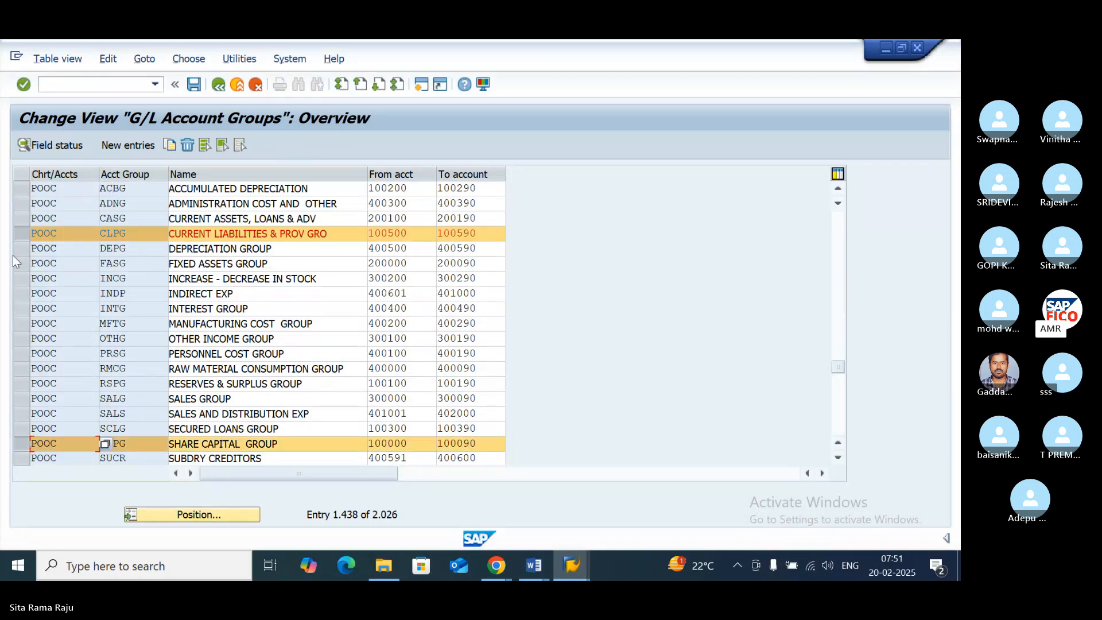
left_click(20, 235)
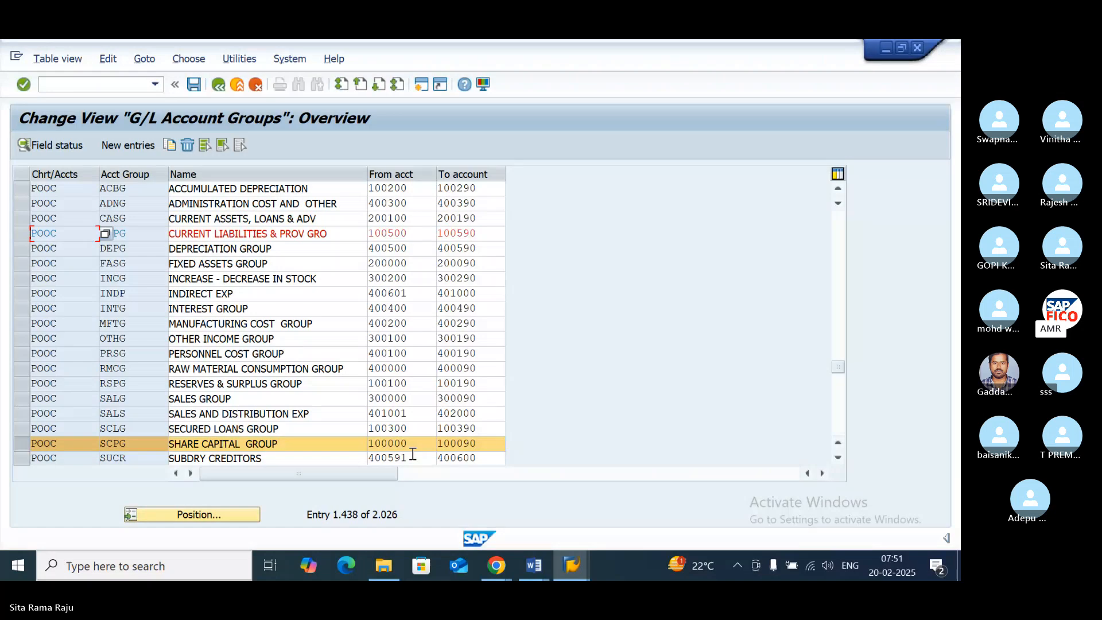
left_click(836, 459)
left_click(838, 457)
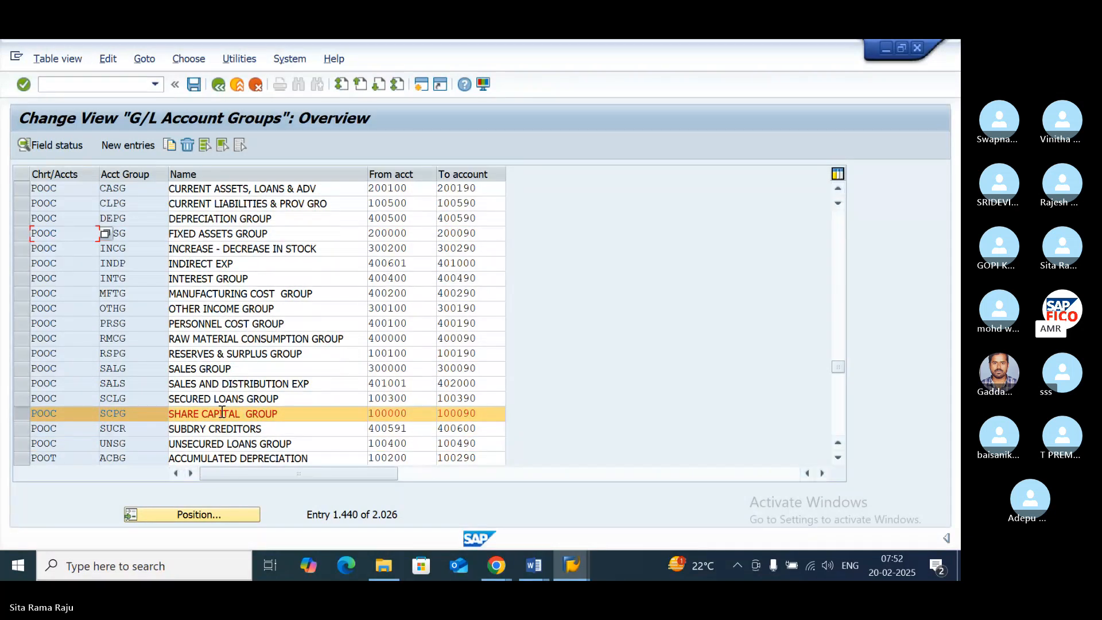
left_click(23, 398)
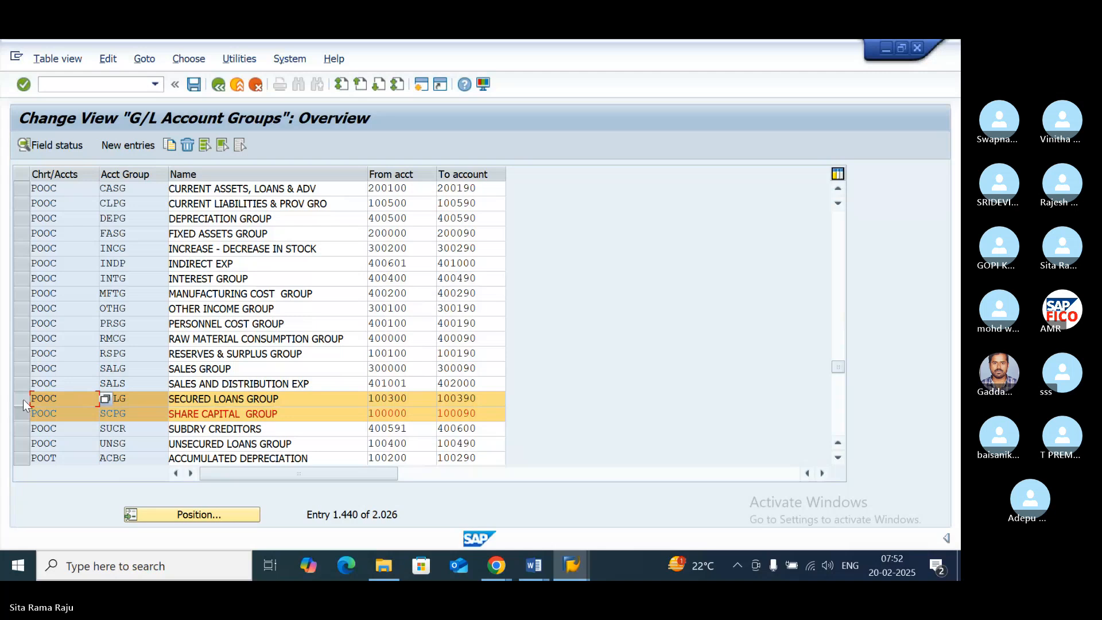
left_click(20, 428)
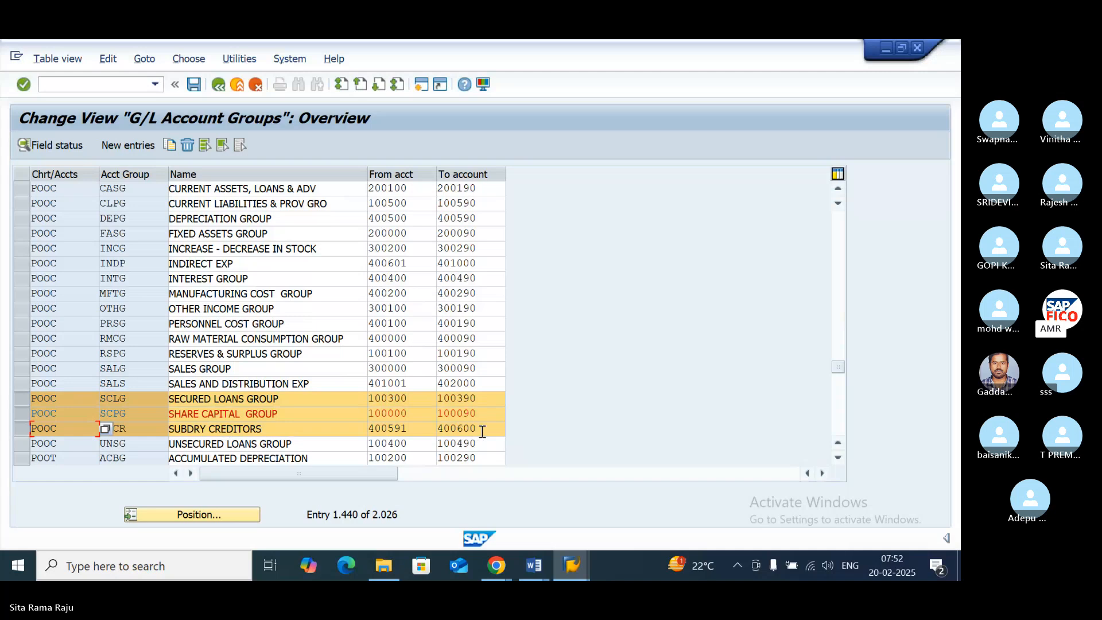
left_click(838, 457)
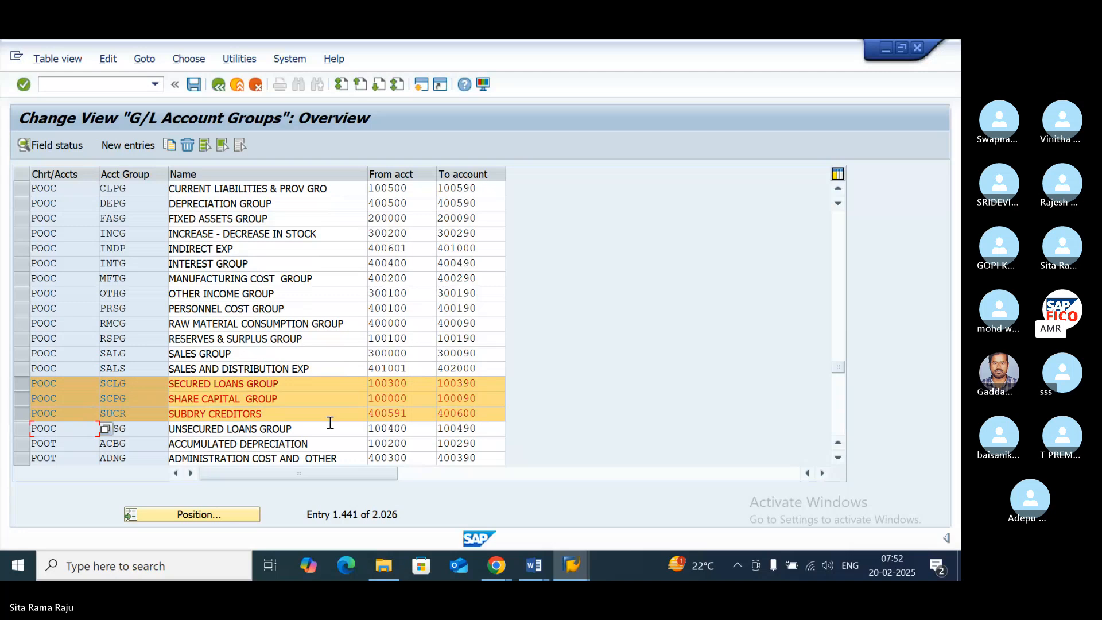
left_click(25, 339)
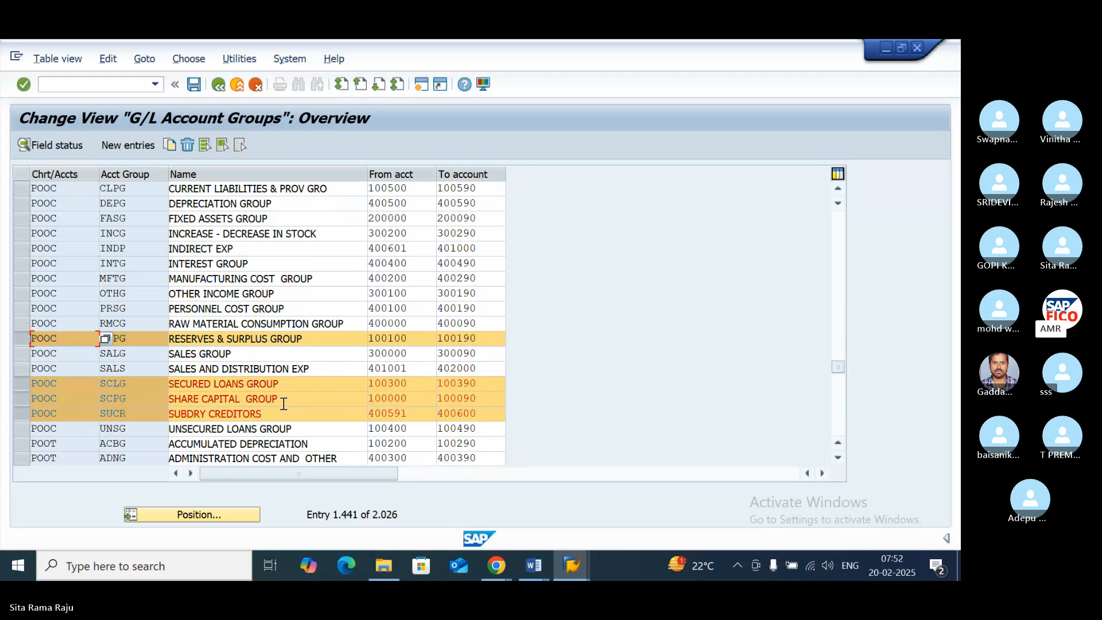
left_click(22, 428)
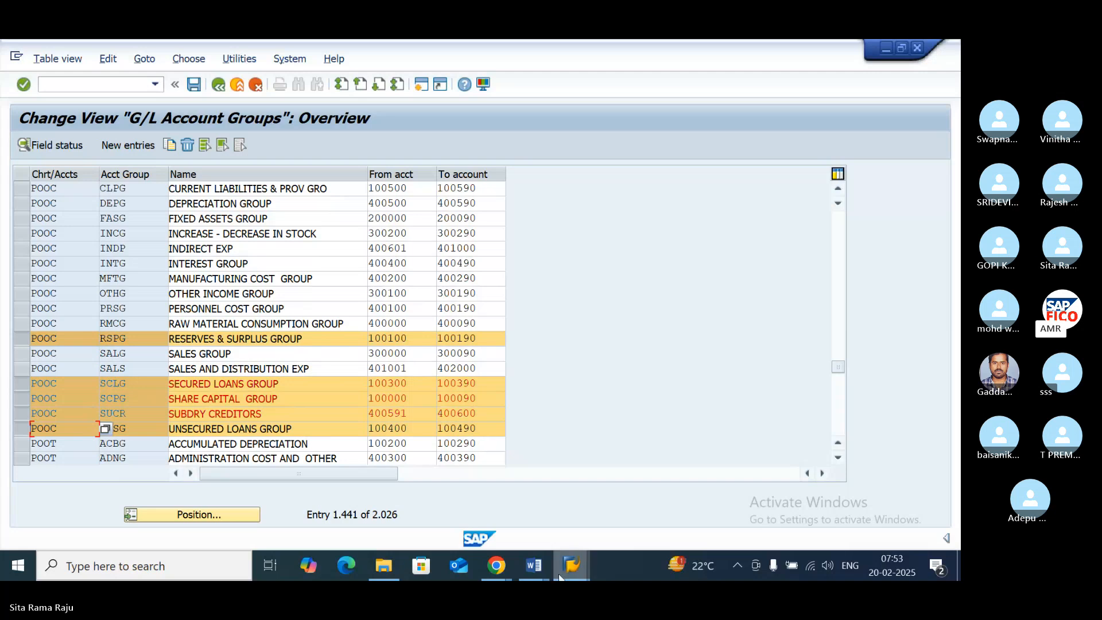
- Return to the financial statement version and assign accounts to LONG TERM LIABILITIES, entering 100100 as the first account
mouse_move(559, 576)
left_click(550, 490)
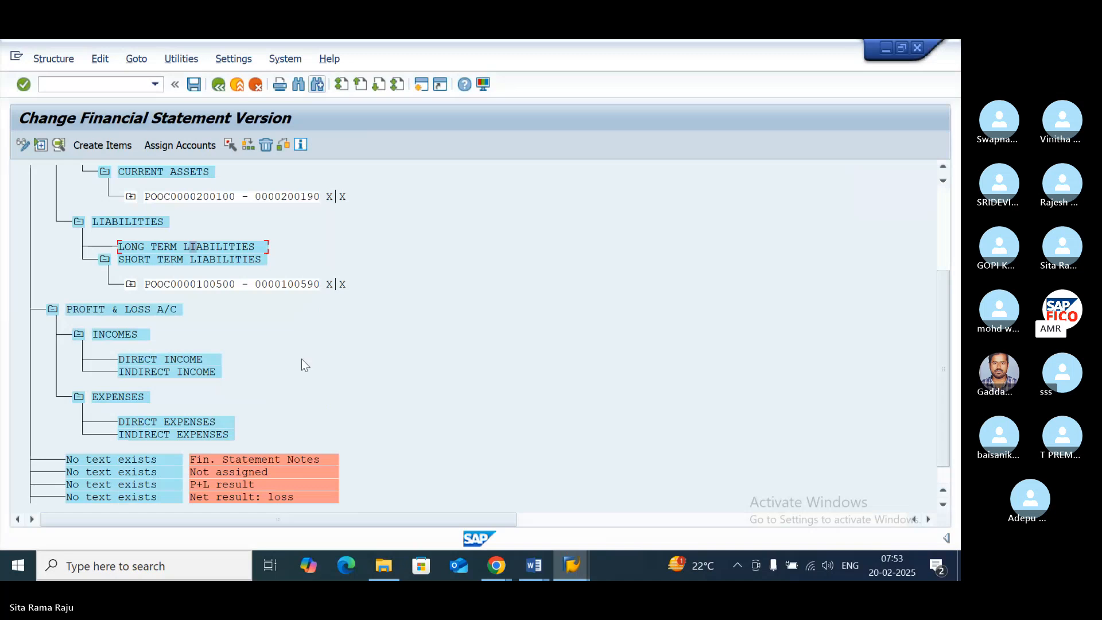
left_click(188, 144)
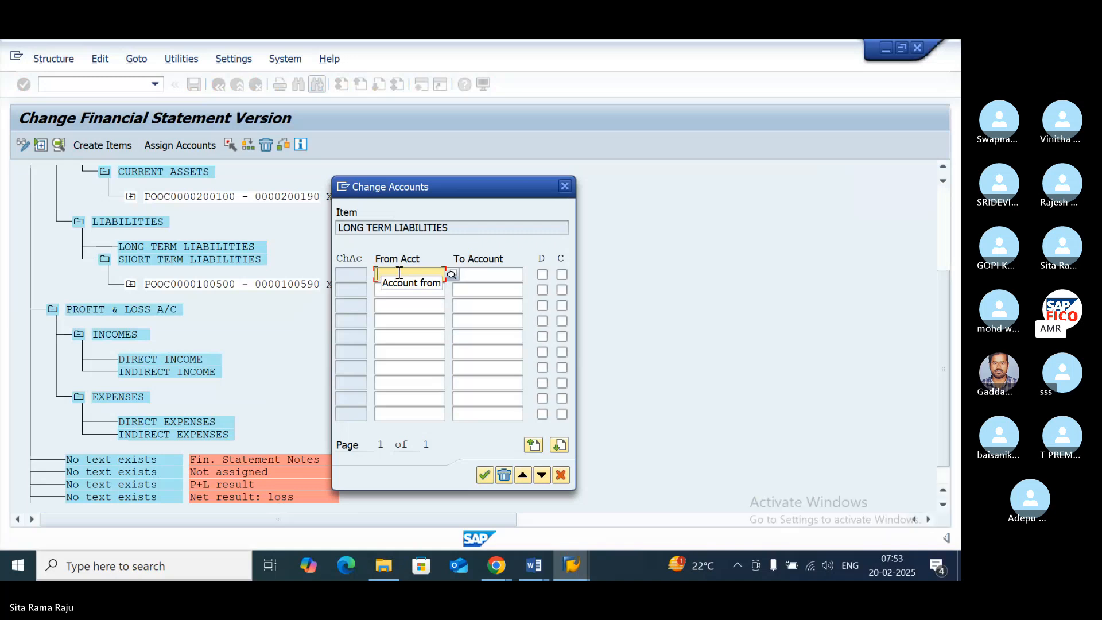
type("100")
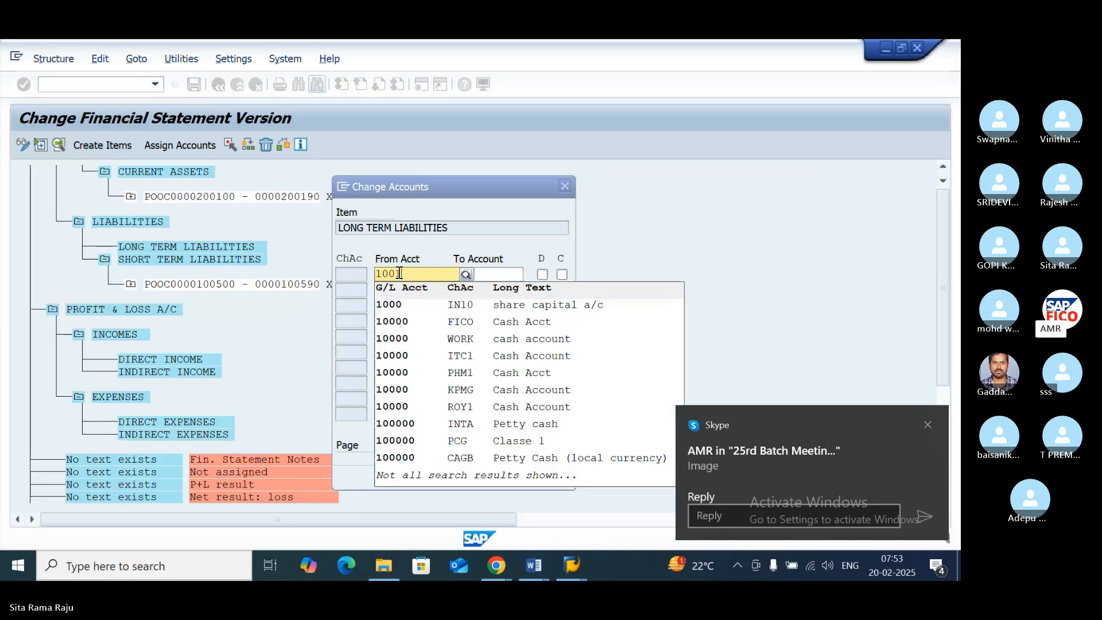
type("100")
key("Tab")
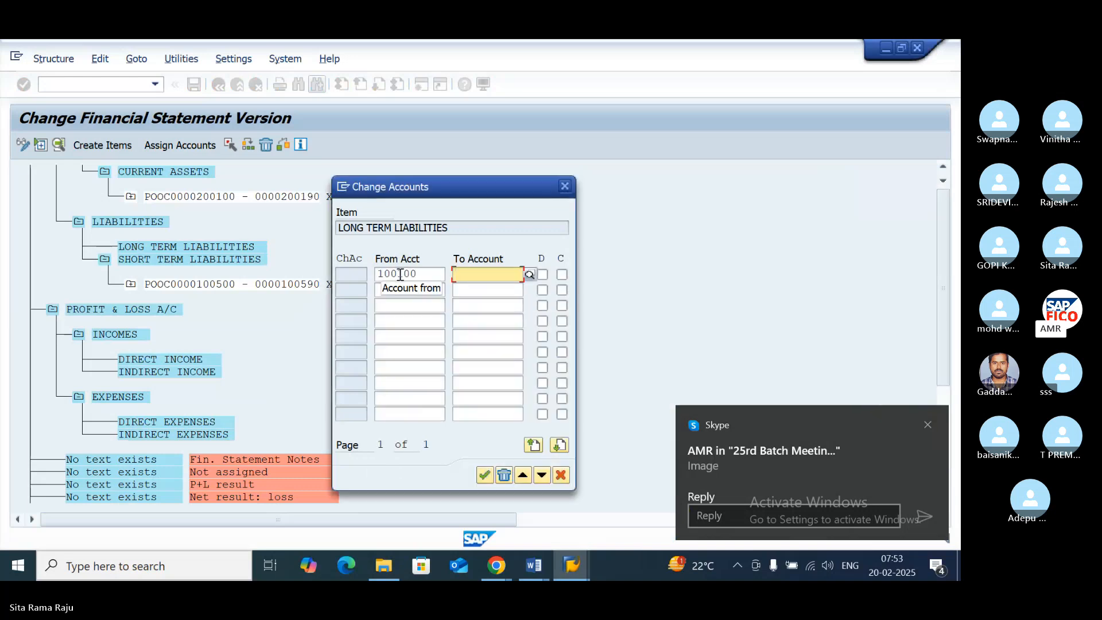
type("100")
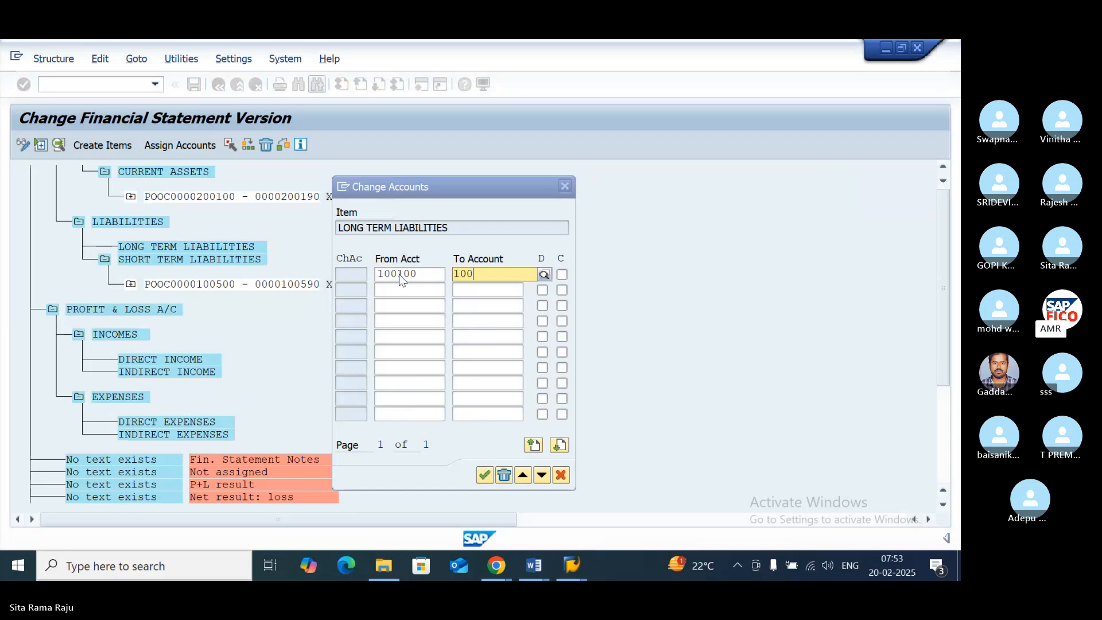
type("190")
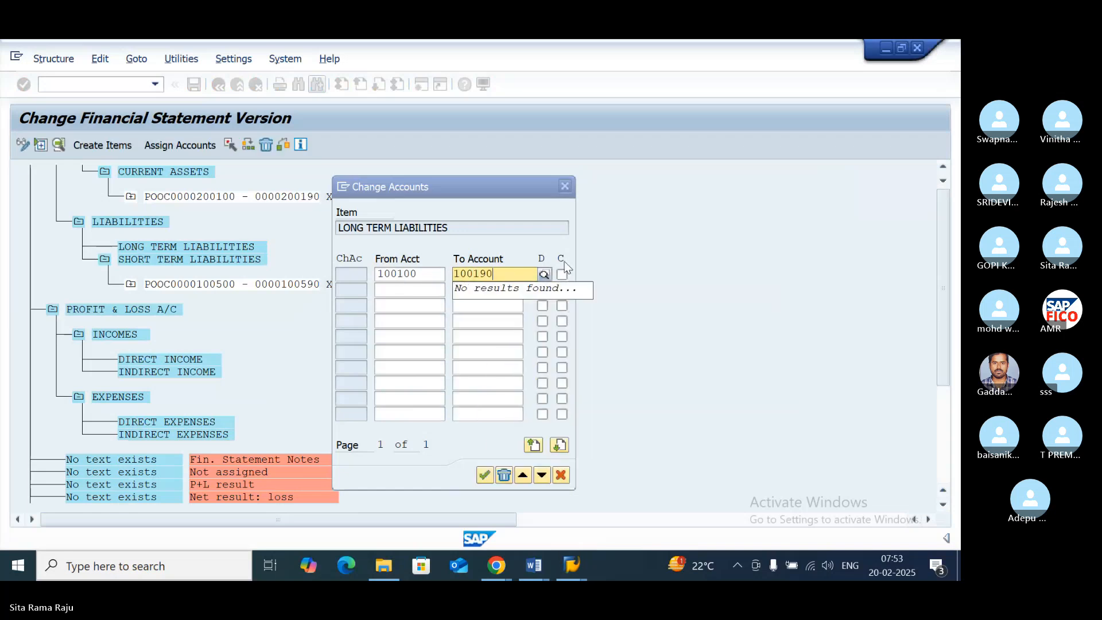
key("Tab")
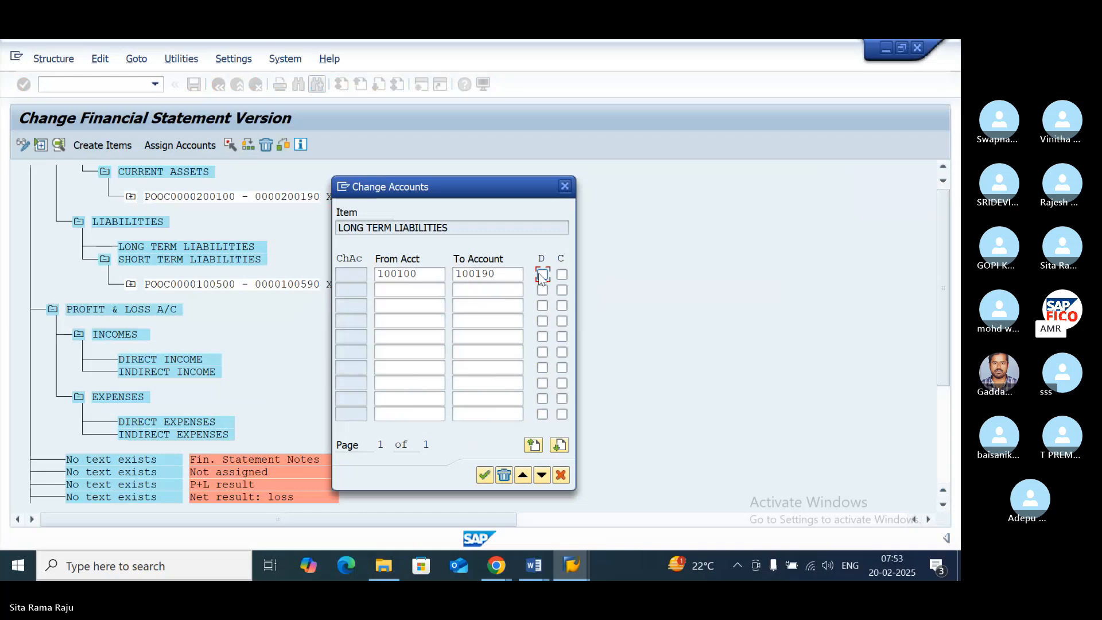
left_click(502, 276)
key("BackSpace")
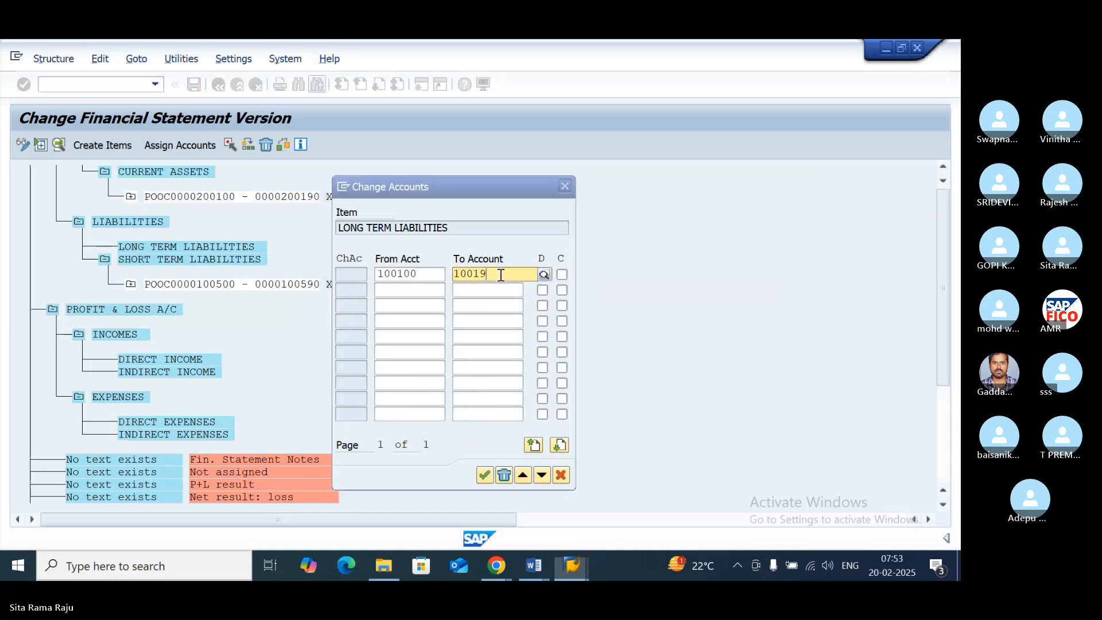
key("BackSpace")
key("BackSpace")
key("BackSpace")
key("BackSpace")
key("BackSpace")
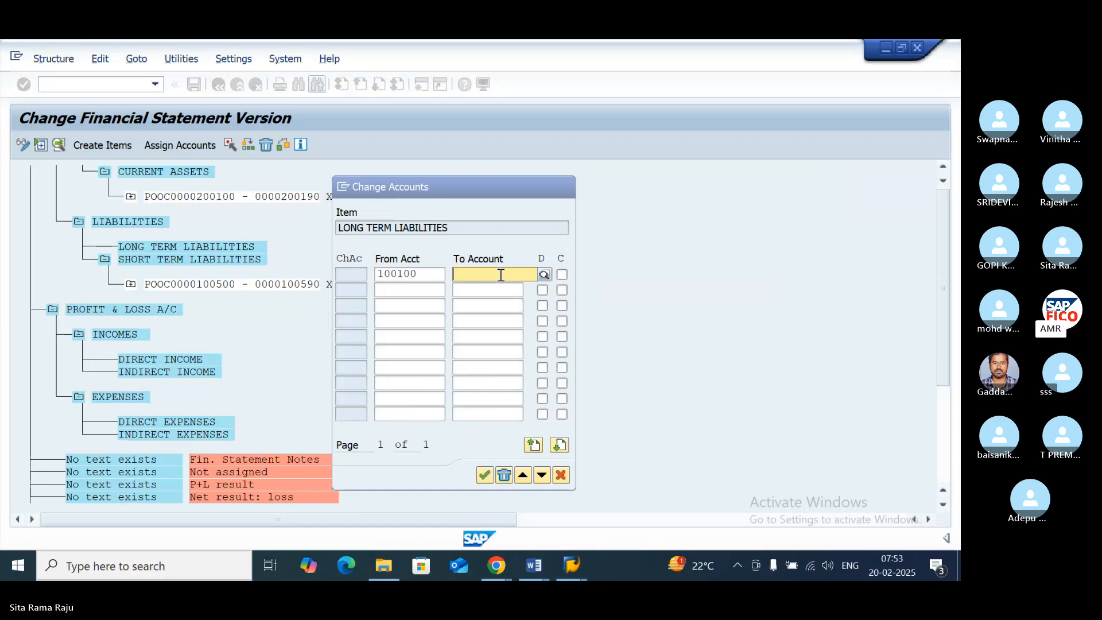
key("F4")
type("10")
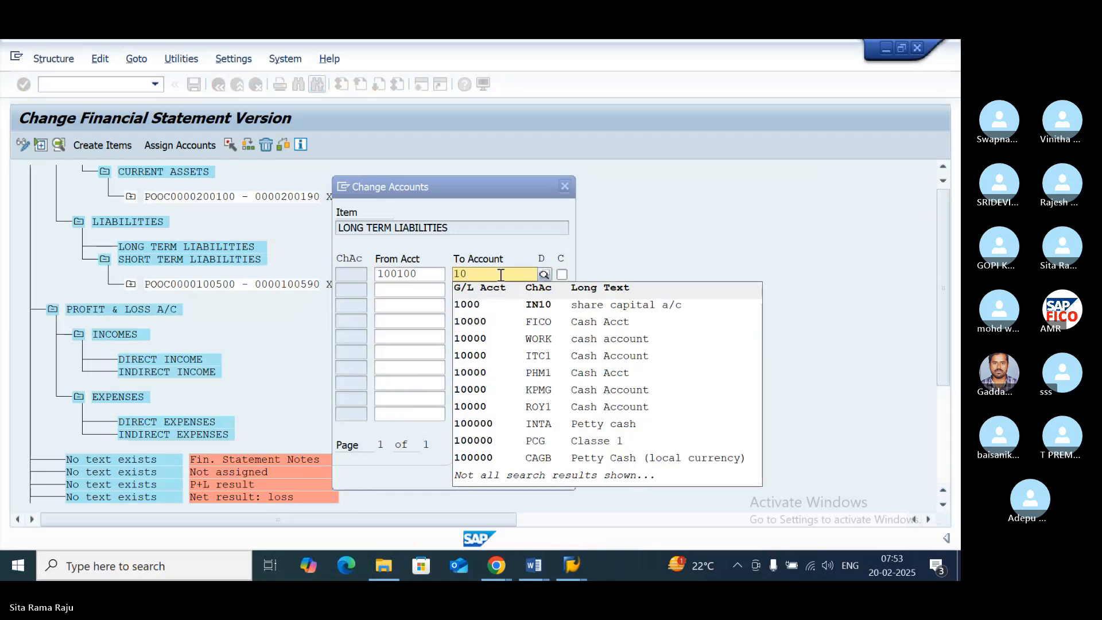
type("99")
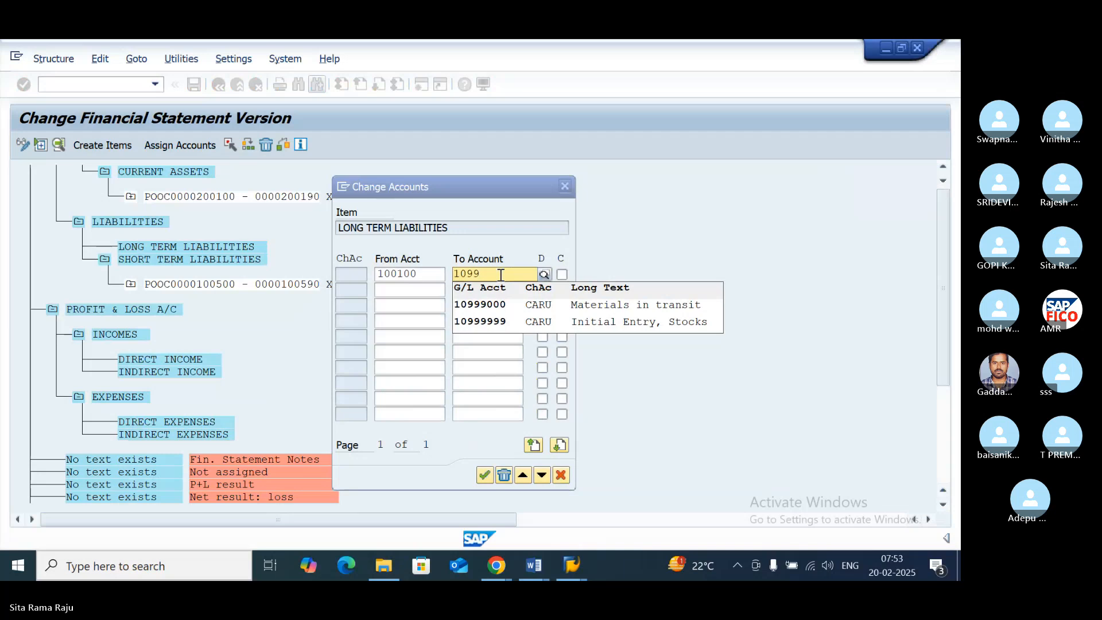
key("BackSpace")
key("BackSpace")
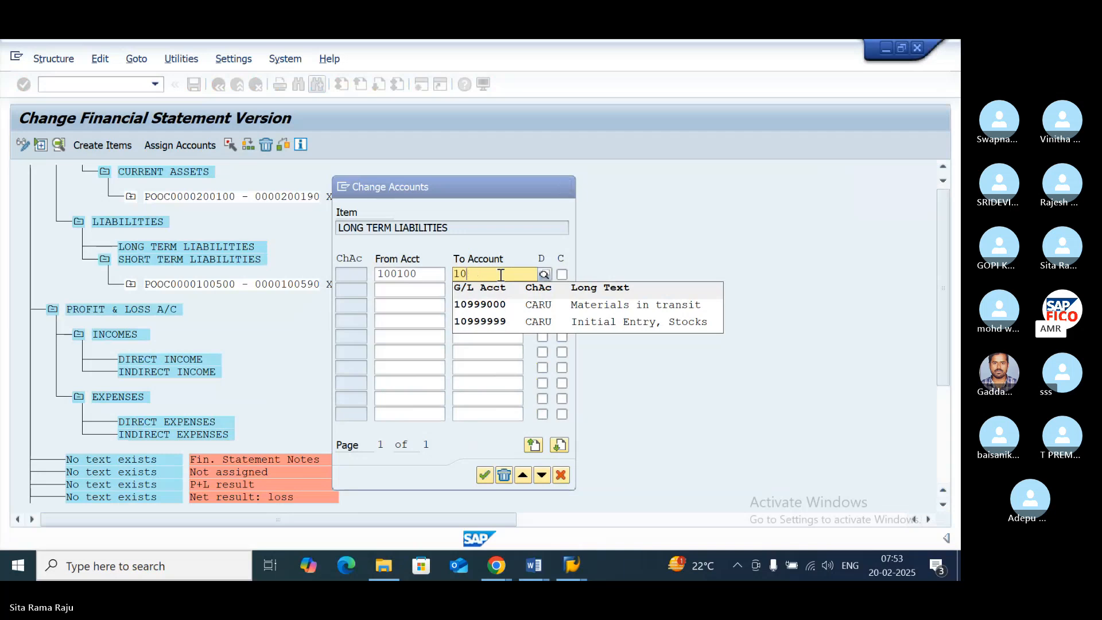
key("BackSpace")
key("BackSpace")
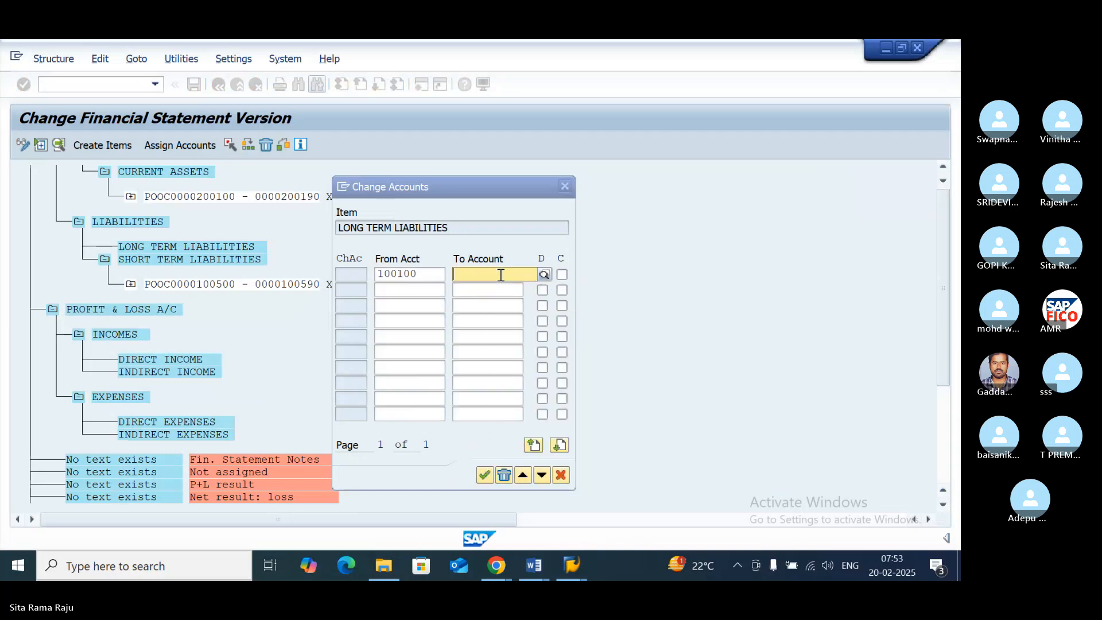
- Check the liability groups' account ranges in the image shared in the Skype chat, and return to the LONG TERM LIABILITIES assignment in SAP
left_click(496, 565)
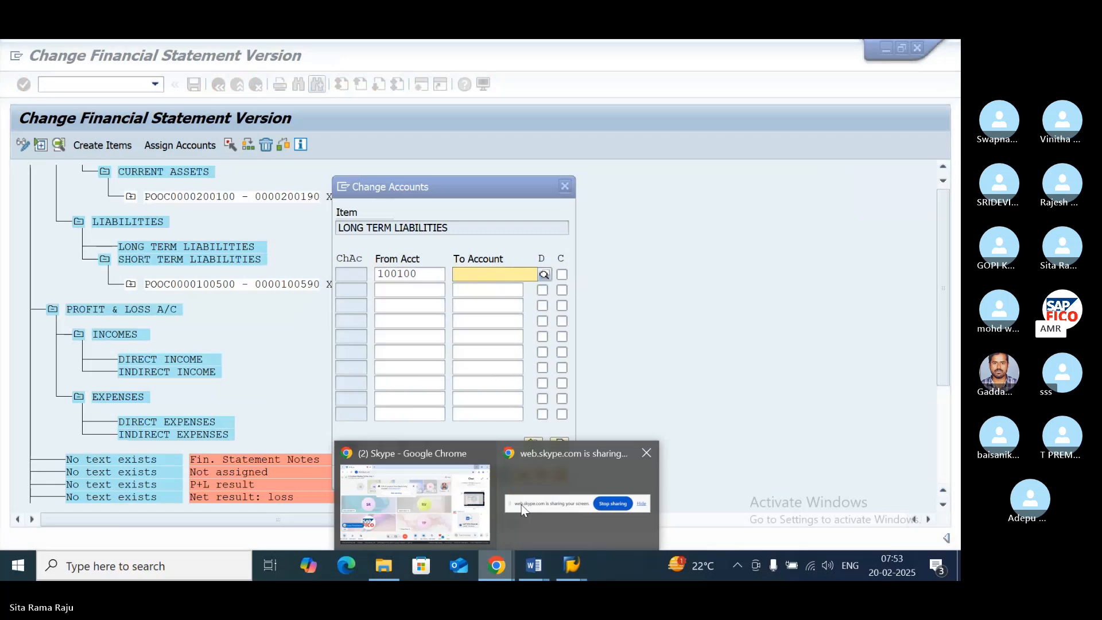
left_click(432, 459)
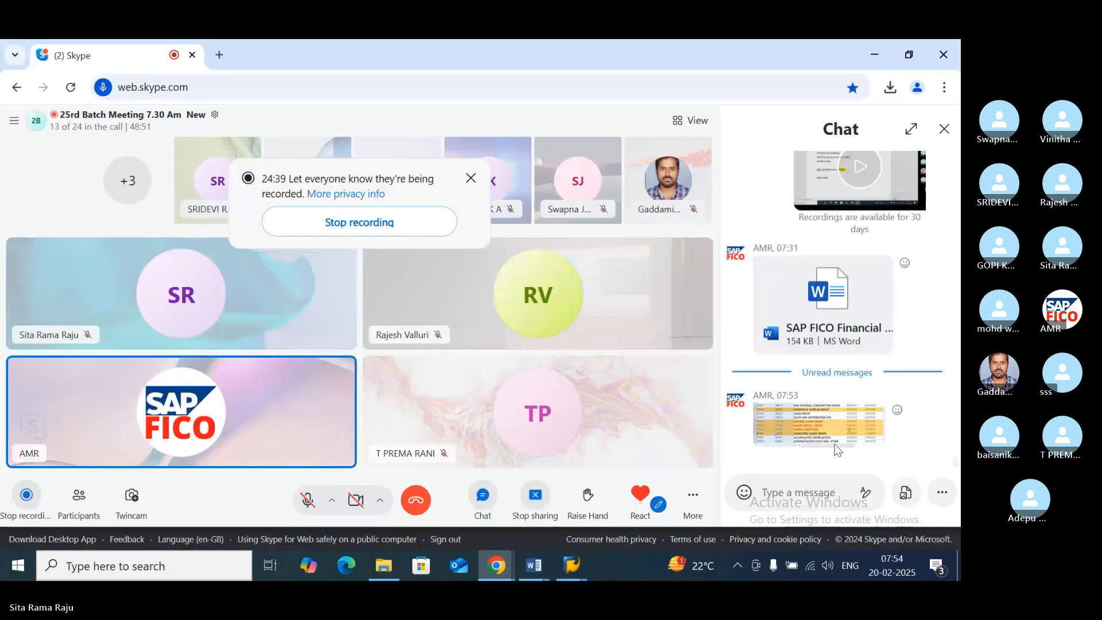
left_click(836, 448)
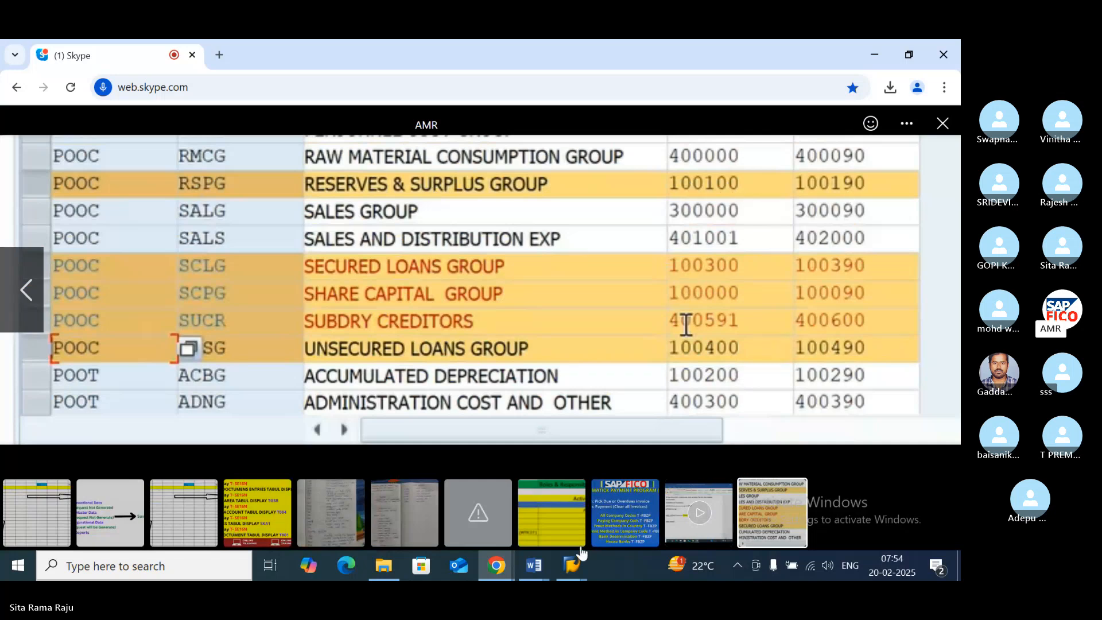
mouse_move(577, 568)
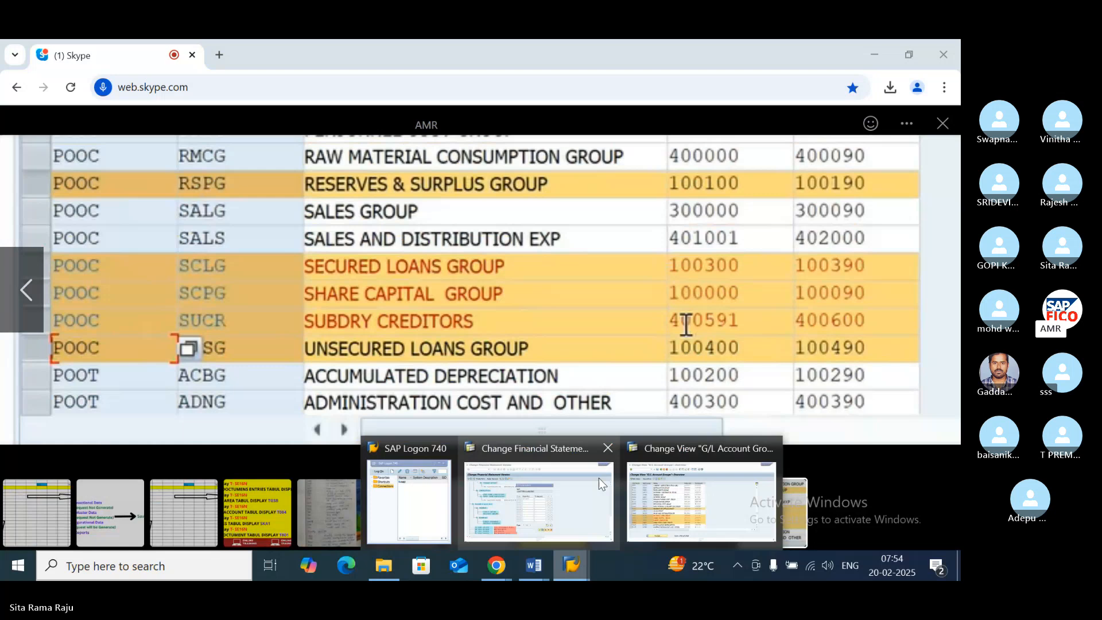
left_click(559, 446)
- Set 100190 as the last account of the first LONG TERM LIABILITIES range and assign it for both debit and credit balances
left_click(476, 275)
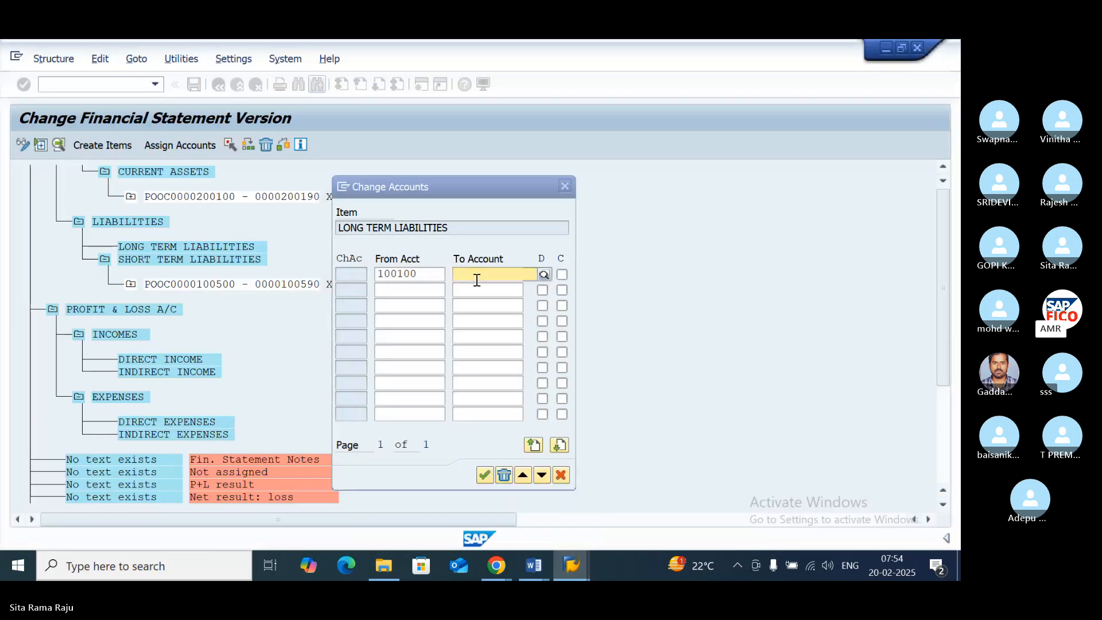
type("100190")
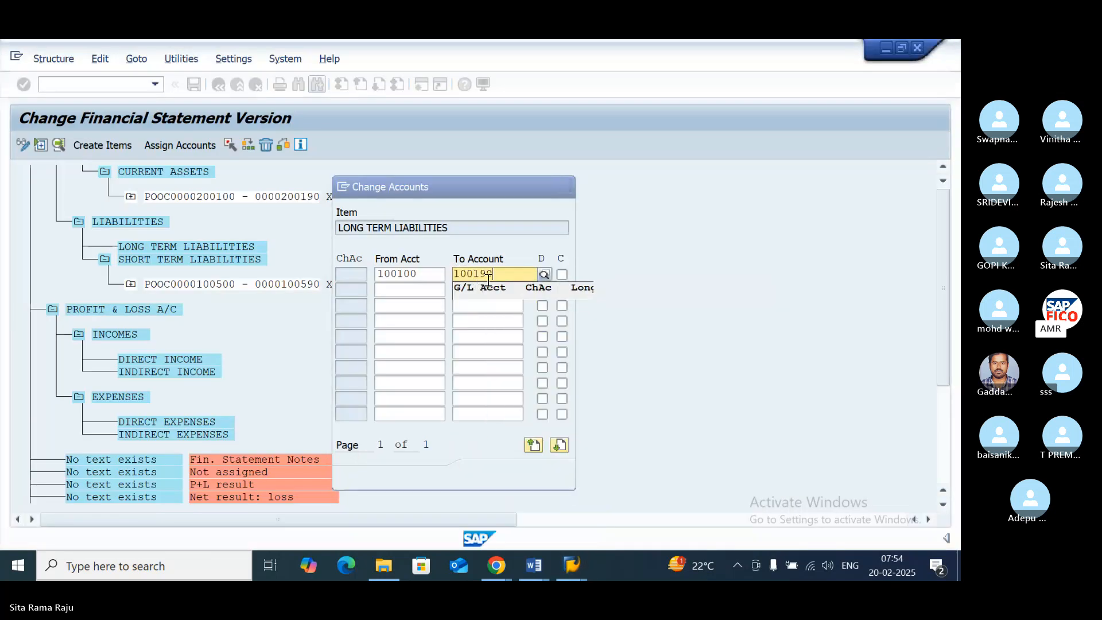
left_click(538, 271)
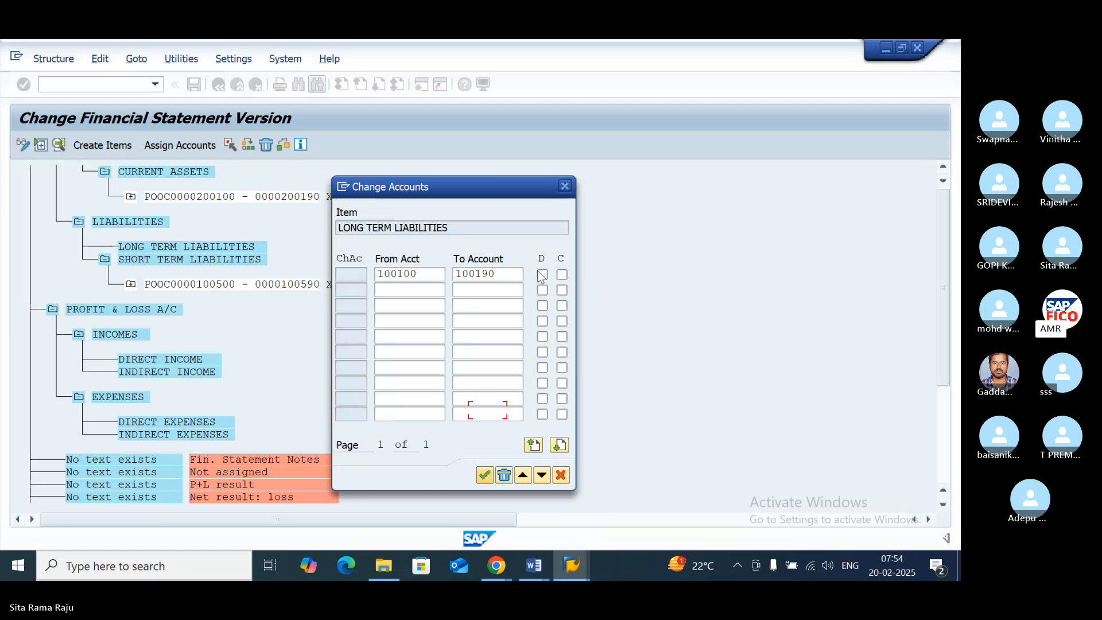
left_click(538, 272)
left_click(561, 276)
- Add the account range 100300 to 100390 to LONG TERM LIABILITIES for both debit and credit balances
left_click(403, 291)
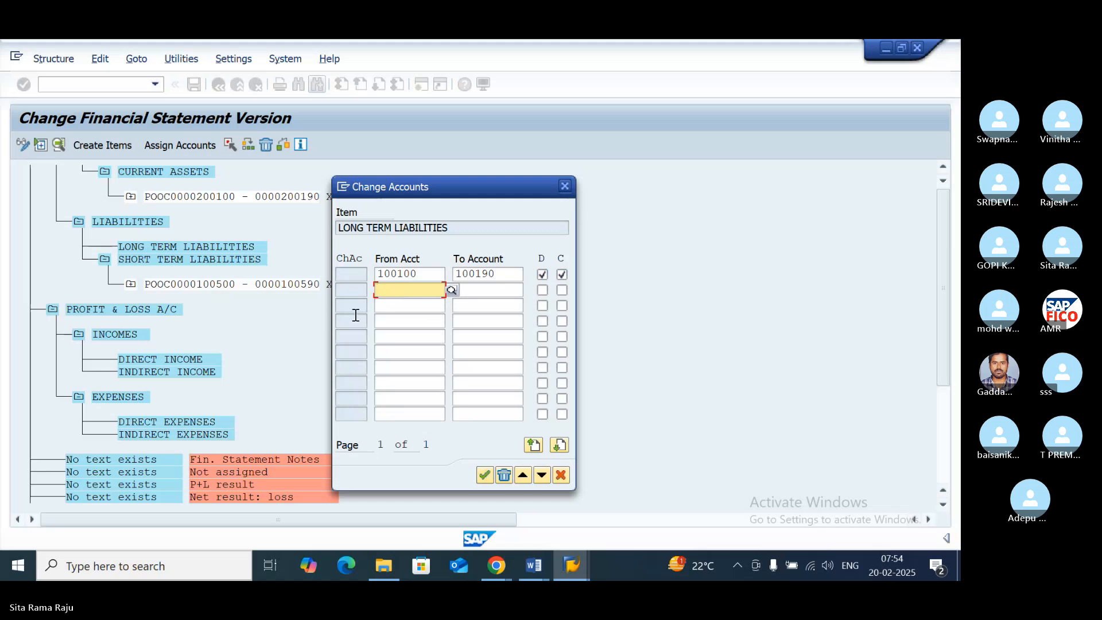
type("100300")
key("Return")
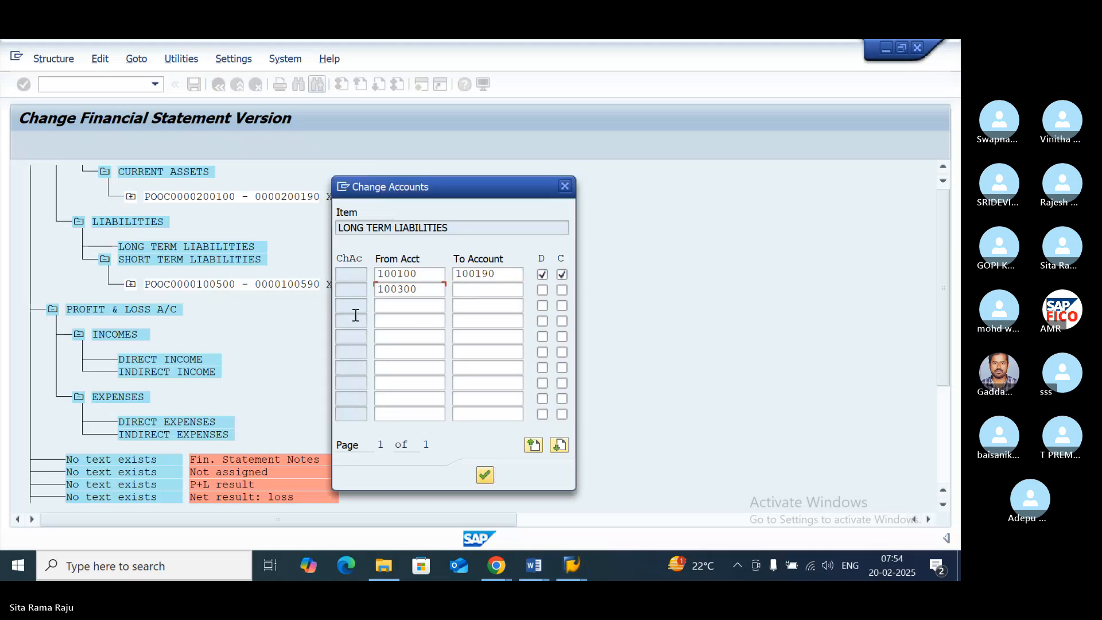
left_click(472, 288)
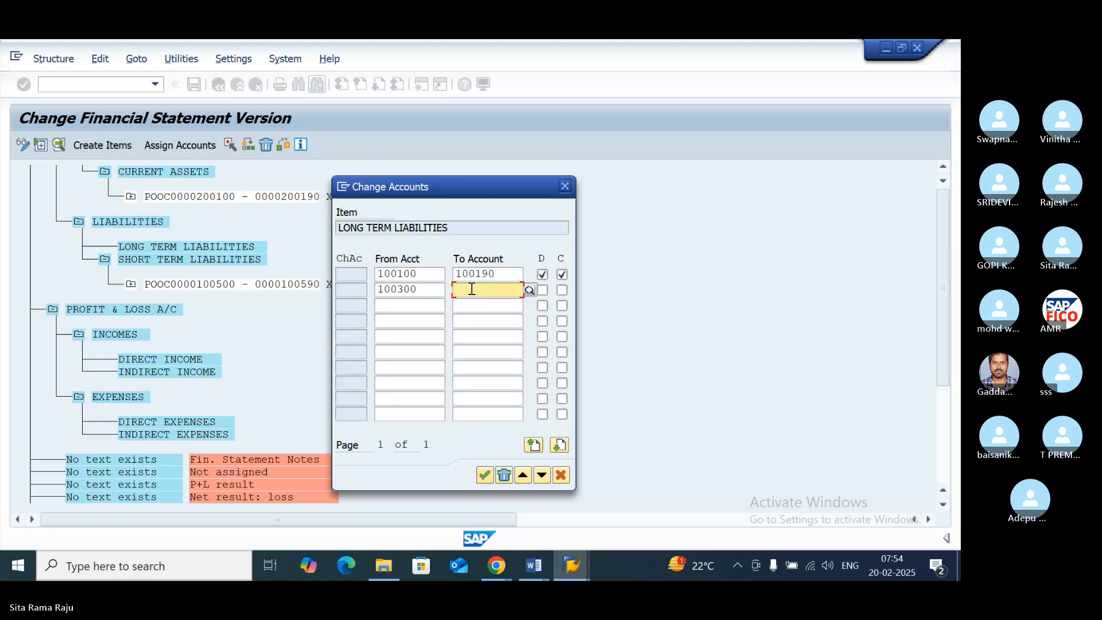
type("100390")
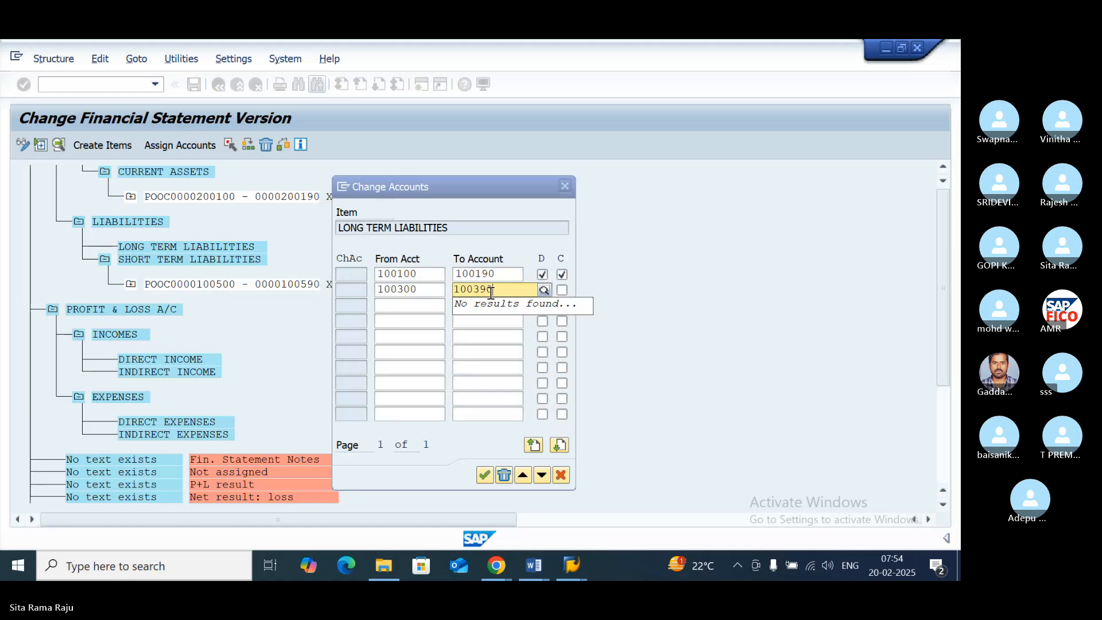
left_click(542, 289)
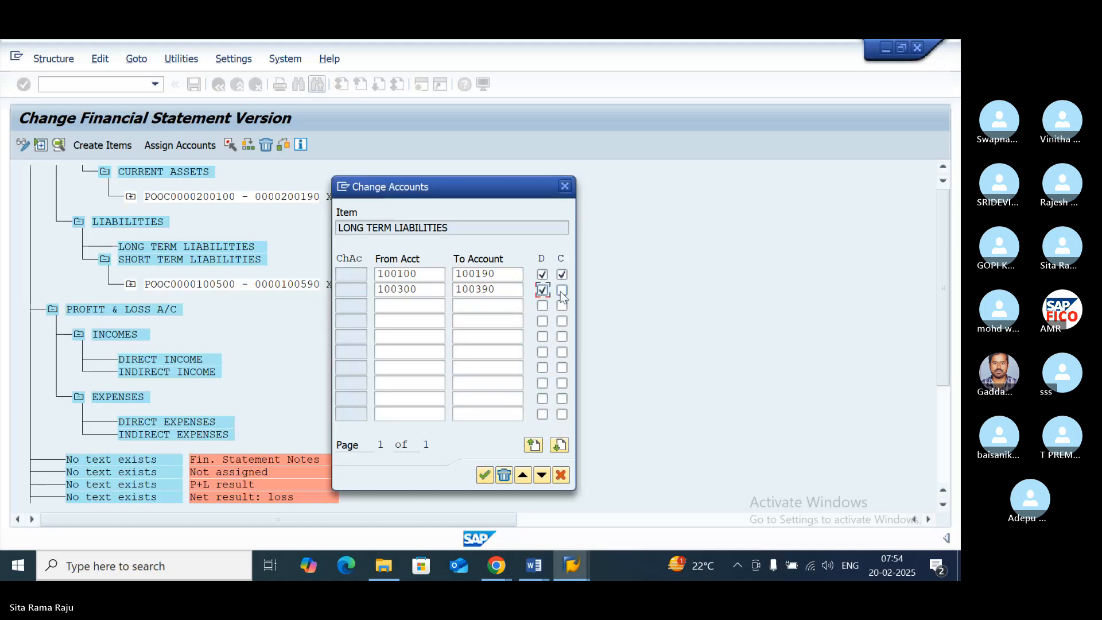
left_click(562, 291)
- Add the account range 100000 to 100090 to LONG TERM LIABILITIES for both debit and credit balances
left_click(409, 306)
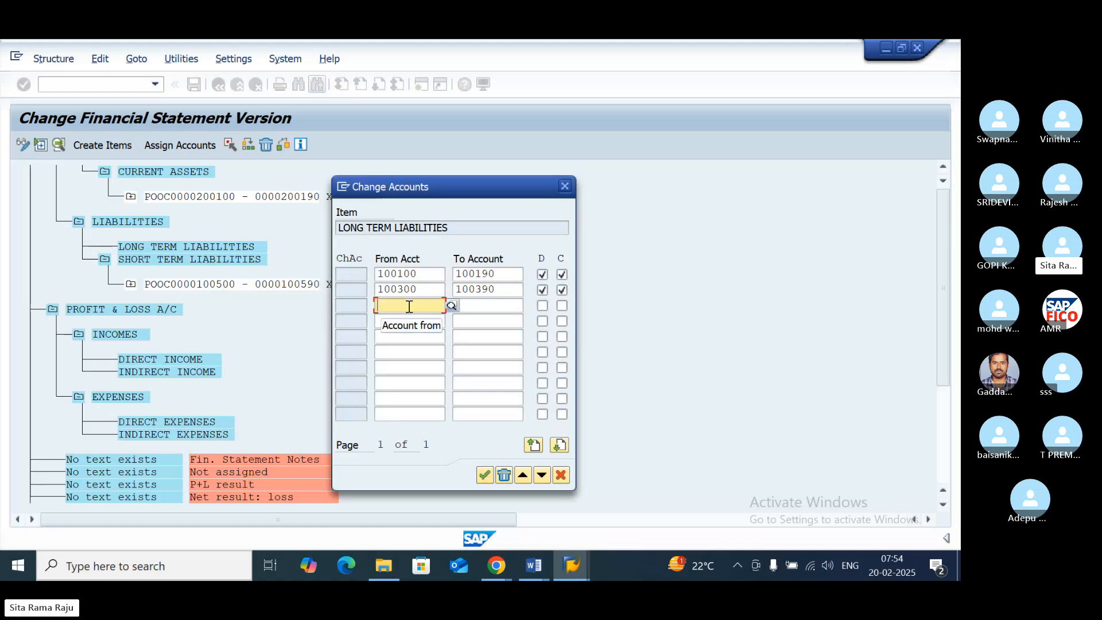
type("1")
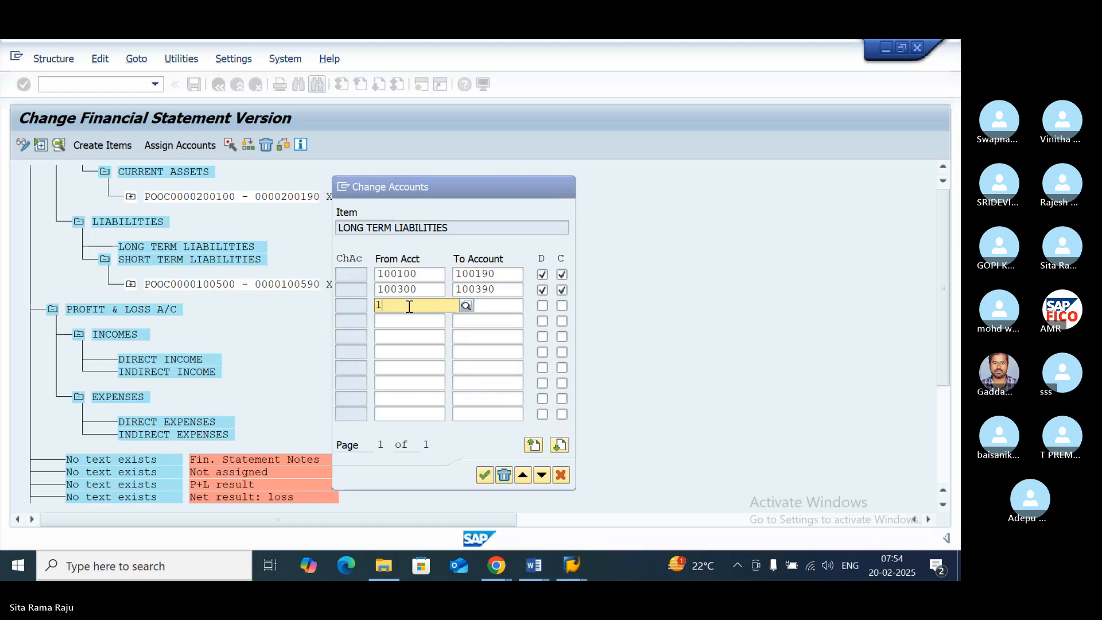
type("0000")
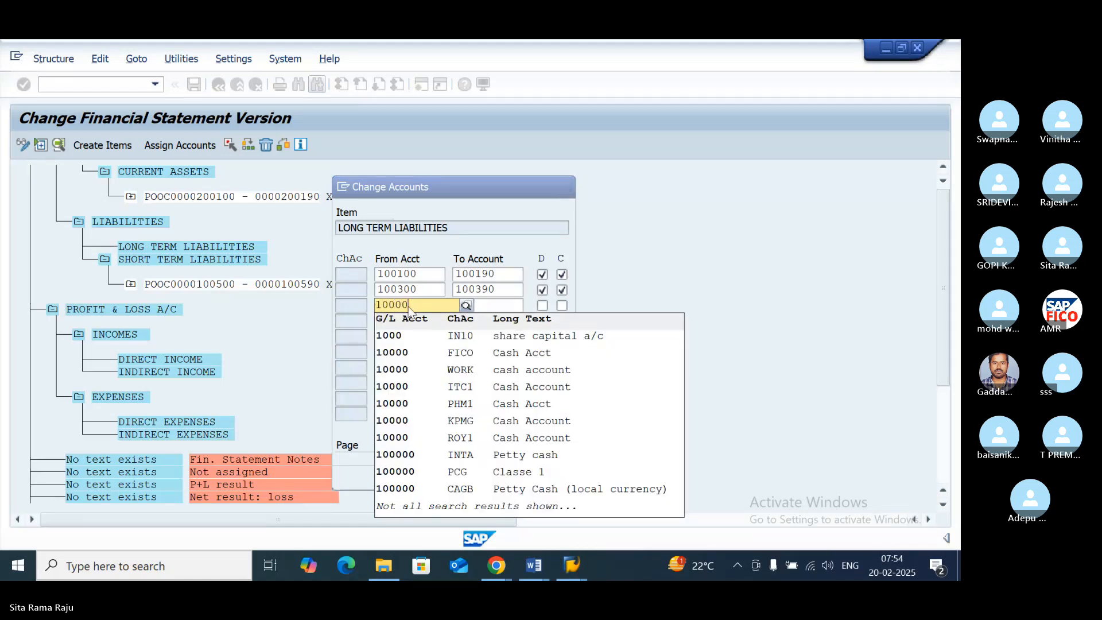
type("0")
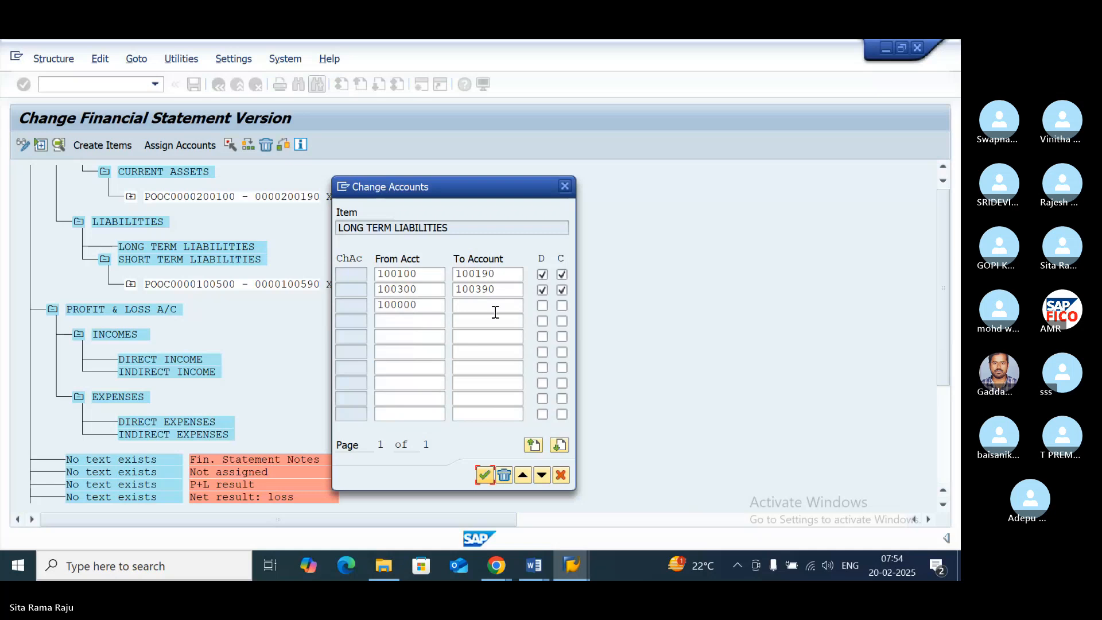
left_click(476, 302)
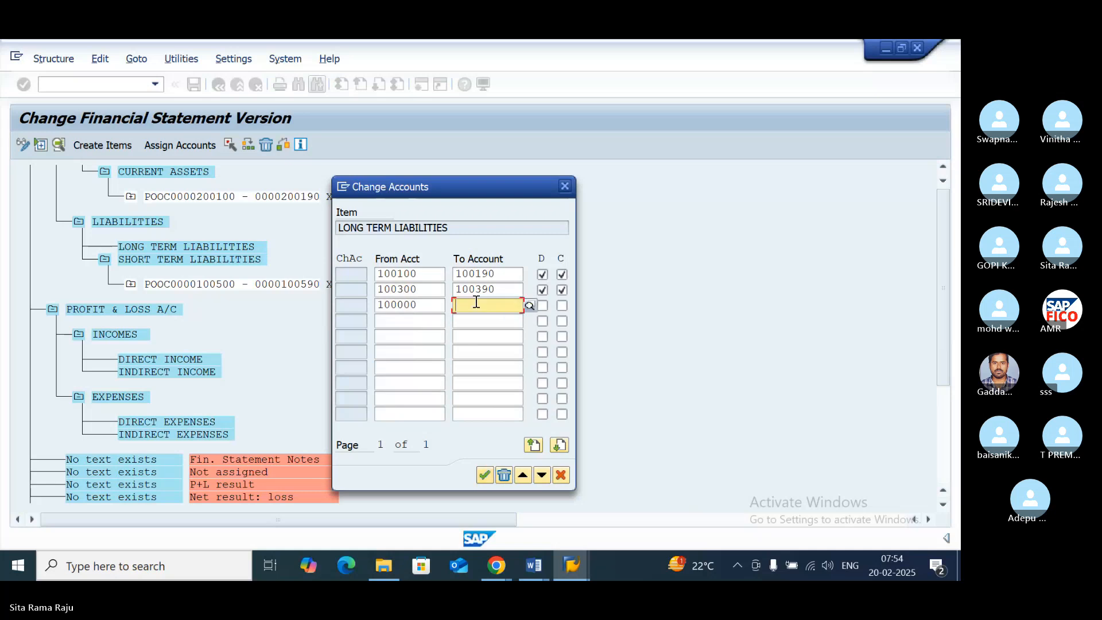
type("100190")
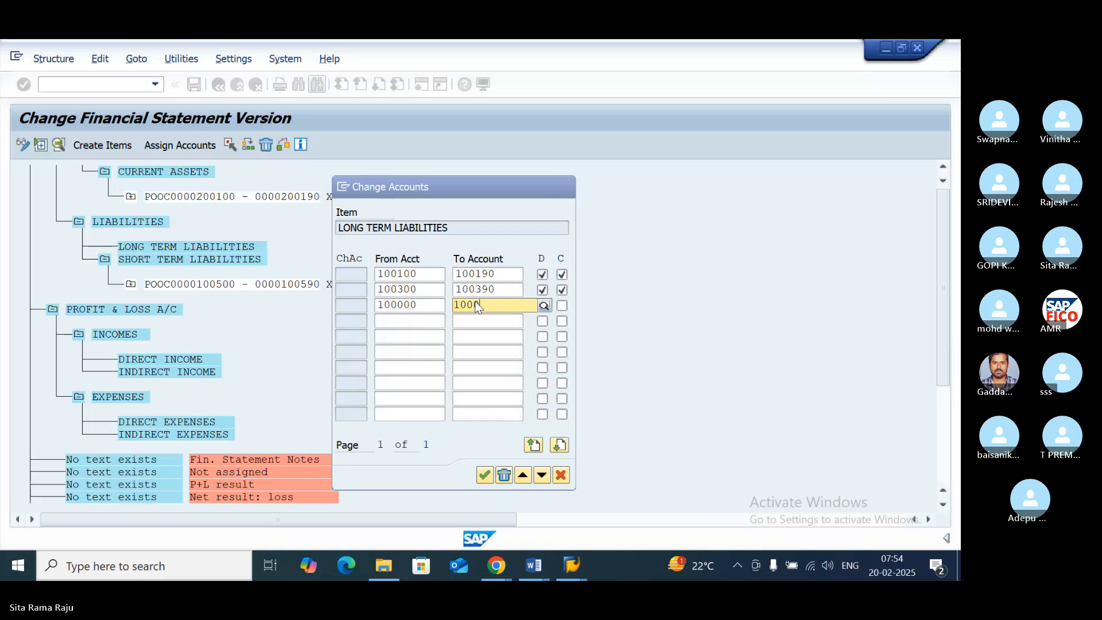
left_click(552, 308)
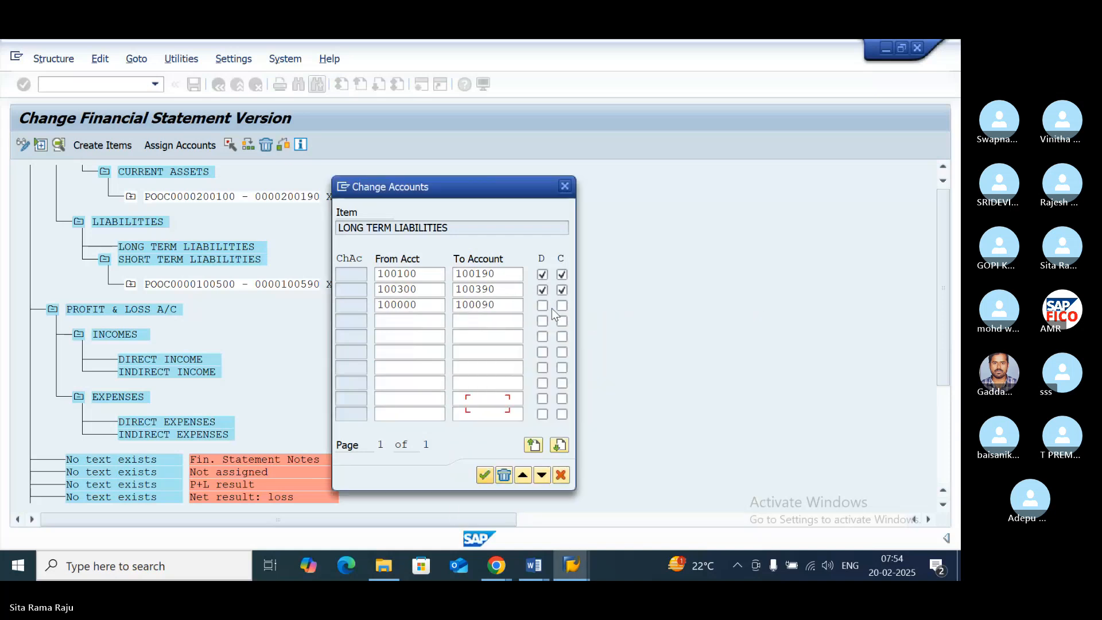
left_click(542, 305)
left_click(562, 306)
- Add the account range 400591 to 400600 to LONG TERM LIABILITIES for both debit and credit balances
left_click(392, 321)
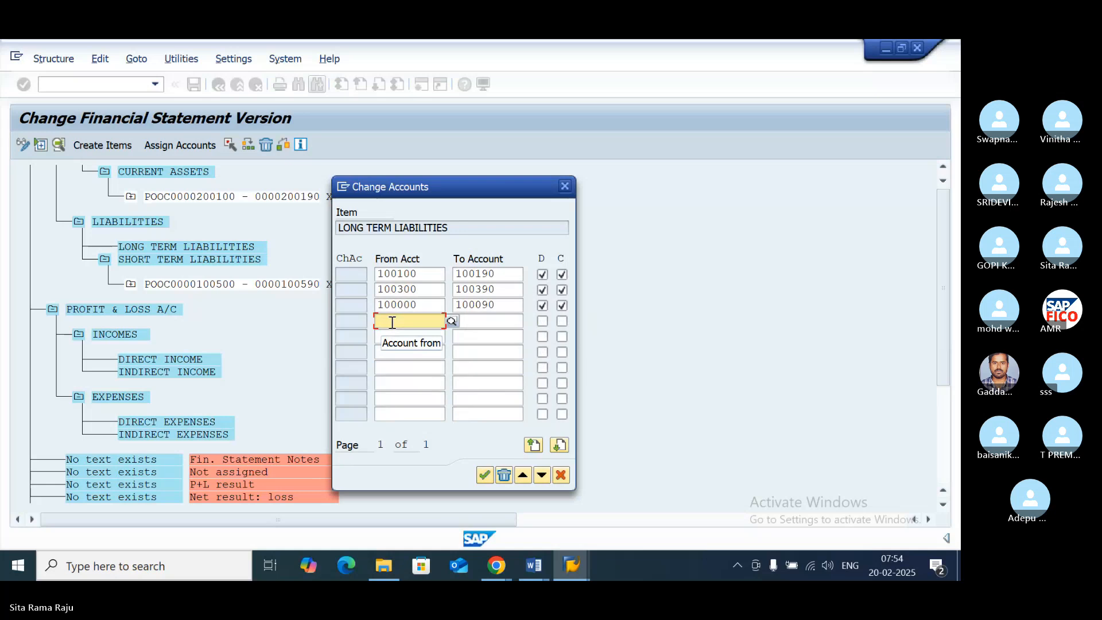
type("4")
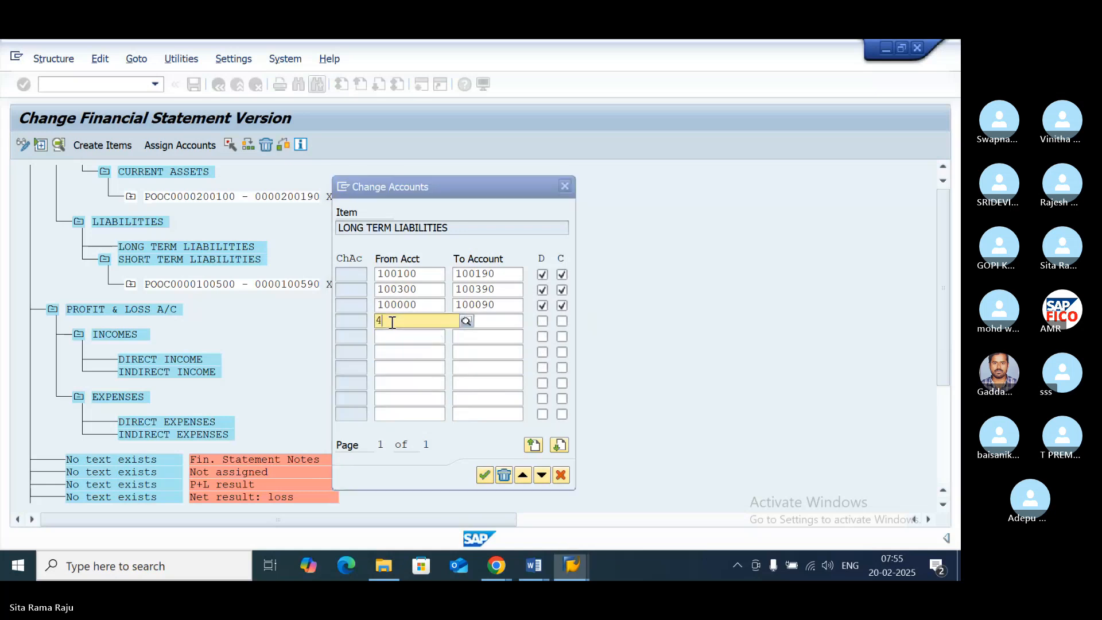
type("00591")
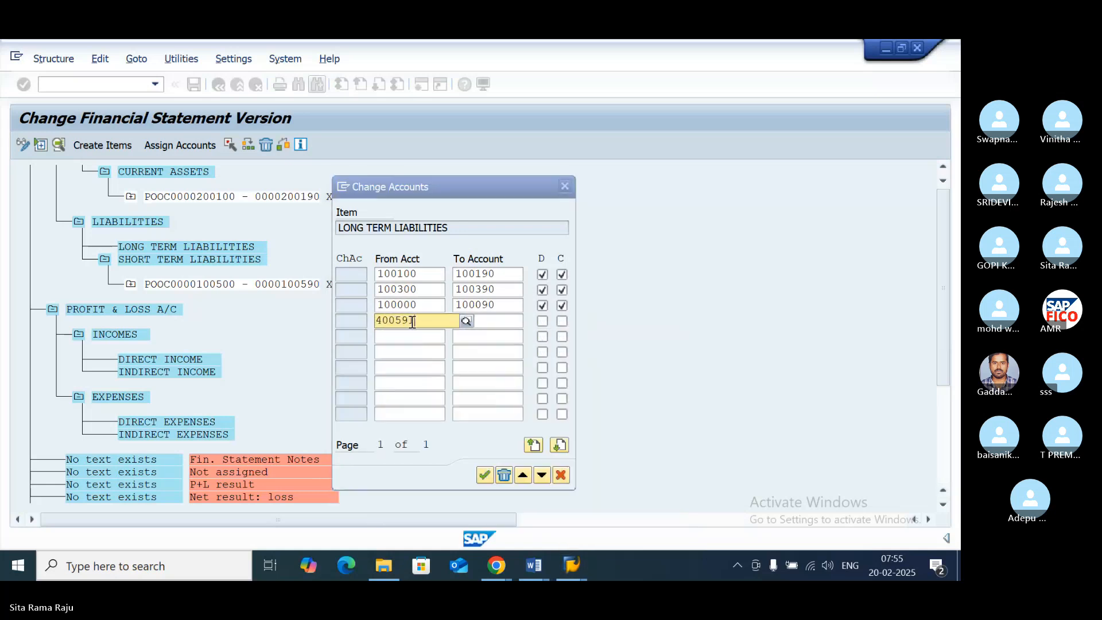
left_click(491, 322)
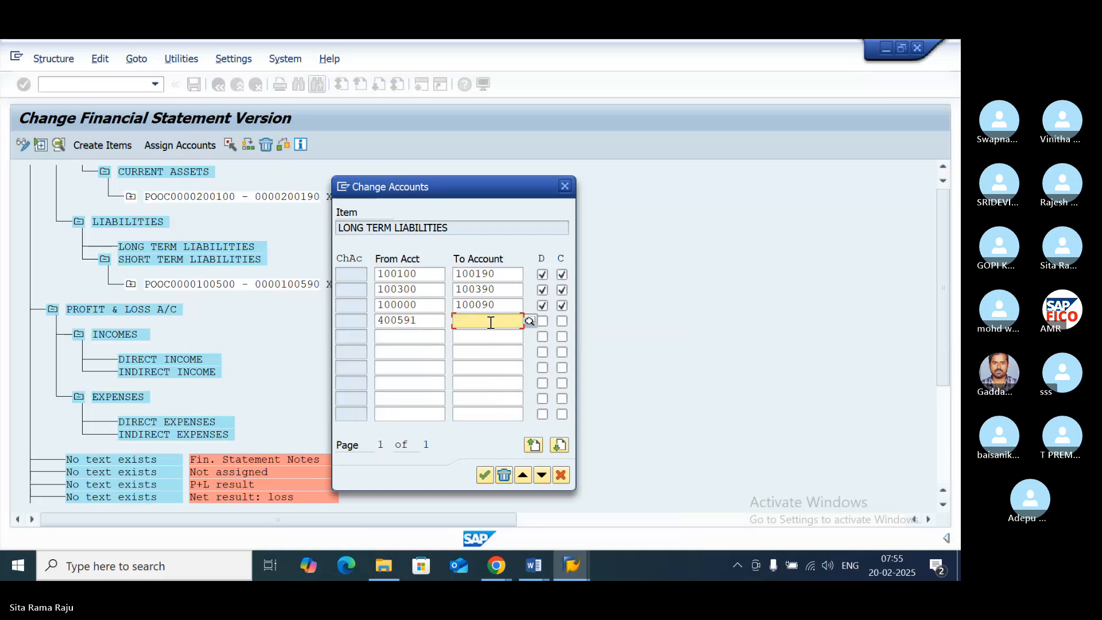
type("400600")
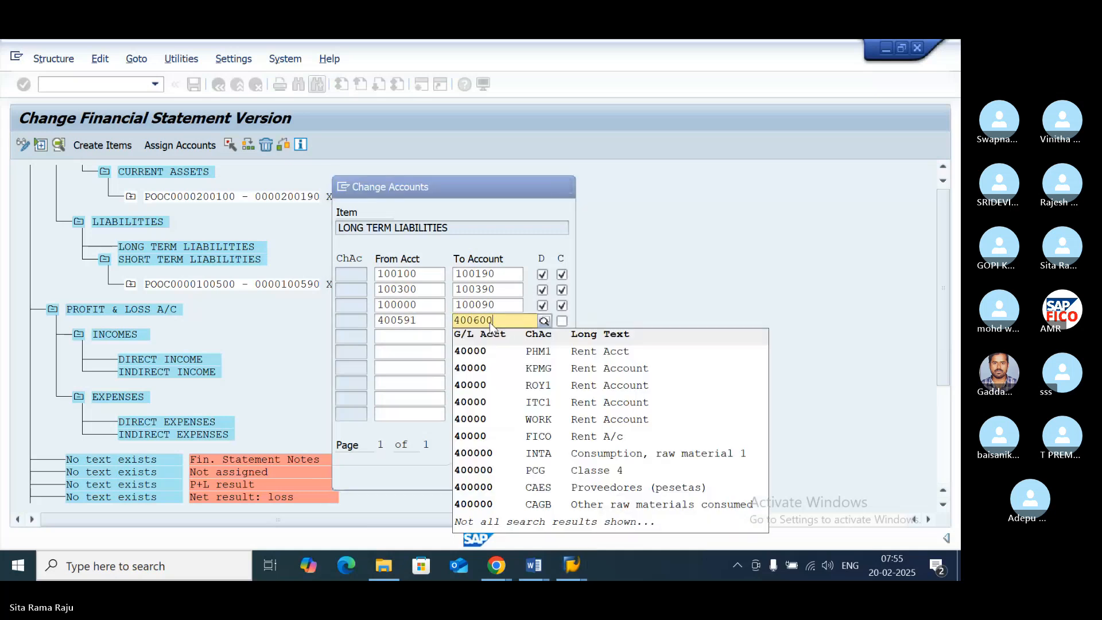
left_click(542, 321)
left_click(542, 321)
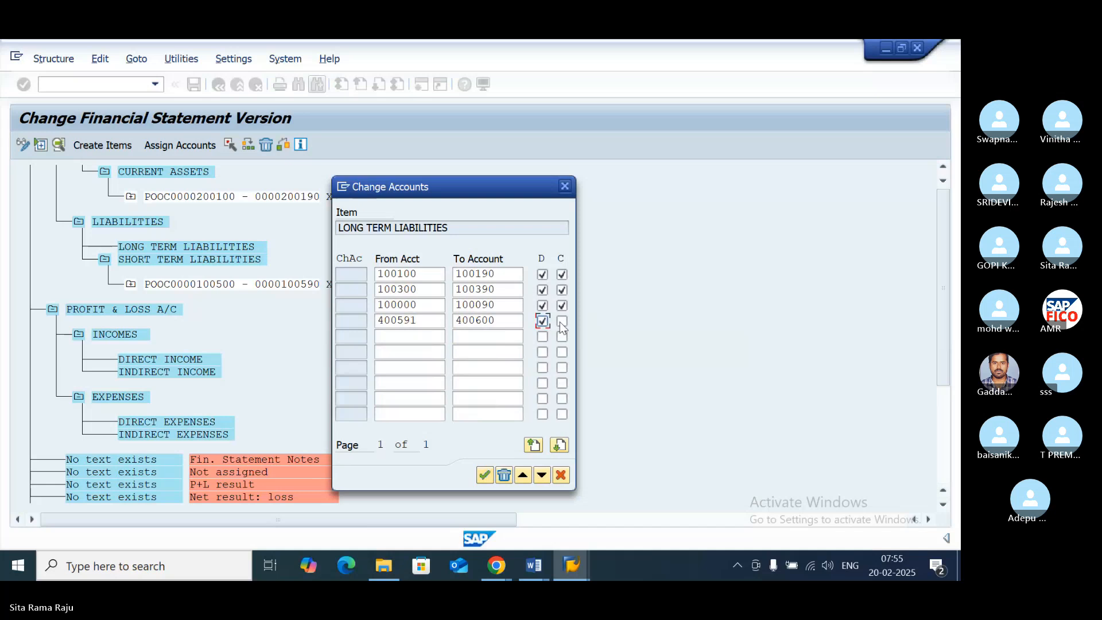
left_click(561, 321)
- Add the range 100400 to 100490 for both debit and credit balances and confirm the LONG TERM LIABILITIES account assignment
left_click(403, 336)
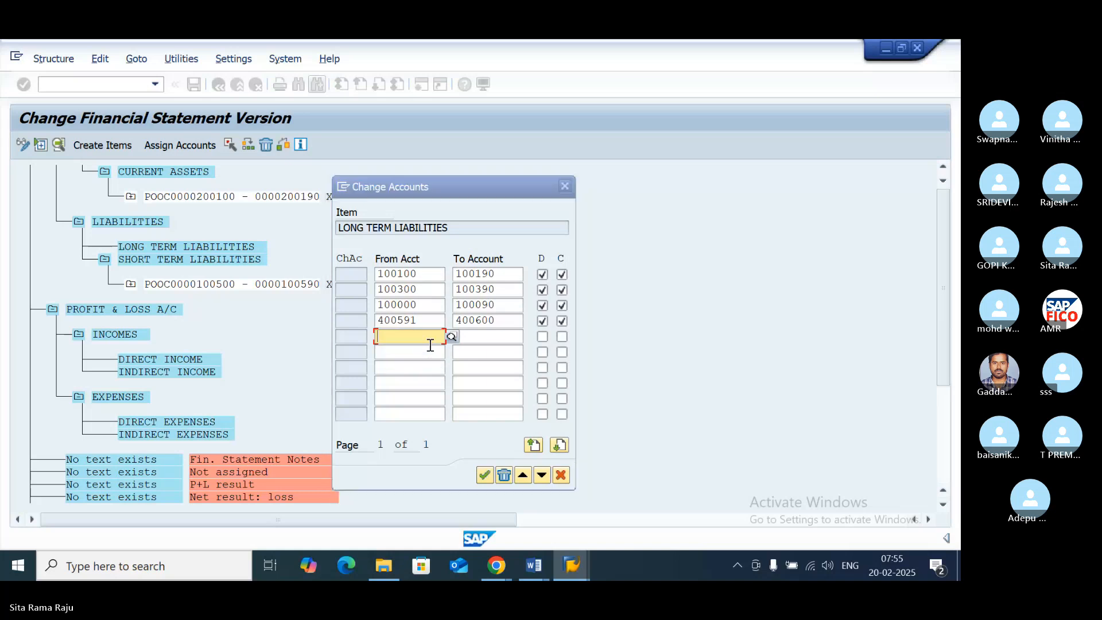
type("1004")
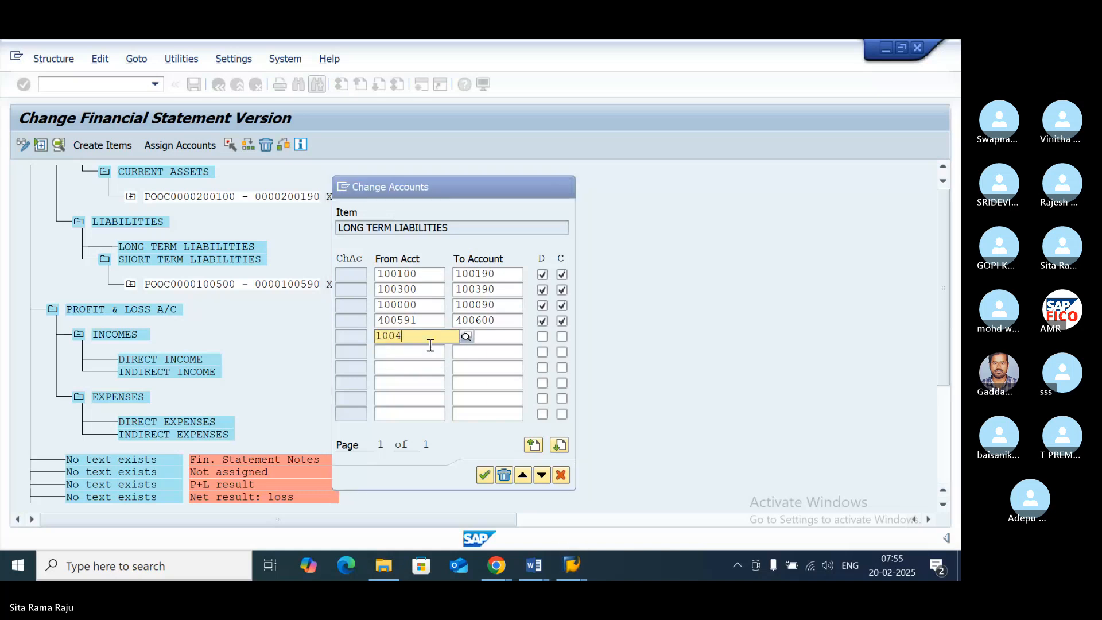
type("00")
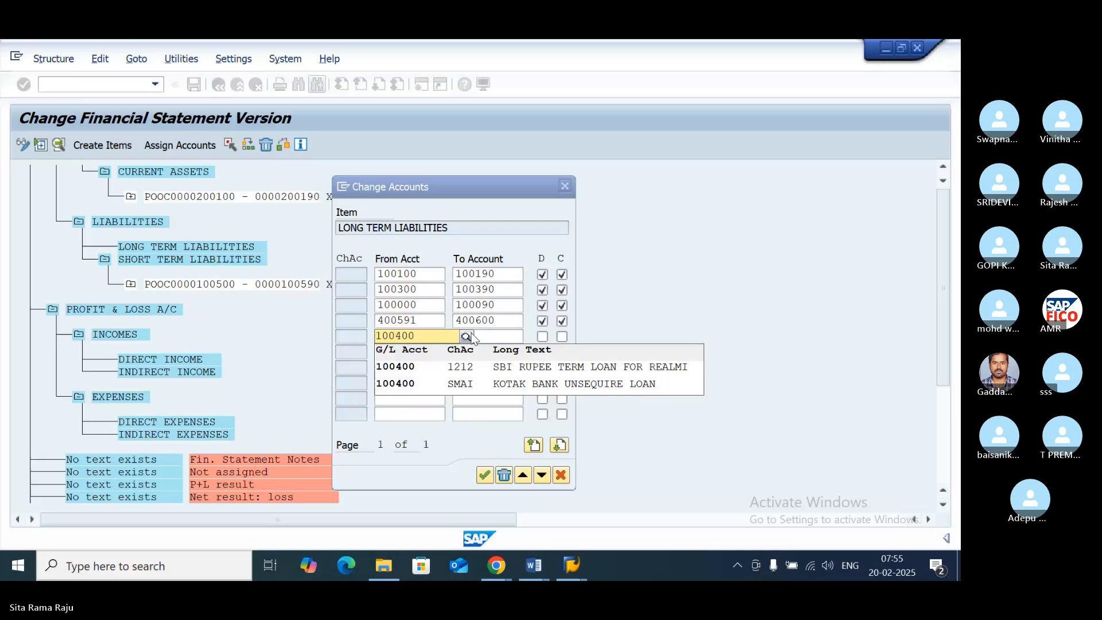
left_click(493, 337)
left_click(396, 336)
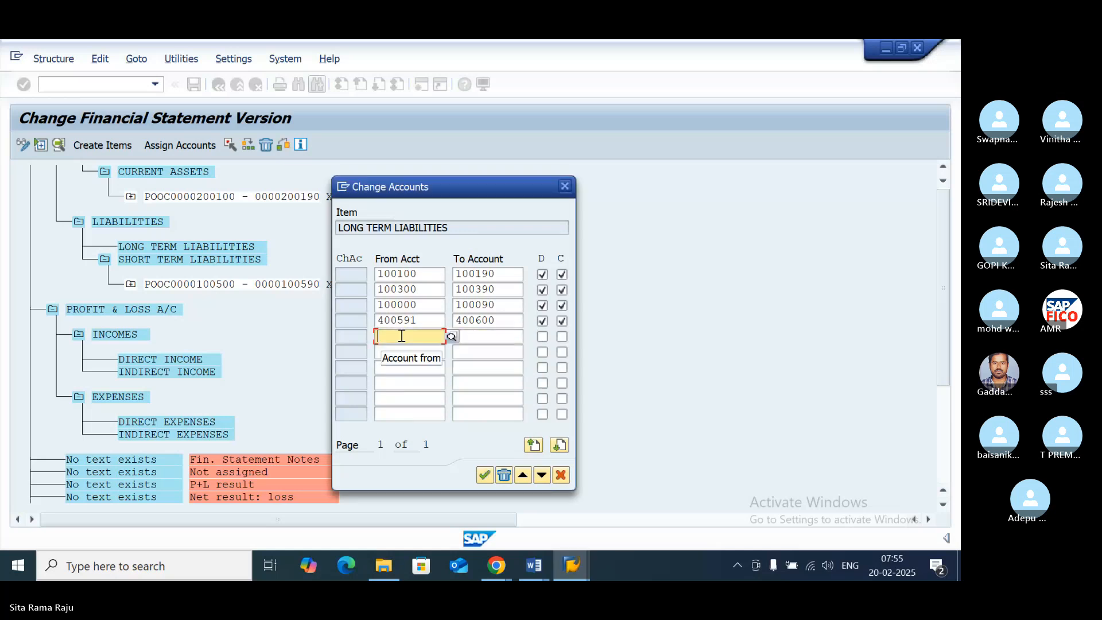
type("100")
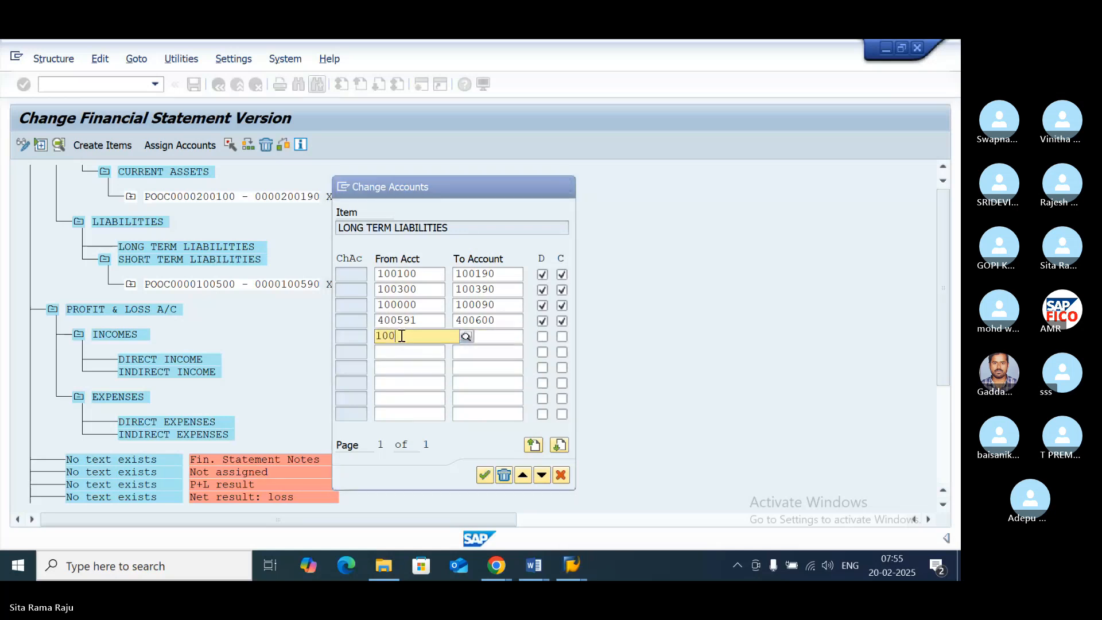
type("400")
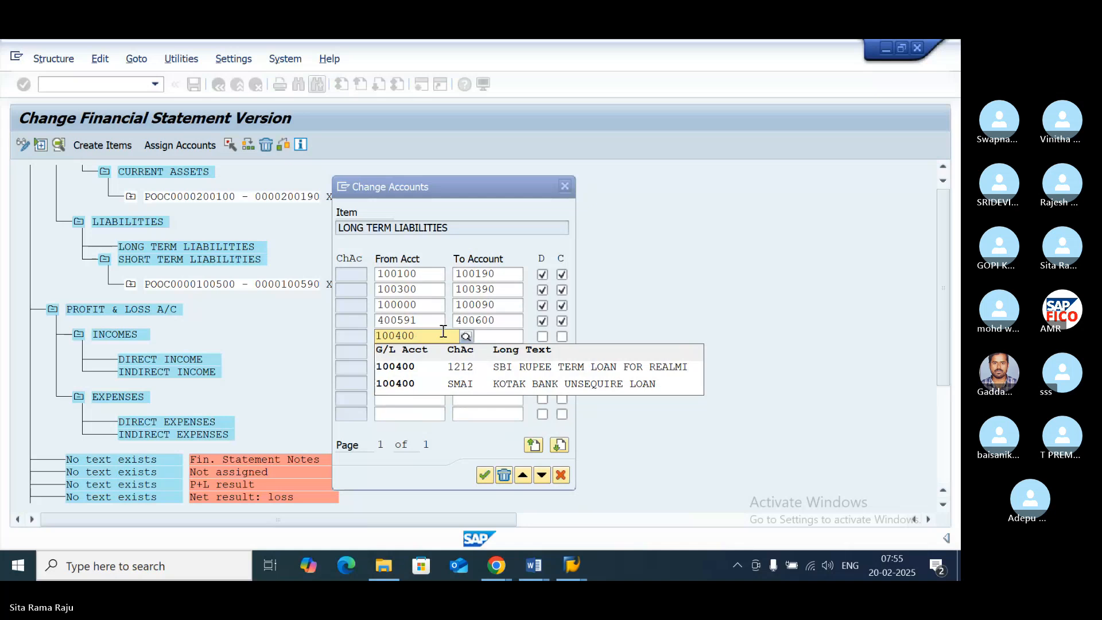
left_click(501, 335)
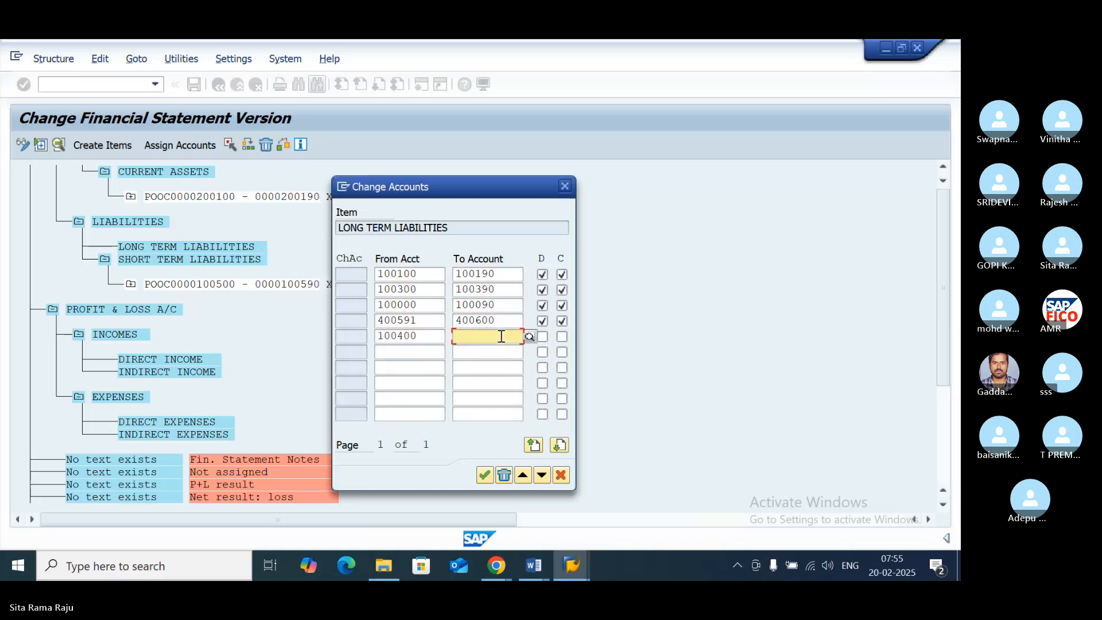
type("100490")
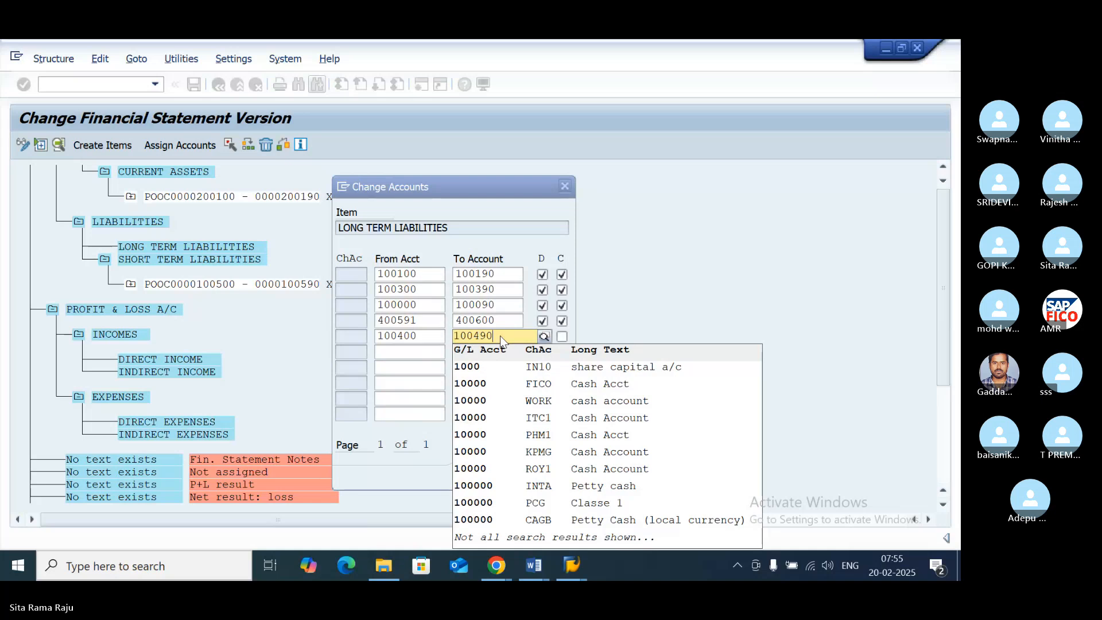
left_click(542, 336)
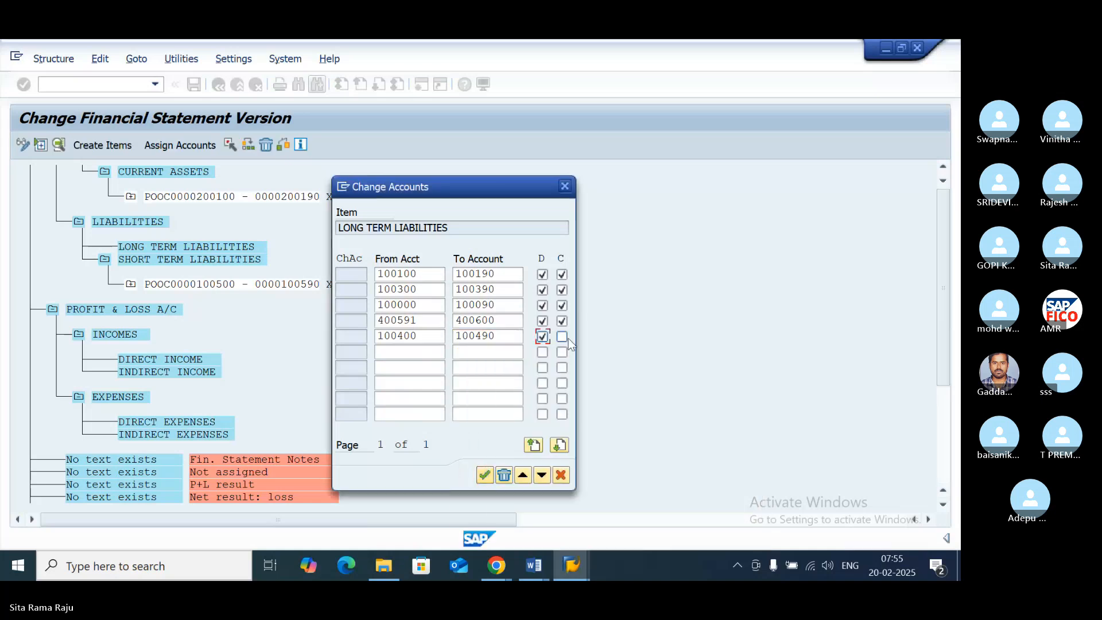
left_click(562, 337)
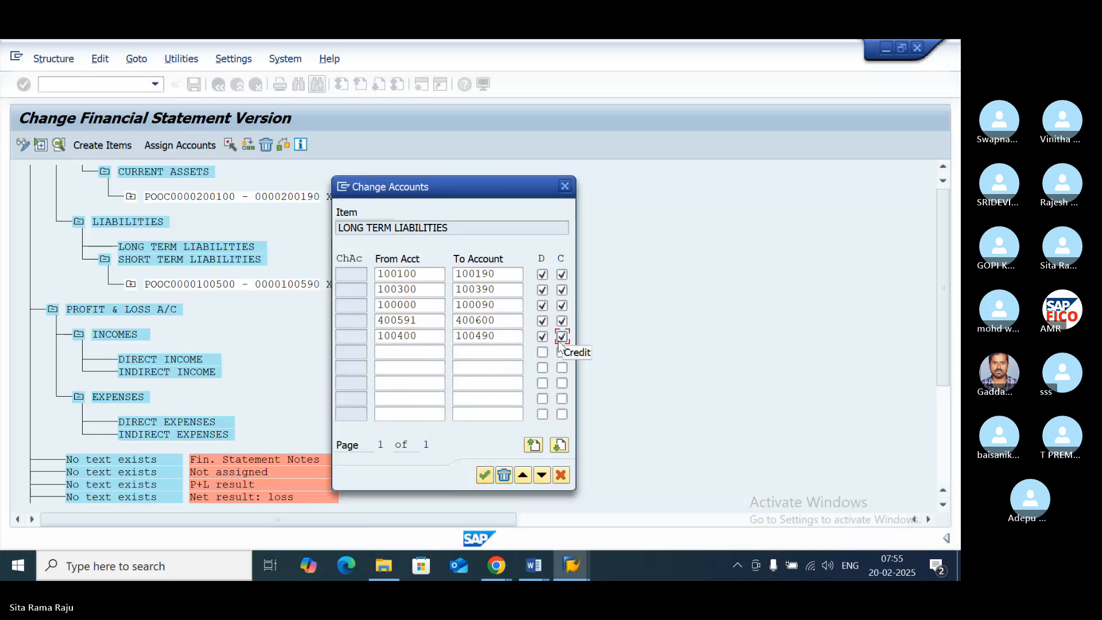
left_click(484, 475)
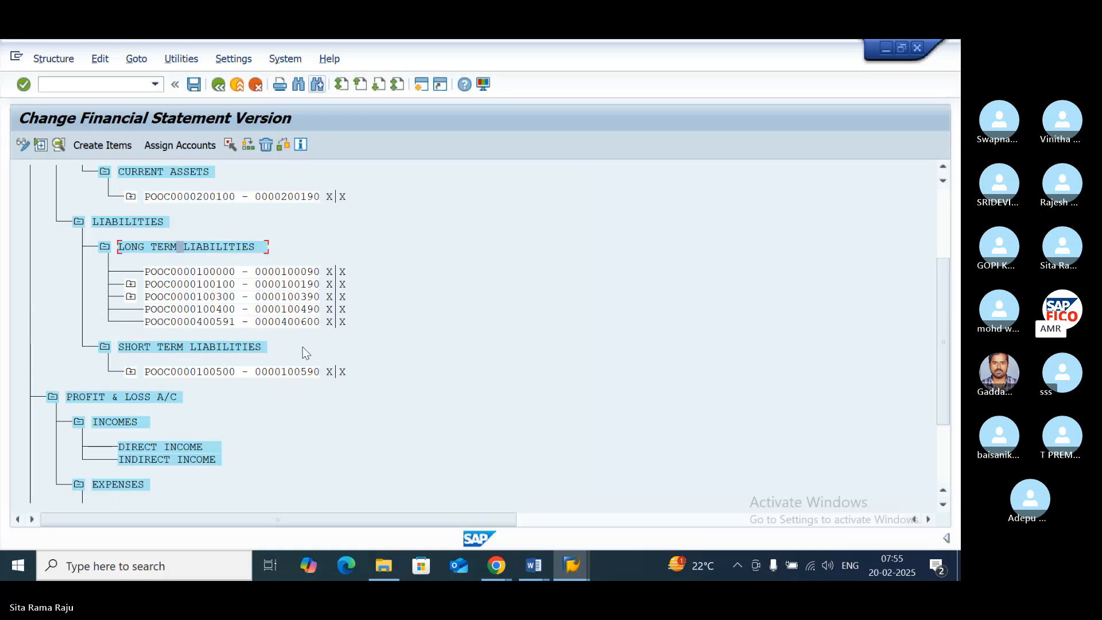
- Expand the 100100–100190 and 100300–100390 ranges under LONG TERM LIABILITIES and review their accounts and the rest of the structure
left_click(130, 285)
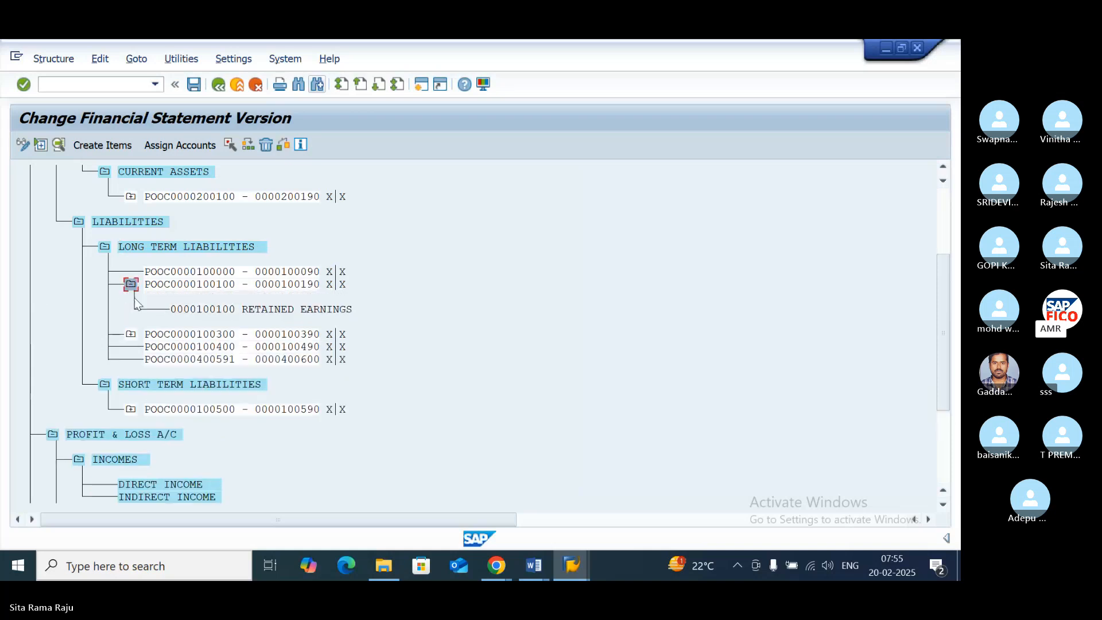
left_click(131, 334)
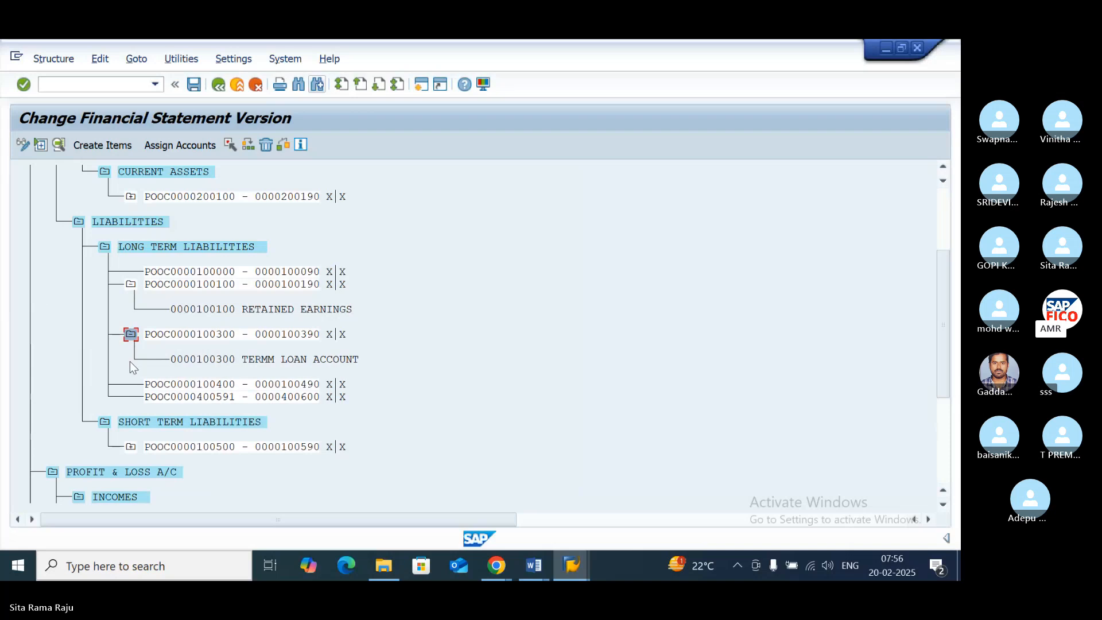
scroll(141, 351, "down", 1)
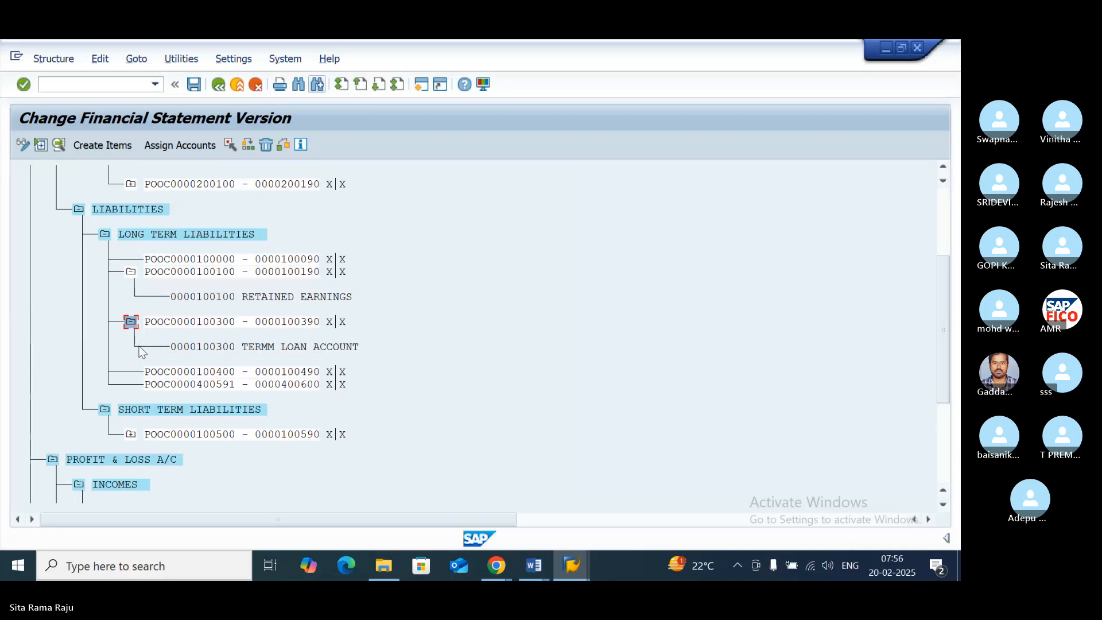
scroll(140, 352, "down", 5)
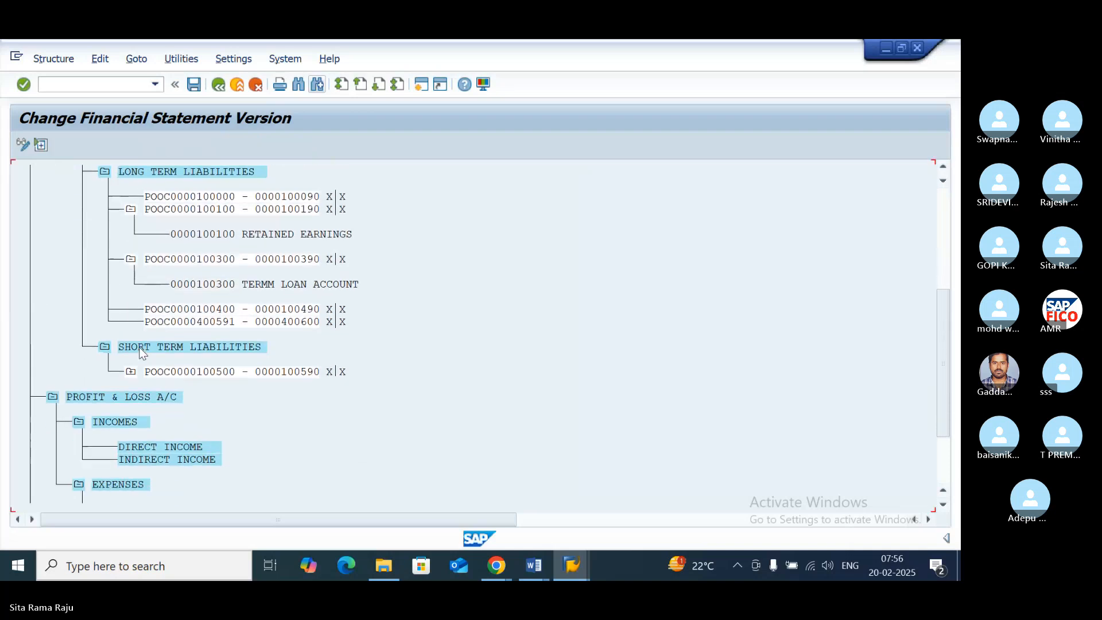
scroll(138, 349, "down", 3)
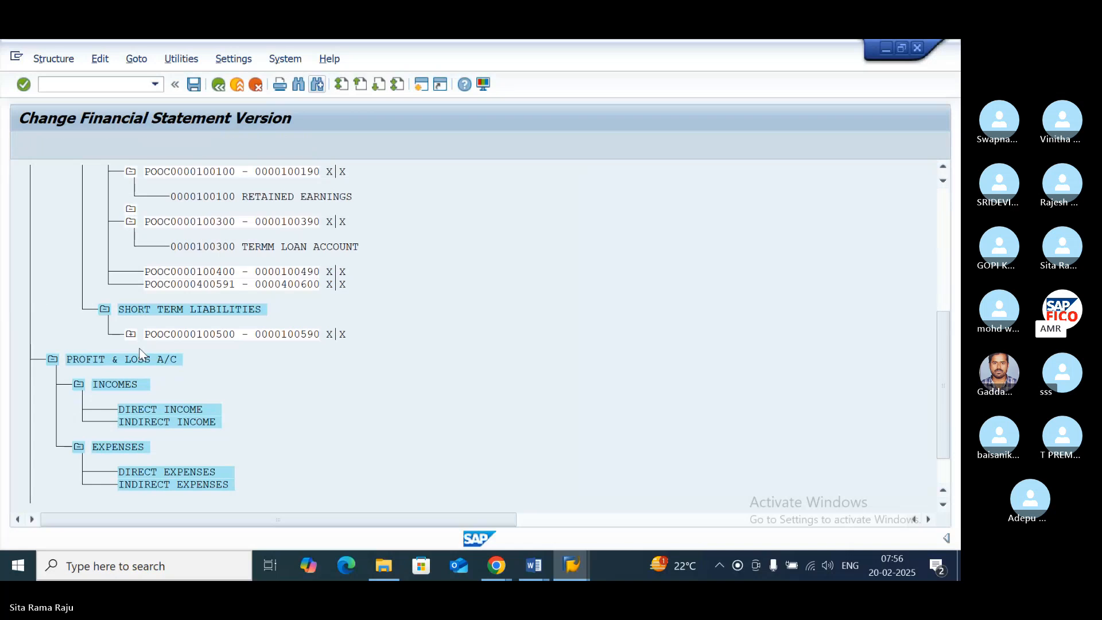
scroll(139, 349, "down", 3)
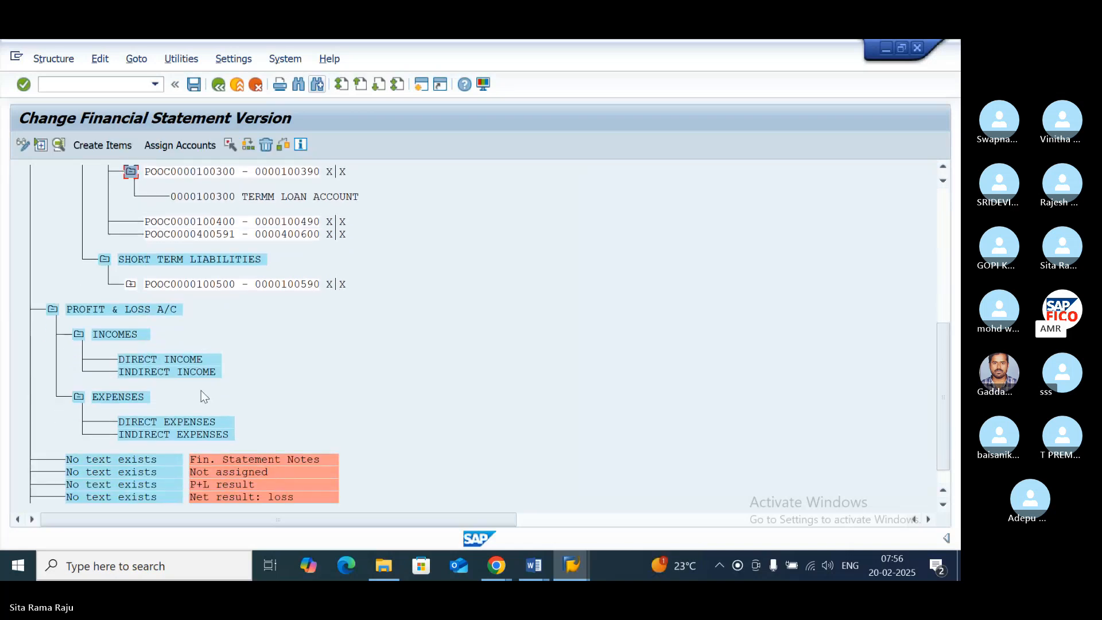
- Look through the financial statement structure and expand the 200100–200190 range under CURRENT ASSETS to examine its accounts
left_click(95, 405)
scroll(94, 405, "down", 1)
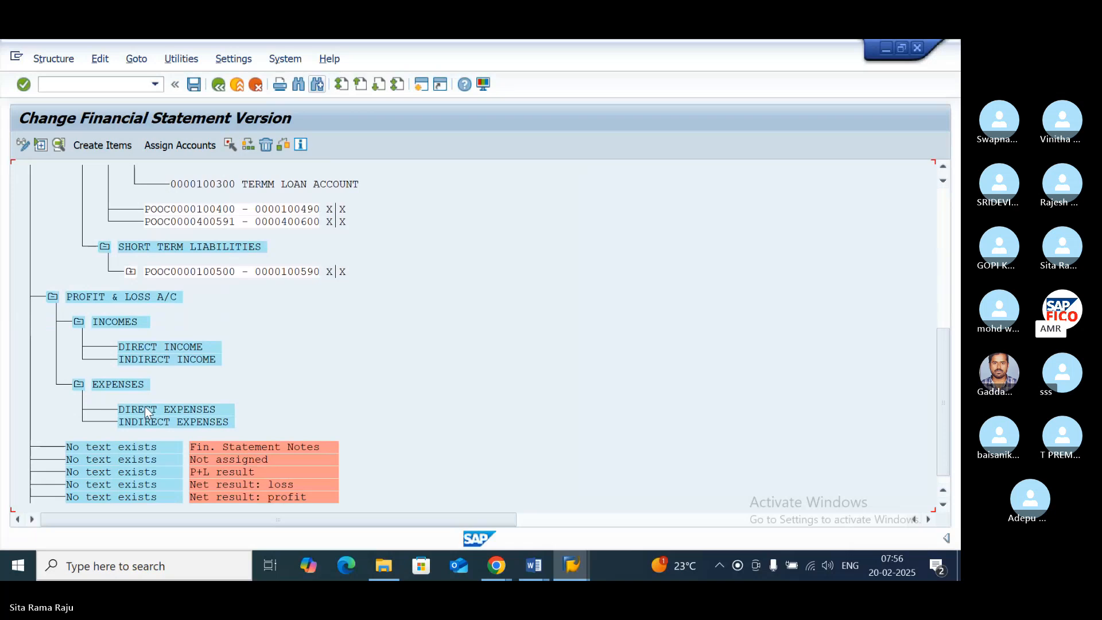
left_click(146, 411)
scroll(259, 304, "up", 4)
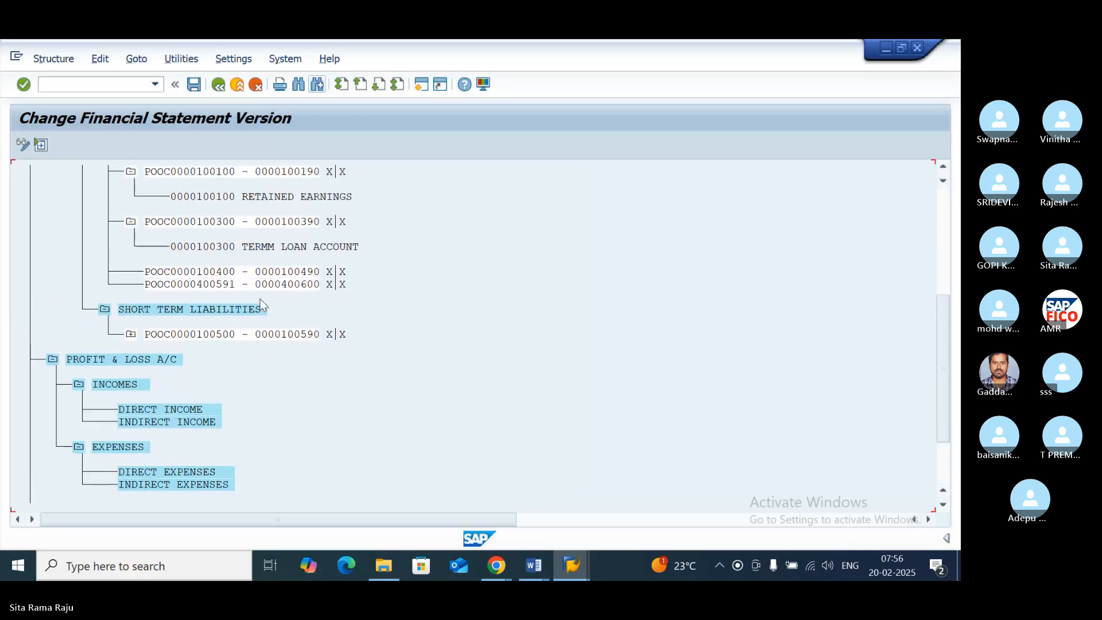
scroll(259, 305, "up", 4)
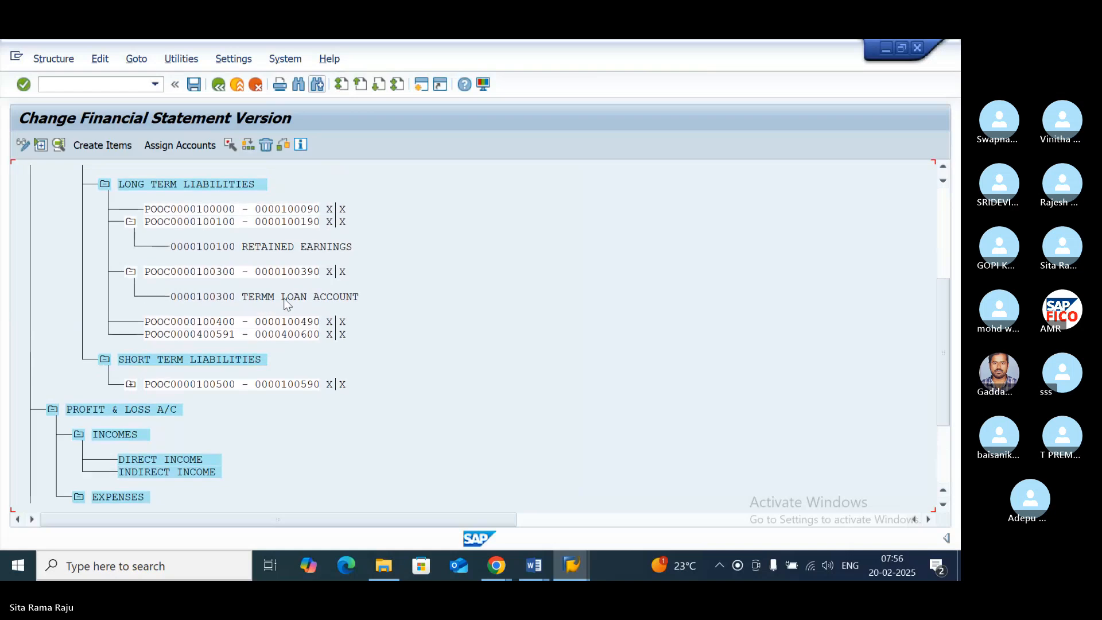
scroll(291, 306, "up", 4)
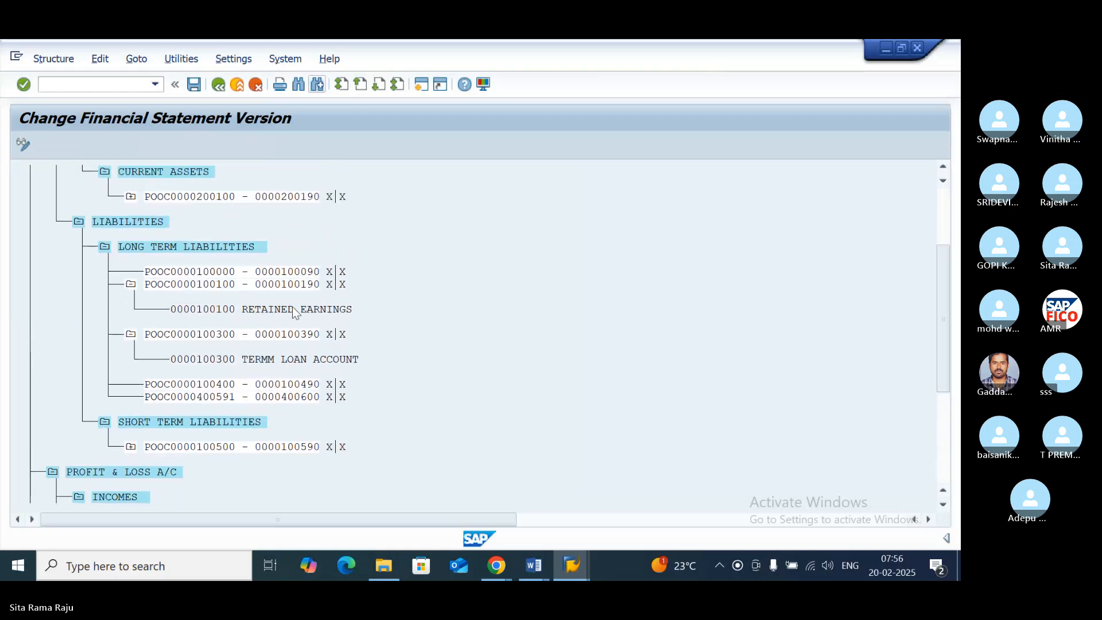
scroll(141, 286, "up", 2)
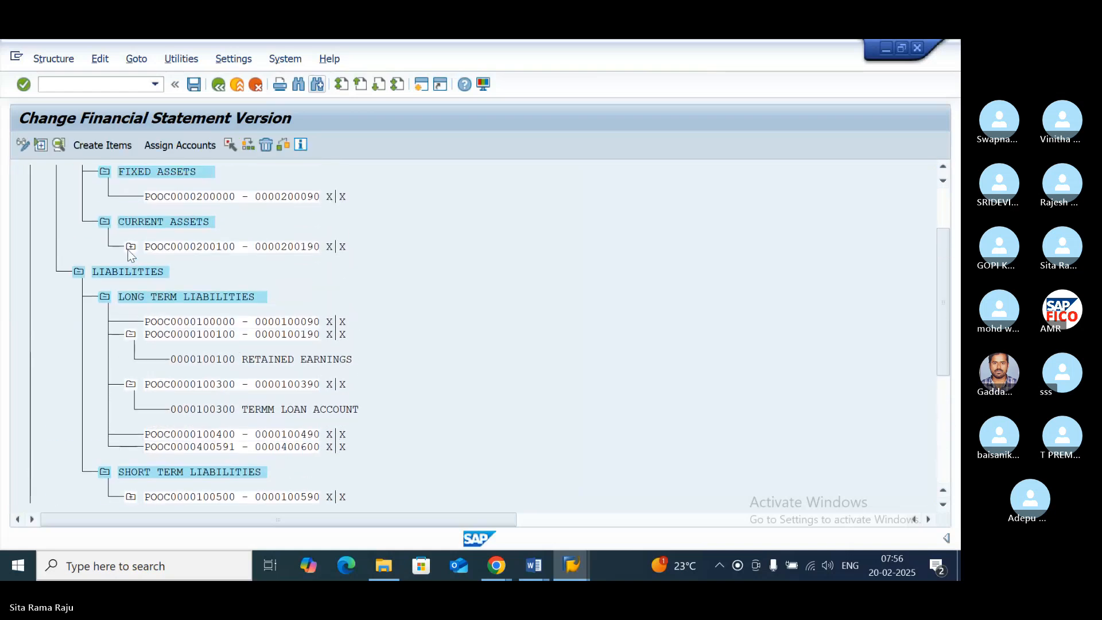
left_click(132, 252)
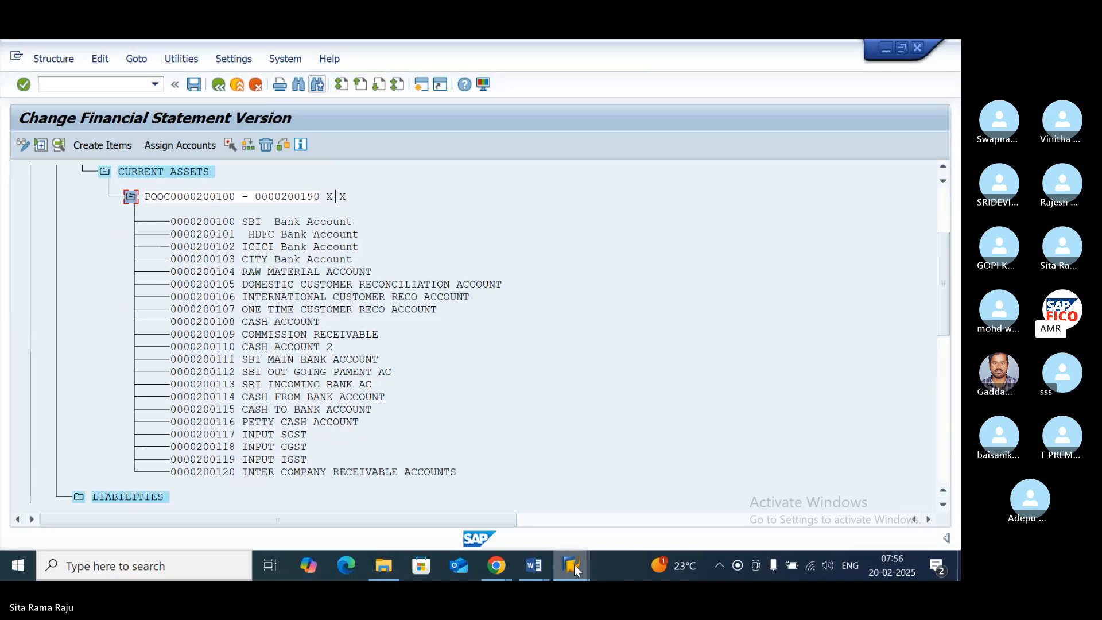
- Check the POOC account ranges in the G/L Account Groups overview and return to the financial statement version
mouse_move(574, 563)
left_click(670, 445)
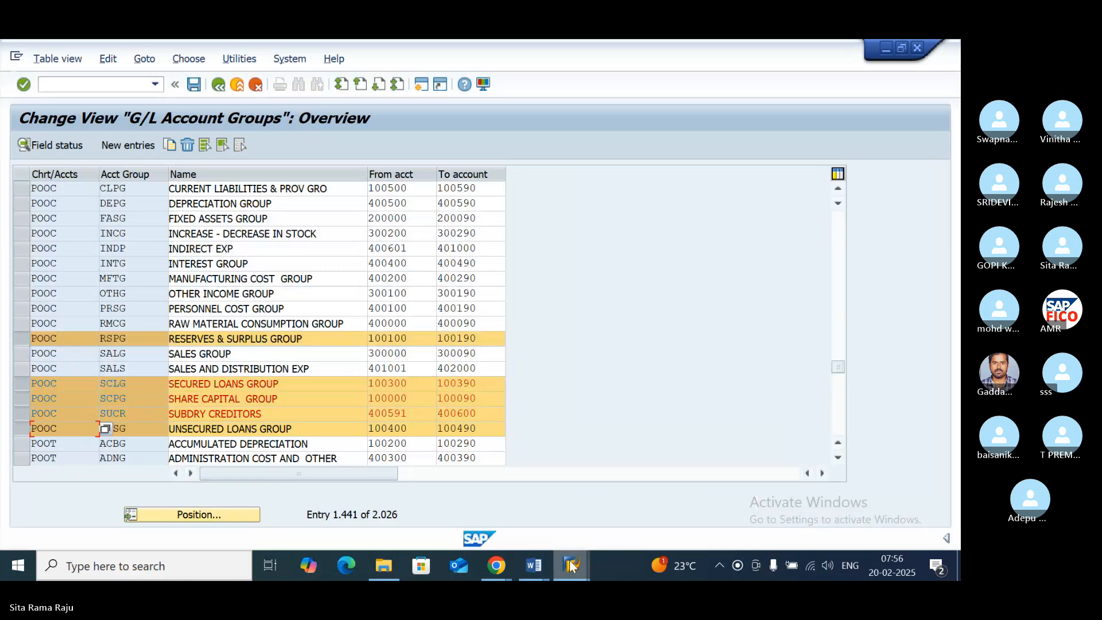
mouse_move(571, 561)
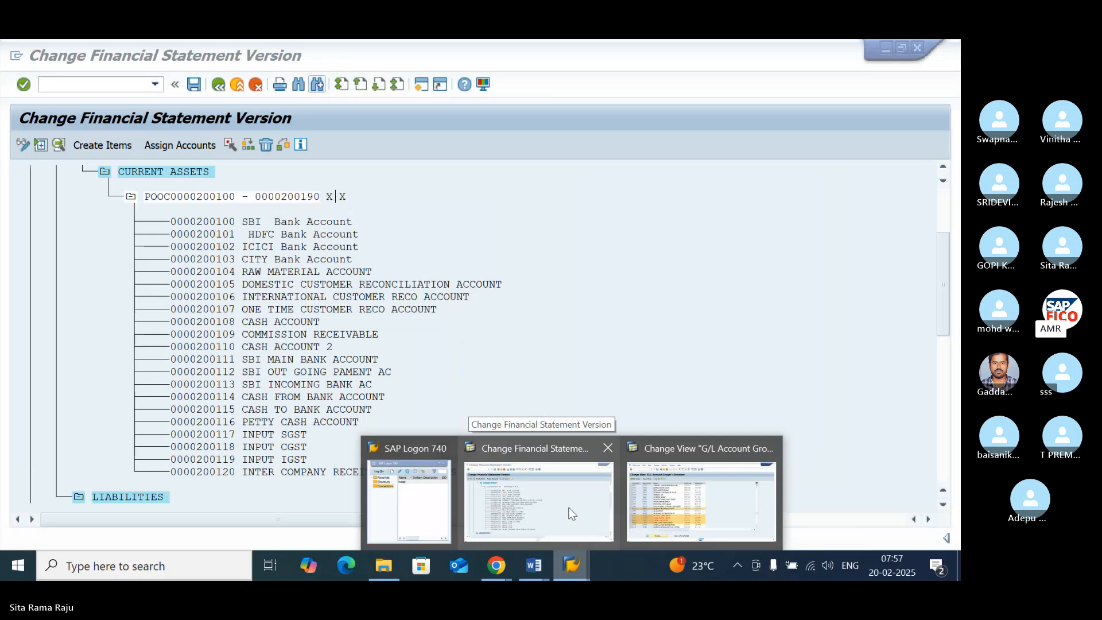
left_click(571, 513)
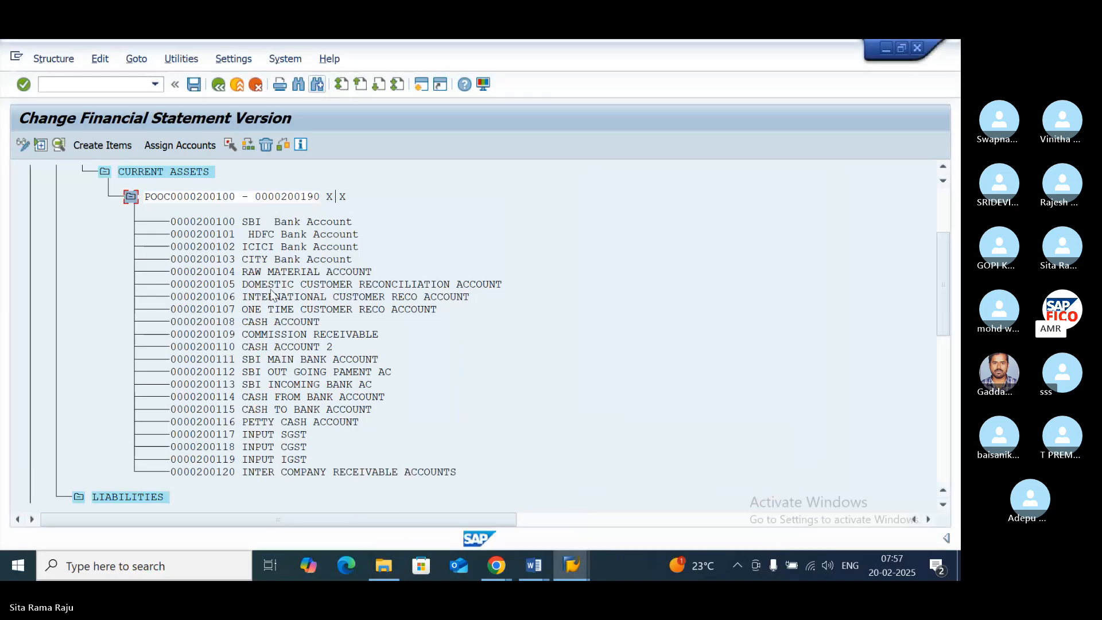
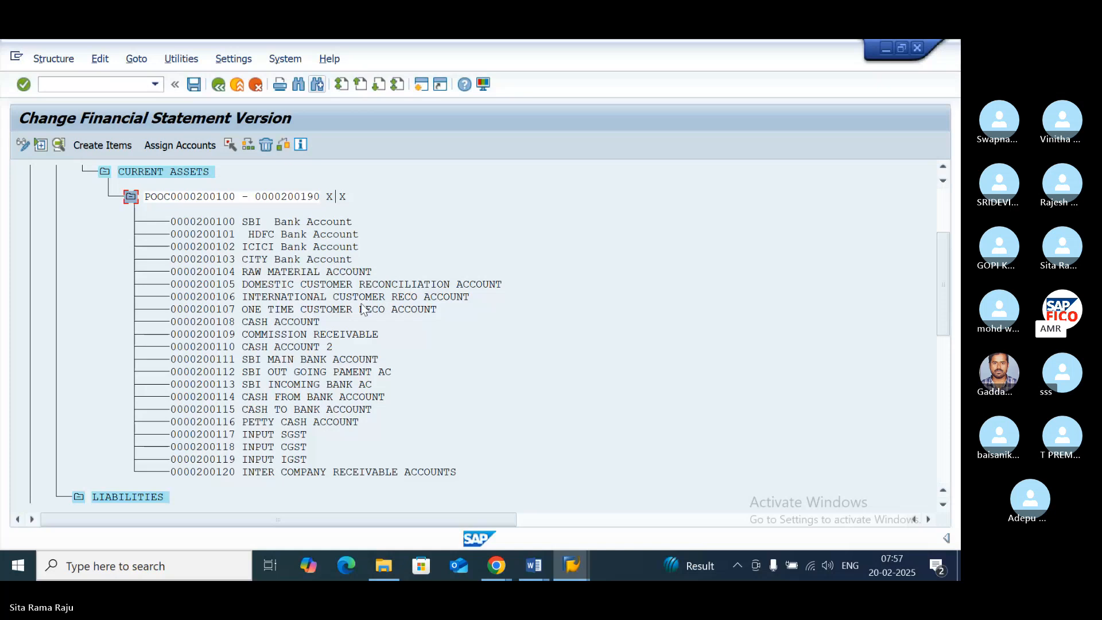
- Switch to the G/L Account Groups overview and deselect the POOC rows from RESERVES & SURPLUS GROUP to UNSECURED LOANS GROUP
left_click(571, 565)
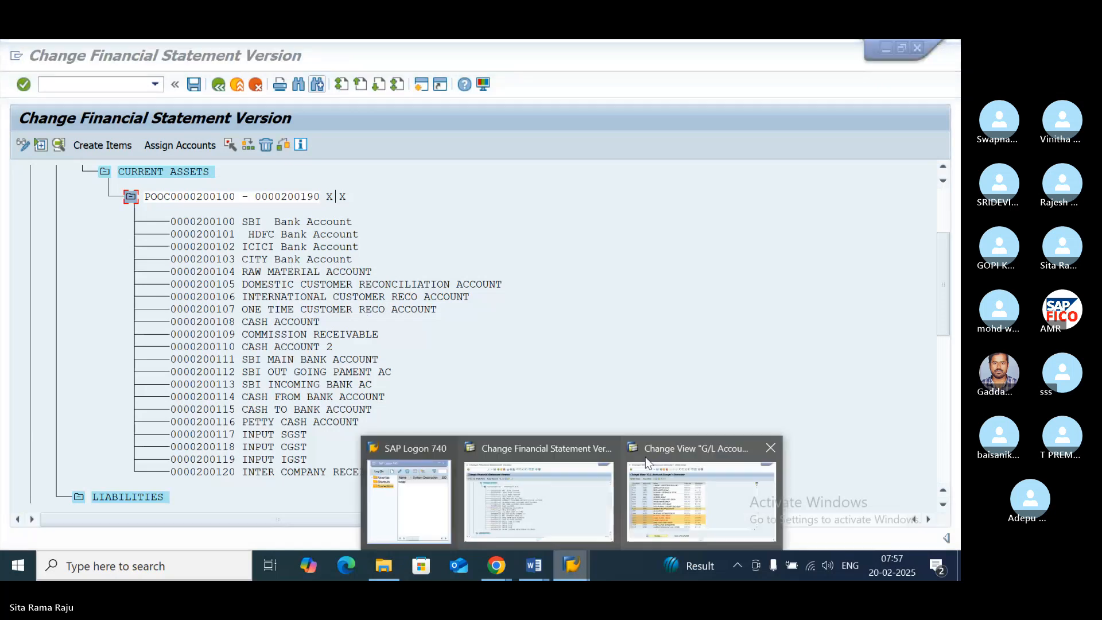
left_click(647, 462)
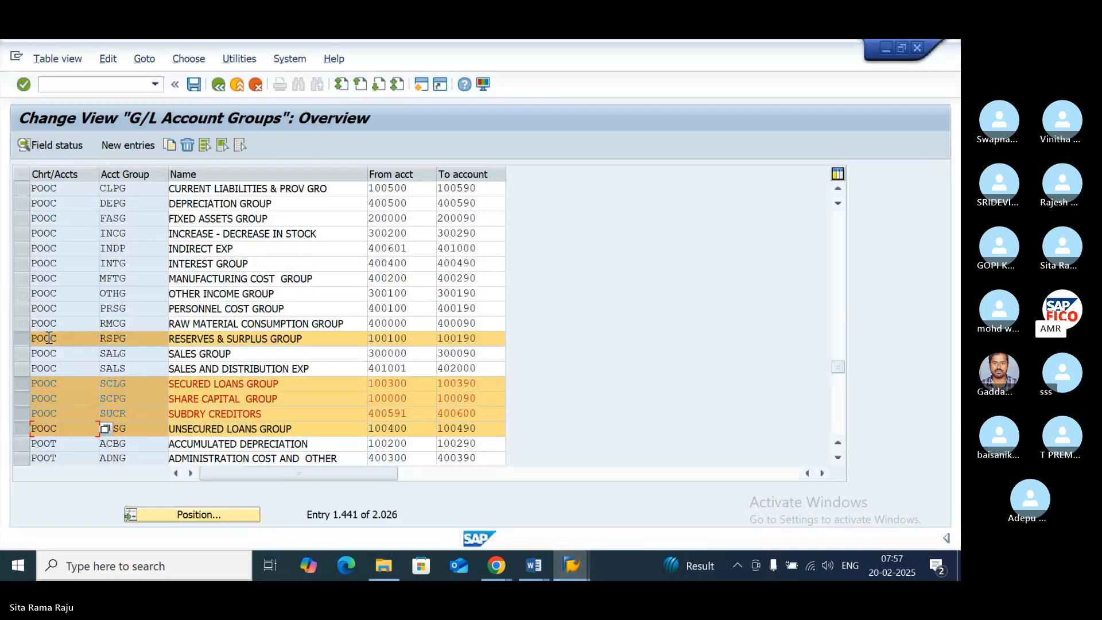
left_click(23, 339)
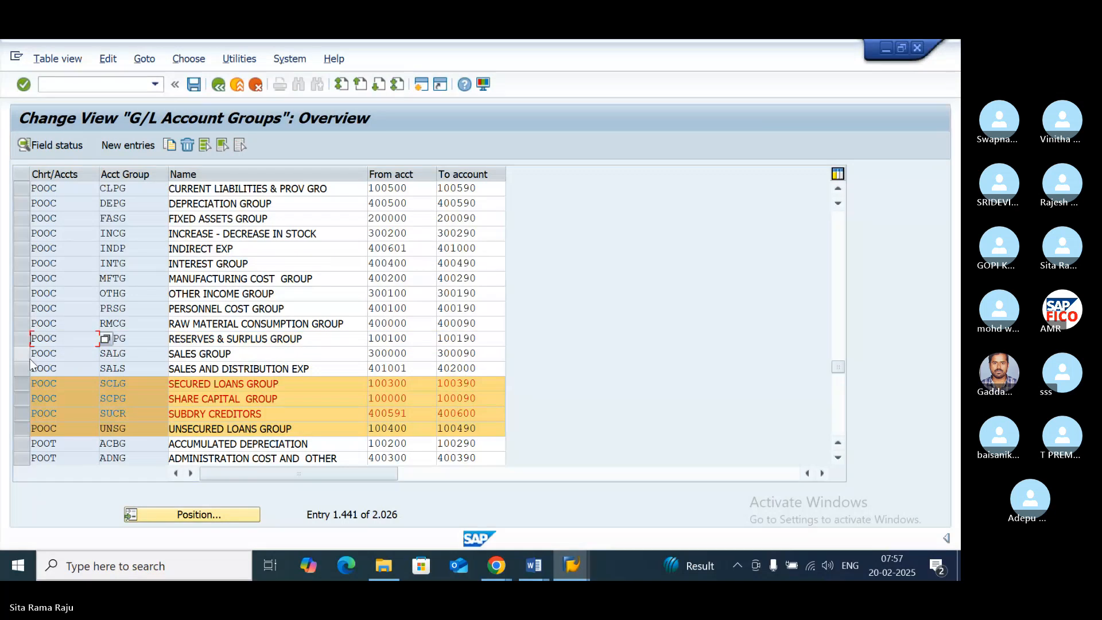
left_click(22, 430)
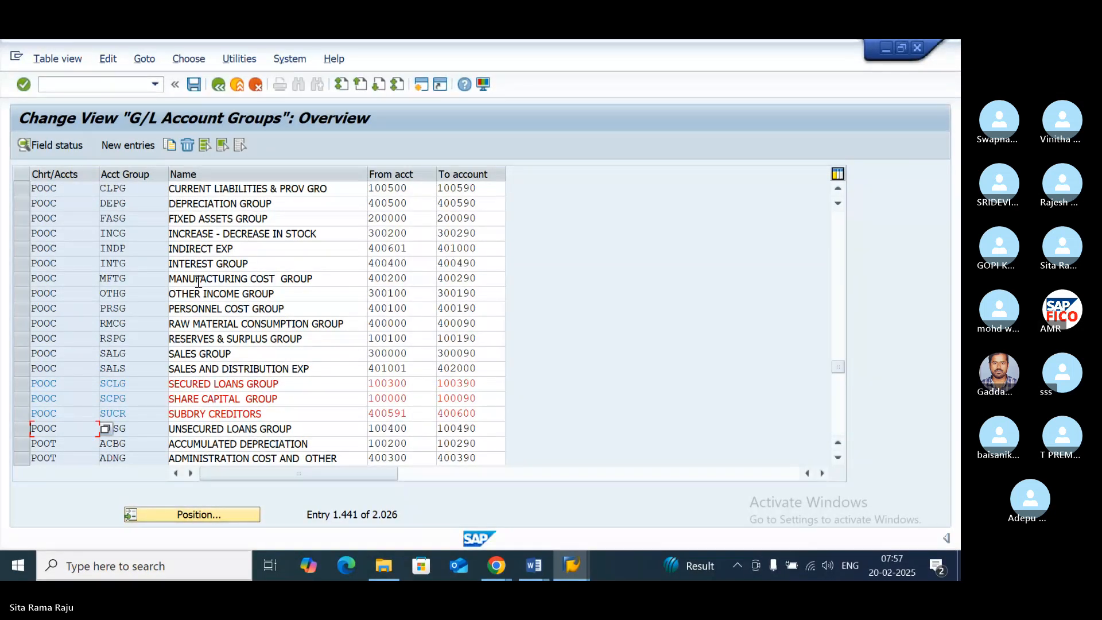
- Position the G/L Account Groups overview at the first entry of chart of accounts POOC
scroll(206, 299, "up", 2)
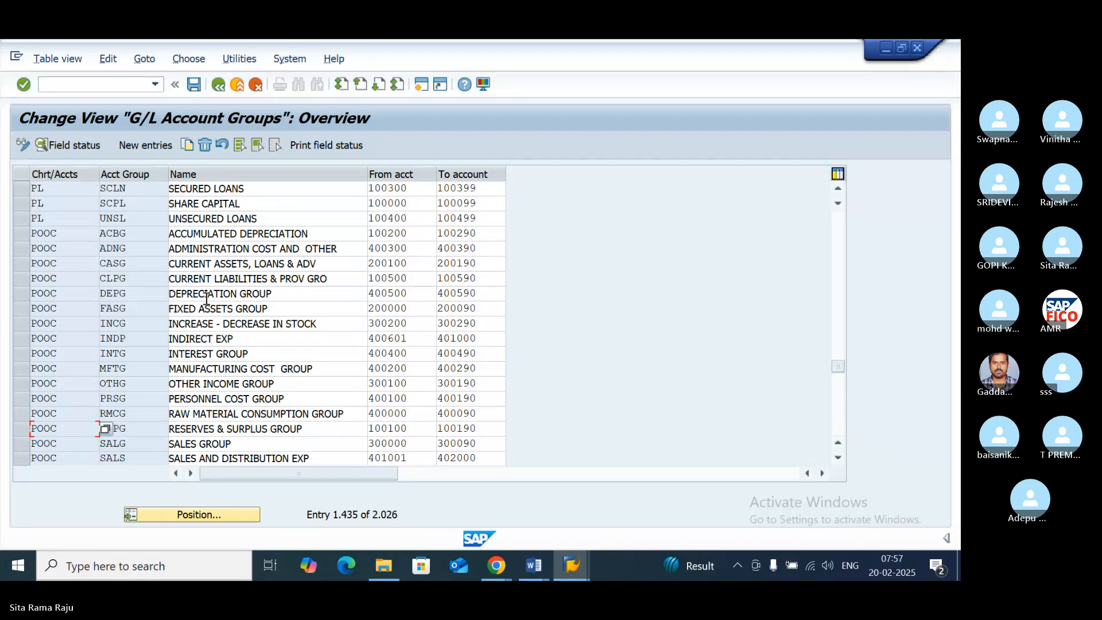
scroll(206, 299, "up", 1)
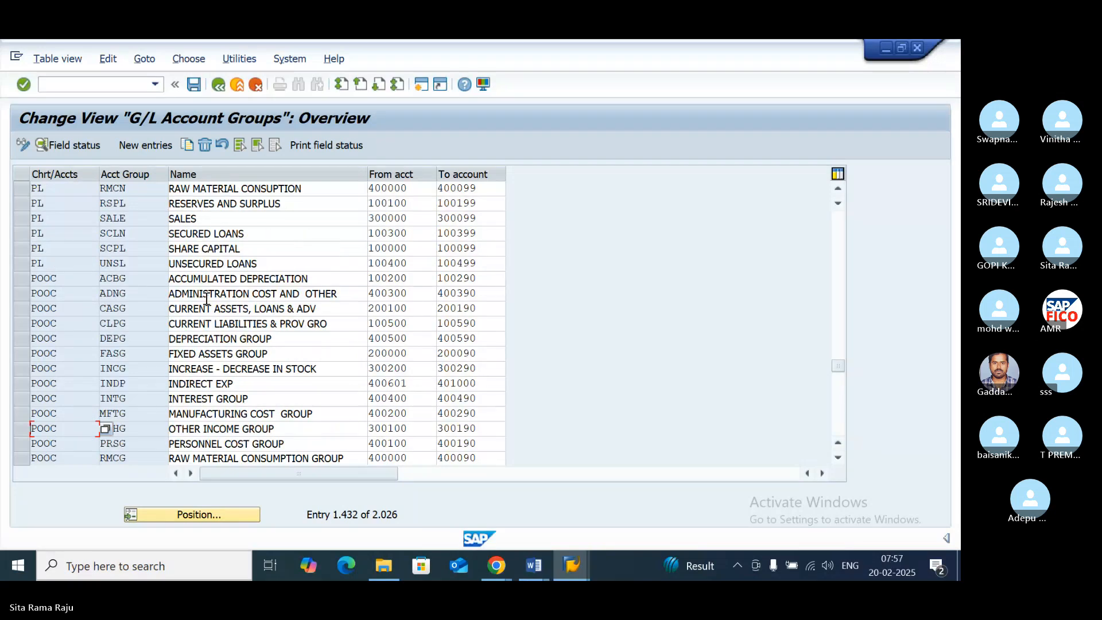
scroll(206, 299, "up", 3)
left_click(201, 514)
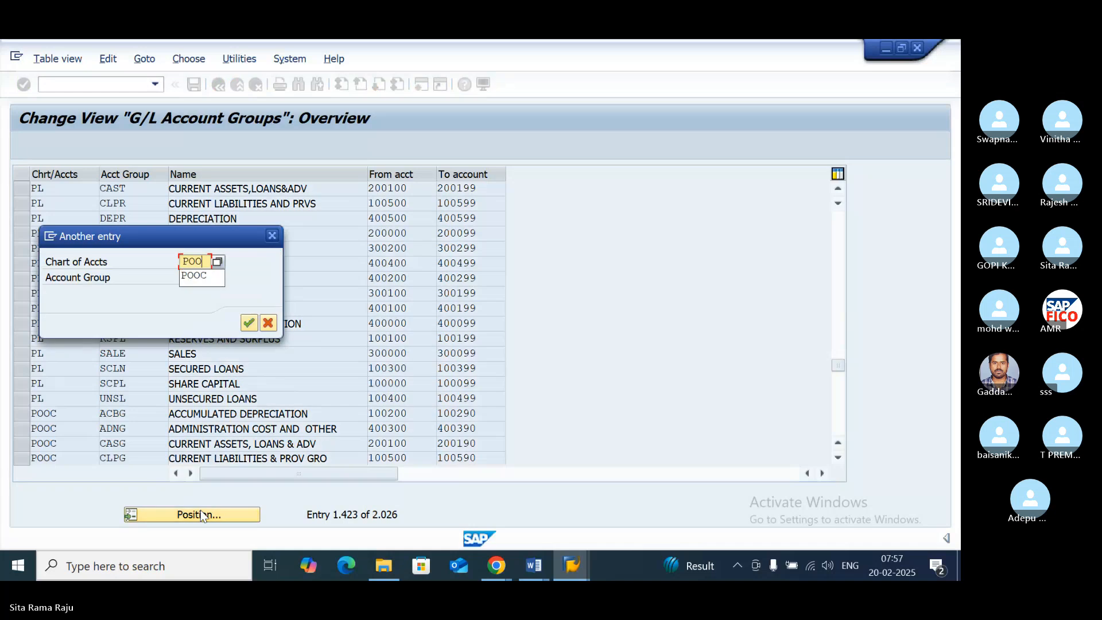
left_click(248, 323)
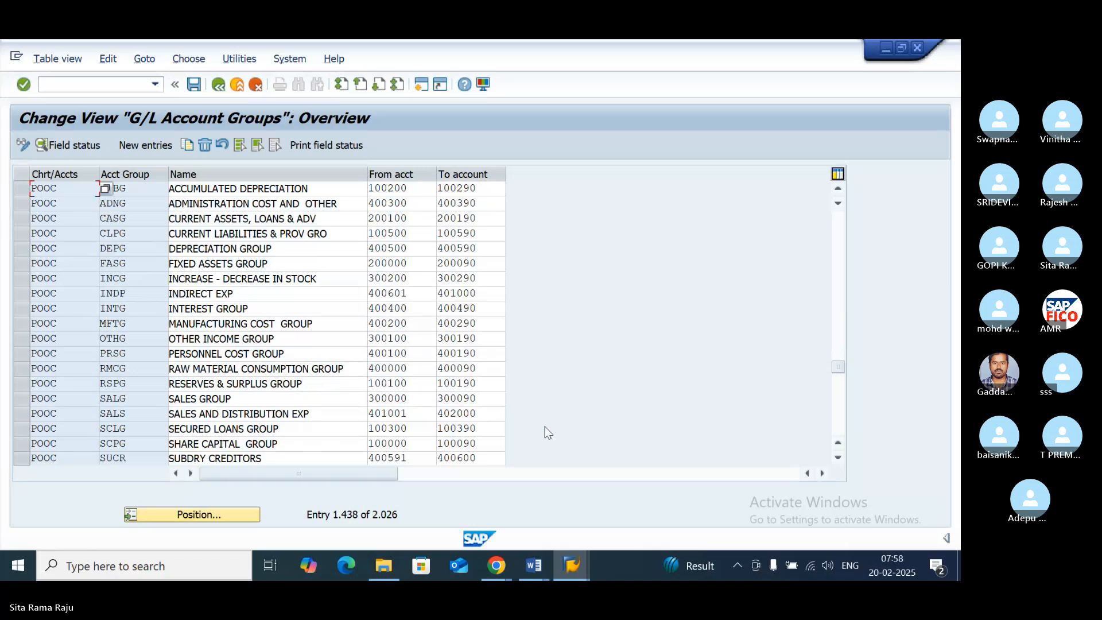
- Look through the POOC account groups to find those that belong under long term liabilities
left_click(837, 458)
left_click(837, 458)
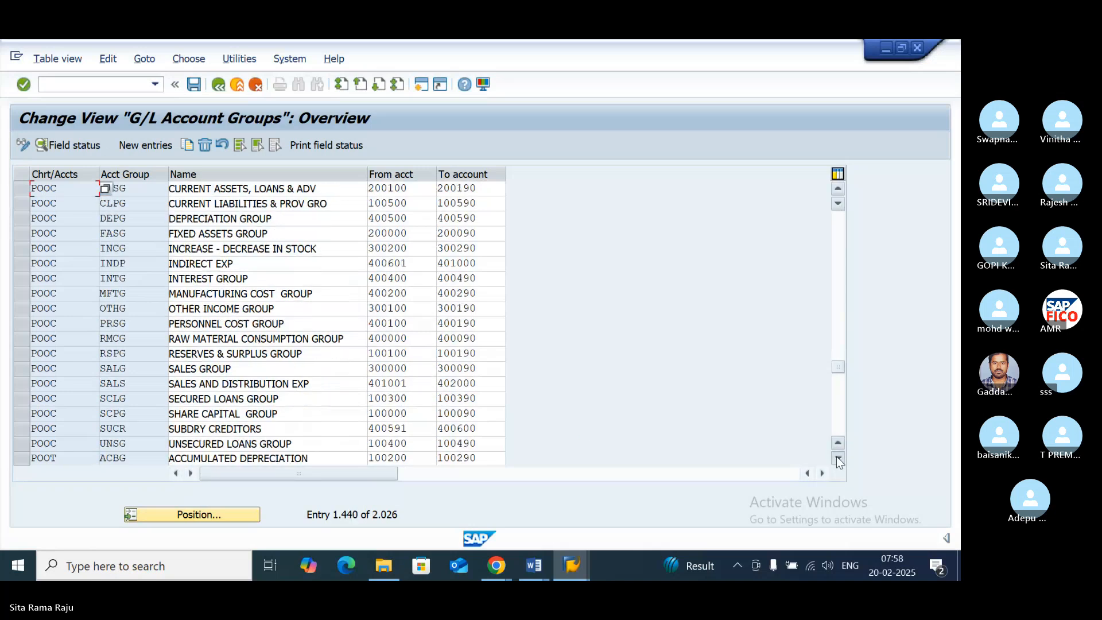
left_click(837, 458)
left_click(837, 458)
left_click(836, 458)
left_click(837, 458)
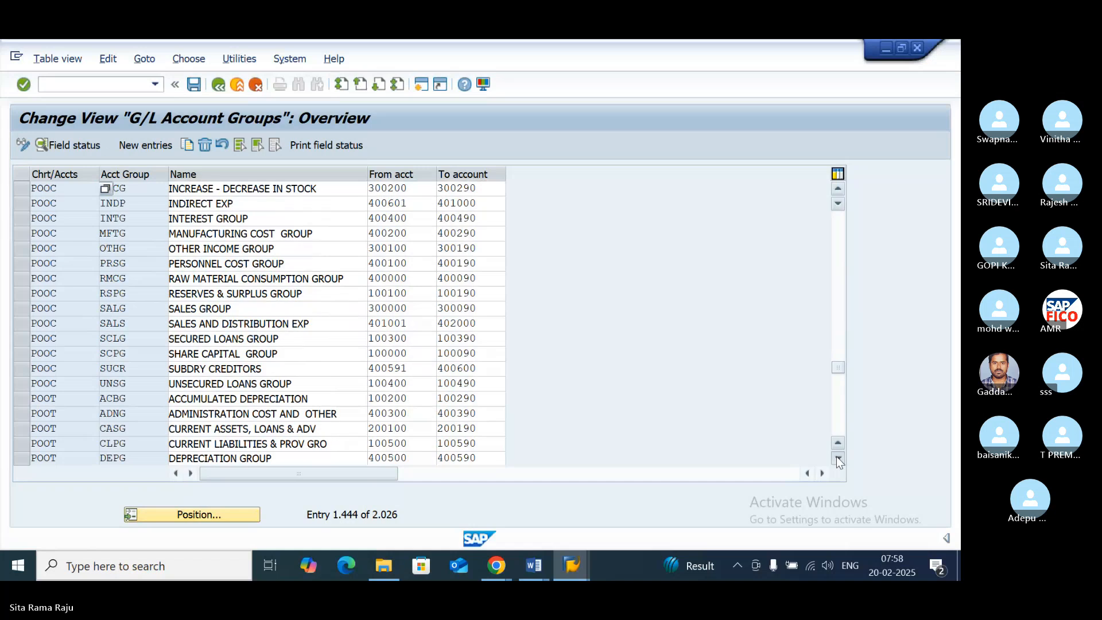
left_click(836, 458)
left_click(837, 458)
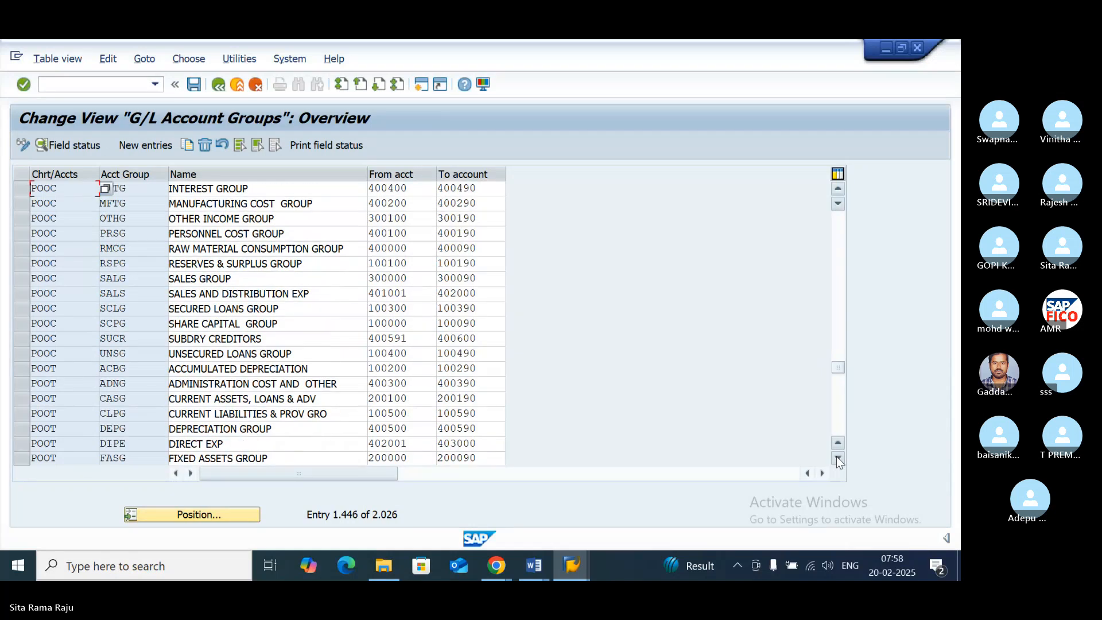
left_click(836, 458)
left_click(837, 458)
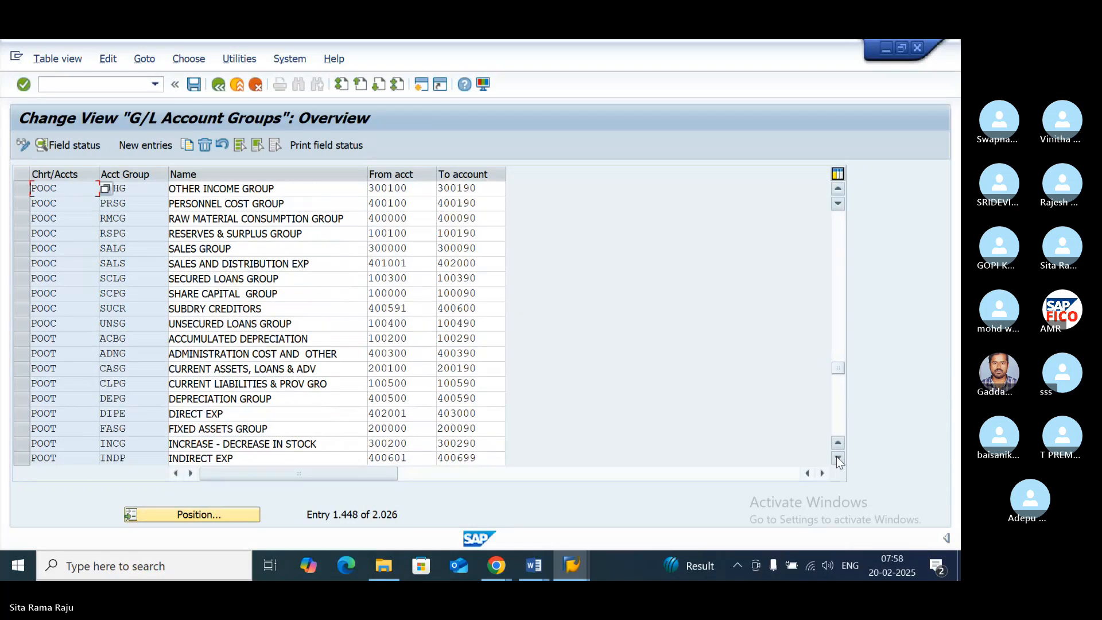
left_click(837, 458)
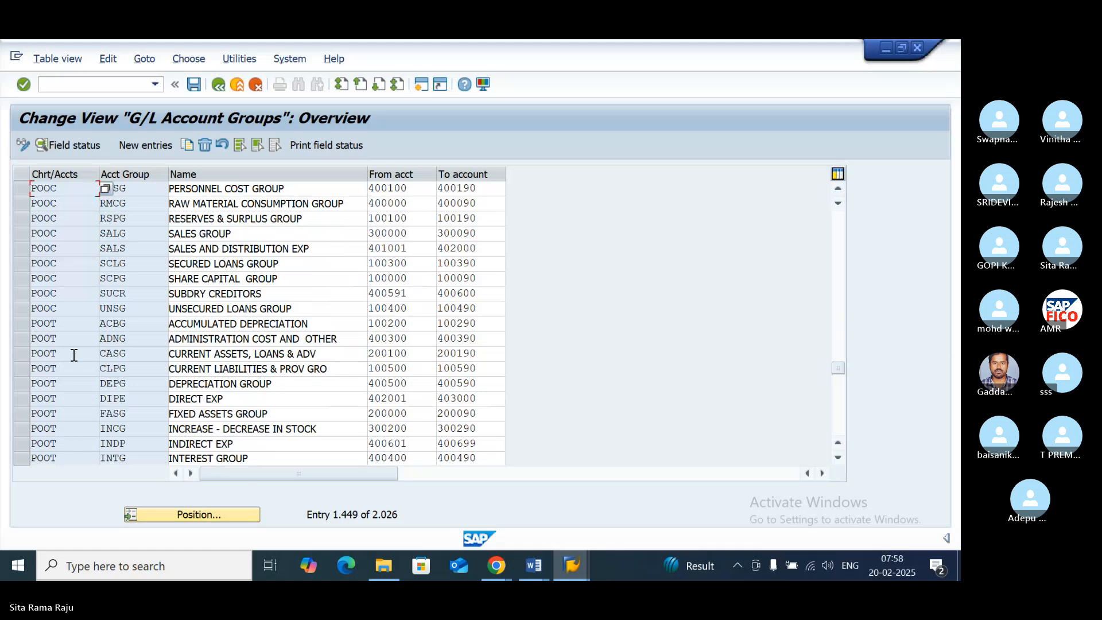
left_click(294, 309)
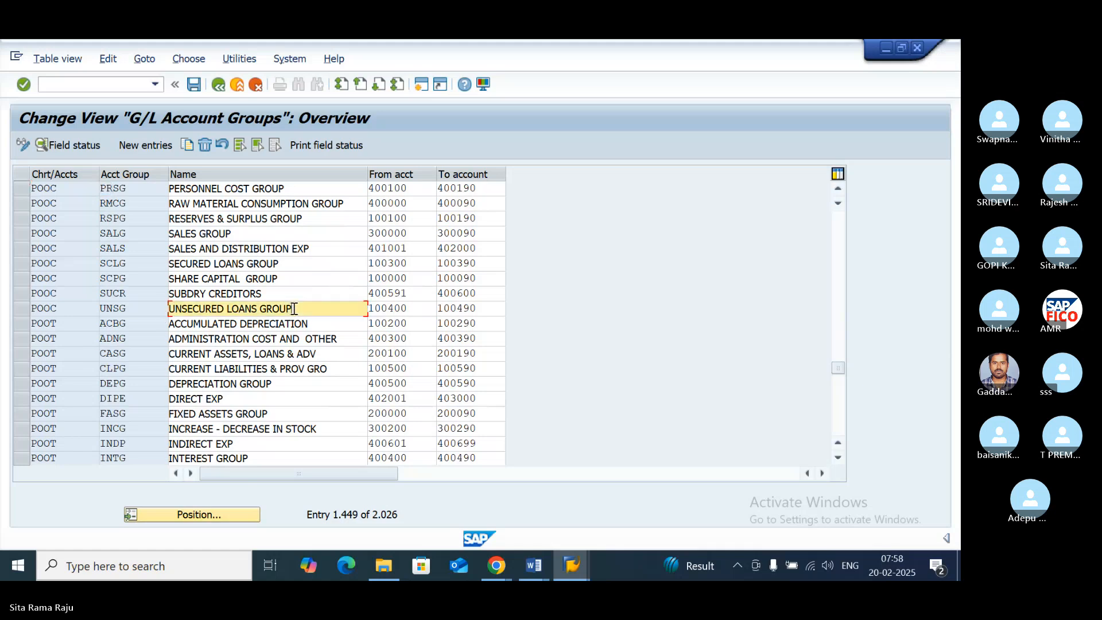
left_click(837, 189)
left_click(837, 190)
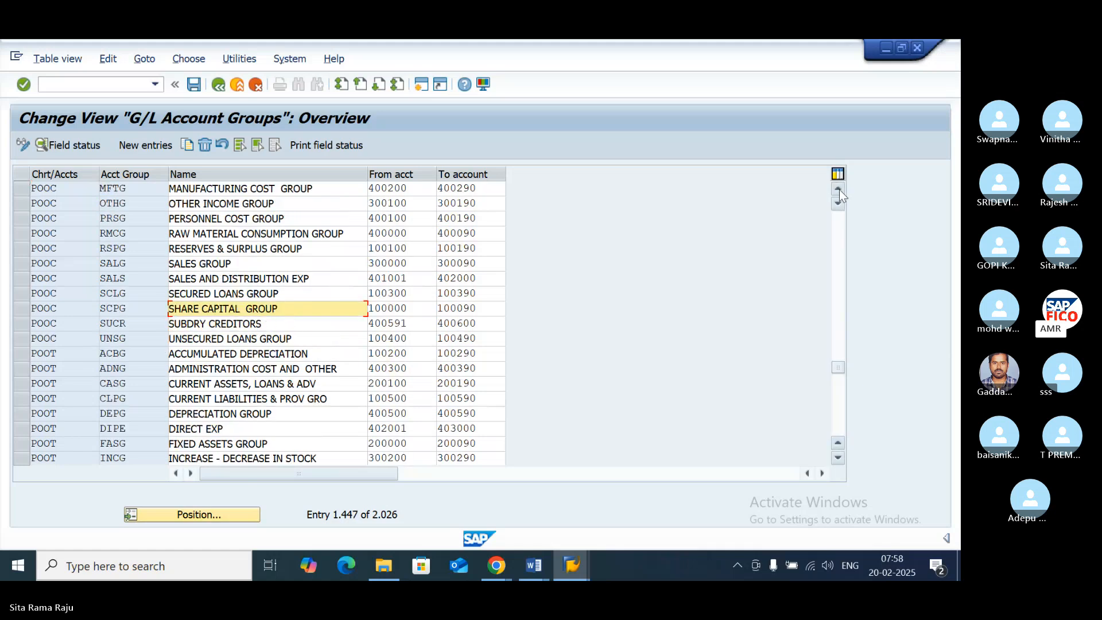
double_click(838, 190)
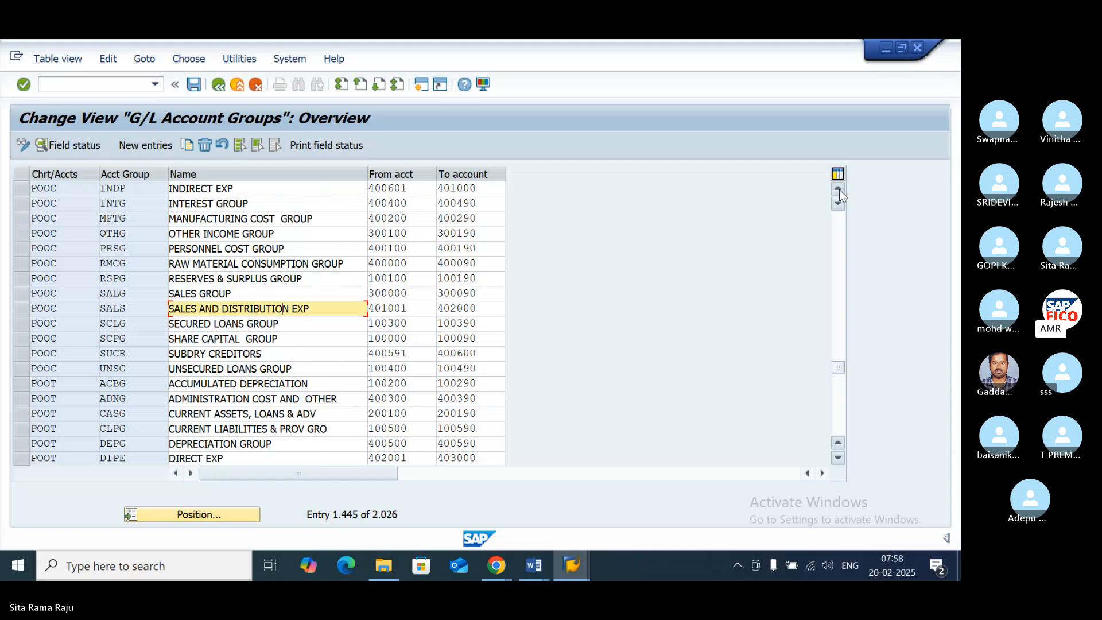
left_click(838, 189)
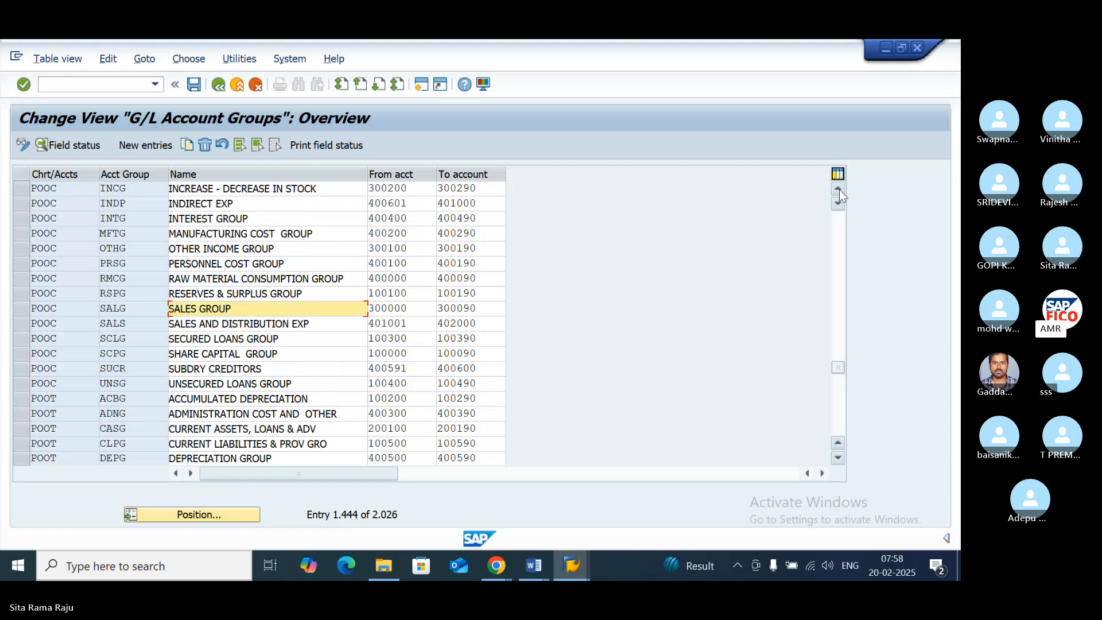
- Switch to the SAP FICO Financial Statement Versions document in Word and add empty lines after its last paragraph
left_click(535, 562)
left_click(608, 518)
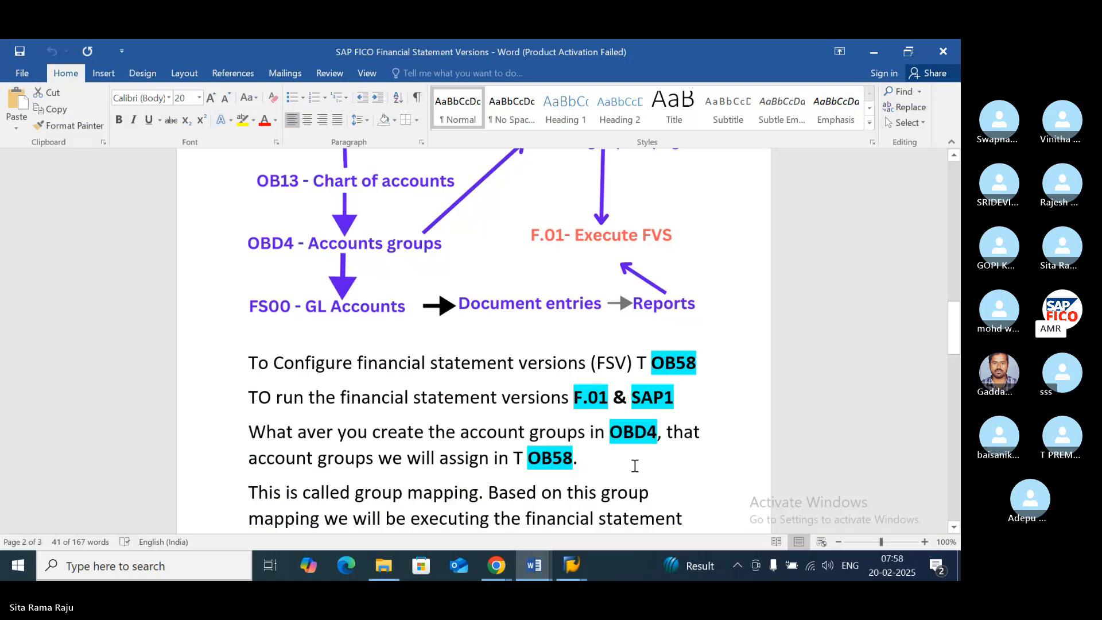
scroll(634, 464, "down", 10)
scroll(633, 463, "down", 6)
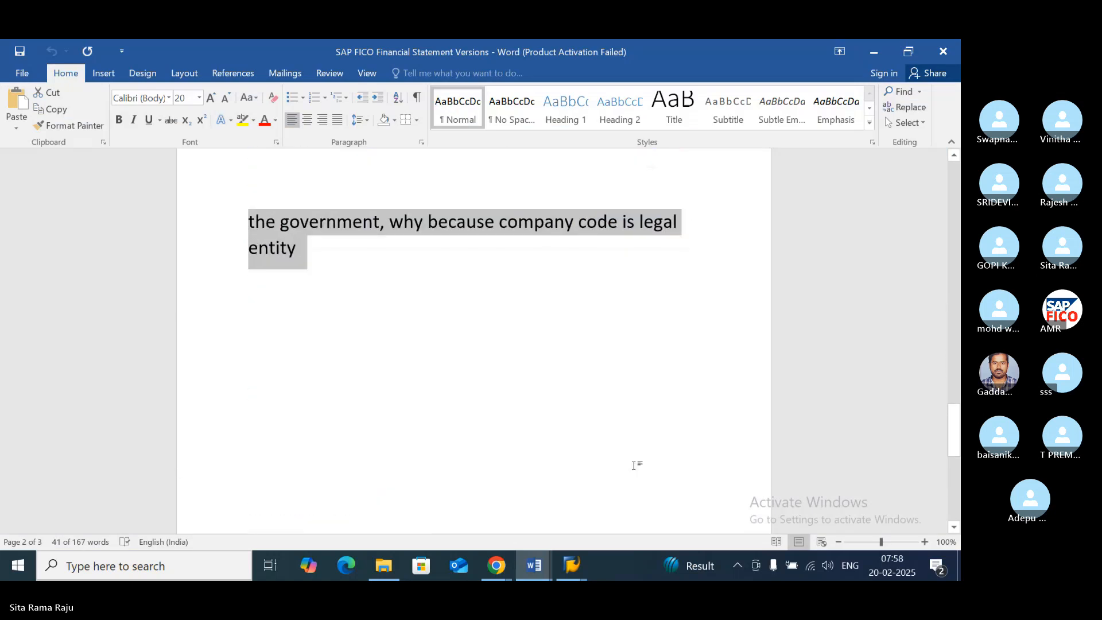
scroll(388, 277, "up", 2)
left_click(327, 235)
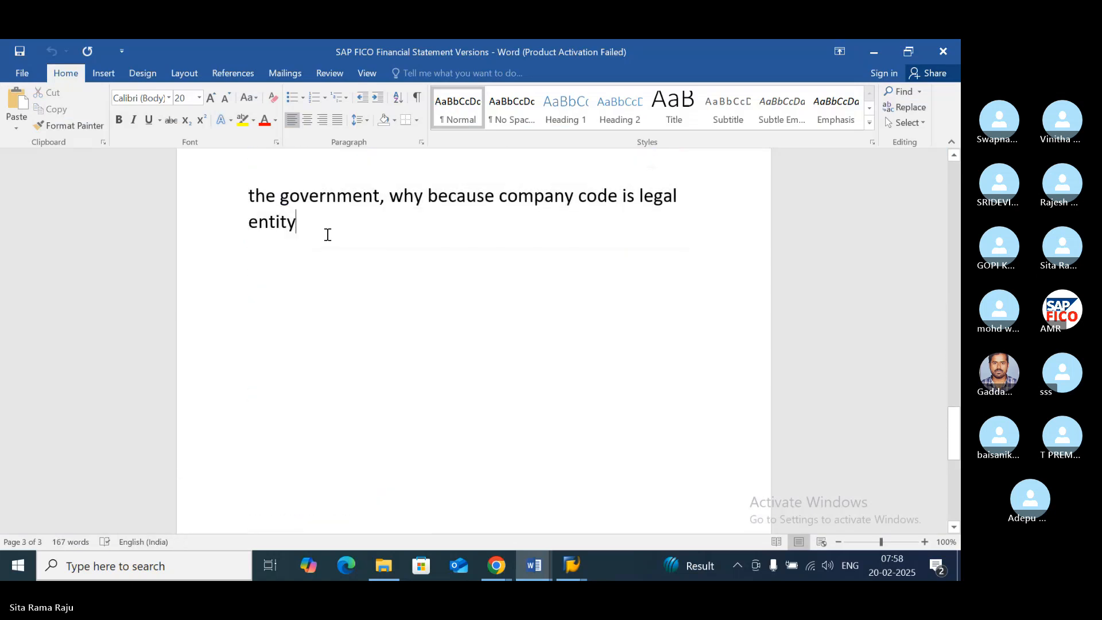
key("Return")
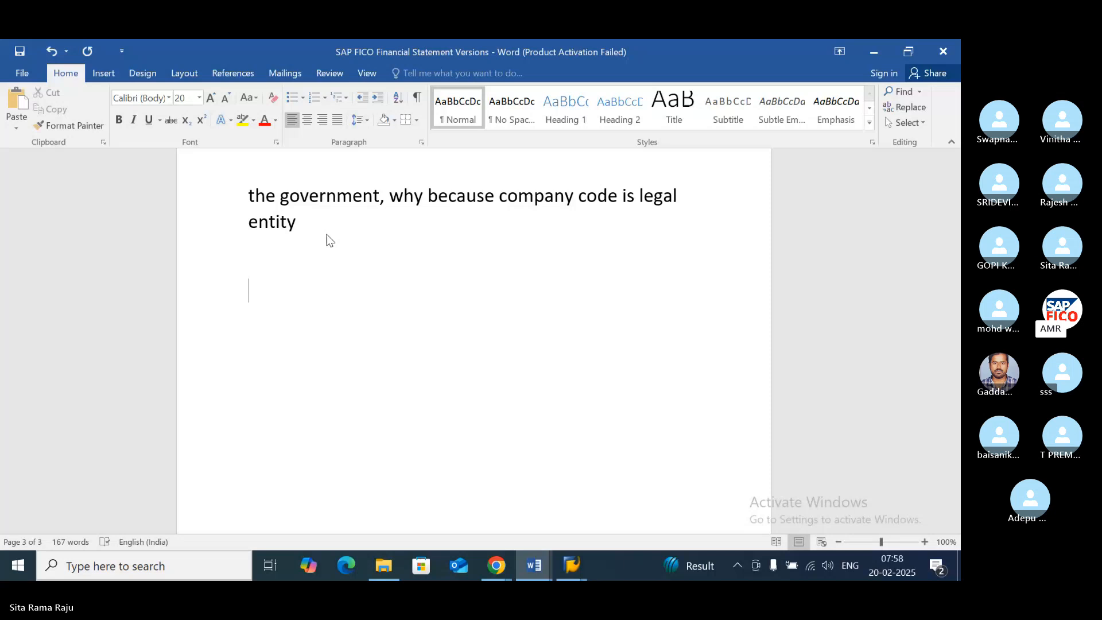
scroll(424, 261, "up", 3)
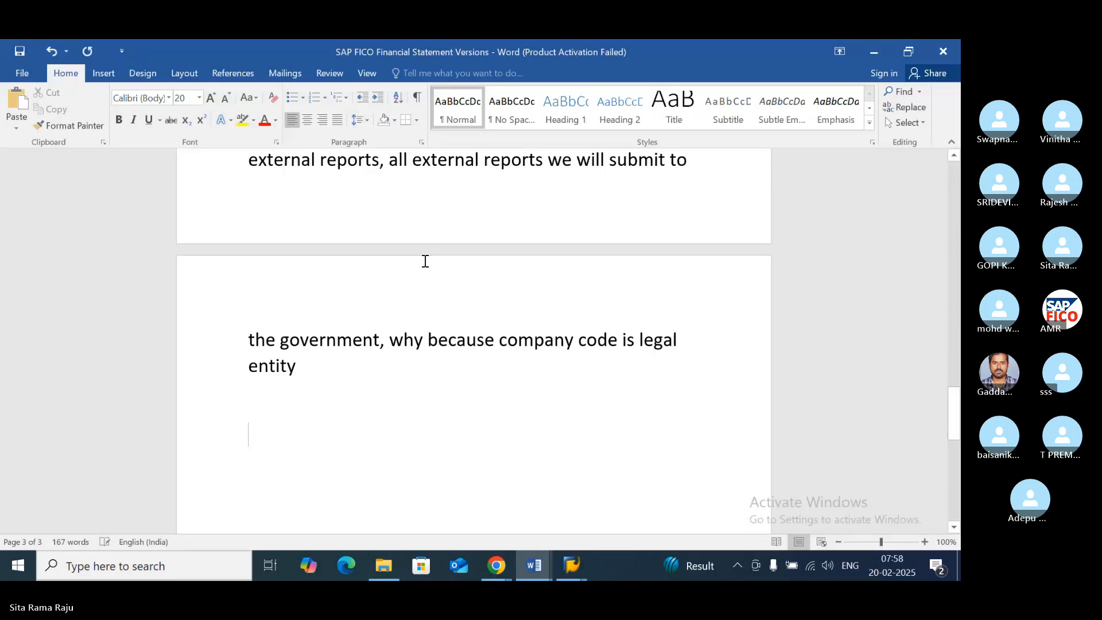
scroll(425, 261, "up", 3)
scroll(424, 261, "down", 6)
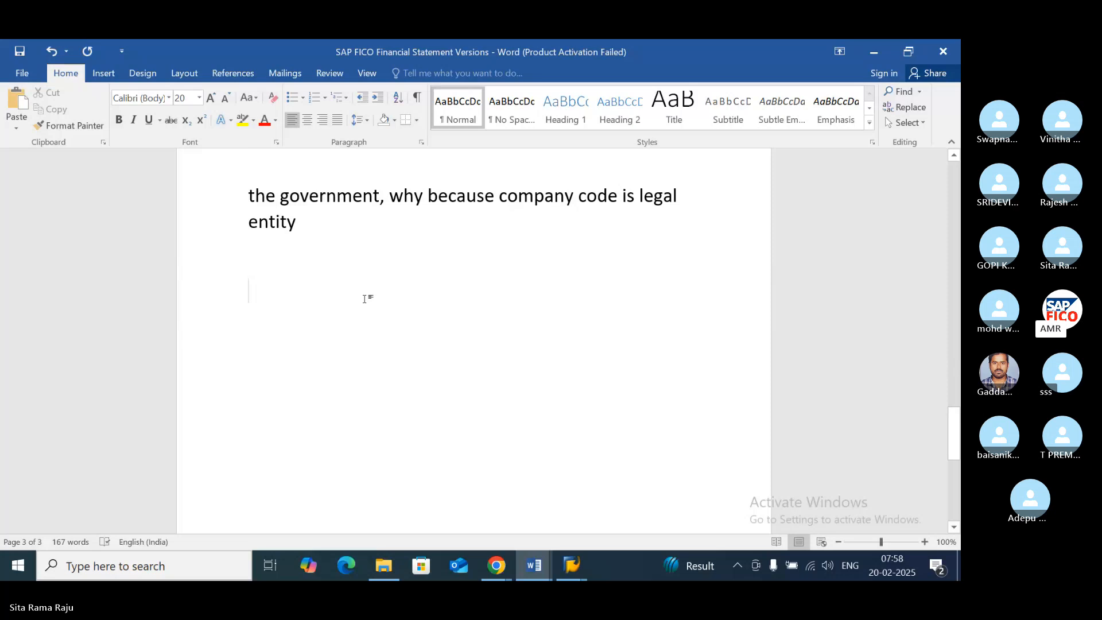
- Enter the line "Long Term Liabilities" at the end of the document and start a new line below it
type("Long Term")
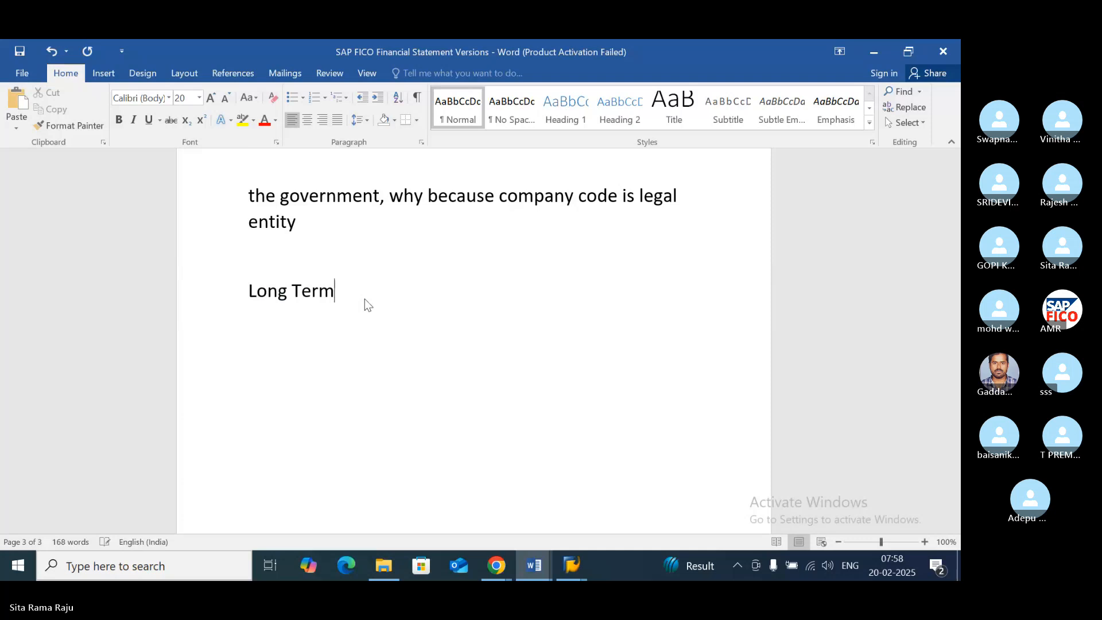
type(" Liabilities")
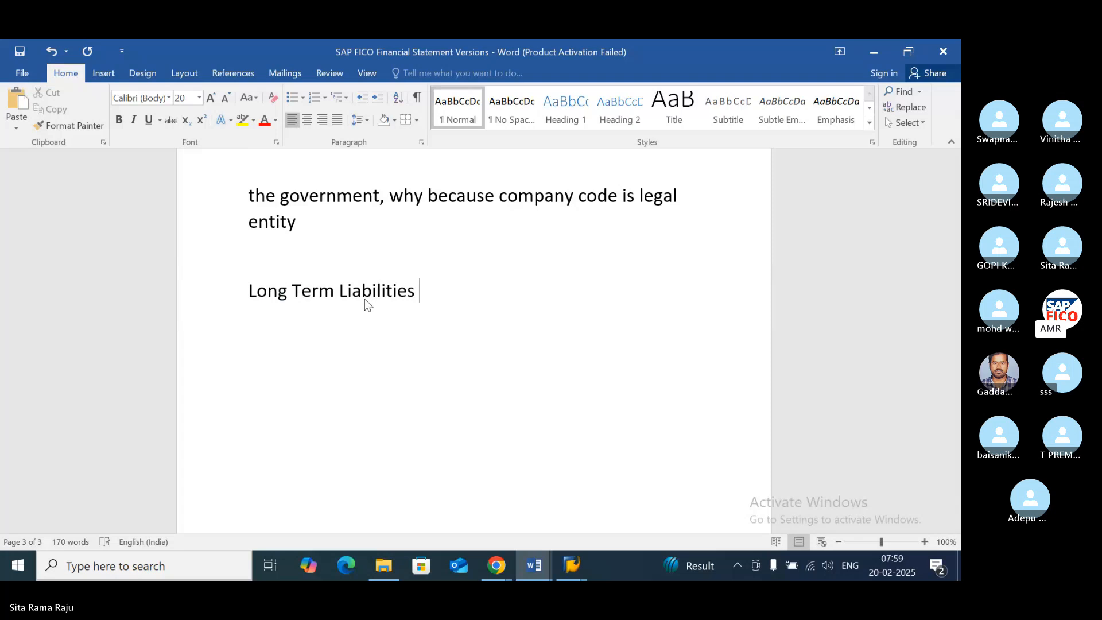
key("Return")
- Add the indented entry "-Share Capital" below Long Term Liabilities, with a hyphen instead of an underscore in front
type("_ Shar")
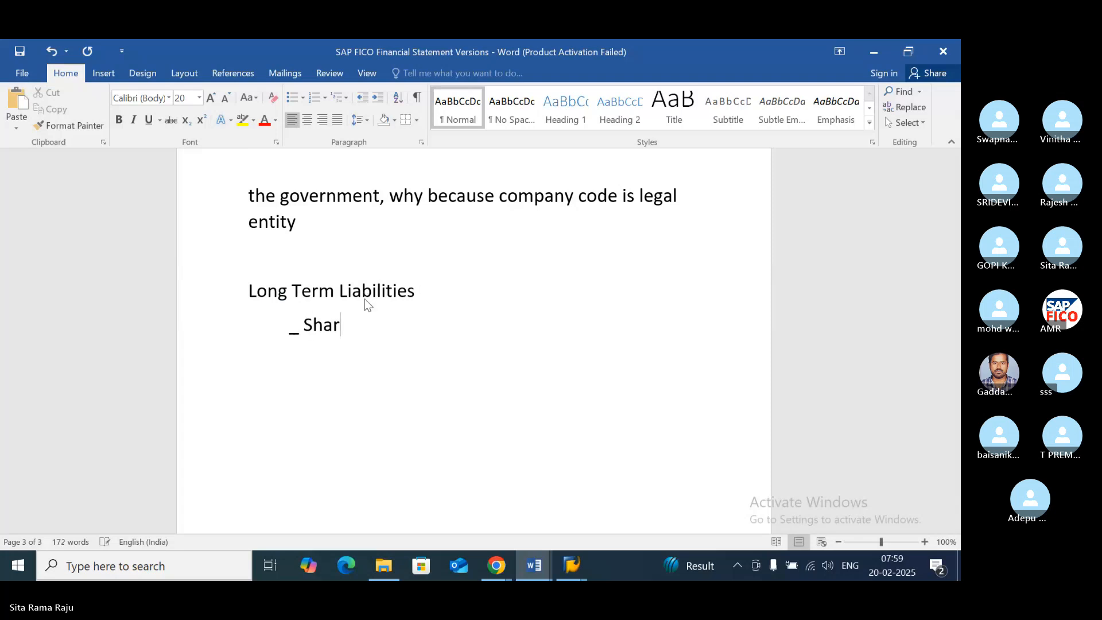
type("e Capital")
left_click(304, 325)
key("BackSpace")
key("BackSpace")
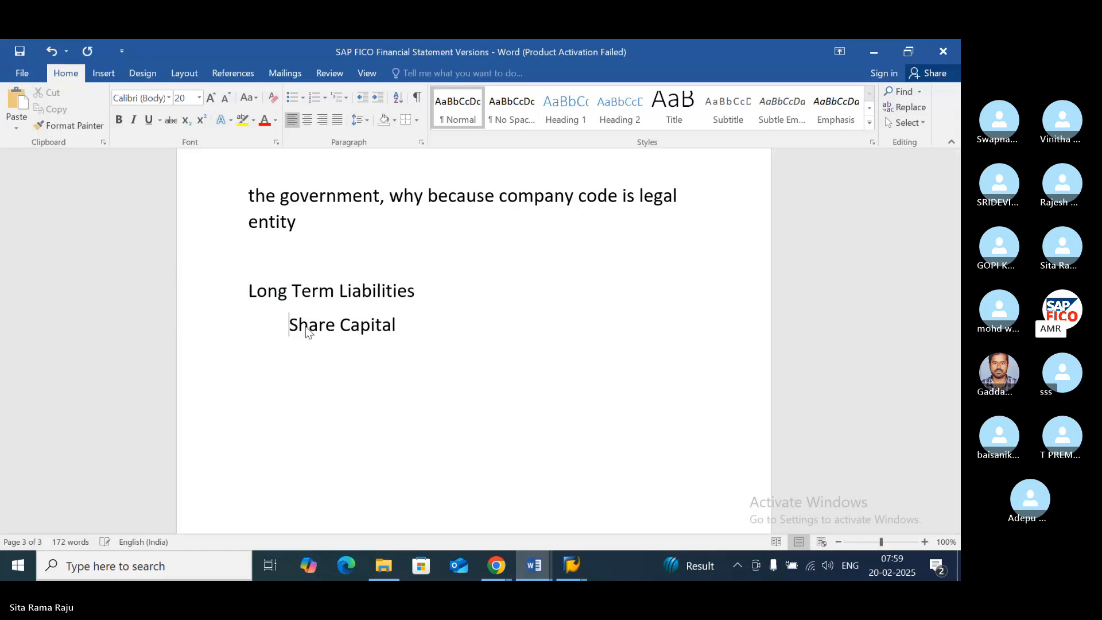
type("-")
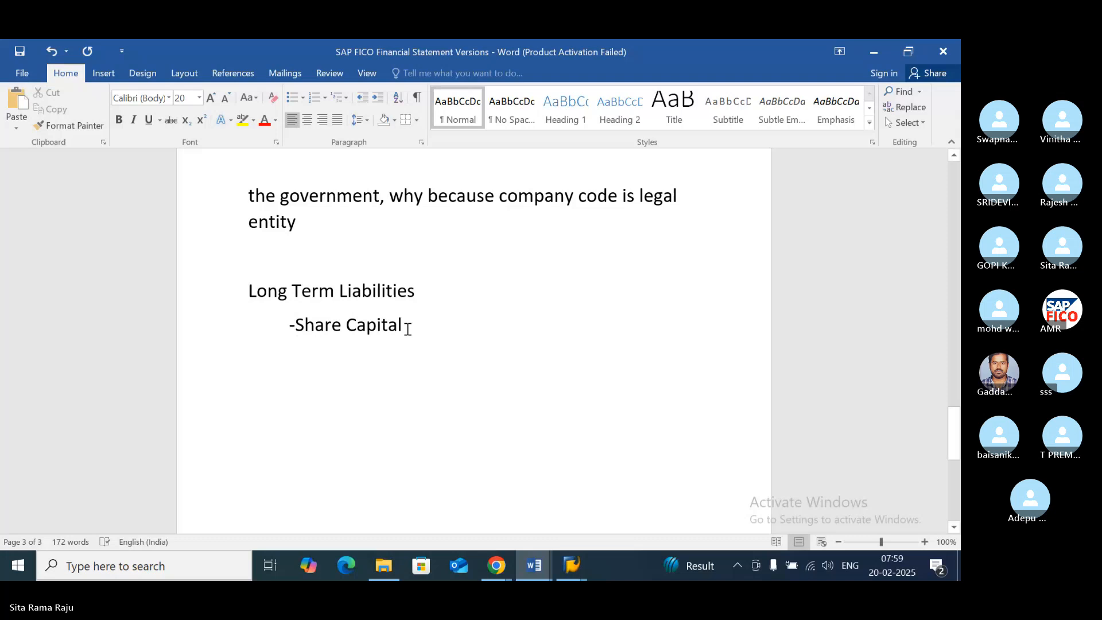
- Append ",Reserves & Surplus" to the Share Capital entry
left_click(429, 327)
type(",Re")
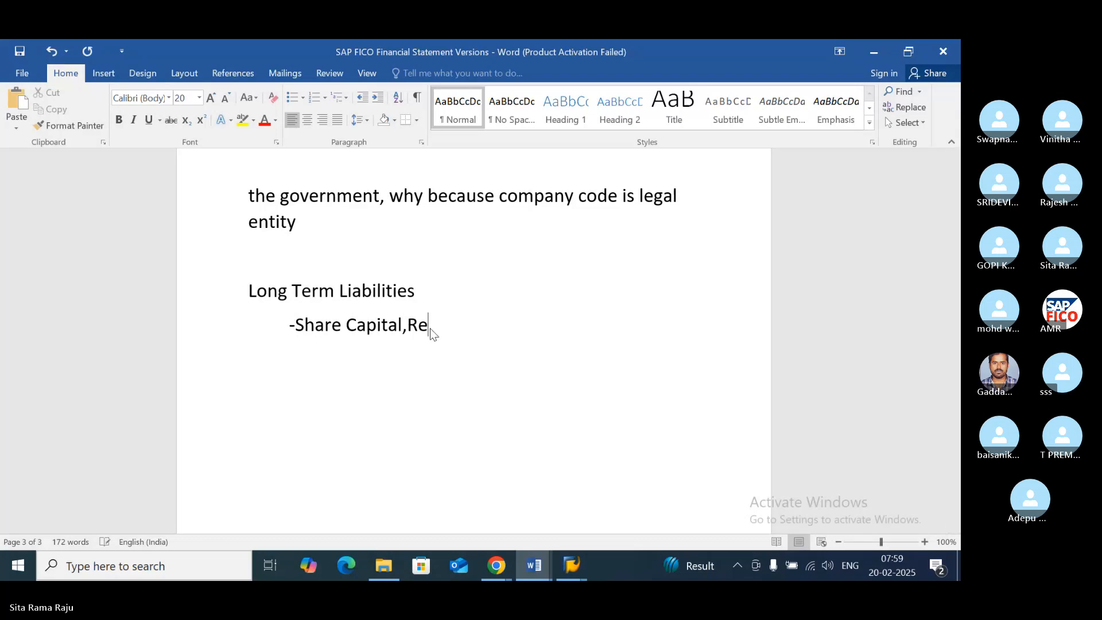
type("serves & Sup")
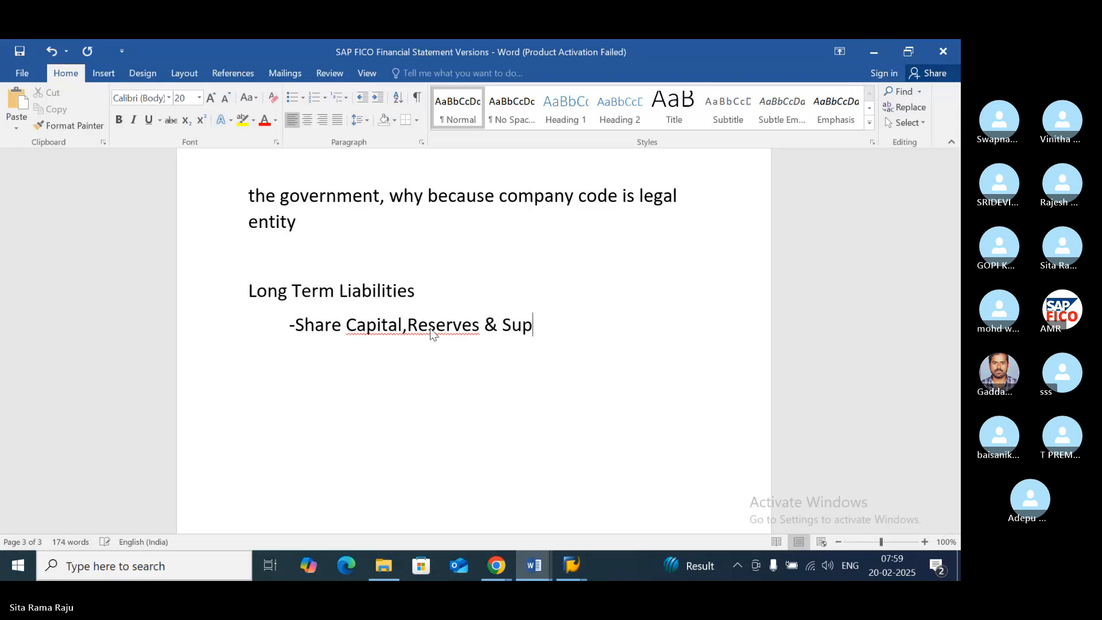
key("BackSpace")
type("rplus")
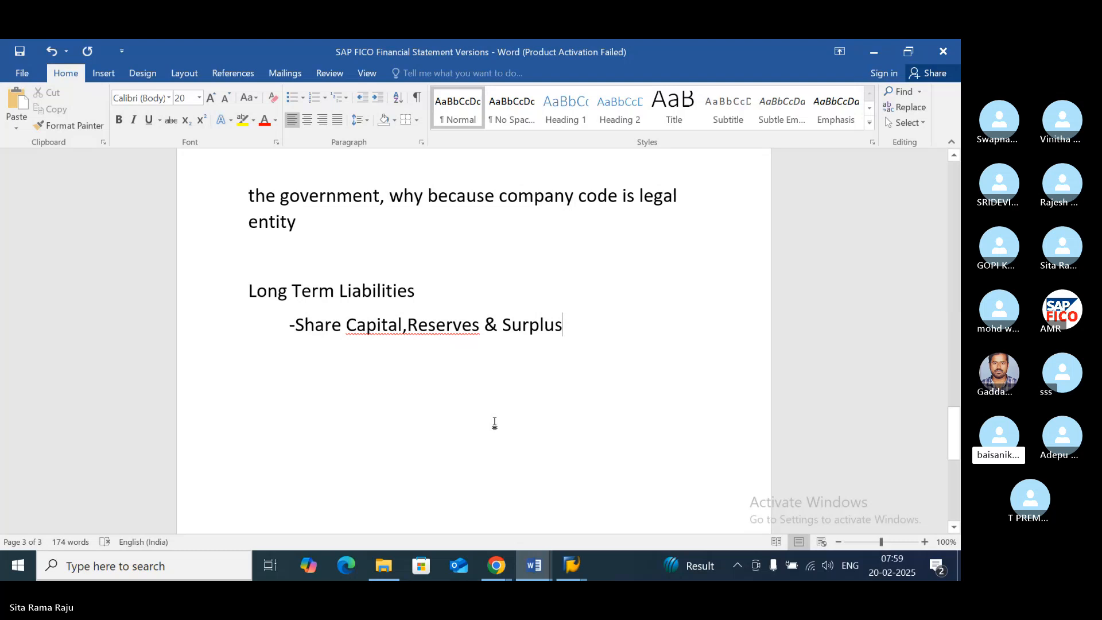
mouse_move(504, 567)
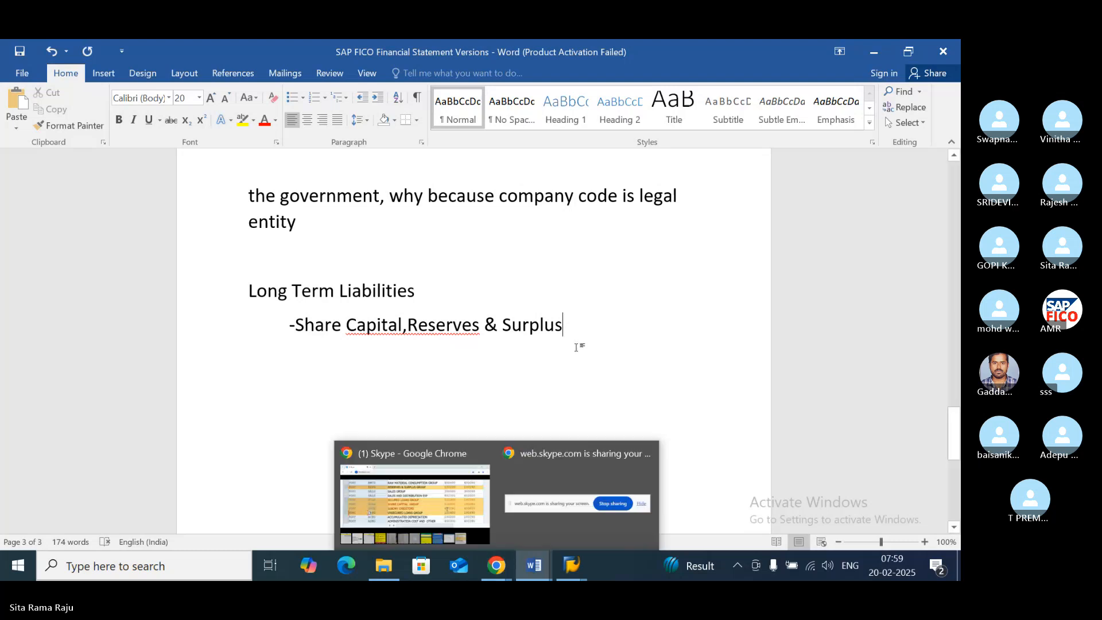
type("Sure")
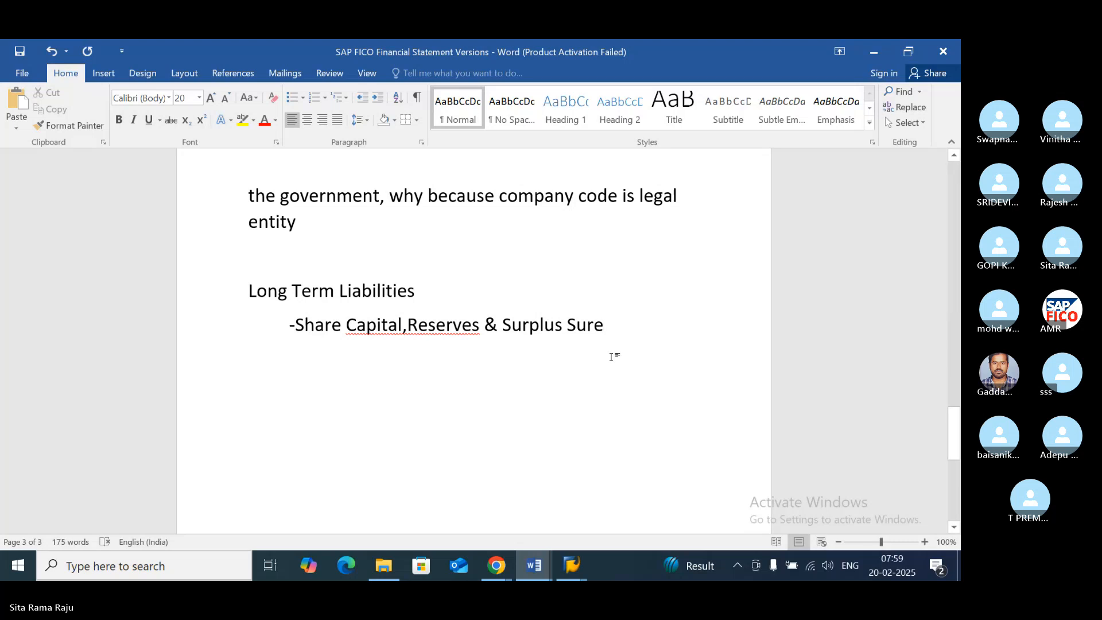
key("shift+Left")
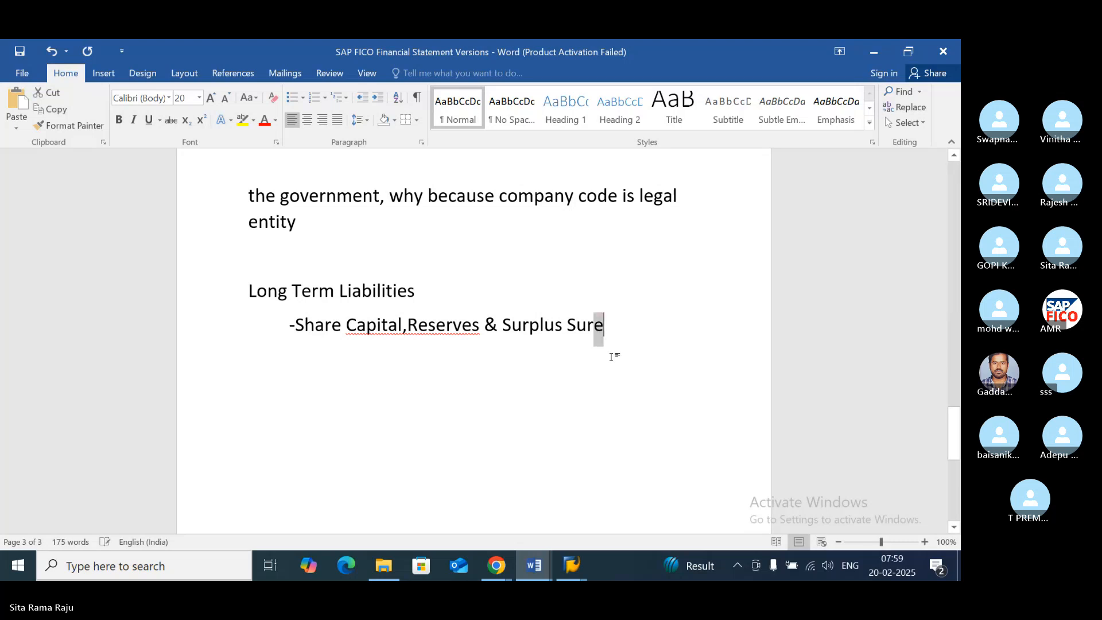
key("shift+Left")
key("shift+Left")
key("shift+Left")
key("shift+Left")
key("ctrl+b")
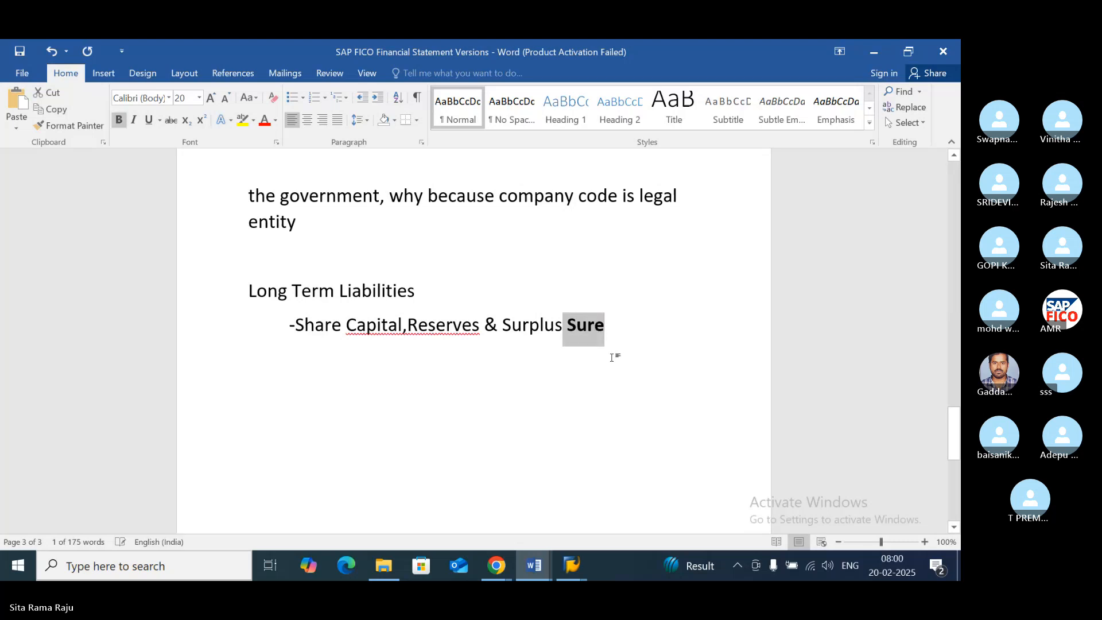
left_click(627, 324)
key("BackSpace")
key("BackSpace")
key("BackSpace")
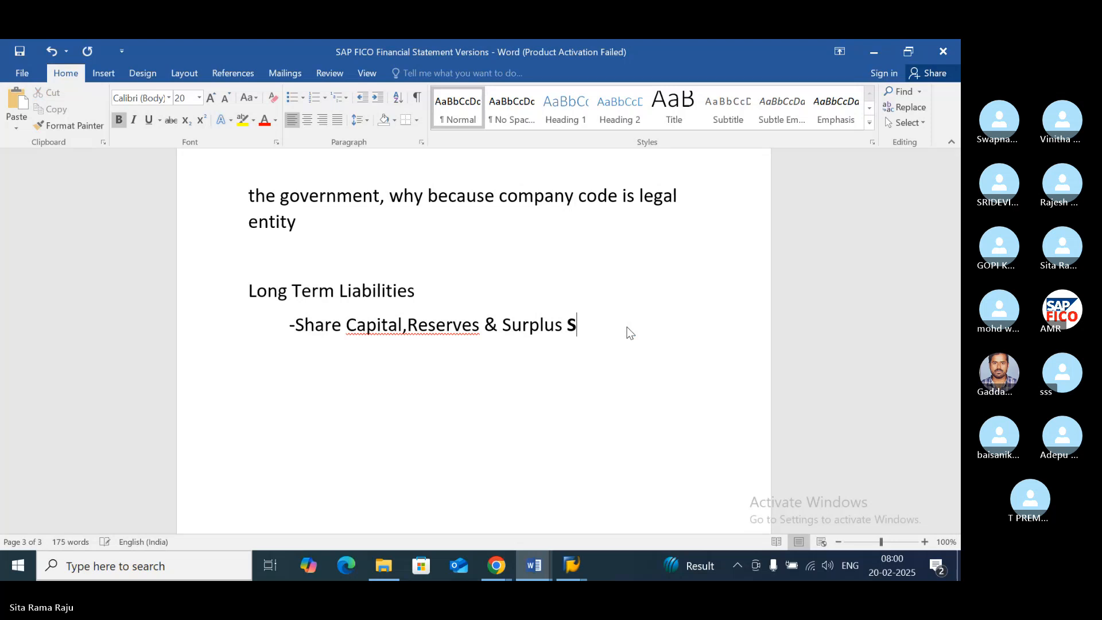
key("BackSpace")
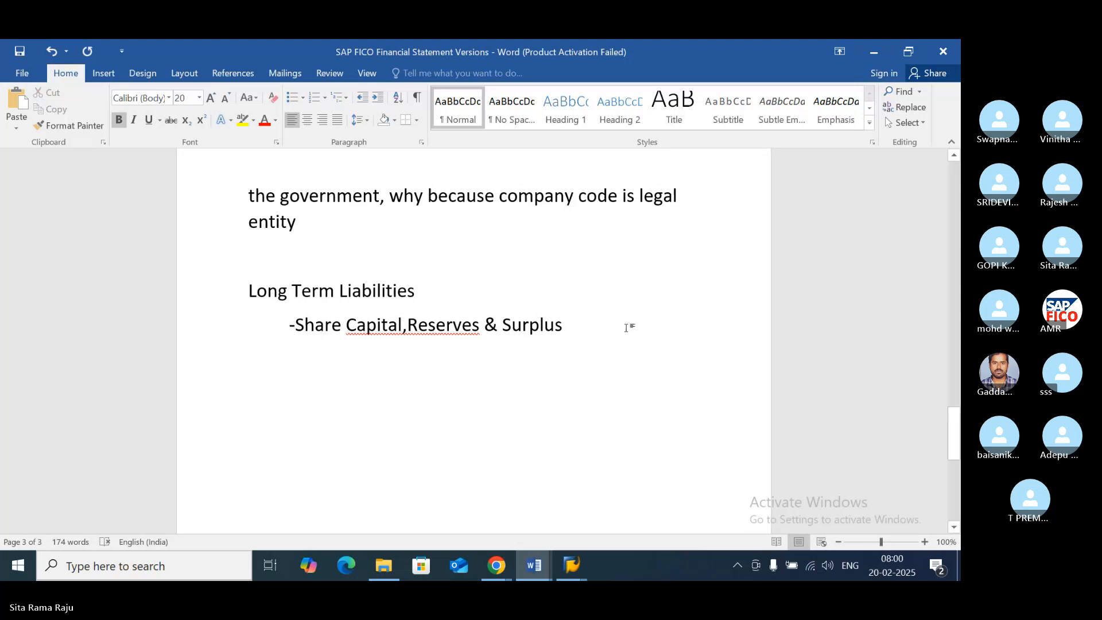
- Switch to Skype in Chrome, close the enlarged account-group picture, and return to the SAP FICO Financial Statement Versions document in Word
left_click(496, 565)
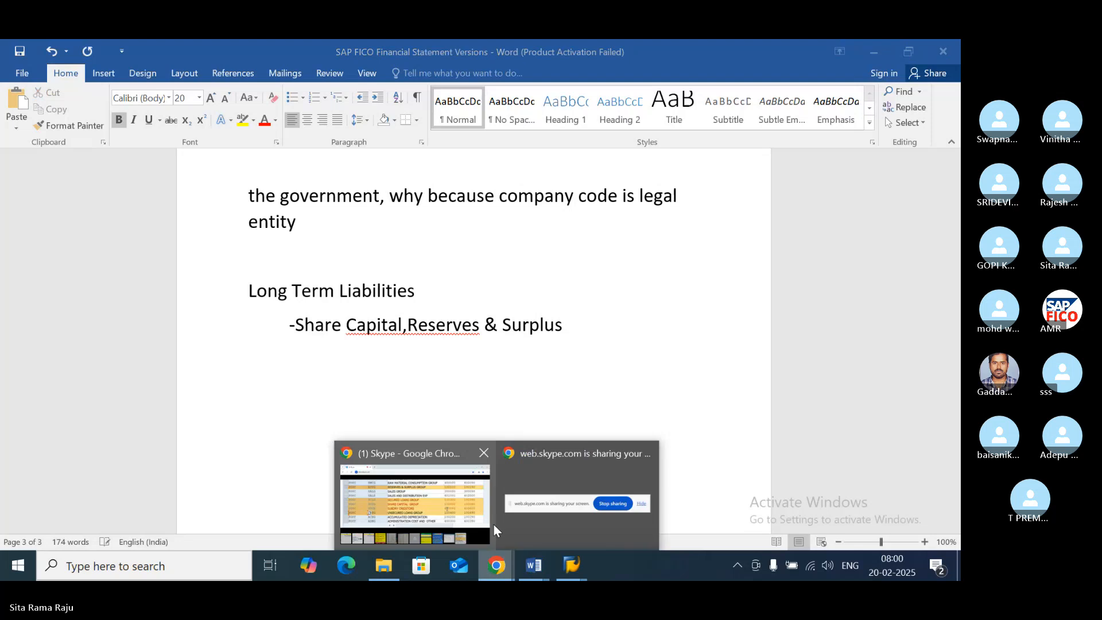
left_click(441, 452)
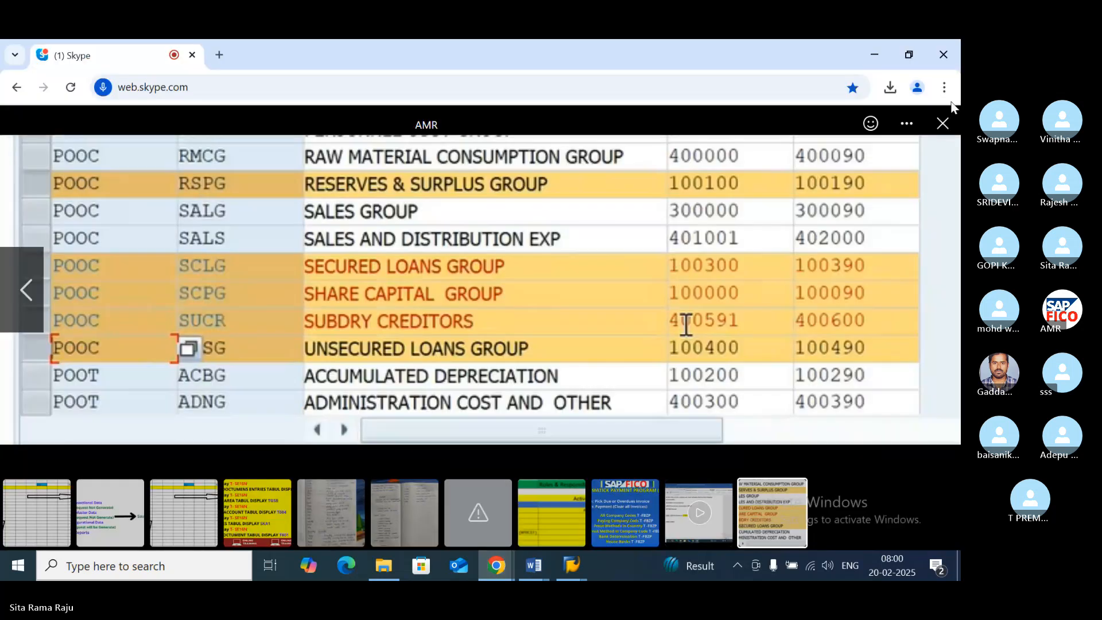
left_click(942, 126)
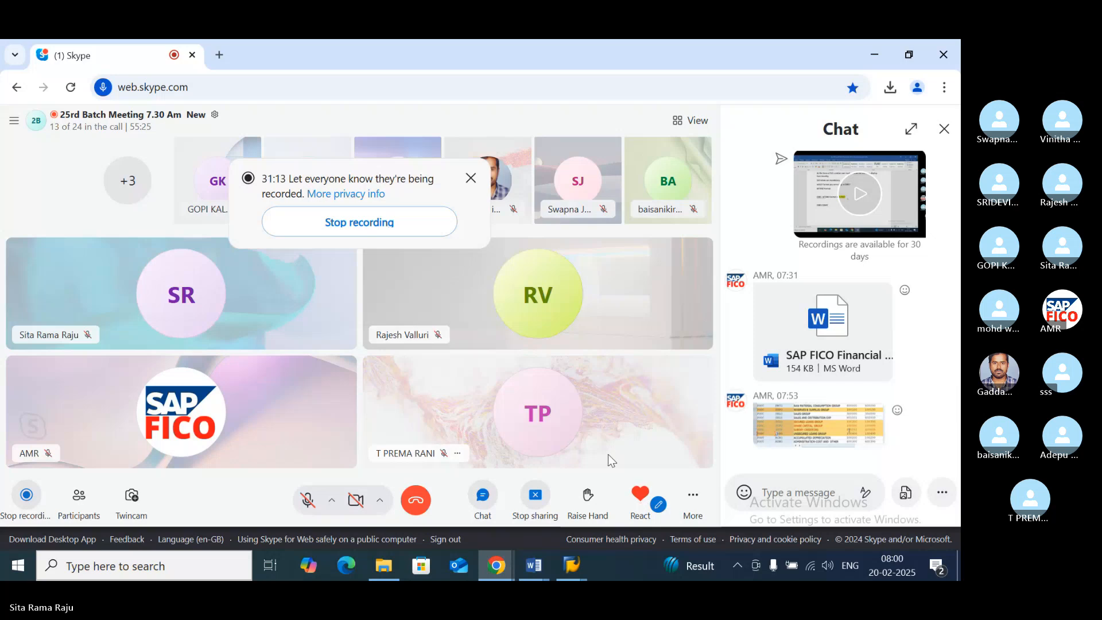
mouse_move(533, 565)
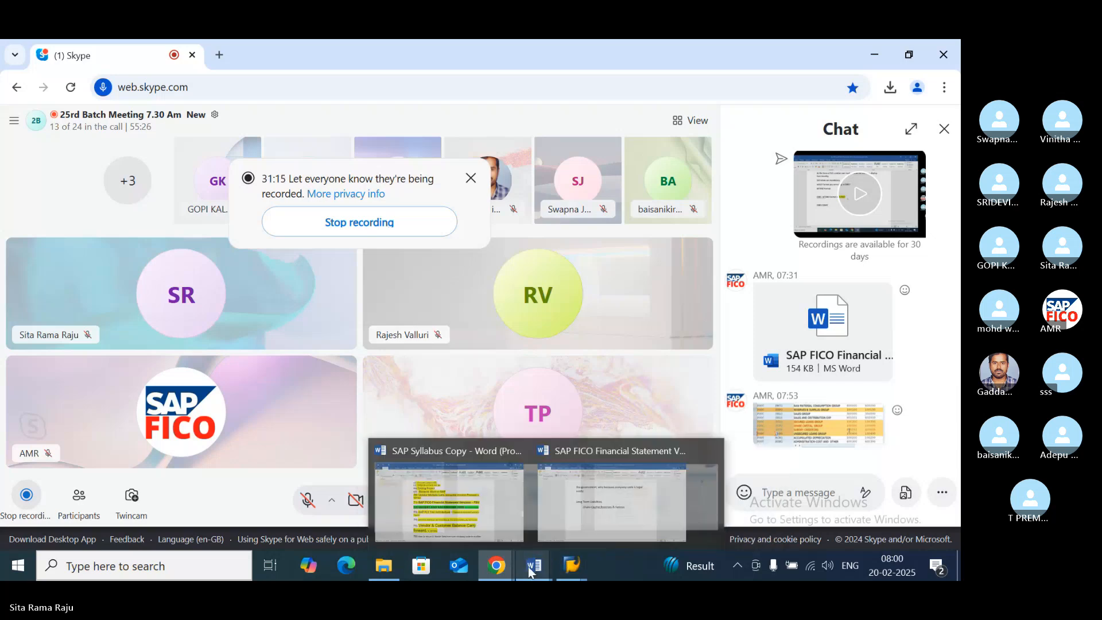
left_click(652, 509)
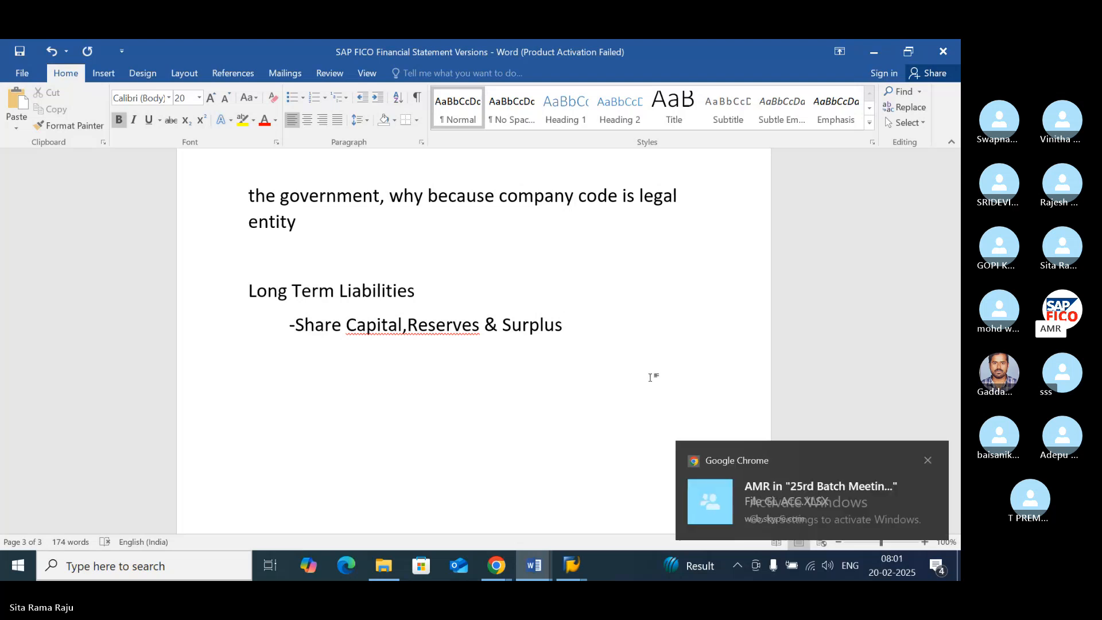
- Dismiss the notifications, switch to Skype in Chrome, and download the GL ACC.XLSX file from the meeting chat
left_click(926, 461)
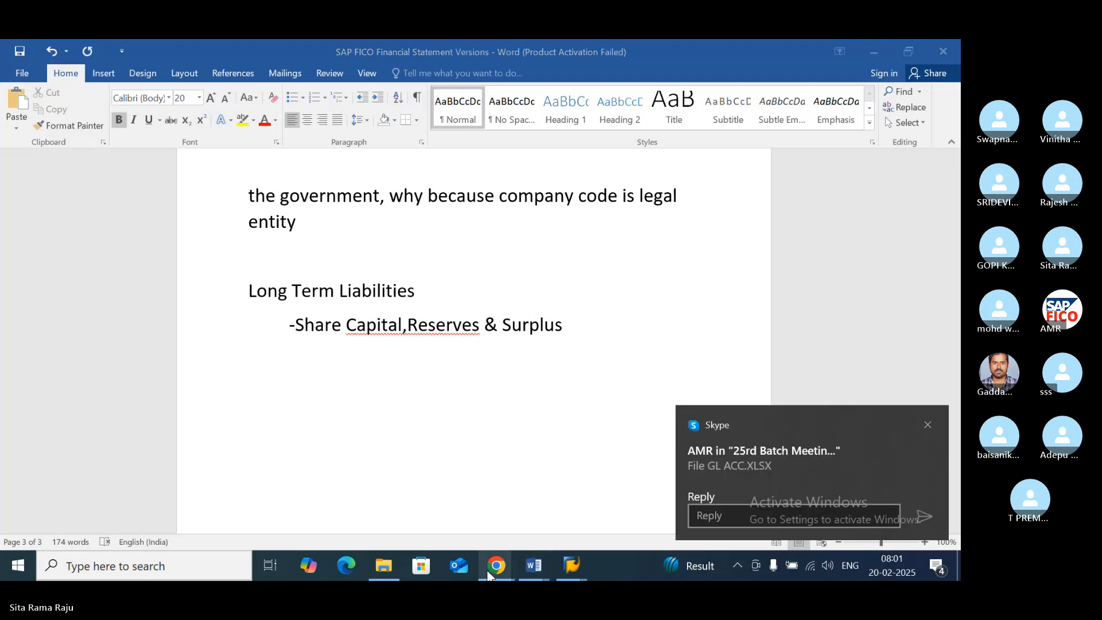
left_click(928, 424)
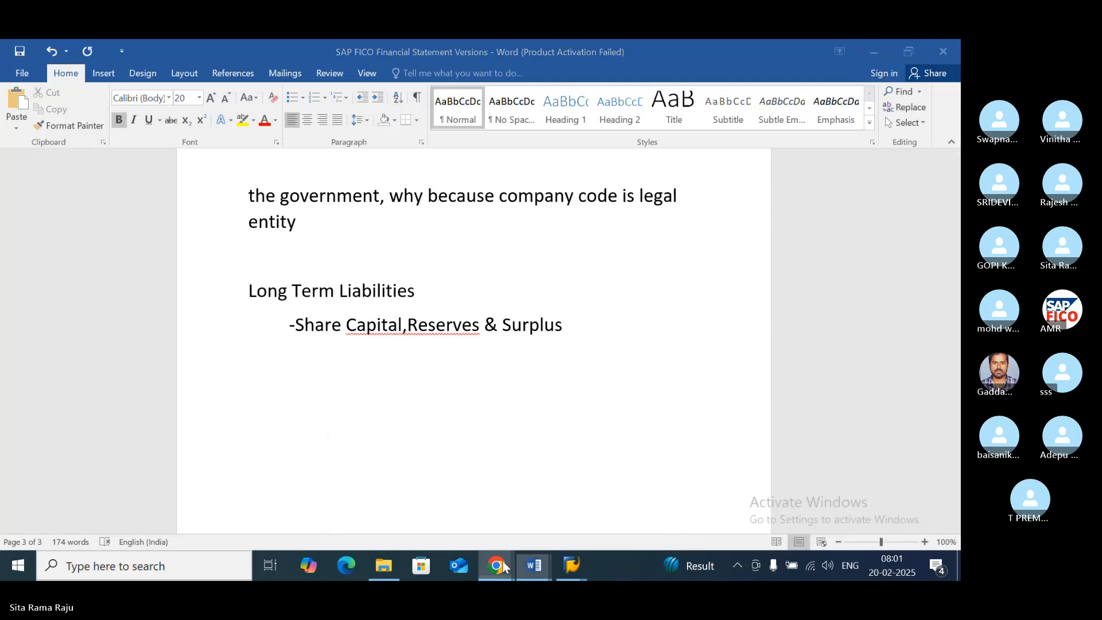
mouse_move(497, 566)
left_click(457, 464)
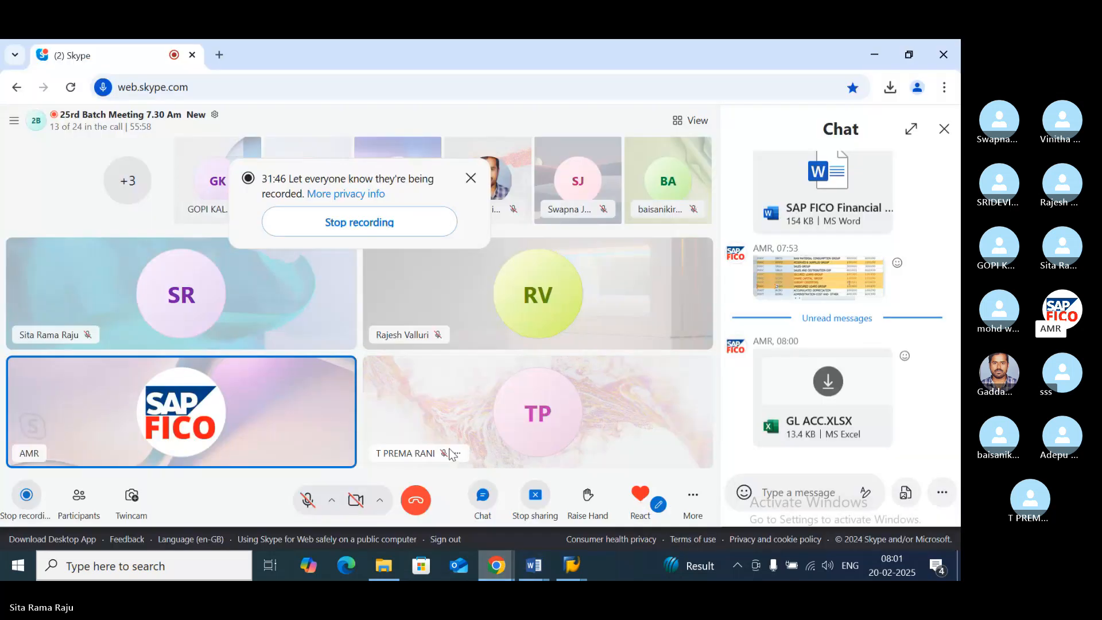
left_click(833, 389)
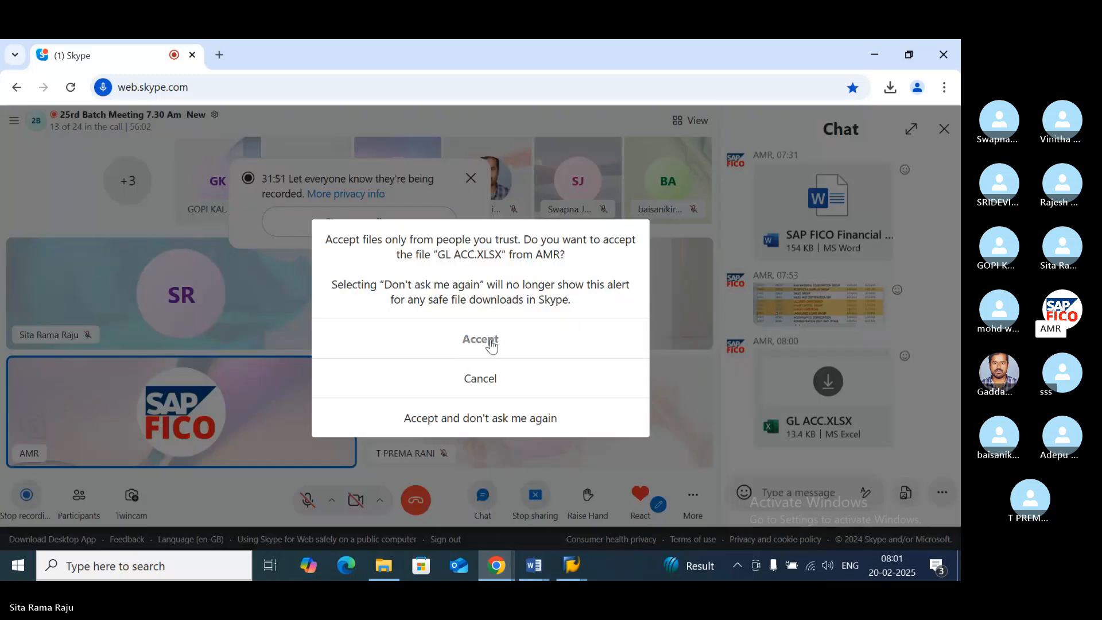
left_click(491, 342)
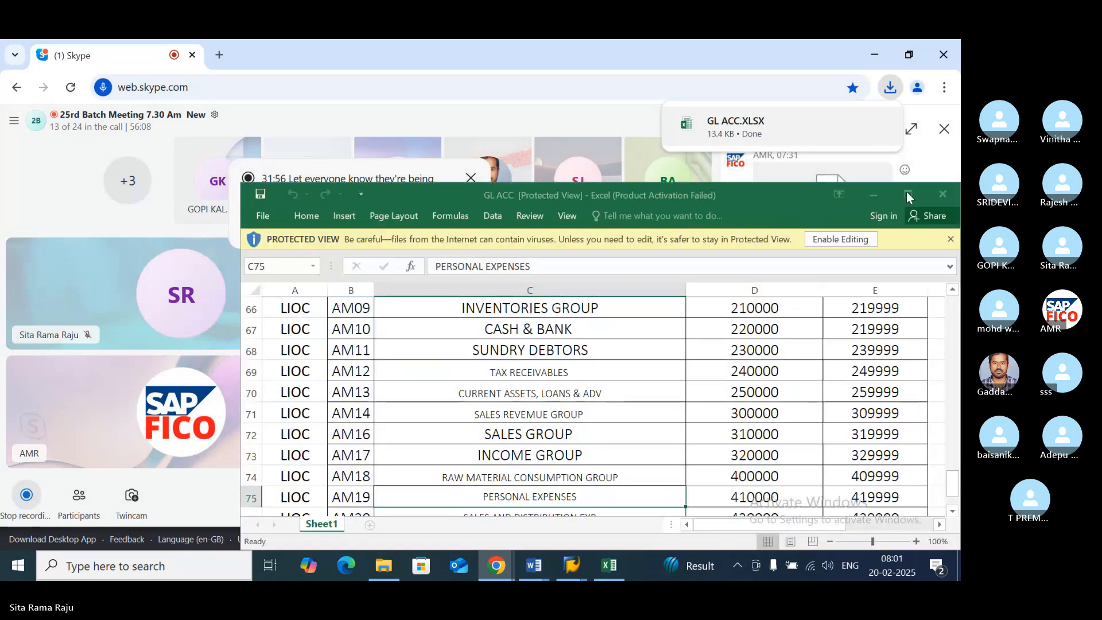
- Maximize the GL ACC workbook in Excel and enable editing, dismissing the activation wizard, with the LIOC account groups from row 58 in view
left_click(907, 194)
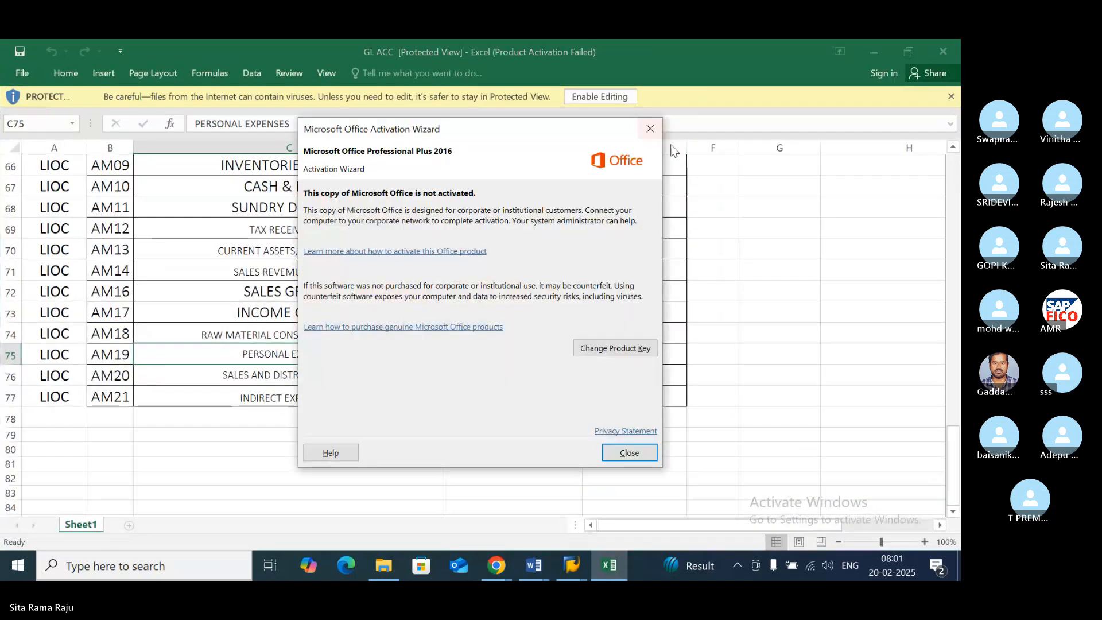
left_click(650, 129)
left_click(599, 96)
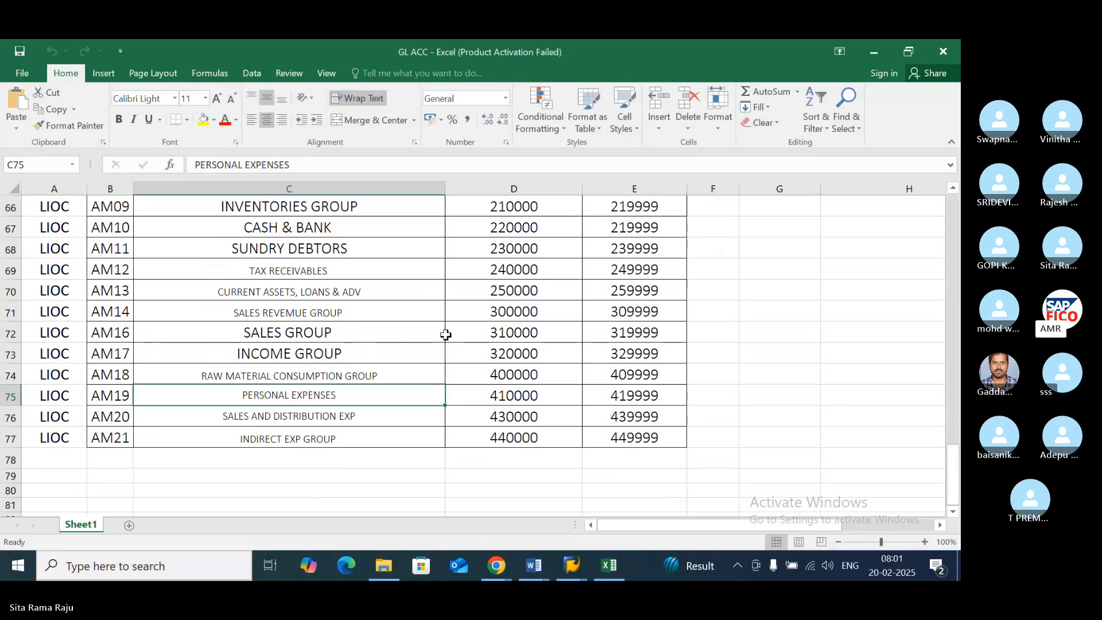
scroll(445, 334, "up", 2)
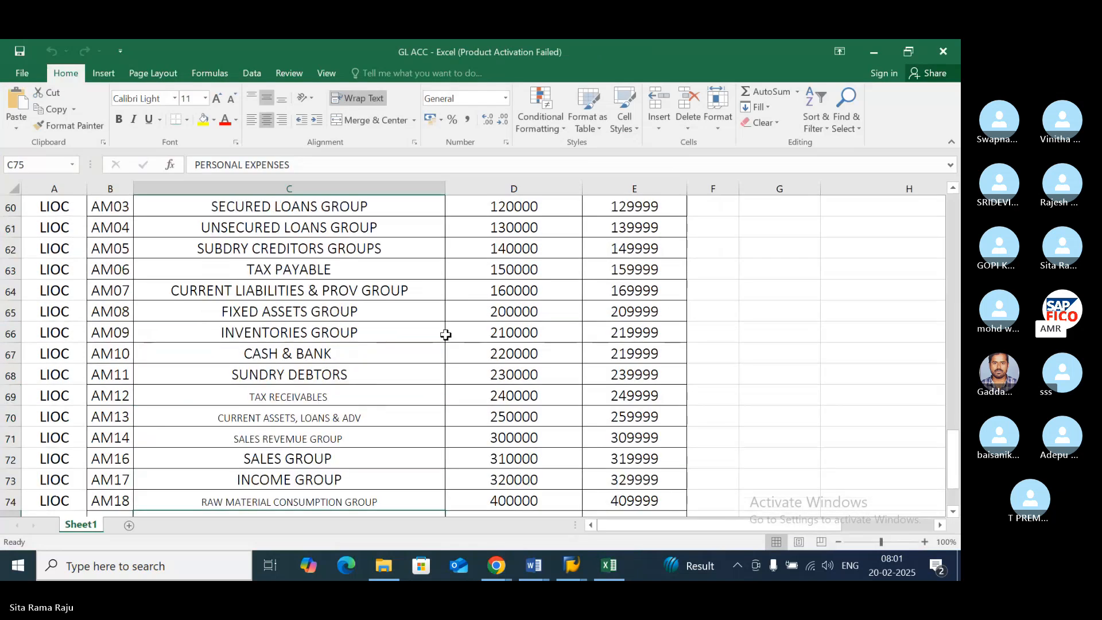
scroll(445, 335, "up", 2)
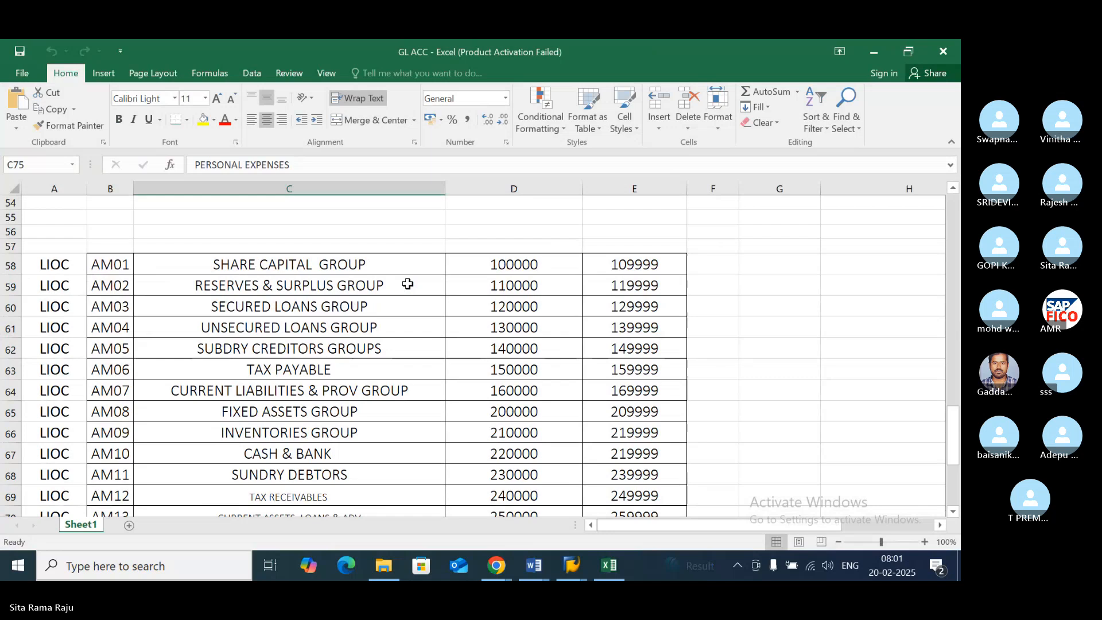
left_click(380, 265)
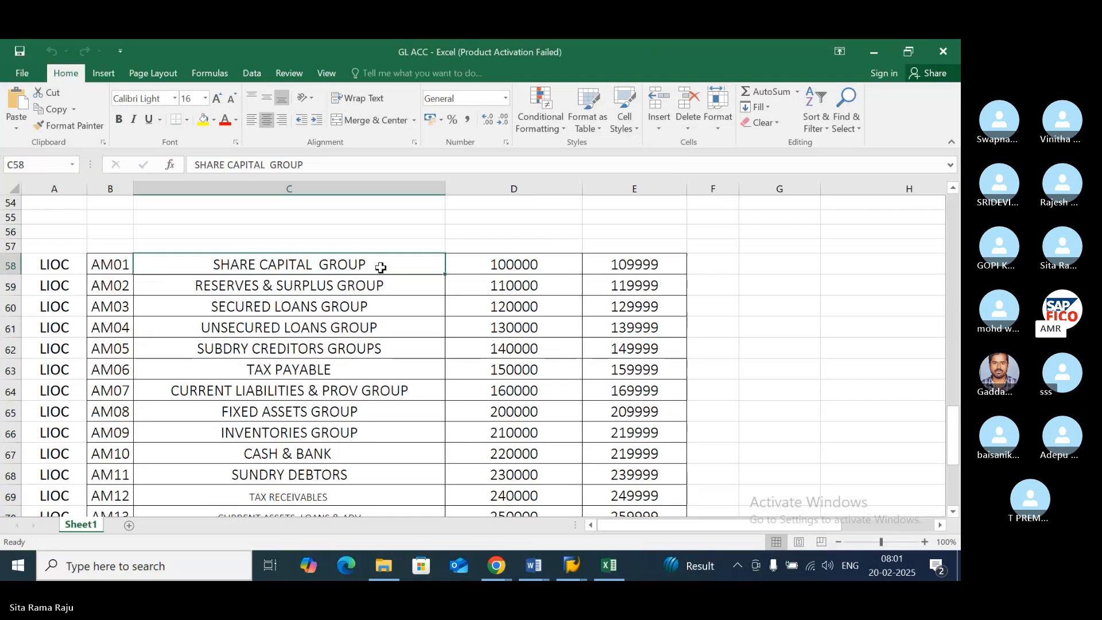
key("ctrl+c")
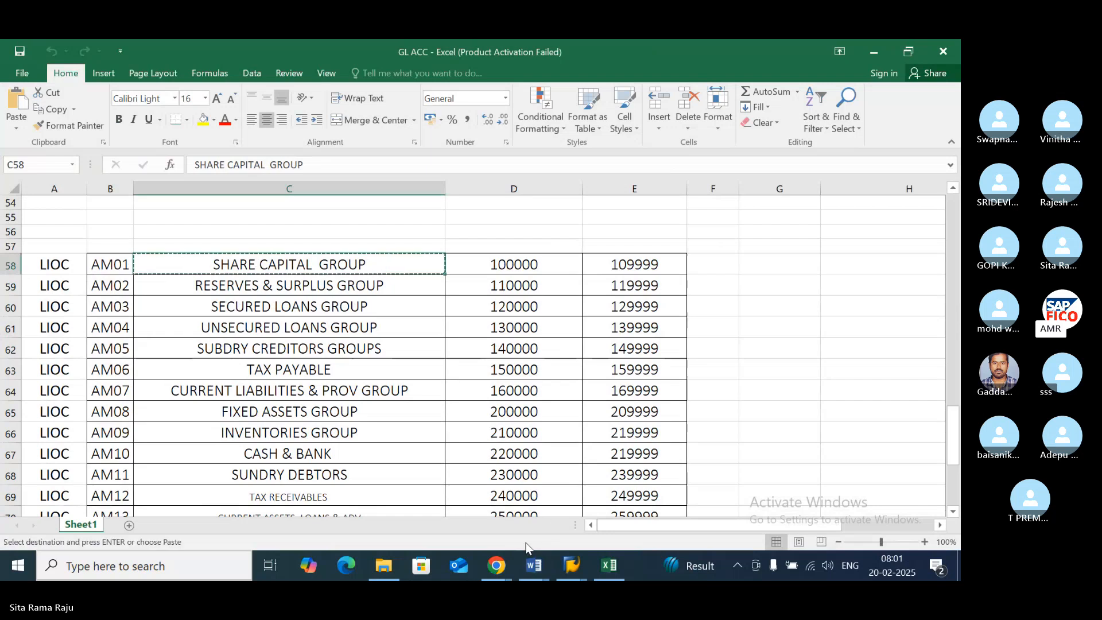
key("Escape")
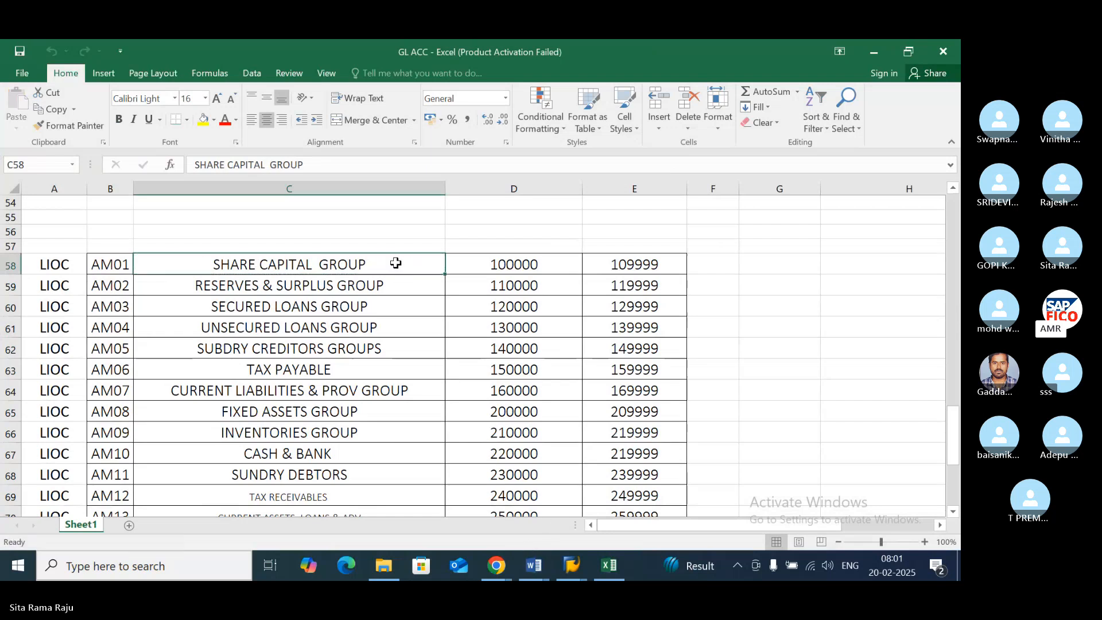
key("shift+Down")
key("shift+Down")
key("shift+Down")
key("shift+Down")
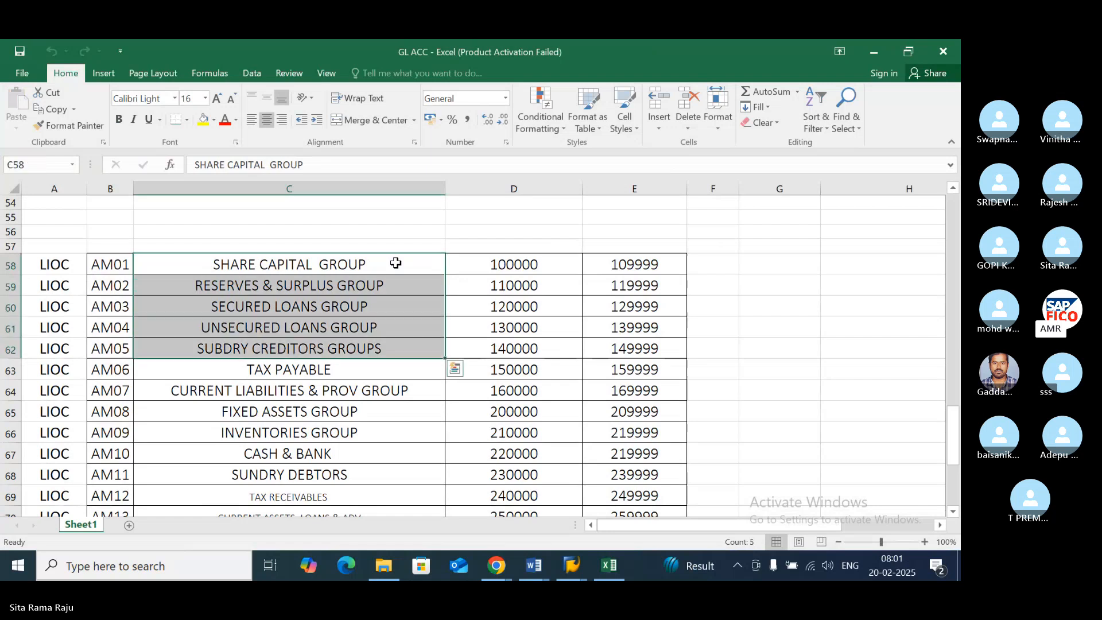
- Enter "Long Term Liabilities" in cell G58 beside the Share Capital Group row
left_click(756, 263)
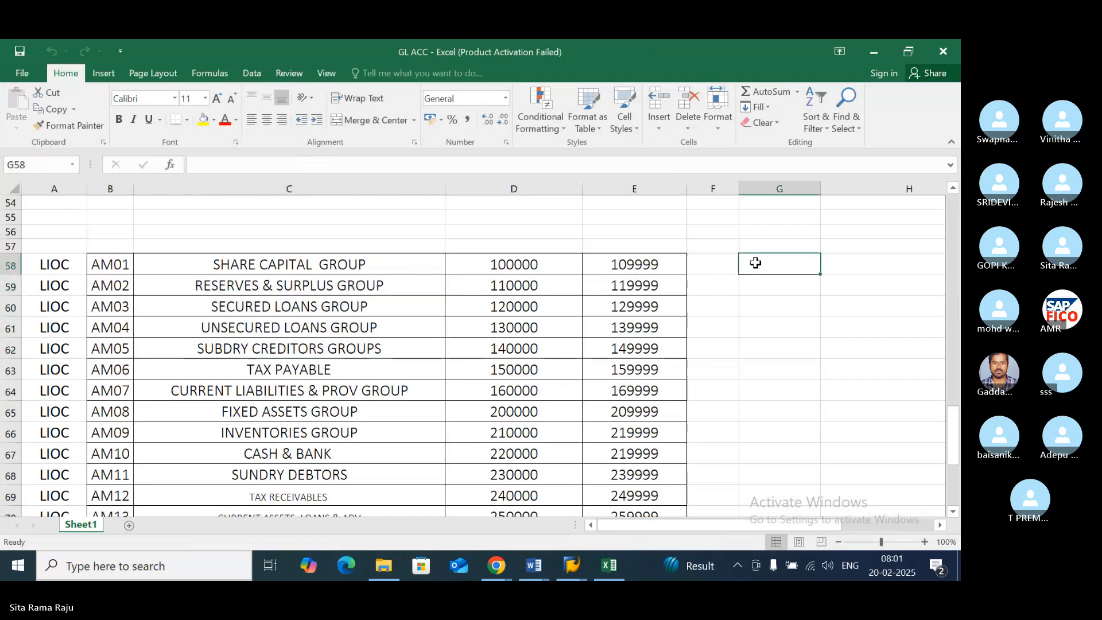
type("Long Term")
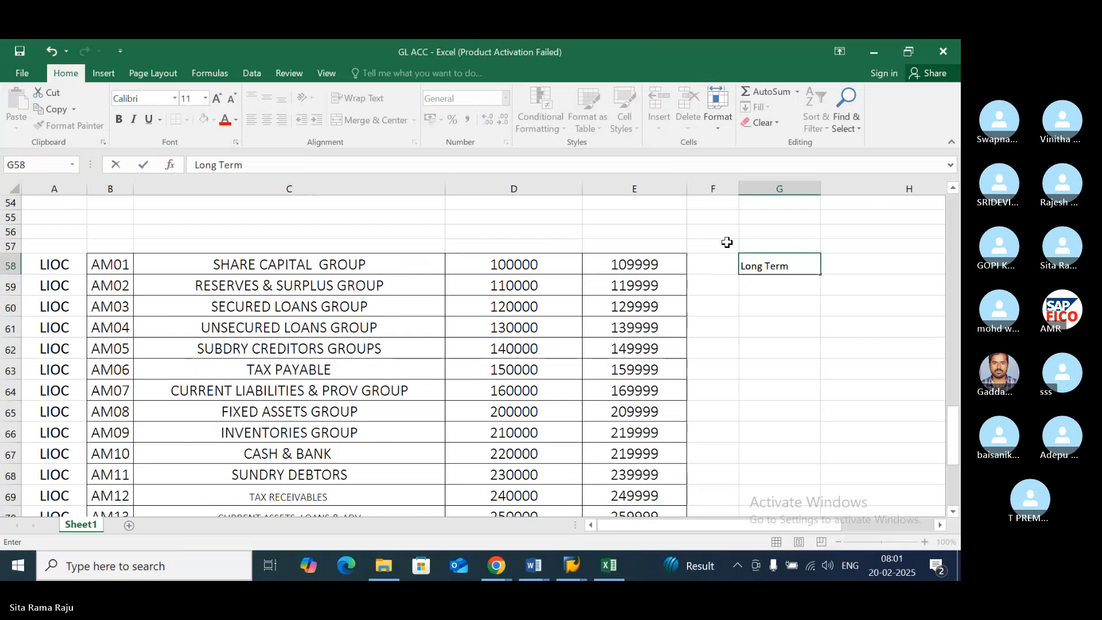
type(" Liabil")
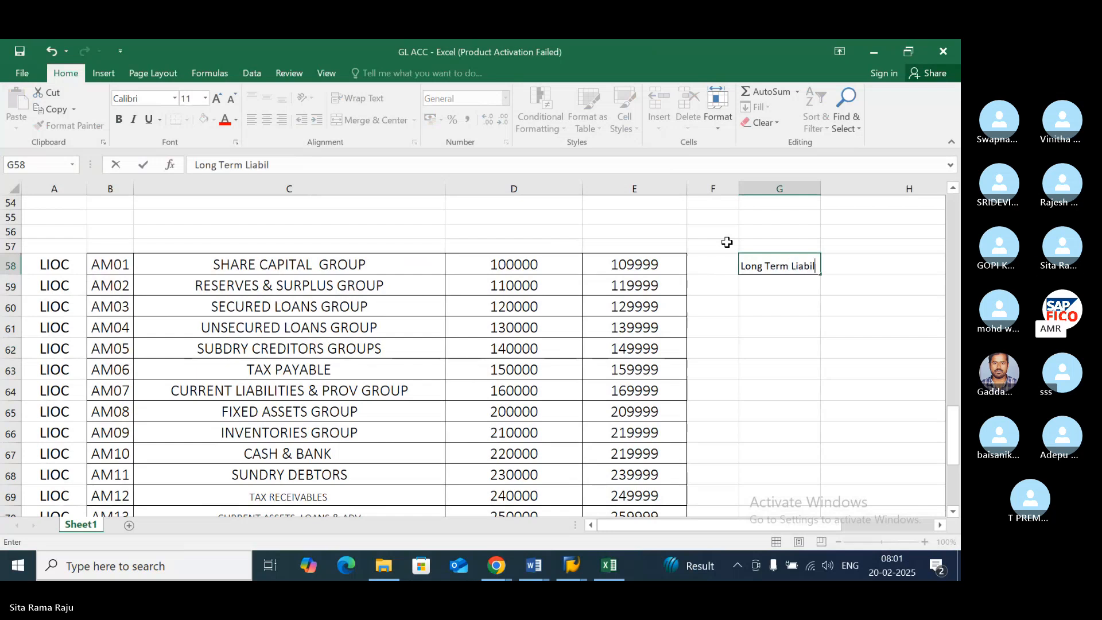
type("ities")
key("Return")
- Fill "Long Term Liabilities" down into cells G59 to G62, through the AM05 creditors row
key("ctrl+d")
key("Return")
key("ctrl+d")
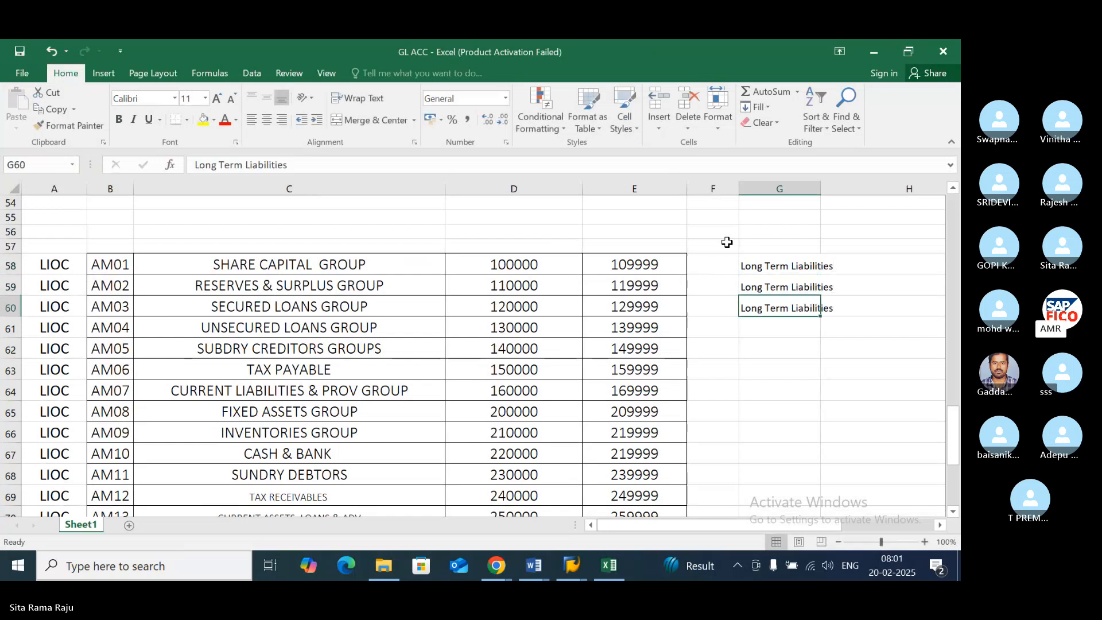
key("Return")
key("ctrl+d")
key("Return")
key("ctrl+d")
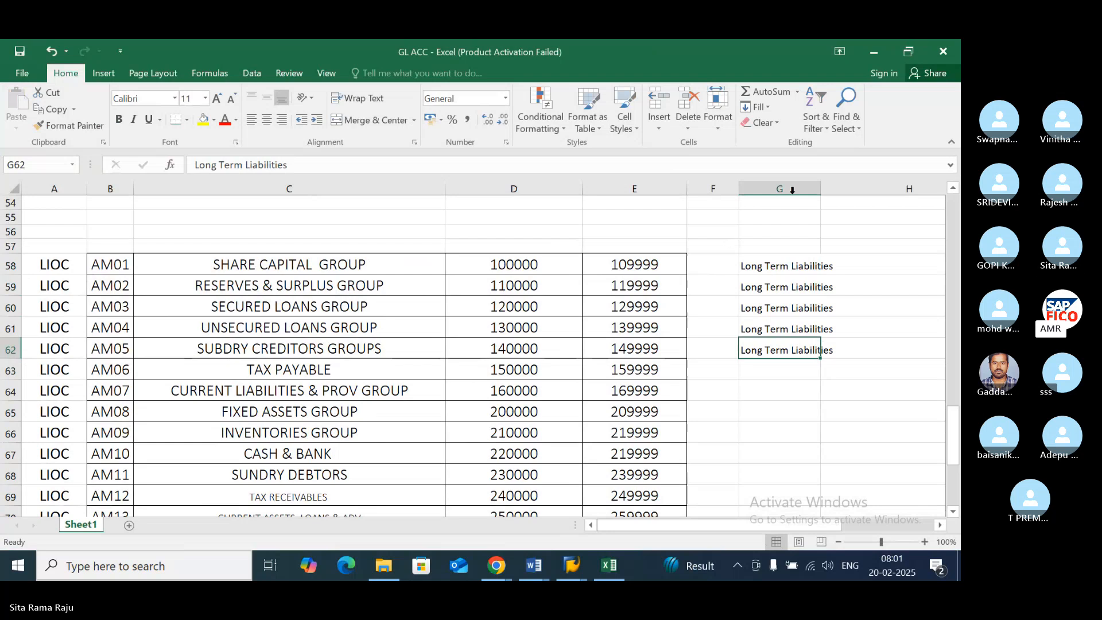
- Widen column G to fit its entries and add the centred heading "Under" in cell G57
left_click_drag(817, 194, 855, 192)
left_click(797, 245)
type("U")
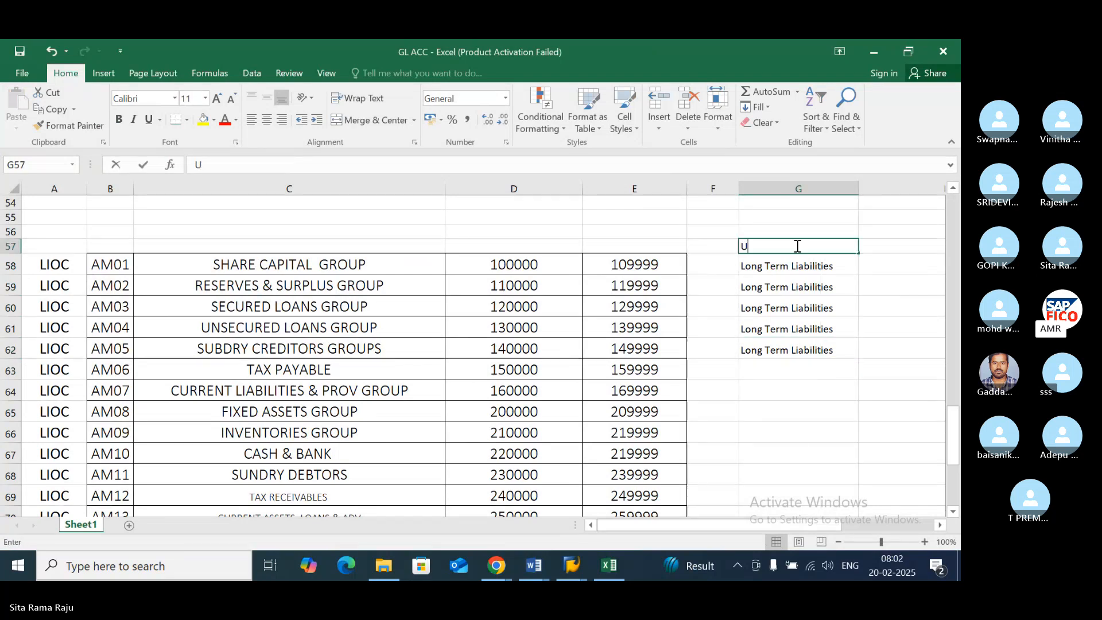
type("nder")
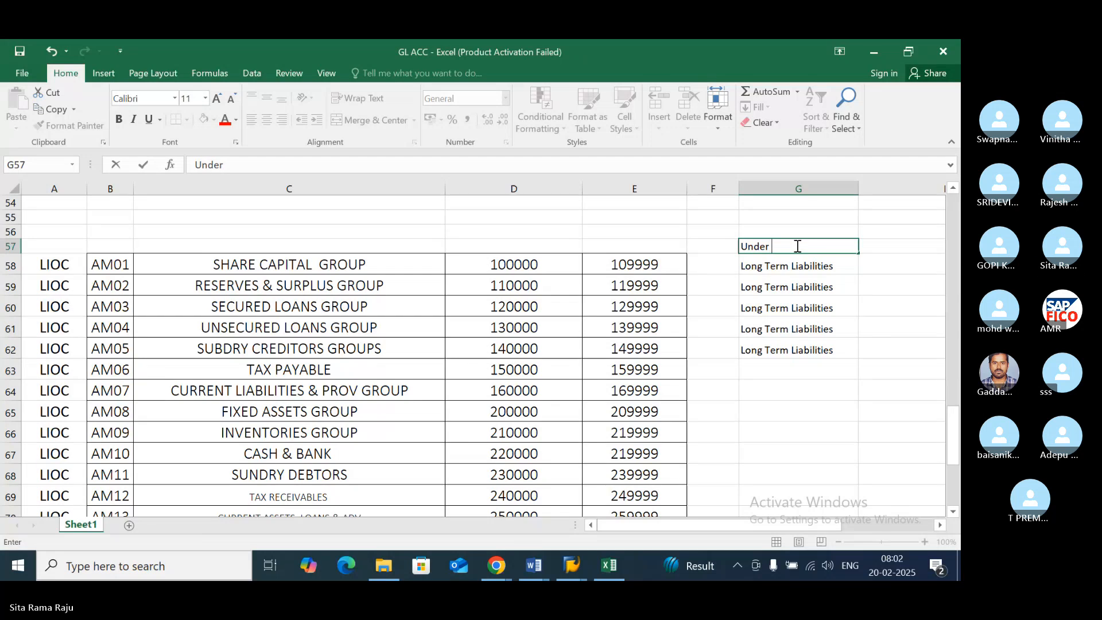
key("Return")
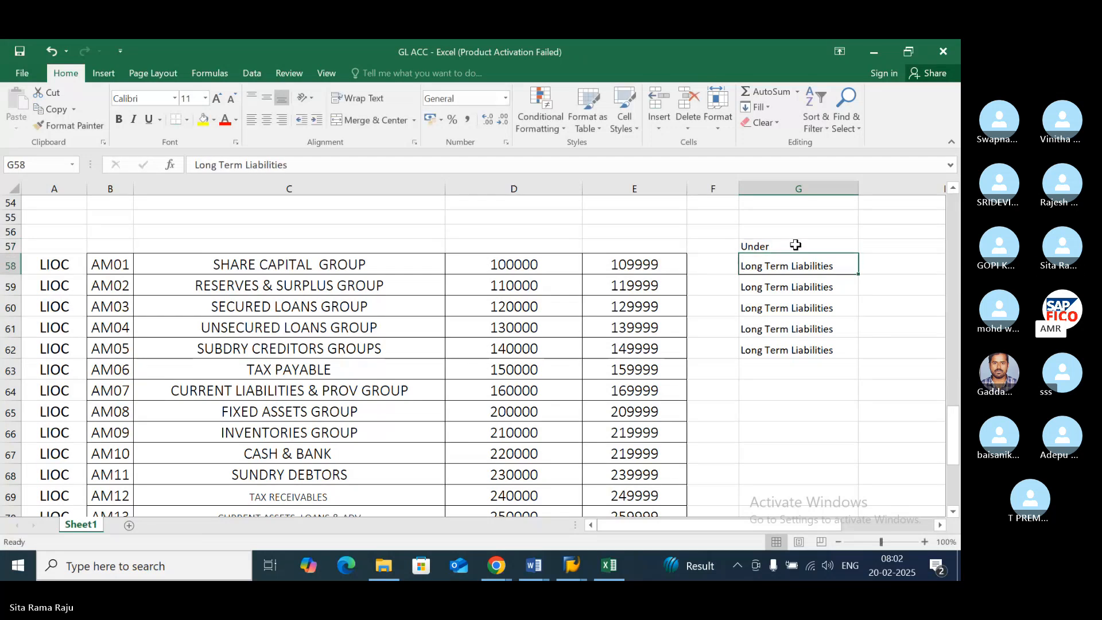
left_click(795, 245)
left_click(267, 119)
left_click(786, 307)
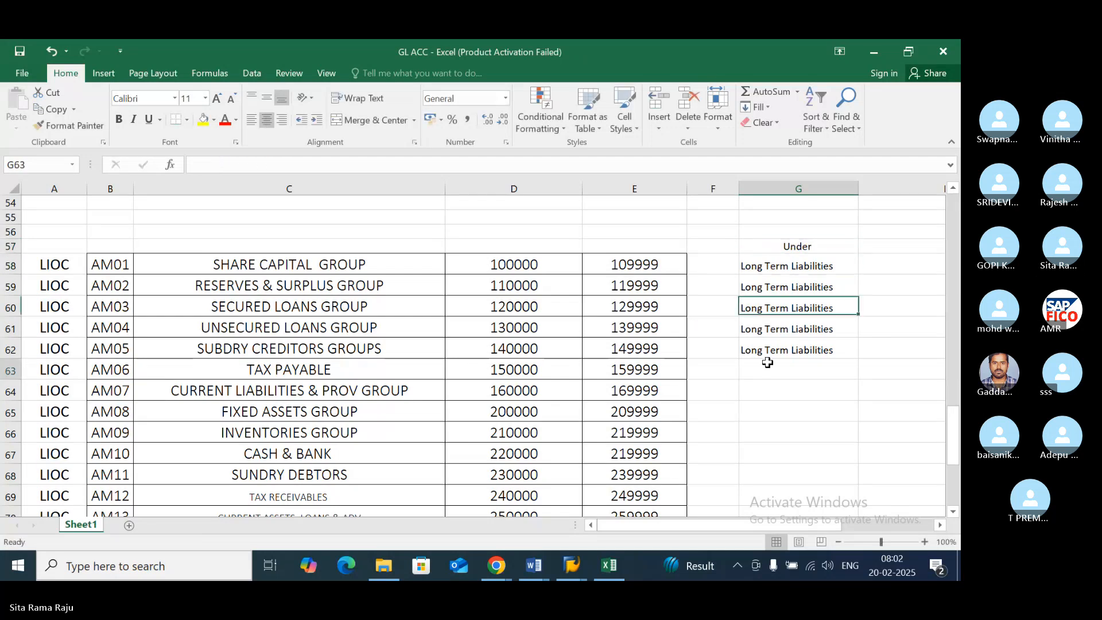
left_click(766, 362)
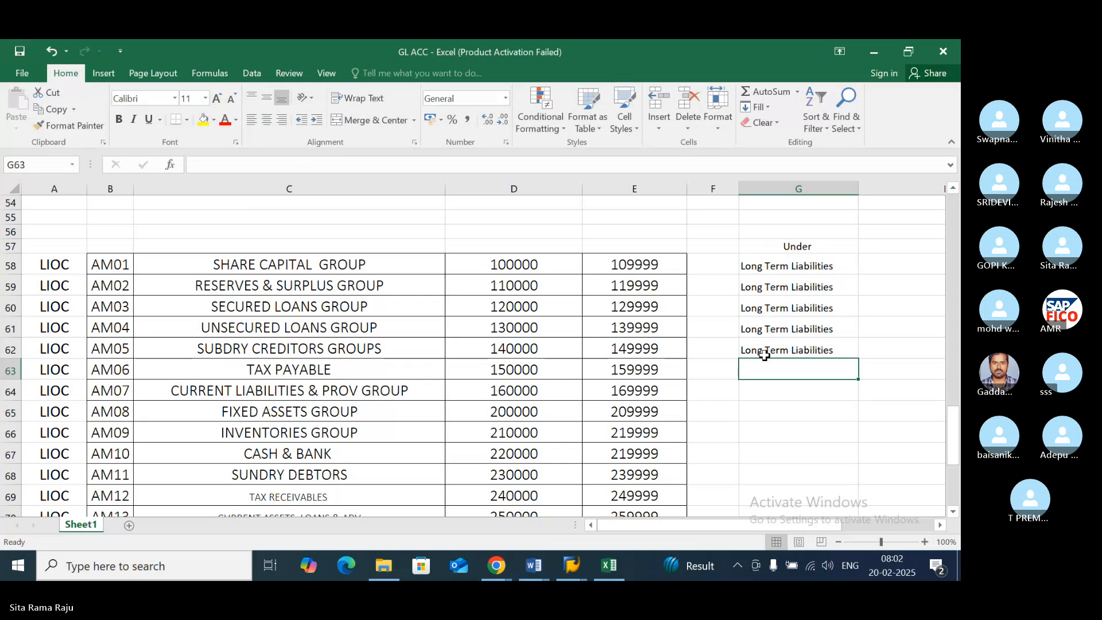
left_click(408, 408)
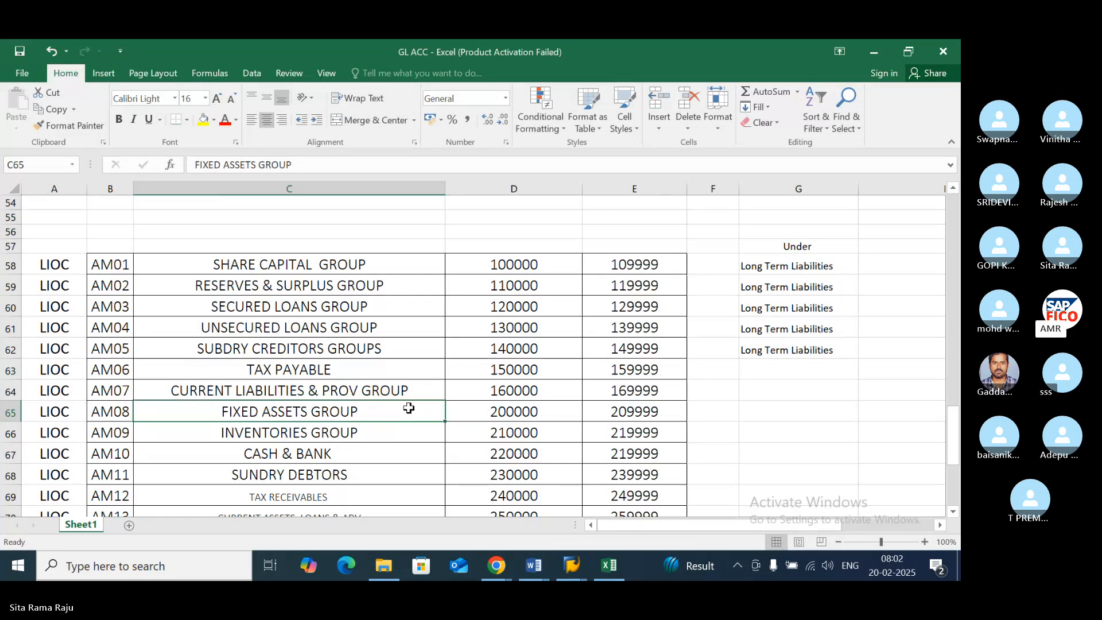
- Look through the LIOC account groups from AM01 to AM21 to decide which item each belongs under
key("Right")
key("Right")
key("Right")
key("Right")
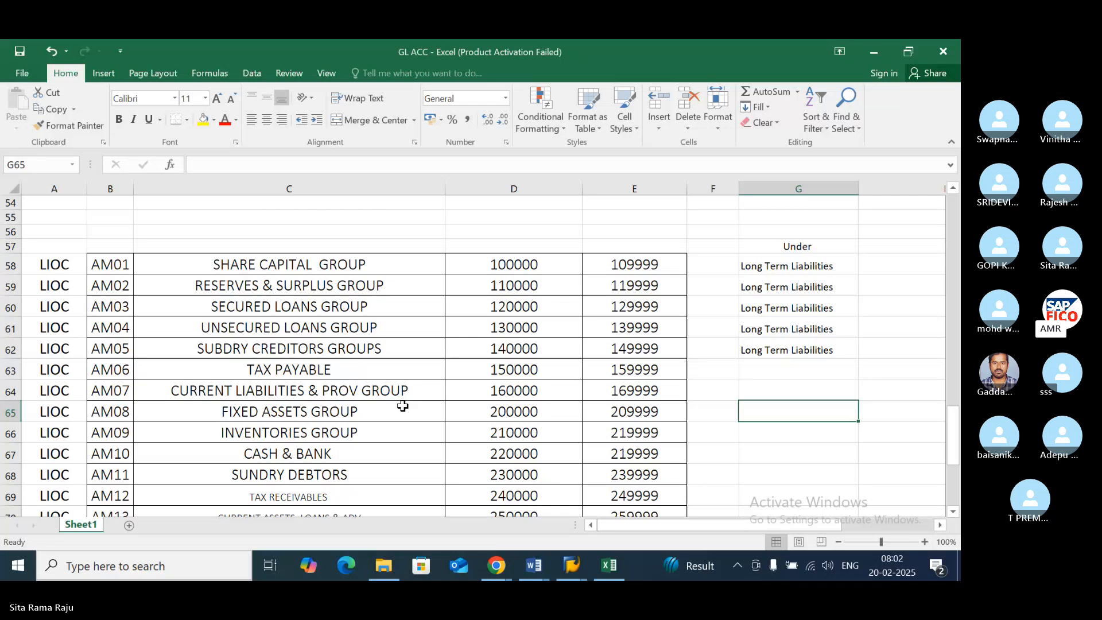
left_click(355, 260)
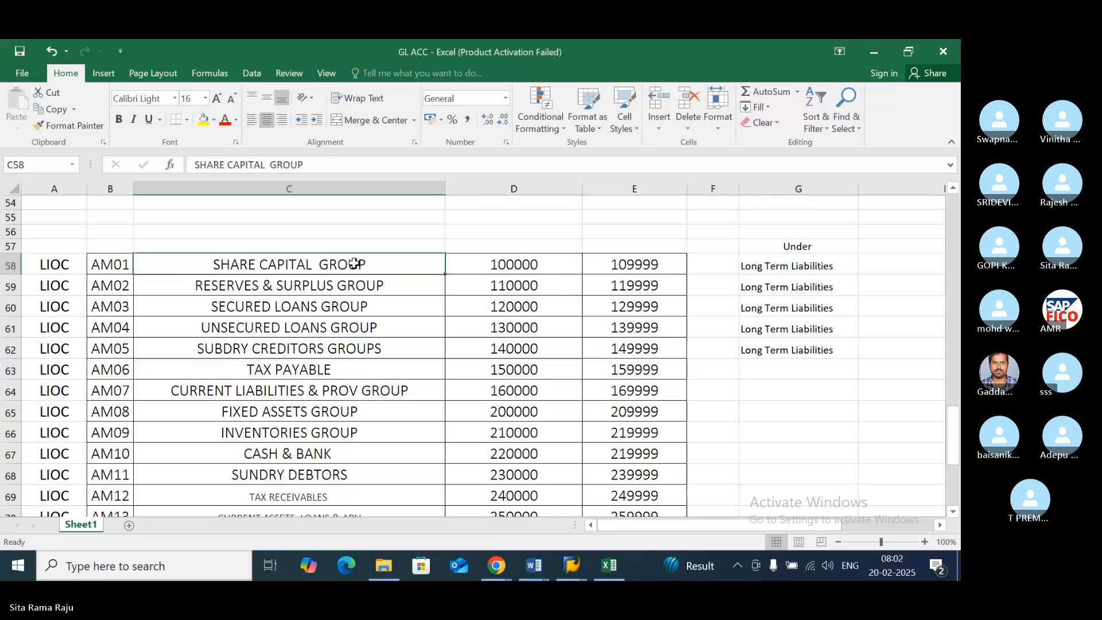
scroll(365, 287, "down", 3)
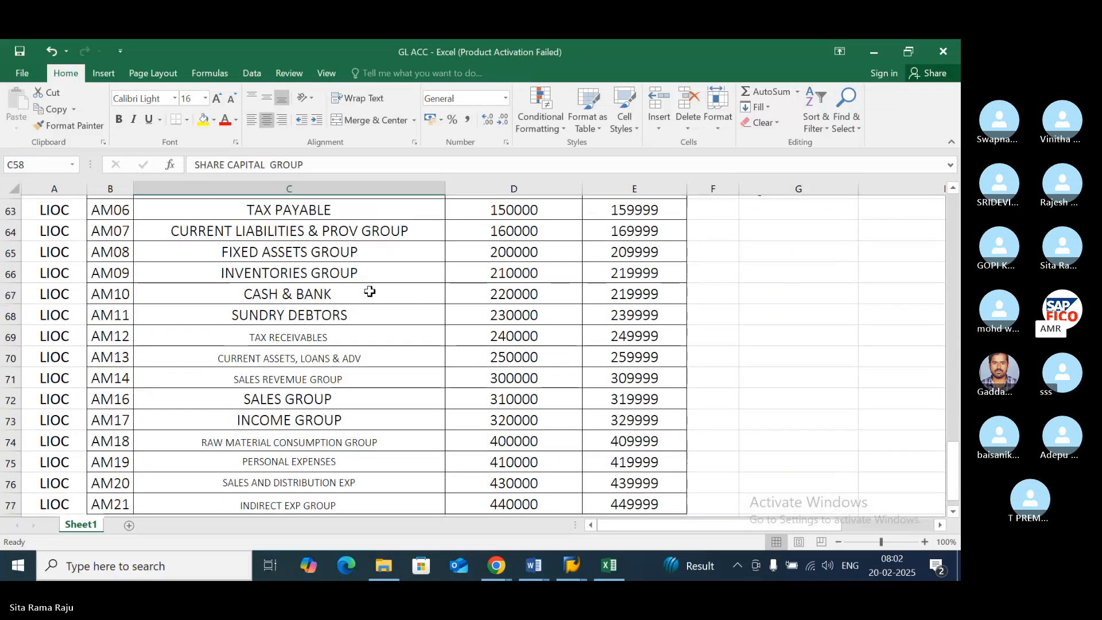
scroll(369, 292, "down", 1)
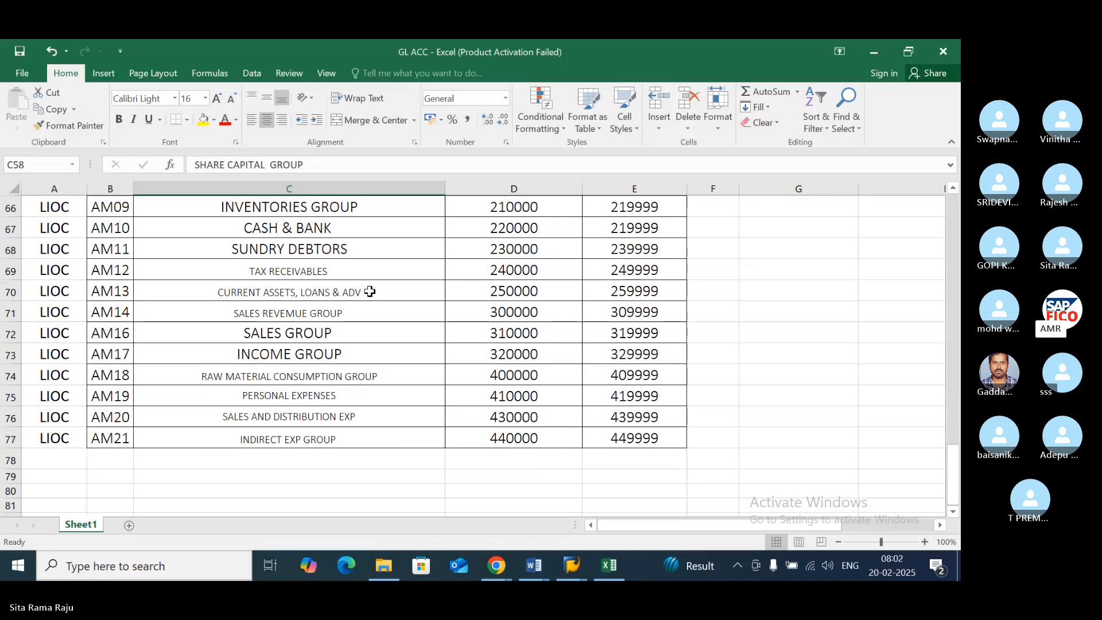
scroll(369, 291, "up", 4)
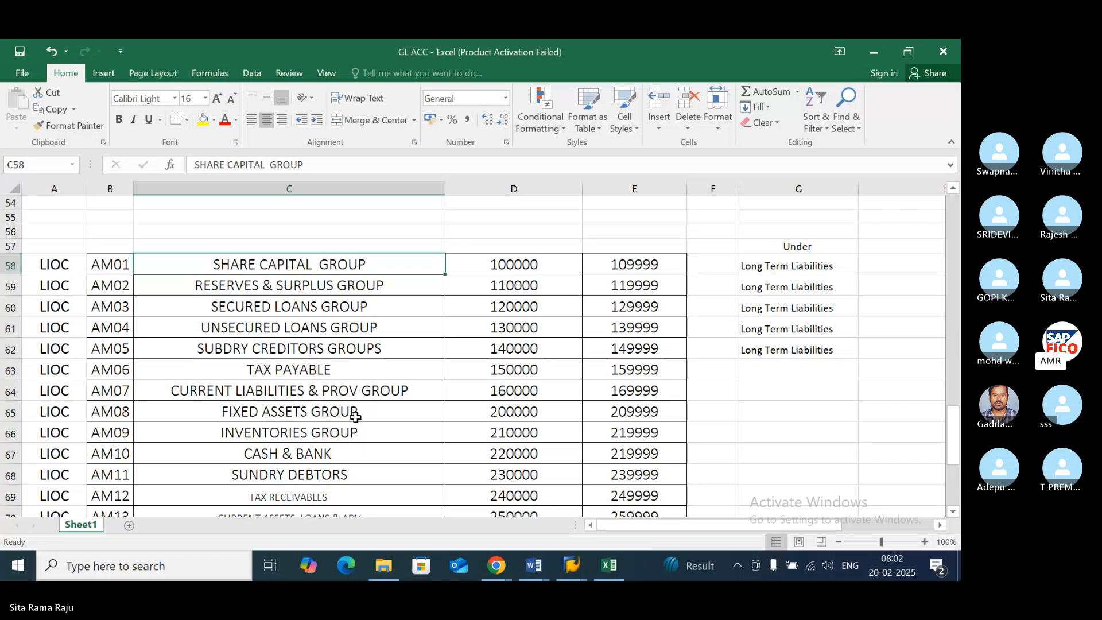
- Enter "Current Liabilities" in cell G63 beside the Tax Payable row
left_click(379, 372)
left_click(752, 368)
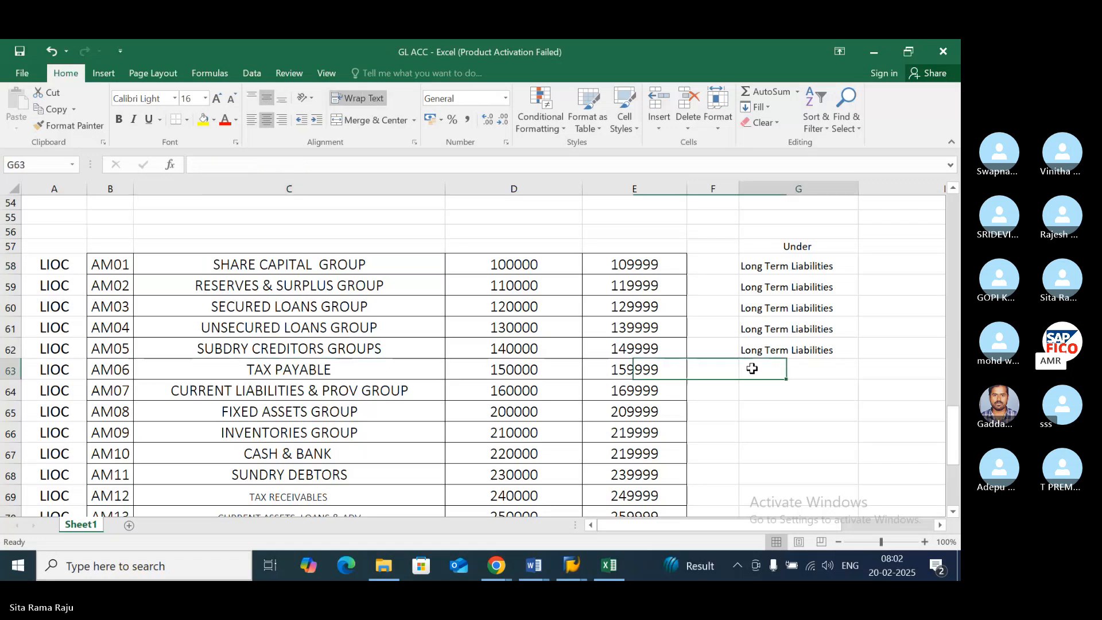
type("Cu")
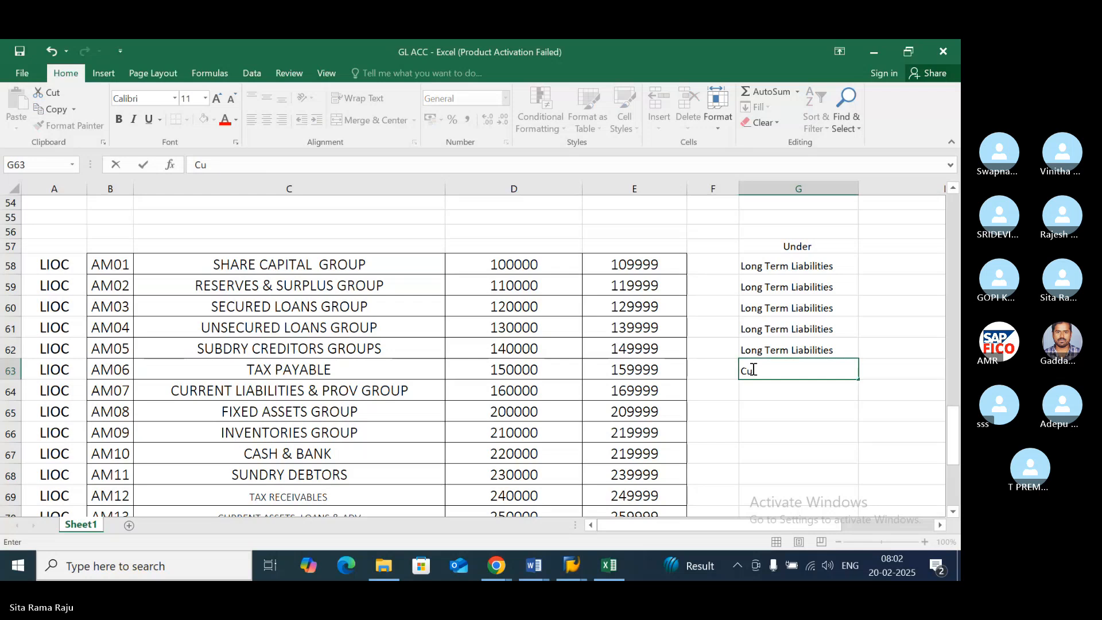
type("rrent")
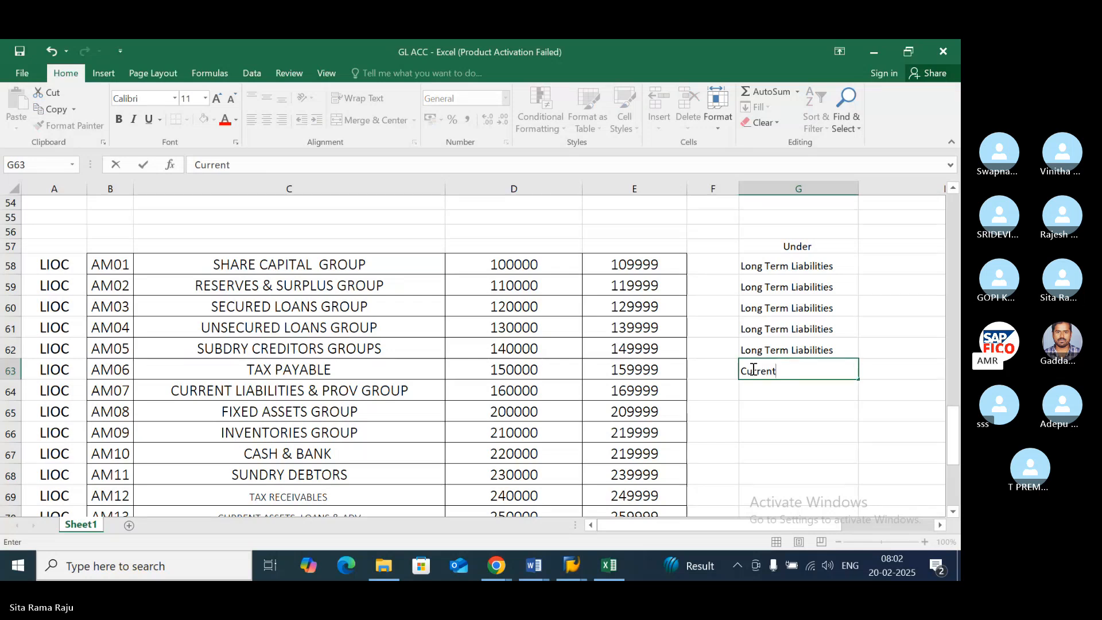
type(" Liabili")
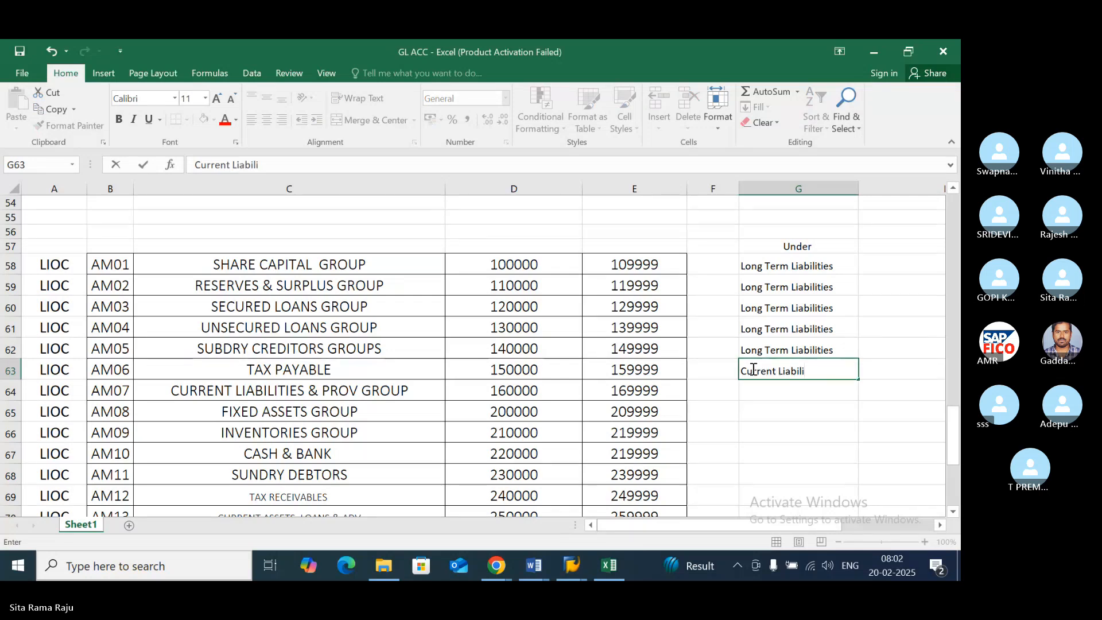
type("ties")
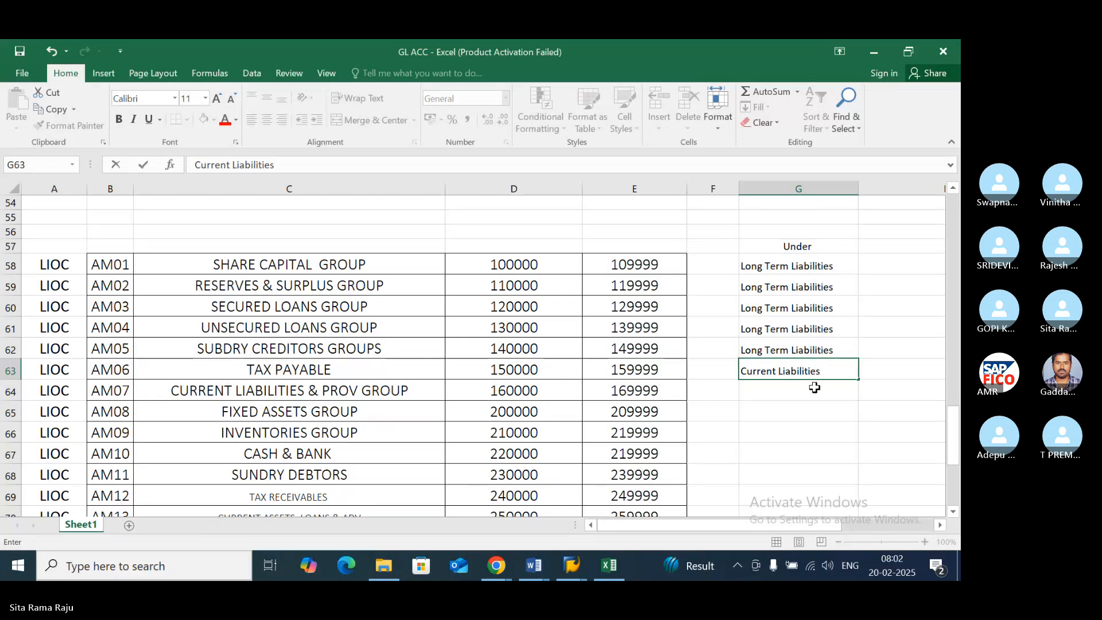
key("Return")
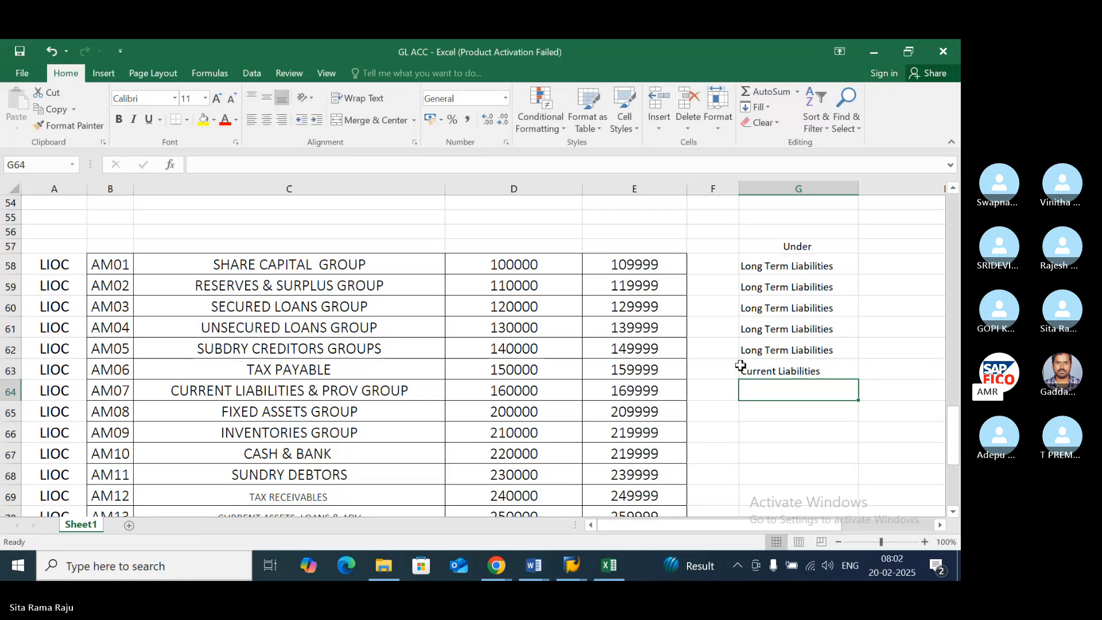
- Set the classification of the Tax Payable group in cell G63 to "Short Term Liabilities"
left_click(799, 370)
type("SHor")
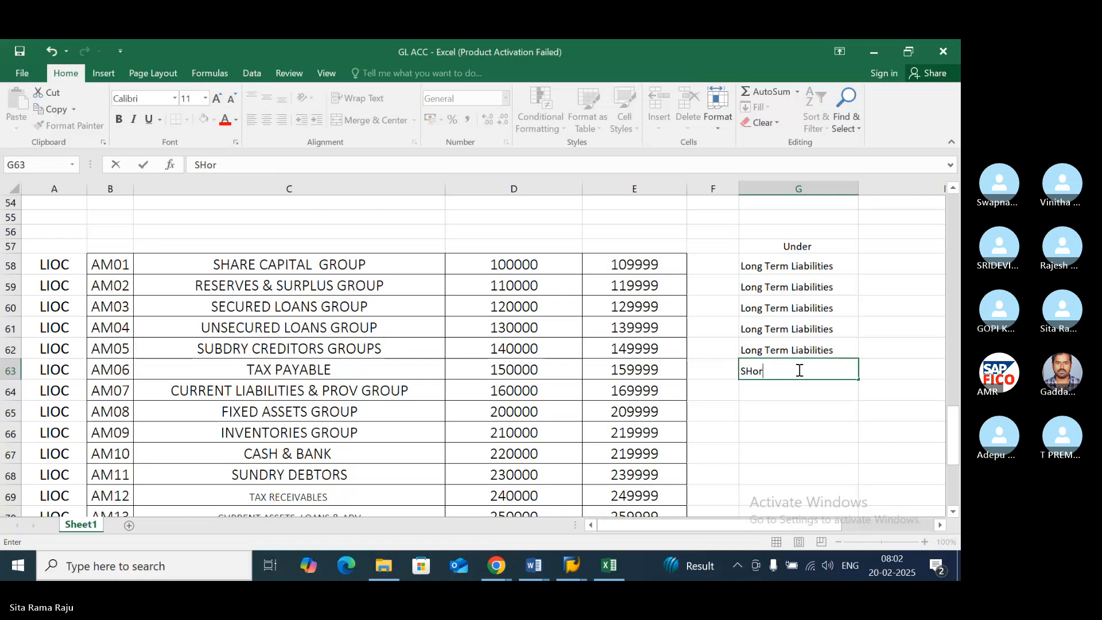
key("BackSpace")
key("BackSpace")
key("BackSpace")
type("hort Term L")
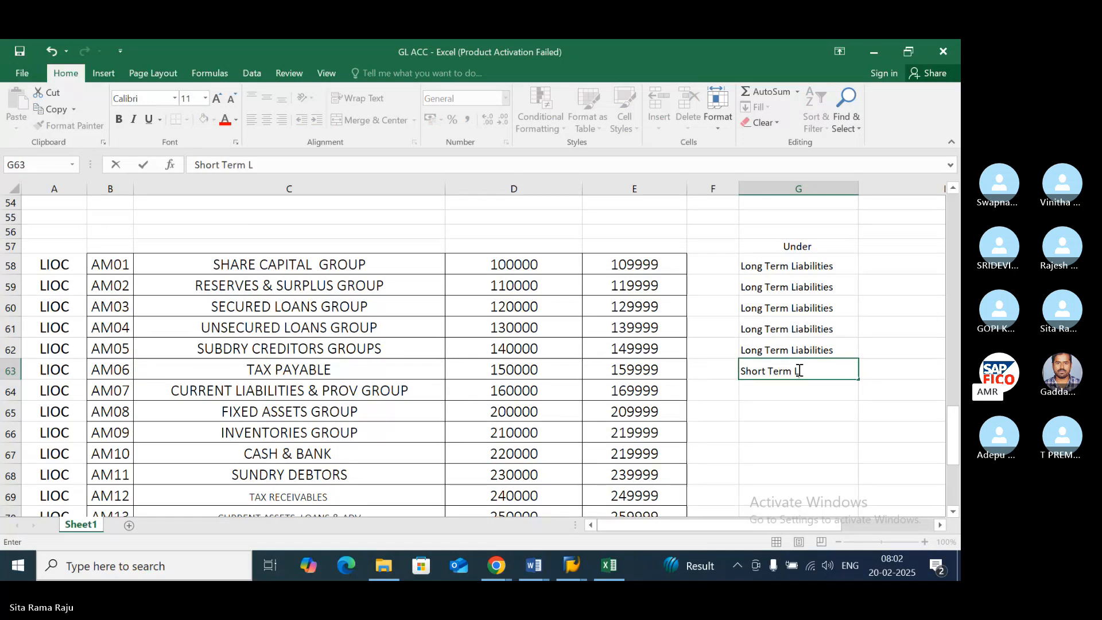
type("iabilities")
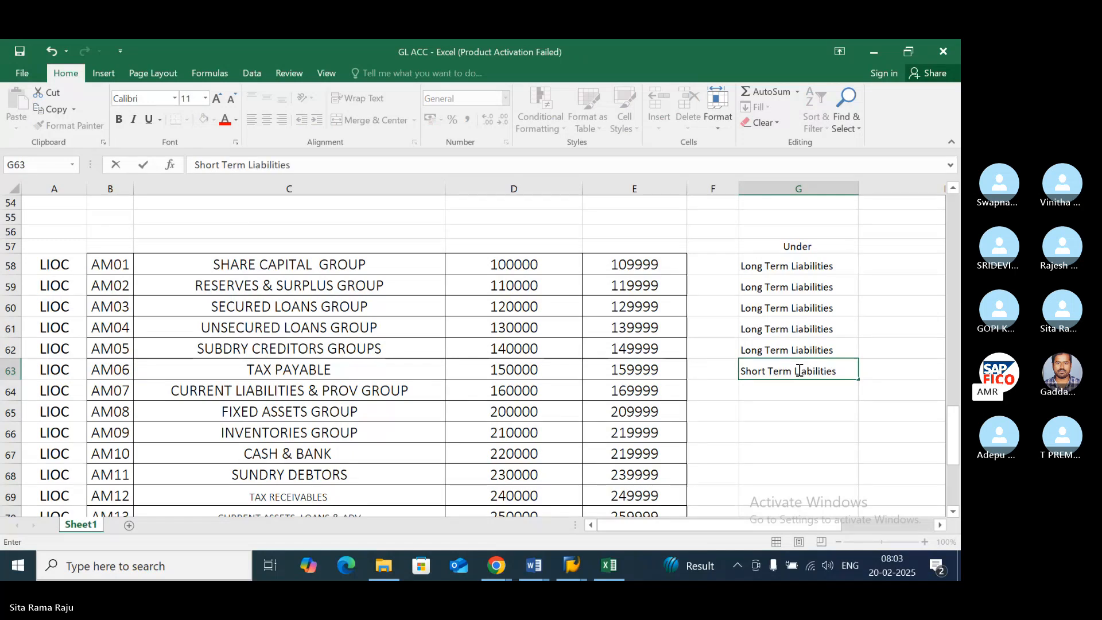
key("Return")
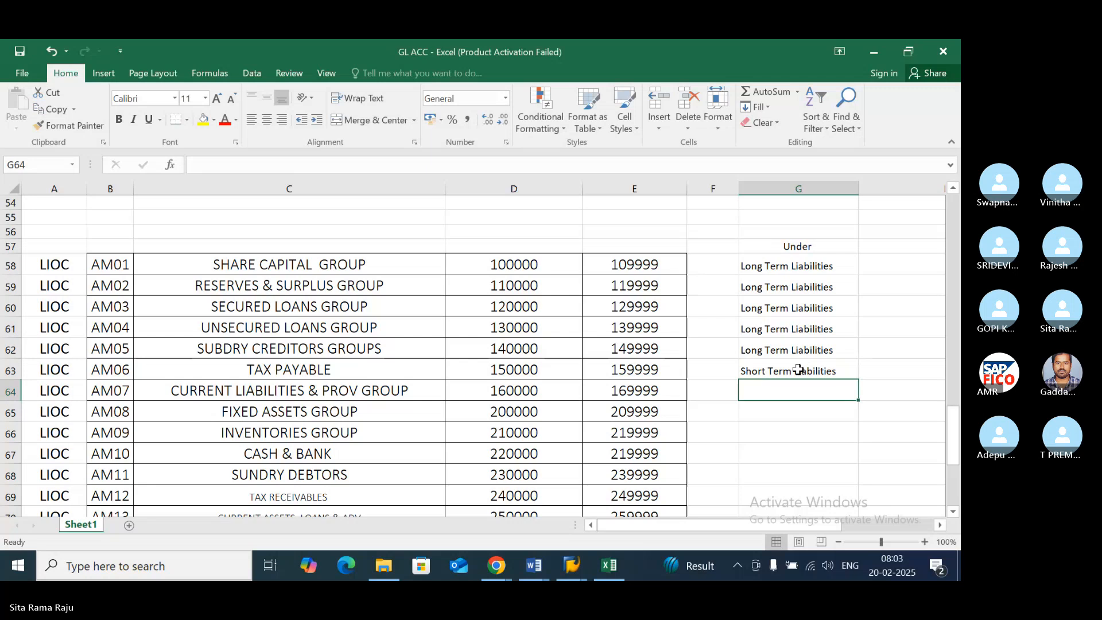
- Enter "Fixed Assets" in cell G65 beside the Fixed Assets Group row, leaving G64 blank
key("Left")
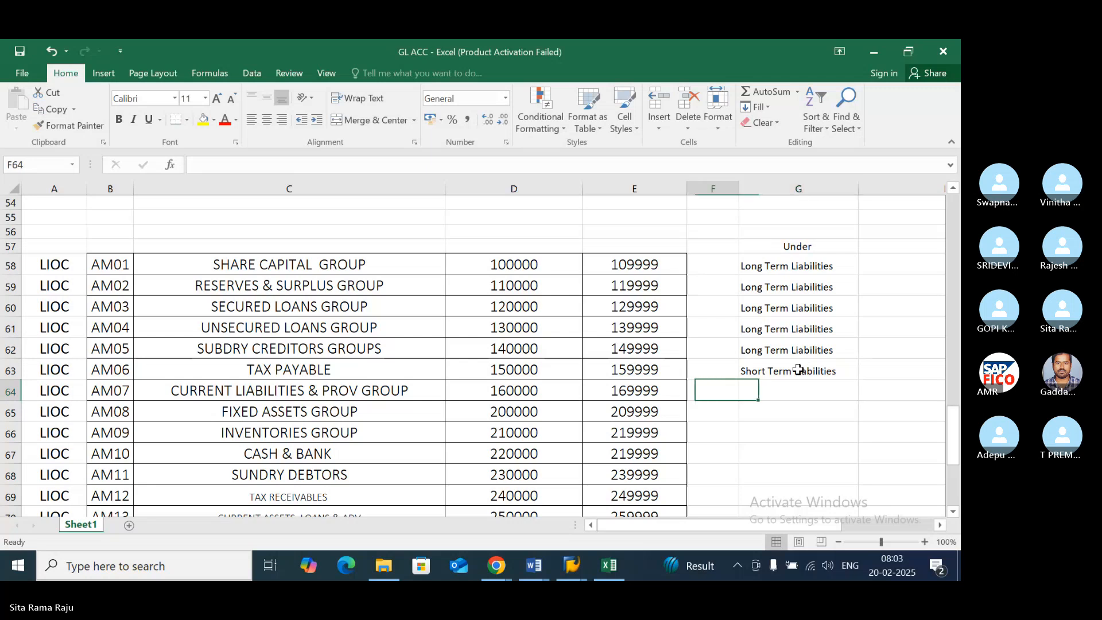
key("Left")
key("Right")
key("Right")
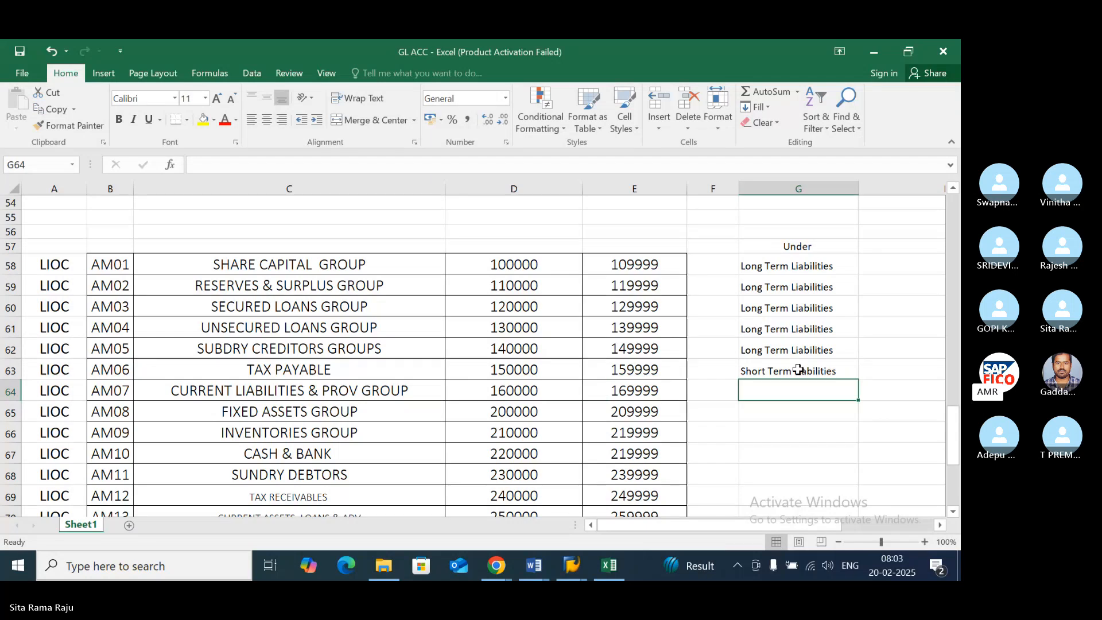
key("Down")
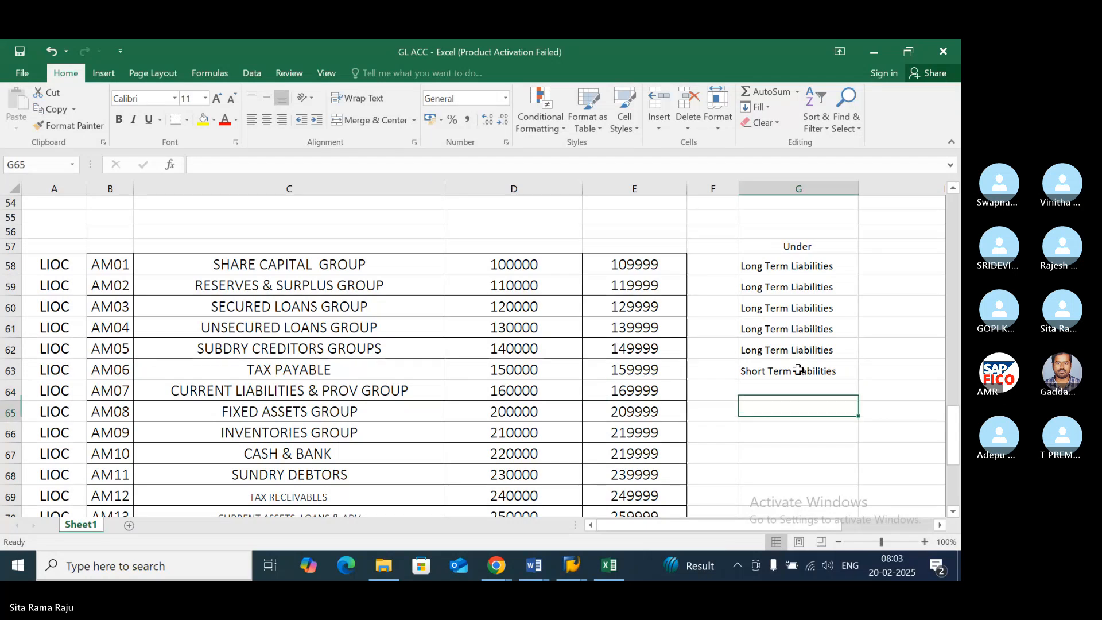
key("Left")
key("Left")
key("Left")
key("Left")
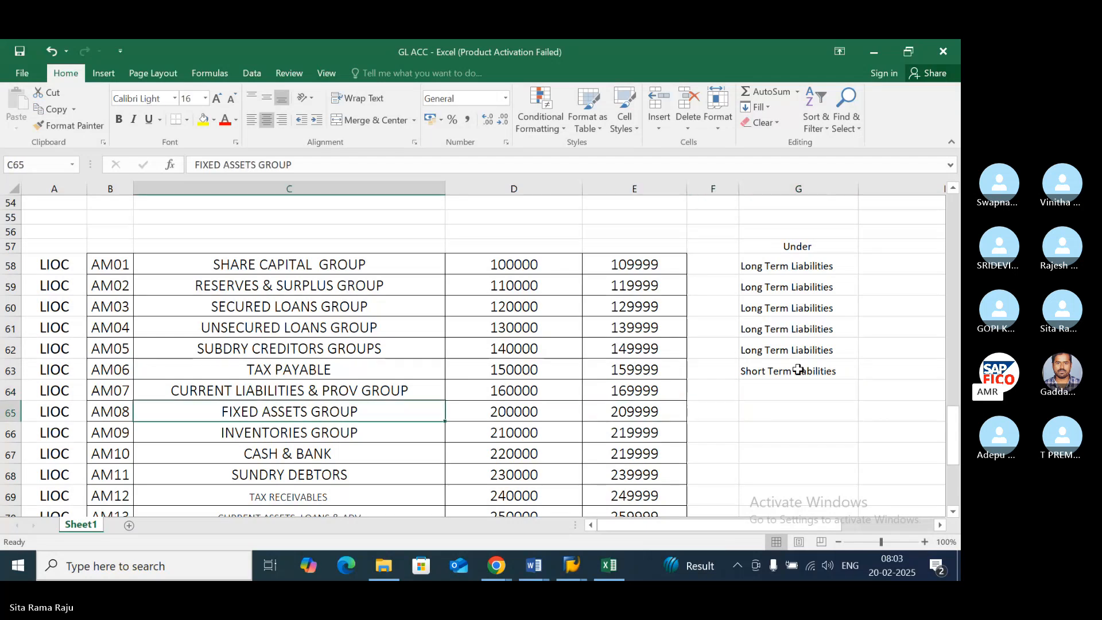
key("Right")
key("Right")
key("Right")
key("Right")
type("Fi")
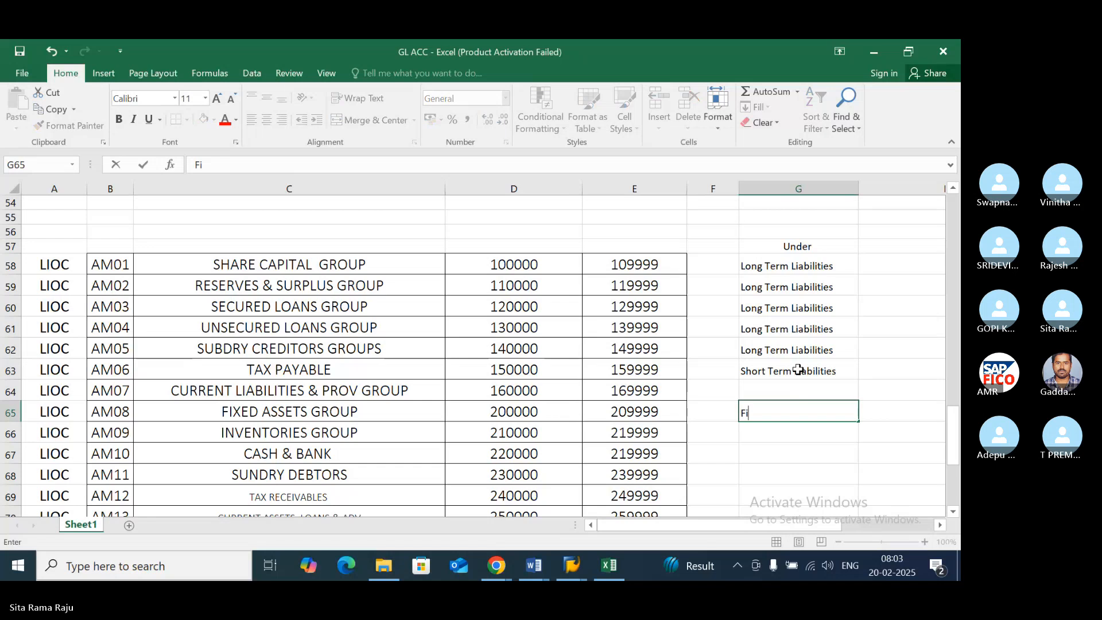
type("xed Assets")
key("Return")
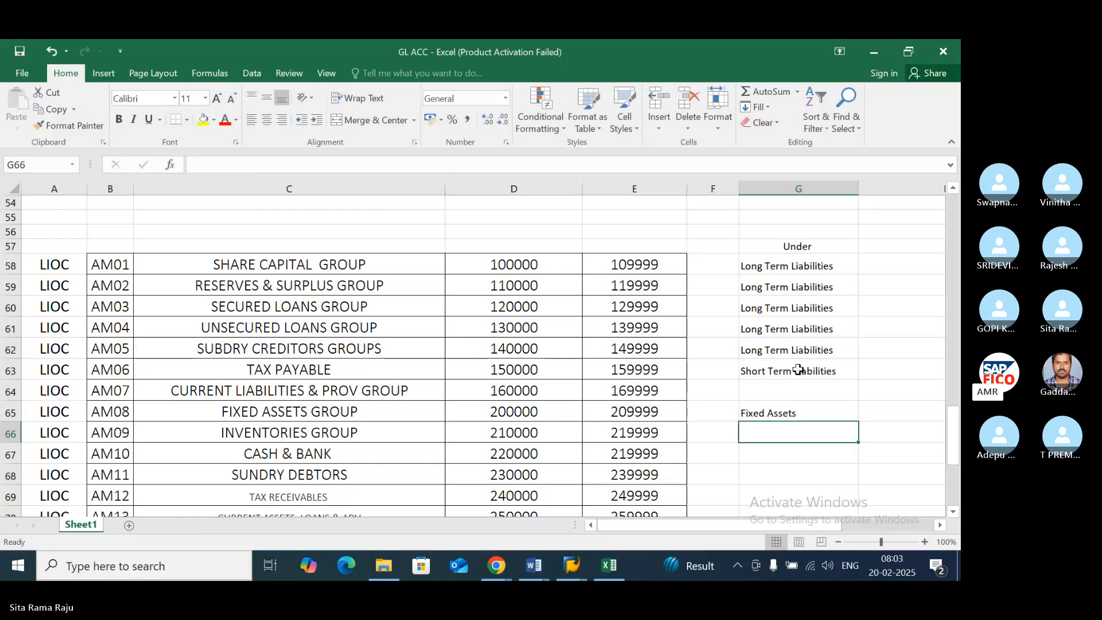
- Enter "Current Assets" in cell G66 beside the Inventories Group row
key("Down")
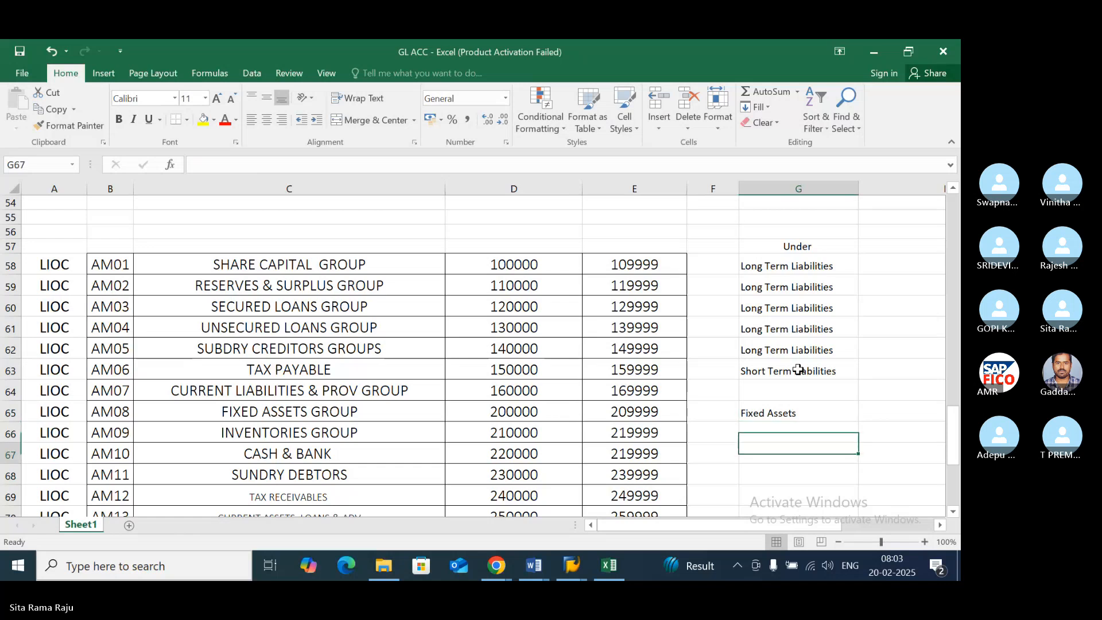
key("Left")
key("Left")
key("Left")
key("Left")
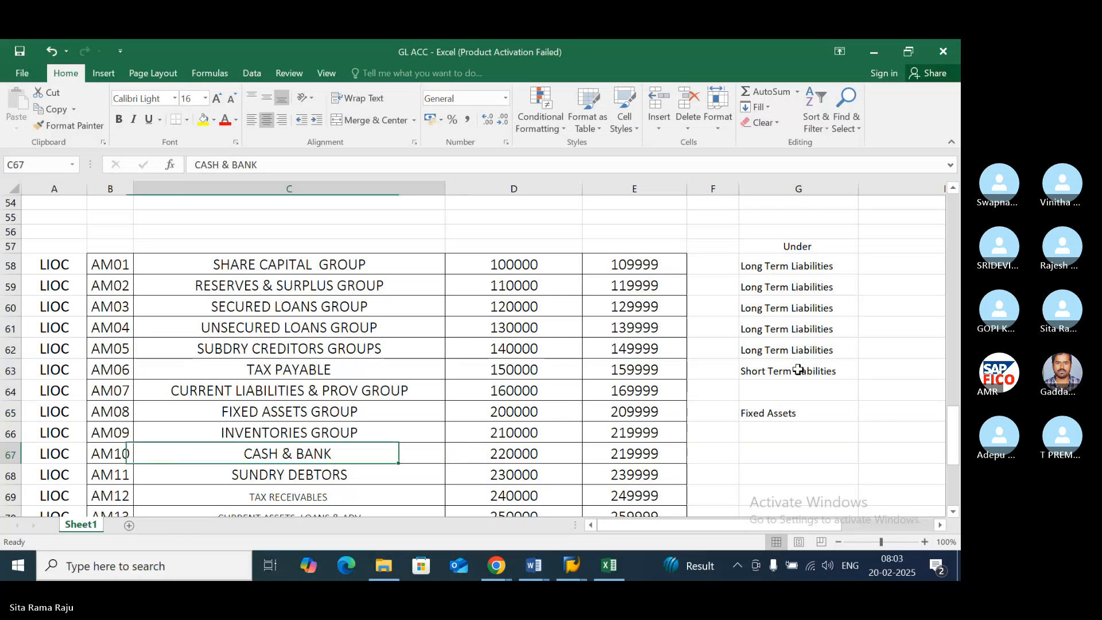
key("Right")
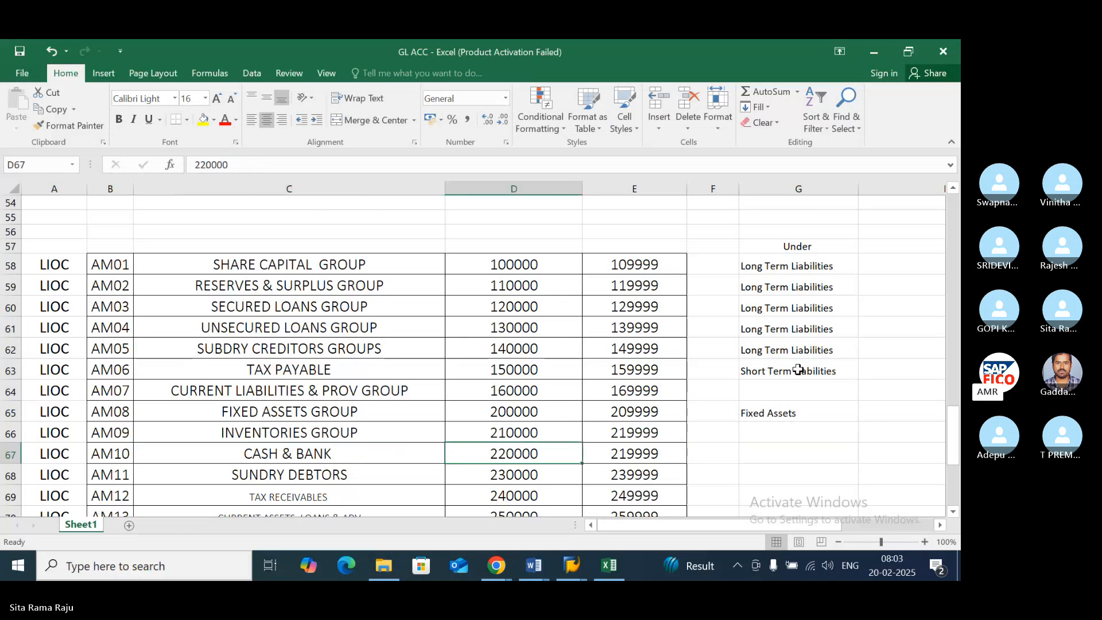
key("Right")
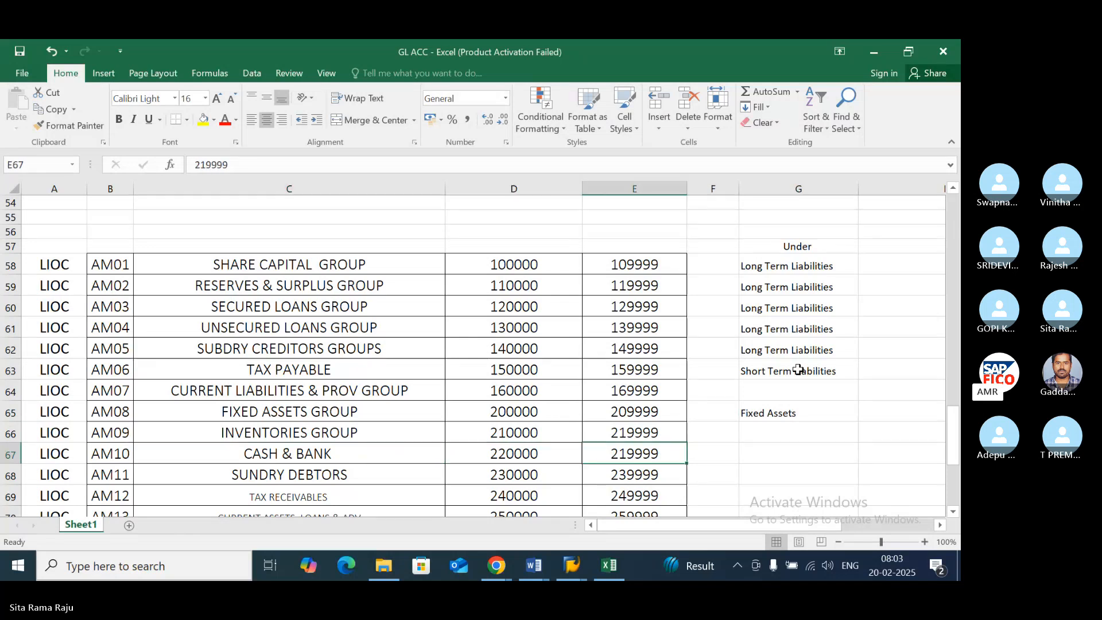
key("Up")
key("Right")
key("Right")
type("Cu")
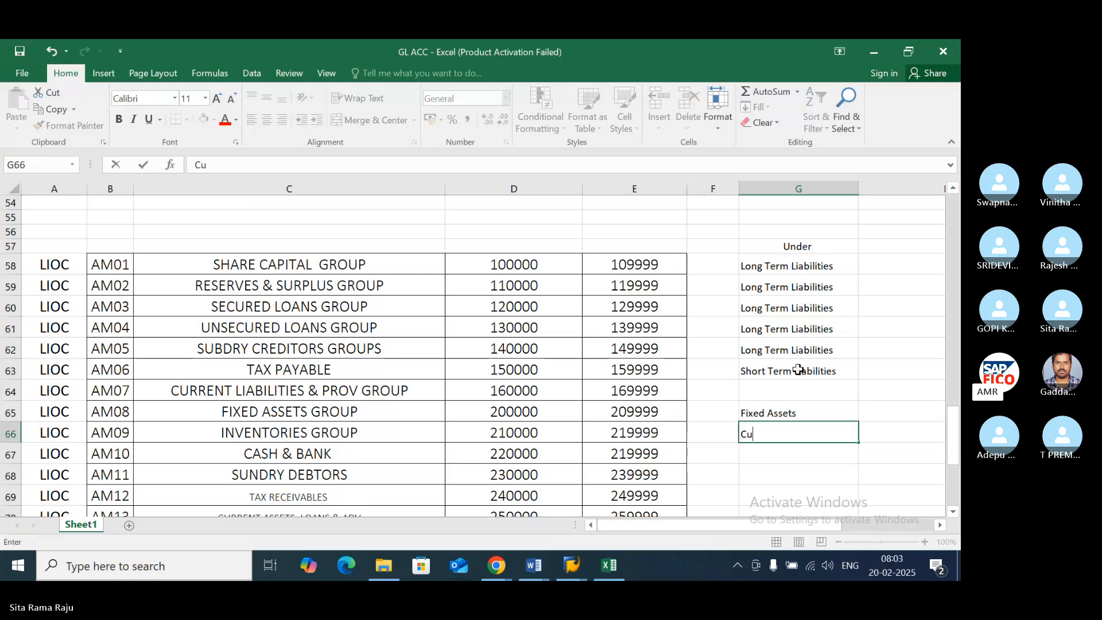
type("rrent As")
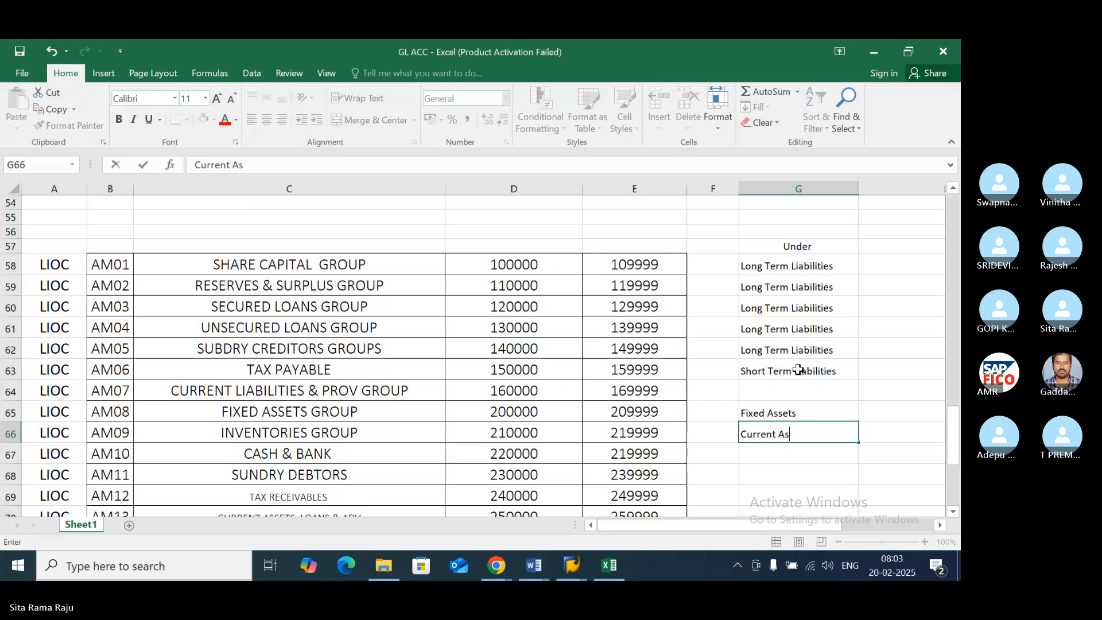
type("sets")
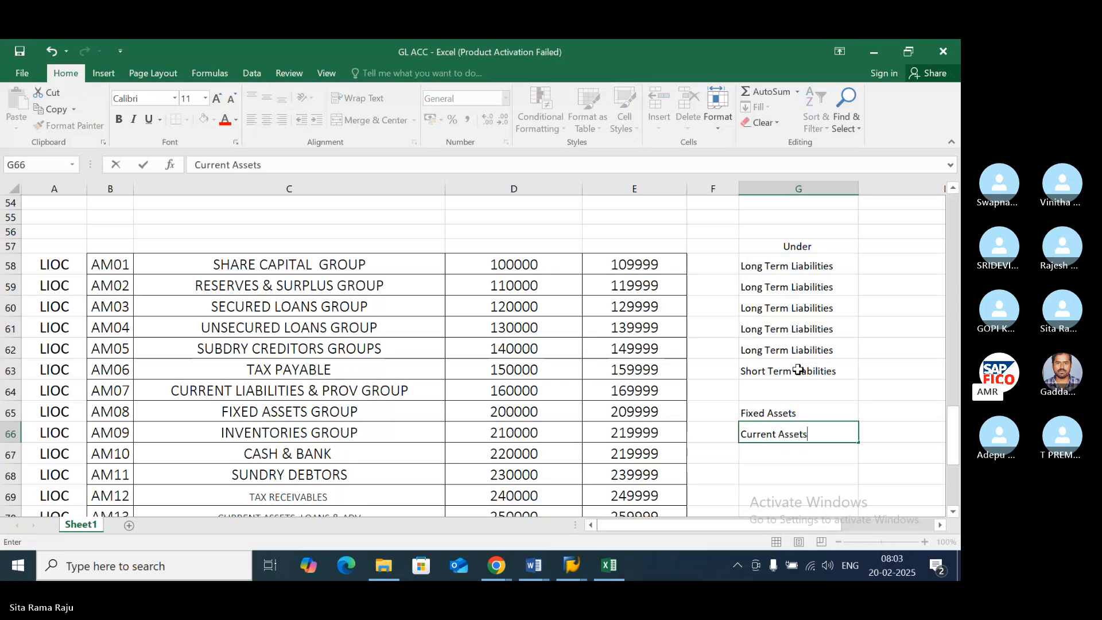
key("ctrl+Return")
key("Return")
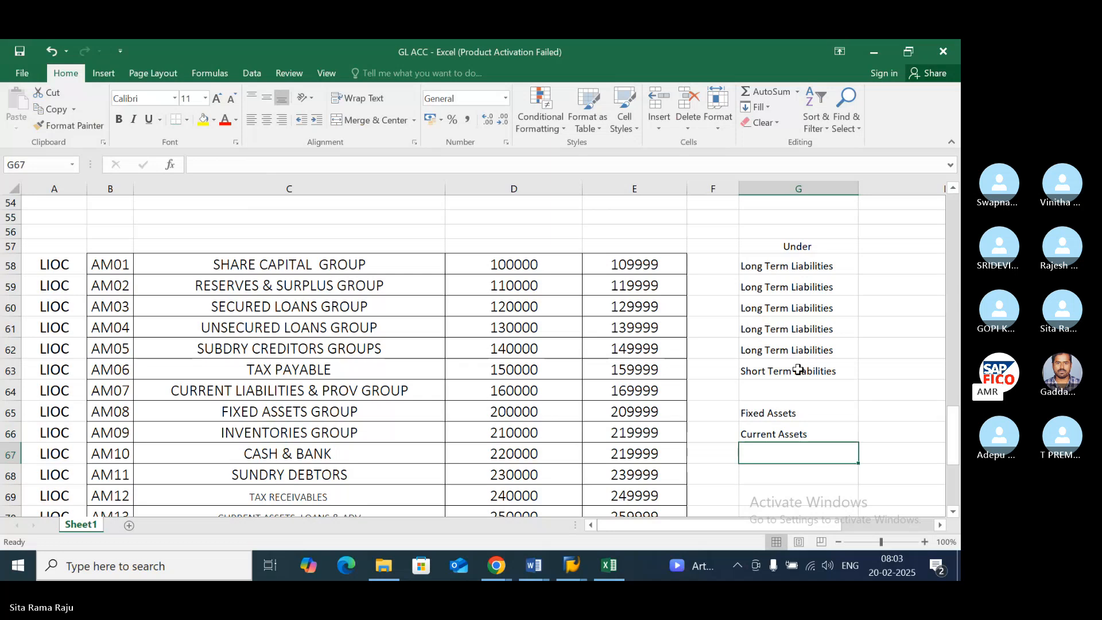
- Fill "Current Assets" down into cells G67 to G69 for the Cash & Bank, Sundry Debtors and Tax Receivables rows
key("ctrl+d")
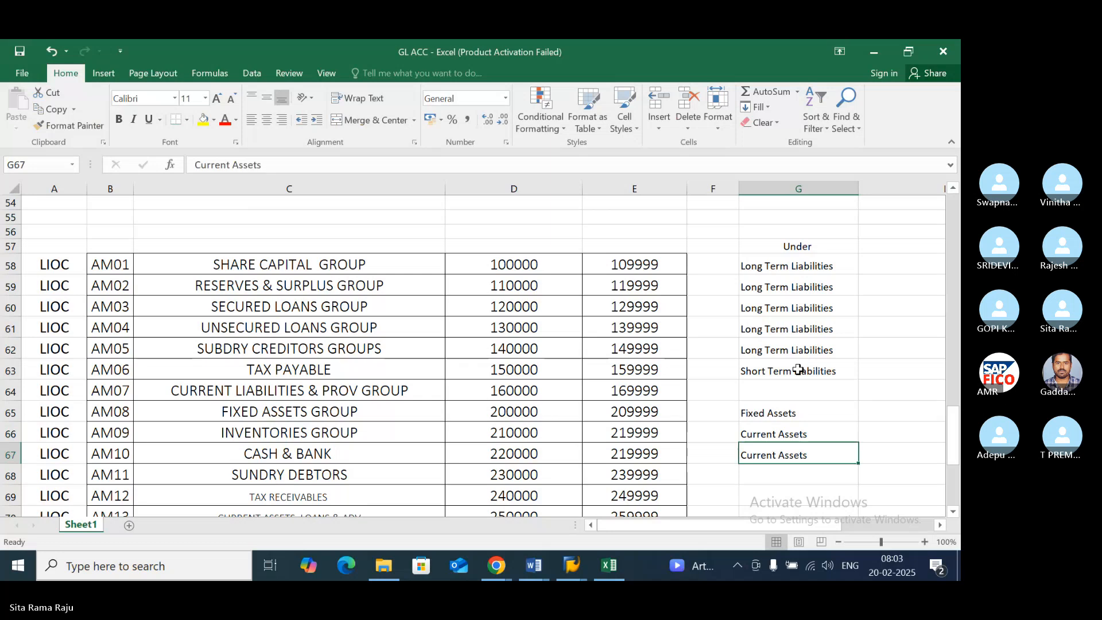
key("Down")
key("Left")
key("Left")
key("Left")
key("Left")
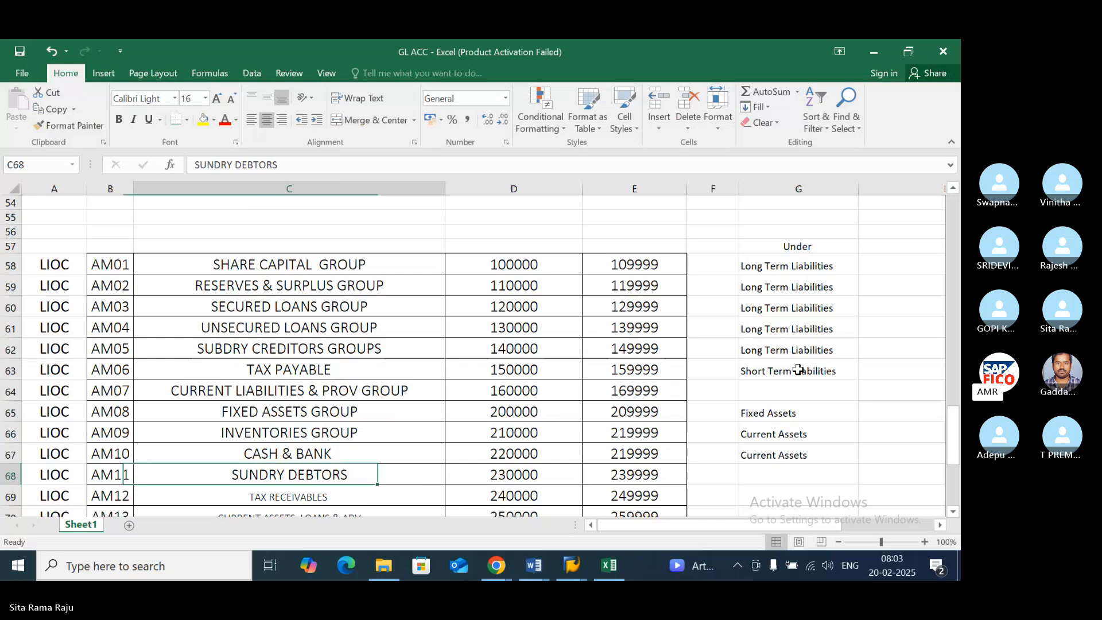
key("Right")
key("Right")
key("Right")
key("Right")
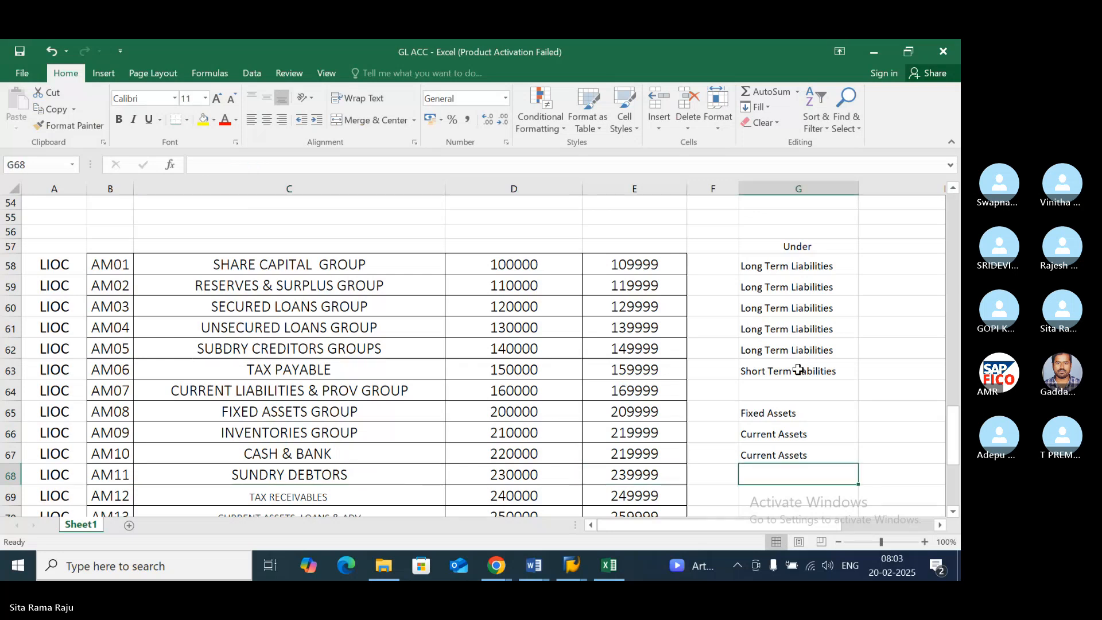
key("ctrl+d")
key("Down")
key("ctrl+d")
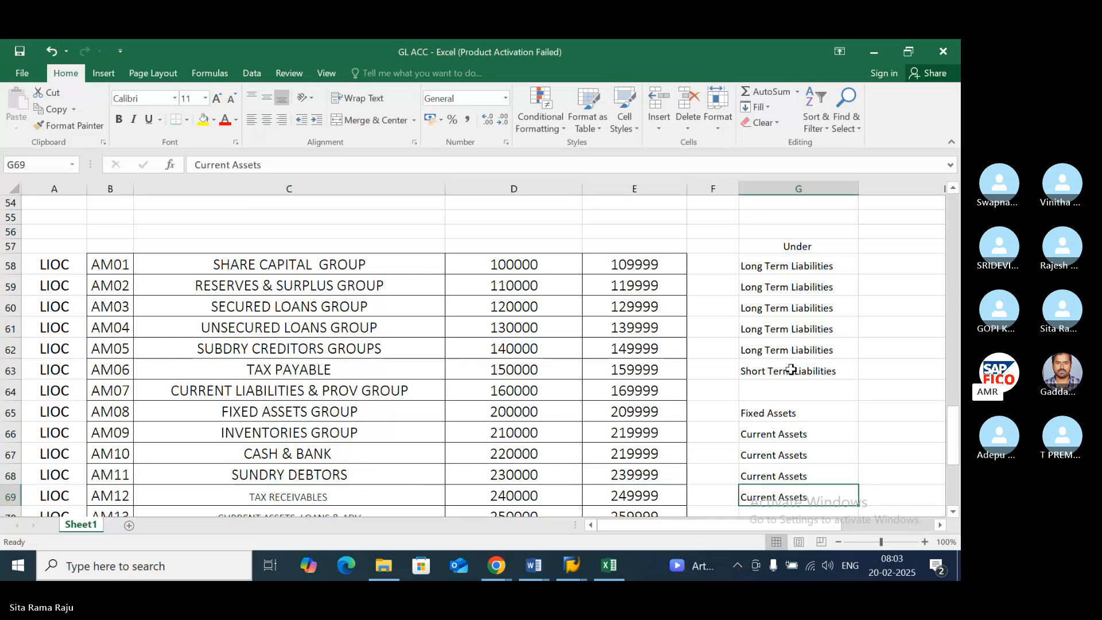
scroll(776, 371, "down", 2)
left_click(390, 393)
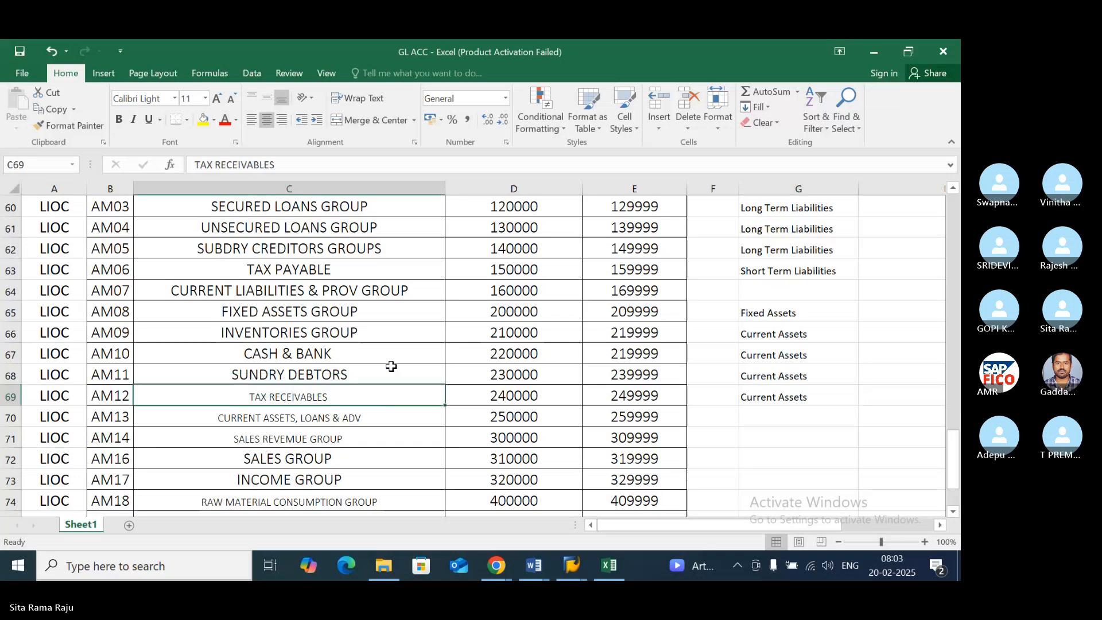
left_click(391, 368)
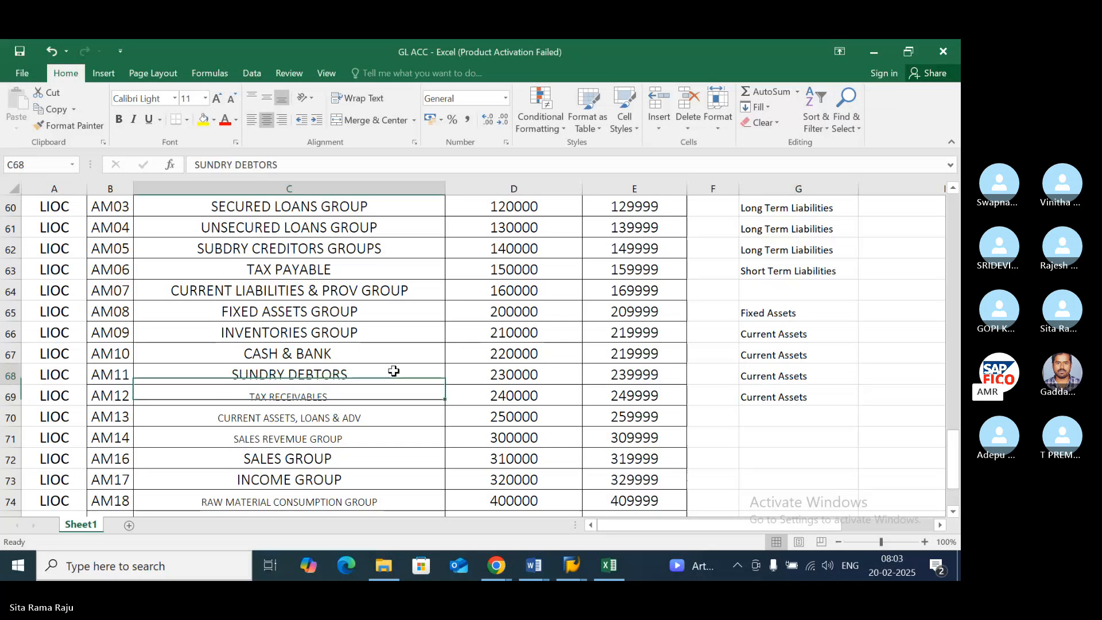
- Review the account groups from Sundry Debtors through Income Group against the classifications beside them
left_click(768, 372)
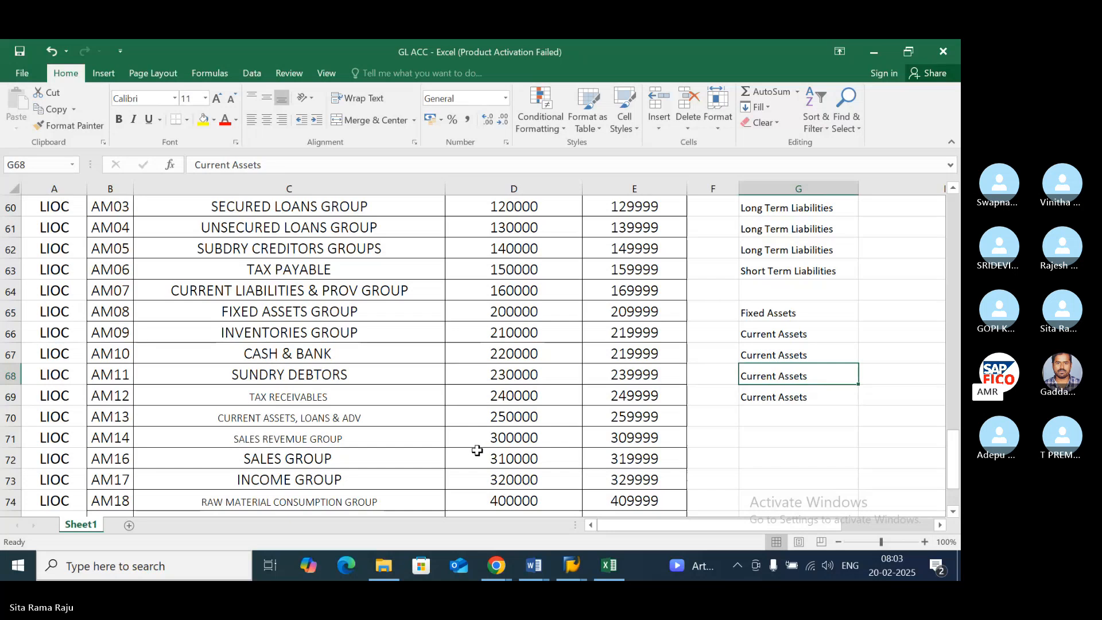
left_click(395, 374)
left_click(764, 373)
scroll(695, 426, "down", 2)
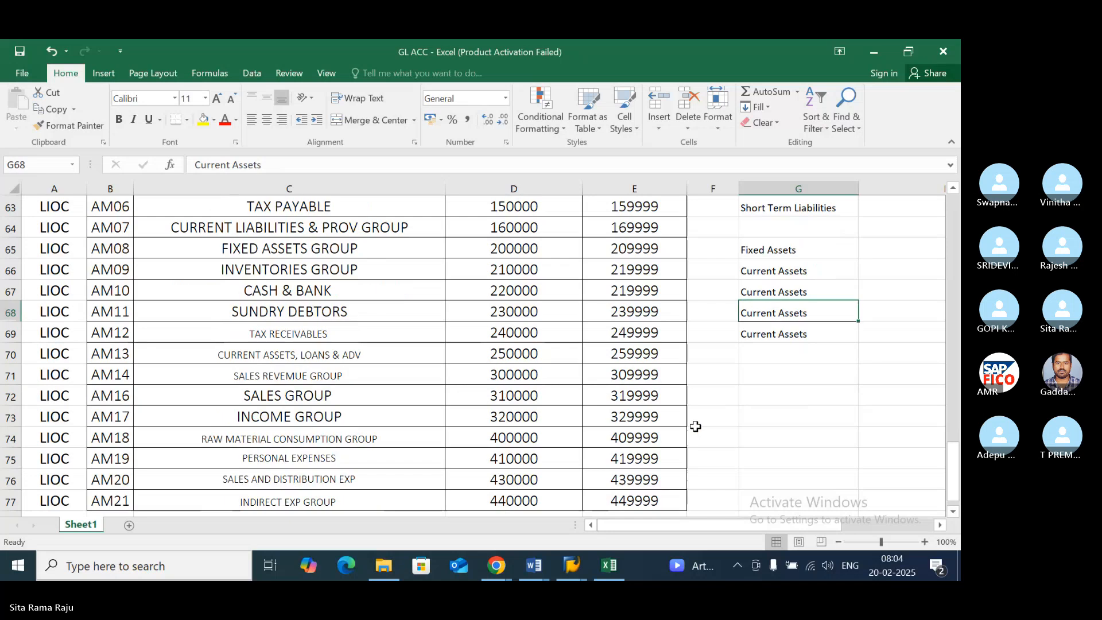
scroll(694, 426, "up", 1)
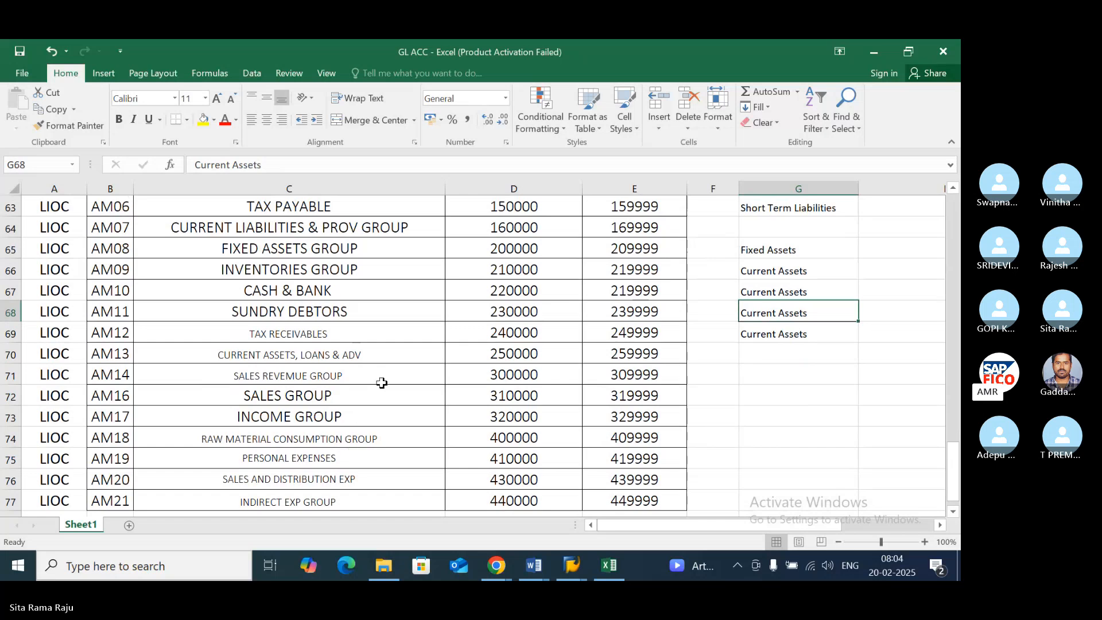
scroll(381, 383, "up", 1)
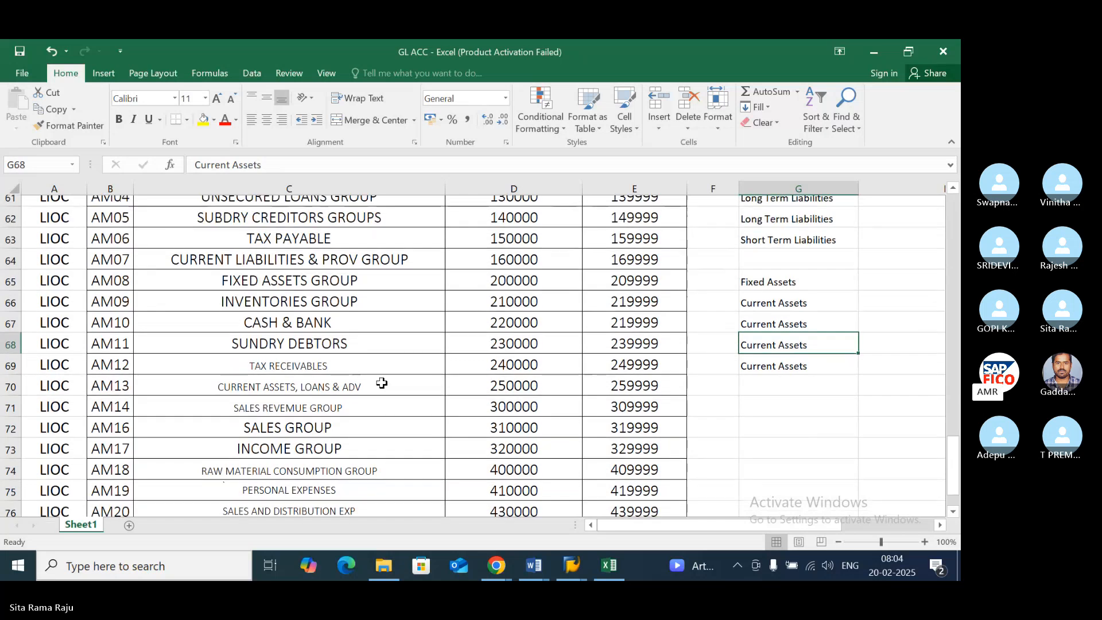
left_click(376, 393)
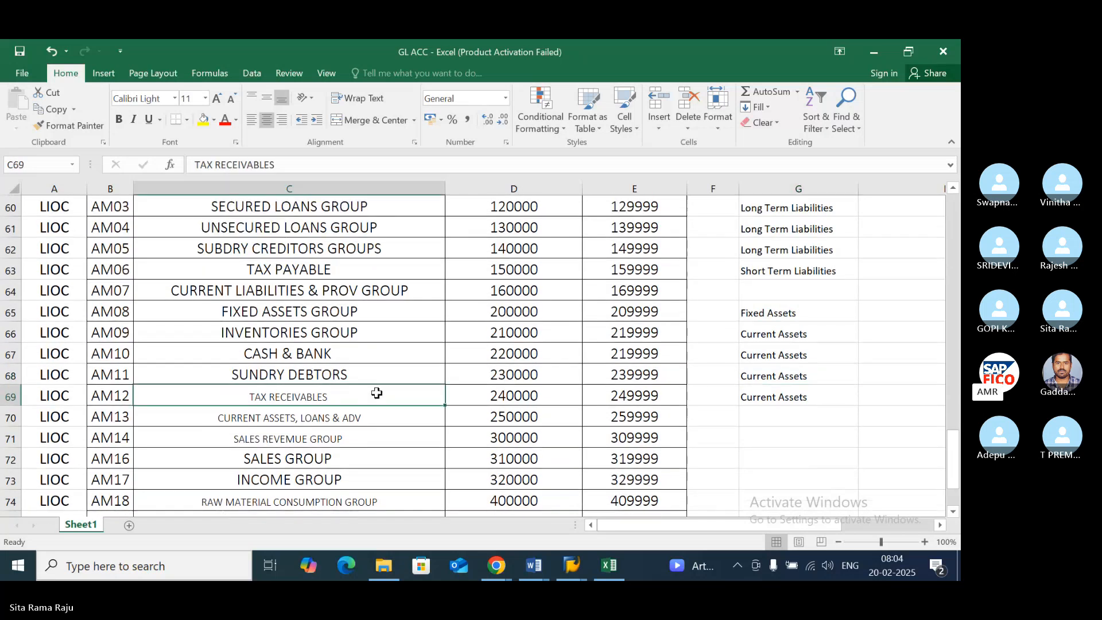
left_click(389, 442)
key("Right")
key("Right")
key("Right")
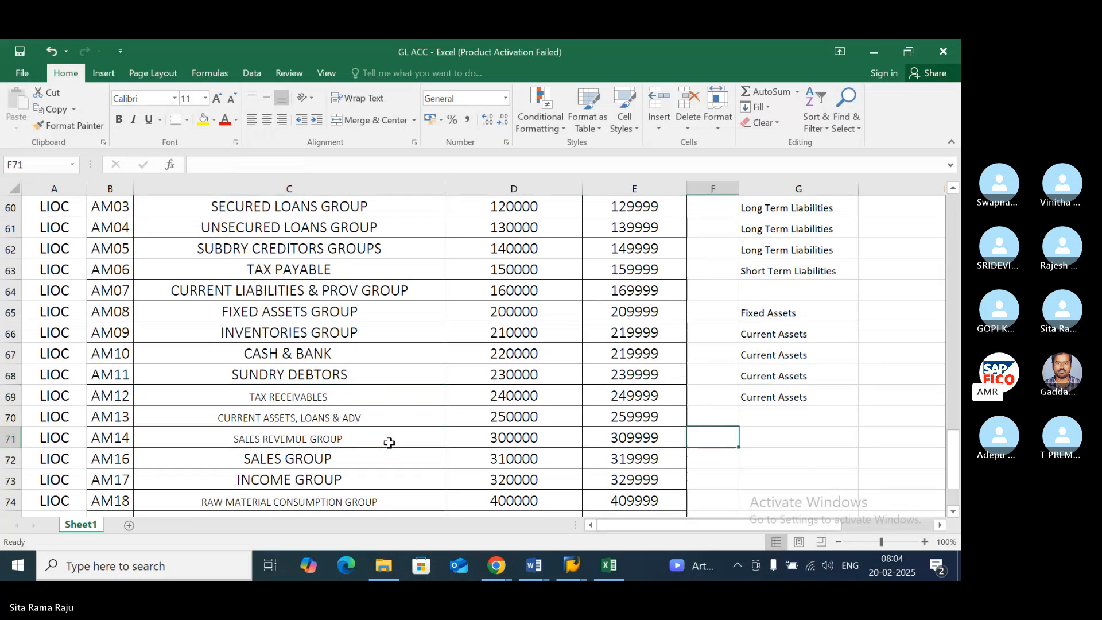
key("Right")
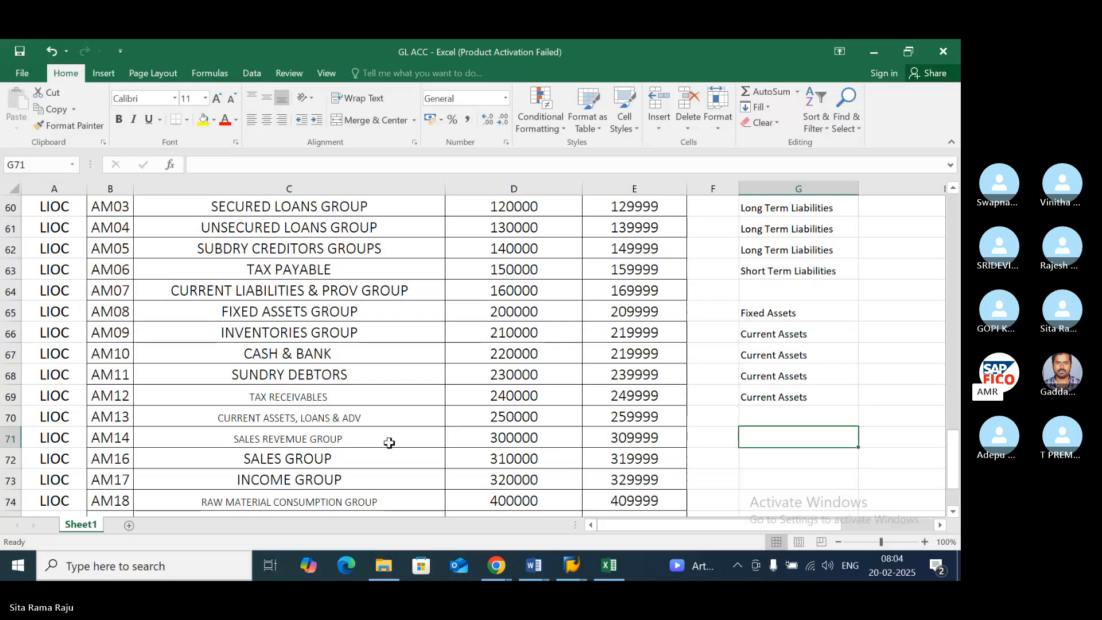
left_click_drag(389, 443, 384, 477)
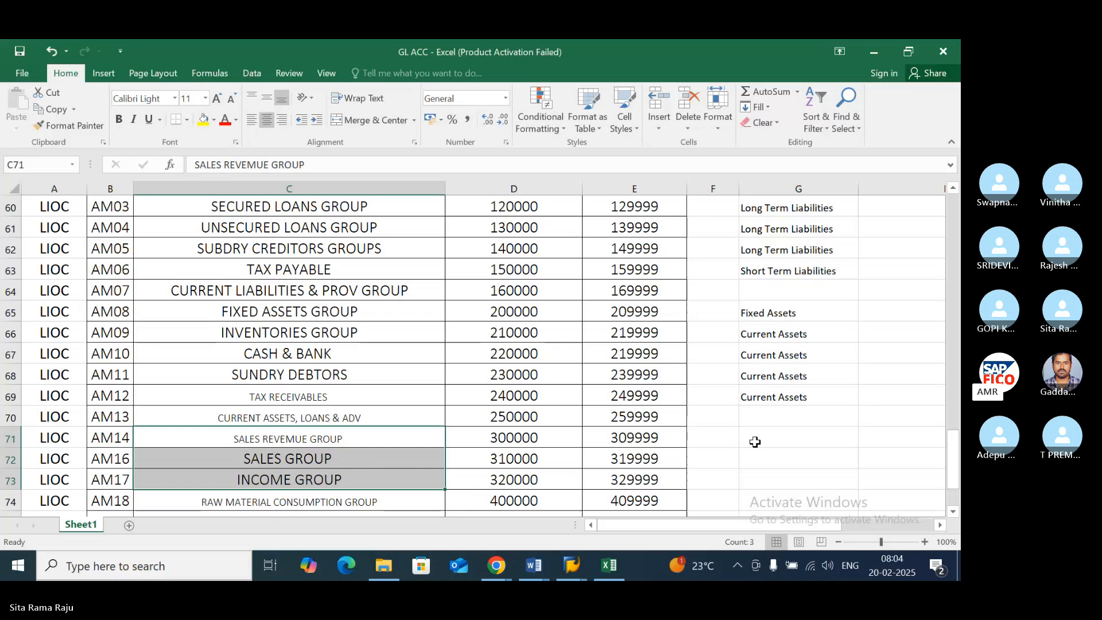
scroll(756, 442, "down", 1)
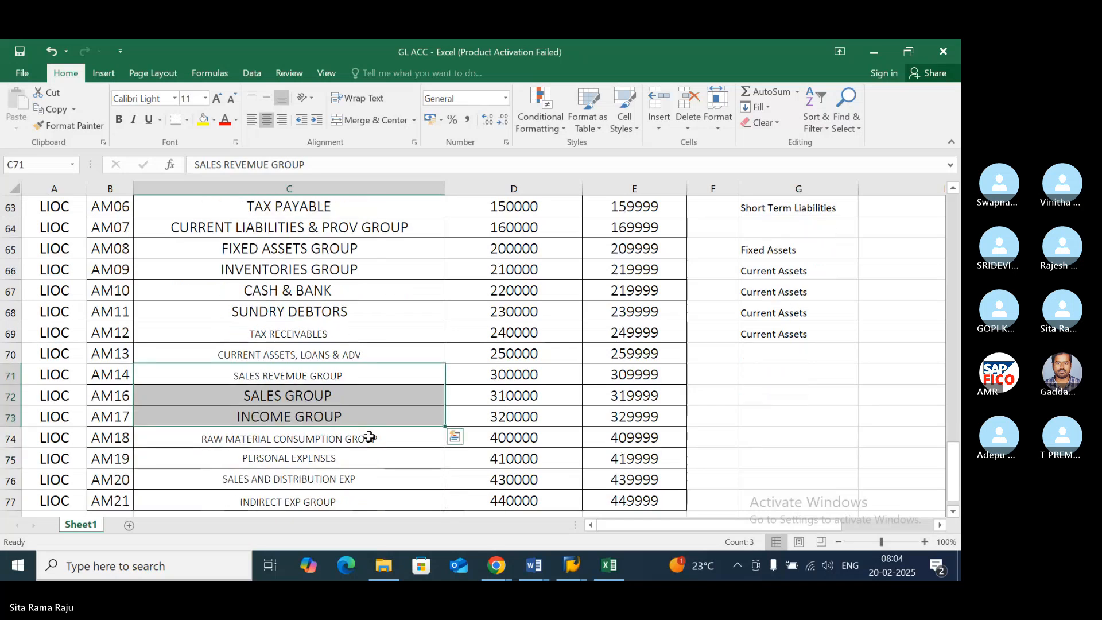
- Enter "Income" in cell G71 for the Sales Revenue Group and fill it down to G73 for the Sales and Income Groups
left_click(768, 373)
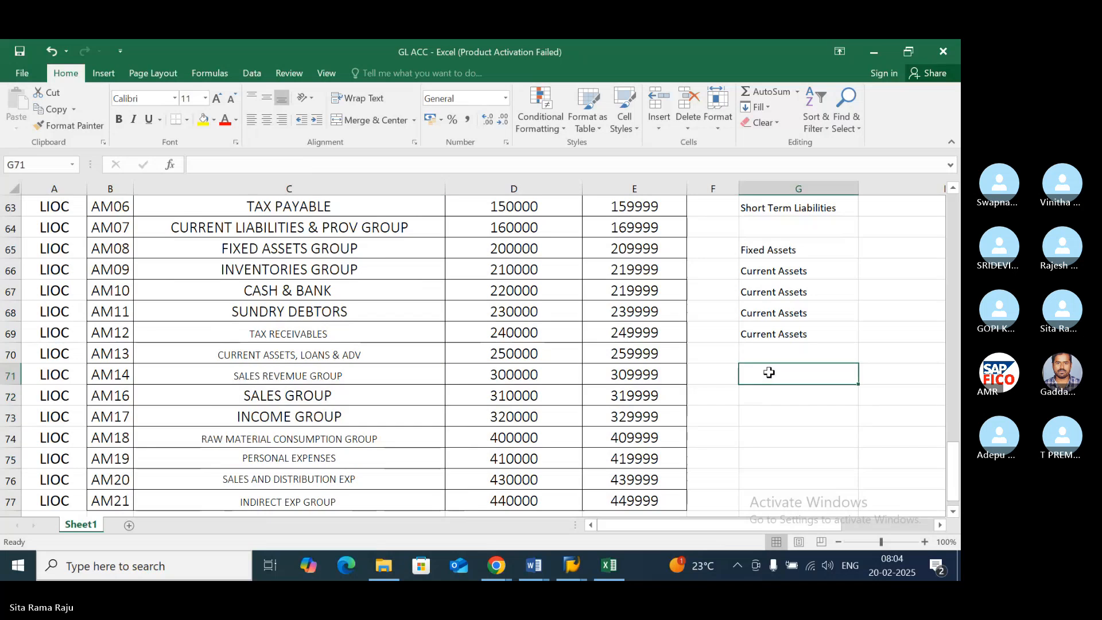
type("R")
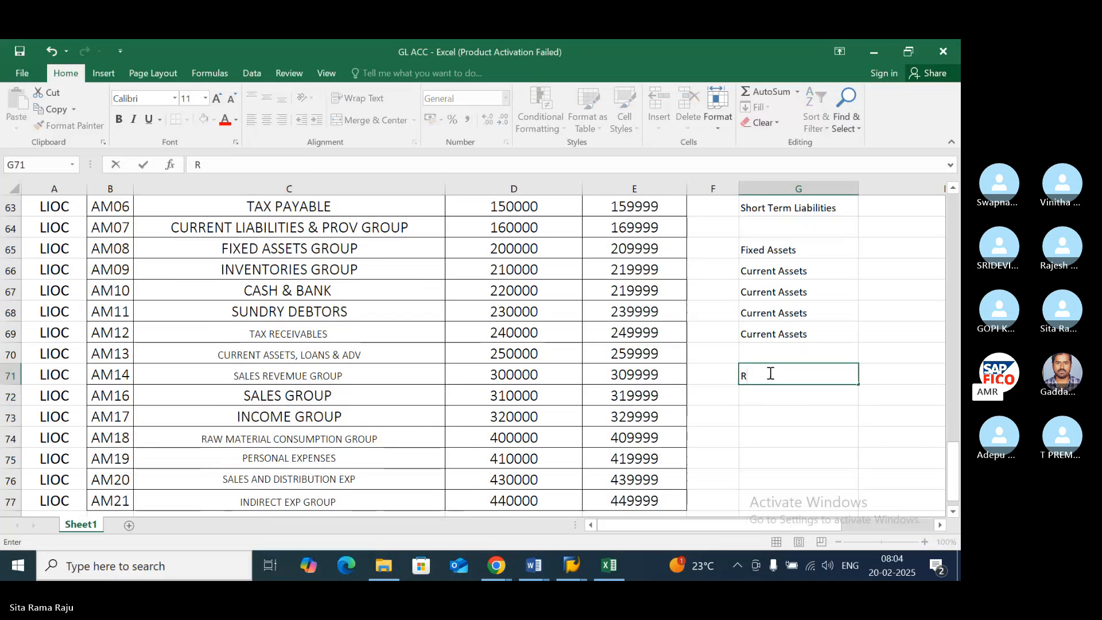
type("eve")
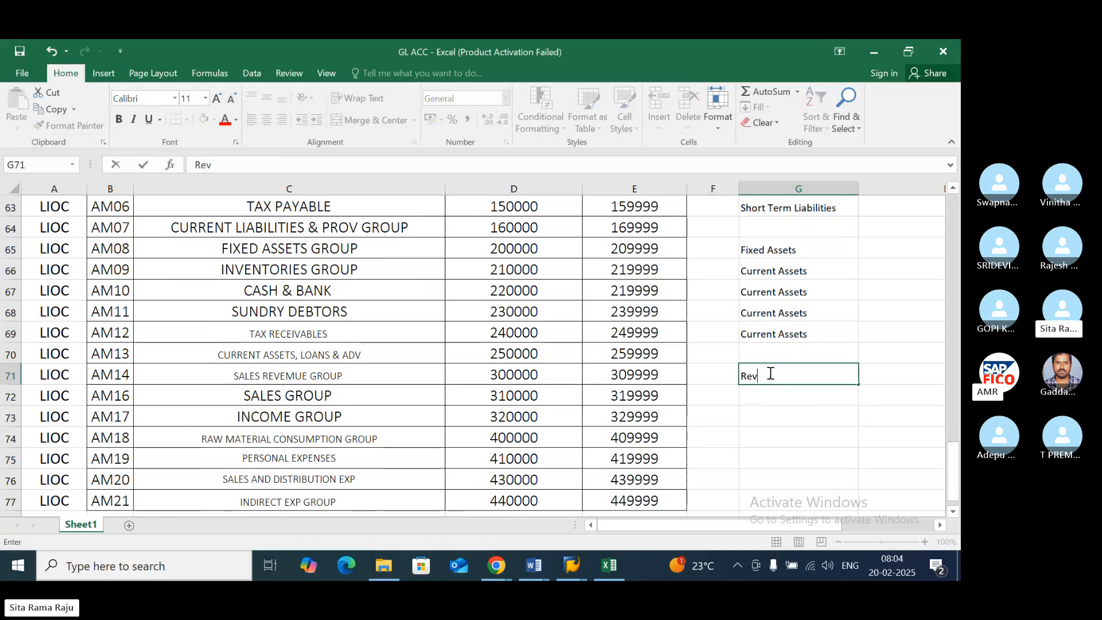
key("BackSpace")
key("BackSpace")
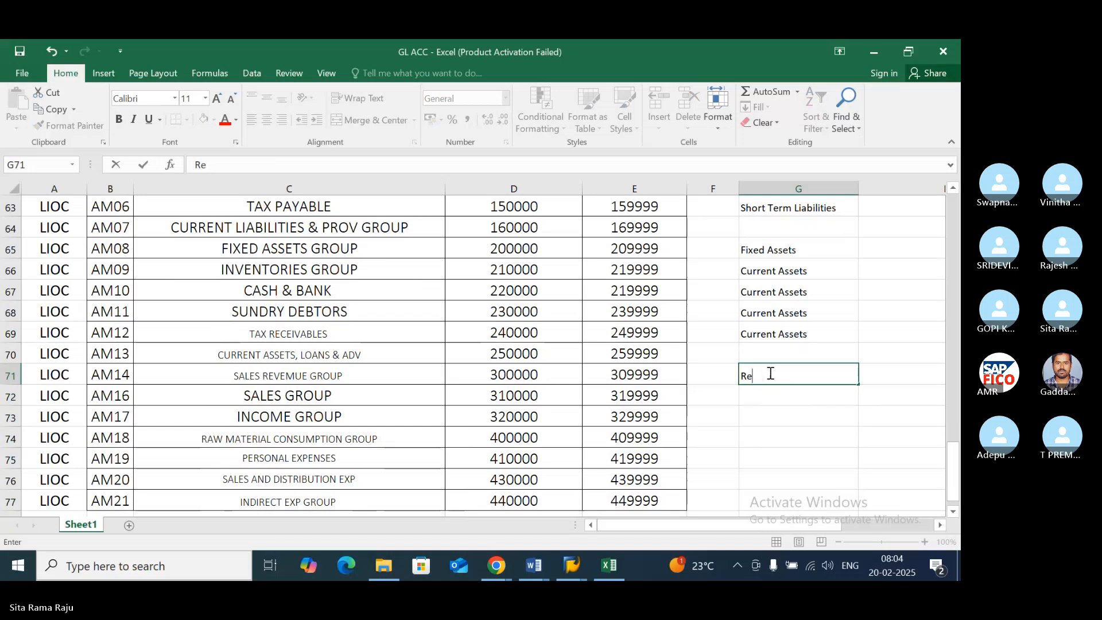
key("BackSpace")
key("BackSpace")
type("Income")
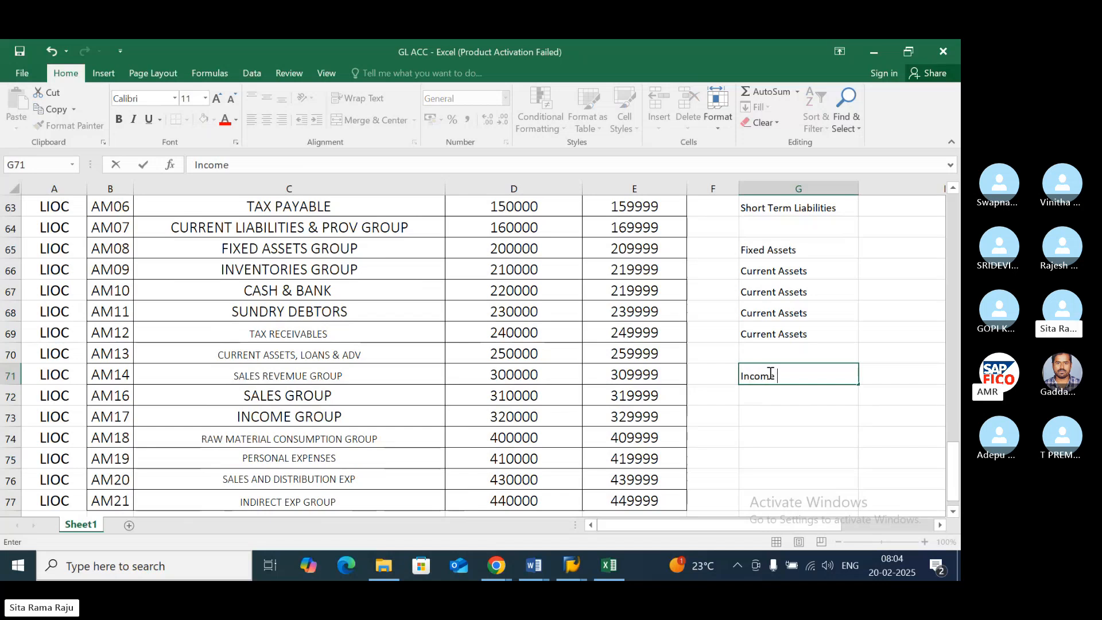
key("Return")
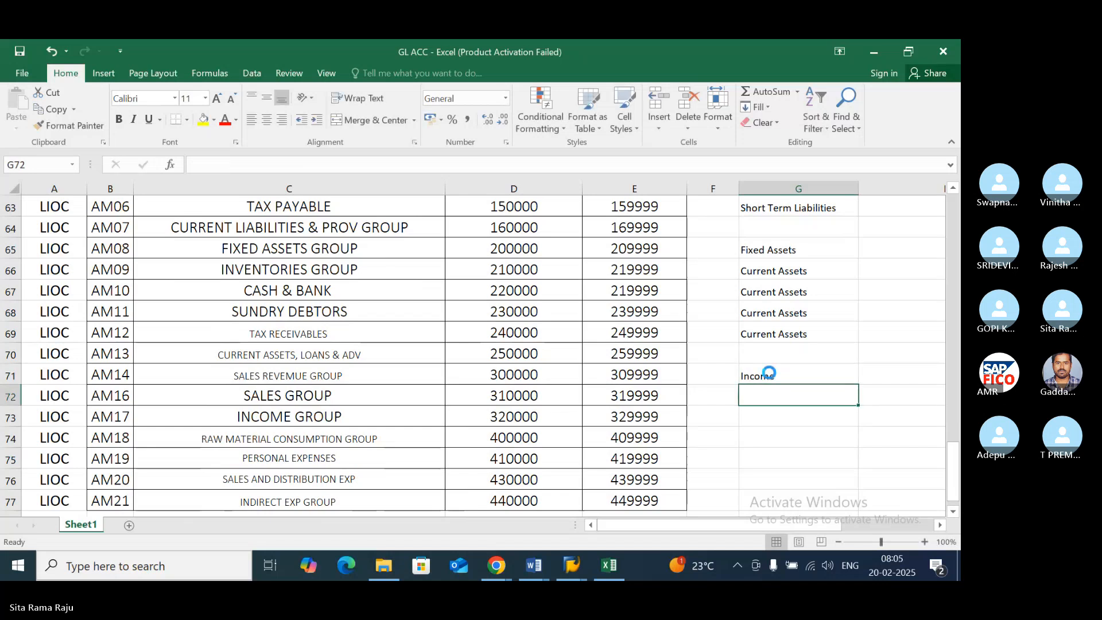
key("ctrl+d")
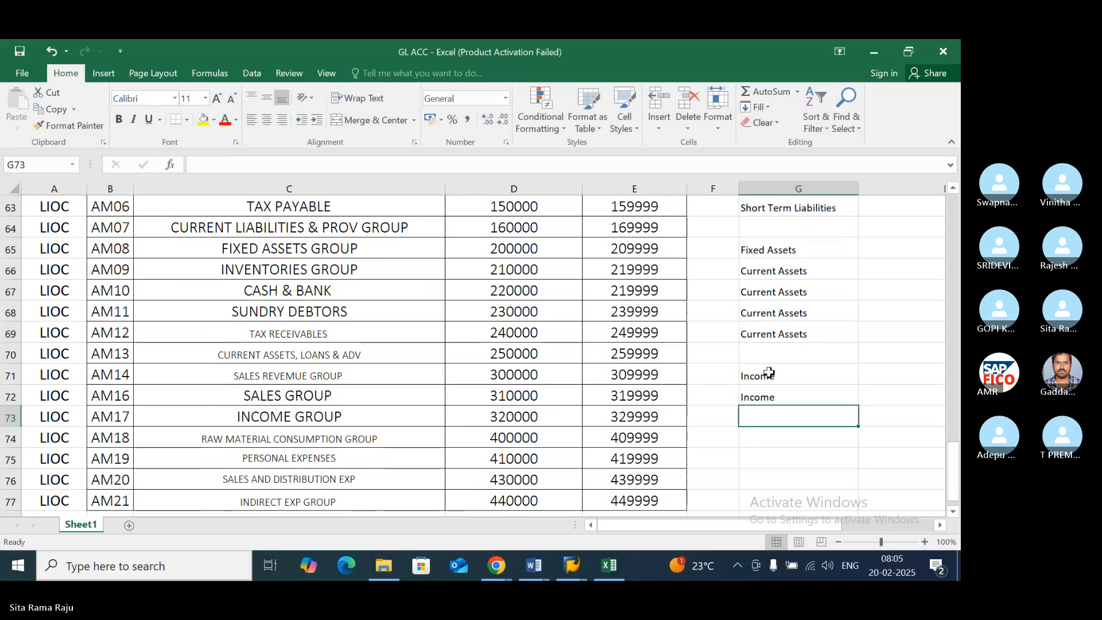
key("ctrl+d")
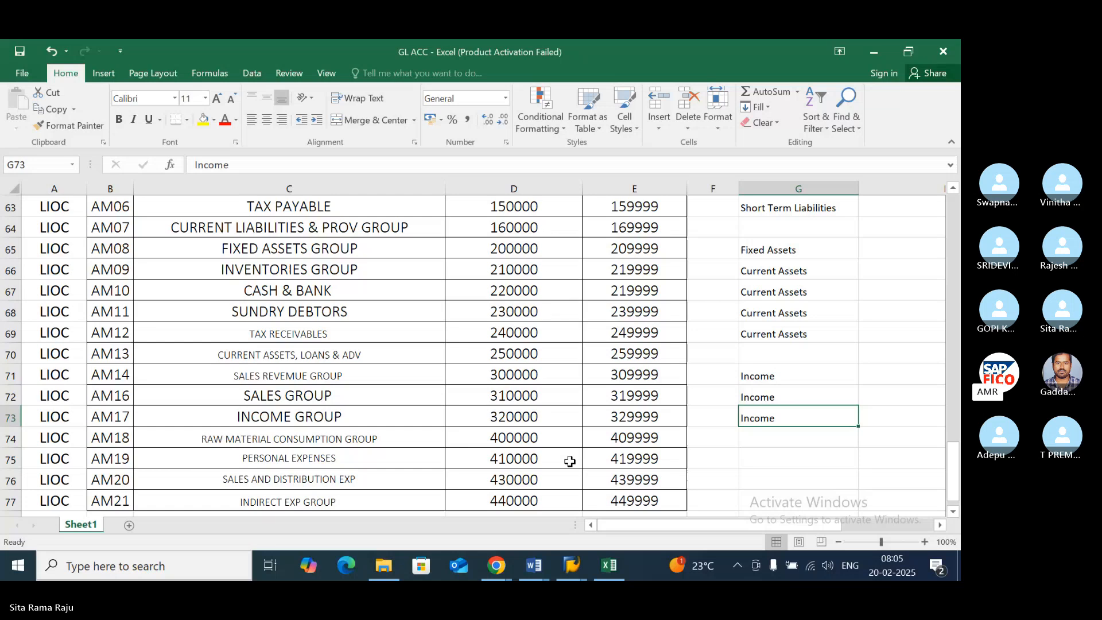
- Look through the account group list from Share Capital Group to Indirect Exp Group and the classification beside each one
scroll(399, 440, "down", 1)
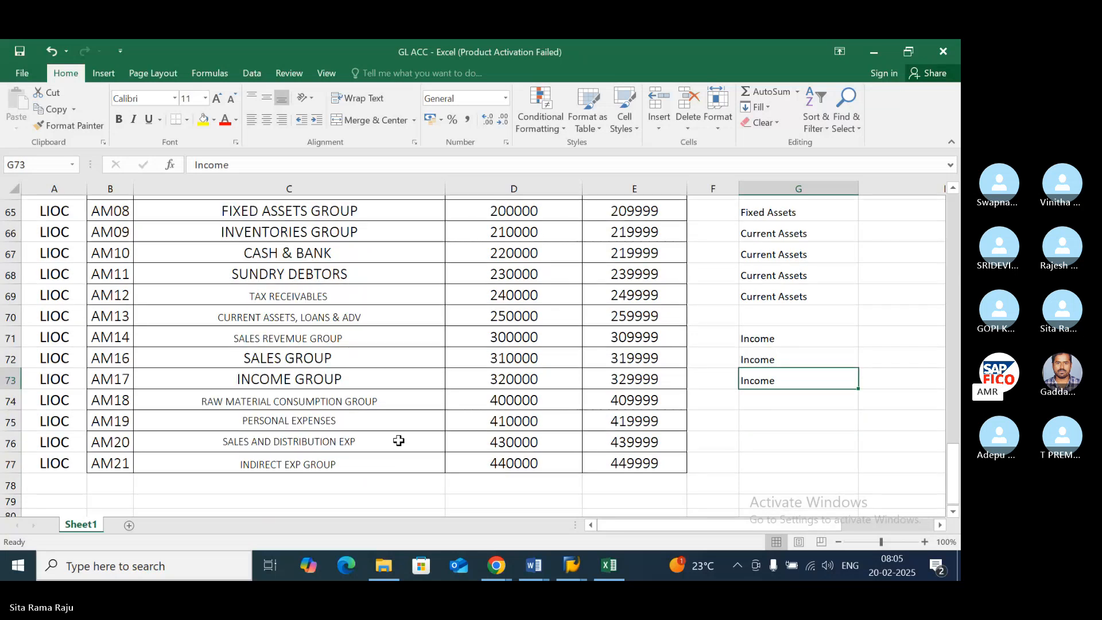
scroll(399, 440, "up", 1)
scroll(398, 440, "down", 1)
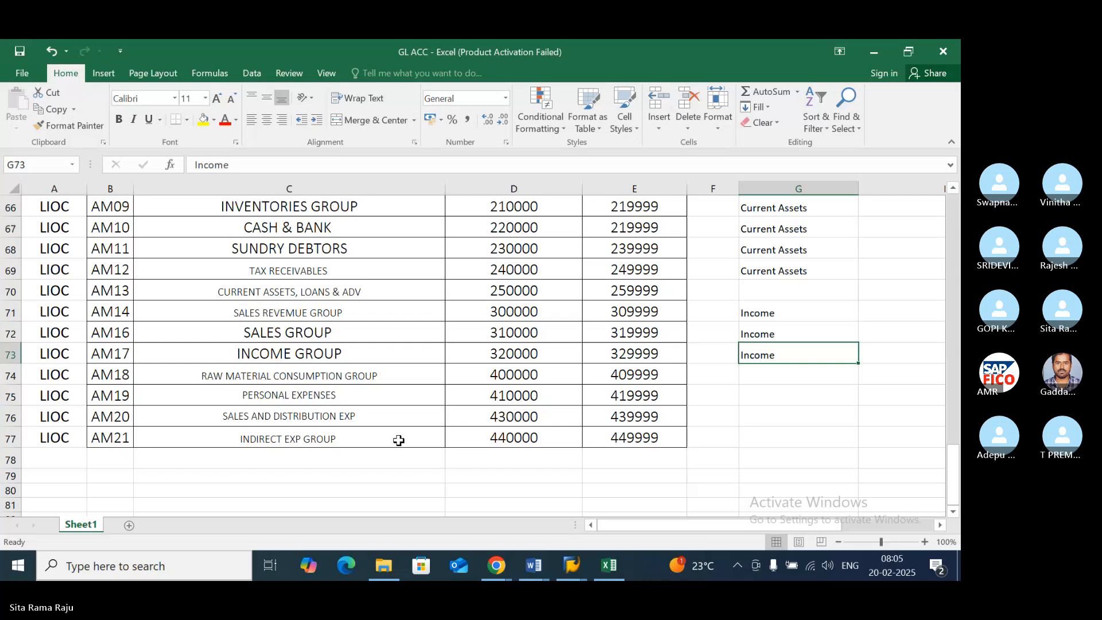
scroll(399, 440, "up", 1)
scroll(396, 438, "up", 2)
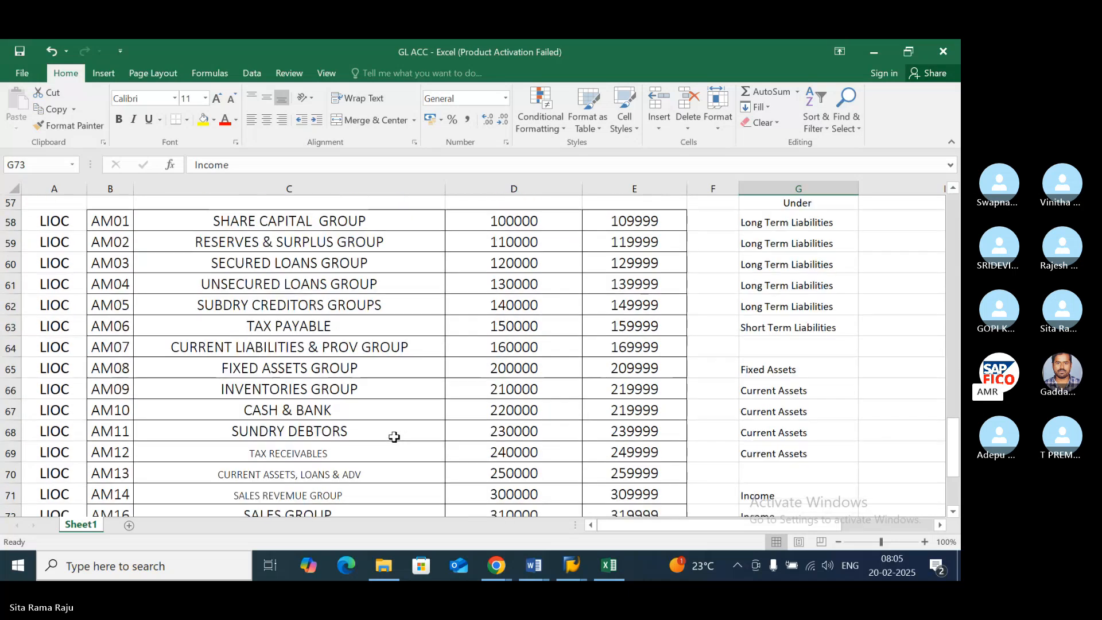
left_click(376, 394)
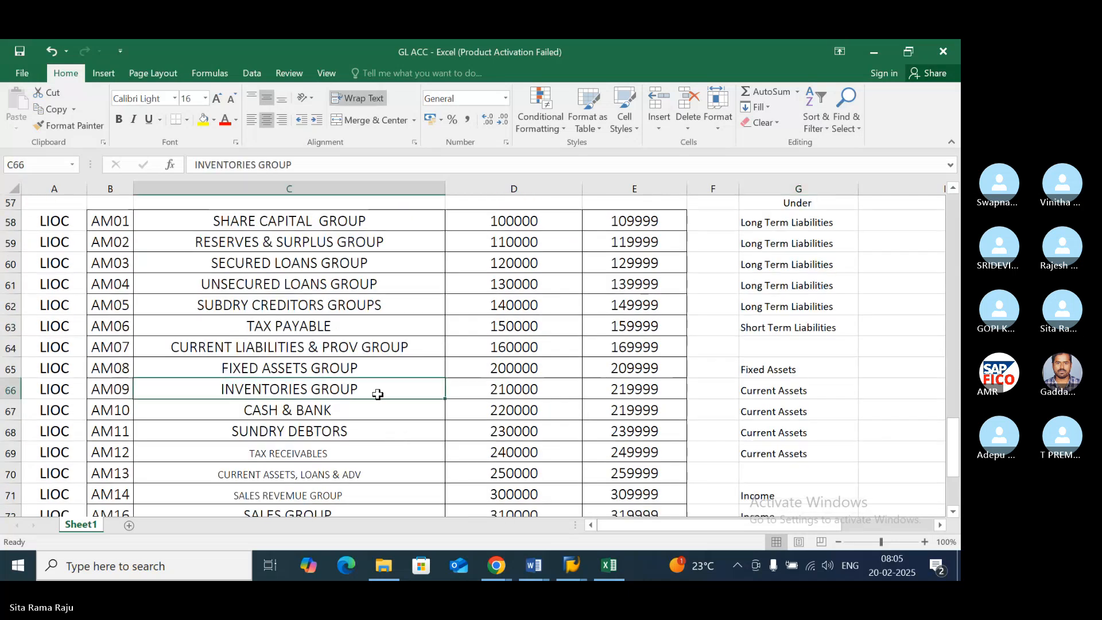
scroll(377, 394, "down", 1)
scroll(377, 394, "down", 1)
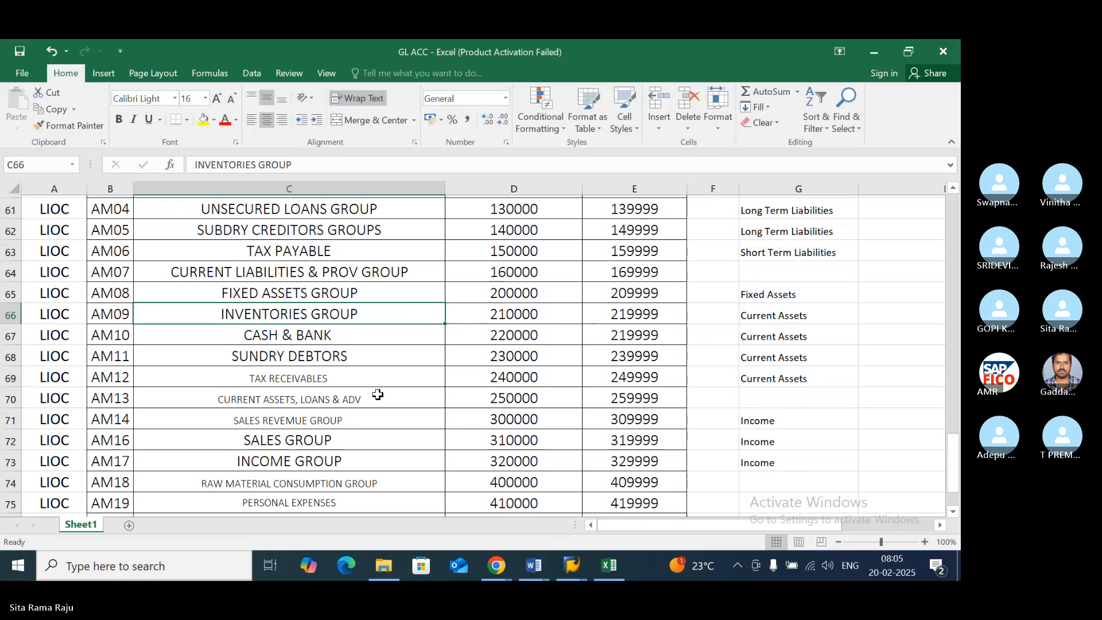
scroll(378, 394, "down", 1)
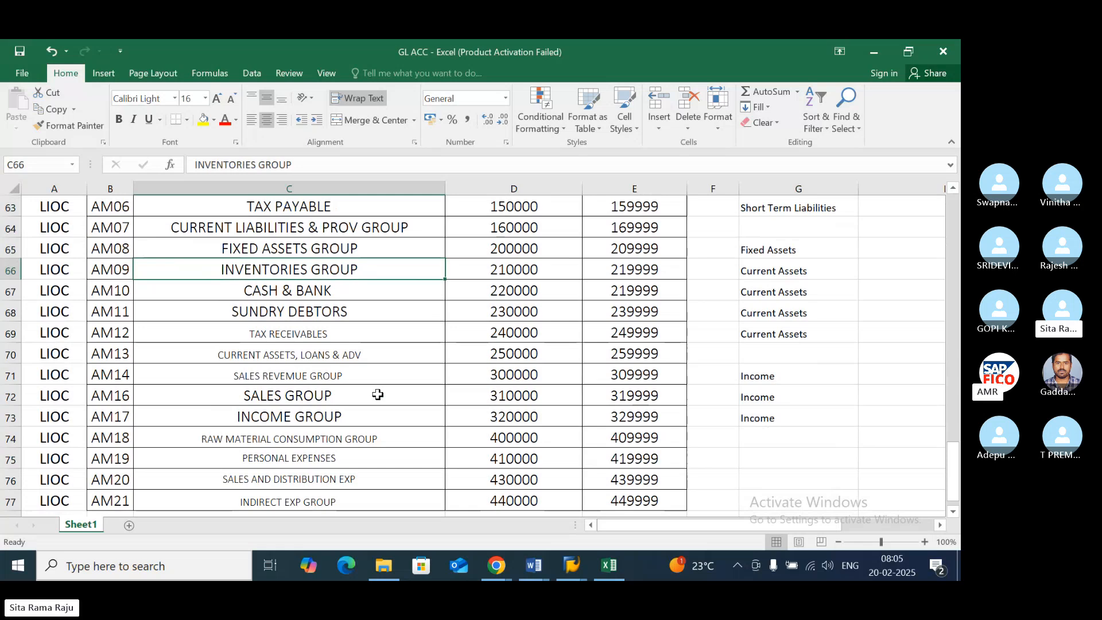
scroll(377, 394, "up", 4)
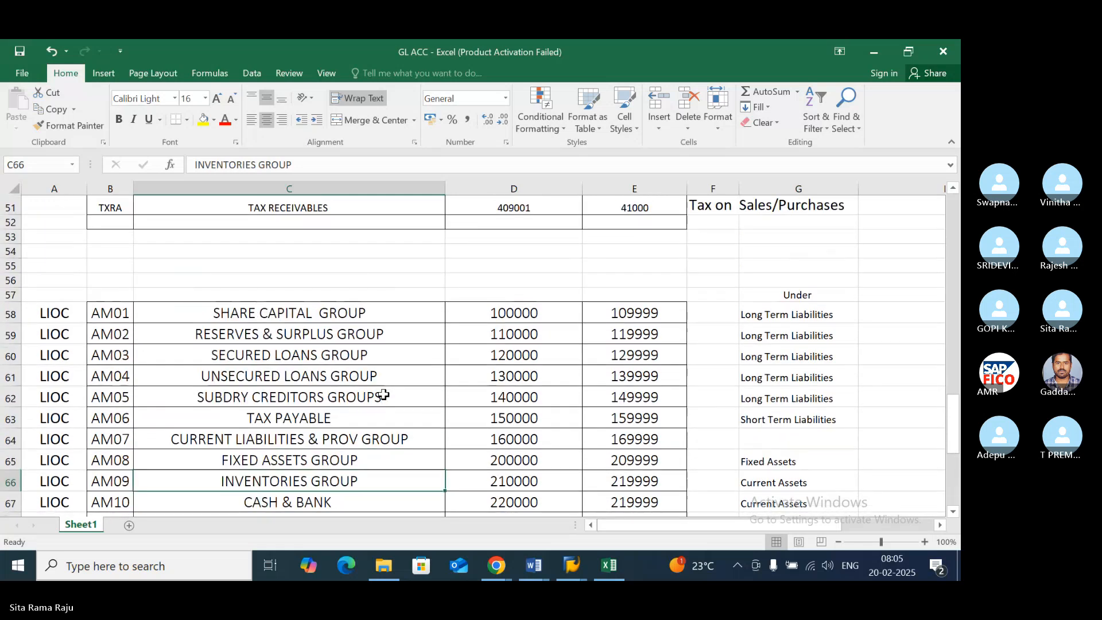
scroll(383, 394, "up", 2)
scroll(383, 394, "down", 3)
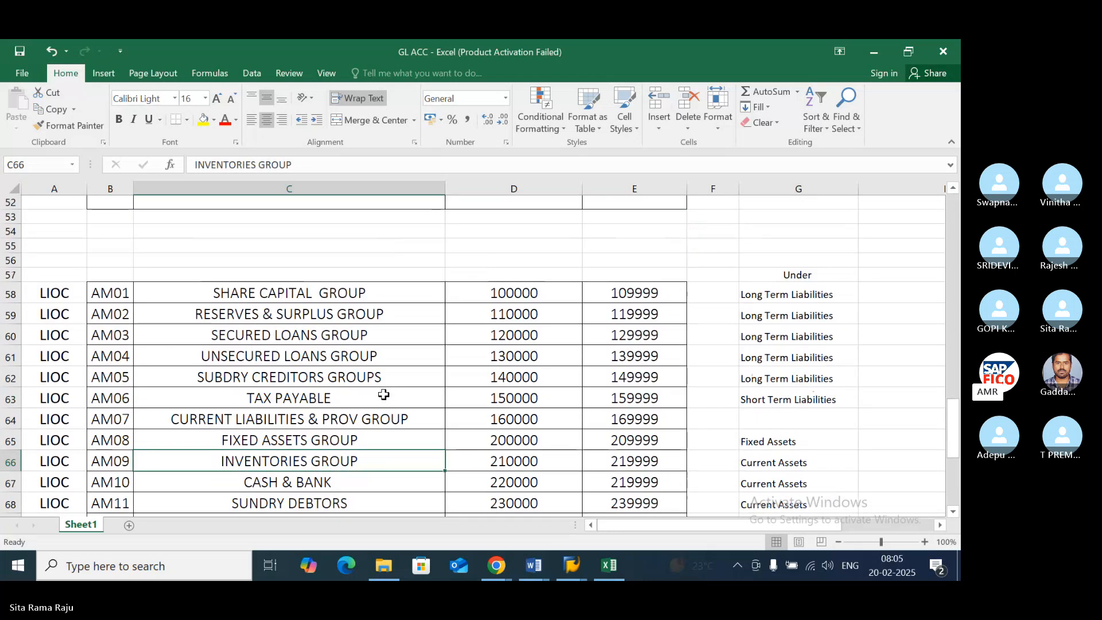
scroll(384, 395, "down", 5)
scroll(383, 395, "down", 1)
- Add the entry "Increase& Decrease Stokc" in cell C78, directly below the Indirect Exp Group row
left_click(332, 392)
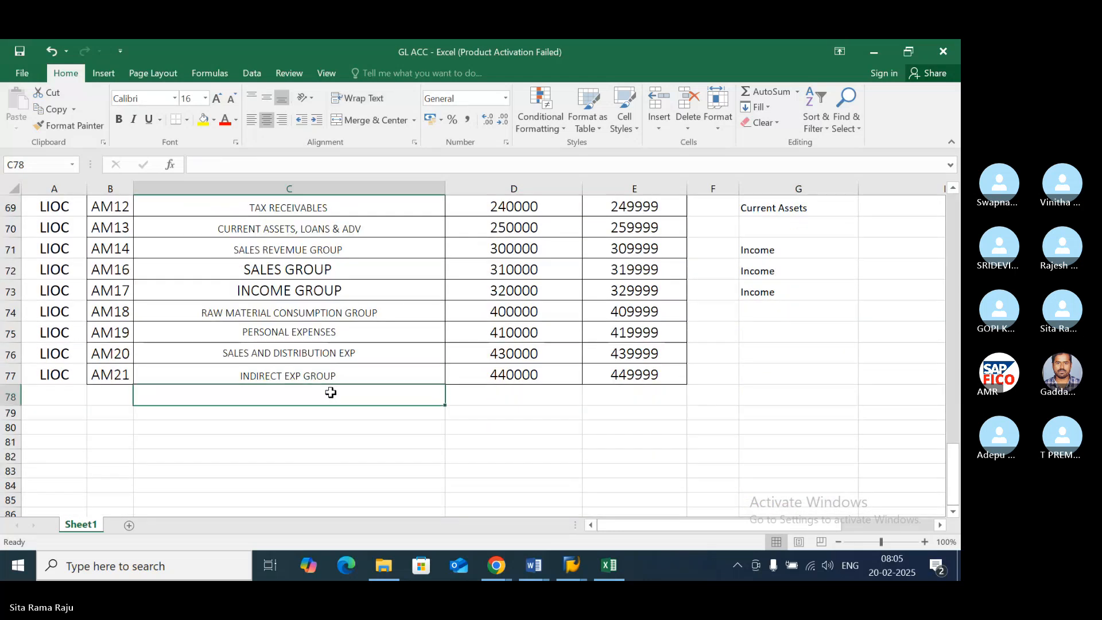
type("Inc")
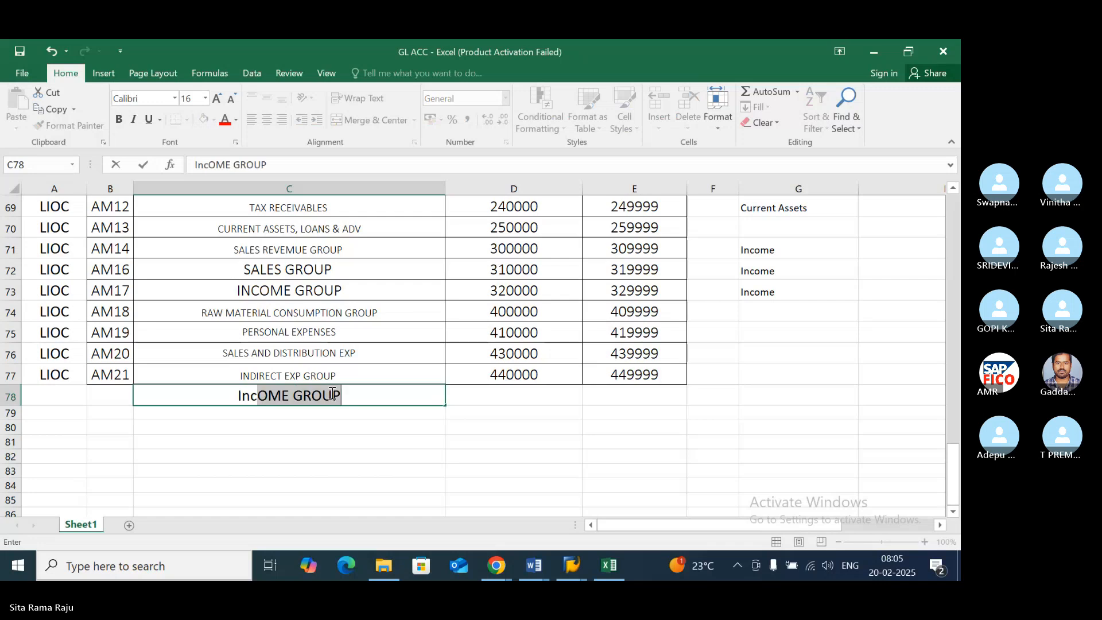
type("rease")
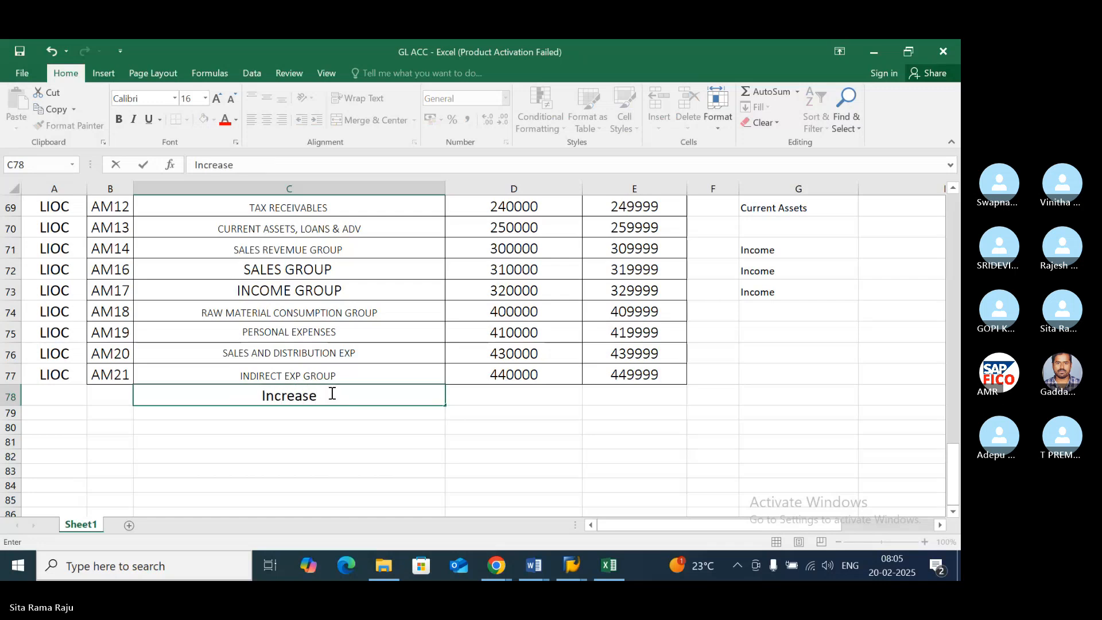
type("& Decrea")
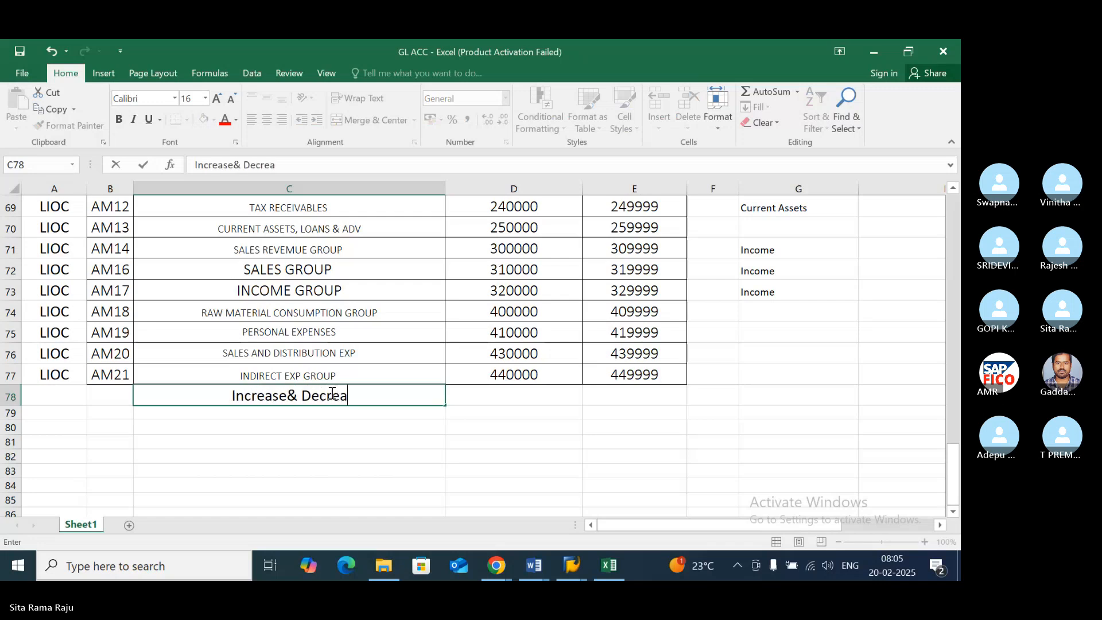
type("se Stok")
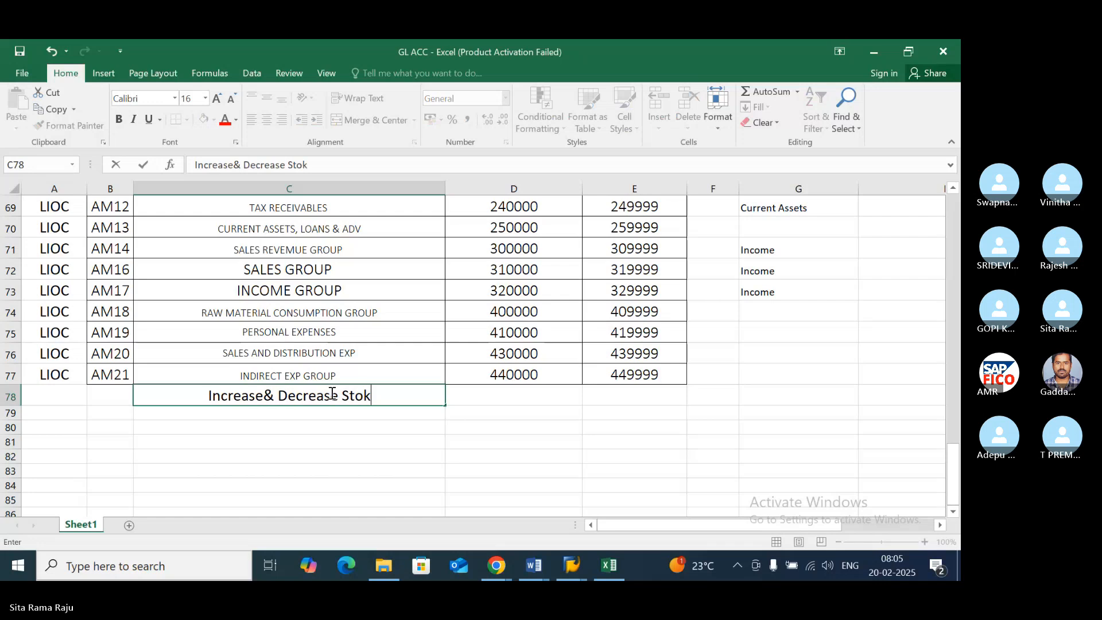
type("c")
key("Return")
- Classify the new stock increase and decrease row as "Income" in cell G78
left_click(331, 393)
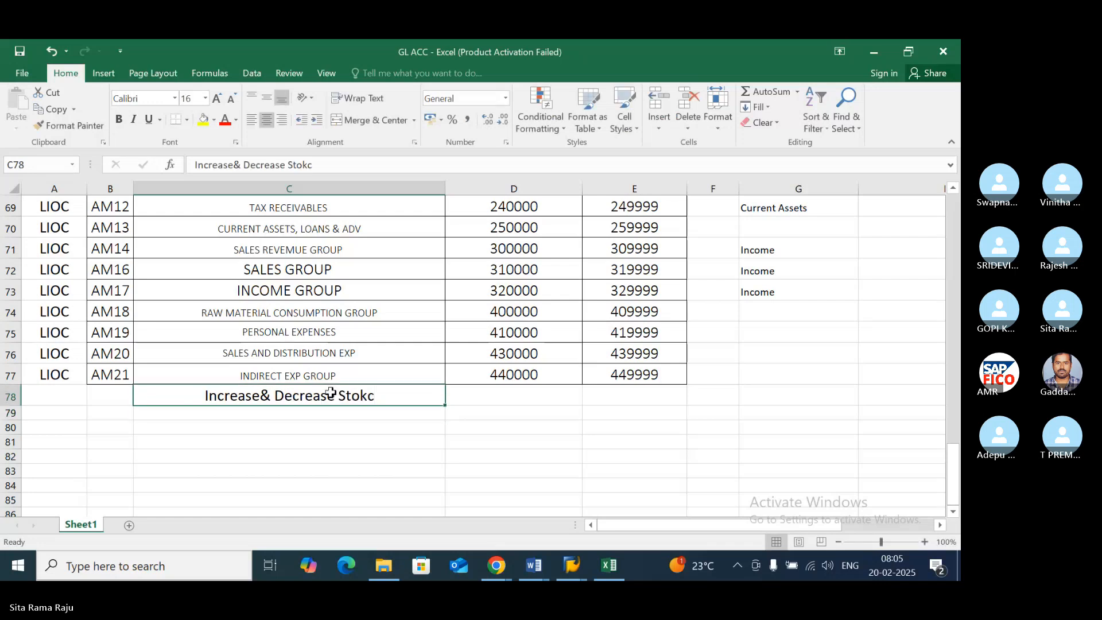
key("Right")
key("Right")
key("Right")
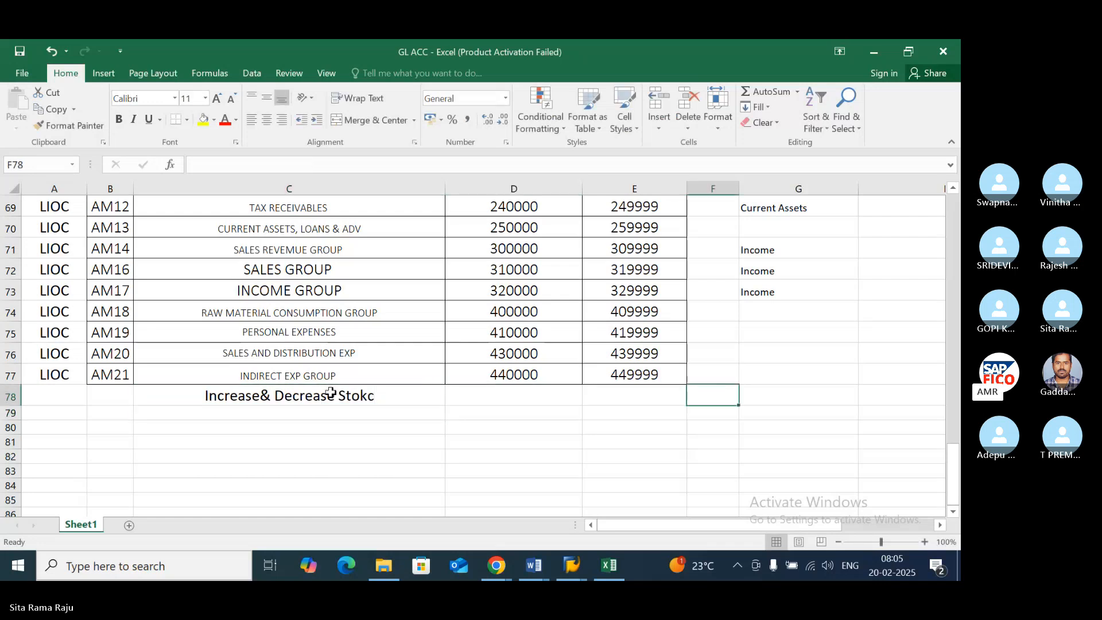
key("Right")
type("Ino")
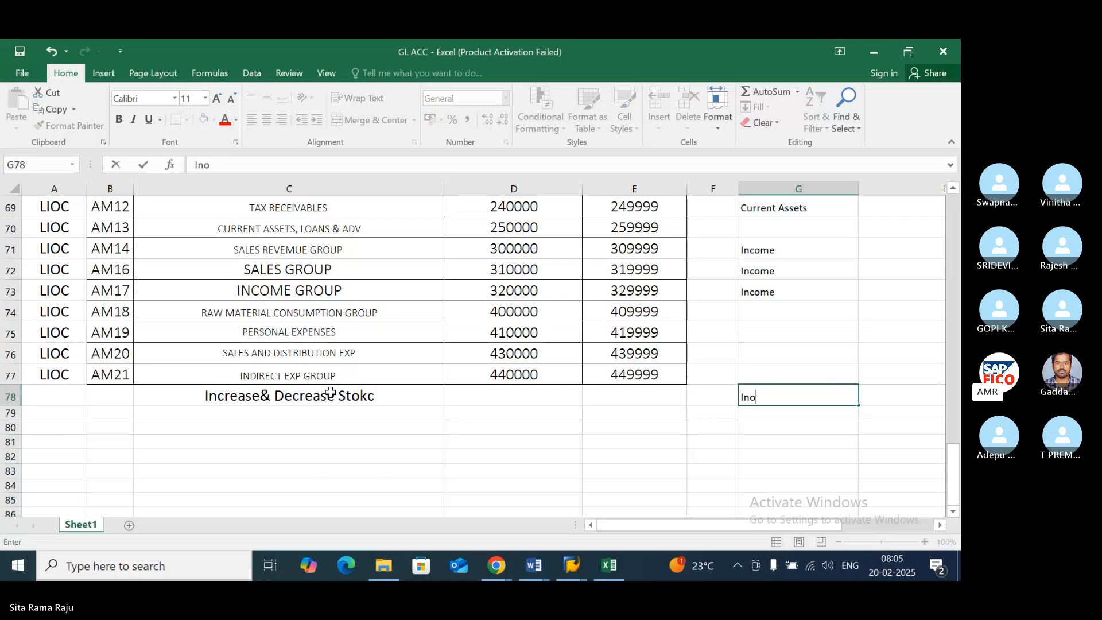
key("BackSpace")
type("come")
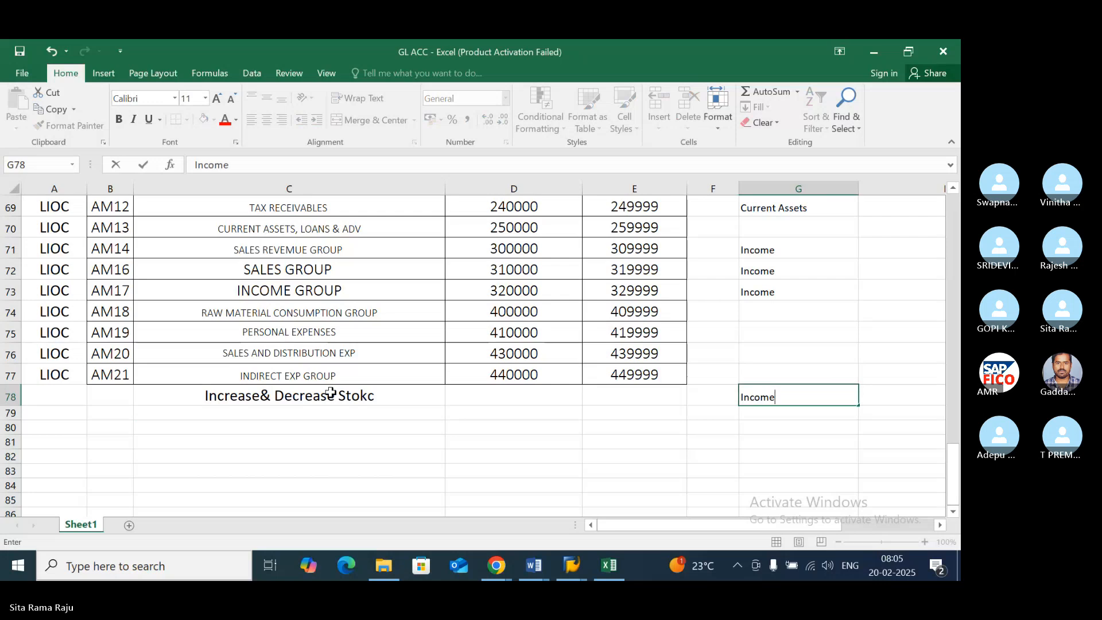
key("Return")
key("Up")
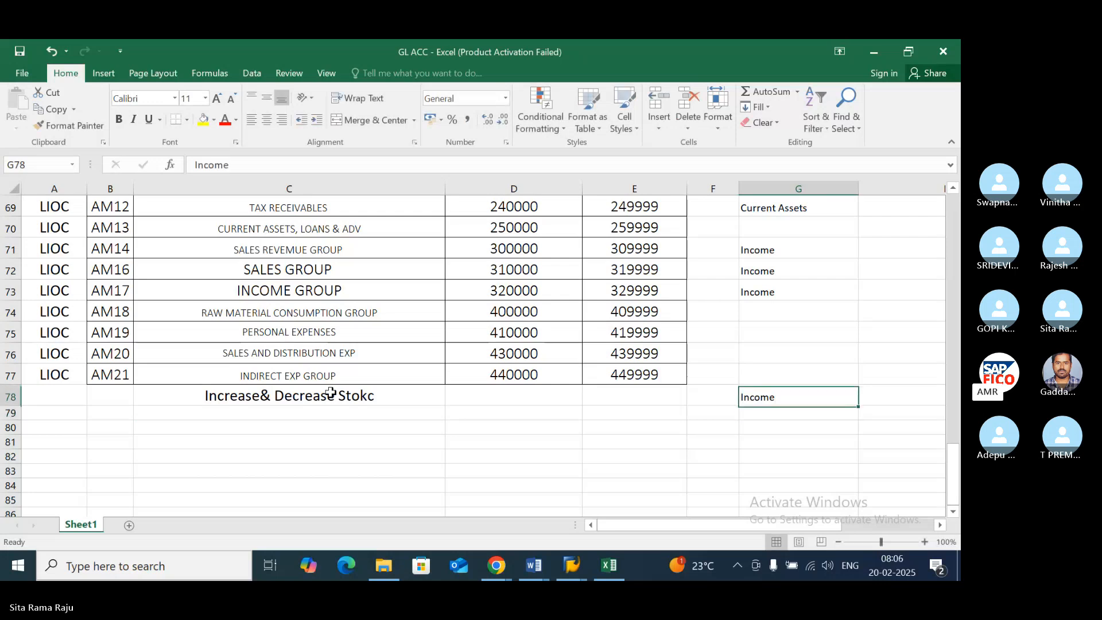
left_click(342, 335)
scroll(342, 335, "up", 2)
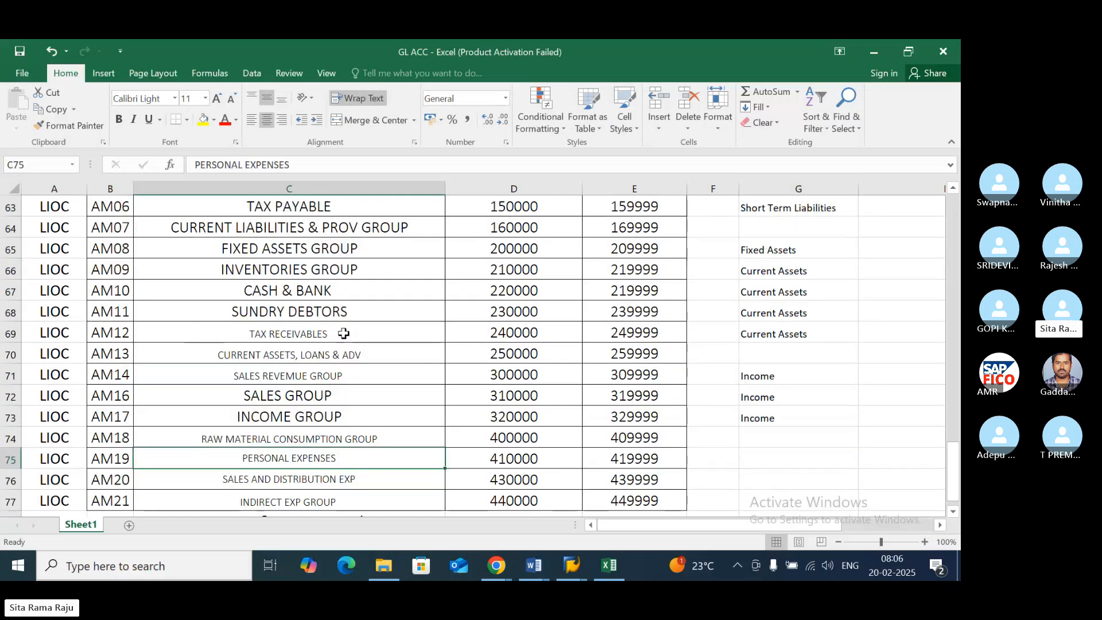
scroll(343, 334, "down", 3)
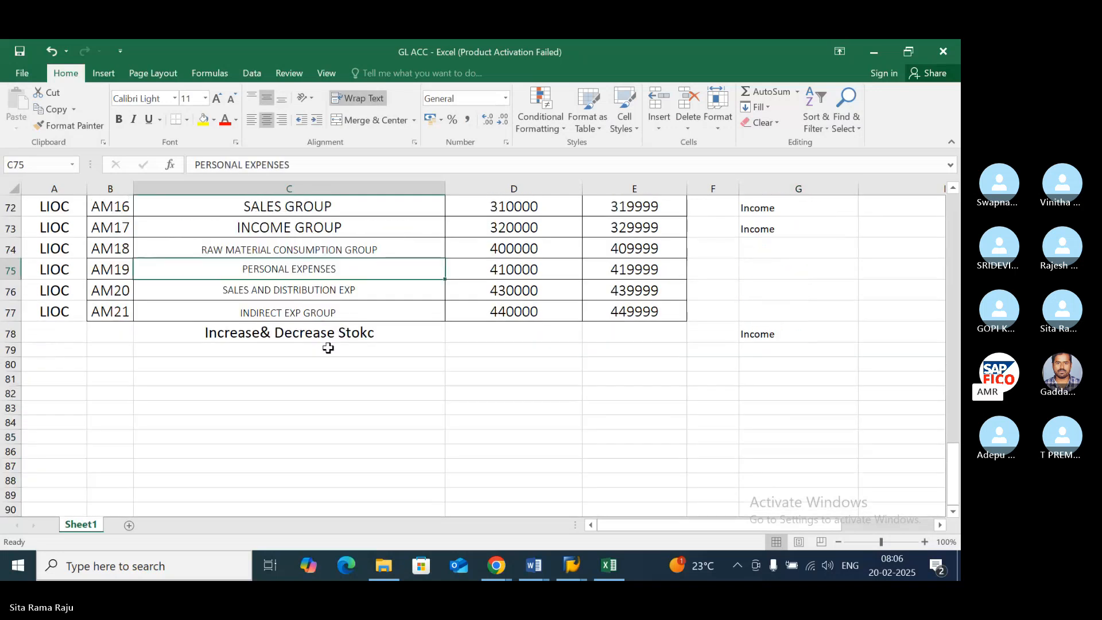
left_click(328, 348)
type("Raw")
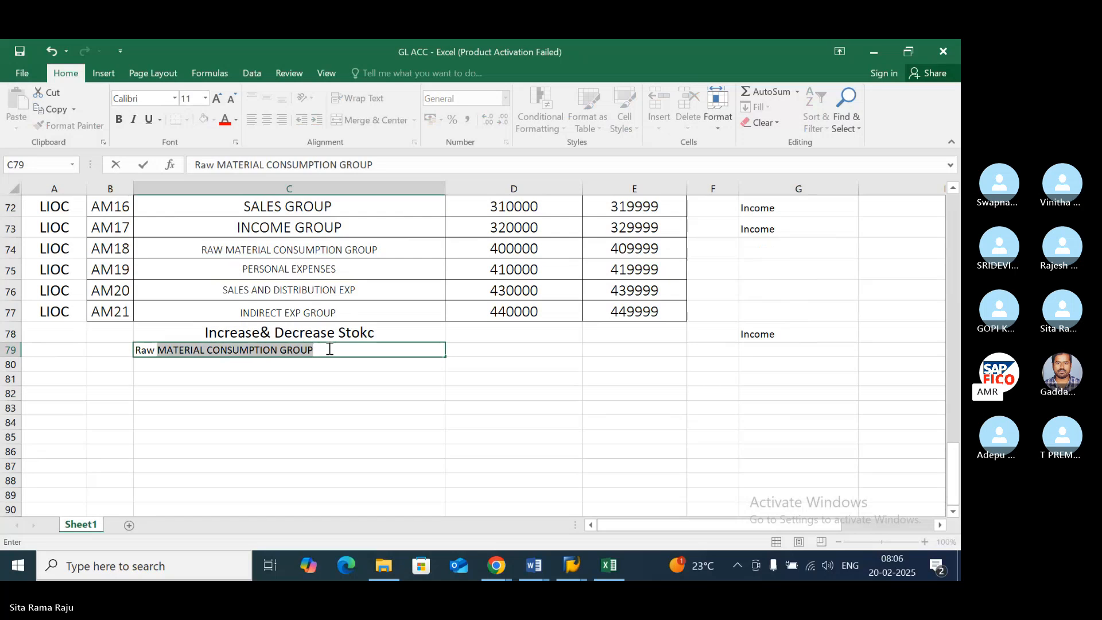
key("BackSpace")
key("BackSpace")
key("BackSpace")
key("BackSpace")
key("BackSpace")
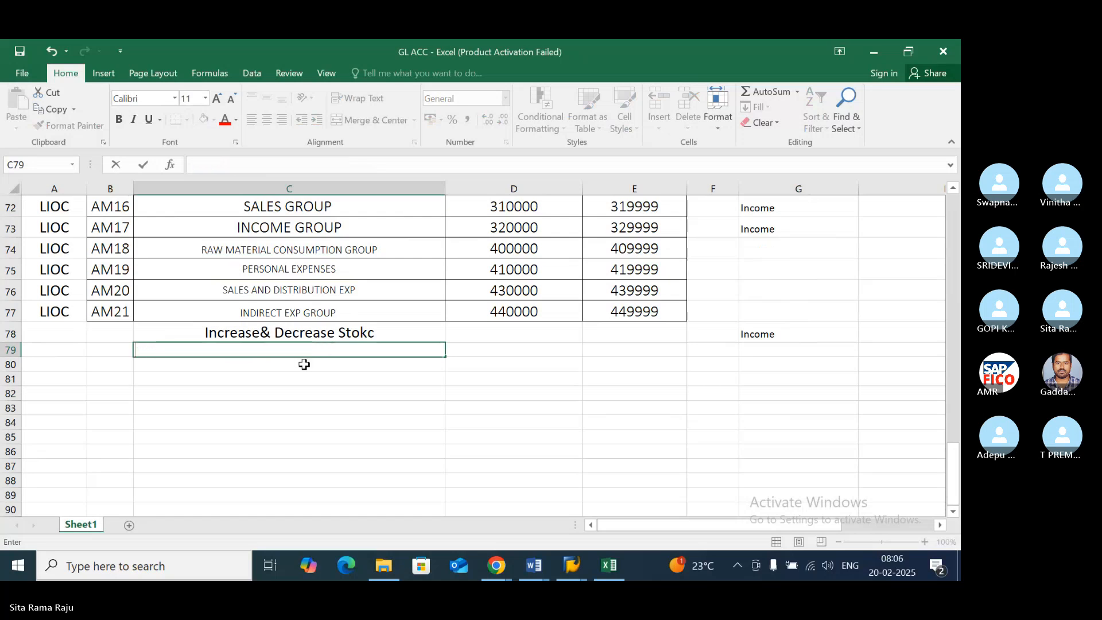
- Enter "Expenses" in cell G74 as the classification of the Raw Material Consumption Group
scroll(365, 334, "up", 1)
left_click(384, 315)
key("Right")
key("Right")
key("Right")
key("Right")
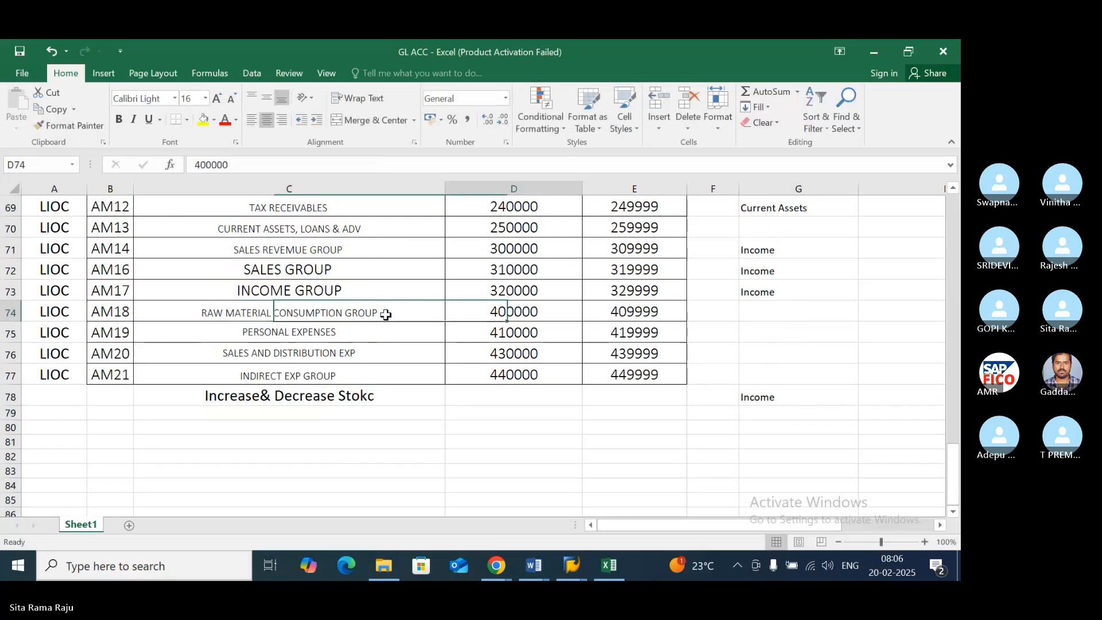
type("Expenses")
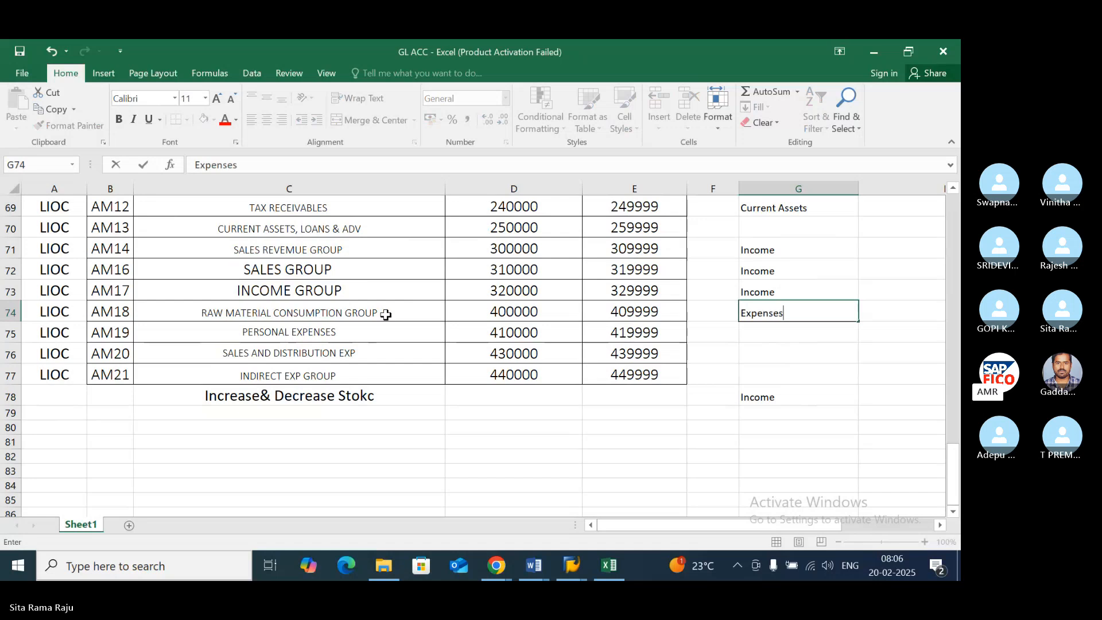
key("Return")
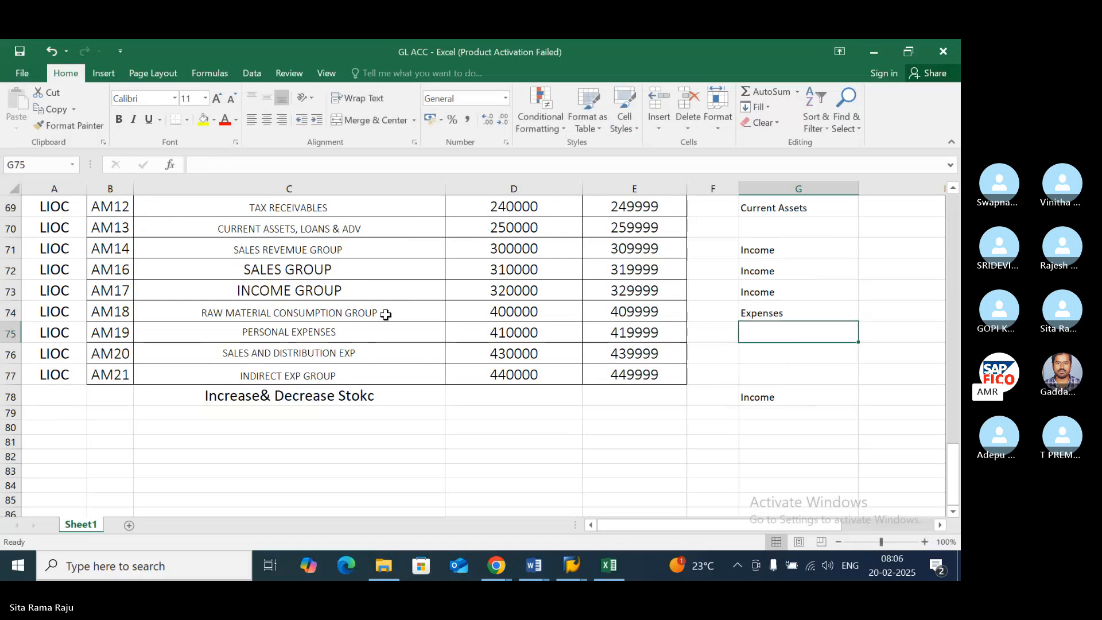
- Classify Personal Expenses as "Expenses" in cell G75 and fill it down to G76 for Sales and Distribution Exp
left_click(368, 329)
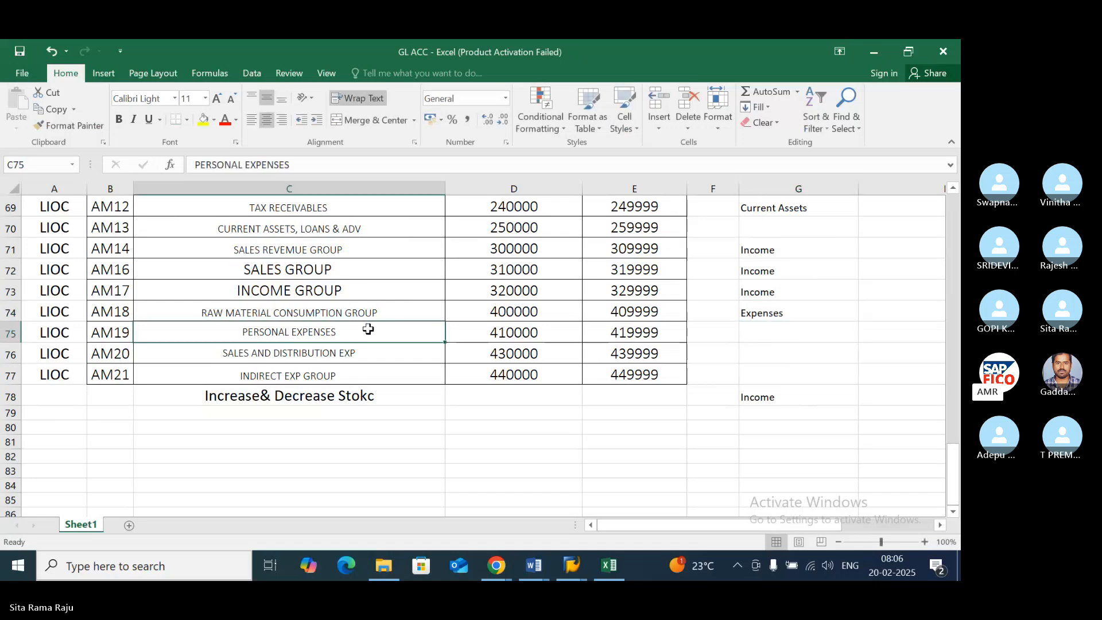
key("Right")
key("Right")
key("Right")
key("Right")
type("Expenses")
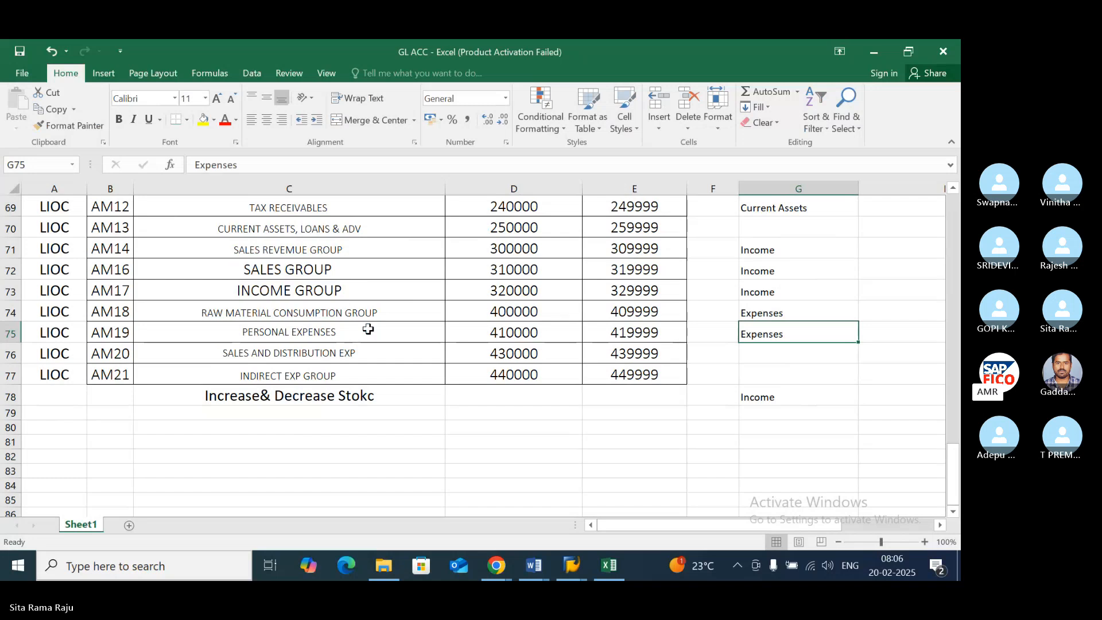
left_click(356, 352)
left_click(746, 356)
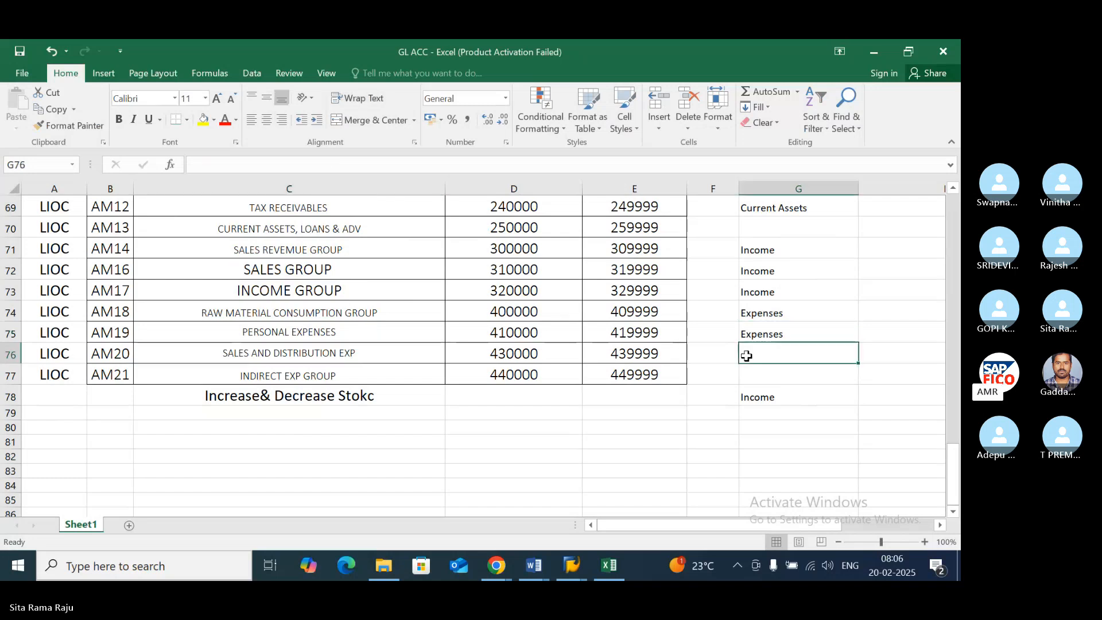
key("ctrl+d")
left_click(376, 357)
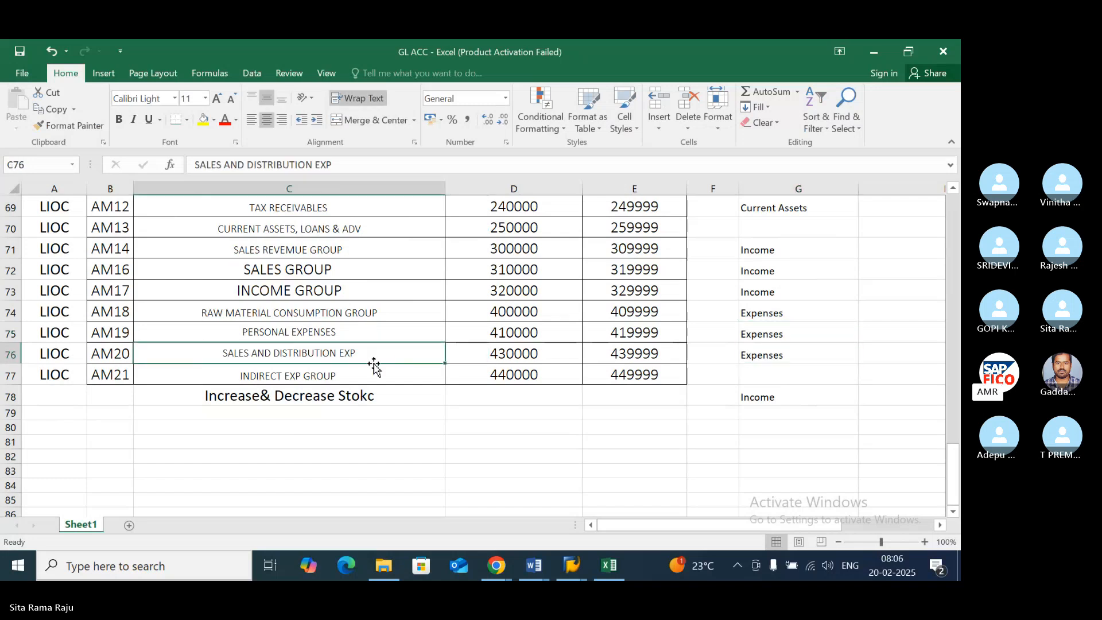
left_click(741, 356)
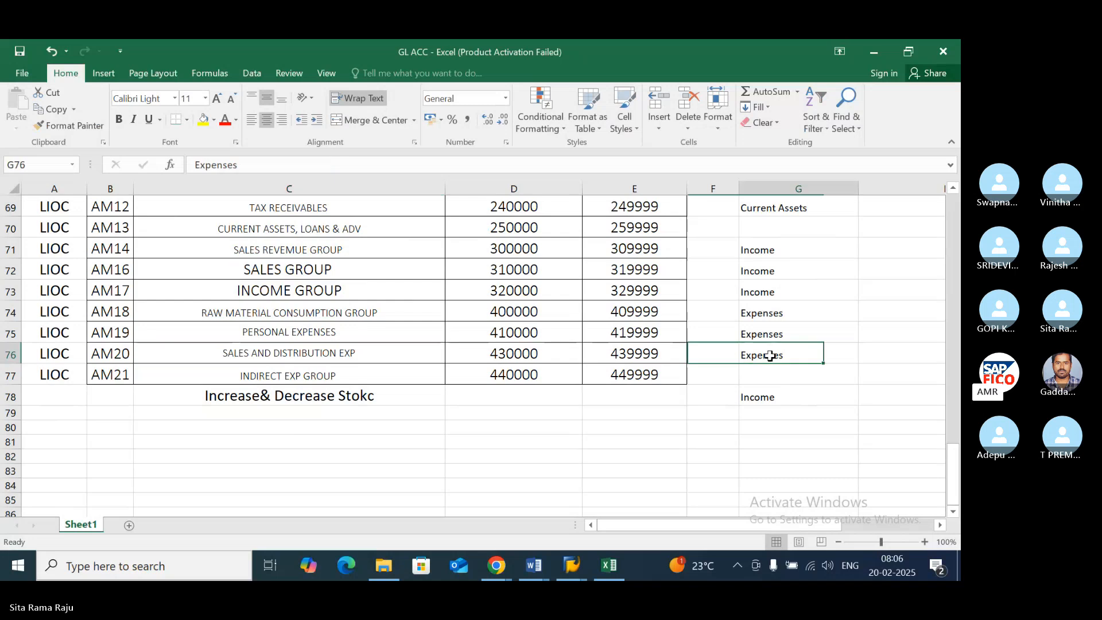
- Correct the misspelled entry in cell C78 to read "Increase& Decrease Stock"
left_click(406, 396)
double_click(409, 399)
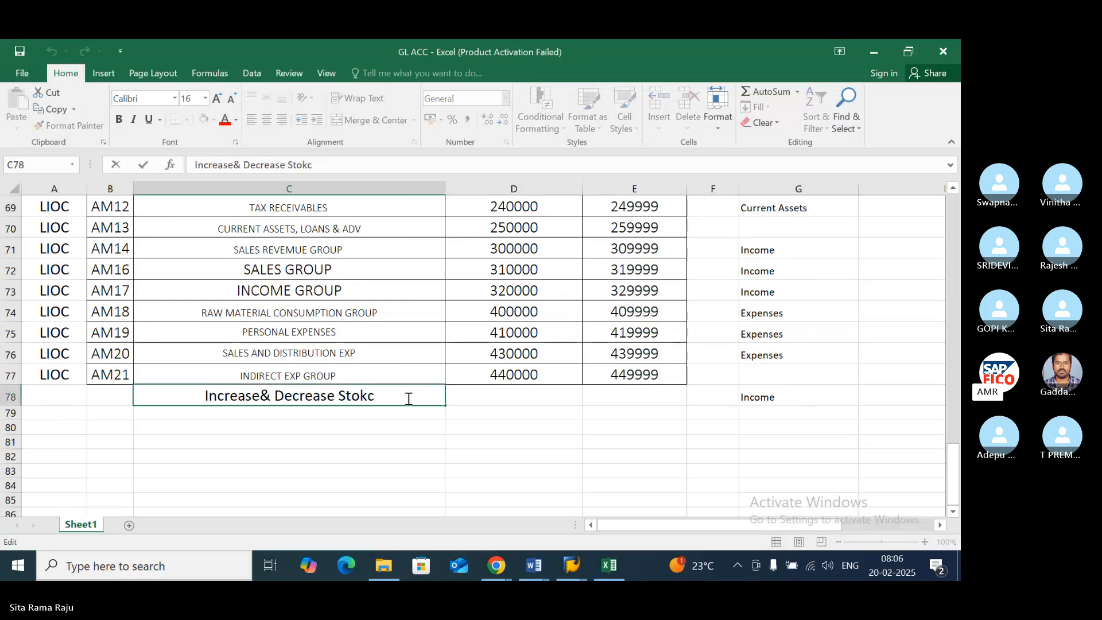
key("BackSpace")
key("BackSpace")
type("ck")
key("ctrl+Return")
key("Down")
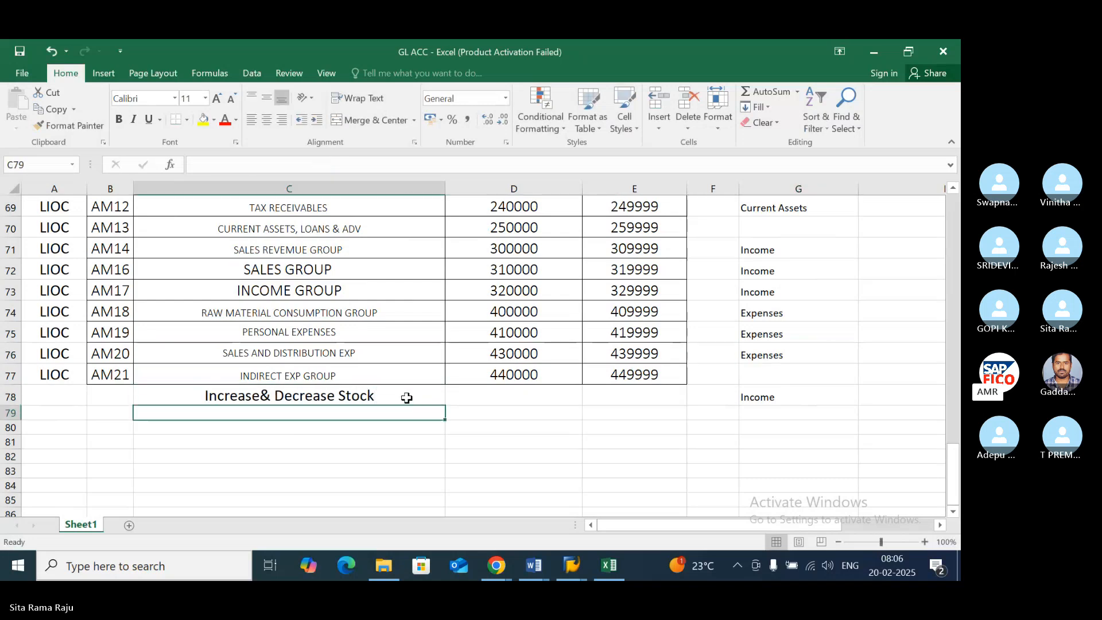
- Fill "Expenses" down into G77 for the Indirect Exp Group and "Current Assets" into G70 for Current Assets, Loans & Adv
left_click(407, 372)
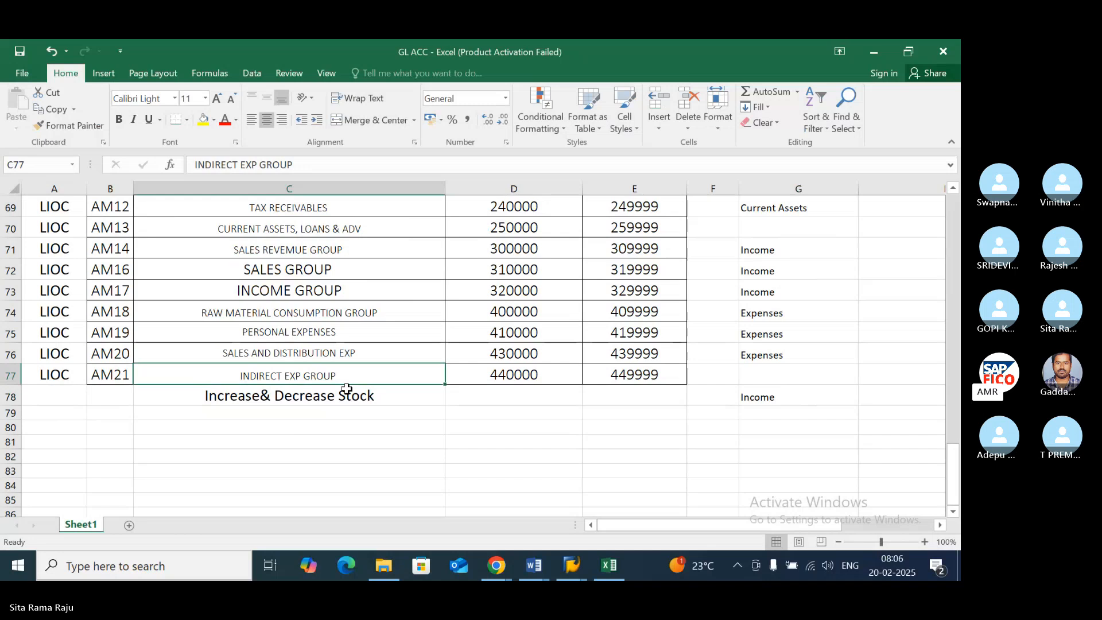
left_click(750, 370)
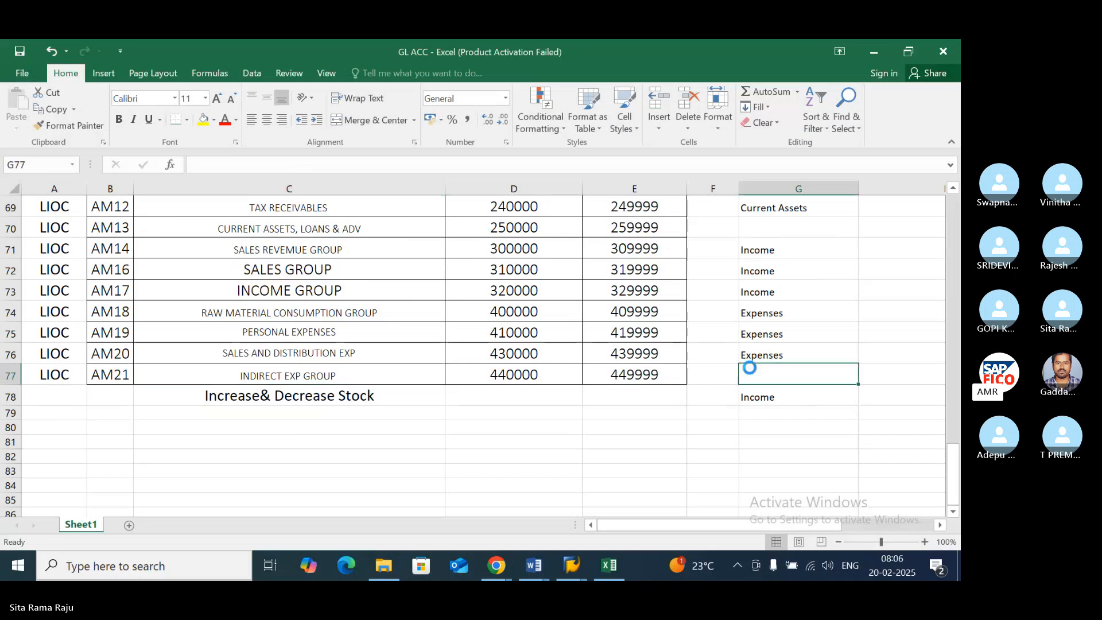
key("ctrl+d")
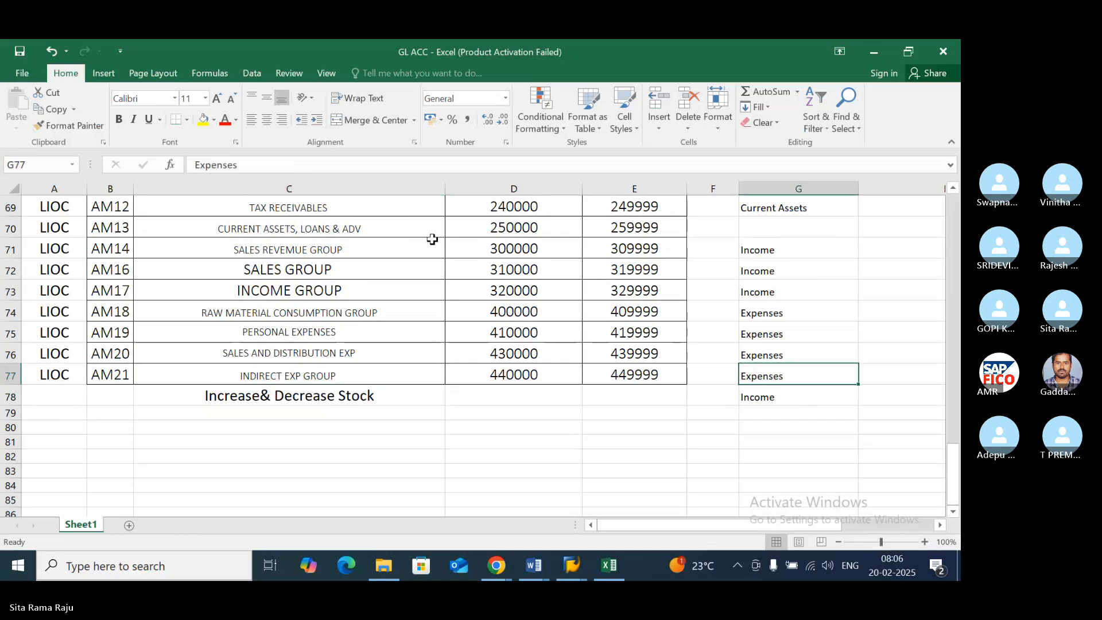
left_click(401, 228)
left_click(790, 228)
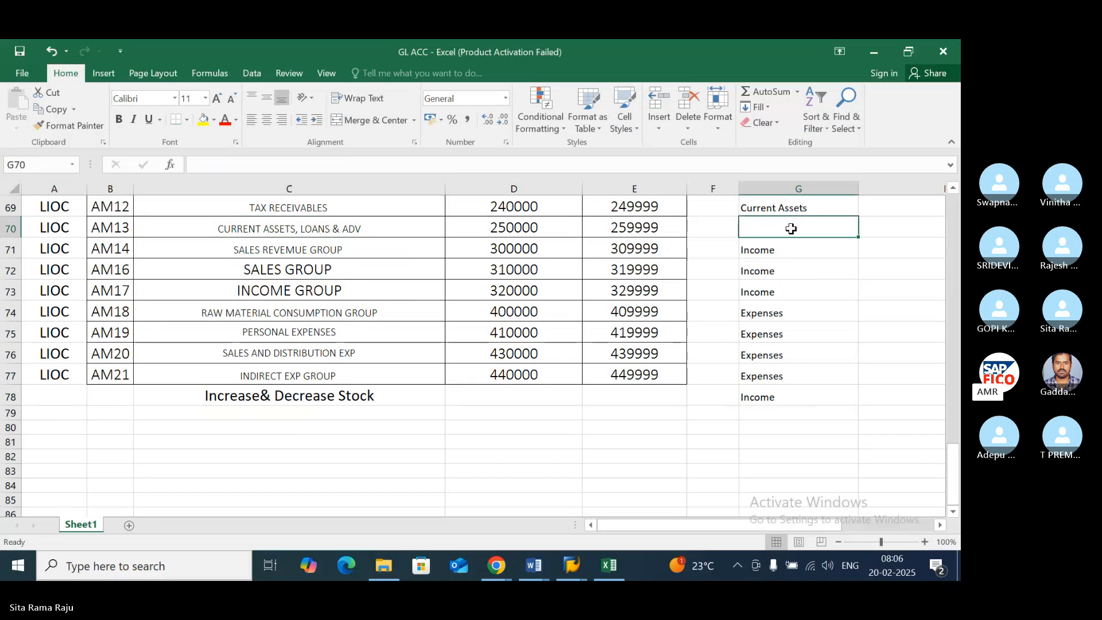
key("ctrl+d")
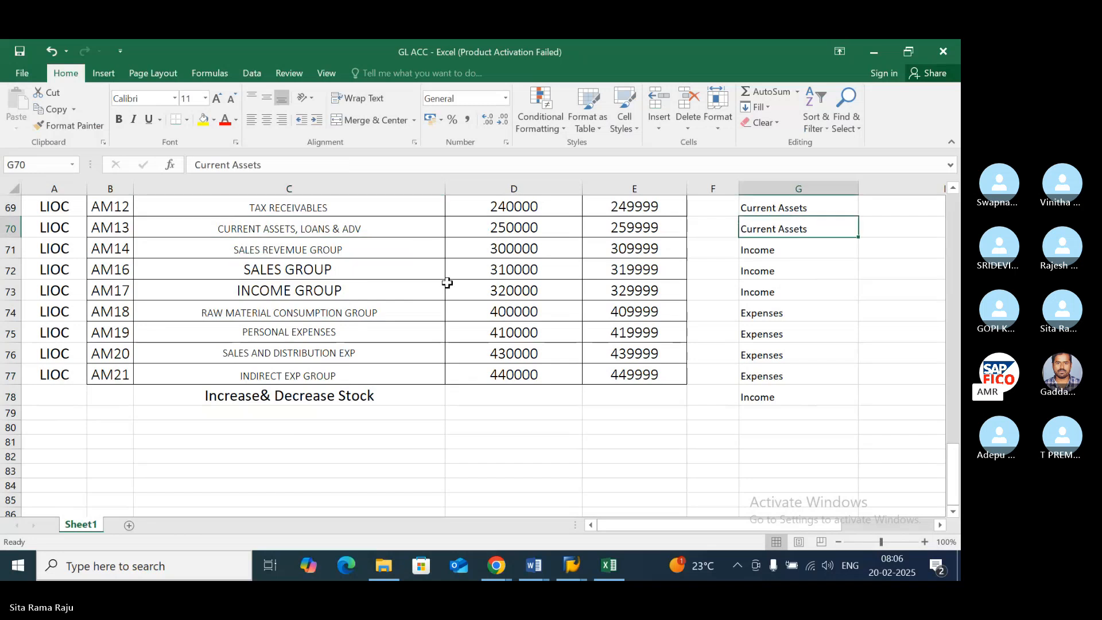
- Copy the cell formatting of the Indirect Exp Group in C77 onto the Increase& Decrease Stock entry in C78
left_click(393, 372)
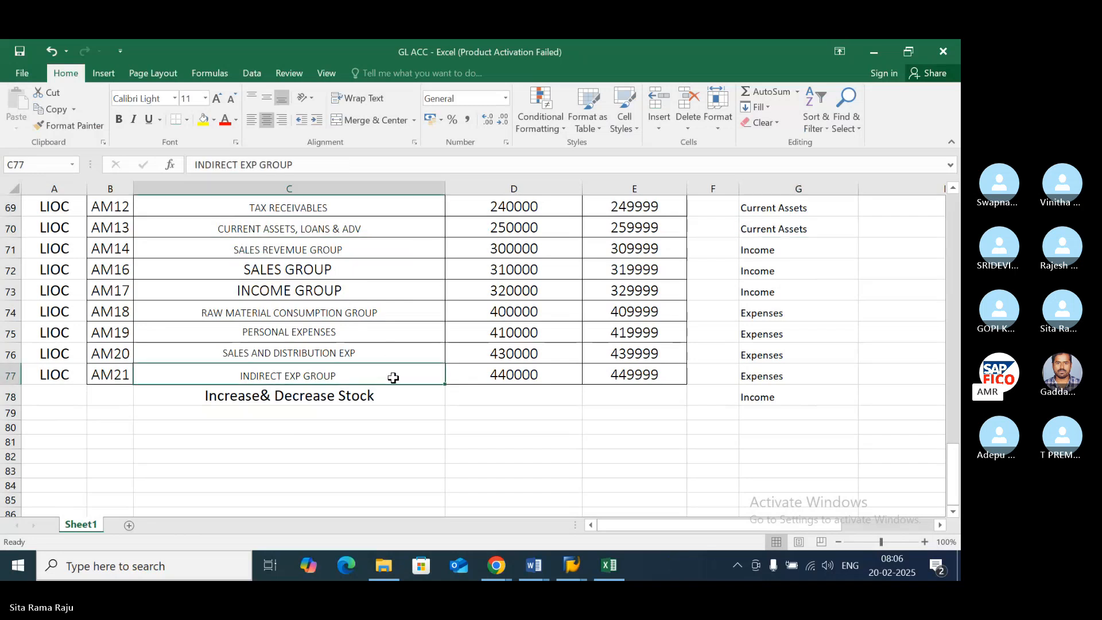
left_click(60, 131)
left_click(393, 395)
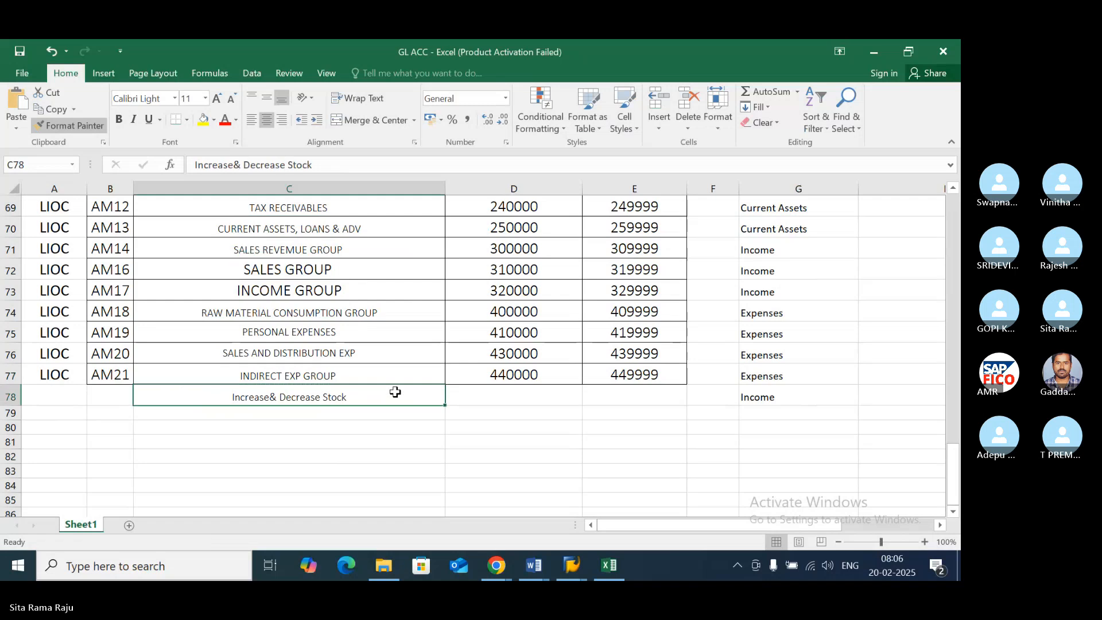
left_click(412, 373)
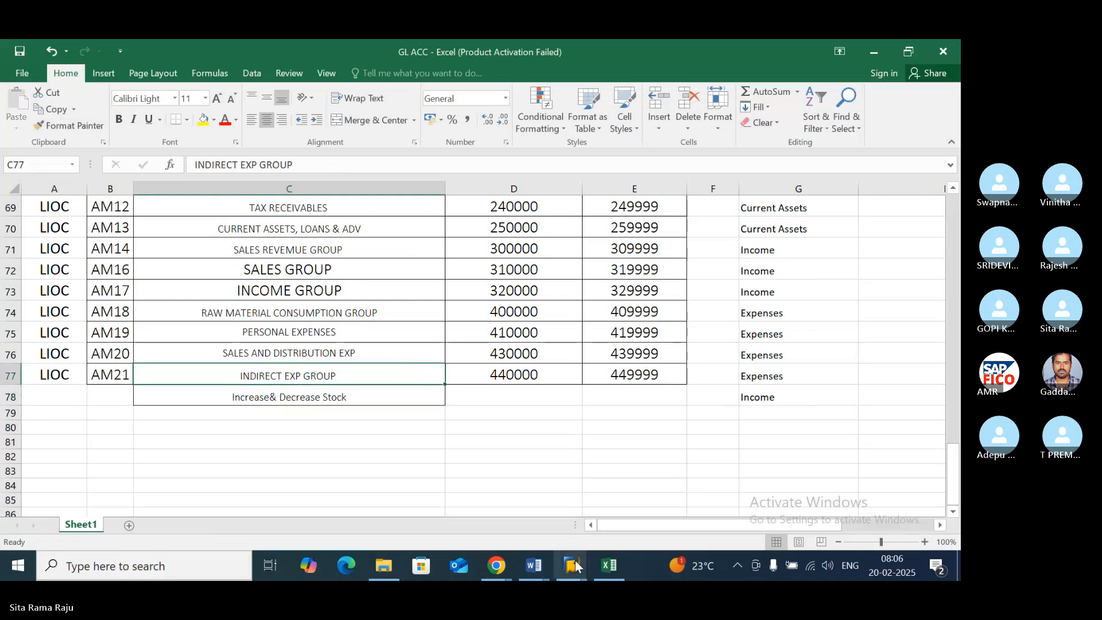
- Switch to SAP, check the G/L Account Groups overview and bring up the Change Financial Statement Version window
mouse_move(575, 560)
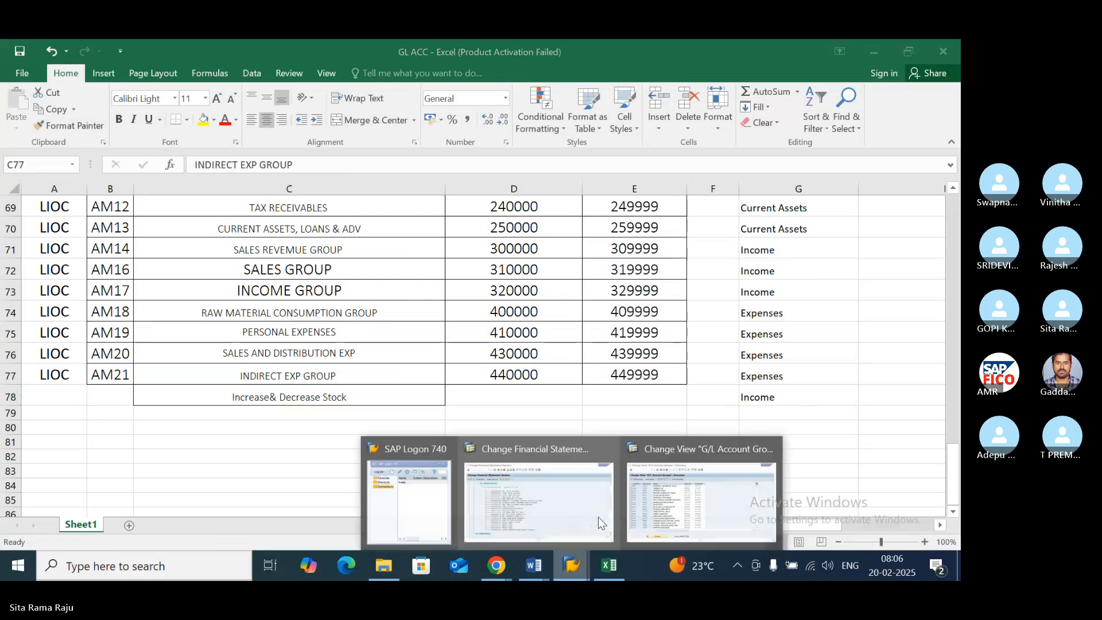
left_click(681, 455)
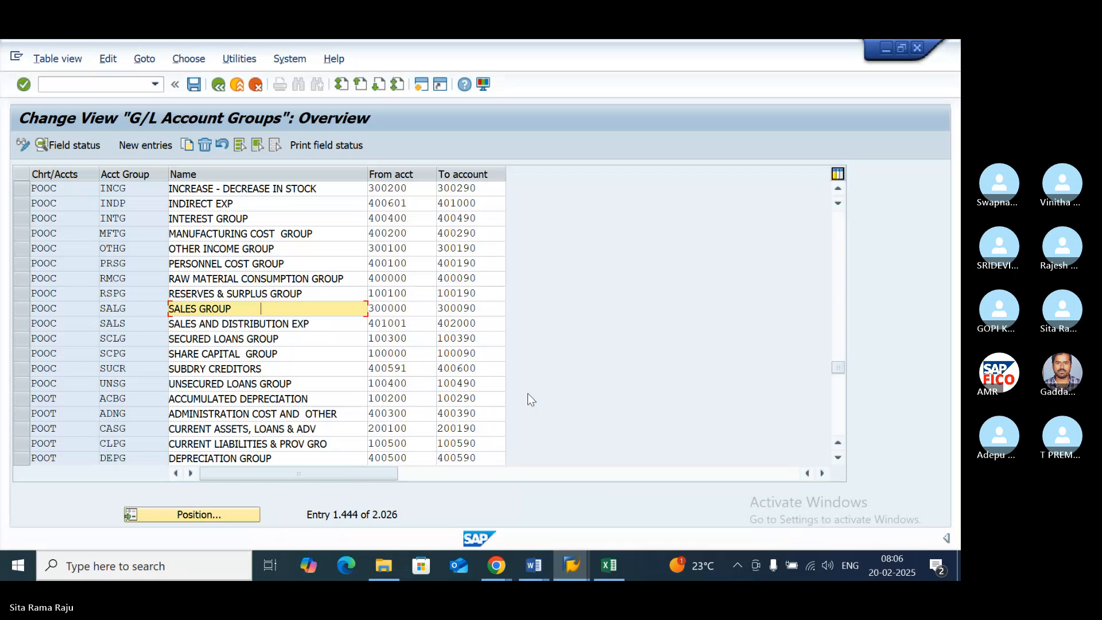
left_click(578, 560)
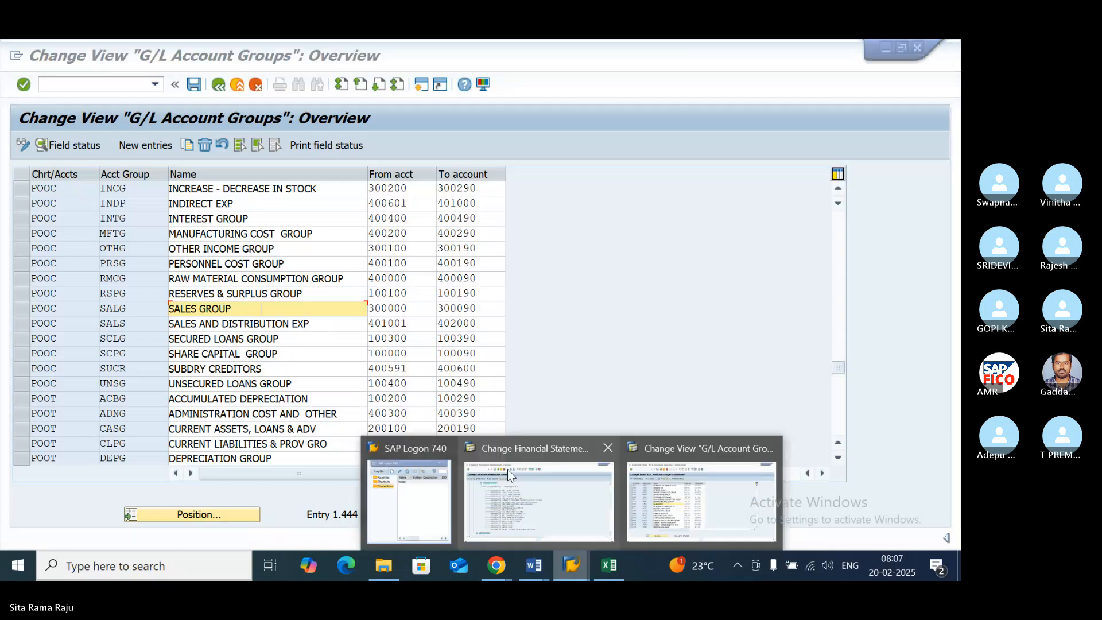
left_click(504, 450)
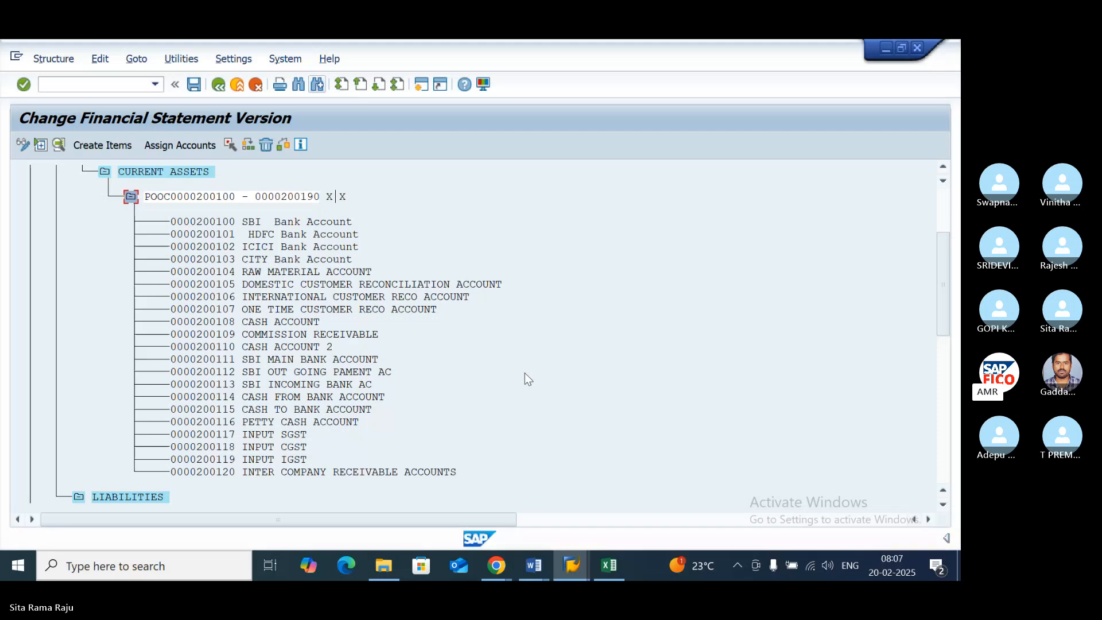
- Collapse the account range 200100–200190 under Current Assets and the ranges 100100–100190 and 100300–100390 under Long Term Liabilities
left_click(131, 196)
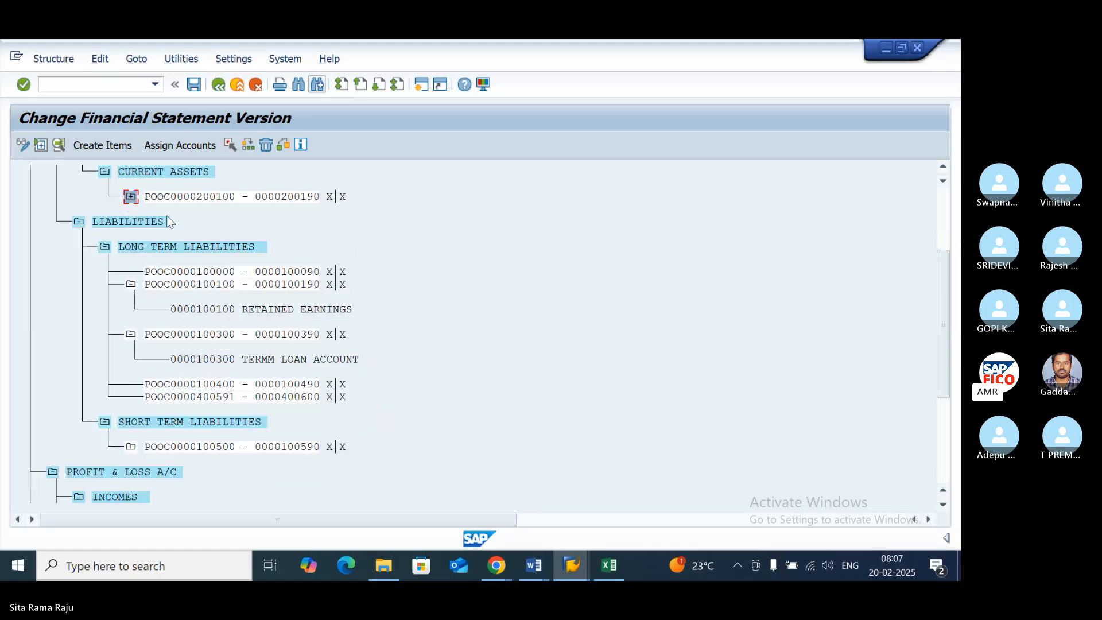
left_click(132, 287)
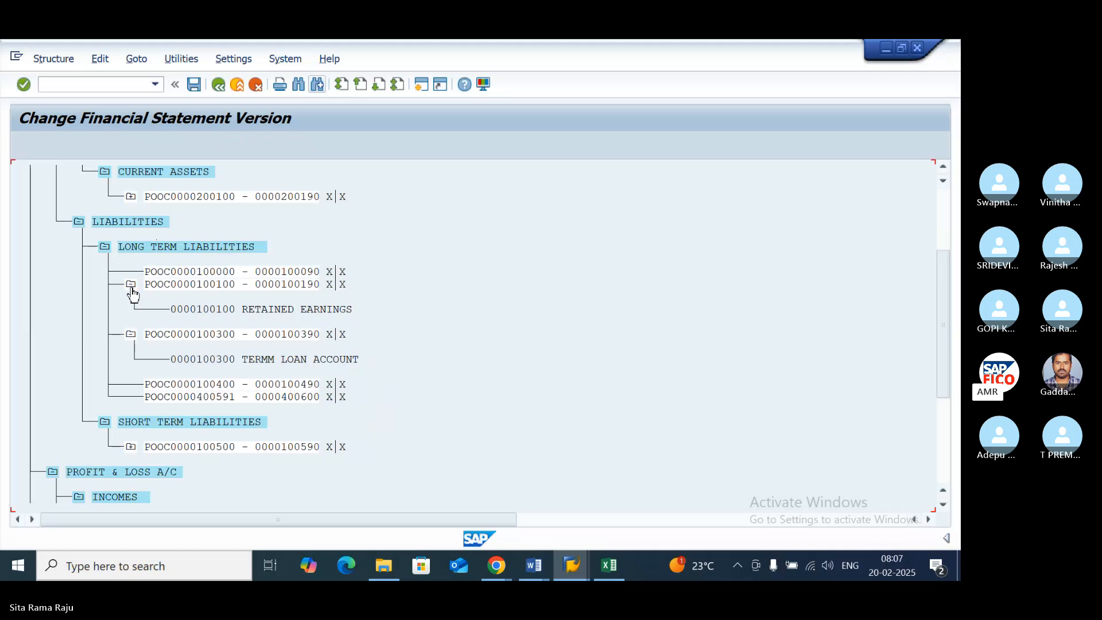
left_click(131, 298)
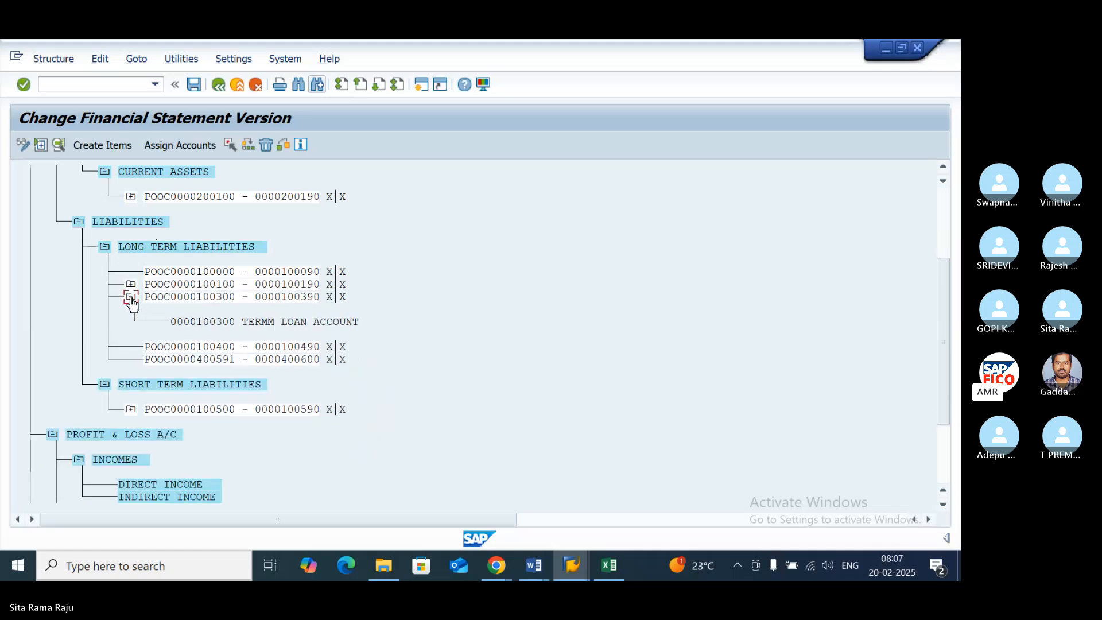
left_click(131, 298)
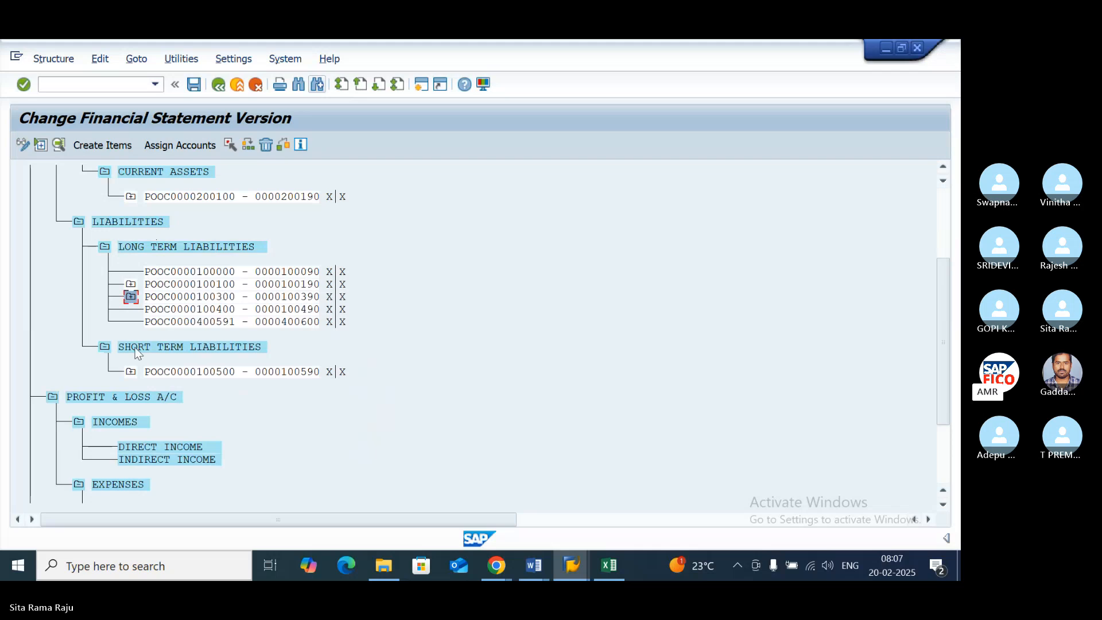
- Review the Assets and Liabilities structure, expanding the 200100–200190 range under Current Assets to view its accounts and collapsing it again
scroll(136, 353, "up", 3)
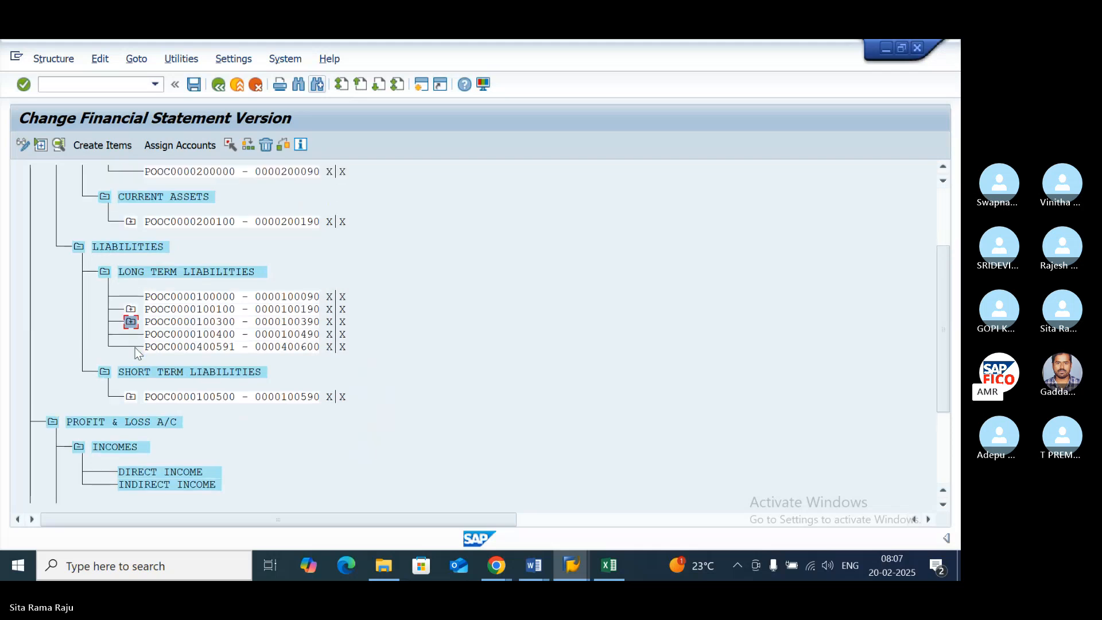
scroll(137, 353, "up", 1)
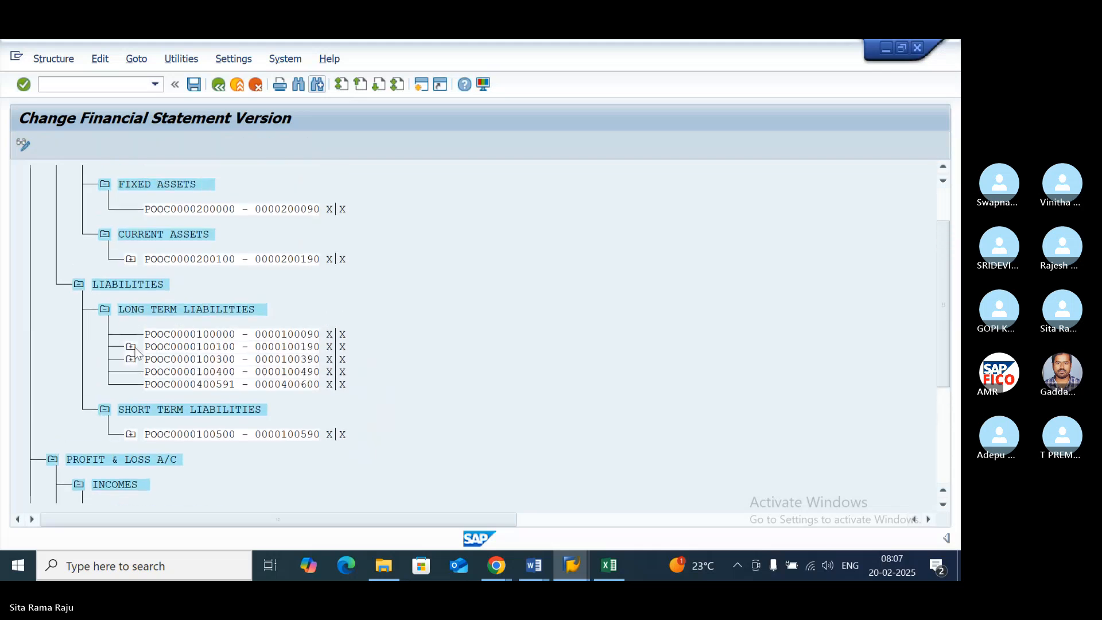
scroll(137, 353, "up", 1)
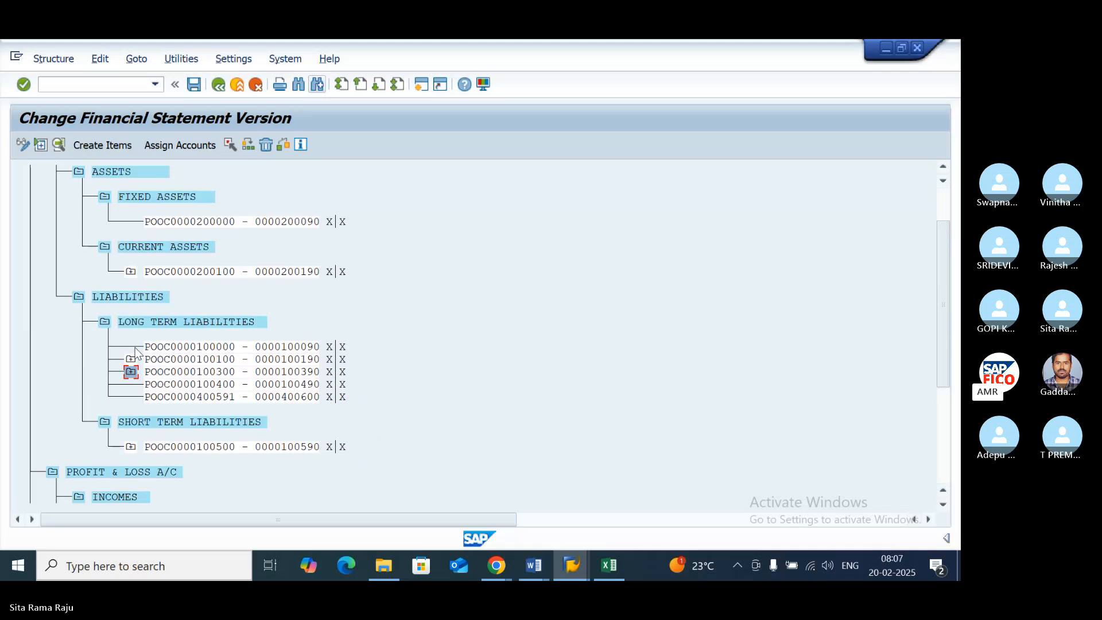
left_click(131, 272)
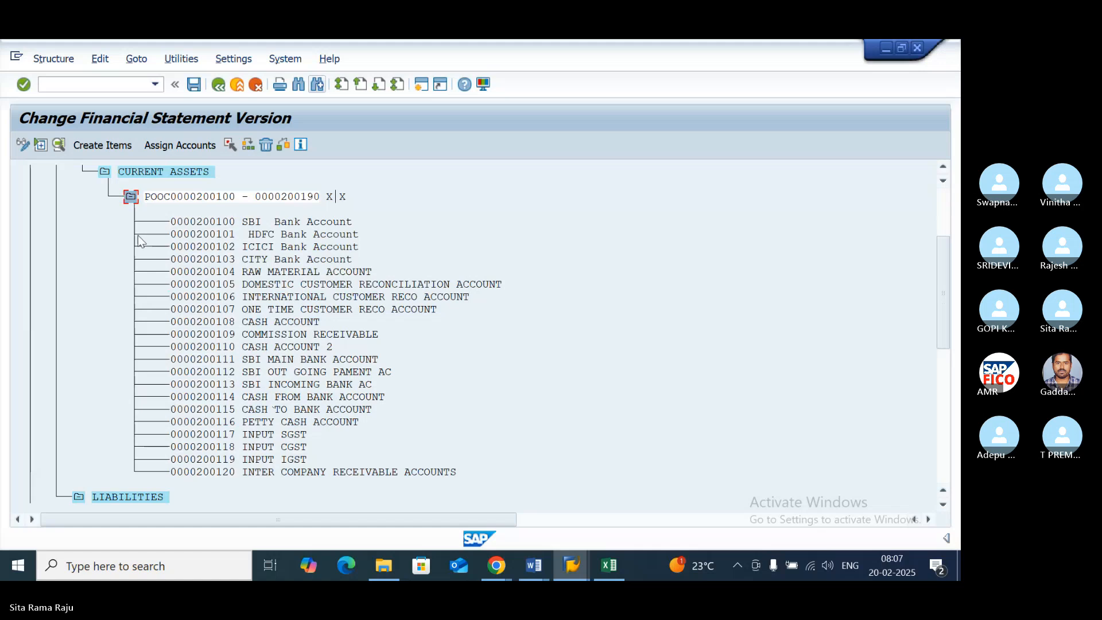
left_click(131, 197)
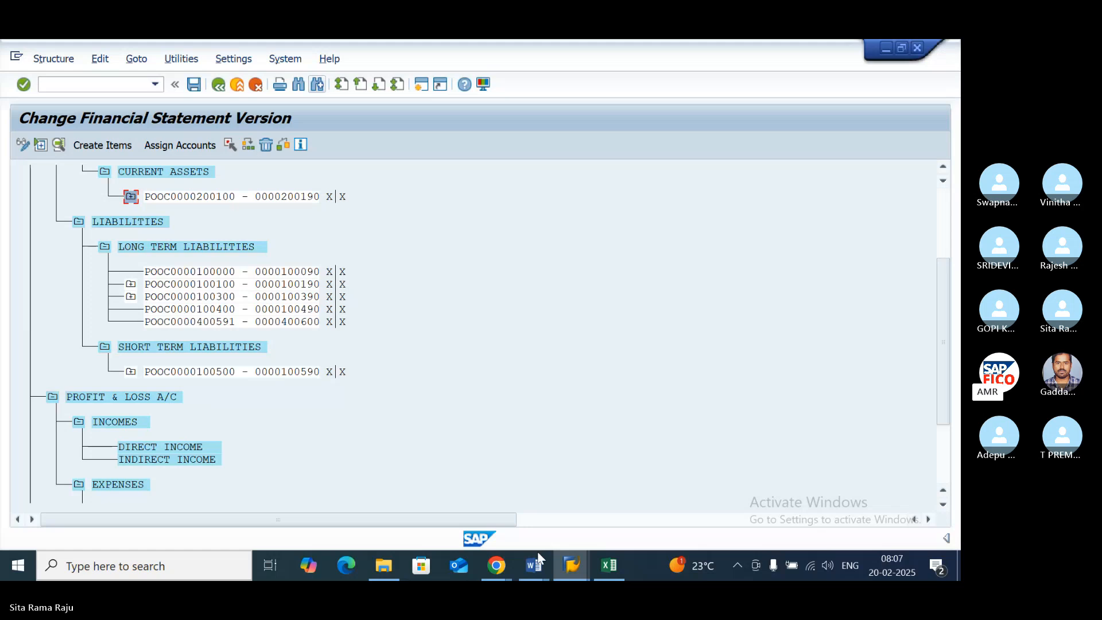
- Save financial statement version PO11, check the Long Term Liabilities notes in the Word document, and return to SAP
left_click(192, 90)
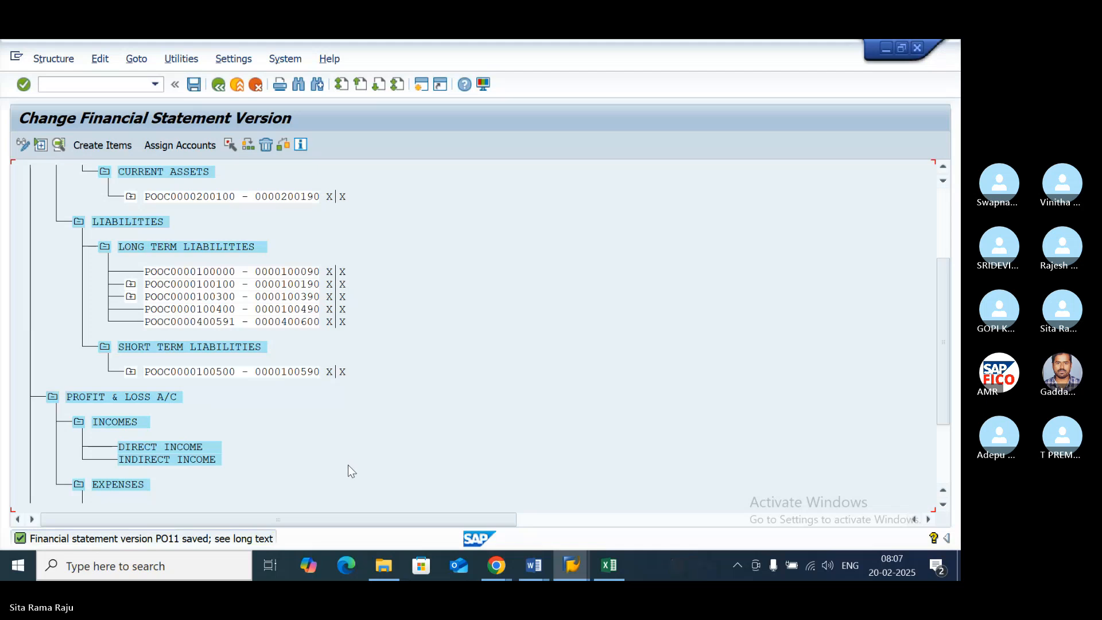
left_click(536, 568)
left_click(561, 523)
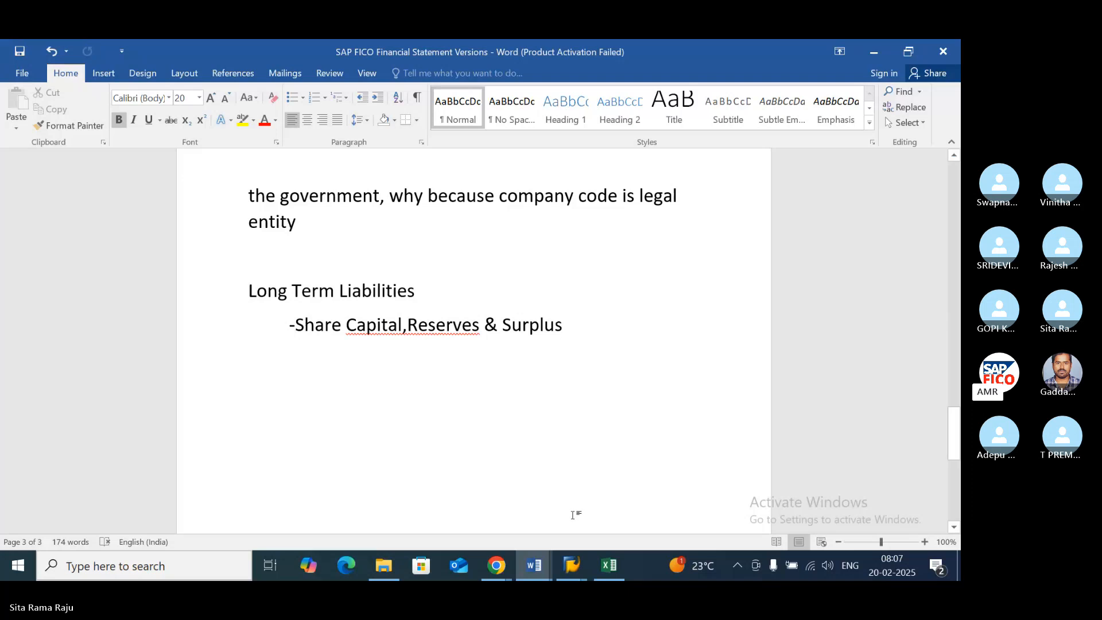
left_click(571, 571)
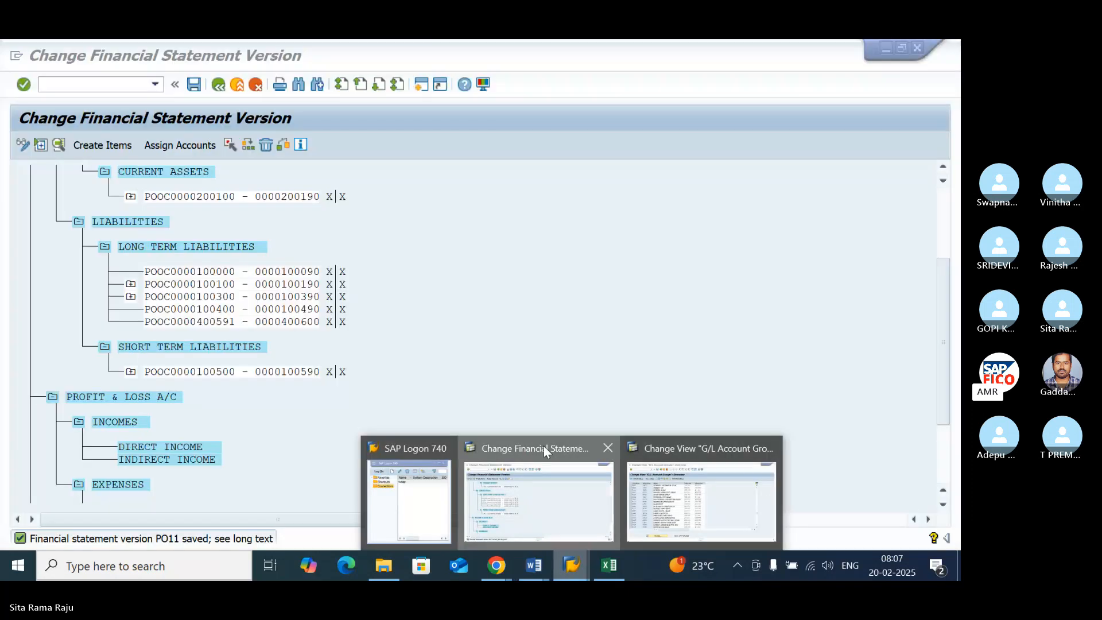
left_click(543, 446)
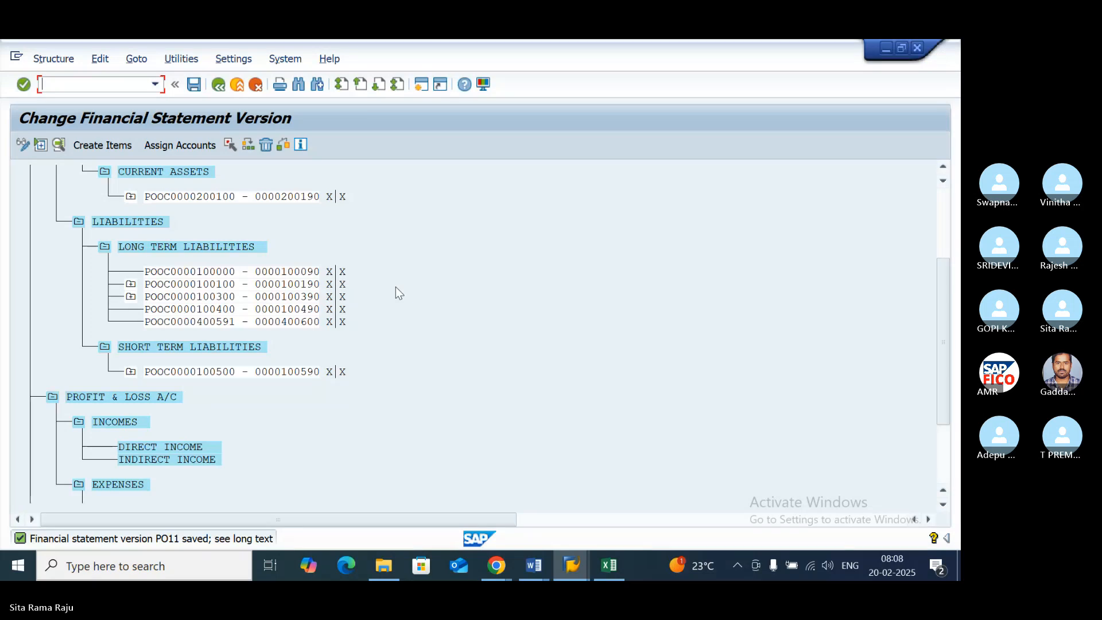
- Look at the SAP Syllabus Copy document in Word and return to the Change Financial Statement Version window in SAP
left_click(534, 565)
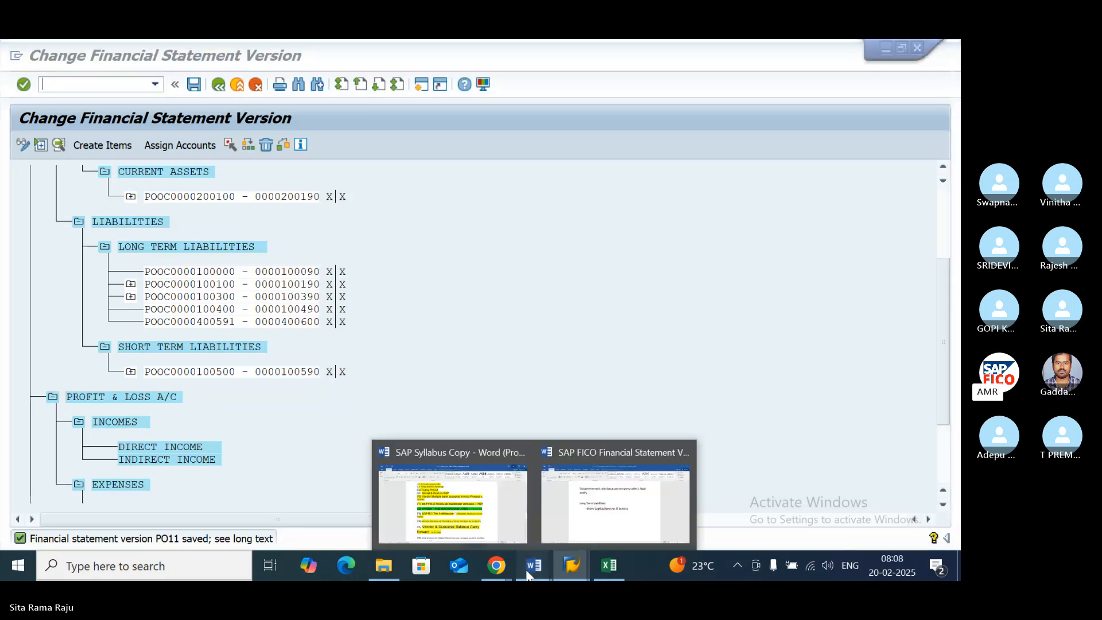
mouse_move(593, 509)
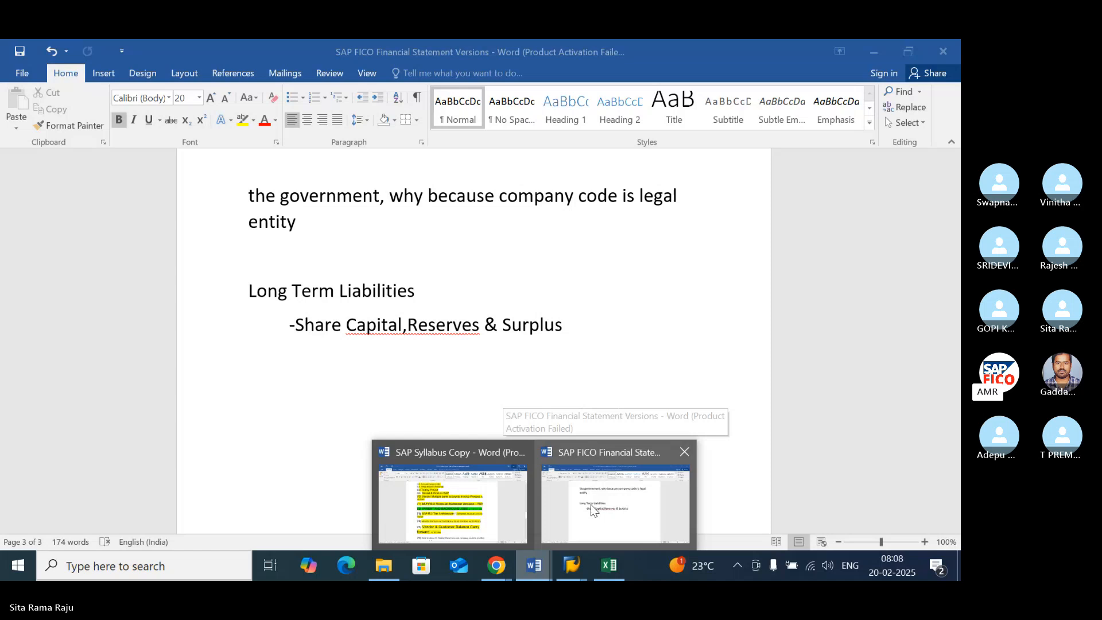
left_click(453, 503)
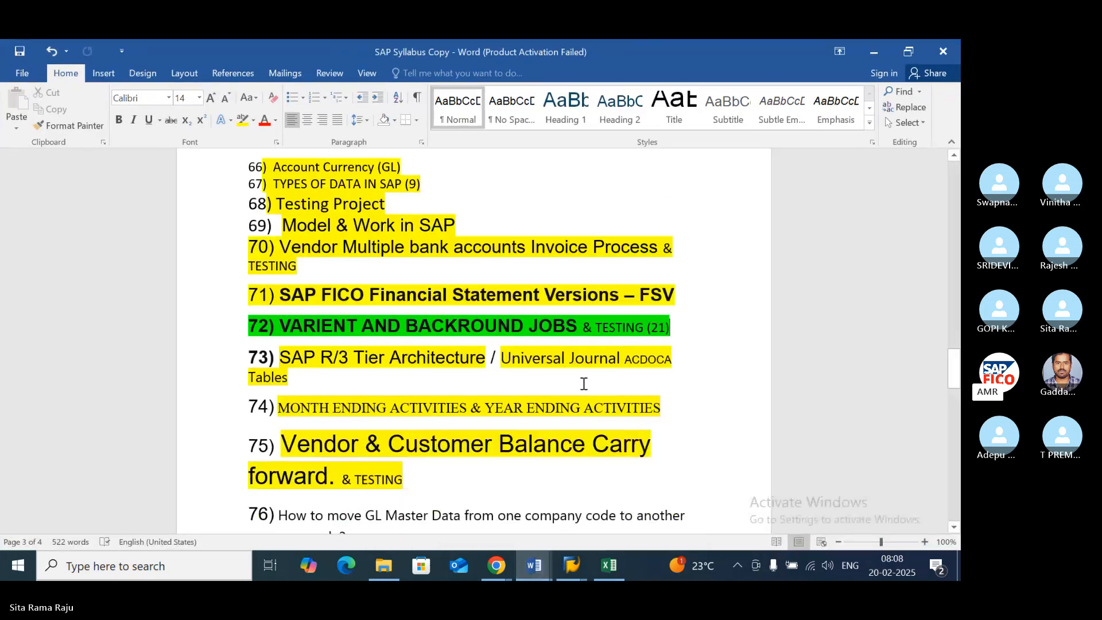
left_click(585, 567)
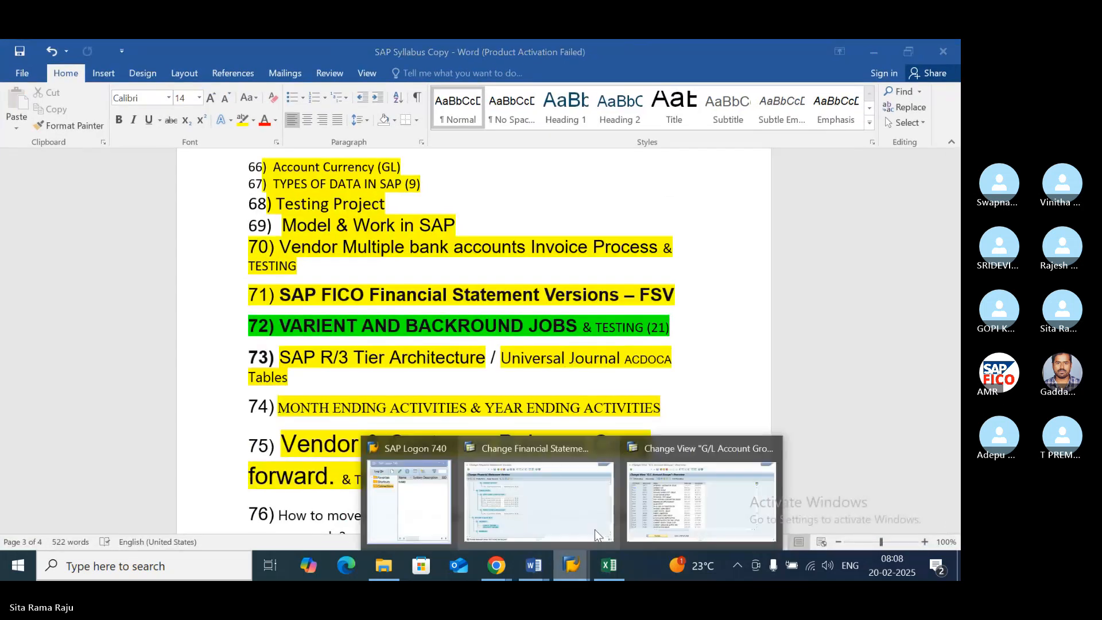
left_click(526, 449)
- Leave the financial statement version maintenance for SAP Easy Access and start transaction F.01
left_click(218, 85)
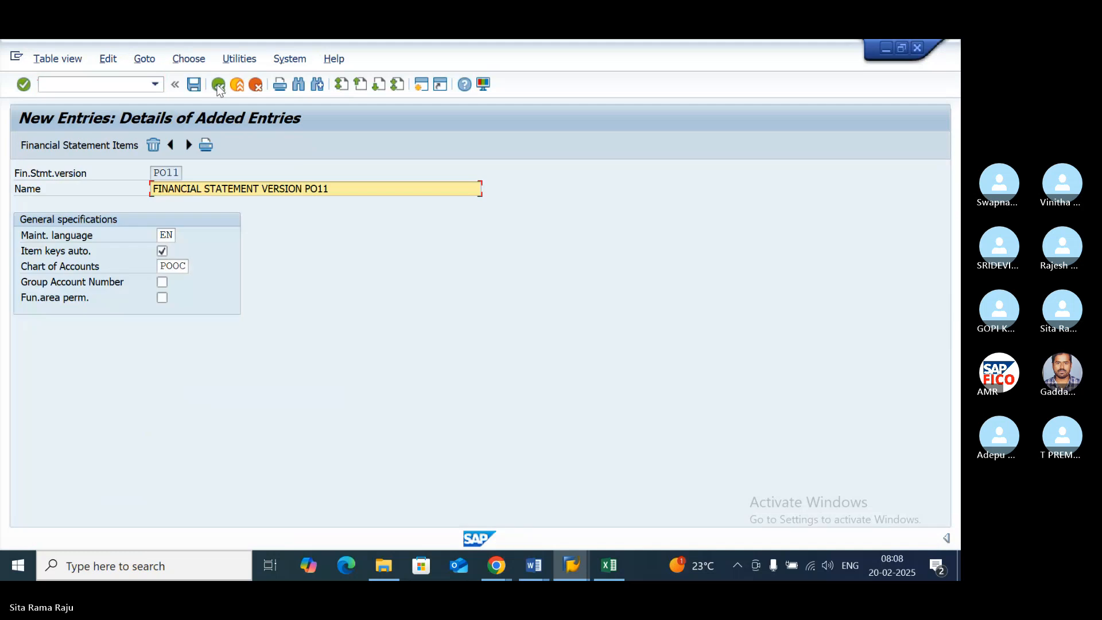
left_click(217, 86)
left_click(218, 86)
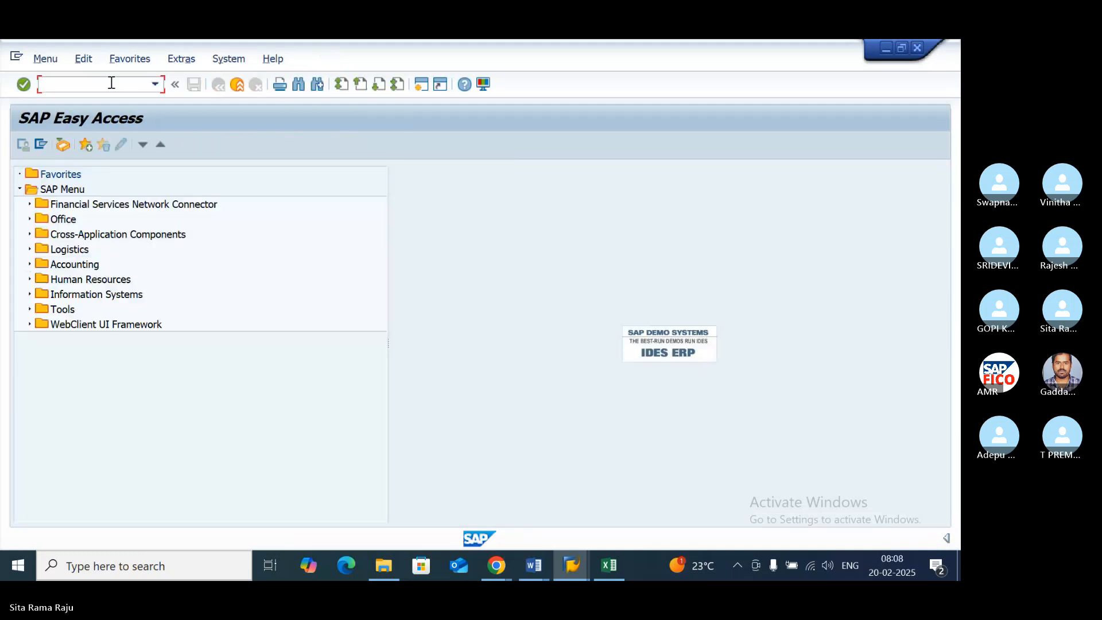
type("F.01")
key("Return")
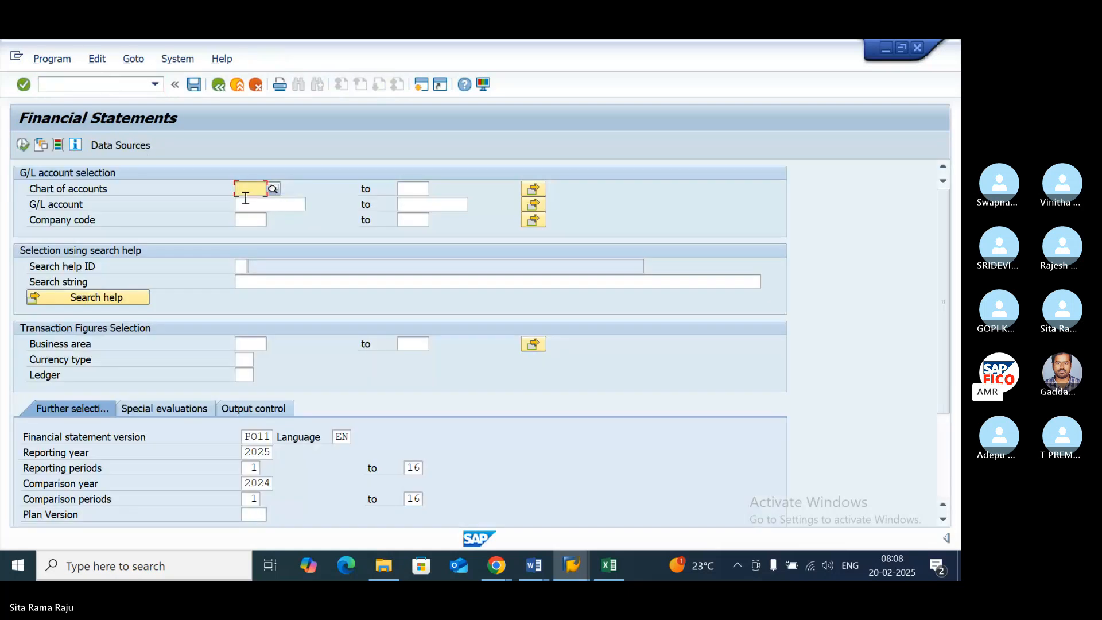
- Limit the G/L account selection to chart of accounts POOC and company code PO11
type("POOC")
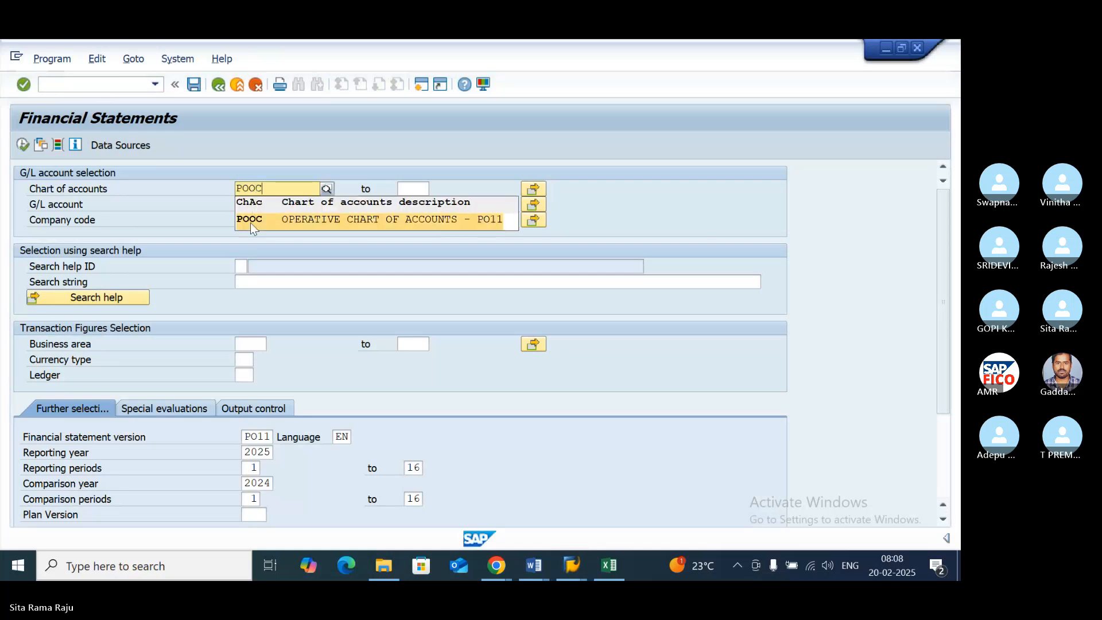
left_click(249, 221)
left_click(251, 220)
type("P")
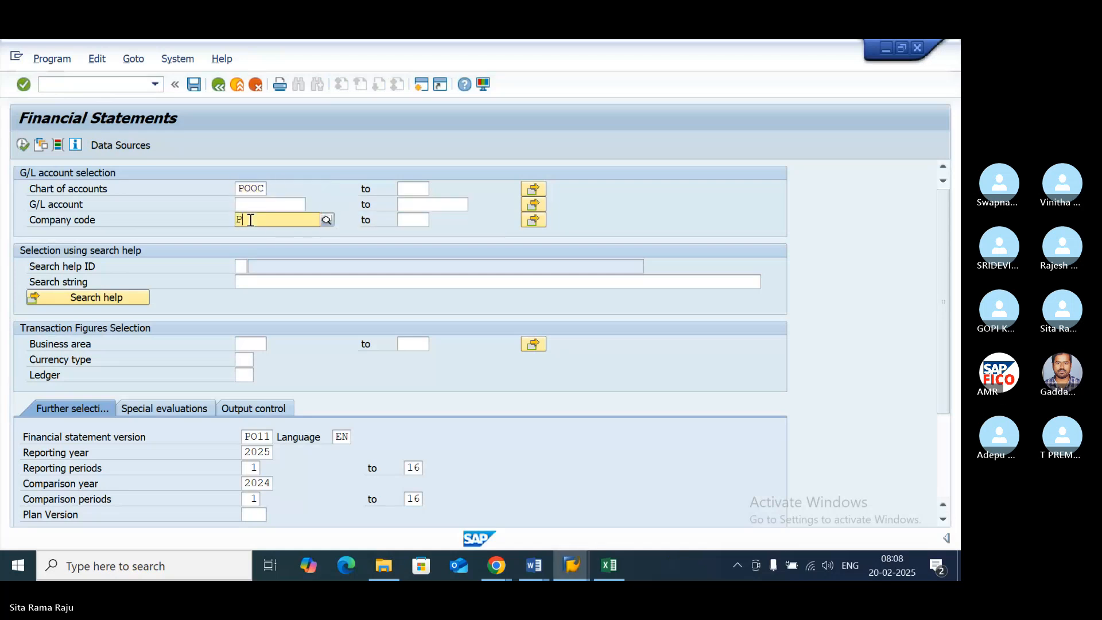
type("O11")
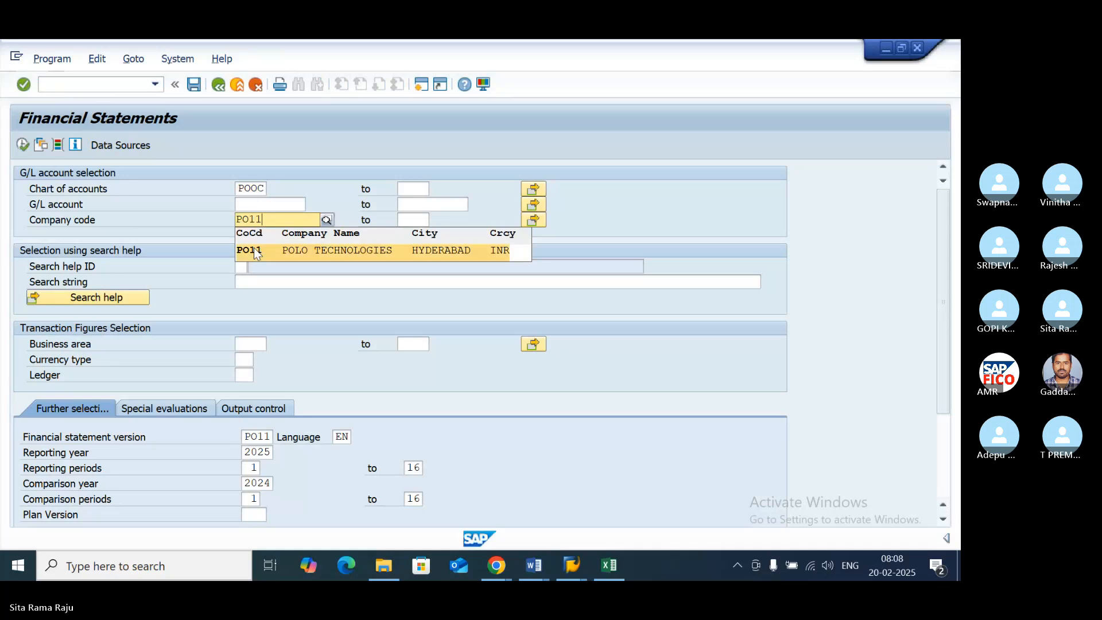
left_click(254, 249)
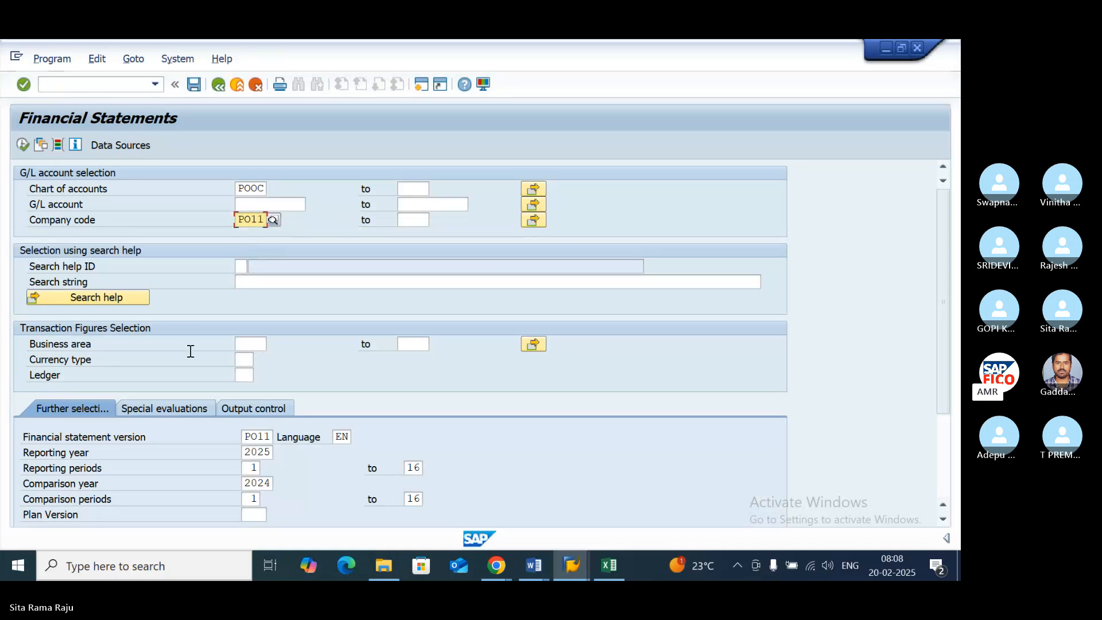
- Review the remaining selection and list output settings and execute the Financial Statements report
scroll(200, 375, "down", 2)
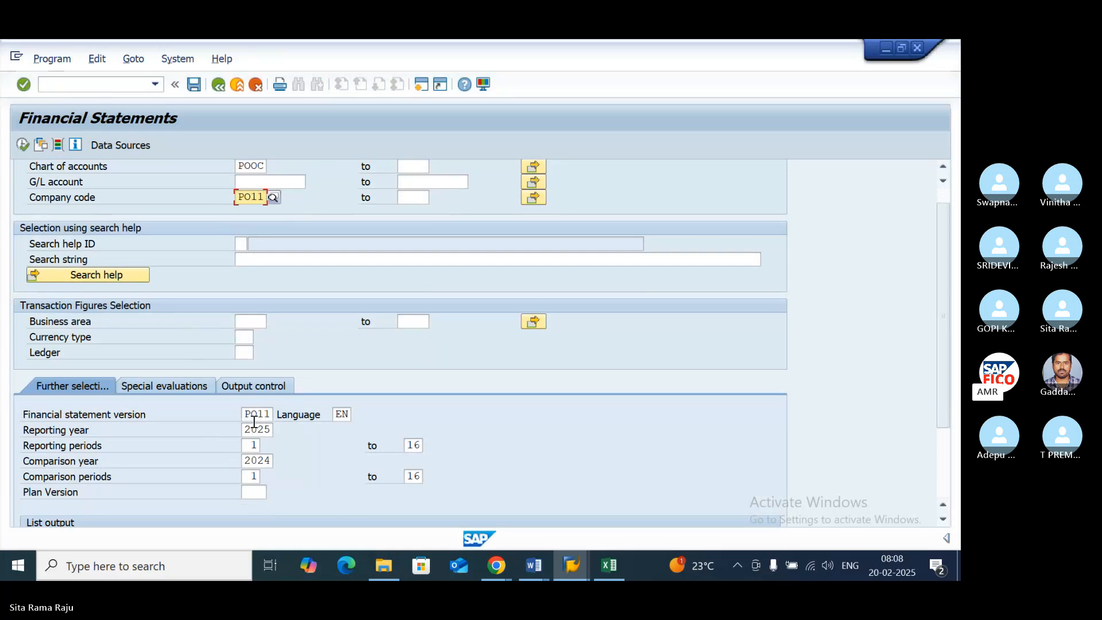
left_click(941, 519)
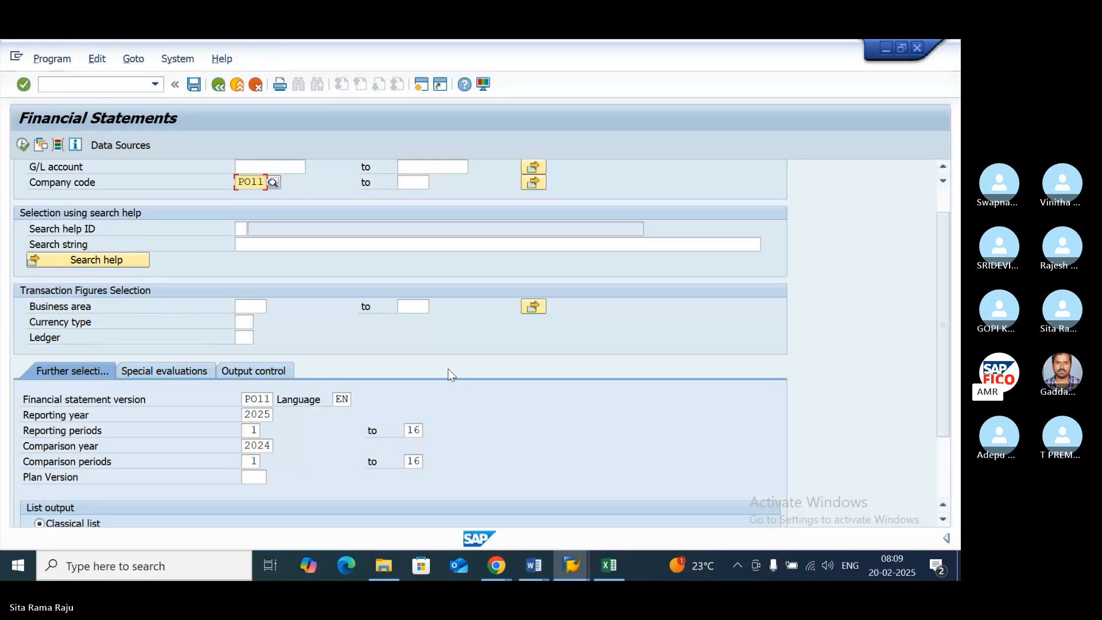
left_click(942, 520)
left_click(943, 519)
left_click(942, 520)
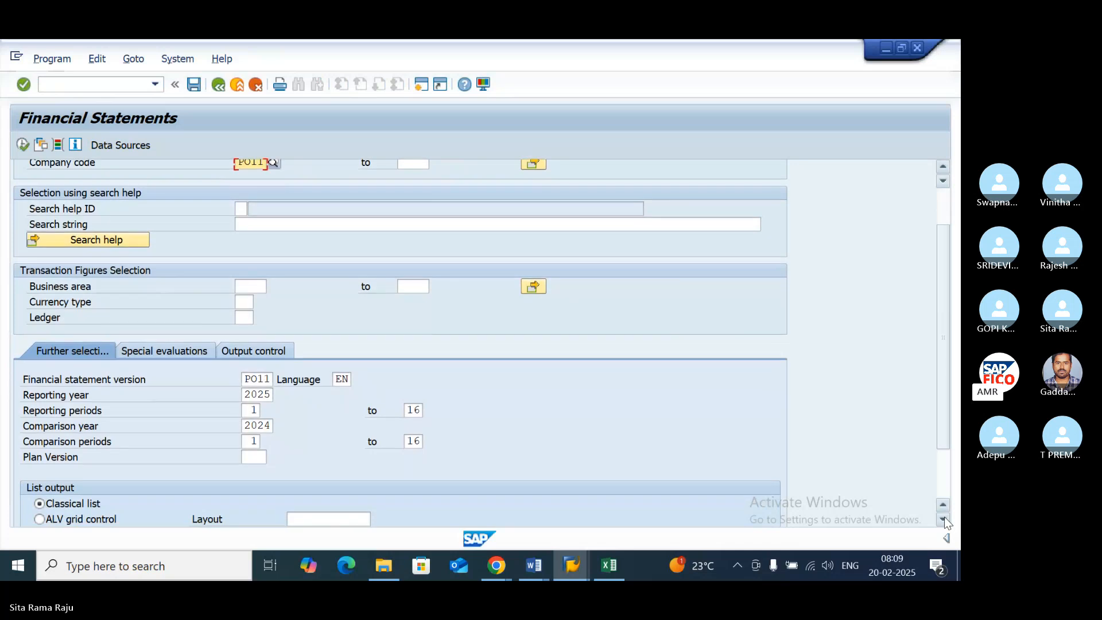
left_click(943, 519)
left_click(942, 519)
left_click(943, 519)
left_click(943, 519)
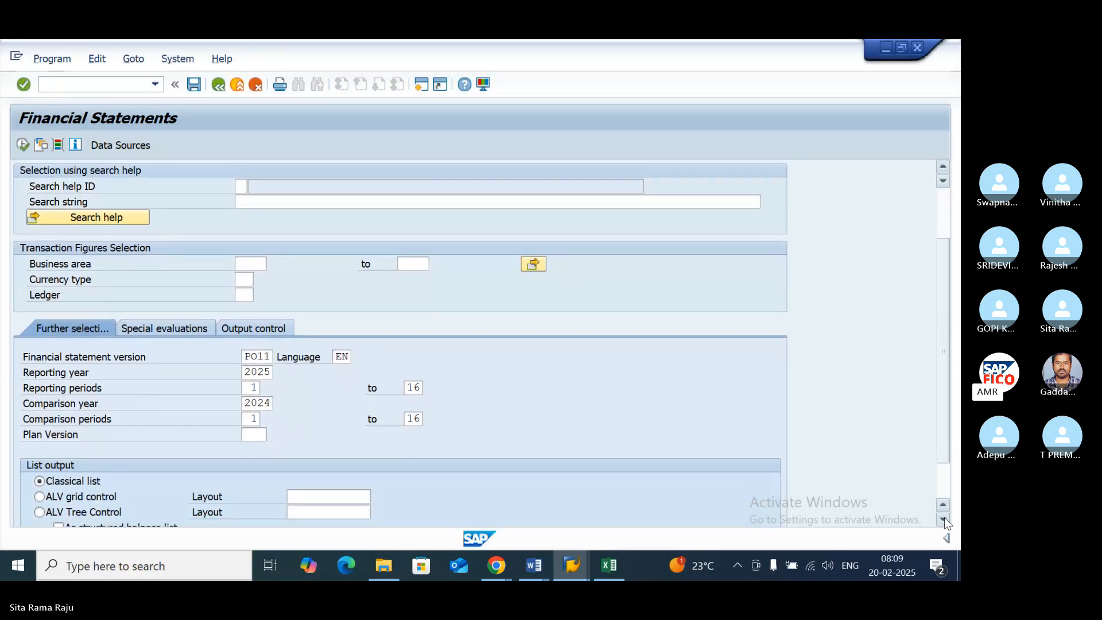
left_click(943, 519)
left_click_drag(941, 432, 941, 381)
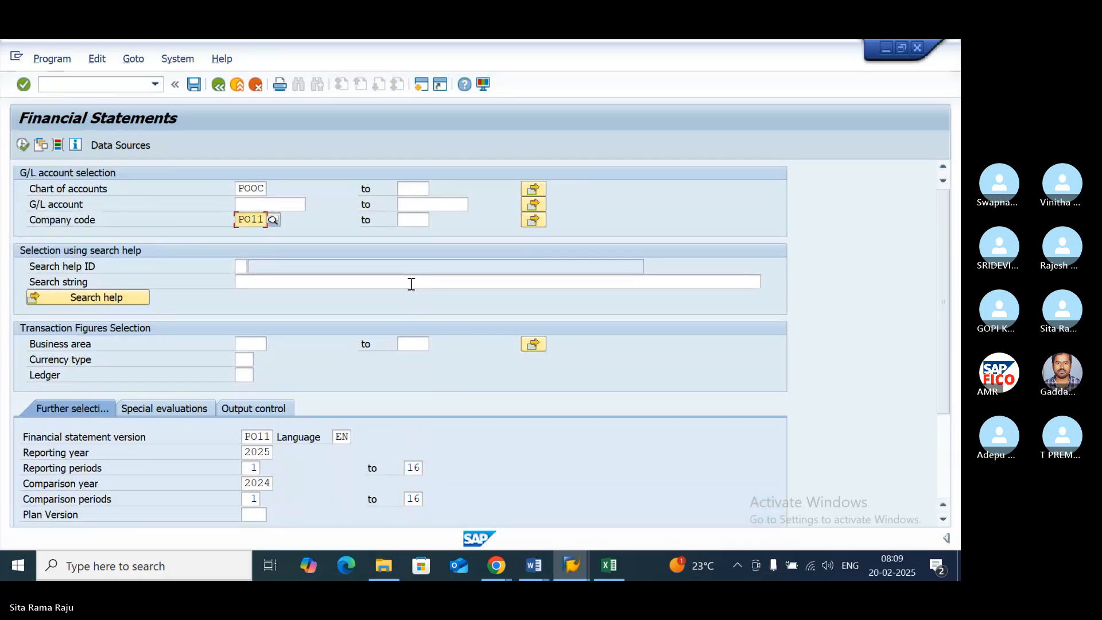
left_click(21, 145)
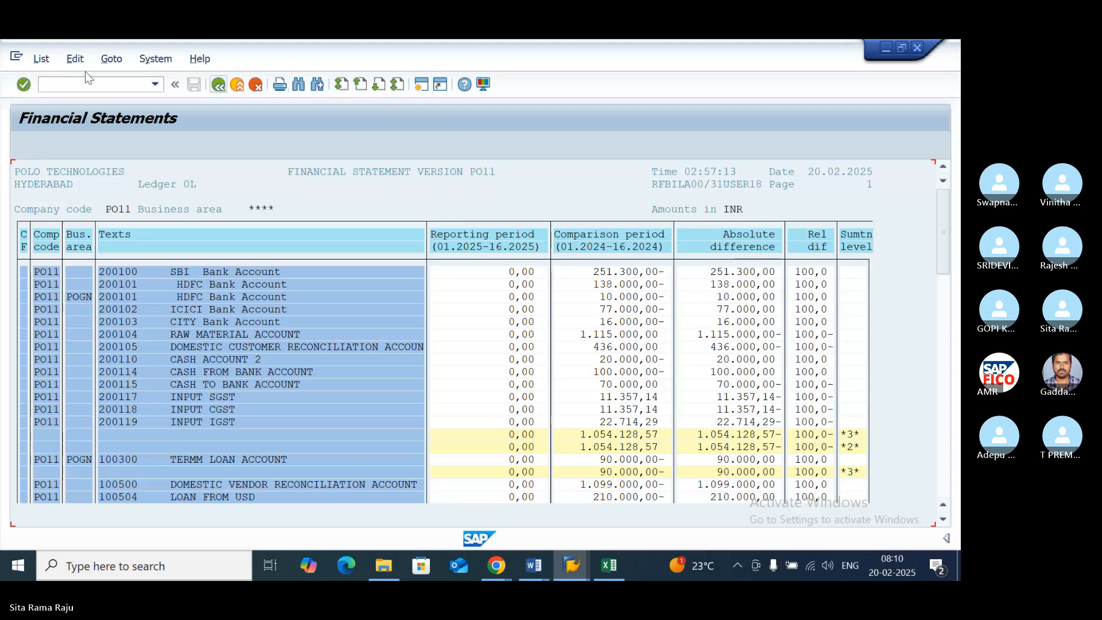
- Choose to save the report list to a local file in unconverted format
left_click(41, 59)
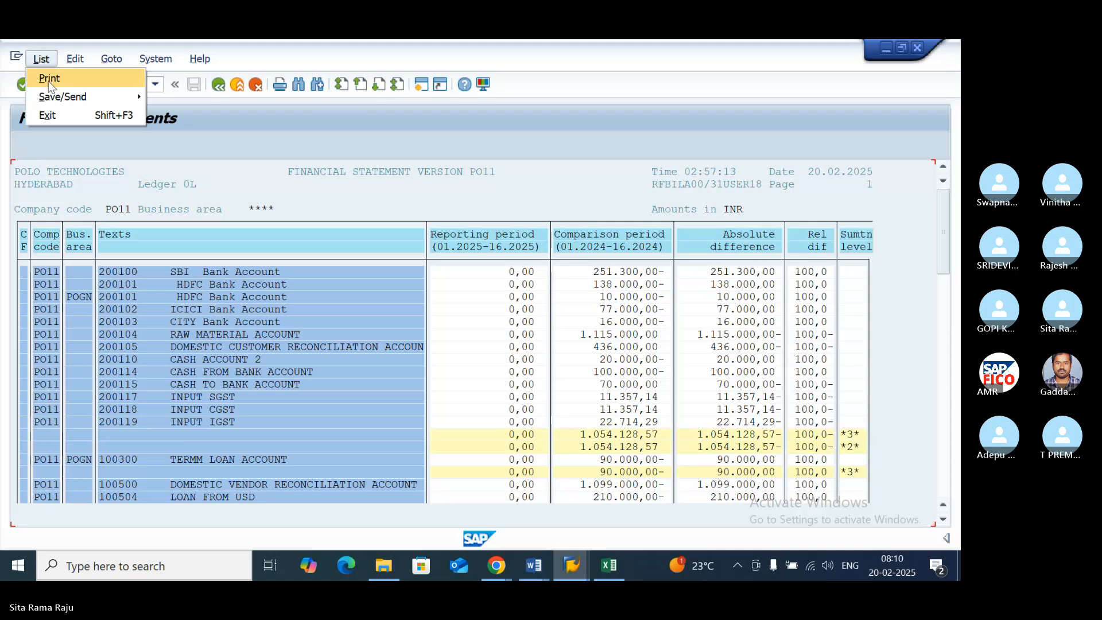
mouse_move(50, 96)
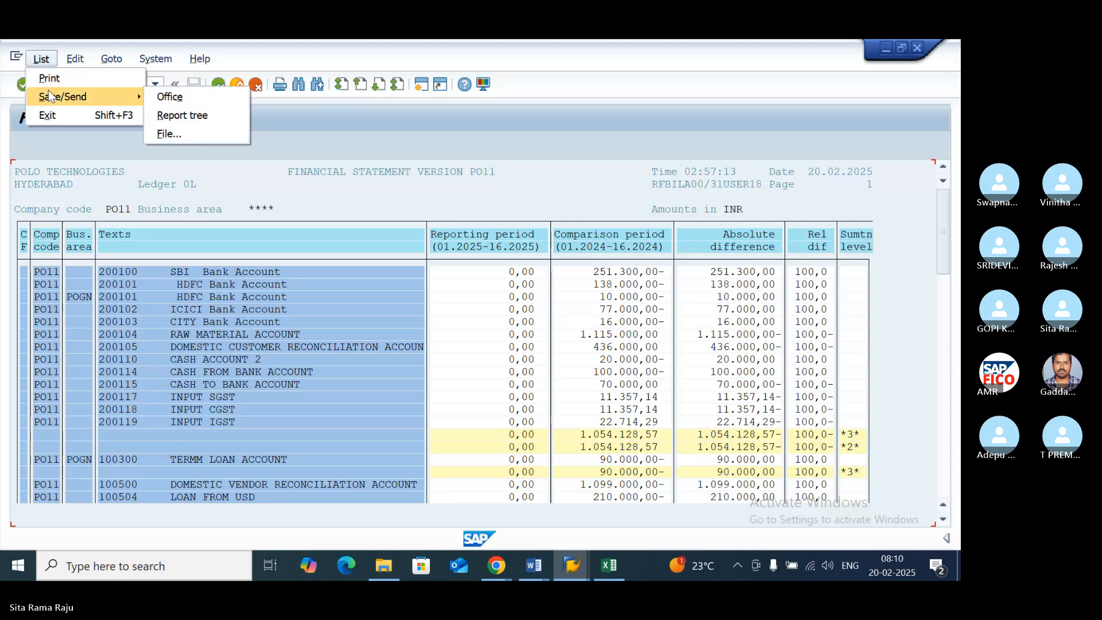
left_click(166, 134)
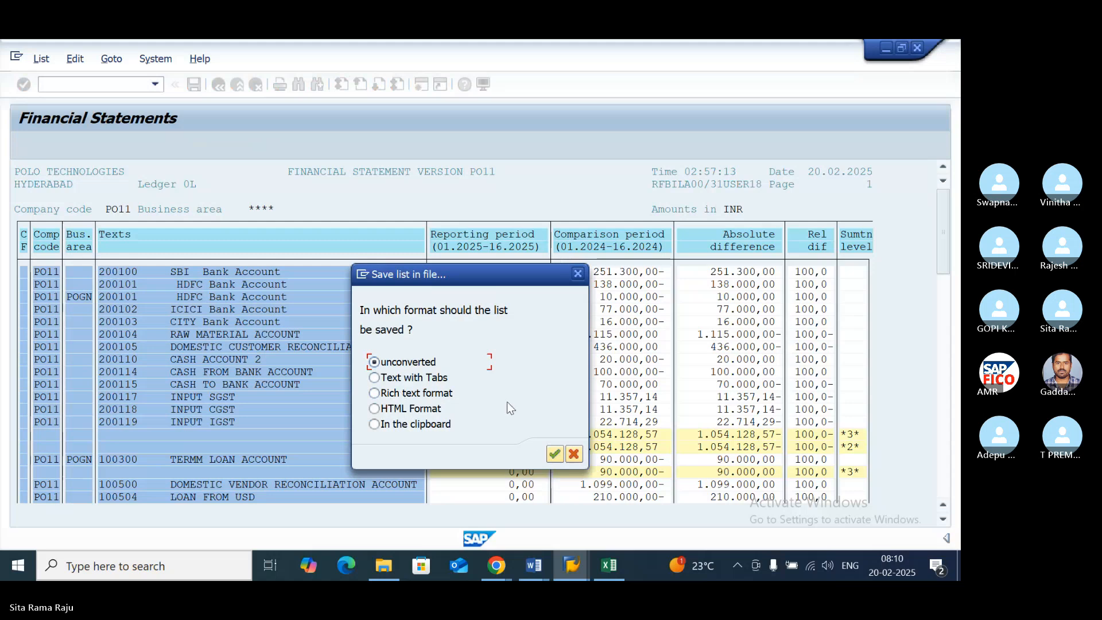
left_click(554, 454)
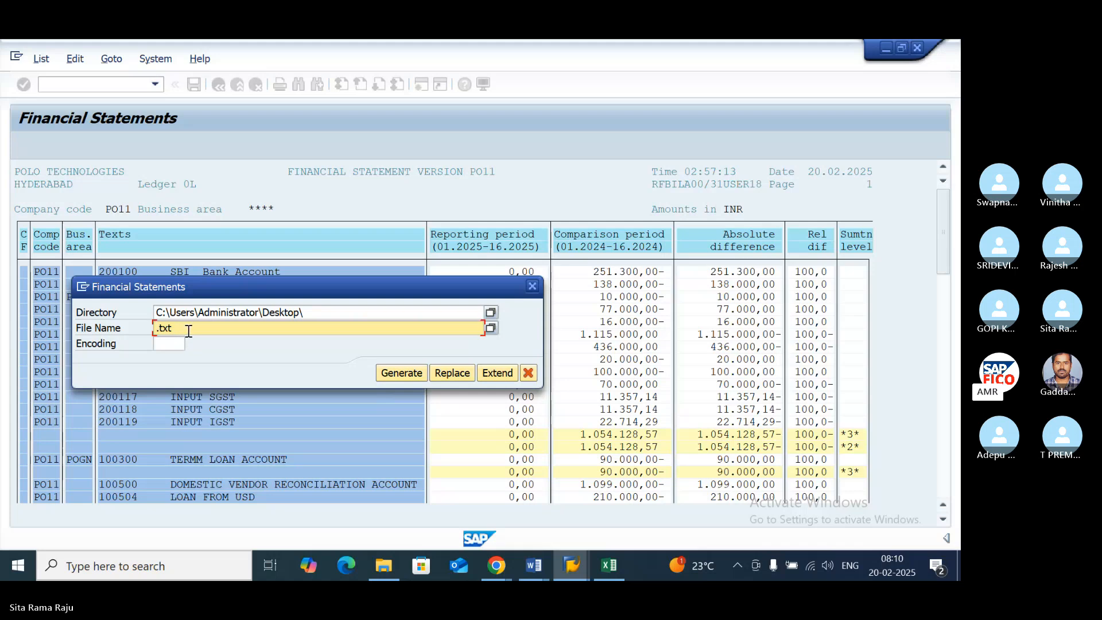
- Set the export file name to .XLS in the Desktop directory, generate the file and allow SAP to create it
key("BackSpace")
key("BackSpace")
key("BackSpace")
type("XLS")
left_click(400, 376)
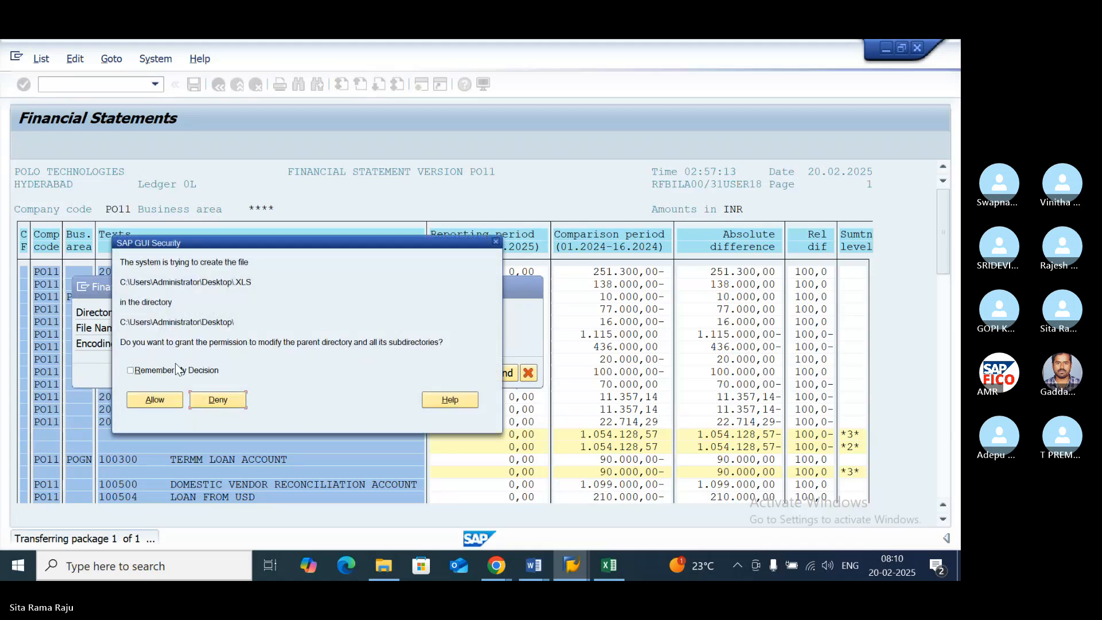
left_click(152, 397)
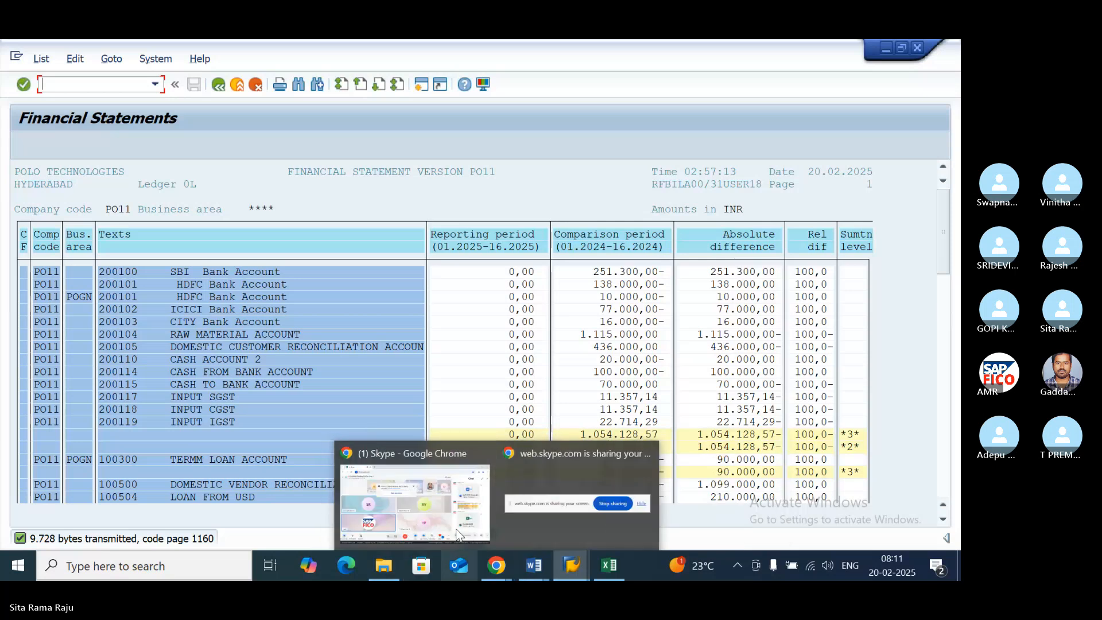
- Minimize the open SAP, Word and Excel windows to reach the Windows desktop and refresh it
left_click(887, 48)
left_click(877, 52)
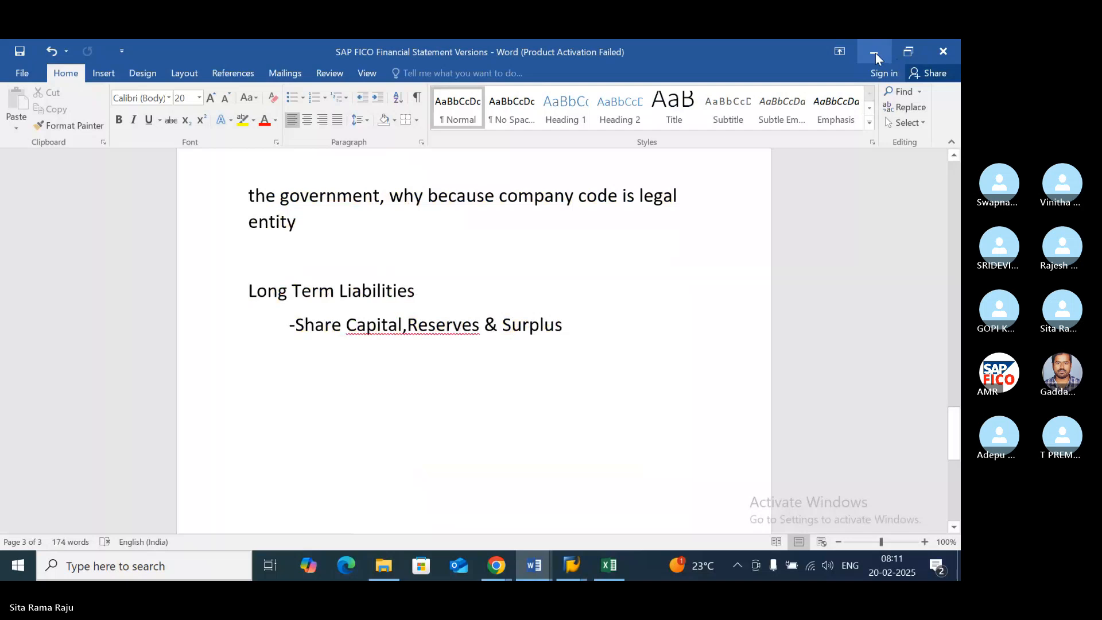
left_click(876, 53)
left_click(883, 49)
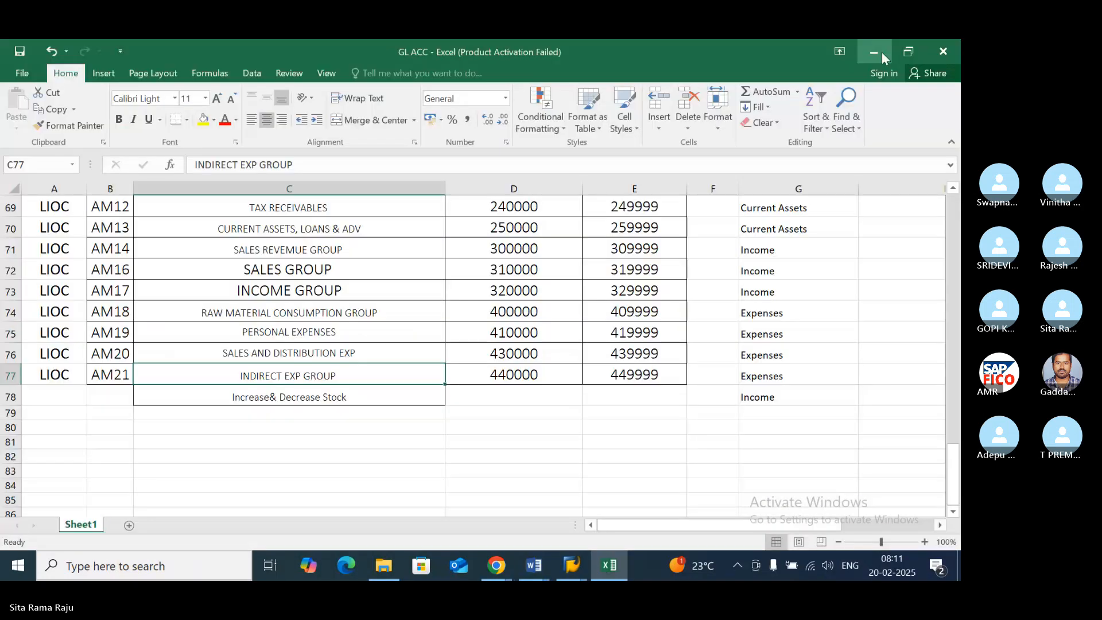
left_click(881, 52)
right_click(194, 176)
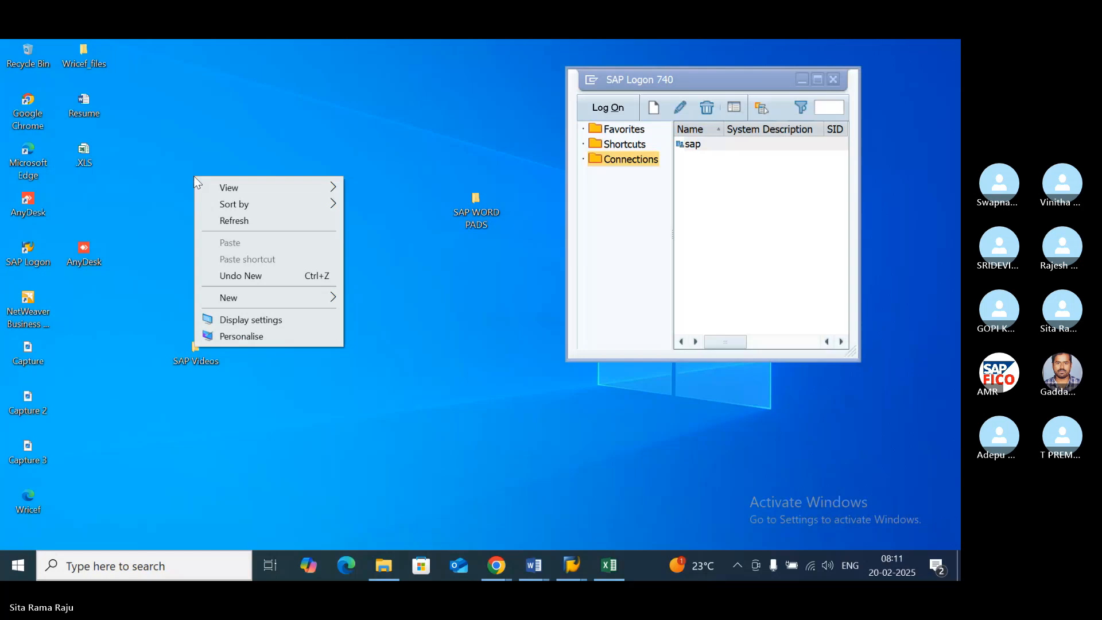
left_click(234, 220)
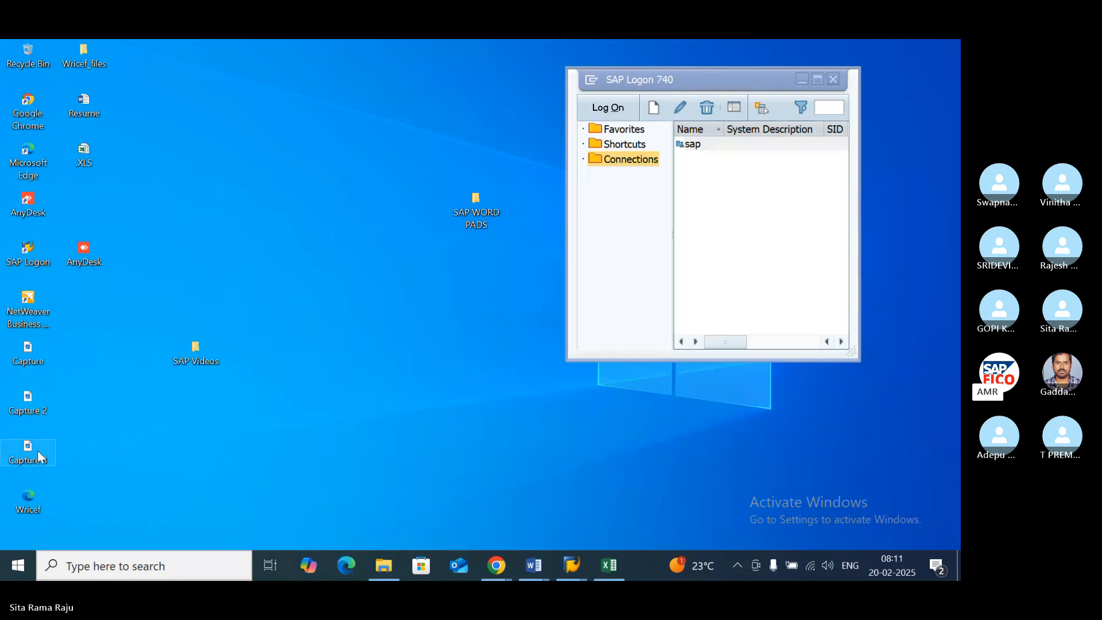
- Try twice to open the exported .XLS file from the desktop in Excel, dismissing the message each time
double_click(84, 161)
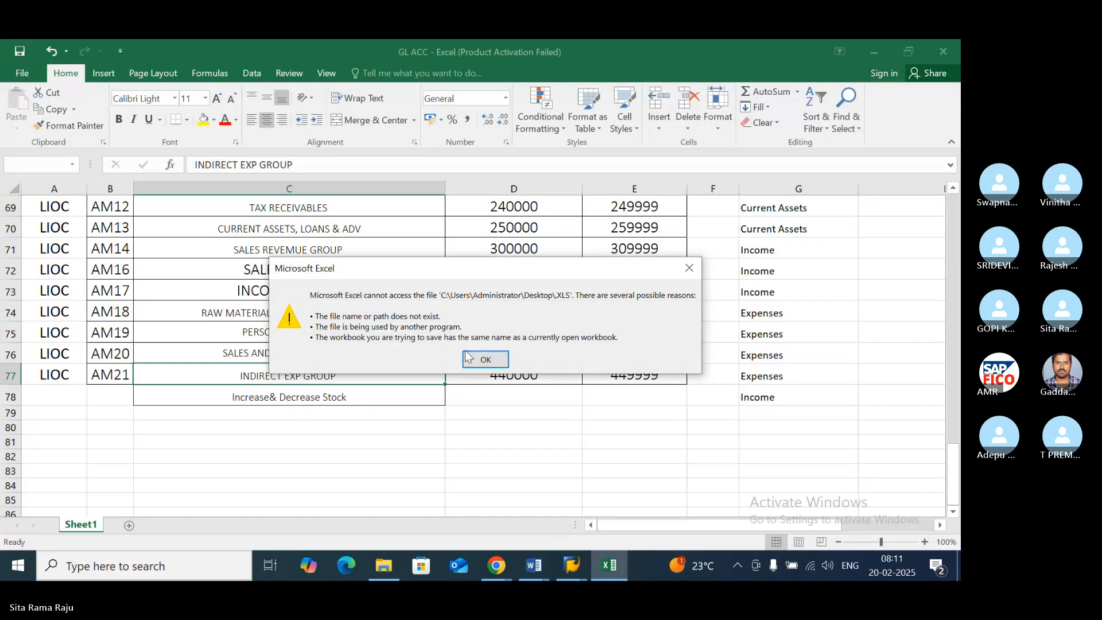
left_click(468, 357)
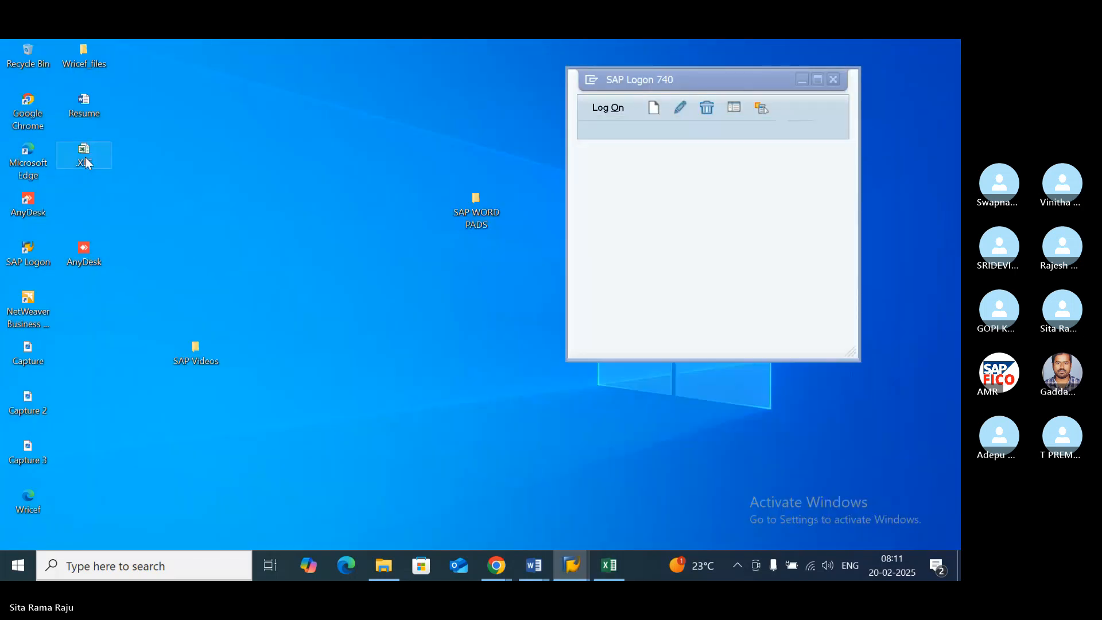
double_click(85, 157)
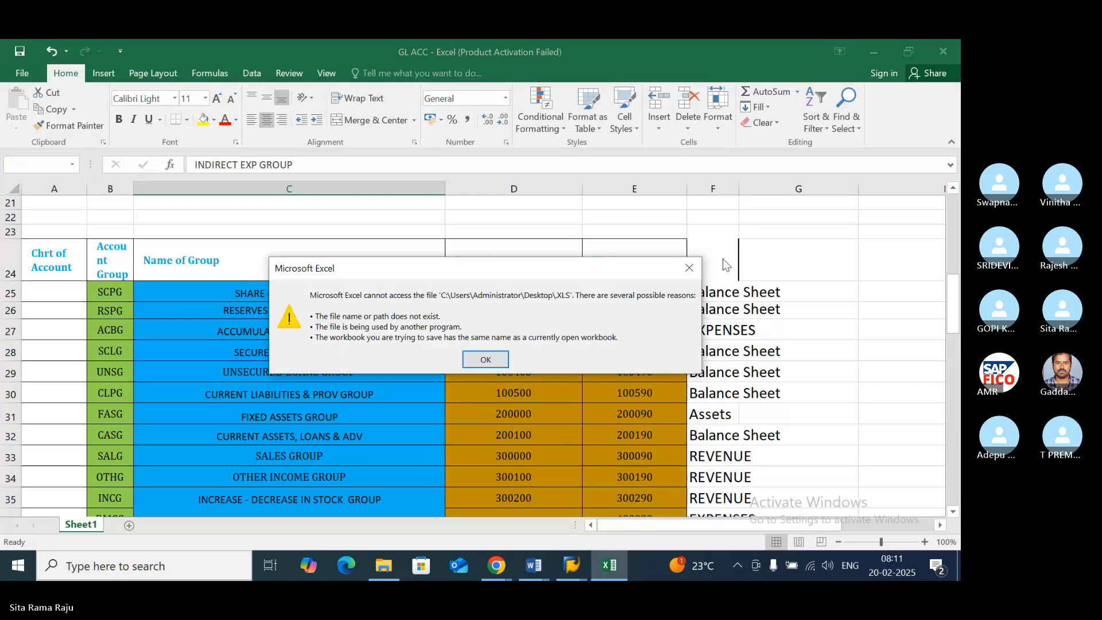
left_click(689, 268)
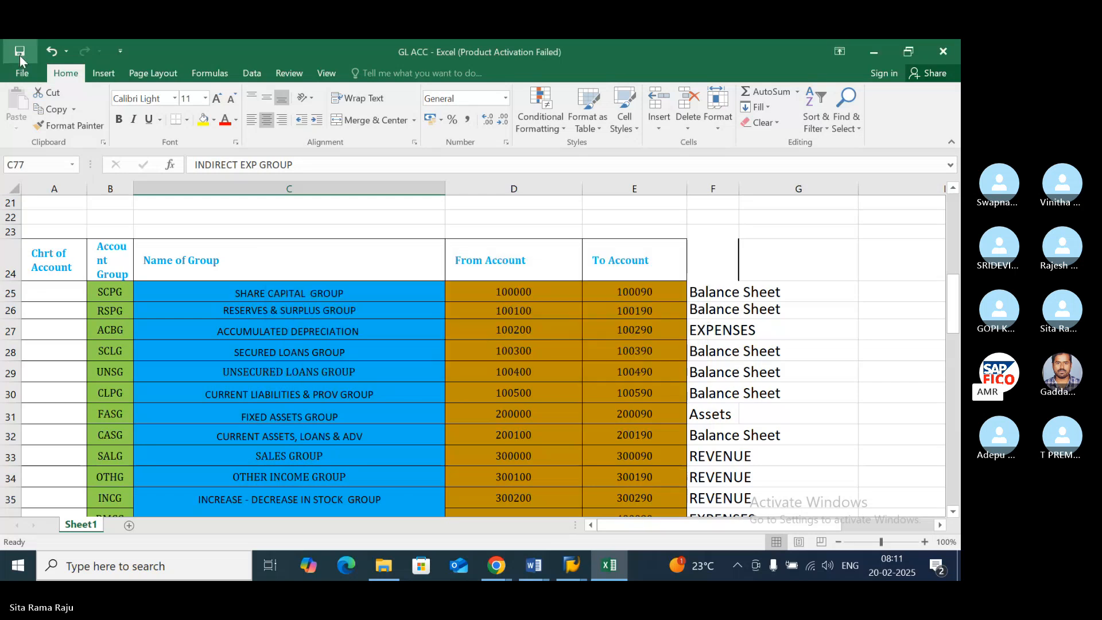
- Close the GL ACC workbook and try again to open the .XLS file from the desktop, dismissing the dialogs and closing Excel
left_click(945, 51)
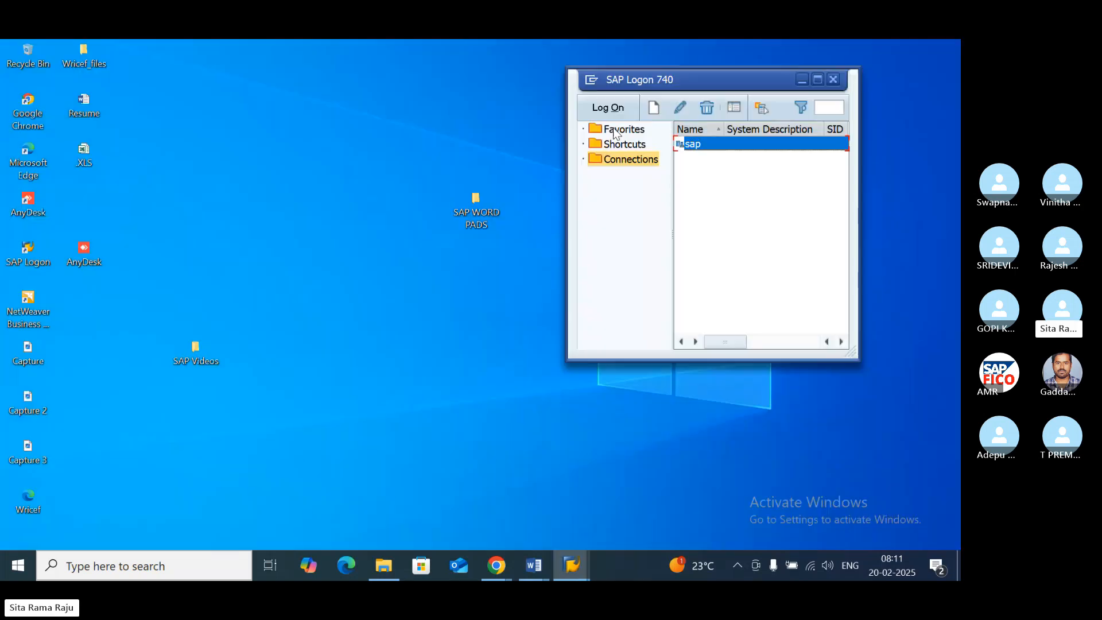
left_click(801, 80)
double_click(86, 162)
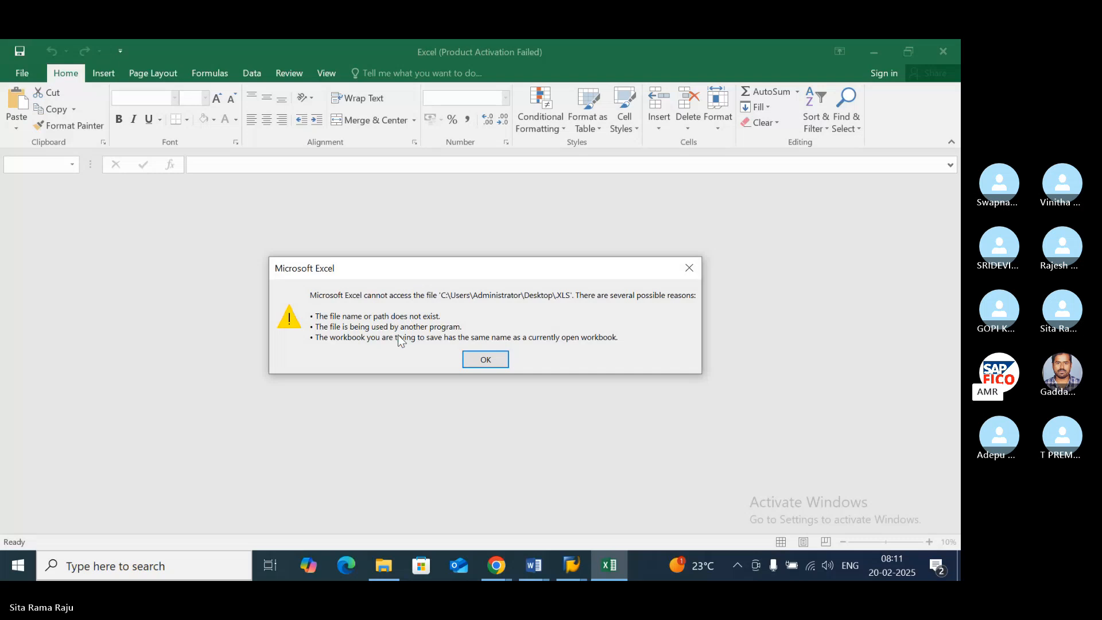
left_click(484, 359)
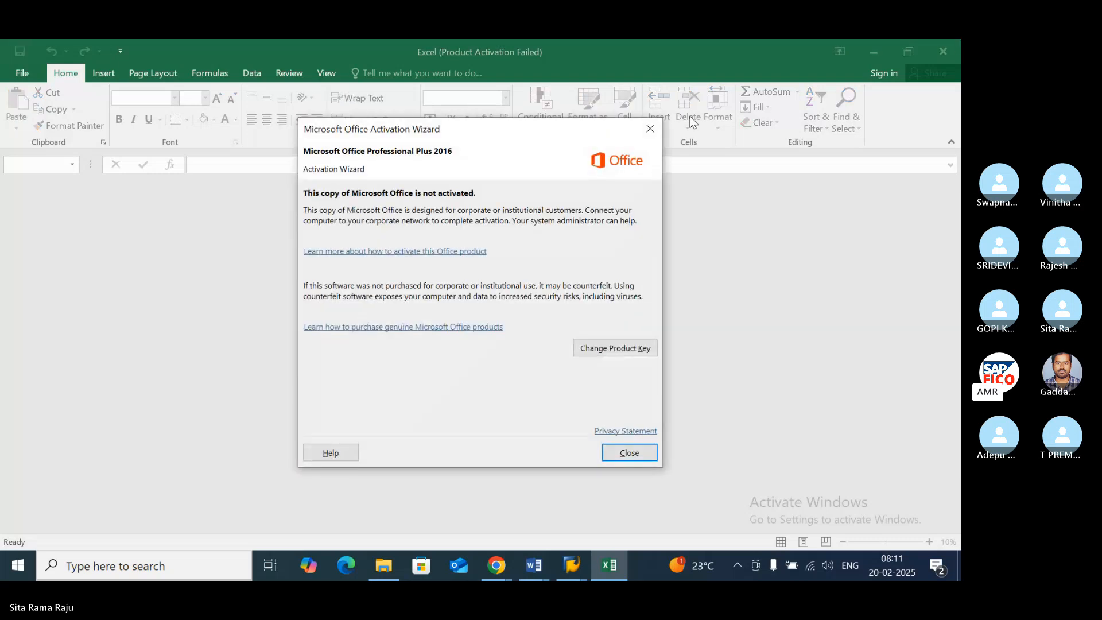
left_click(649, 129)
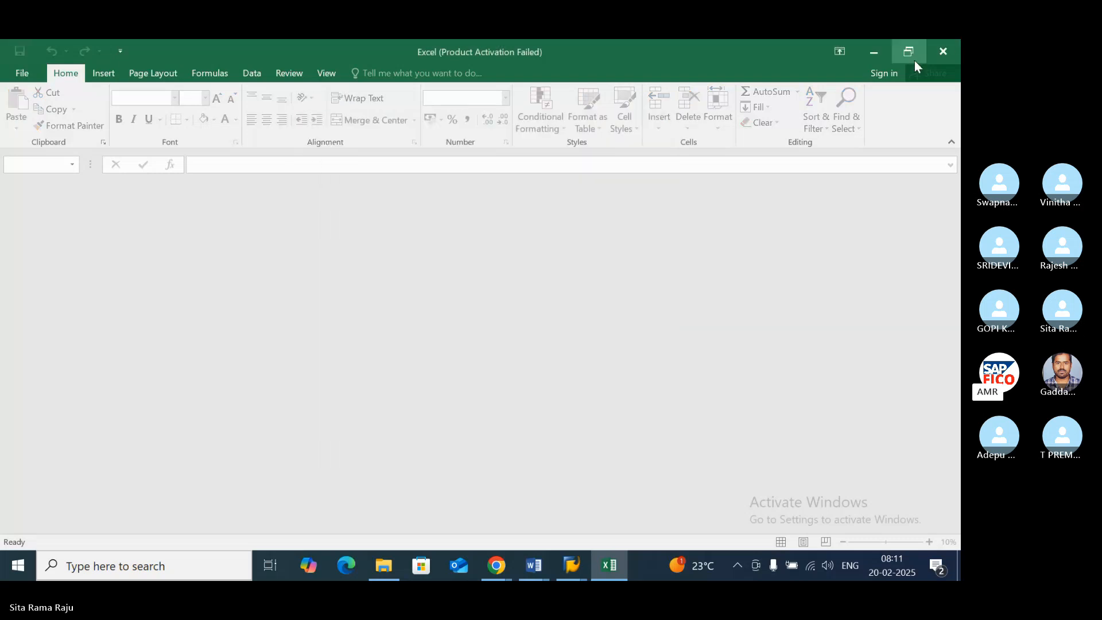
left_click(943, 51)
- Switch back to the SAP Financial Statements report and return to its selection screen
mouse_move(569, 546)
left_click(534, 449)
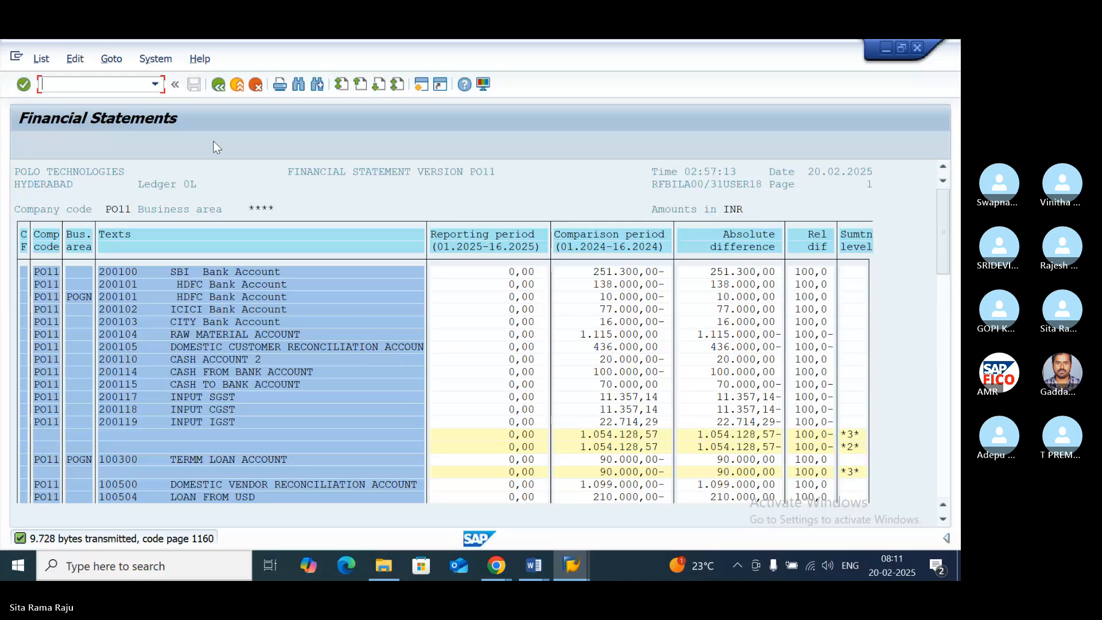
left_click(218, 85)
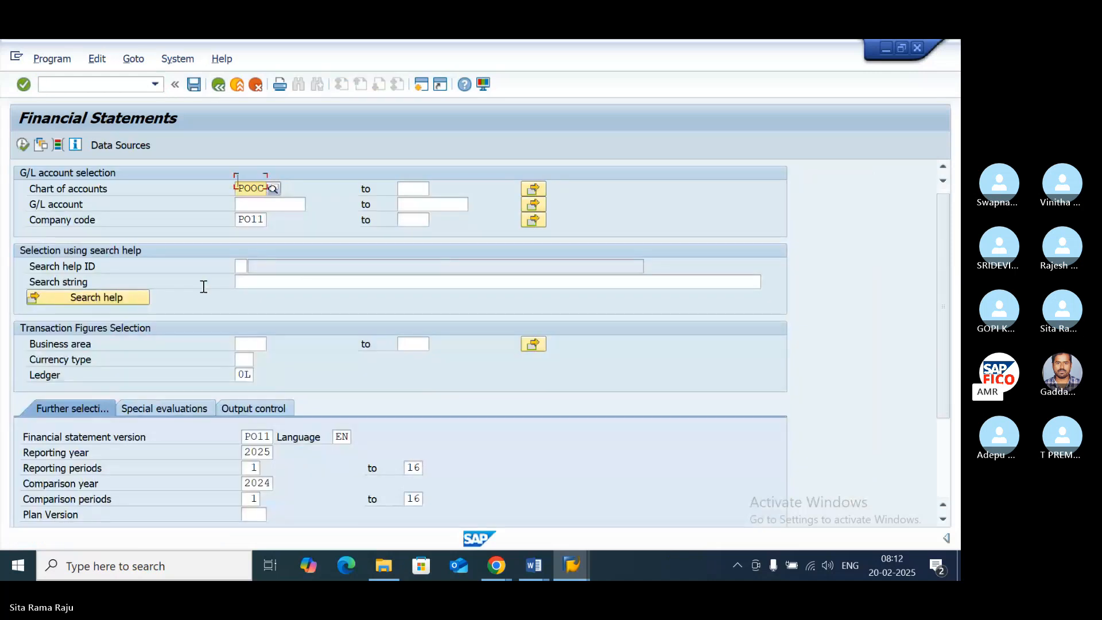
- Set the list output to ALV grid control with layout ISAP and run the report, accepting the output option messages
scroll(204, 286, "down", 3)
scroll(202, 286, "down", 3)
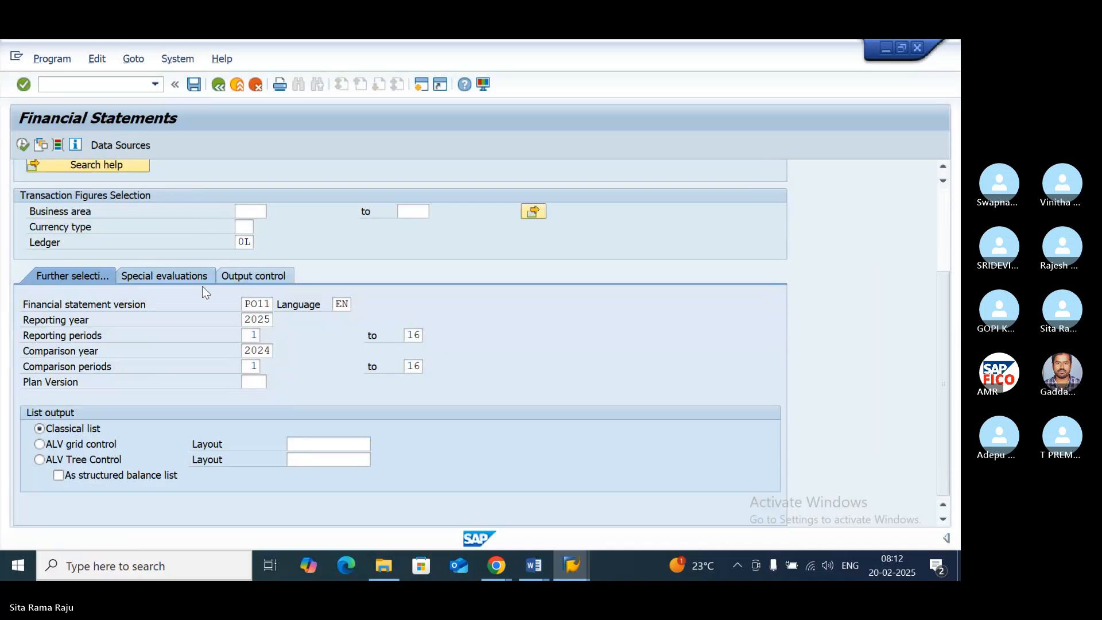
left_click(39, 444)
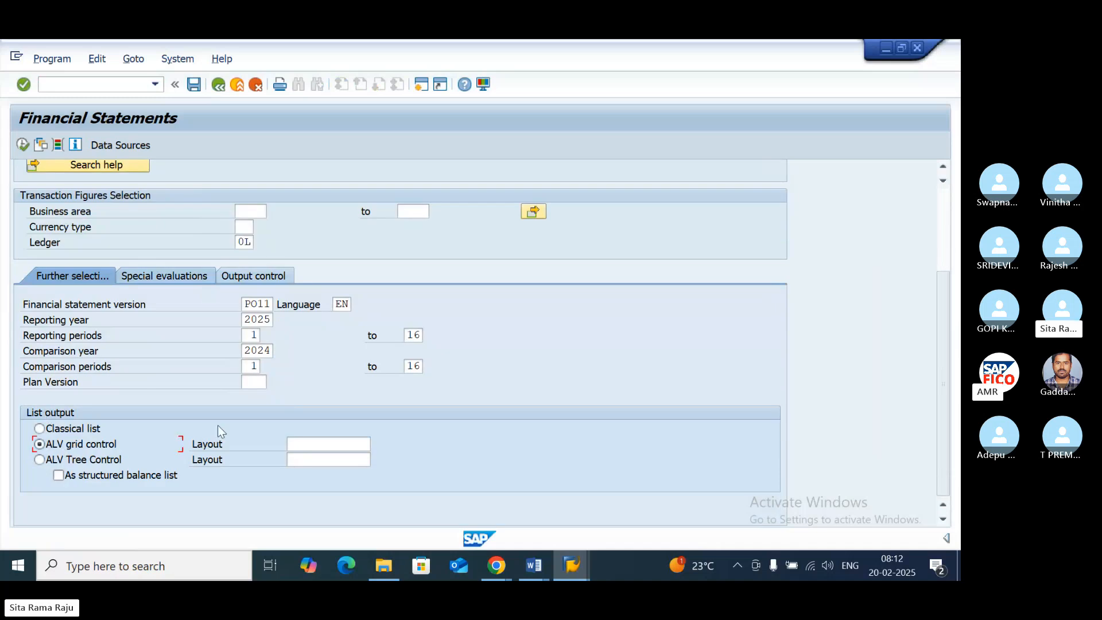
left_click(324, 443)
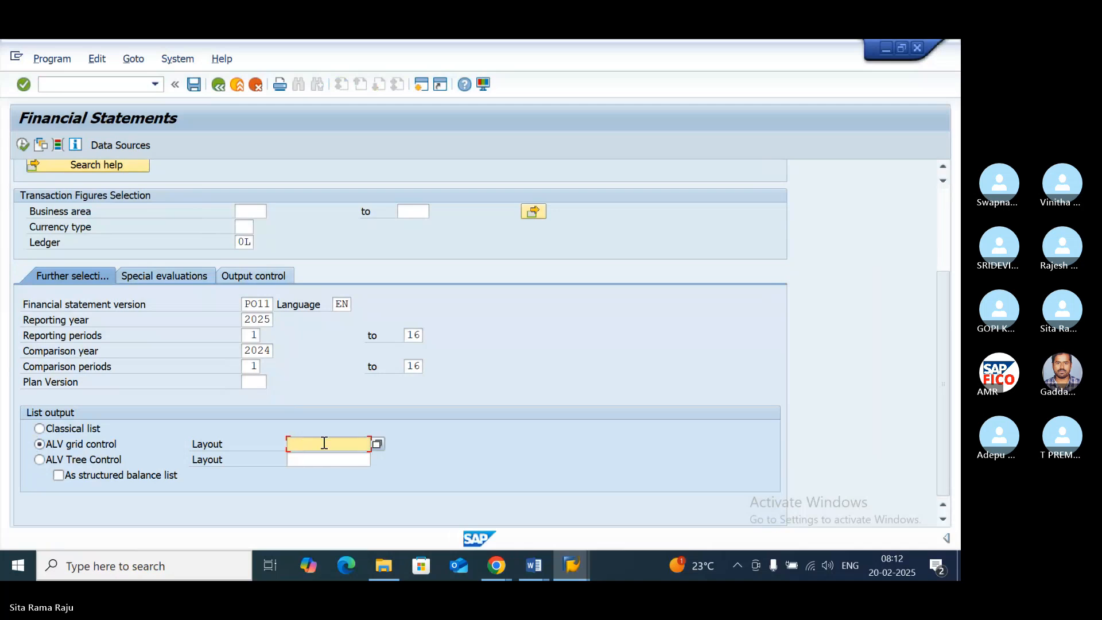
type("ISAP")
left_click(22, 144)
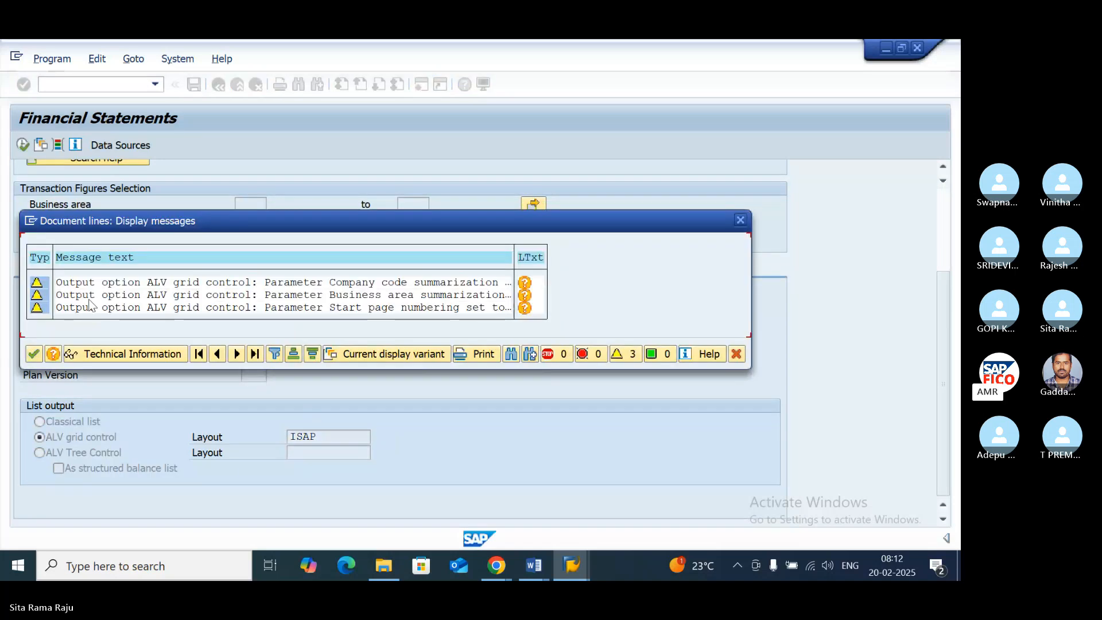
left_click(34, 355)
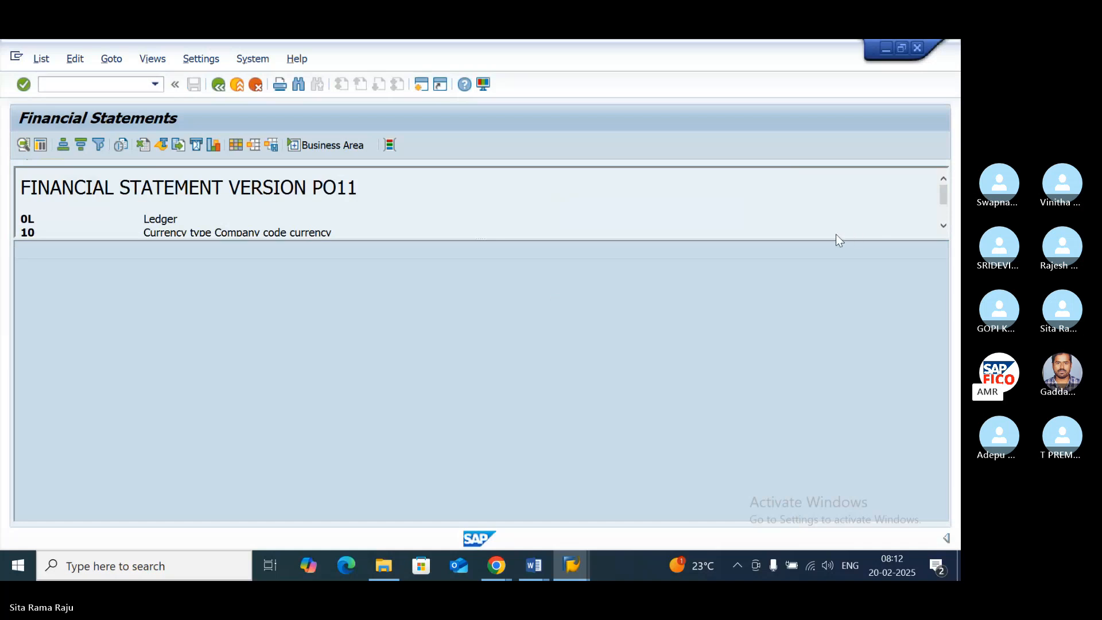
- Read through the report header and enlarge the header area over the full height of the report
left_click(943, 227)
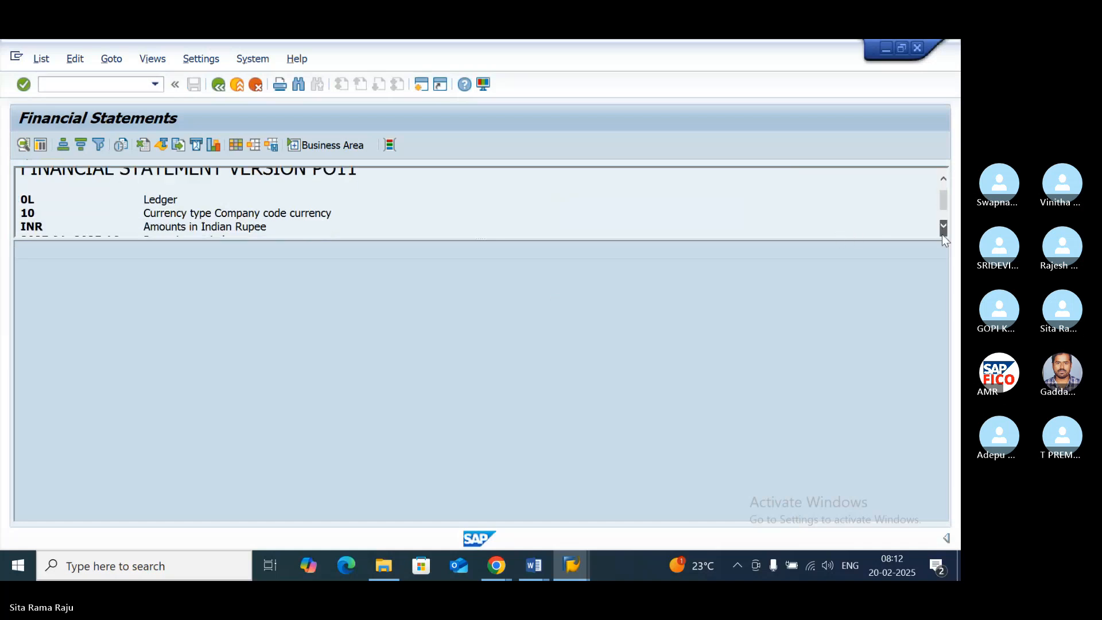
left_click(942, 234)
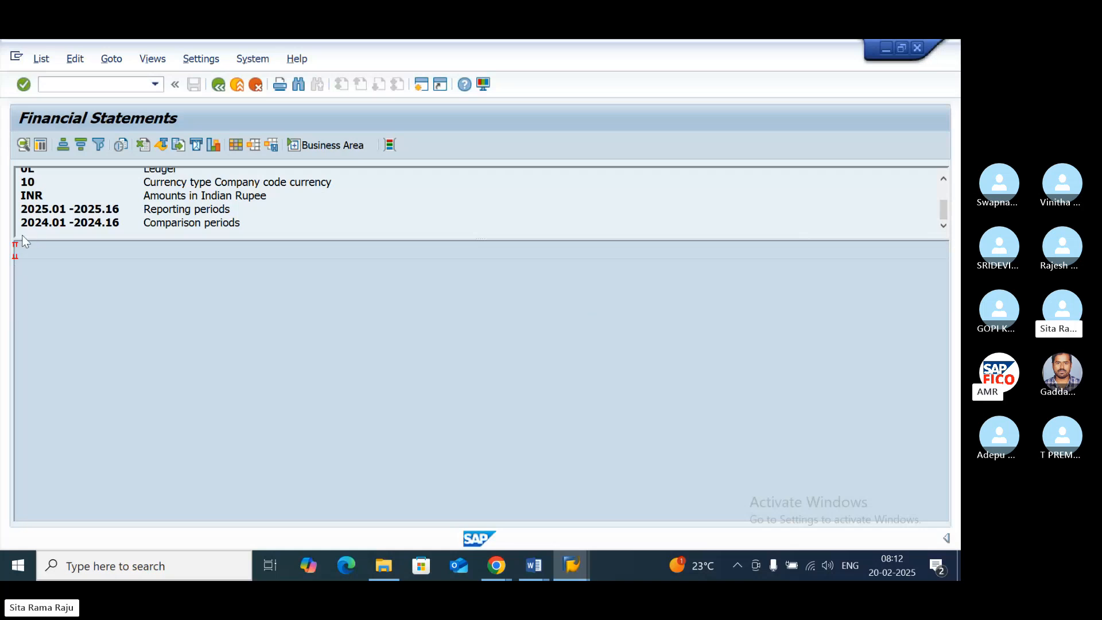
left_click_drag(30, 239, 38, 518)
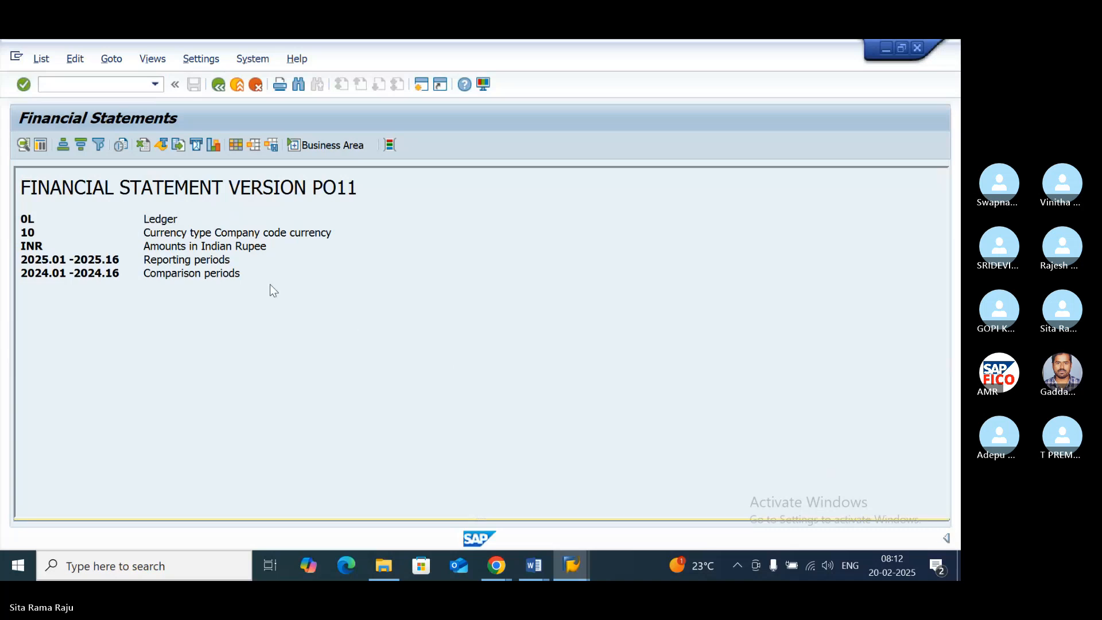
- Return to the selection screen to check the list output settings, and rerun the report with its header area enlarged
left_click(218, 86)
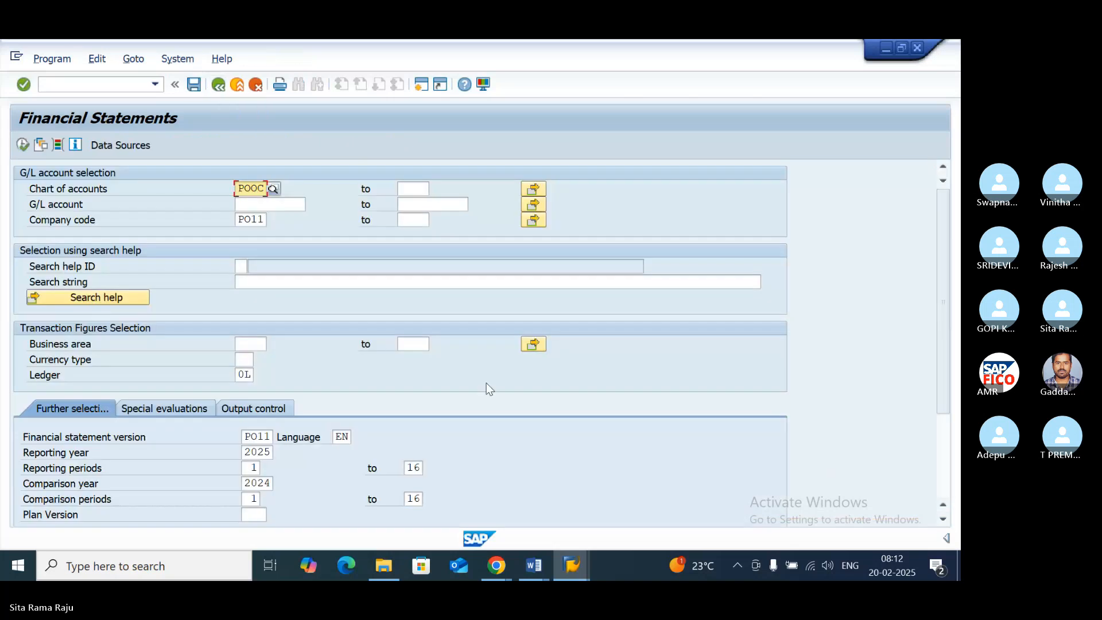
left_click(943, 520)
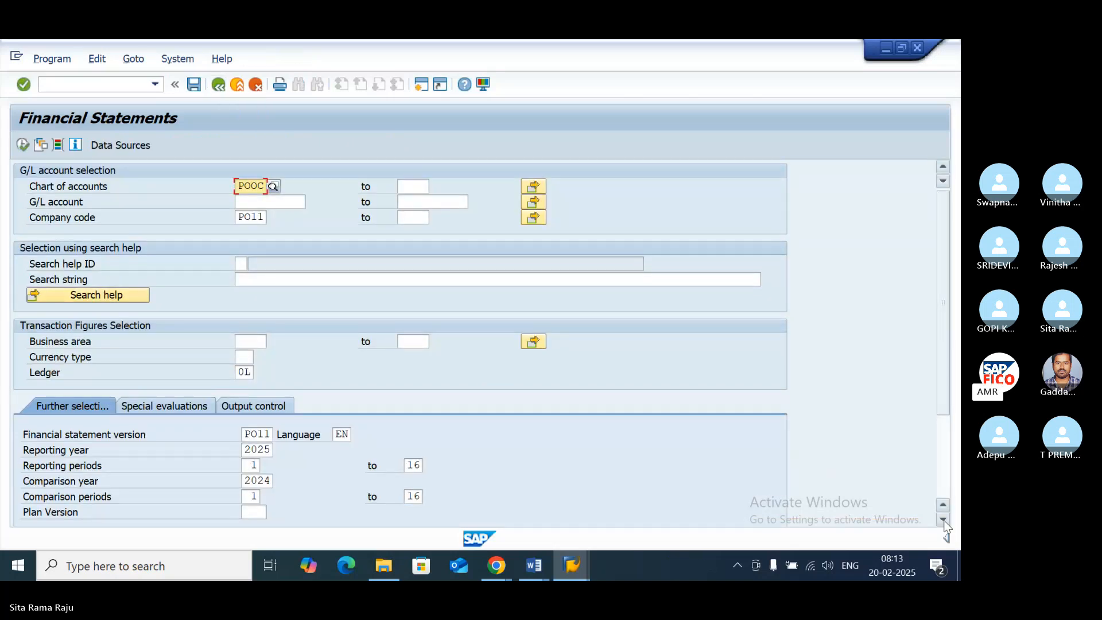
left_click(944, 520)
left_click(943, 520)
left_click(944, 520)
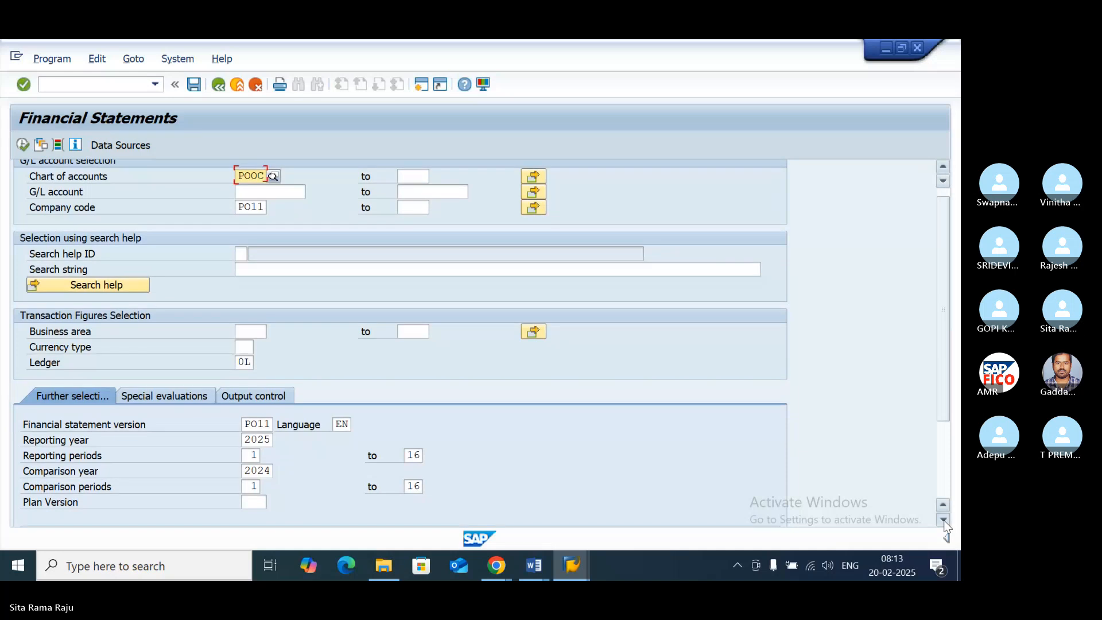
left_click(943, 520)
left_click(944, 520)
left_click(943, 520)
left_click(943, 520)
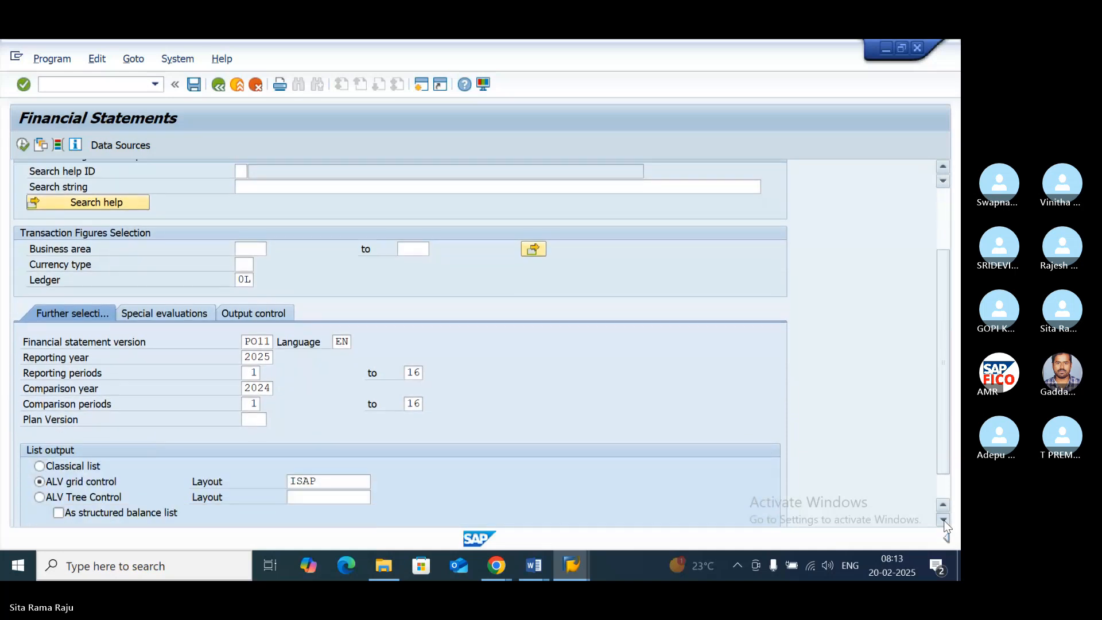
left_click(943, 520)
left_click(943, 519)
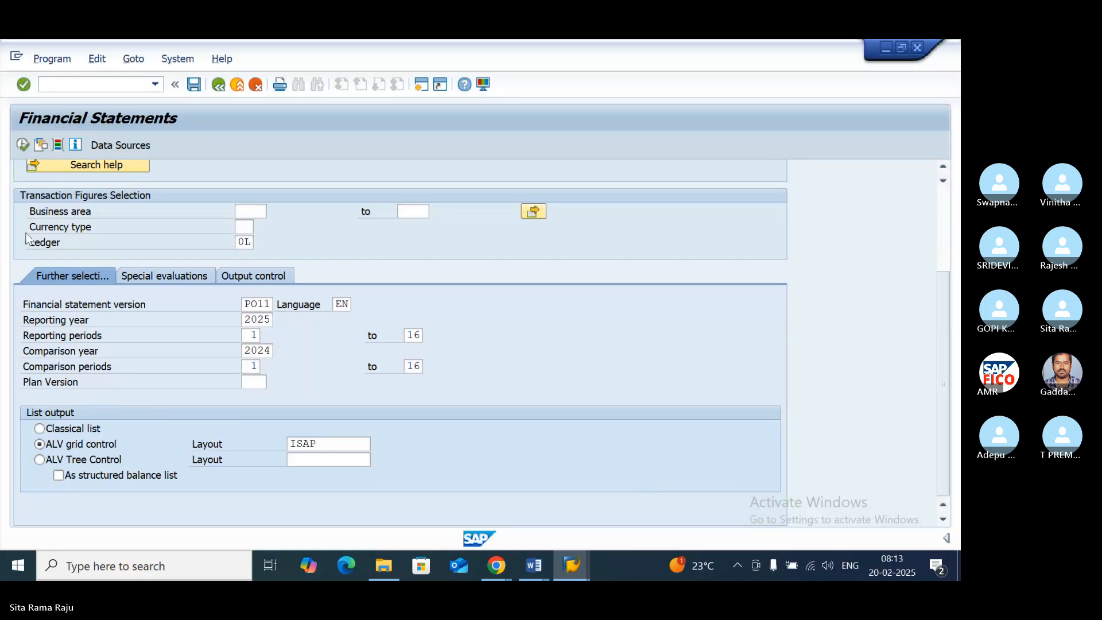
left_click(22, 144)
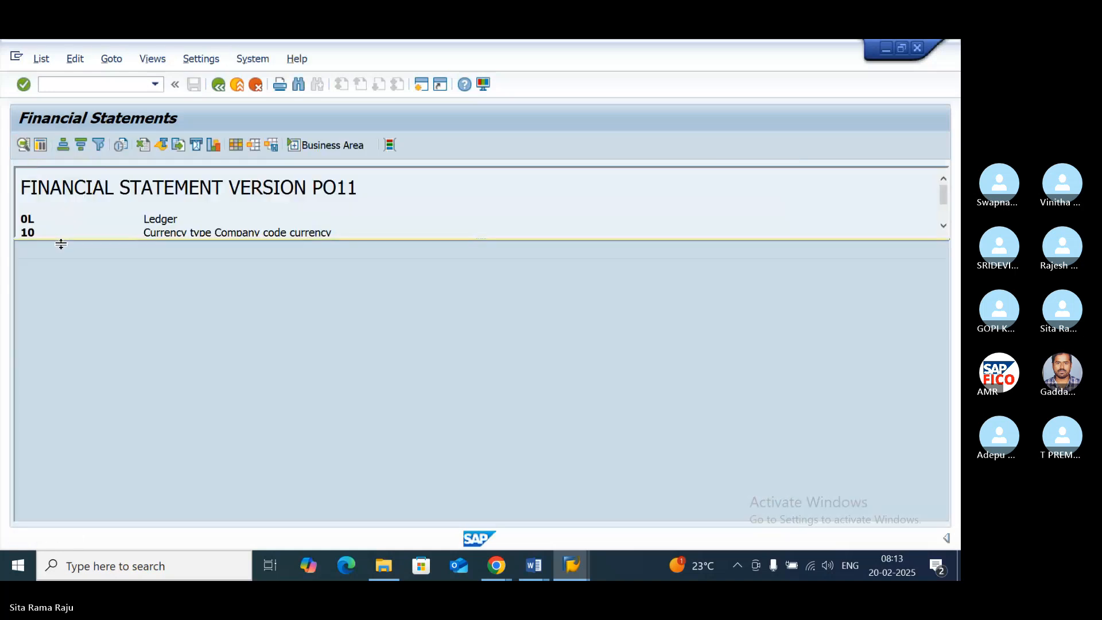
left_click_drag(61, 241, 61, 519)
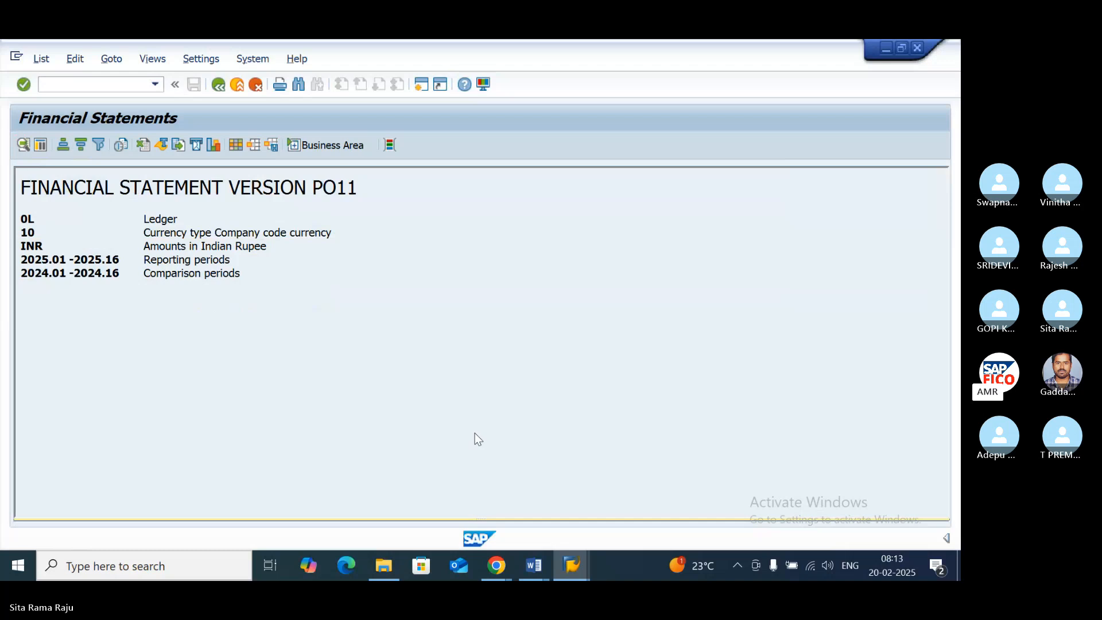
left_click_drag(649, 519, 647, 531)
- Export the report as a spreadsheet in Excel (Office 2007 XLSX) format, saved as export on the Desktop, allowing SAP to create and open it
left_click(46, 61)
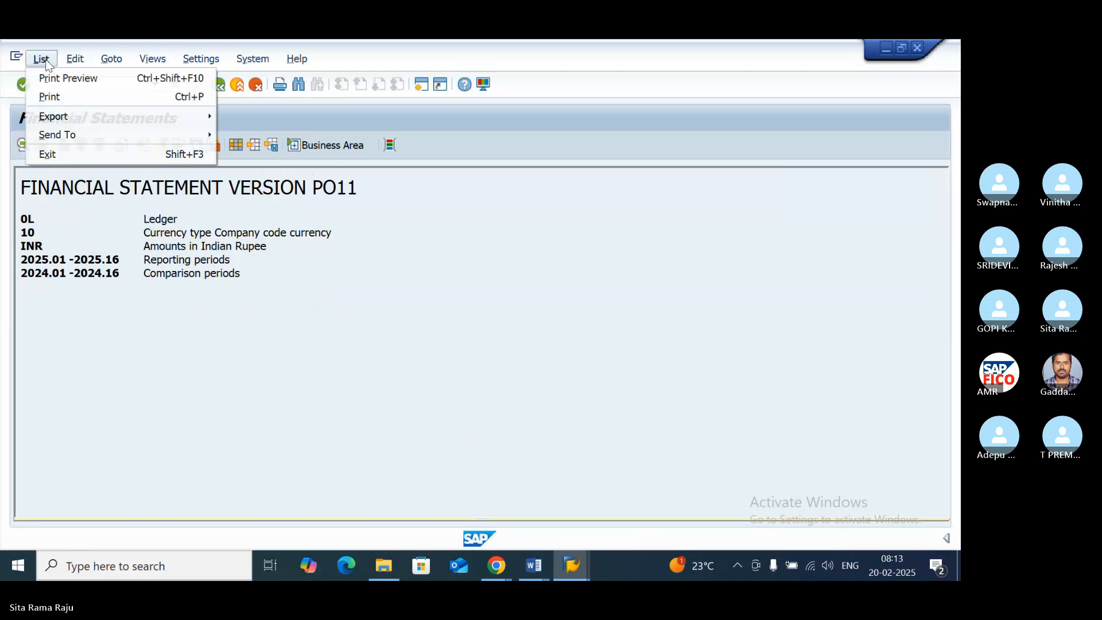
mouse_move(53, 121)
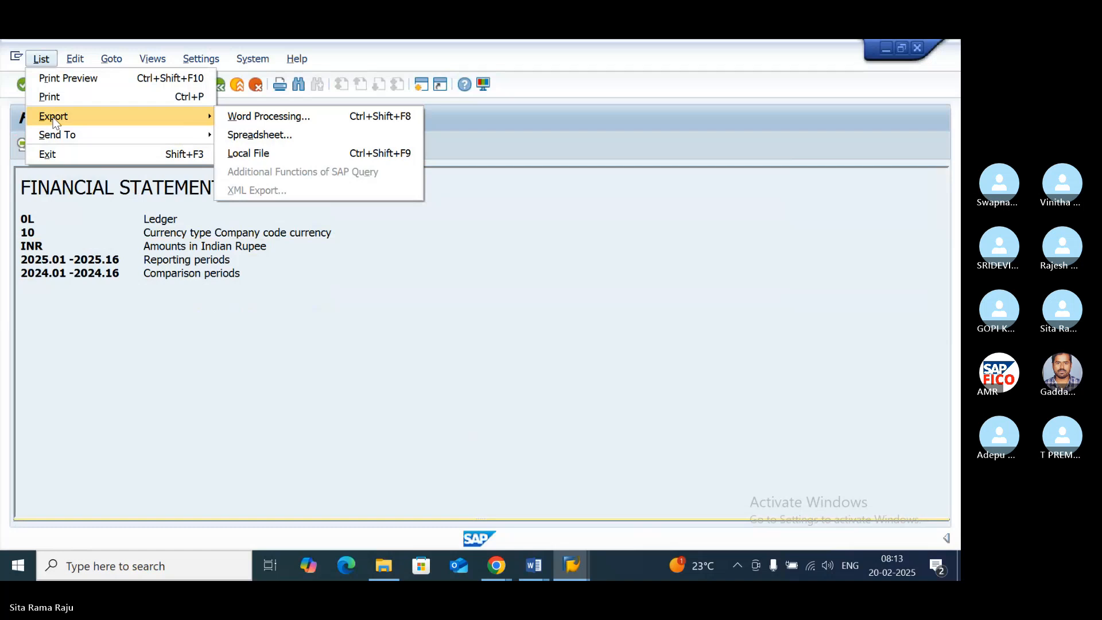
left_click(236, 135)
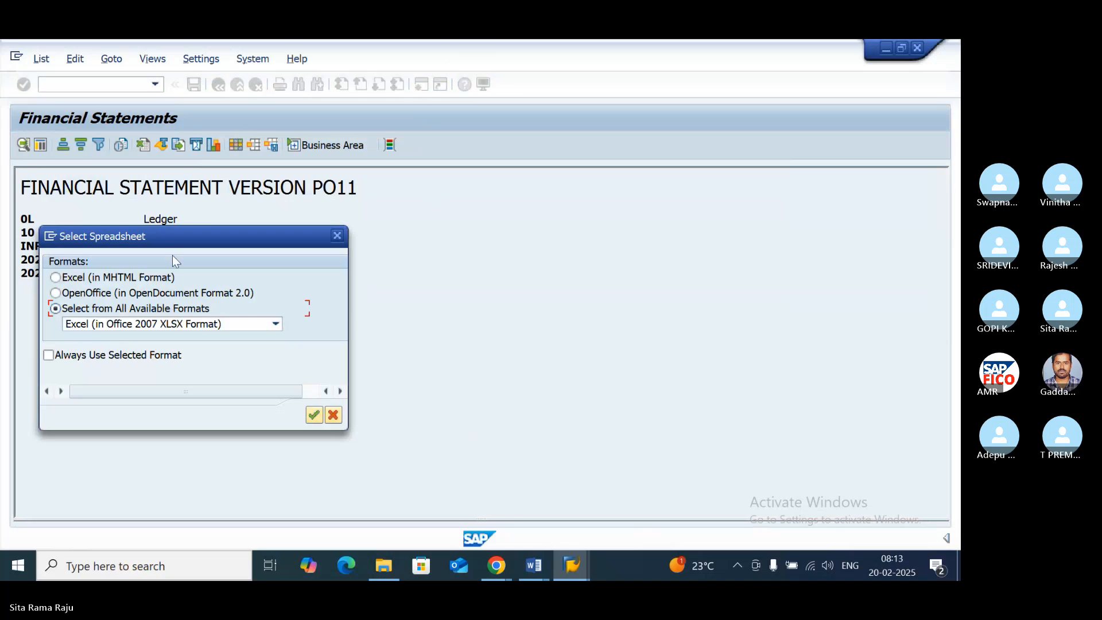
left_click(313, 413)
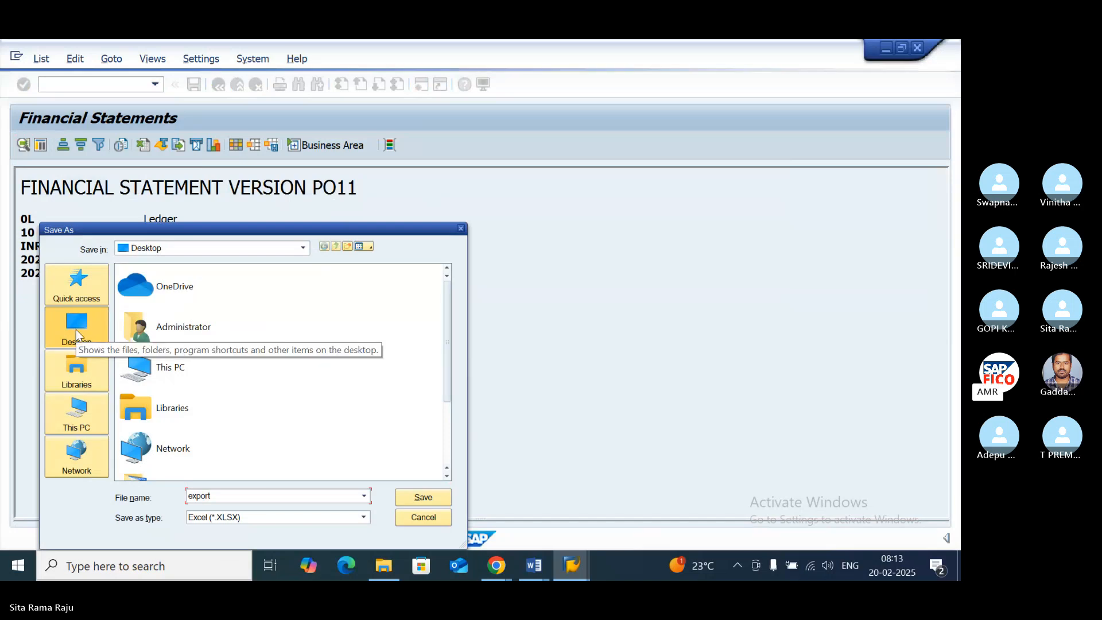
left_click(423, 497)
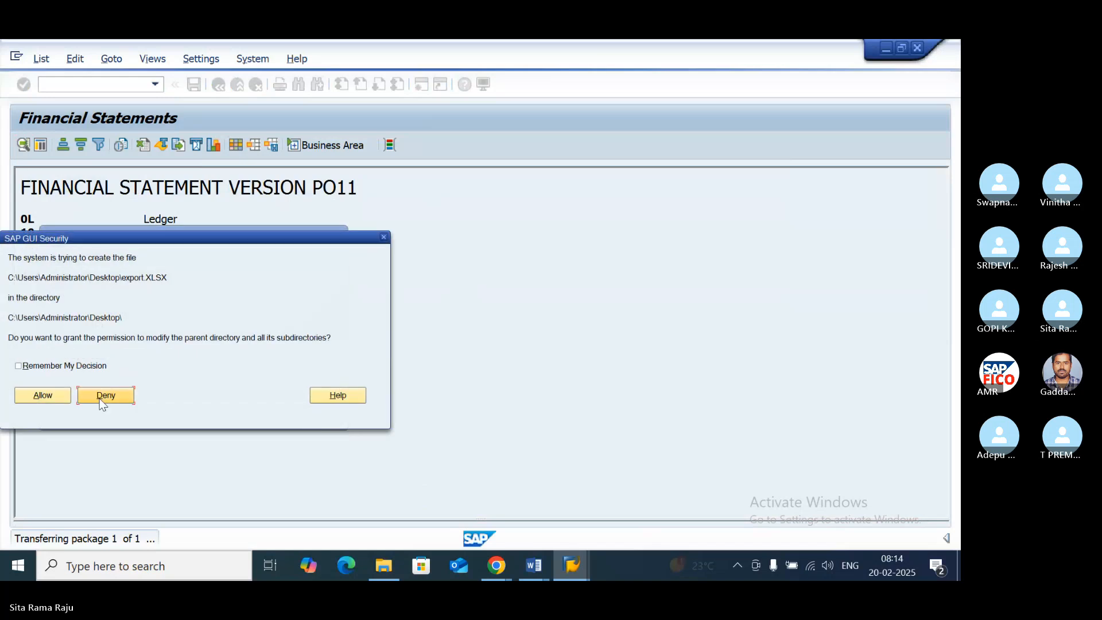
left_click(40, 395)
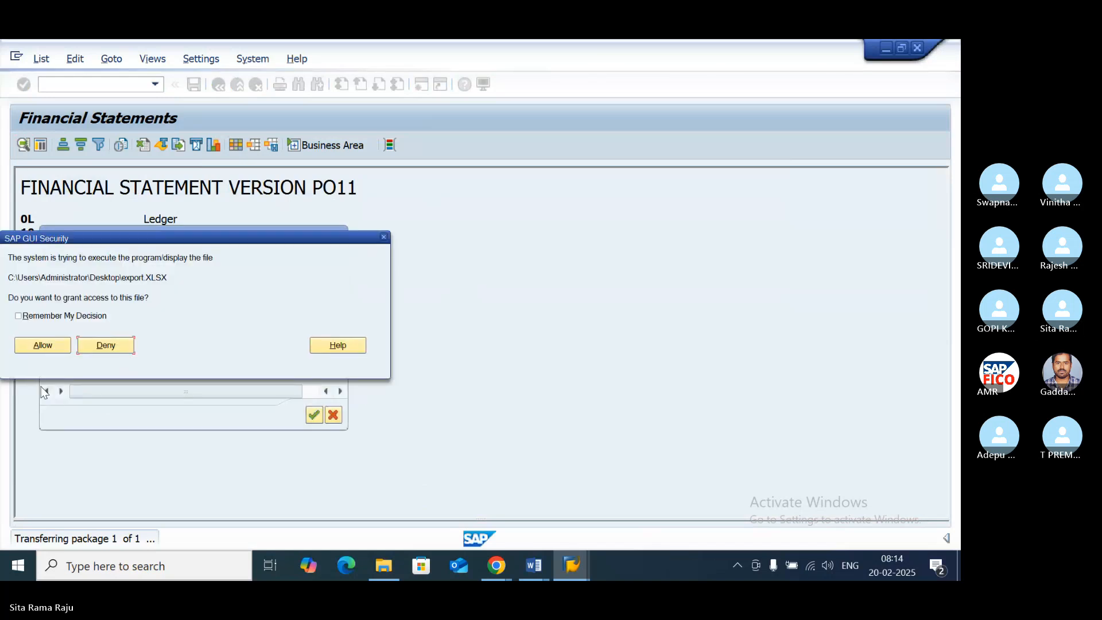
left_click(46, 347)
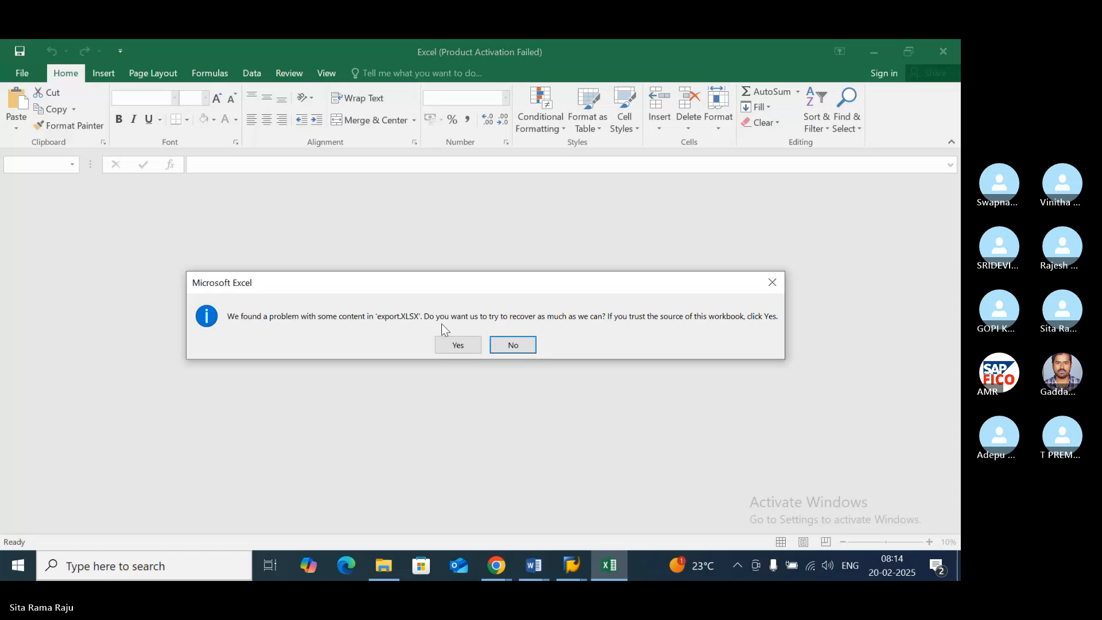
- Open export.XLSX in Excel with content recovery, dismiss the repair and activation dialogs, and close the workbook without saving
left_click(456, 342)
left_click(595, 382)
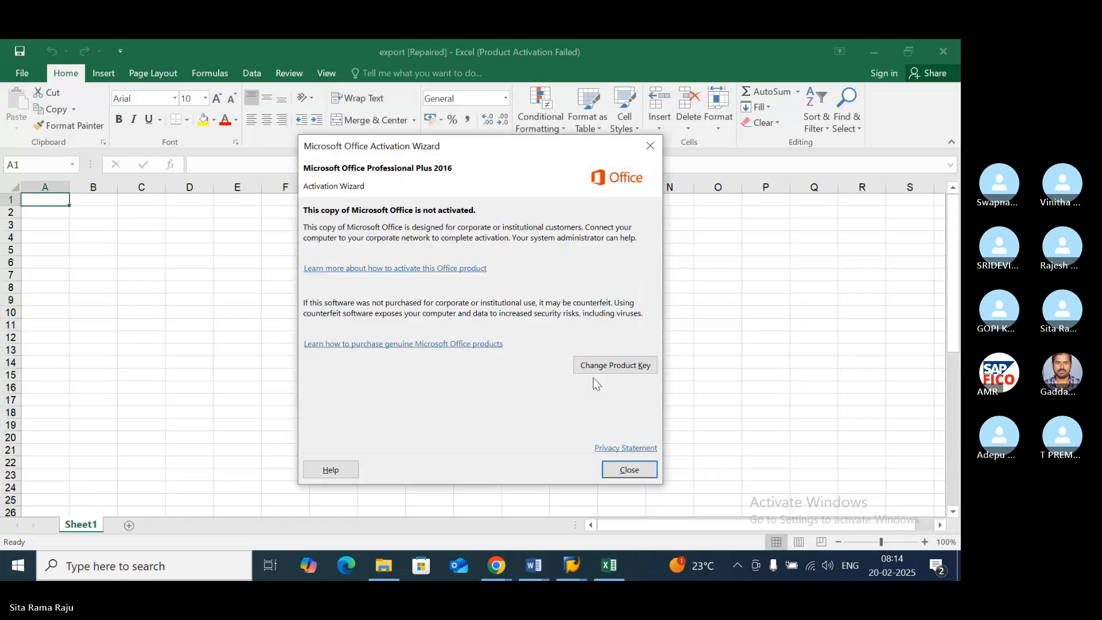
left_click(646, 149)
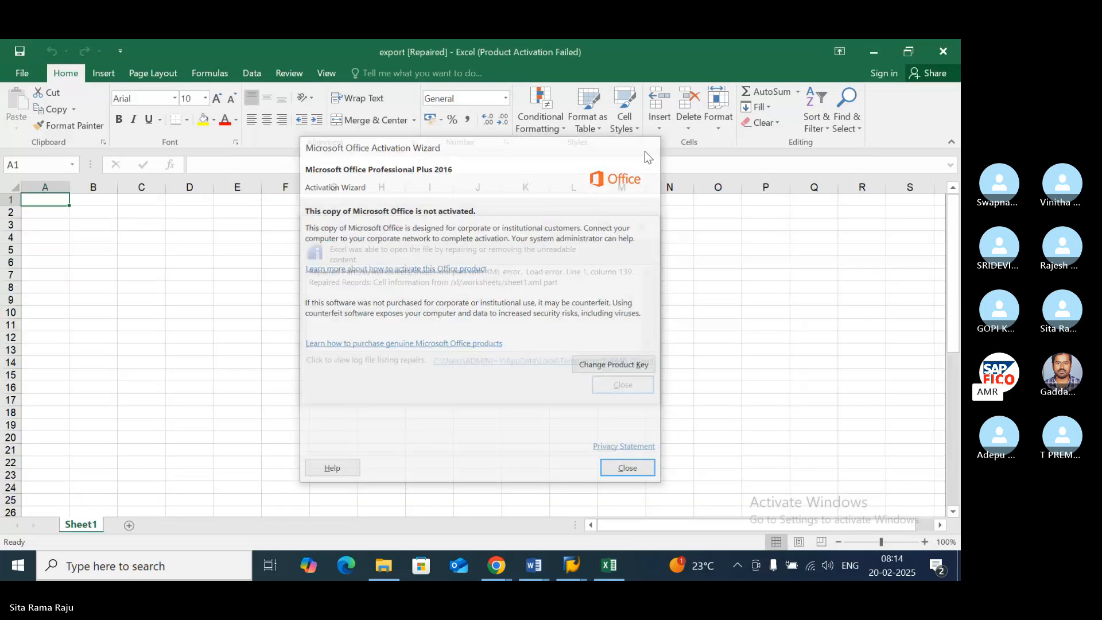
left_click(652, 230)
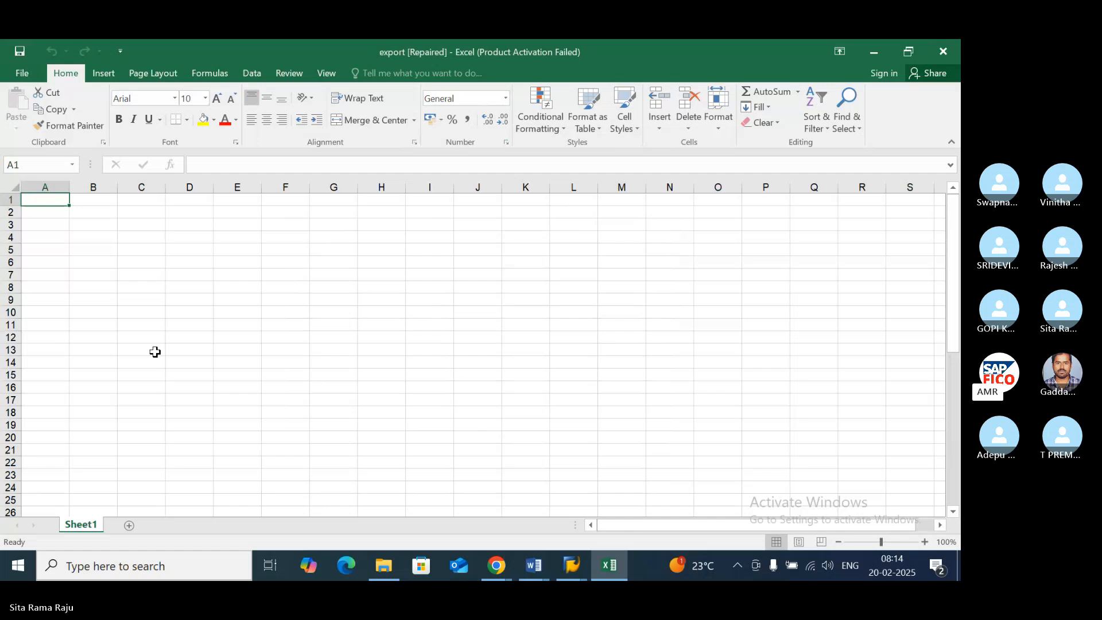
left_click(947, 52)
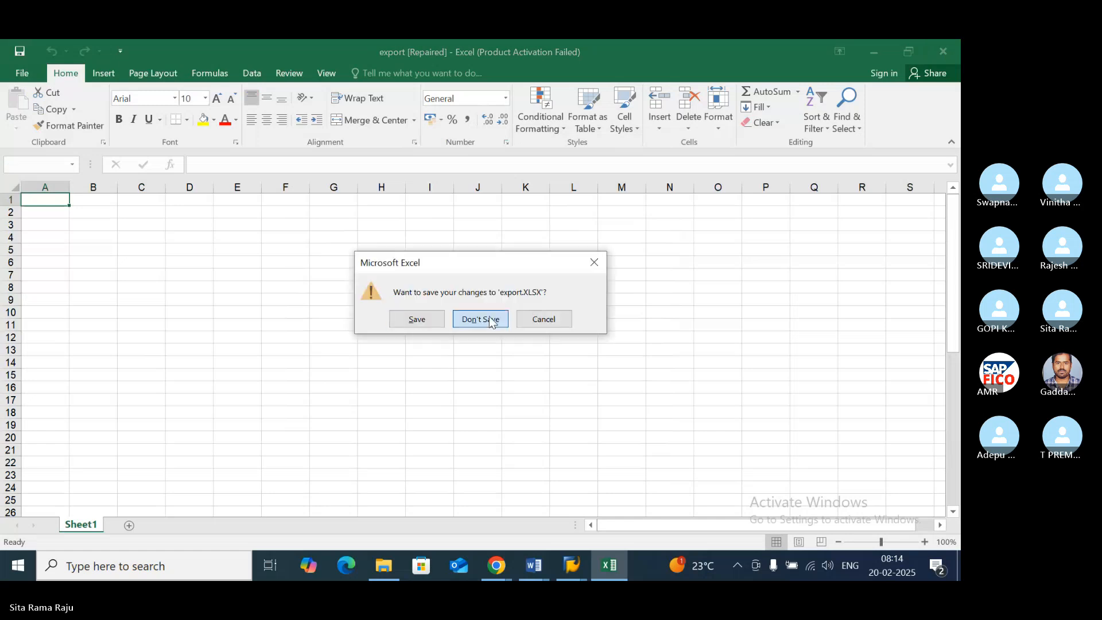
left_click(488, 319)
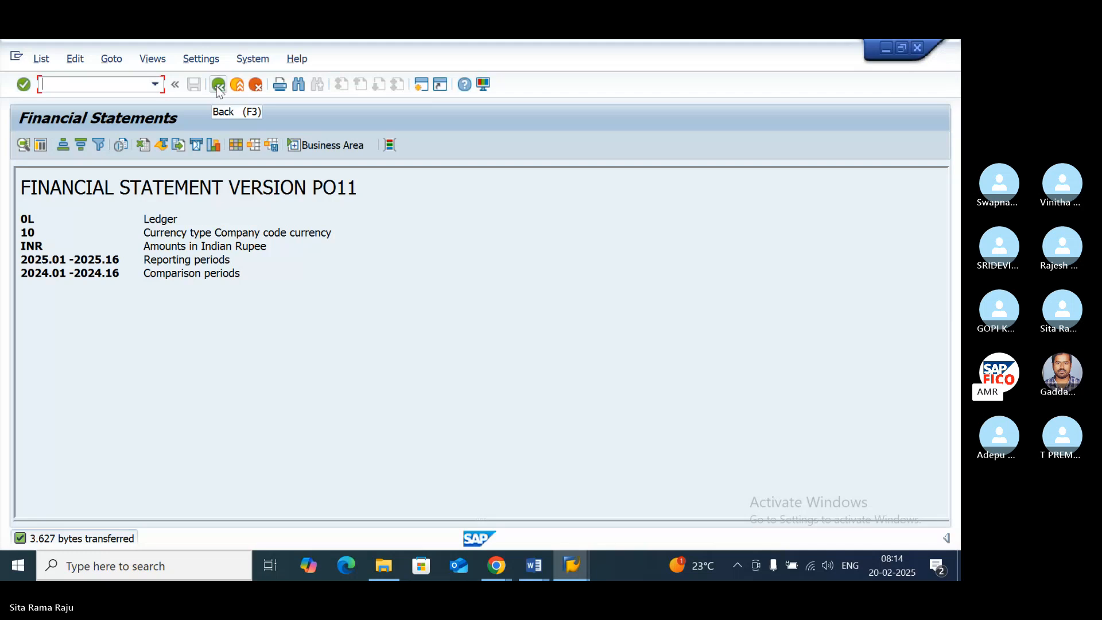
- Return to the selection screen, set the reporting year to 2024 and rerun the report with the header area enlarged
left_click(21, 87)
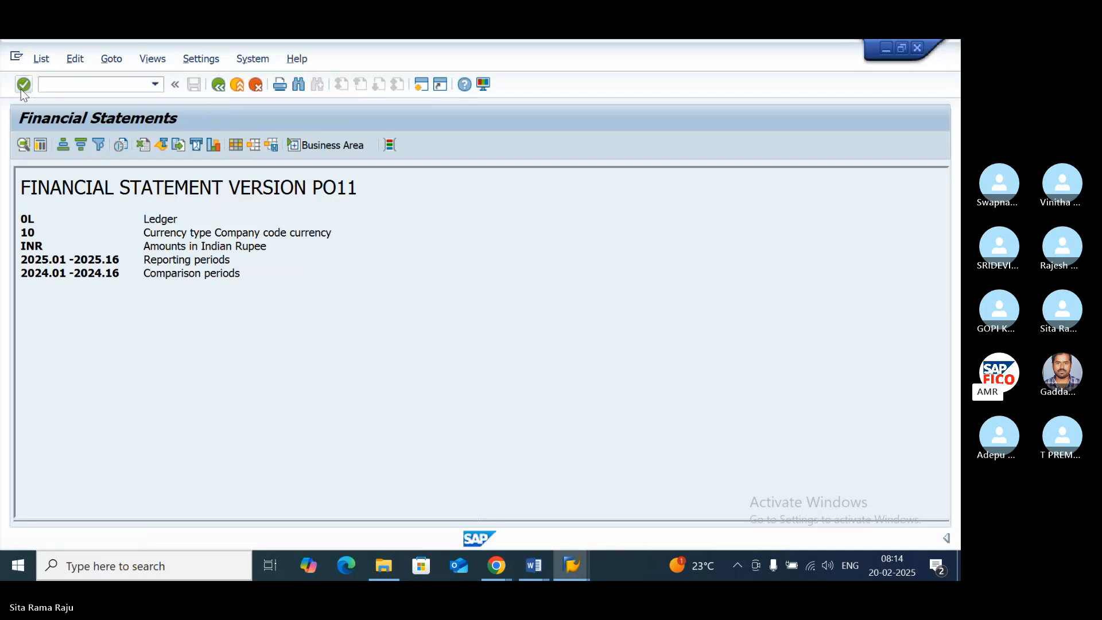
left_click(218, 84)
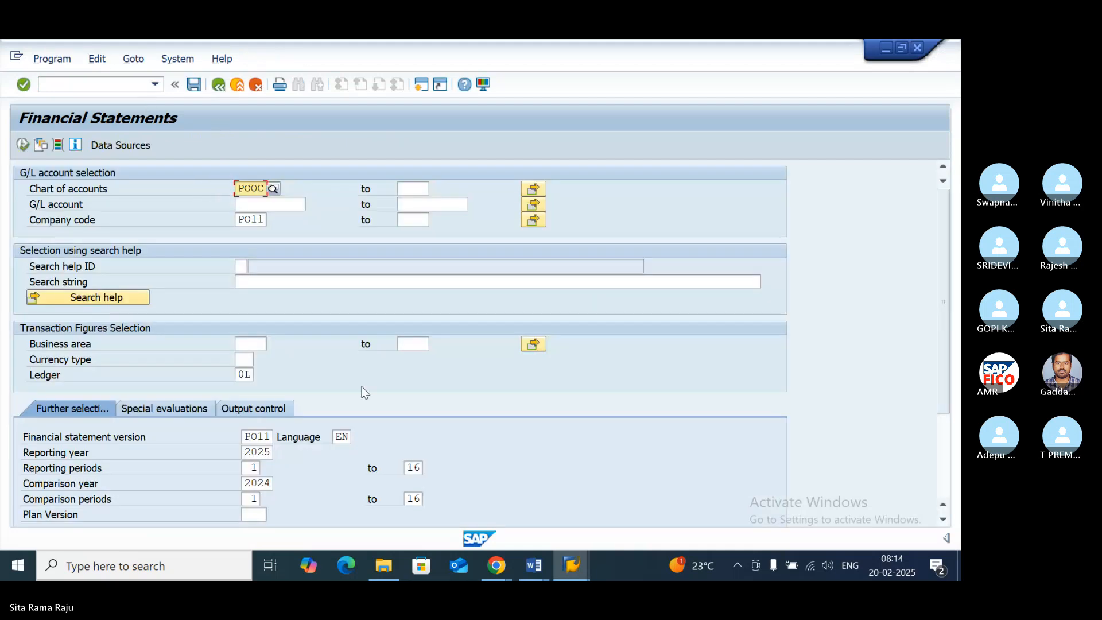
left_click(943, 519)
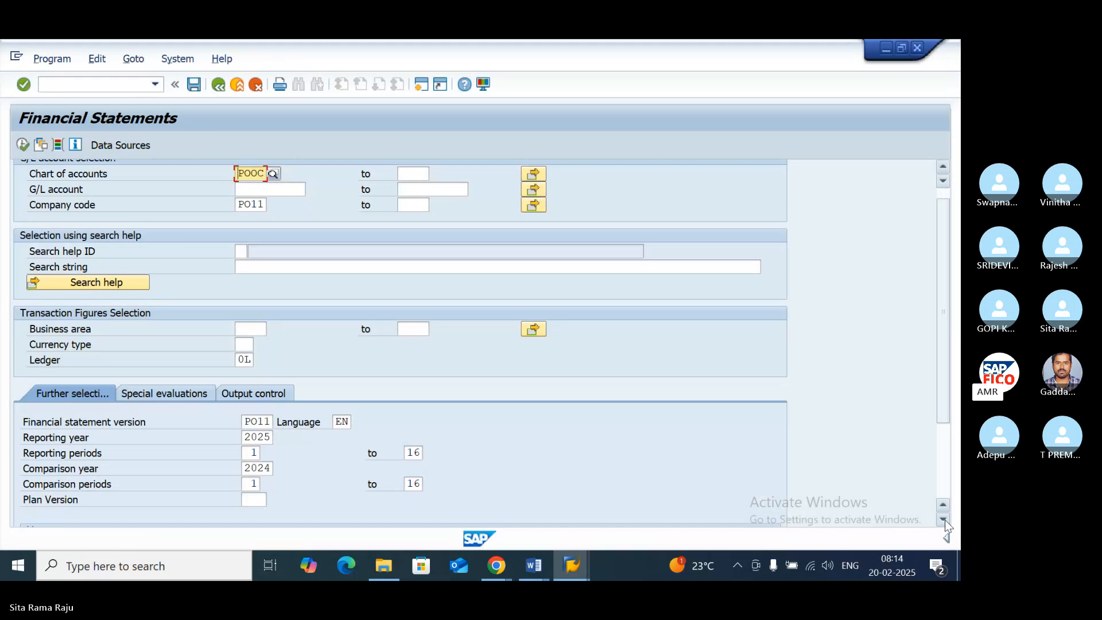
left_click(272, 441)
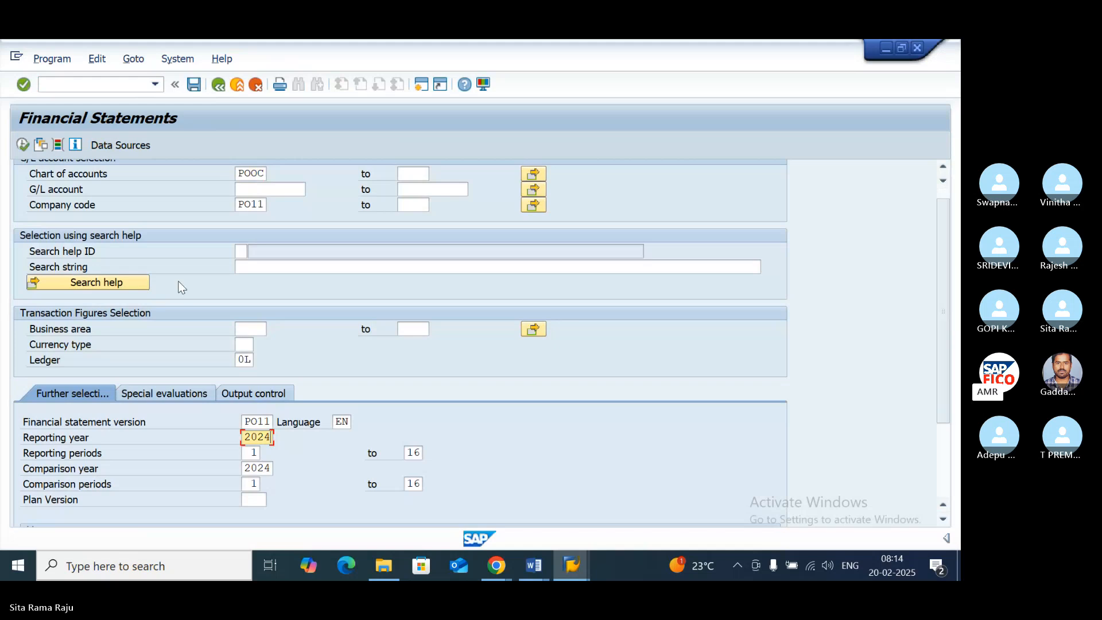
left_click(21, 147)
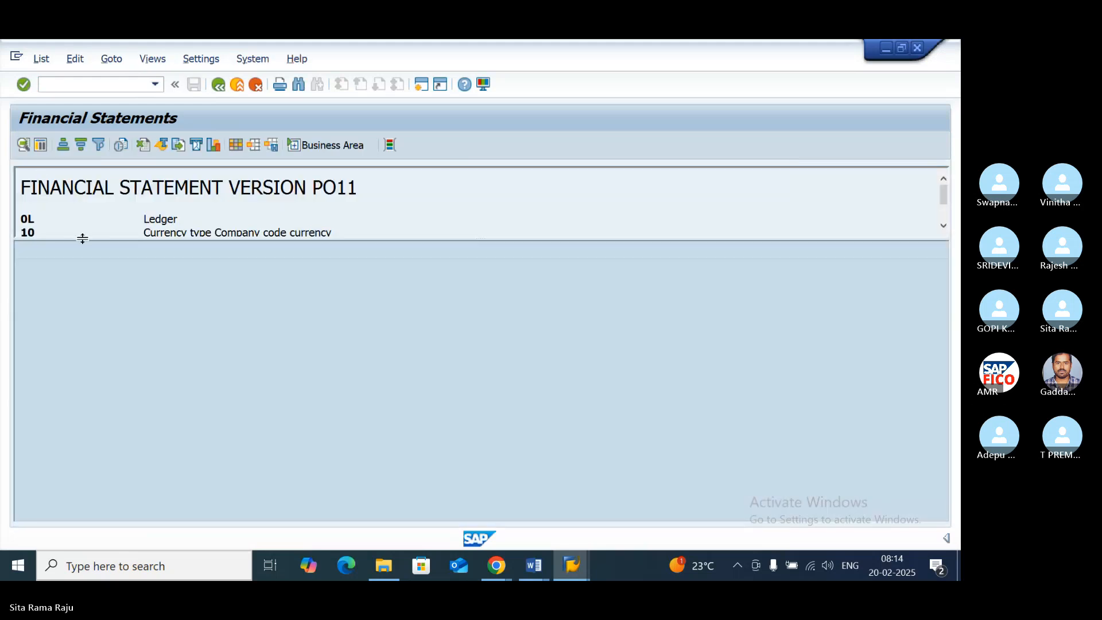
left_click_drag(82, 238, 68, 520)
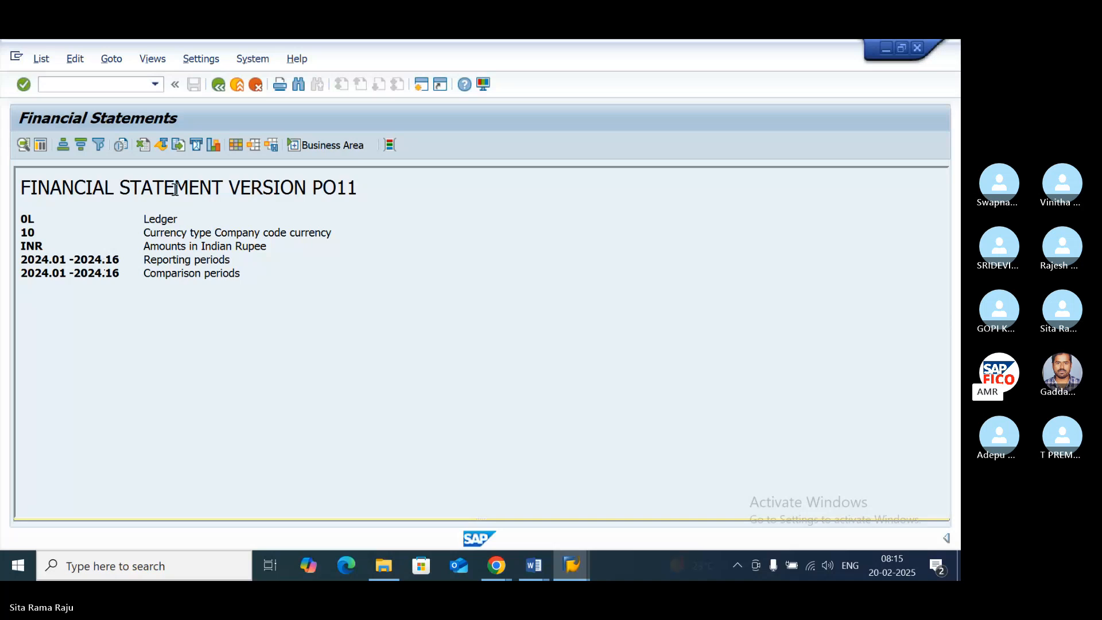
- Switch to the Skype call in Chrome, mute the microphone, and return to the SAP Financial Statements window
left_click(496, 565)
left_click(415, 484)
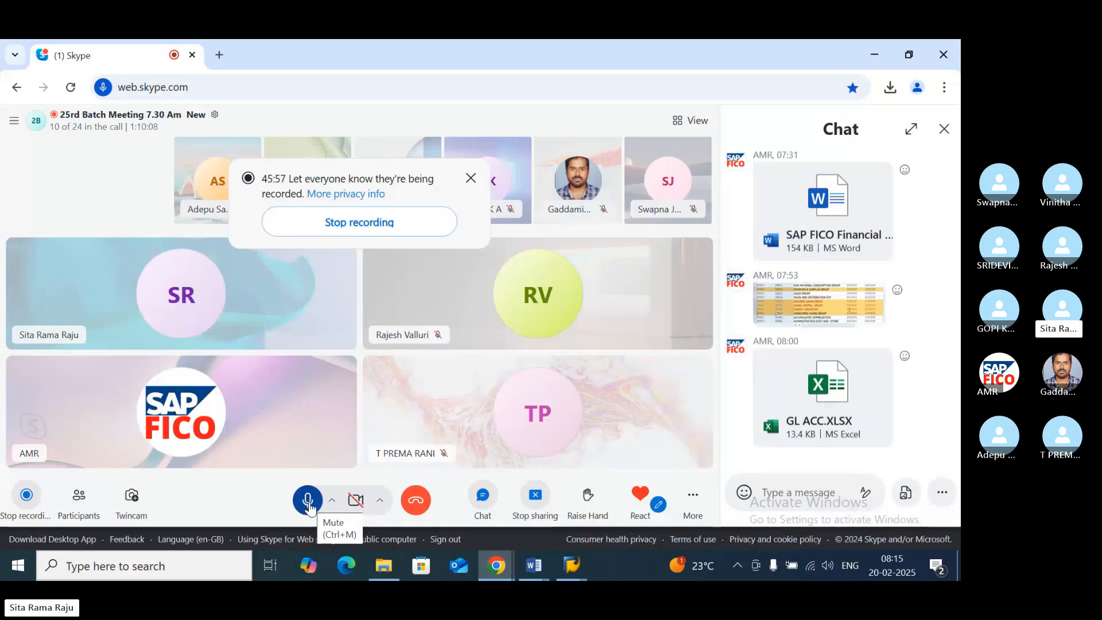
left_click(309, 505)
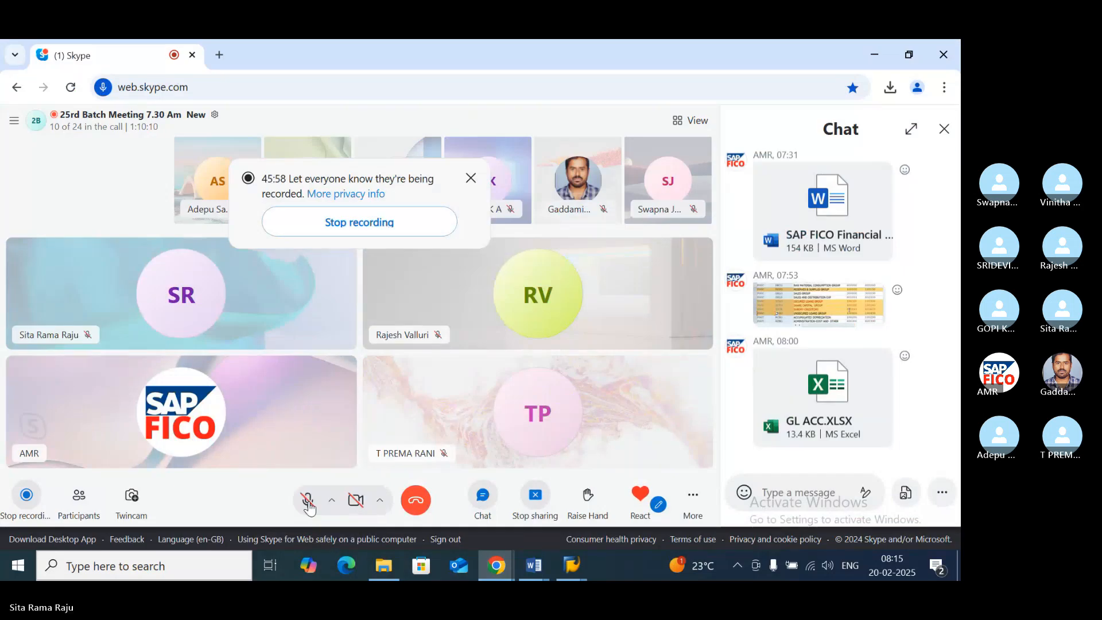
left_click(571, 566)
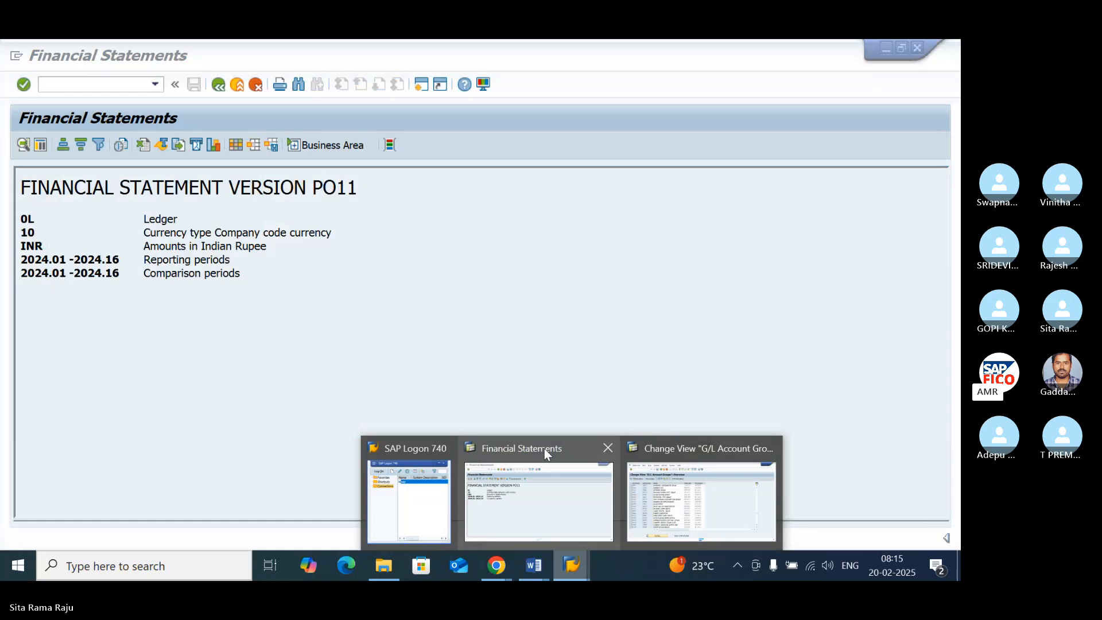
left_click(544, 449)
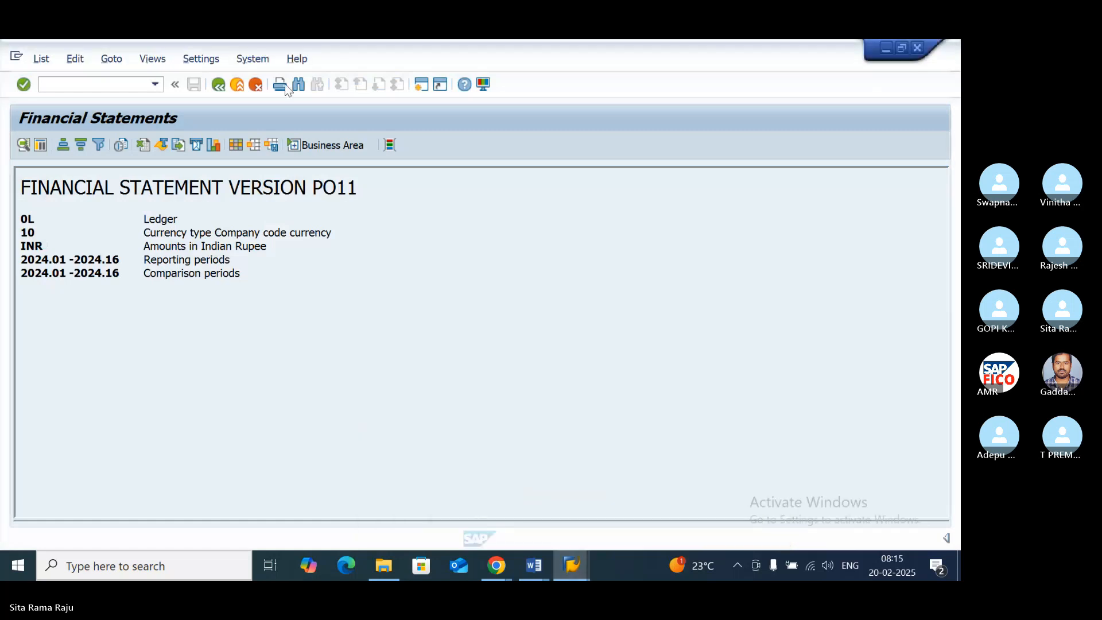
- Leave the report and its selection screen, and start transaction F.01 afresh
left_click(218, 86)
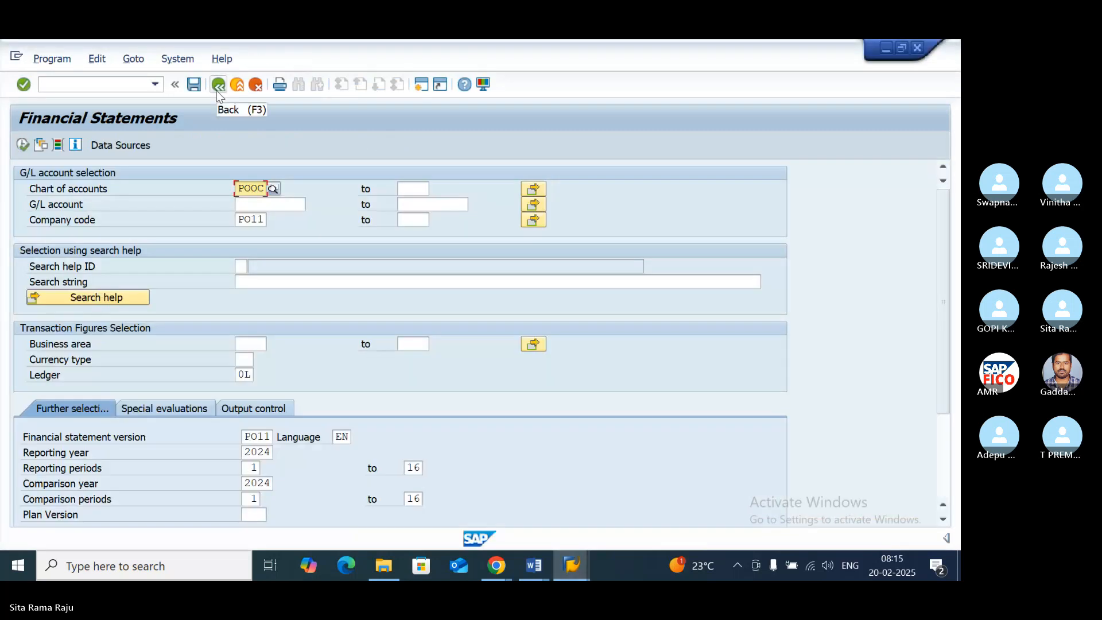
left_click(216, 91)
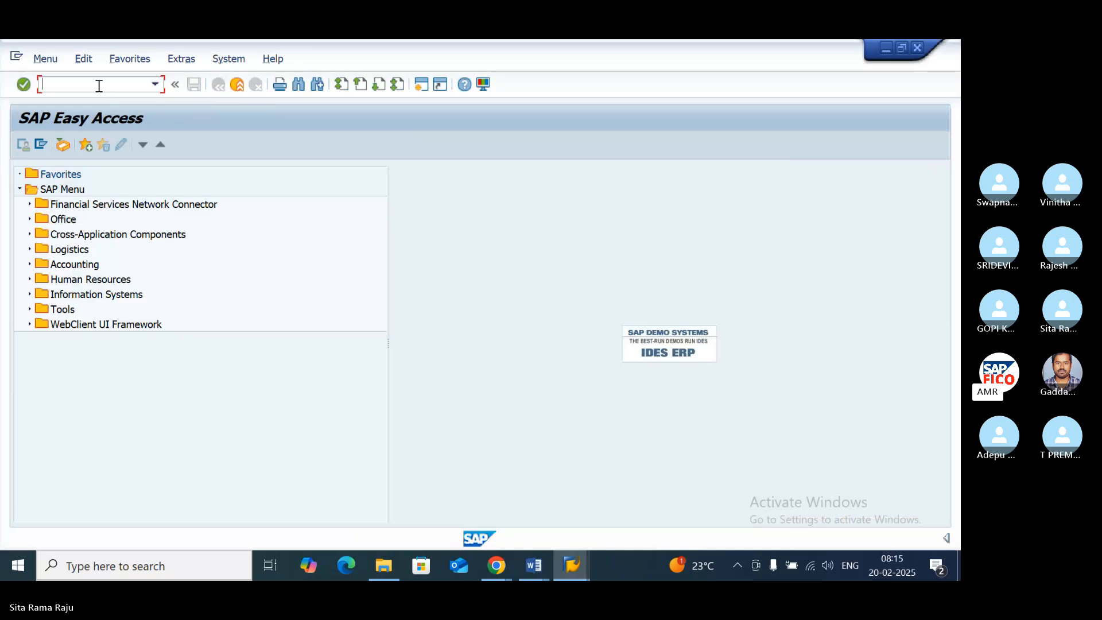
type("F.01")
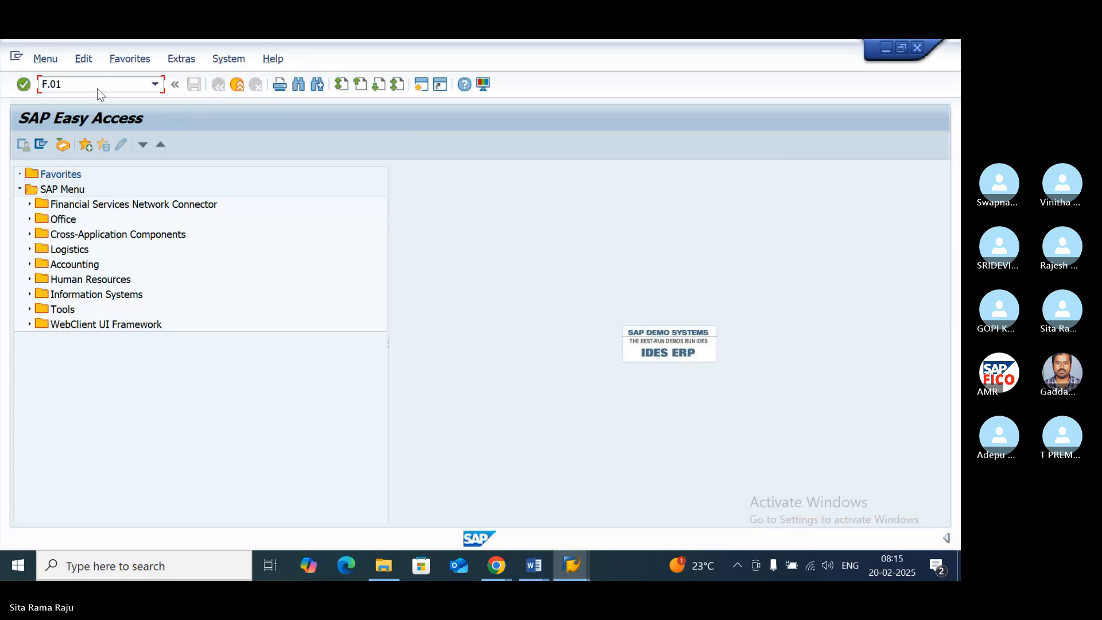
key("Return")
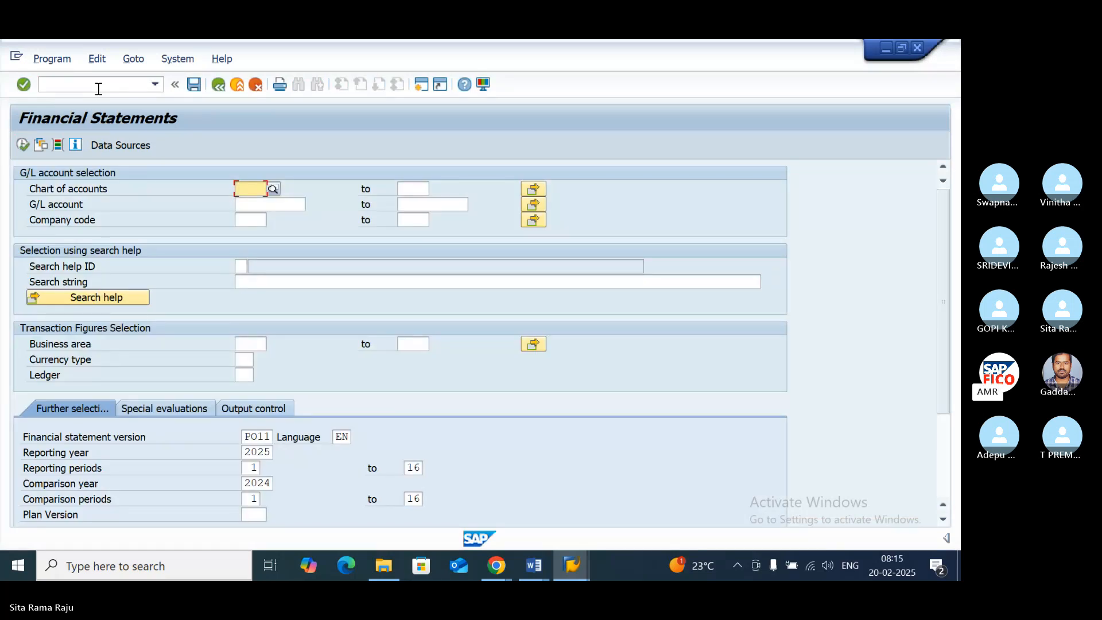
- Set the chart of accounts to POOC and the company code to PO11 in the G/L account selection
type("PO")
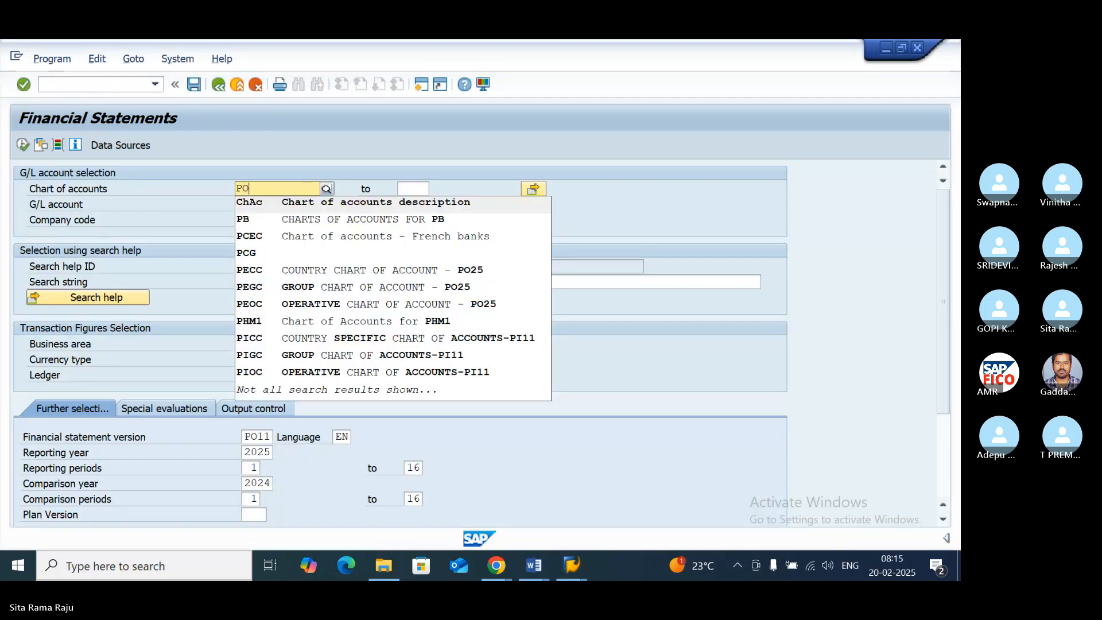
type("OC")
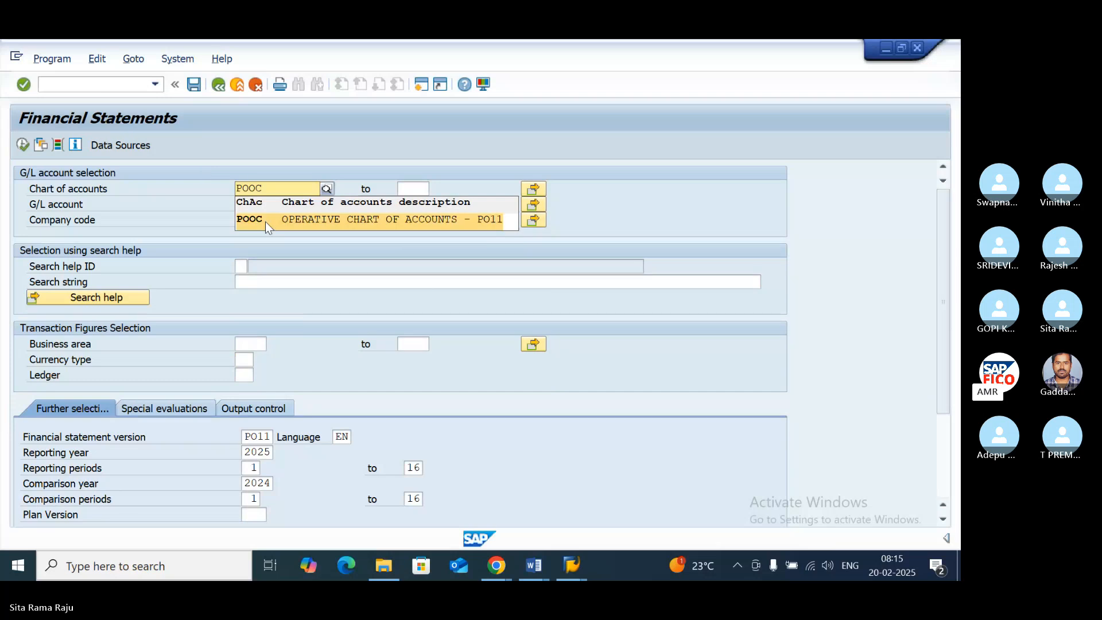
left_click(265, 221)
type("PO11")
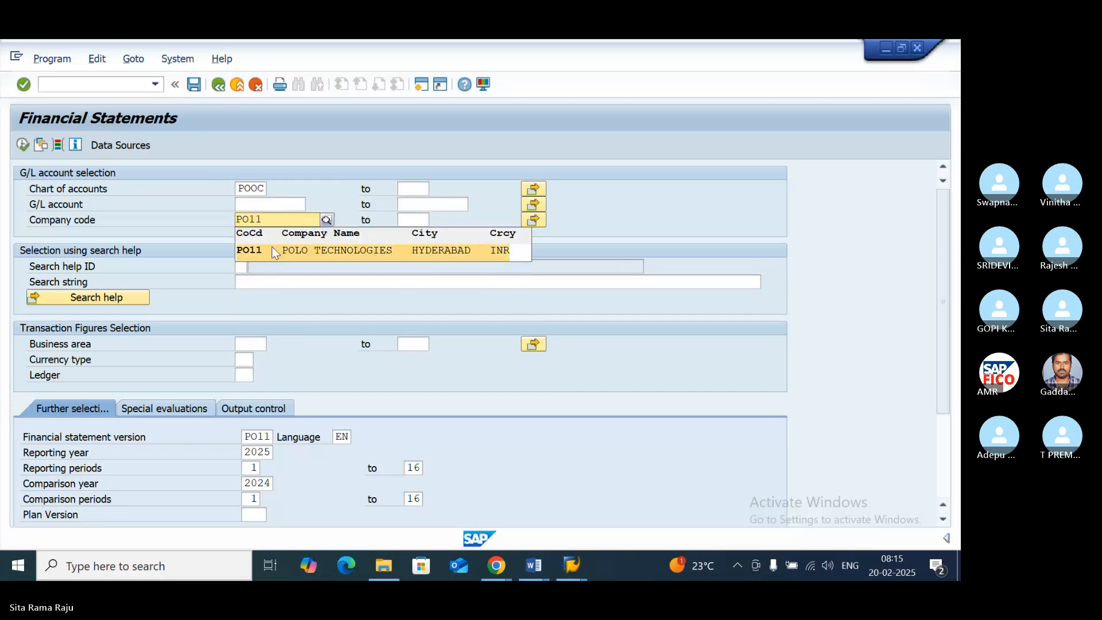
left_click(271, 246)
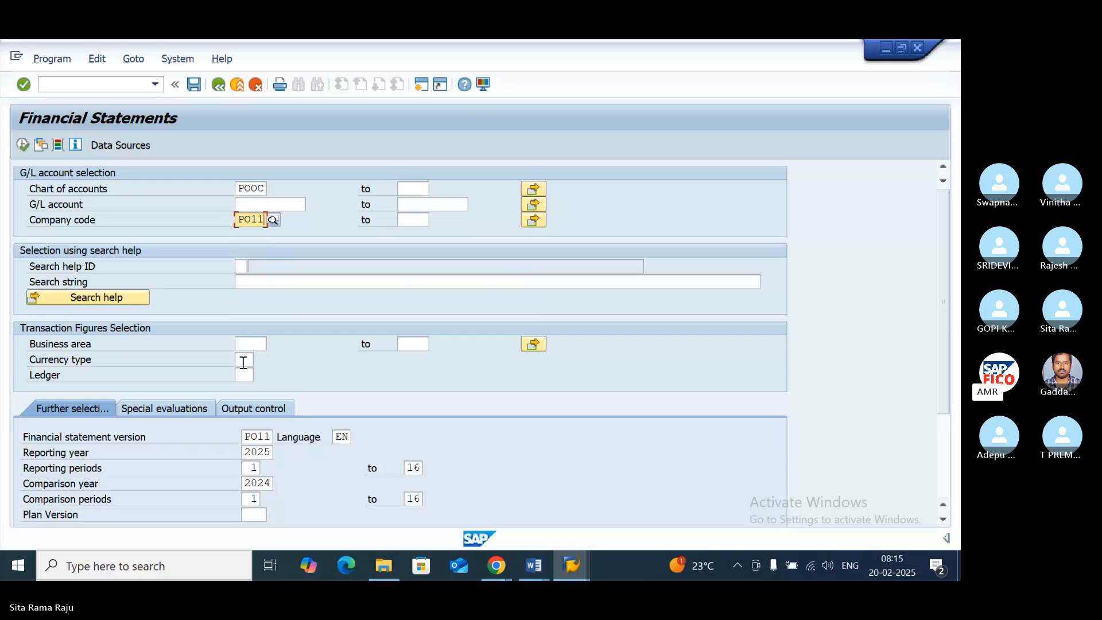
- Set the reporting year to 2024 and the comparison year to 2025
left_click(947, 519)
left_click(946, 520)
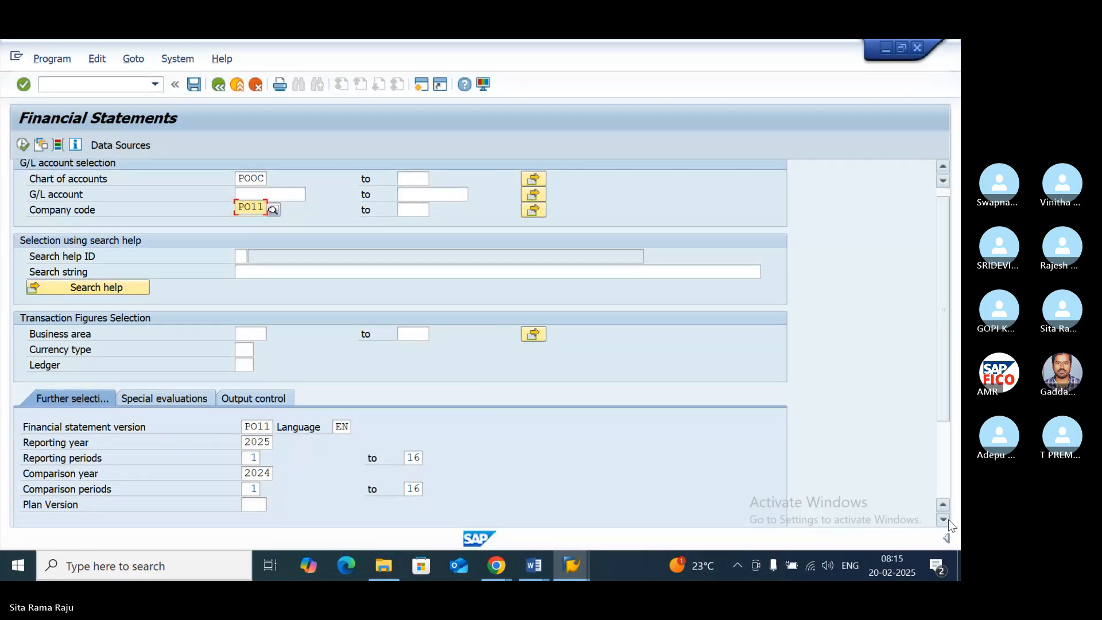
left_click(947, 519)
left_click(946, 519)
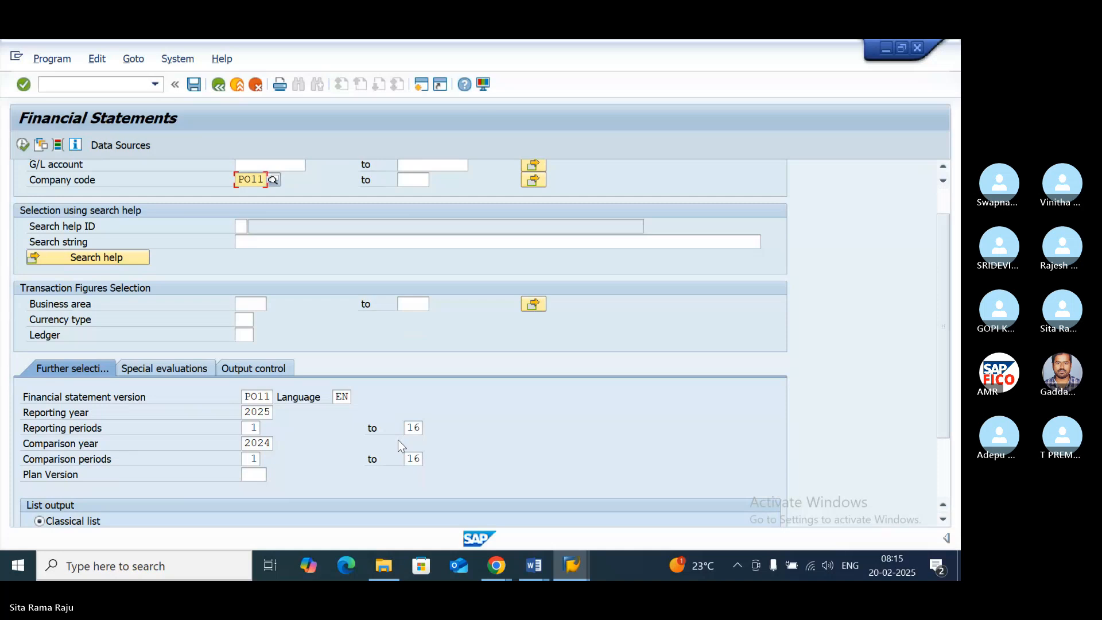
left_click(272, 412)
key("BackSpace")
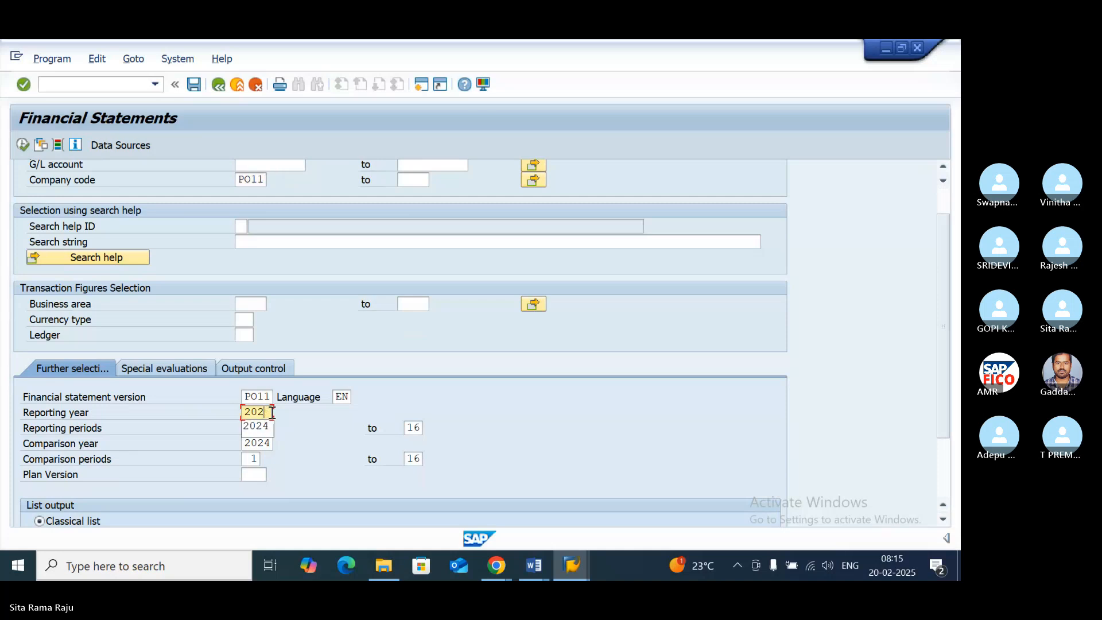
type("4")
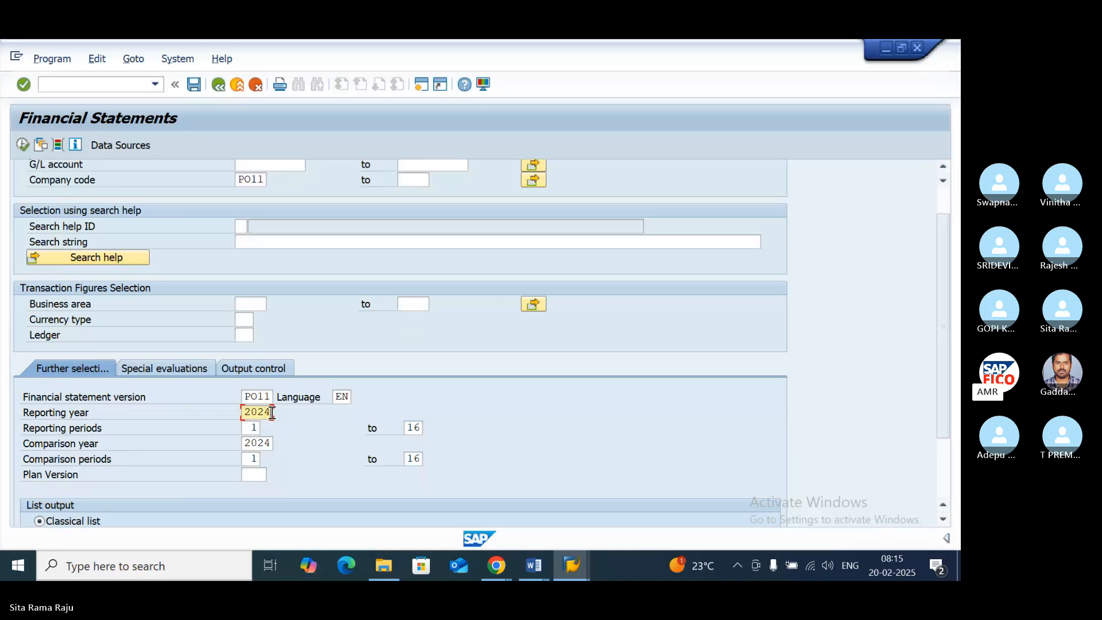
left_click(272, 443)
key("BackSpace")
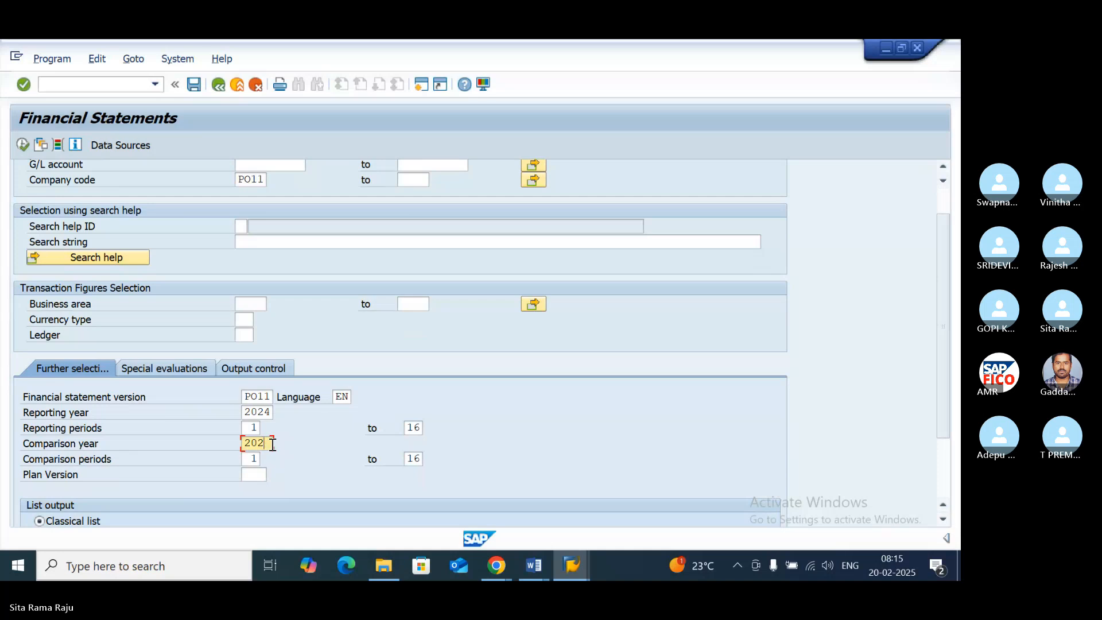
type("5")
- Select ALV grid control as the list output with layout 1SAP
scroll(303, 449, "down", 3)
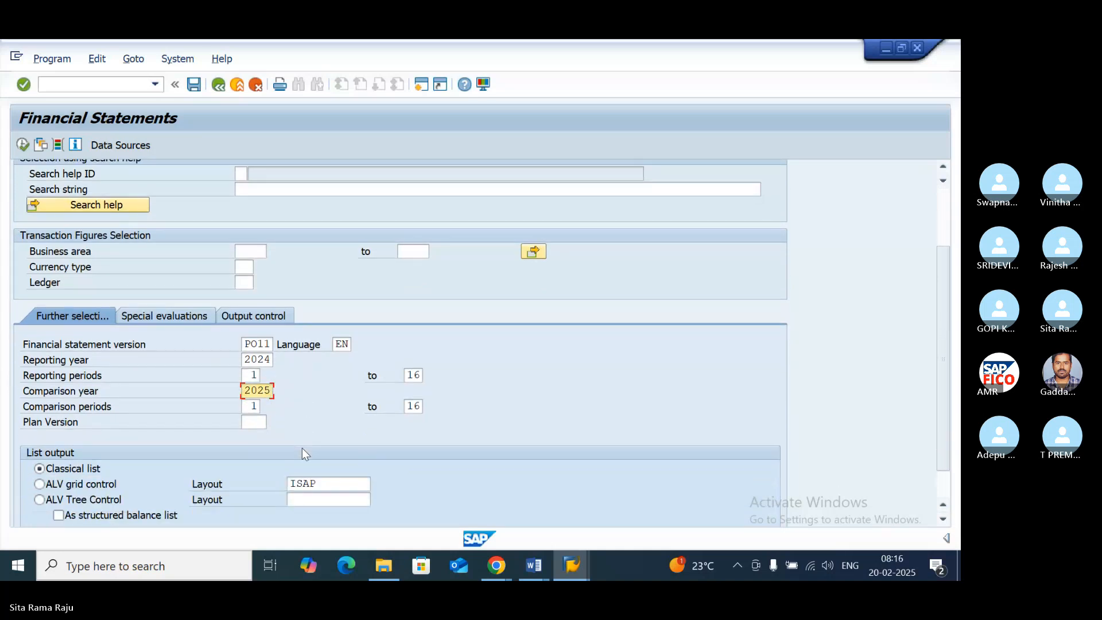
scroll(303, 449, "down", 1)
scroll(302, 449, "down", 1)
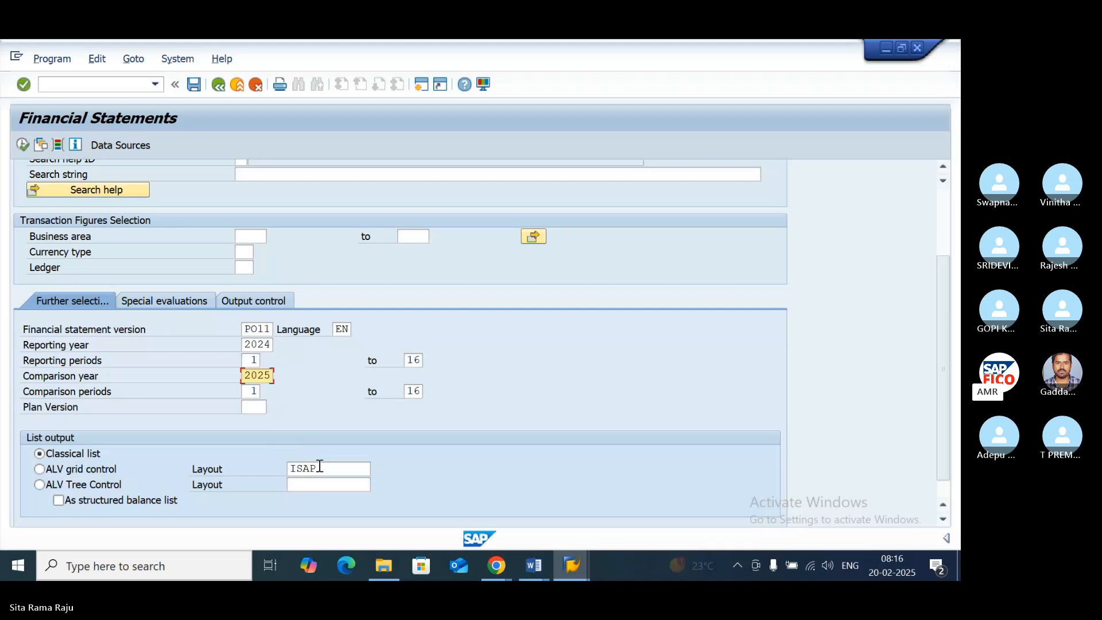
left_click(321, 467)
key("BackSpace")
key("BackSpace")
key("BackSpace")
key("BackSpace")
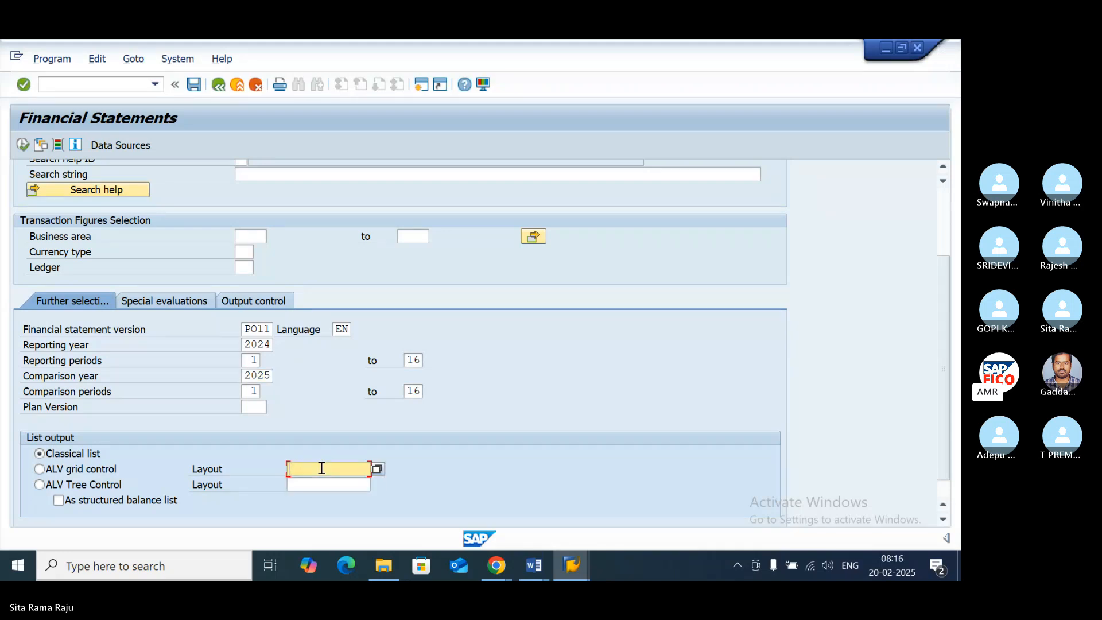
type("1SAP")
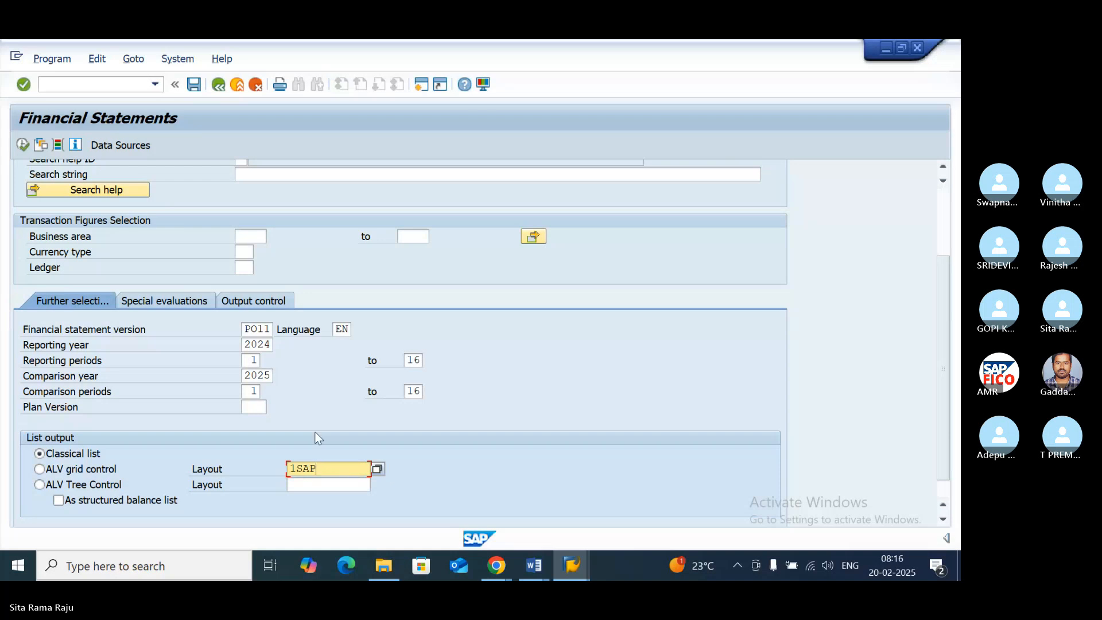
left_click(39, 469)
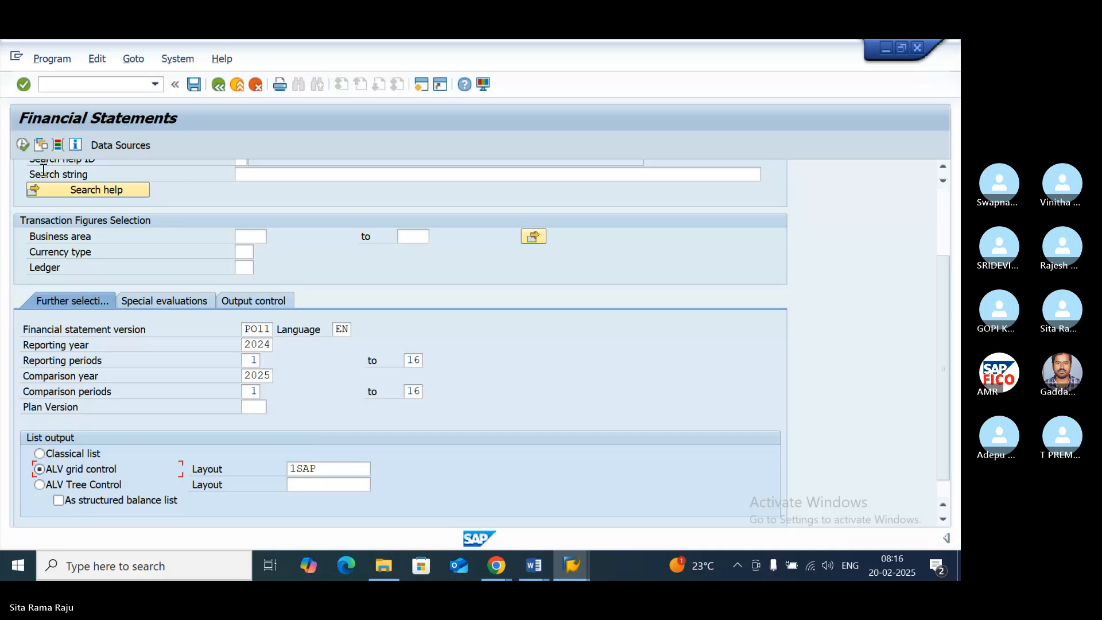
- Execute the report, accept the display messages, and look through the listed accounts
left_click(23, 145)
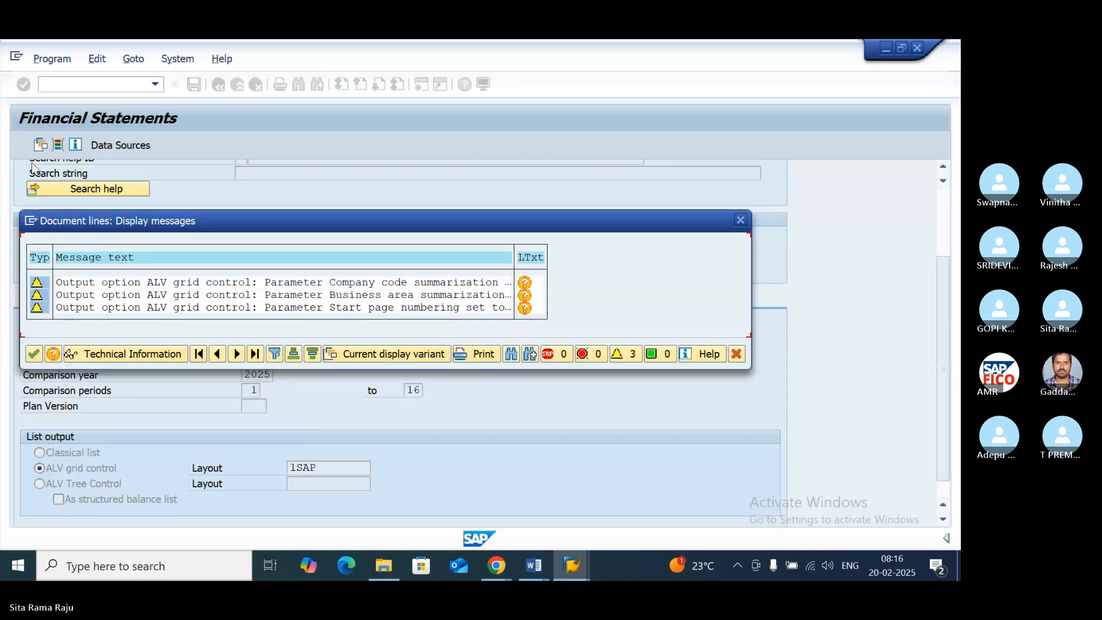
left_click(34, 354)
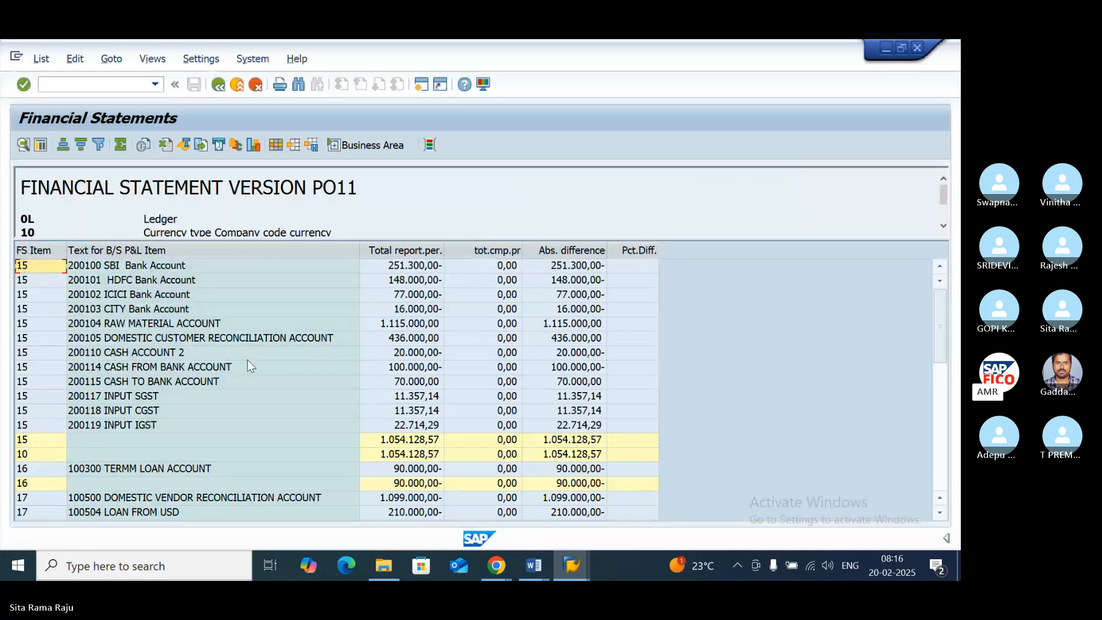
left_click(940, 513)
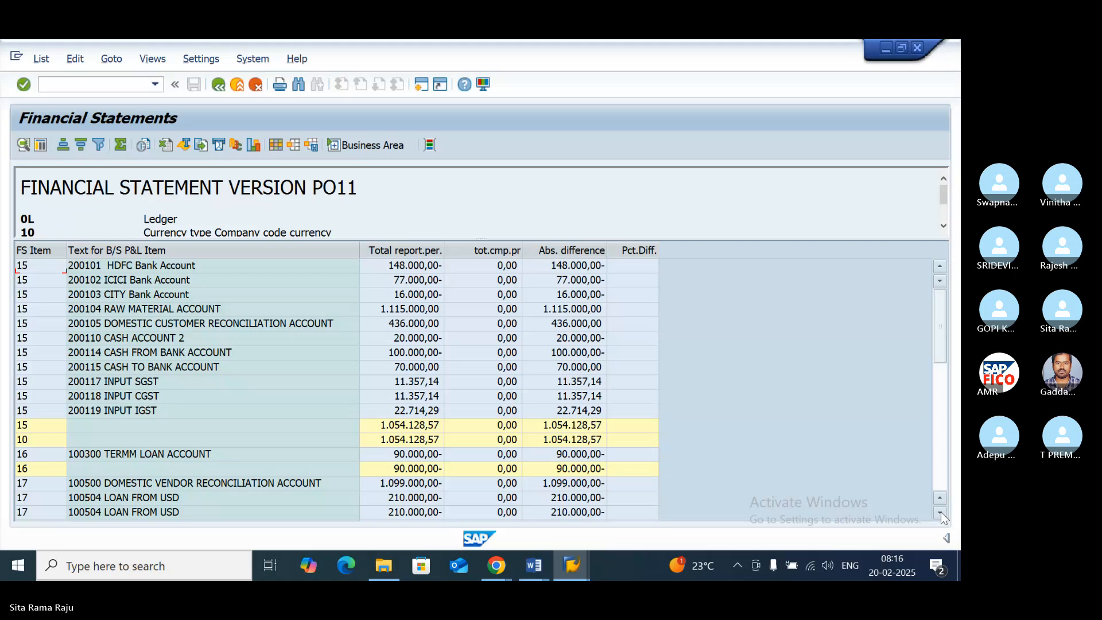
double_click(939, 513)
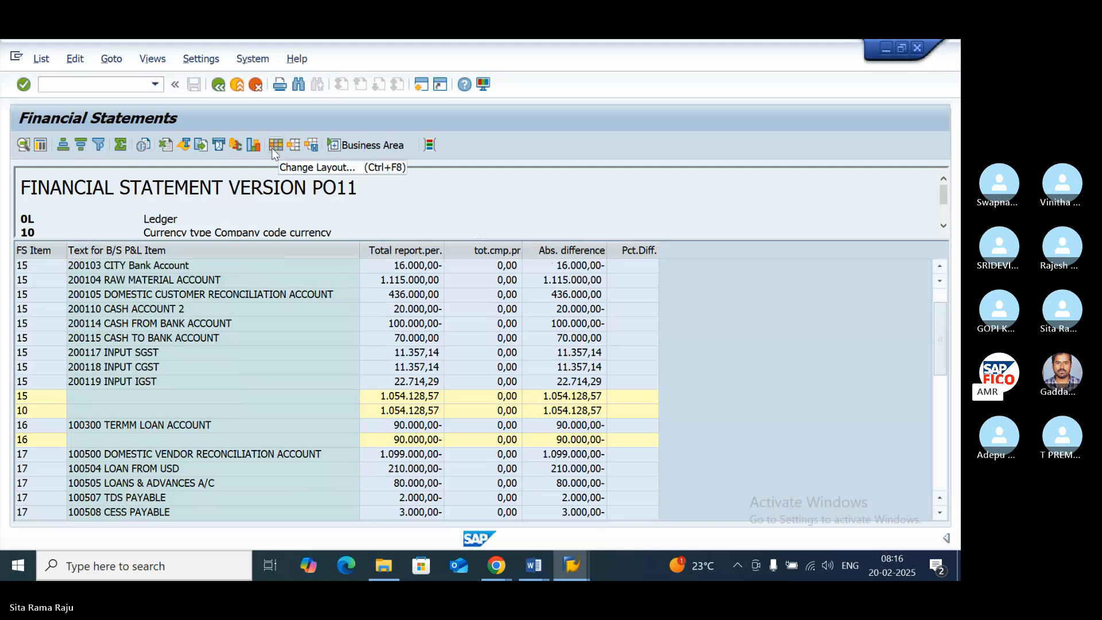
- Export the list as a spreadsheet in Excel (Office 2007 XLSX) format, saved as export1 on the Desktop, allowing SAP to create the file
left_click(41, 60)
mouse_move(161, 119)
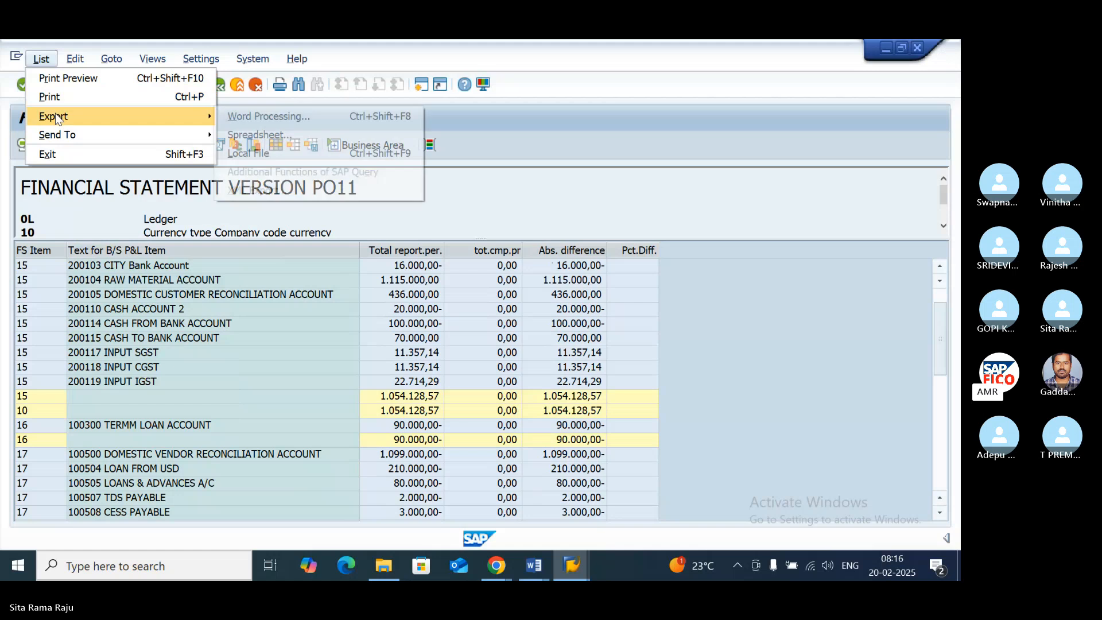
left_click(245, 136)
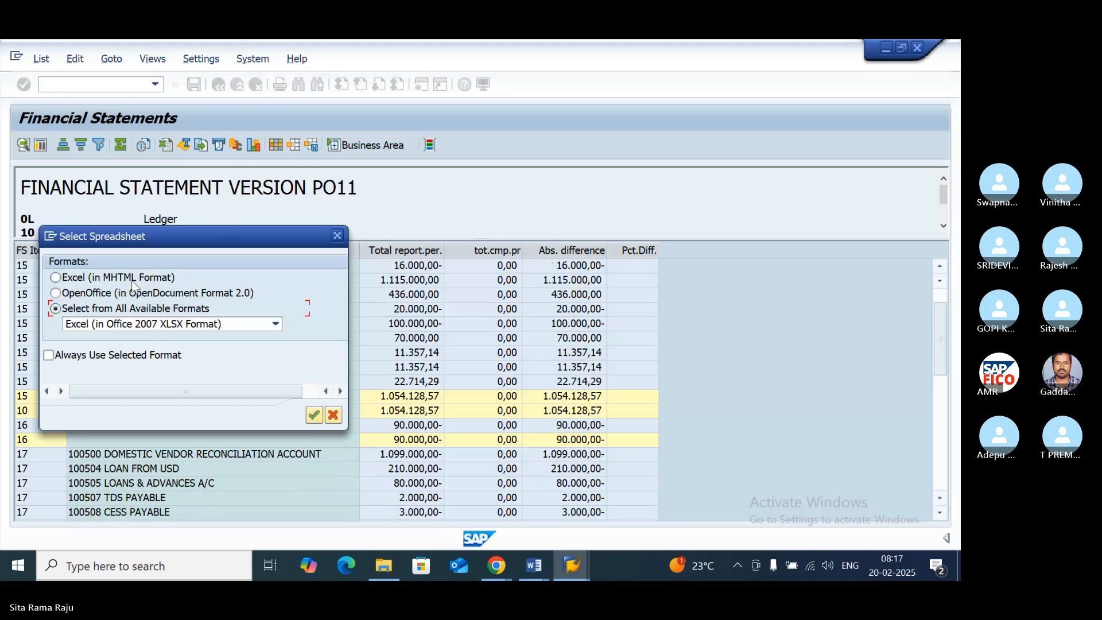
left_click(313, 416)
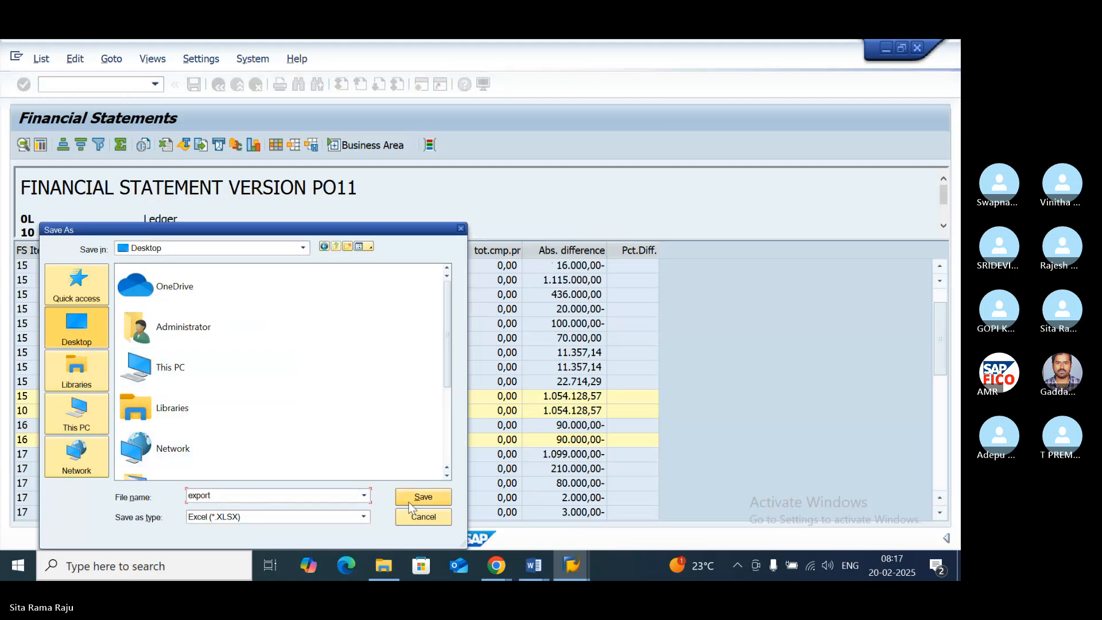
double_click(243, 494)
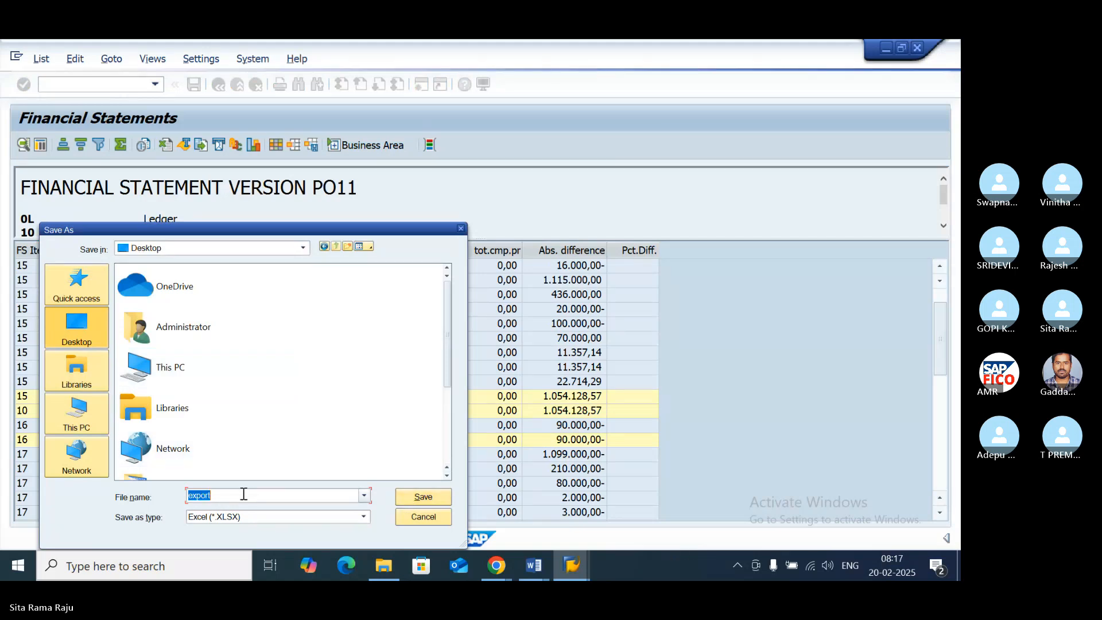
type("export1")
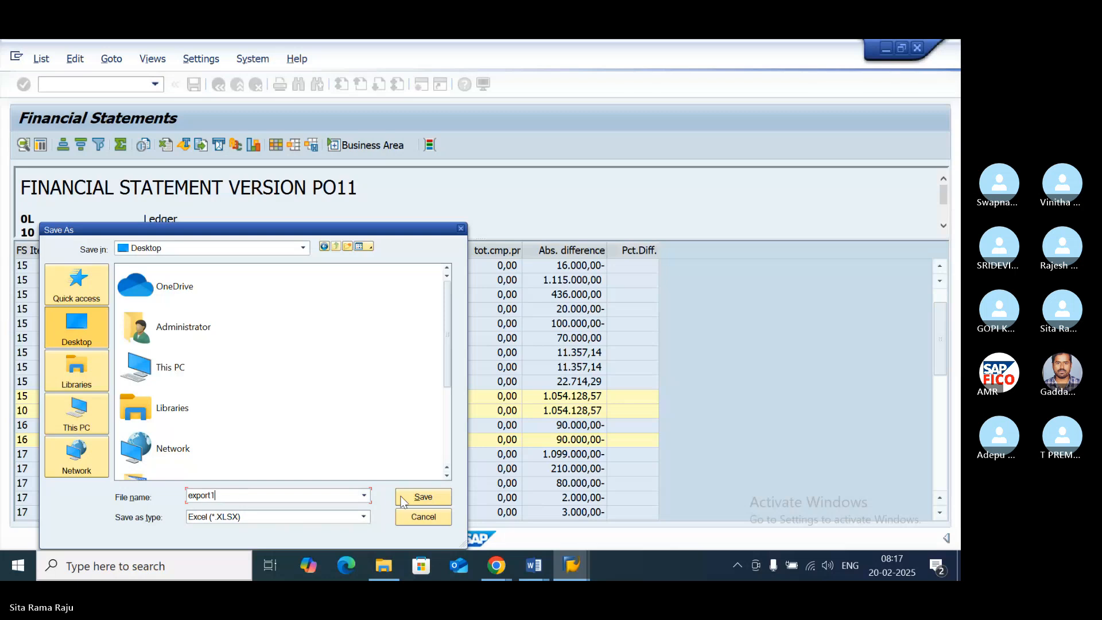
left_click(423, 498)
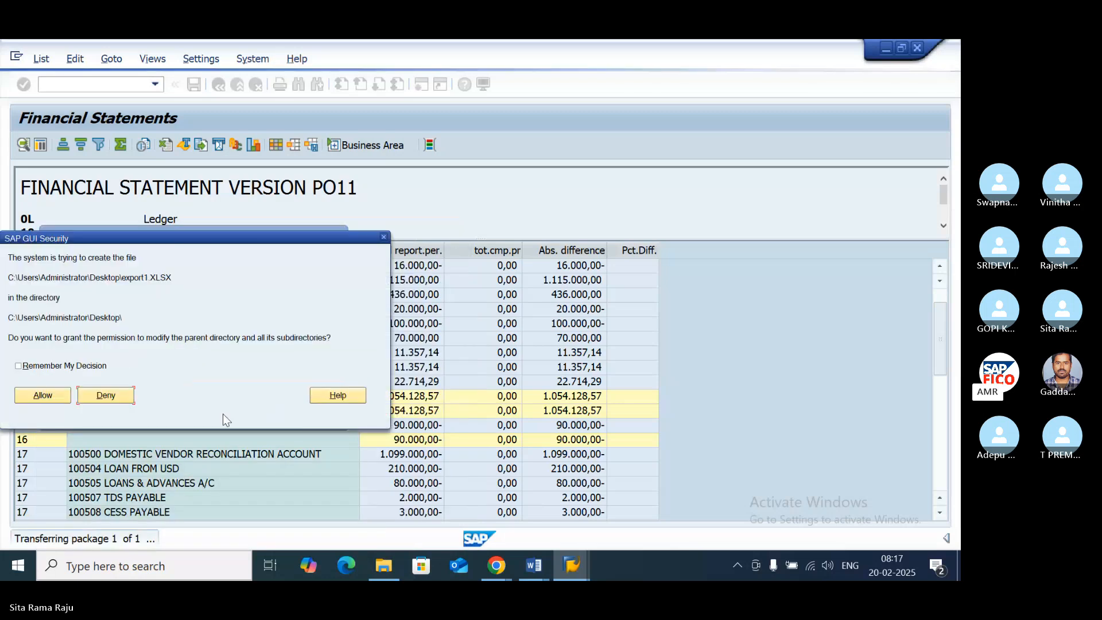
left_click(55, 394)
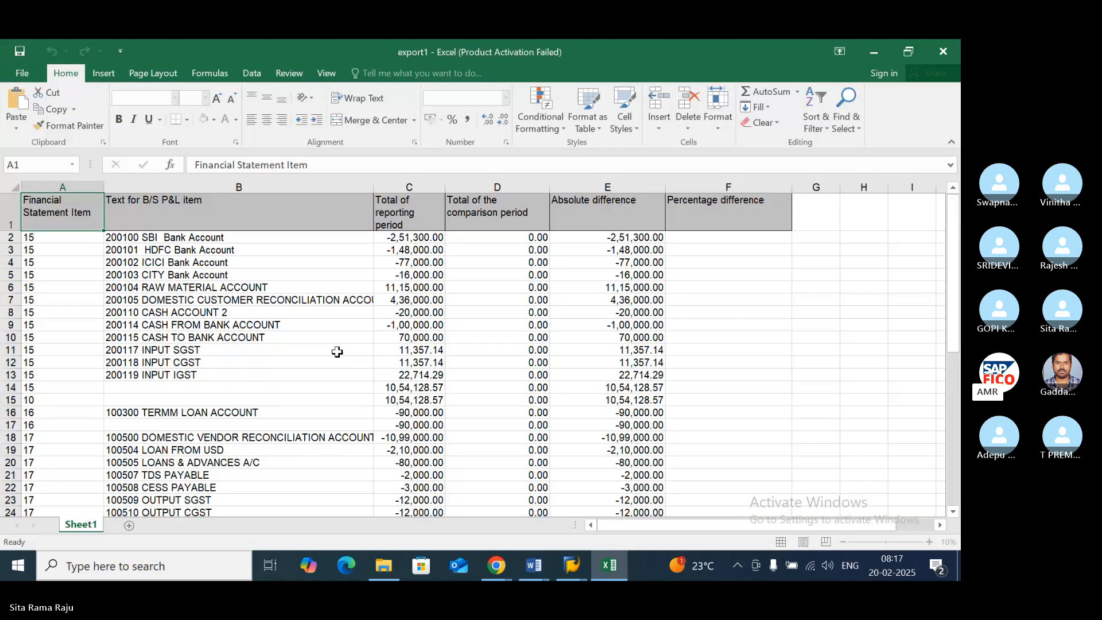
- Review the account rows and reporting and comparison period totals in the export1 workbook
left_click(484, 275)
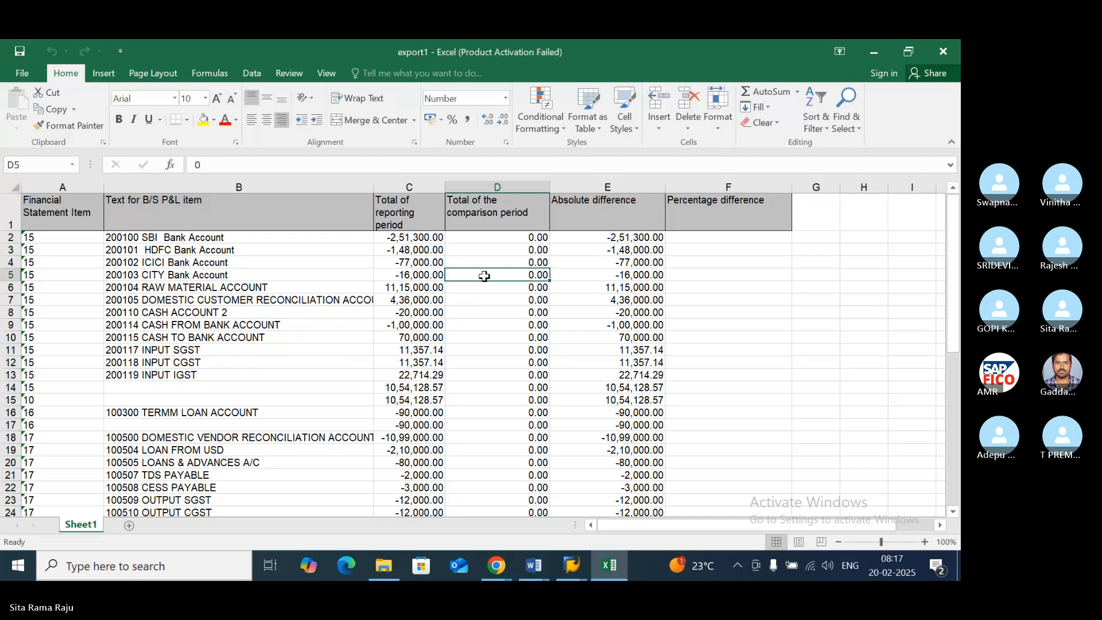
scroll(484, 275, "down", 1)
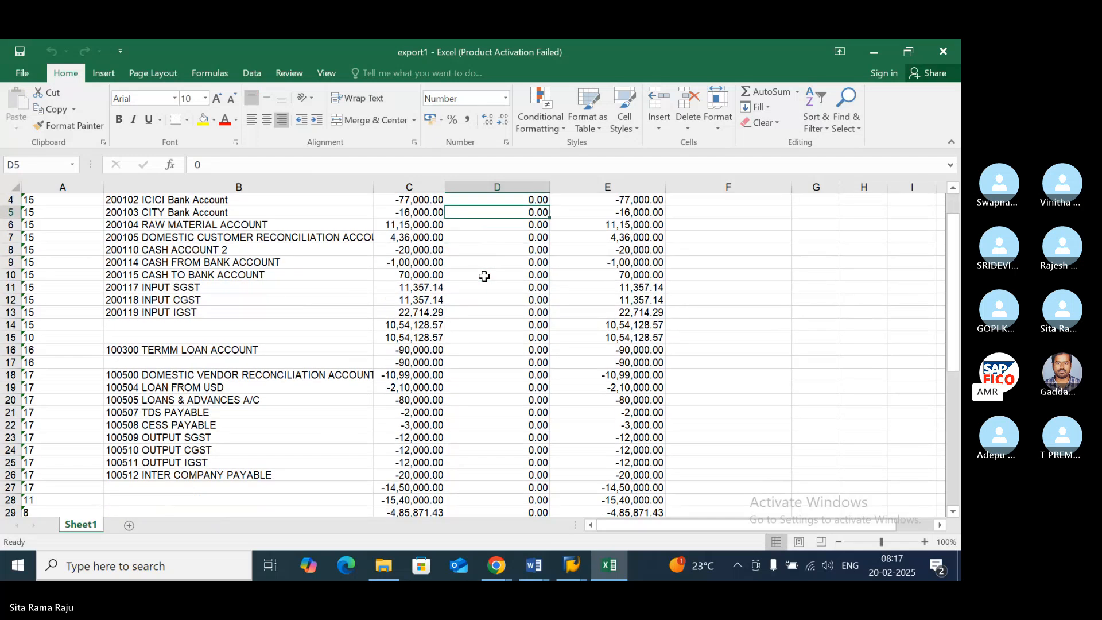
scroll(484, 275, "up", 1)
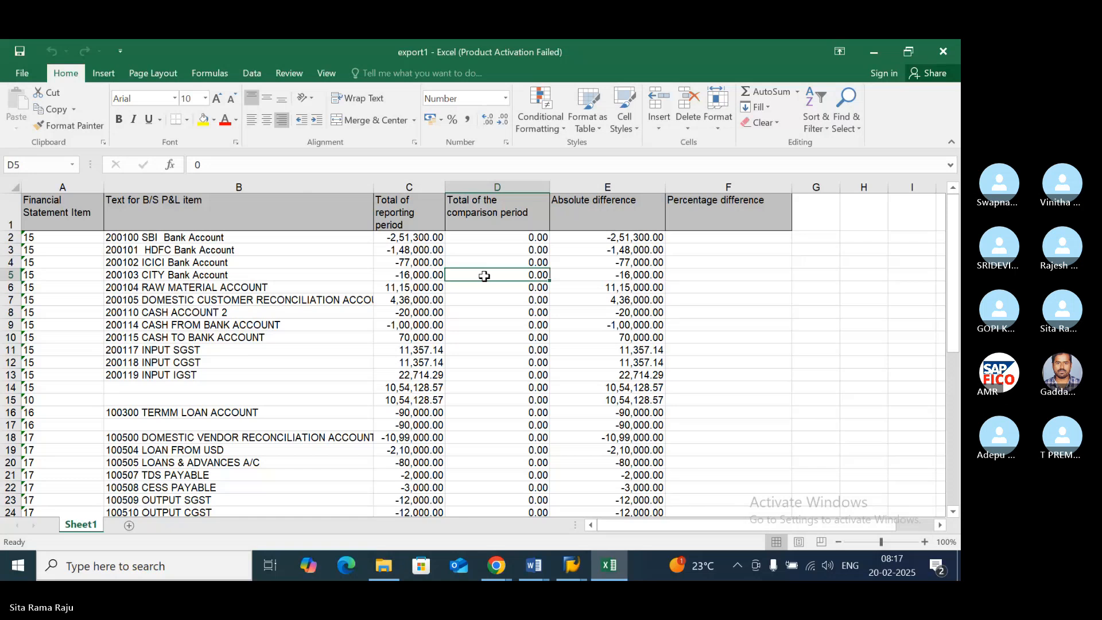
- Switch to the SAP FICO Financial Statement Versions document in Word and review the F.01 and SAP1 transaction notes
mouse_move(531, 556)
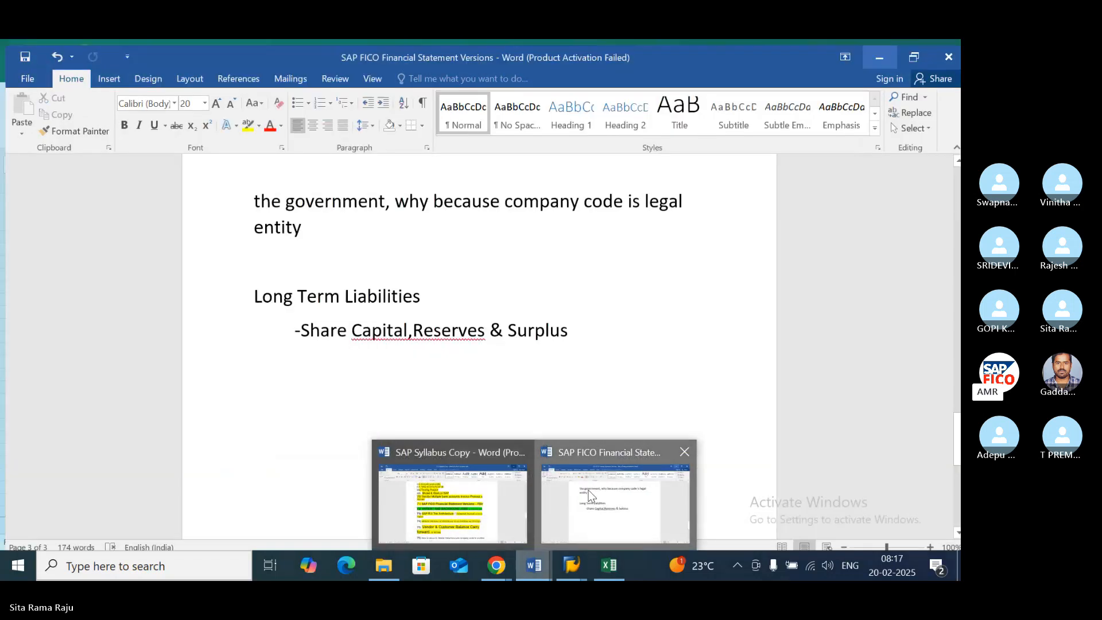
left_click(568, 495)
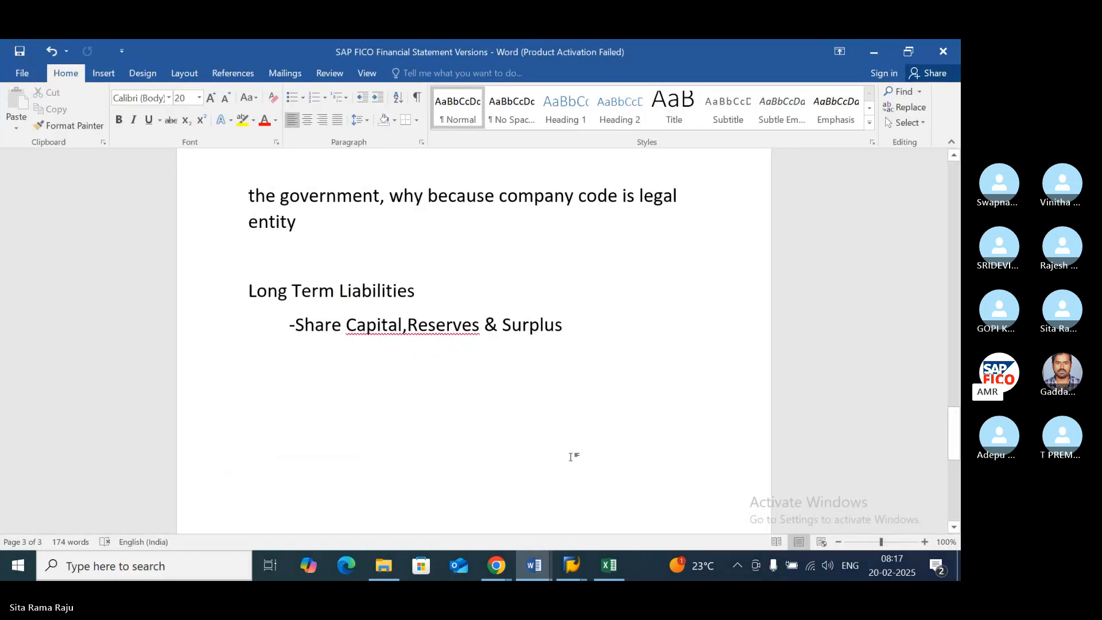
scroll(570, 456, "up", 10)
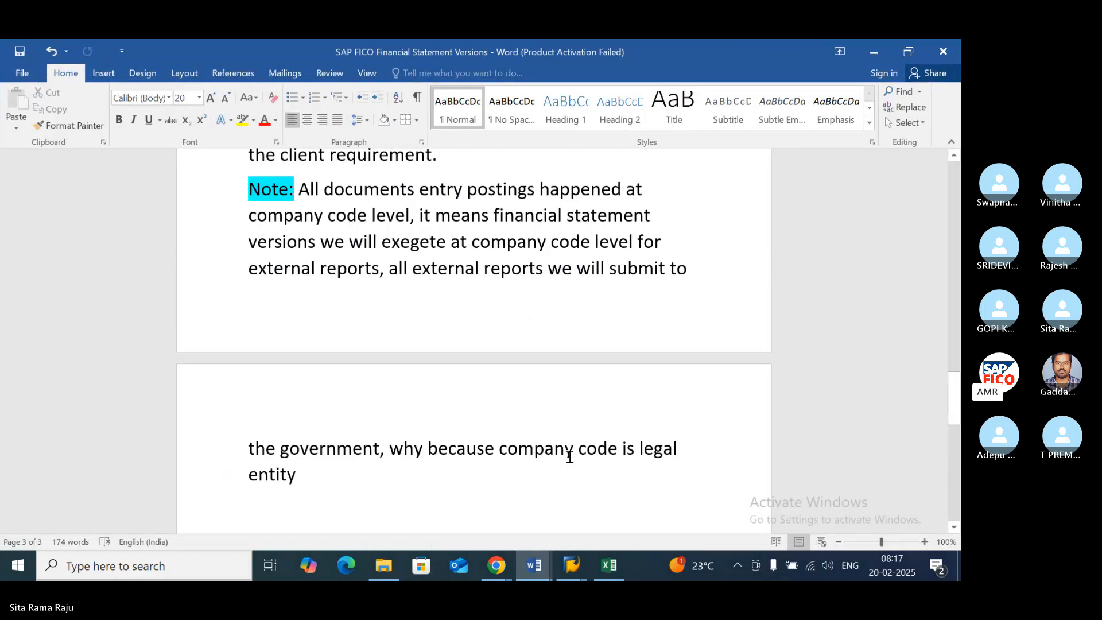
scroll(569, 456, "up", 2)
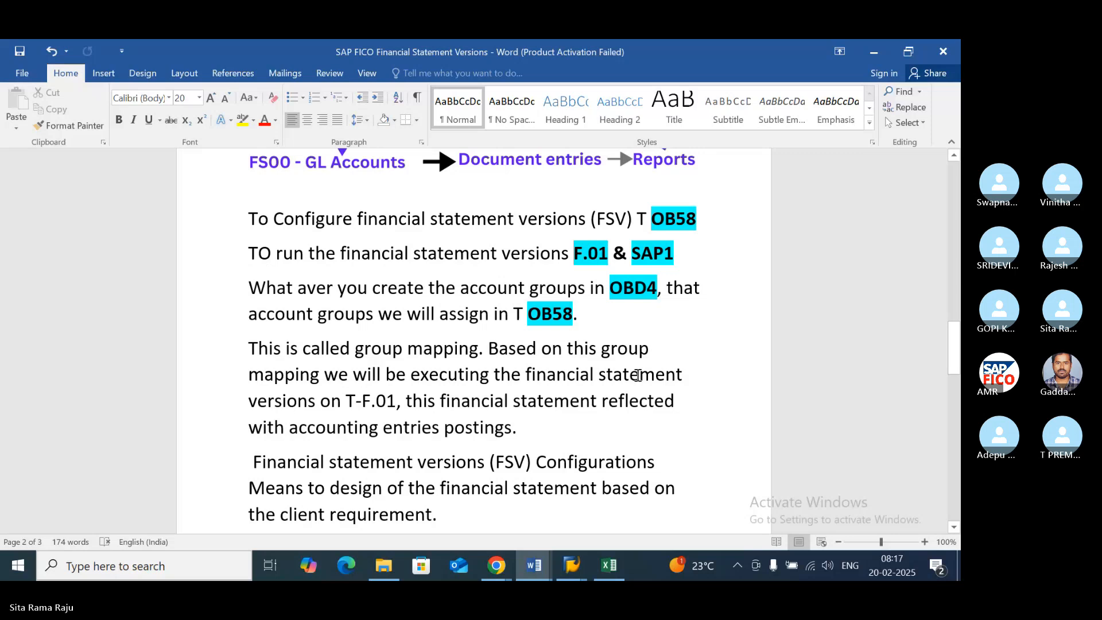
left_click_drag(686, 256, 502, 255)
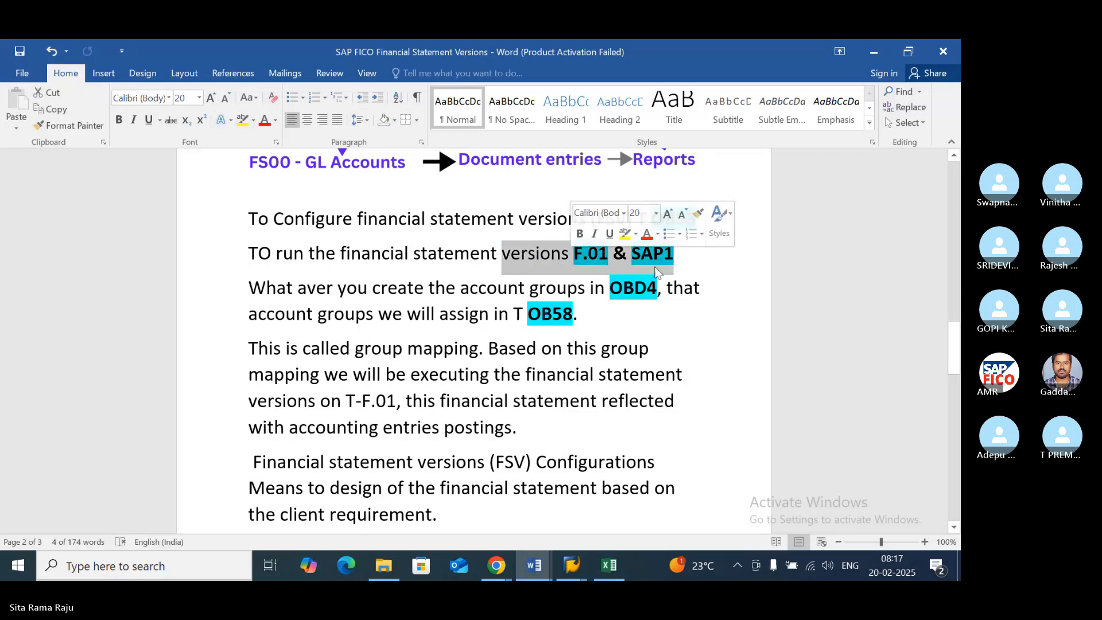
left_click_drag(691, 263, 578, 260)
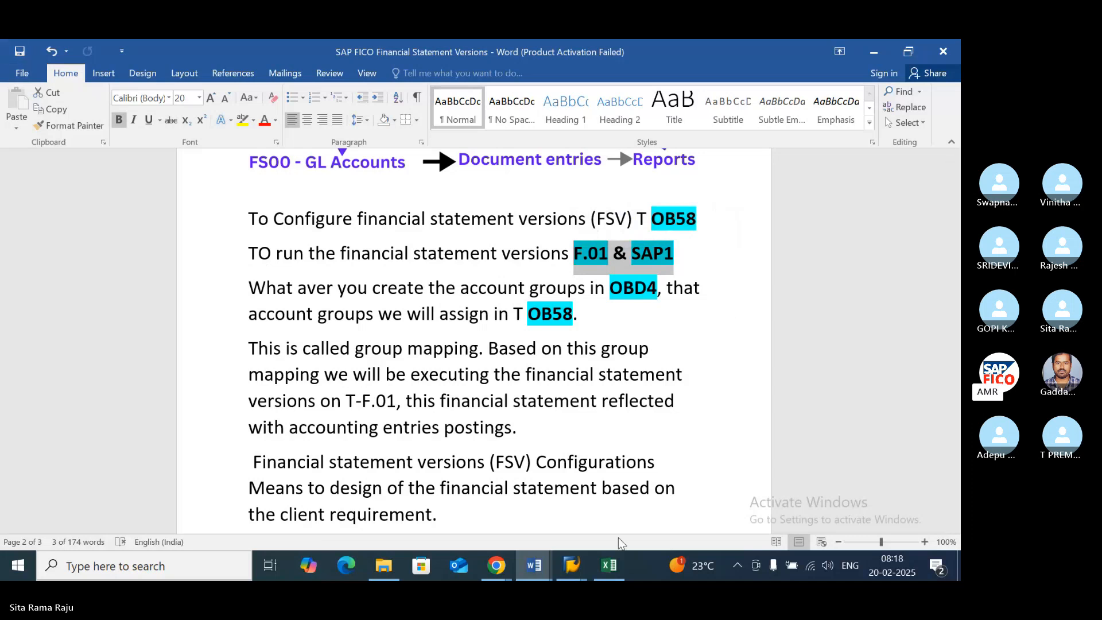
left_click(694, 376)
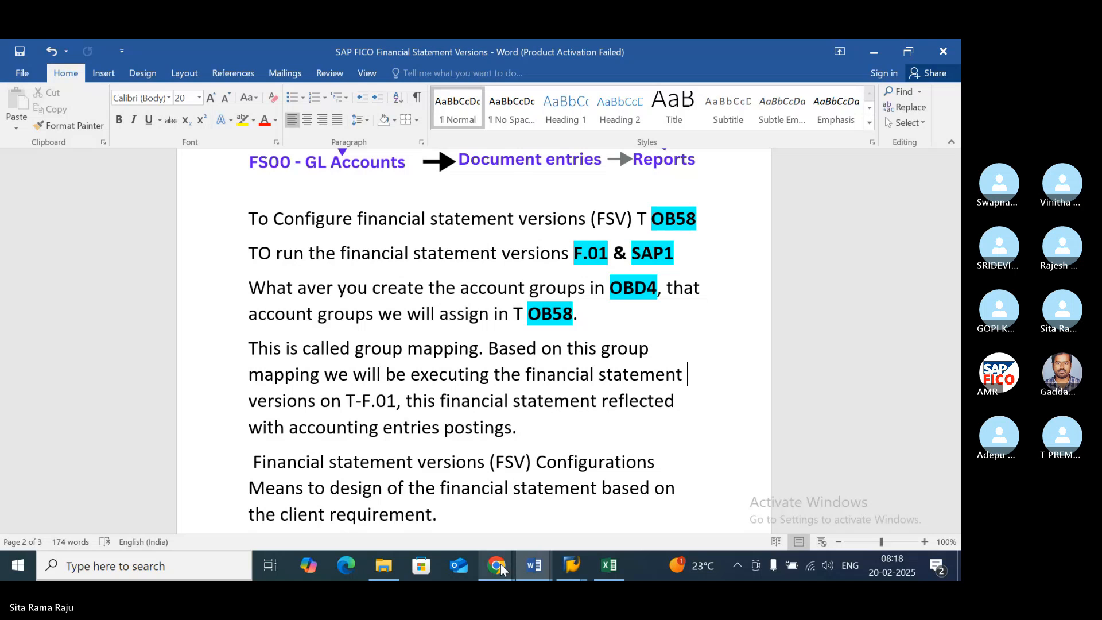
- Switch to the Skype call in Chrome, briefly unmute and re-mute the microphone, and raise a hand
mouse_move(498, 567)
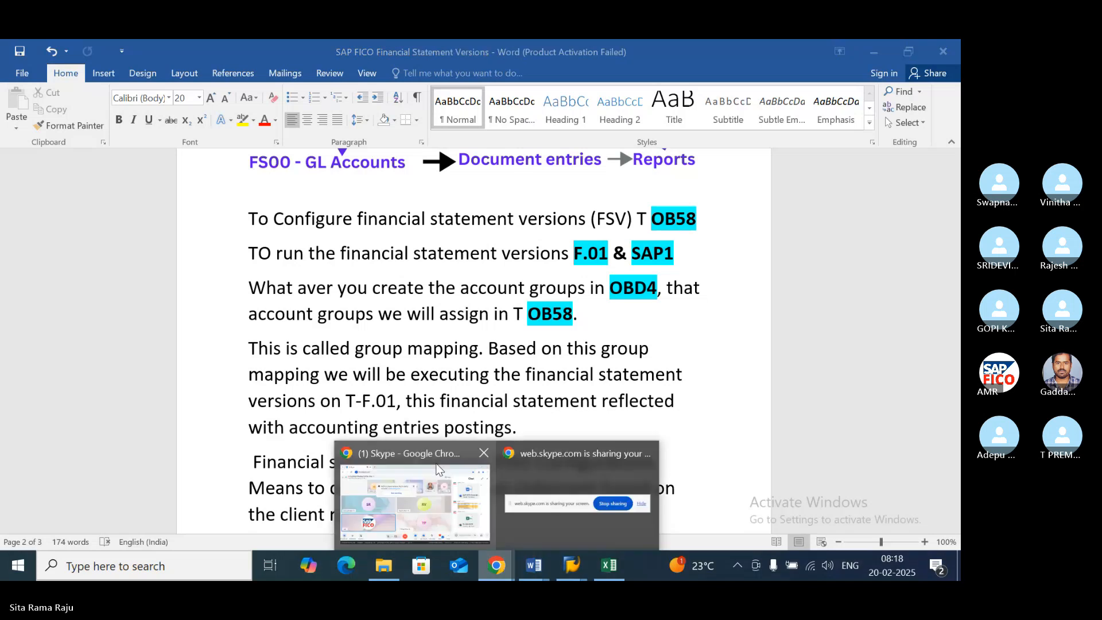
left_click(439, 469)
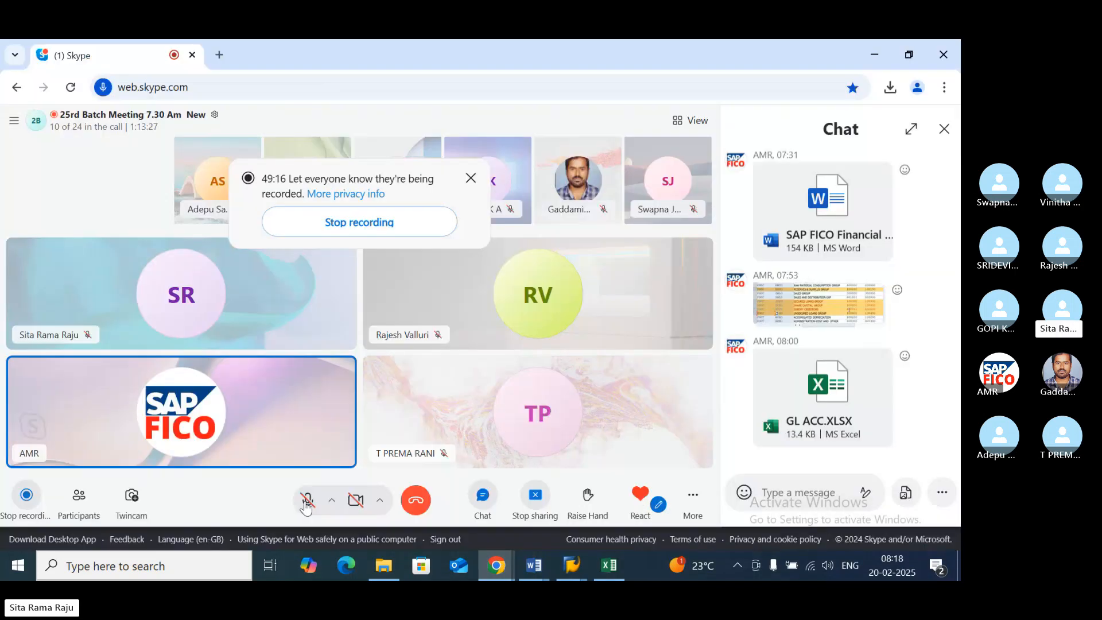
left_click(307, 502)
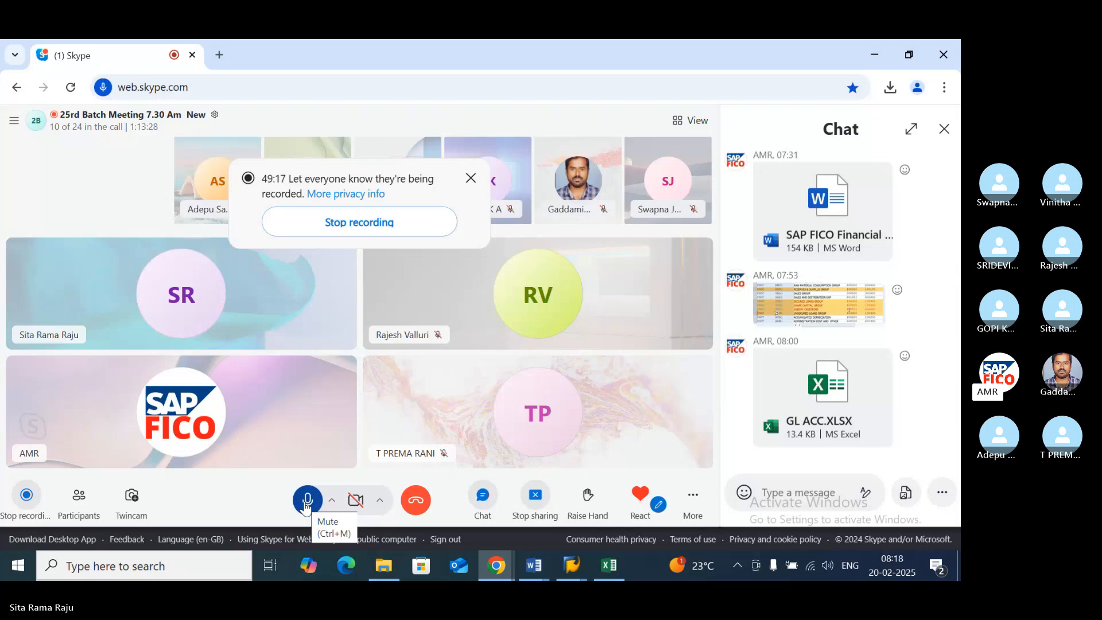
left_click(306, 505)
left_click(587, 504)
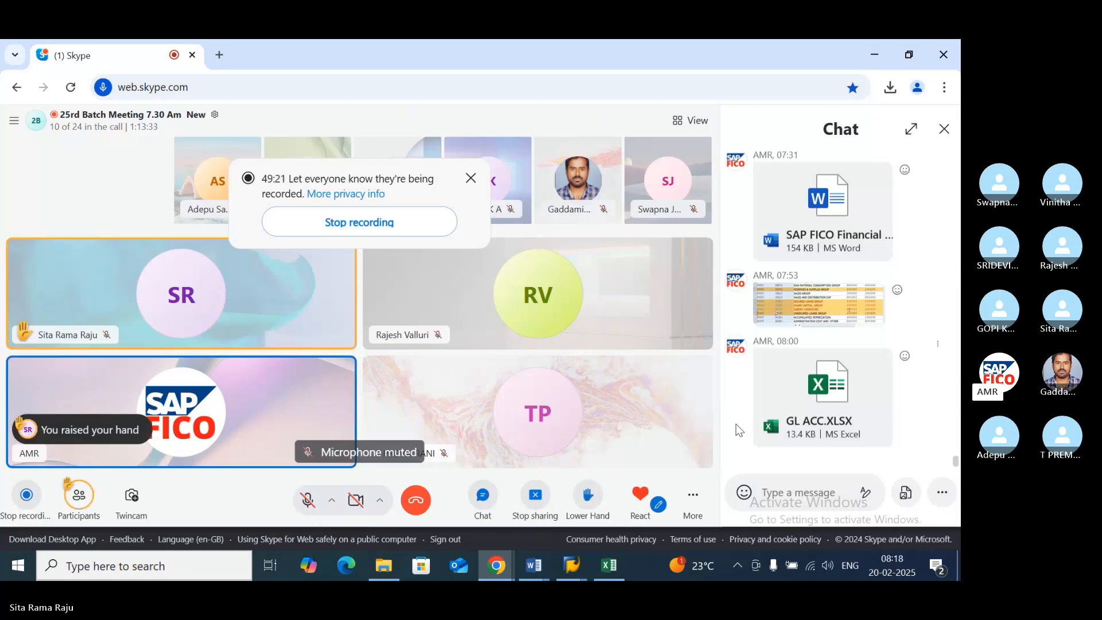
- Check topic 72 on variant and background jobs in the SAP Syllabus Copy document, then return to the Skype call
mouse_move(534, 564)
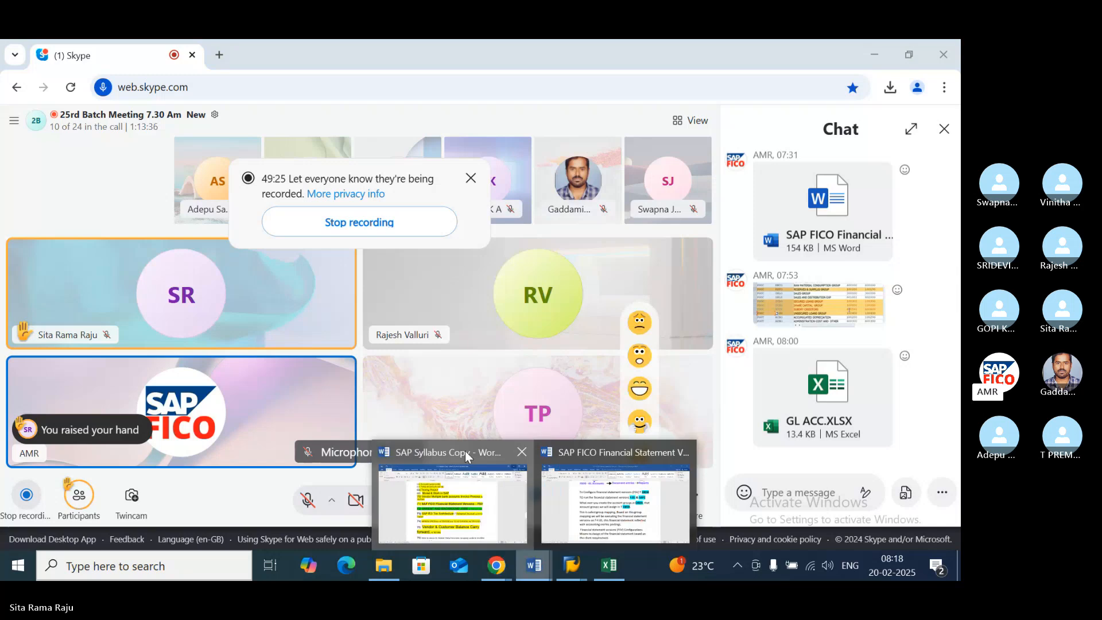
left_click(465, 450)
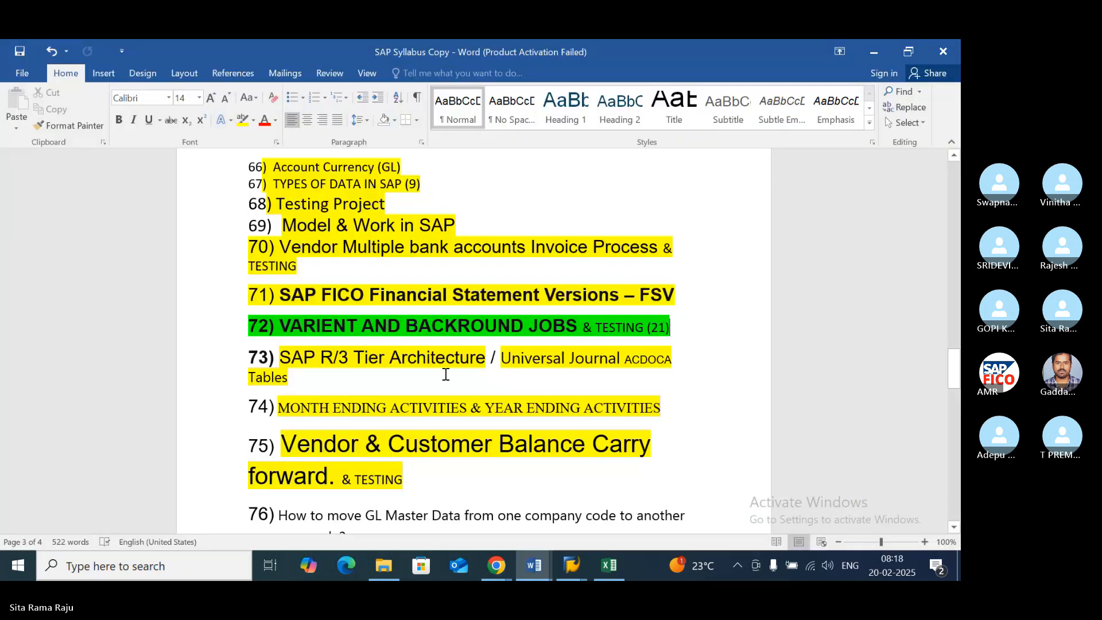
triple_click(464, 327)
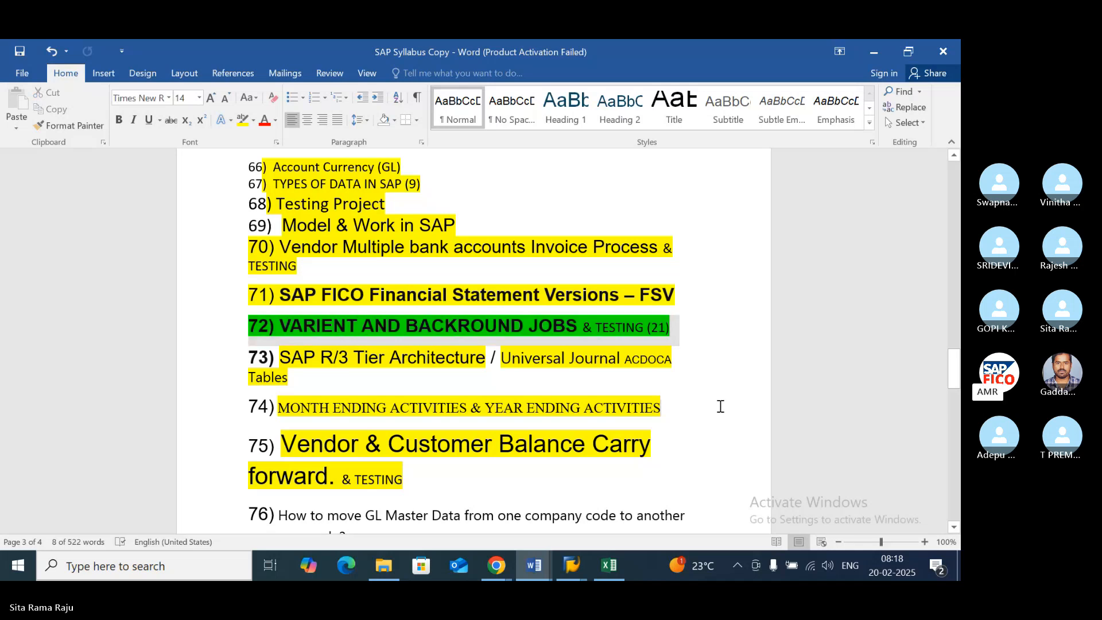
left_click(720, 405)
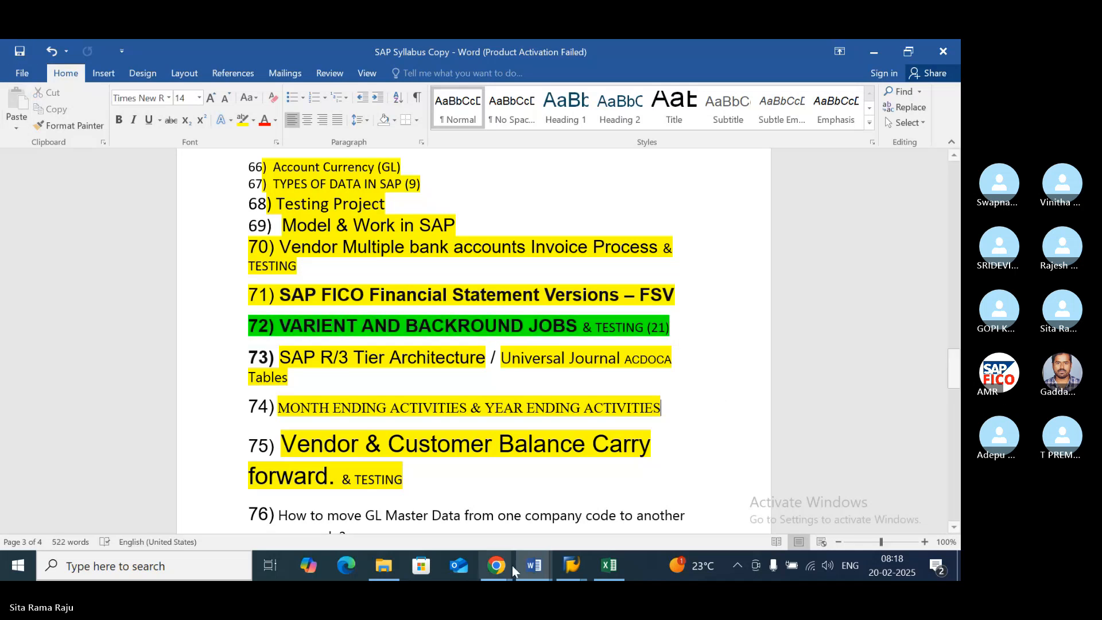
mouse_move(512, 568)
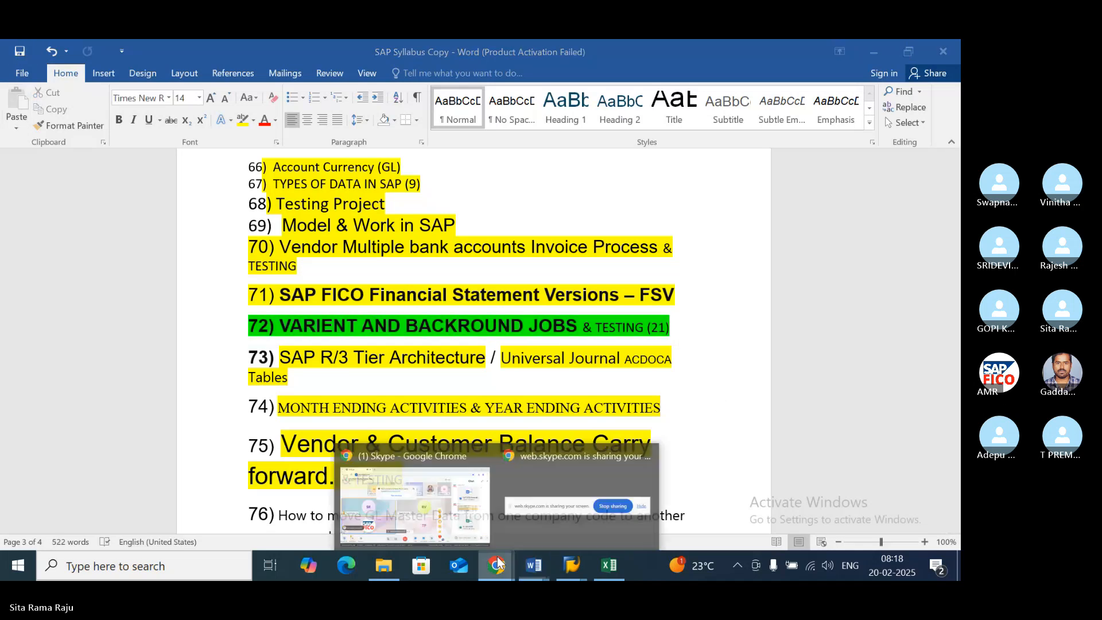
left_click(431, 459)
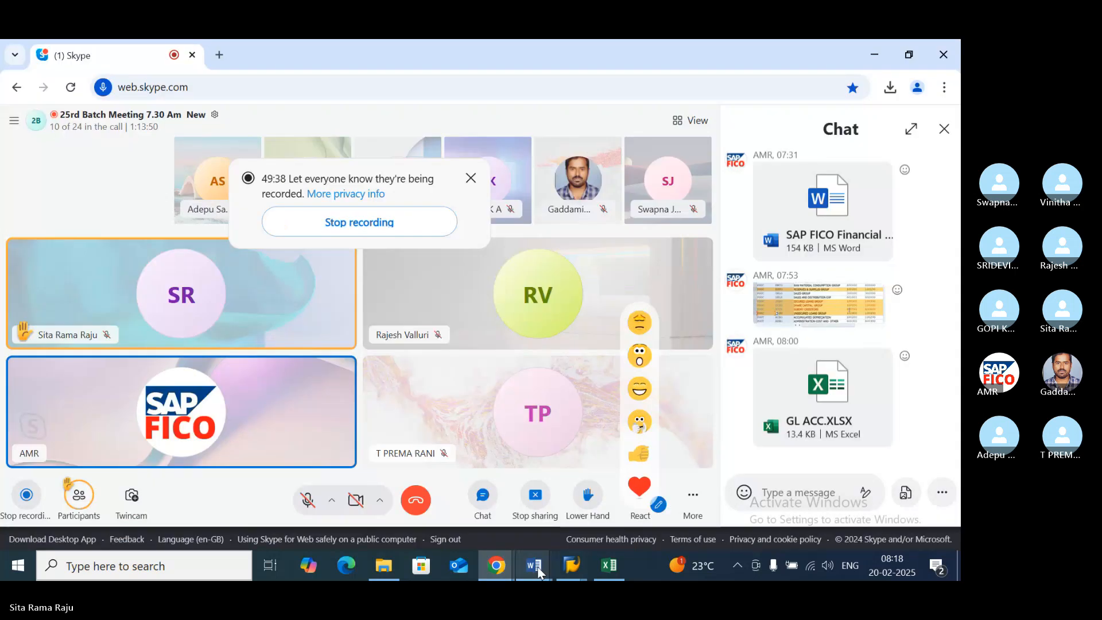
- Reopen the SAP Syllabus Copy document in Word and highlight topic 76 on moving GL master data between company codes
mouse_move(538, 570)
left_click(450, 450)
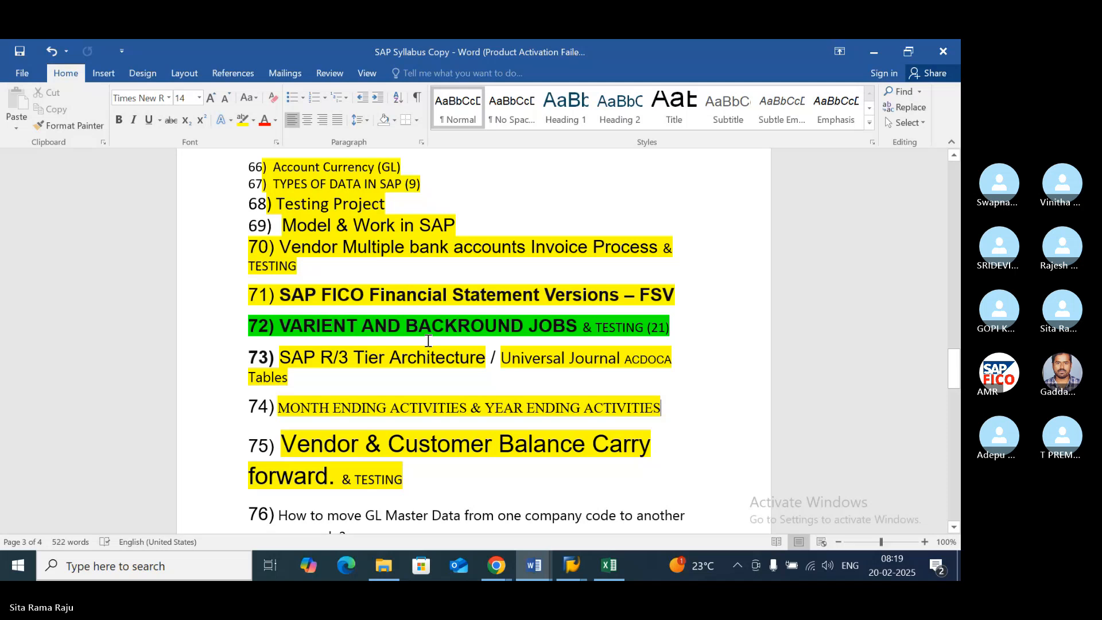
scroll(428, 340, "down", 4)
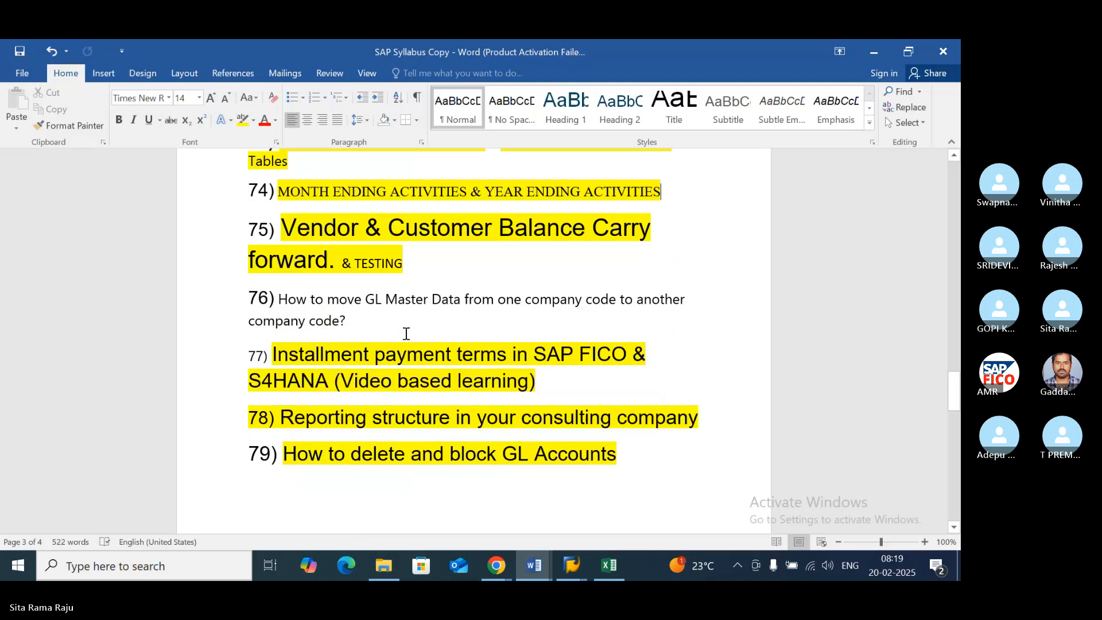
left_click_drag(406, 334, 257, 297)
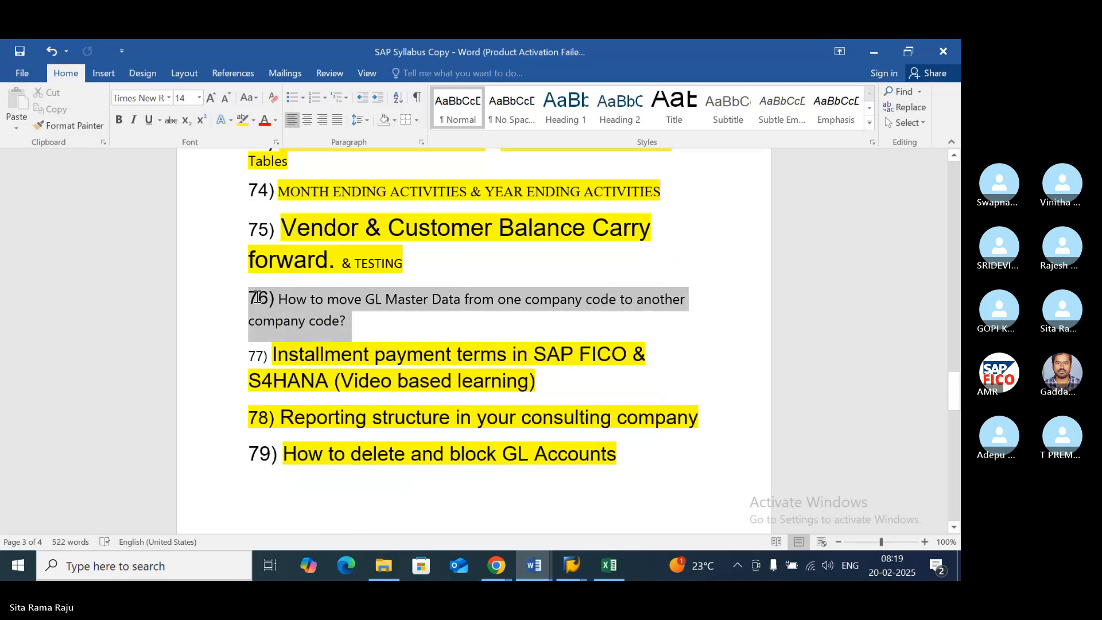
- Review the remaining syllabus topics from item 65 back to item 1, checking which ones are not highlighted
scroll(258, 297, "up", 12)
left_click(341, 295)
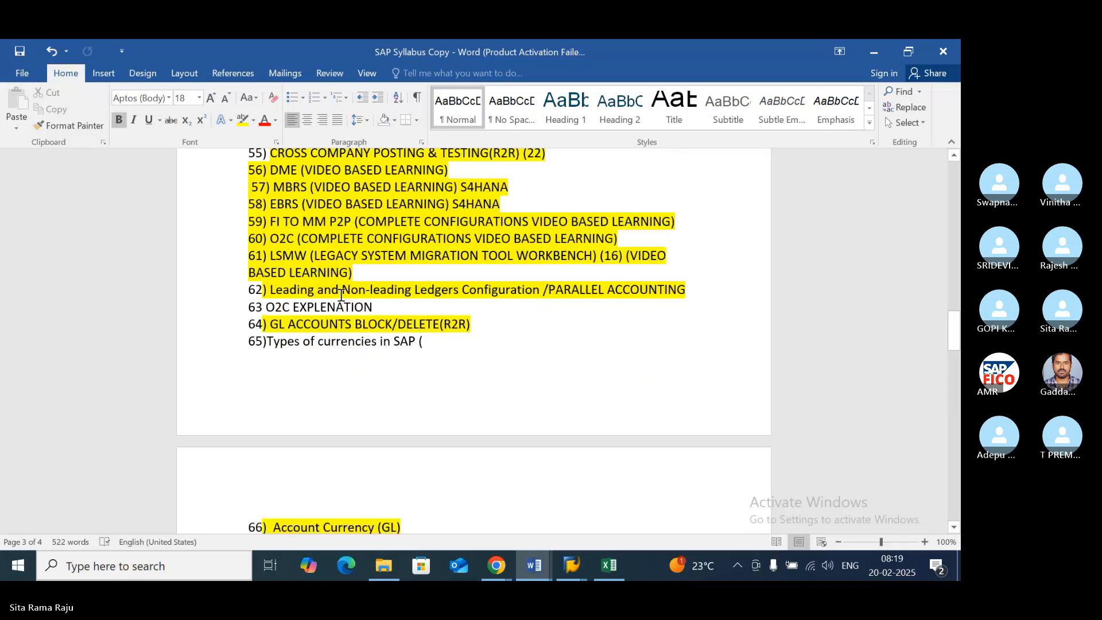
left_click(331, 343)
scroll(334, 343, "up", 10)
left_click(404, 344)
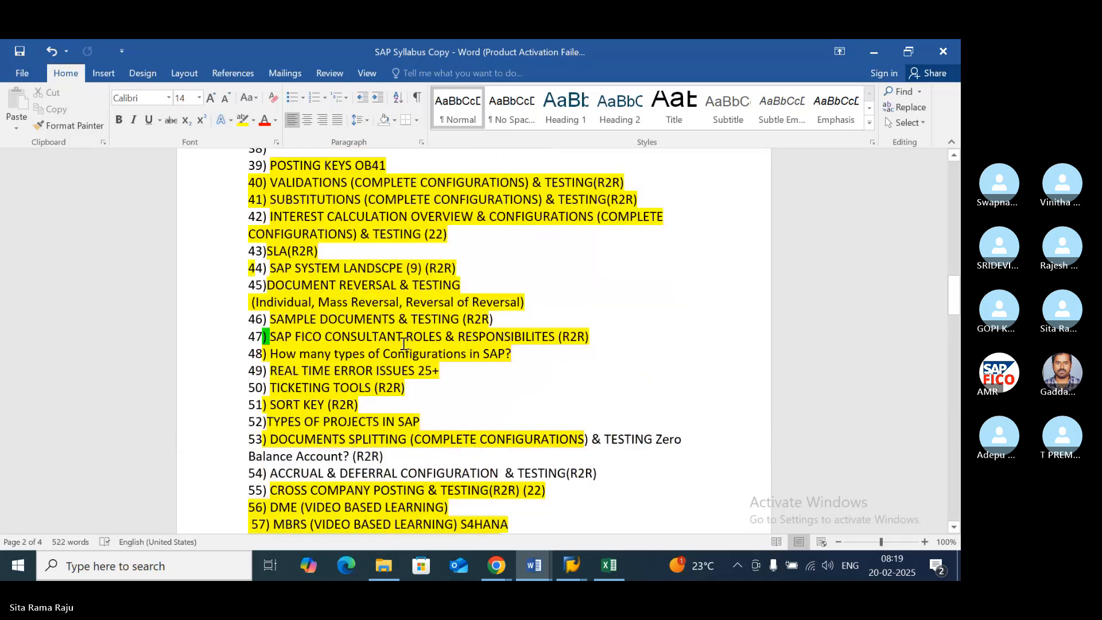
scroll(404, 343, "up", 4)
left_click(394, 334)
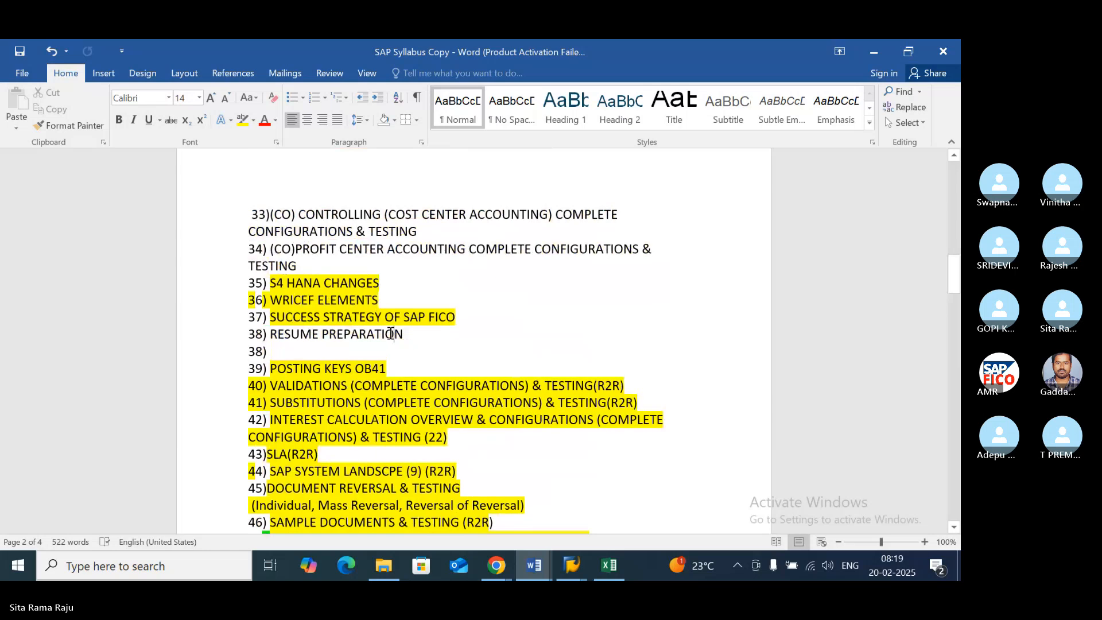
left_click(369, 250)
scroll(428, 263, "up", 7)
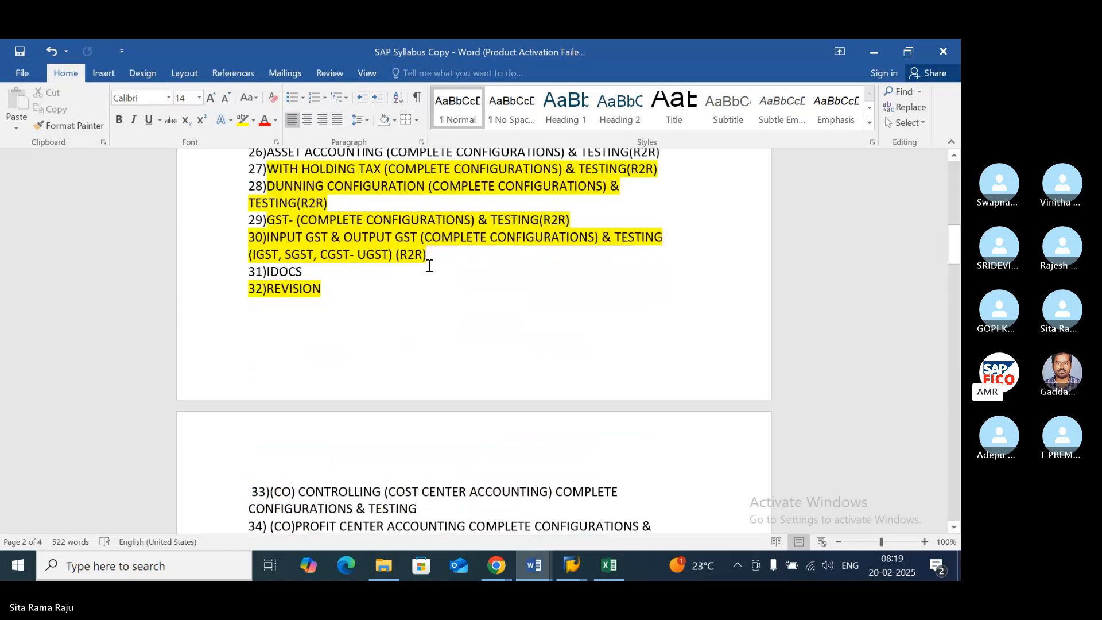
scroll(422, 268, "up", 2)
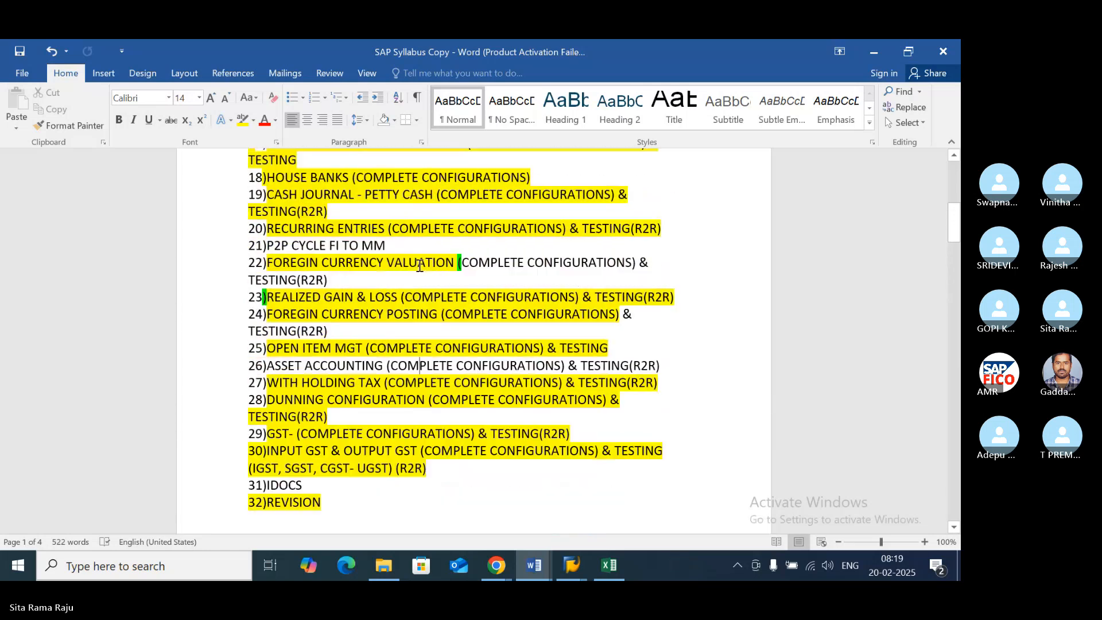
scroll(419, 265, "up", 3)
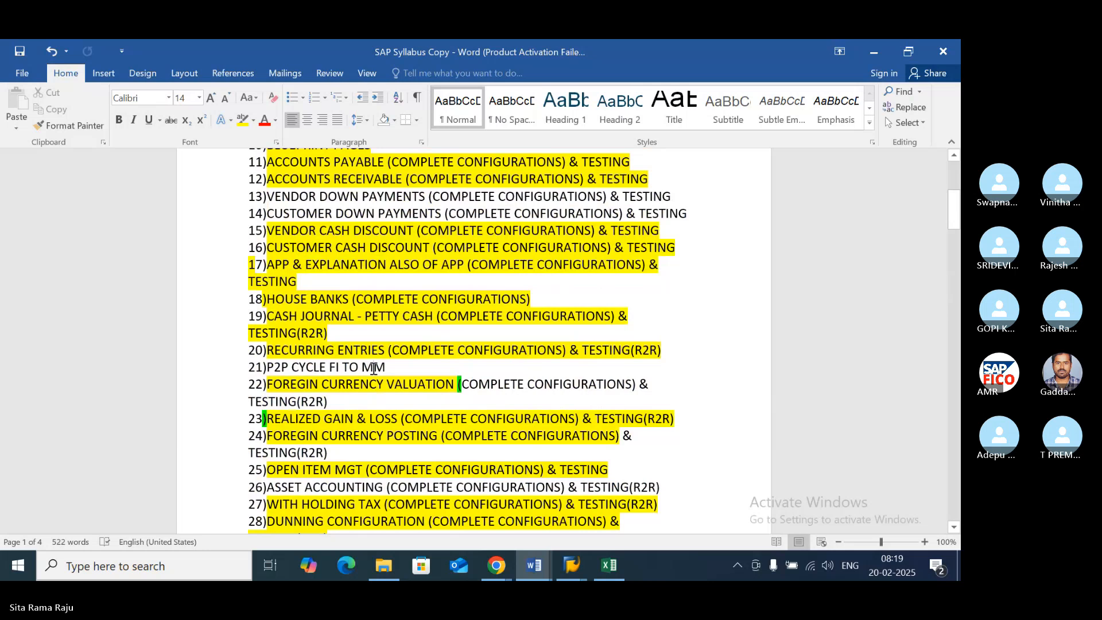
scroll(514, 465, "up", 3)
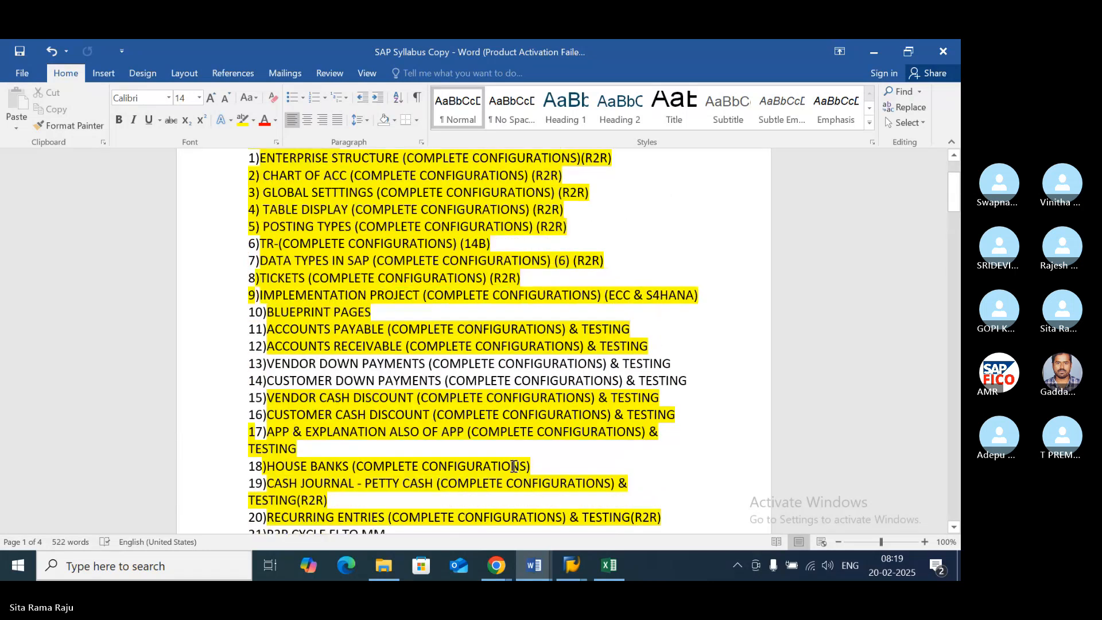
- Switch back to the Skype call, unmute the microphone briefly, and mute it again
mouse_move(496, 566)
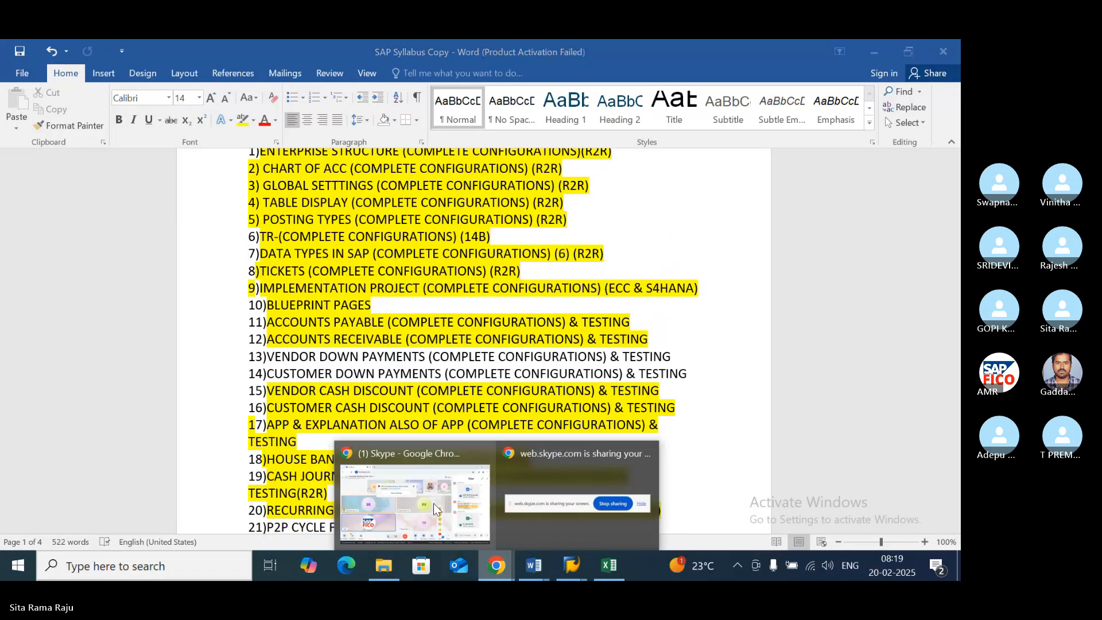
left_click(398, 452)
left_click(307, 501)
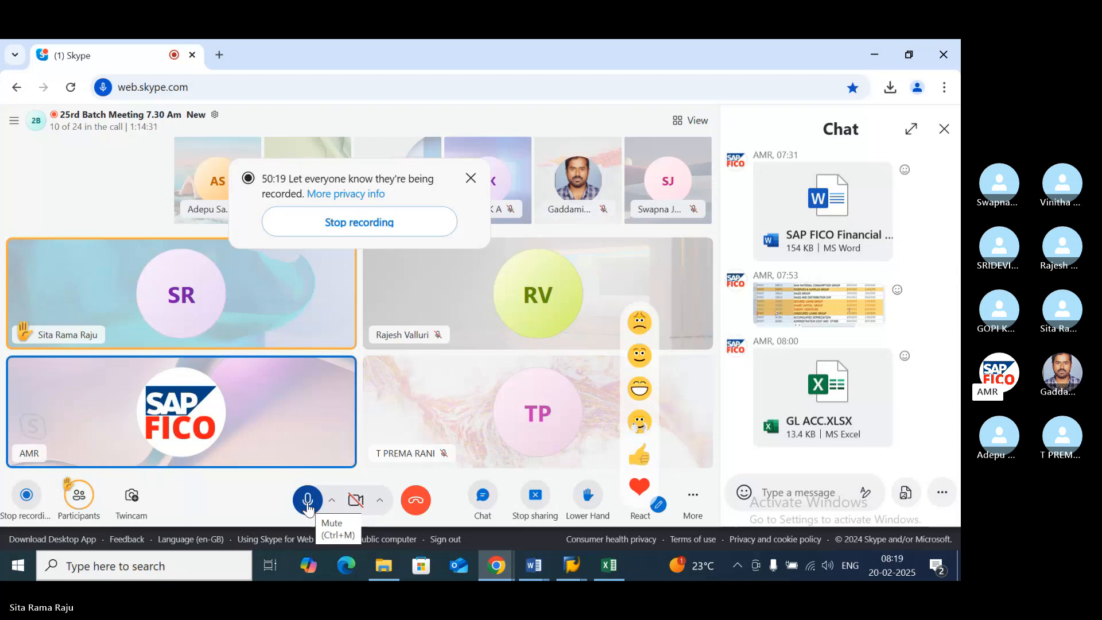
left_click(307, 503)
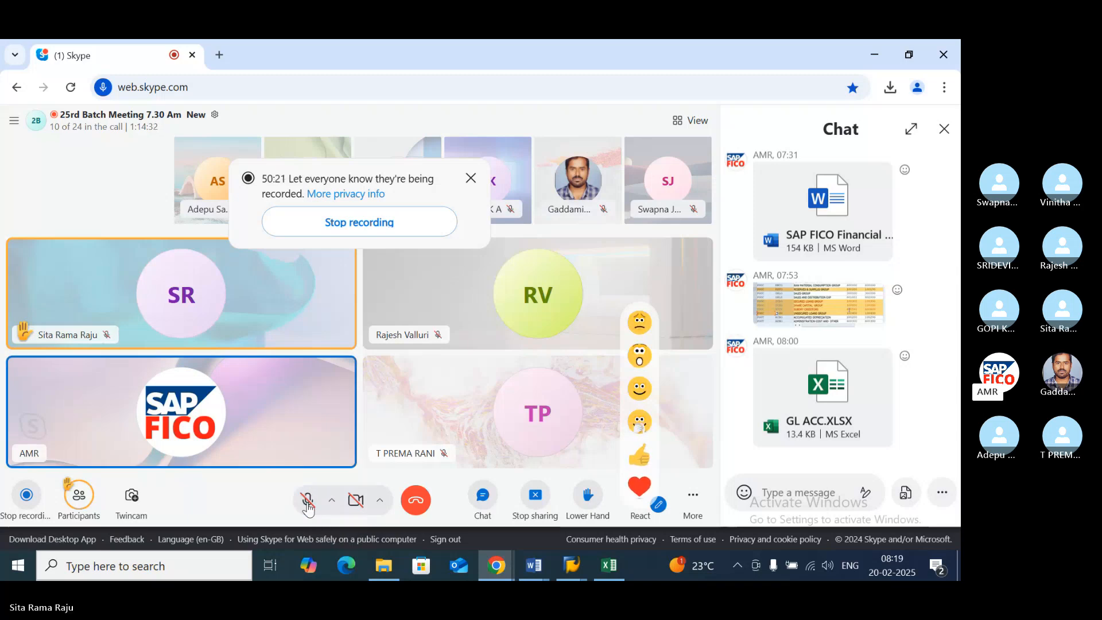